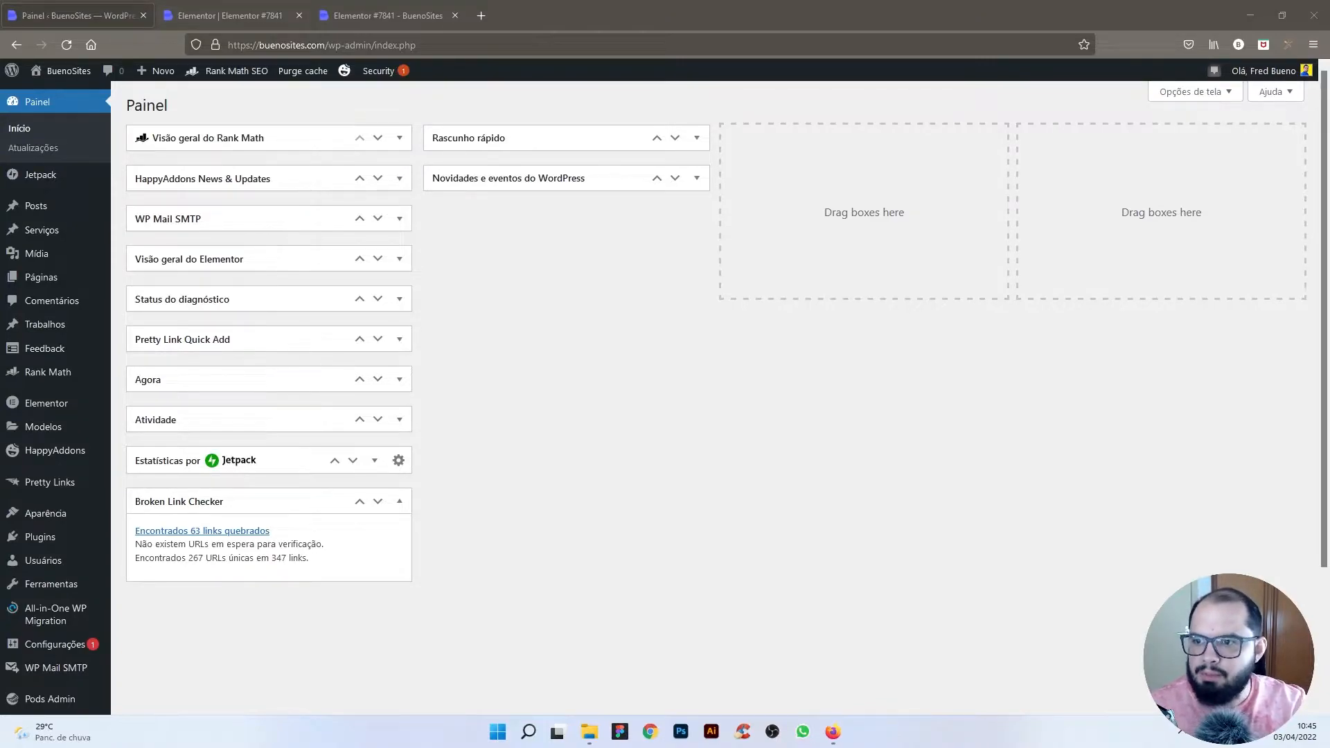
Step: Create a new WordPress page titled "Sessão", dismissing the block editor's welcome guide
mouse_move(89, 277)
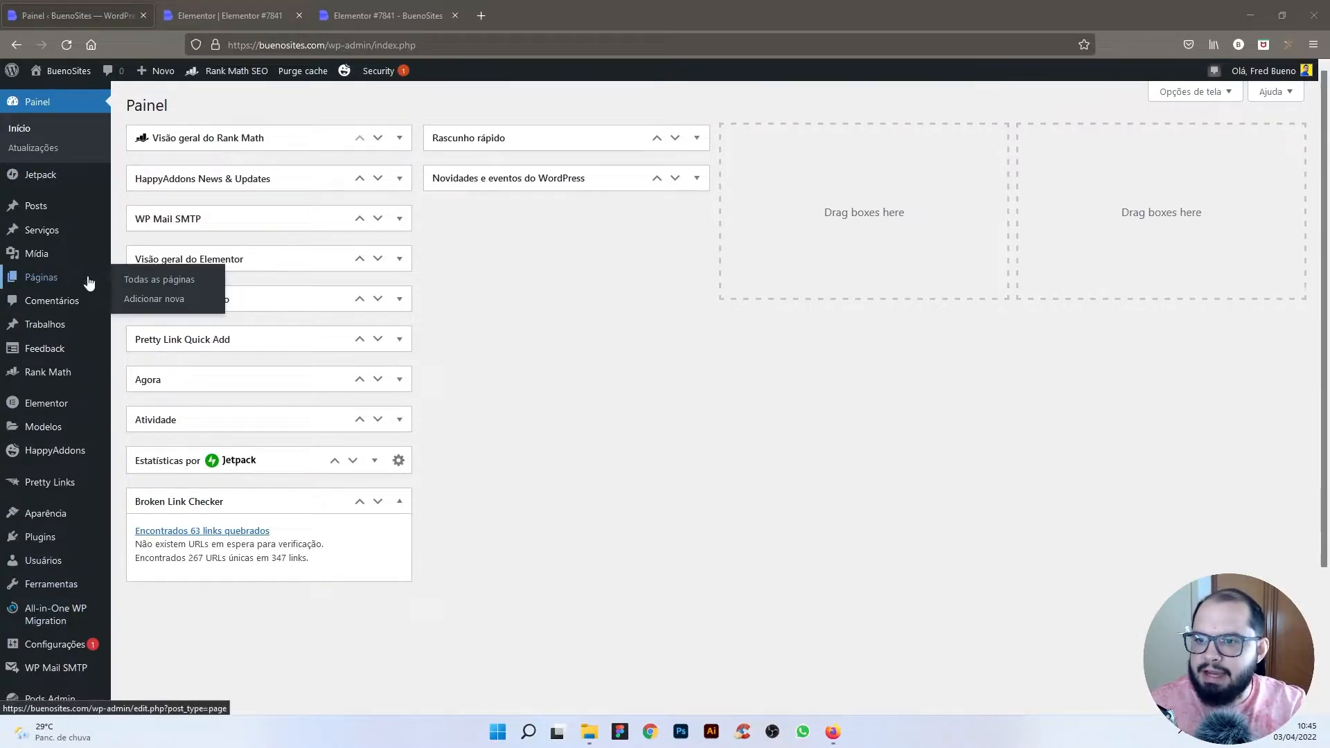
click(163, 302)
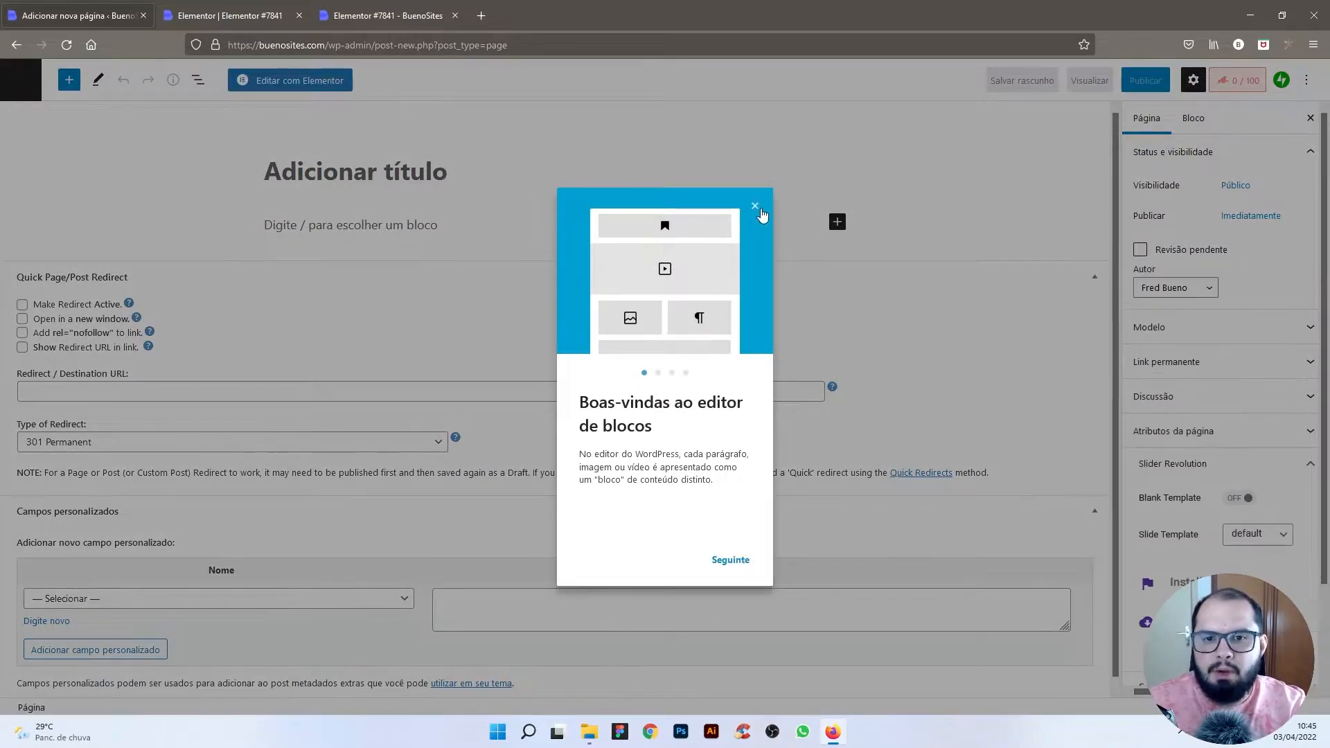
click(756, 205)
click(361, 170)
text(Sess)
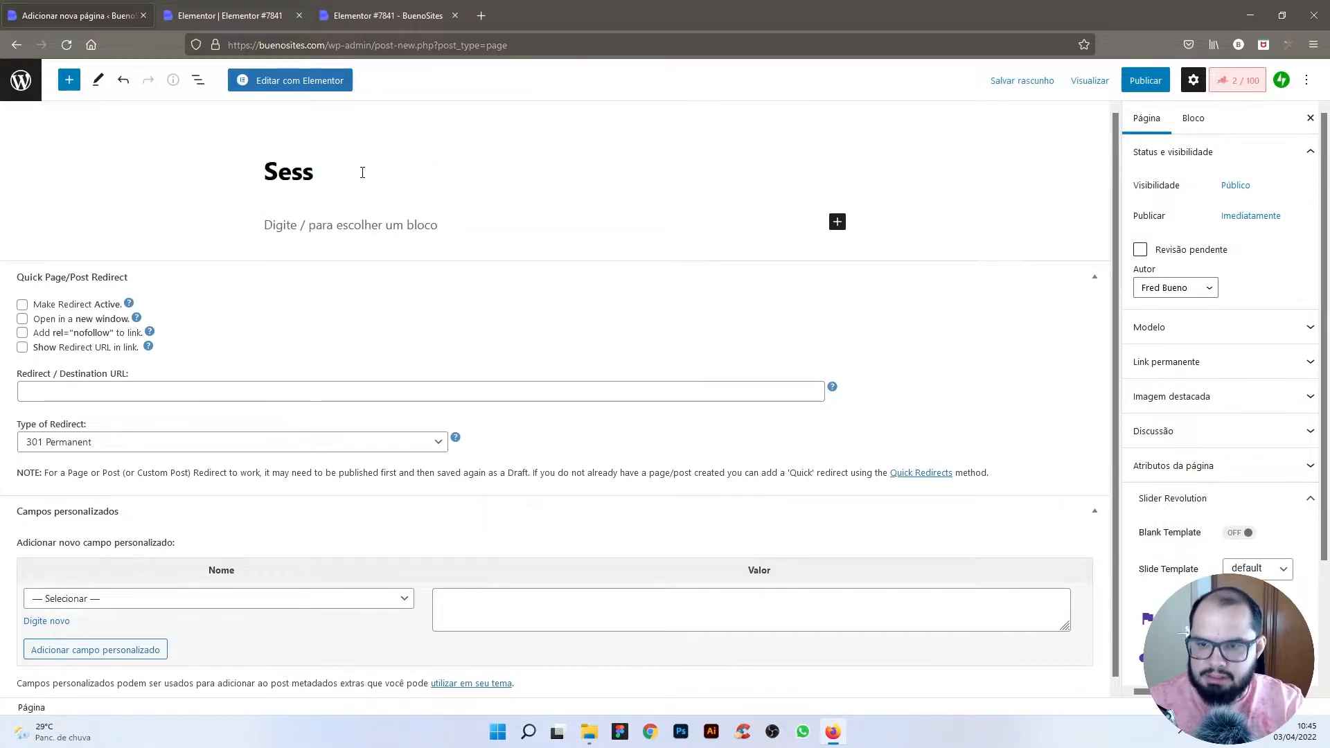
text(ão)
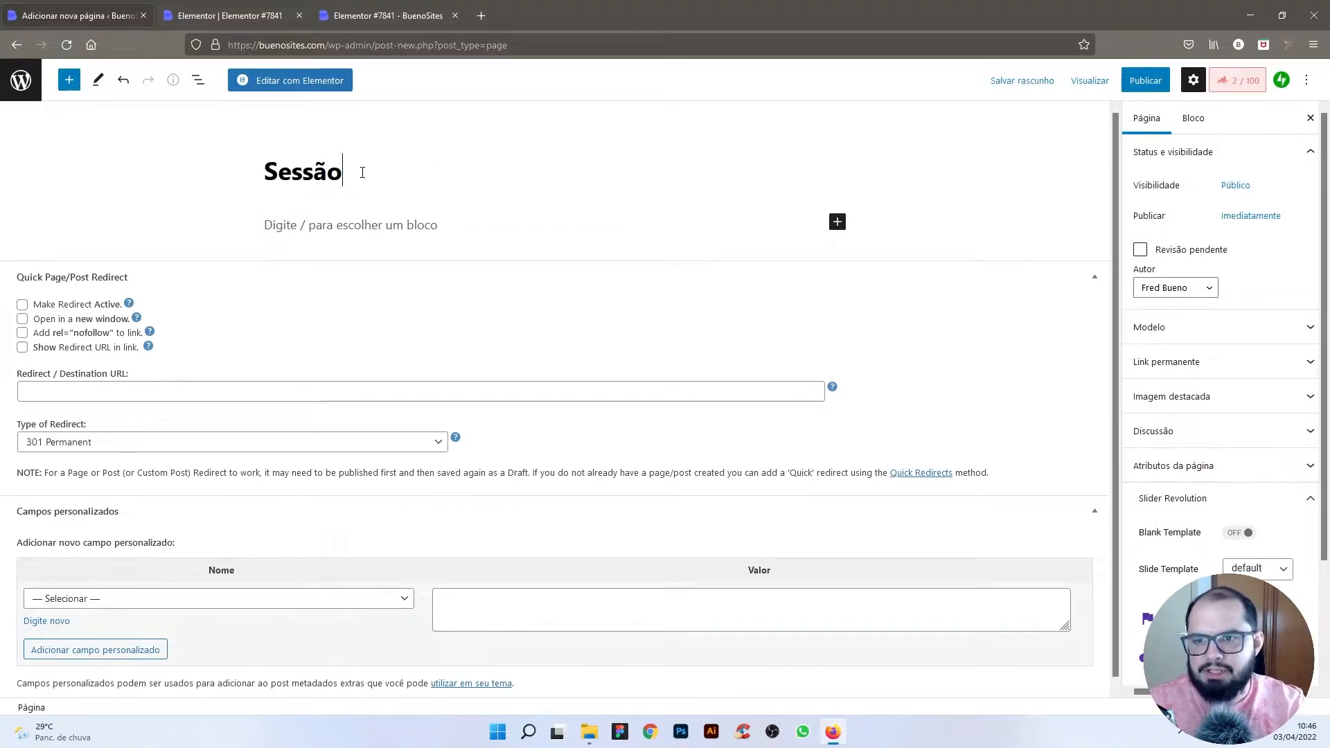
Step: Edit the page with Elementor and set its page layout to Elementor canvas
click(279, 81)
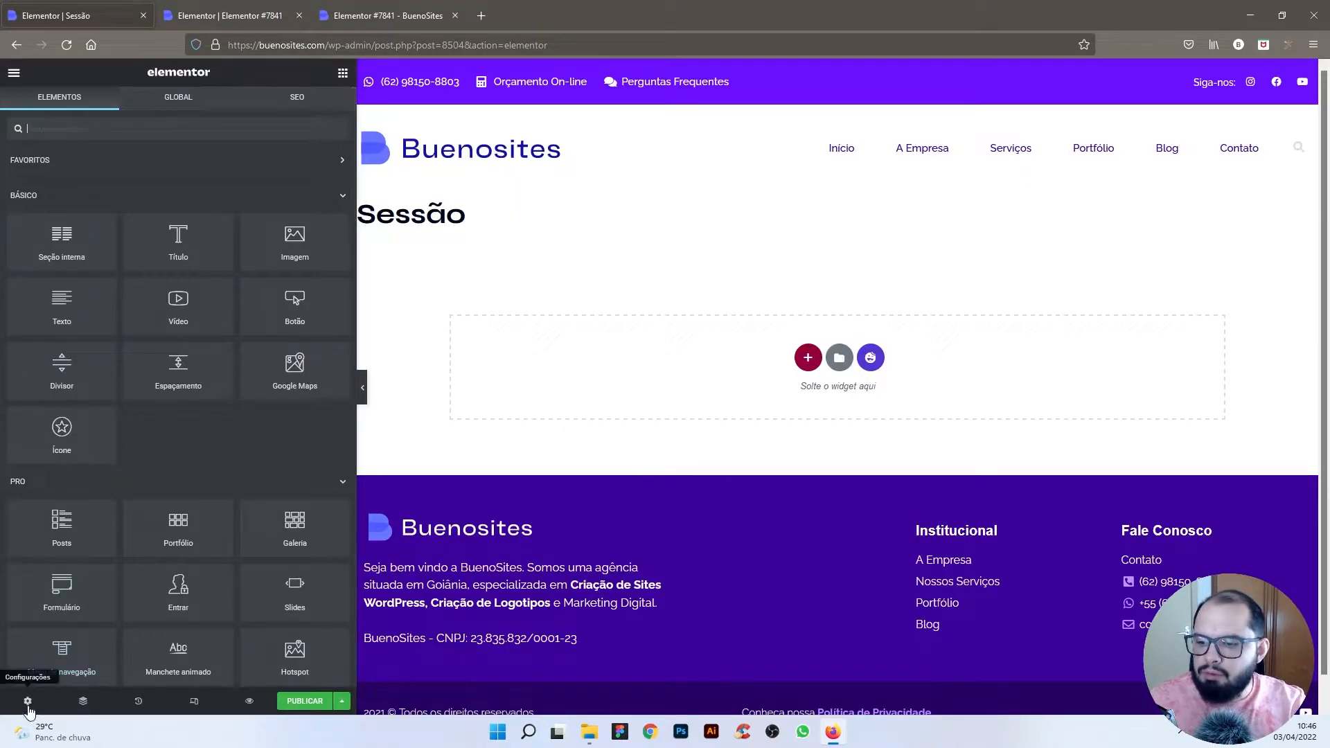
click(28, 702)
click(217, 471)
click(209, 494)
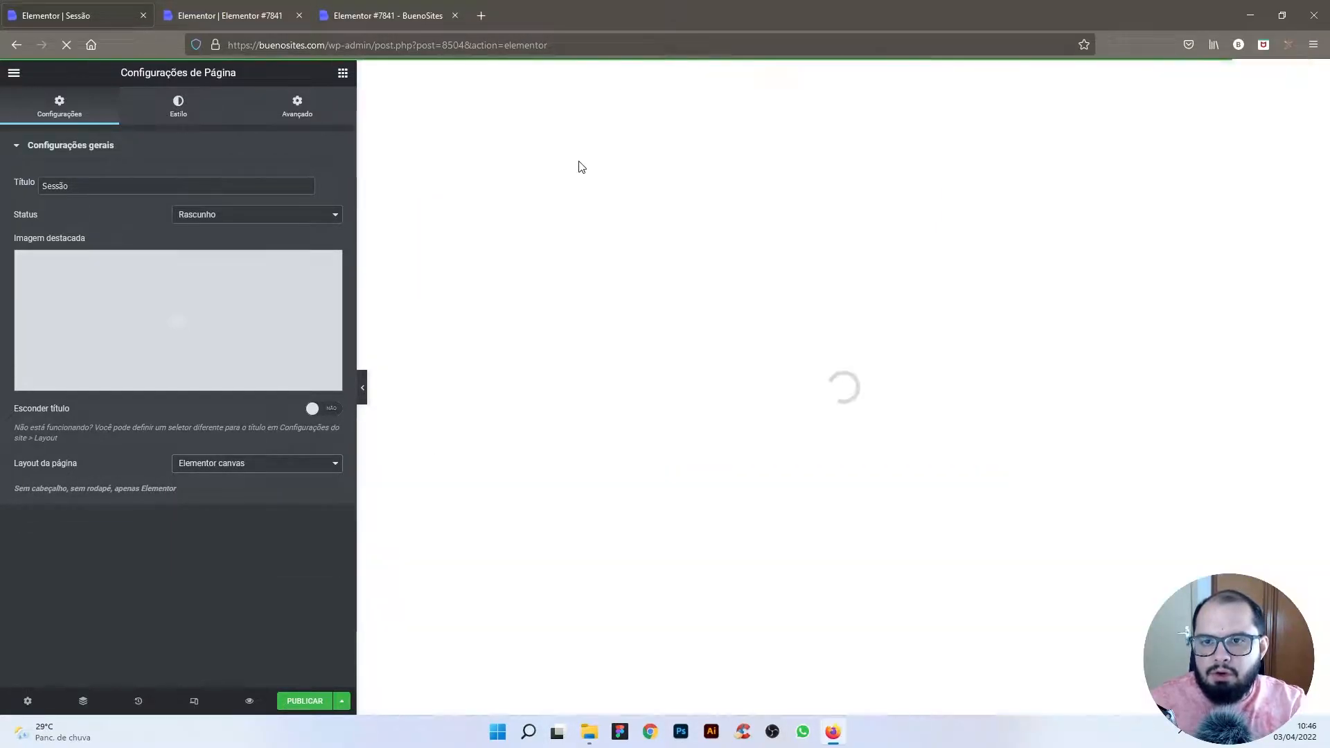
Step: Narrow the editing sidebar and add a section with two equal columns to the empty page
drag(354, 274, 296, 283)
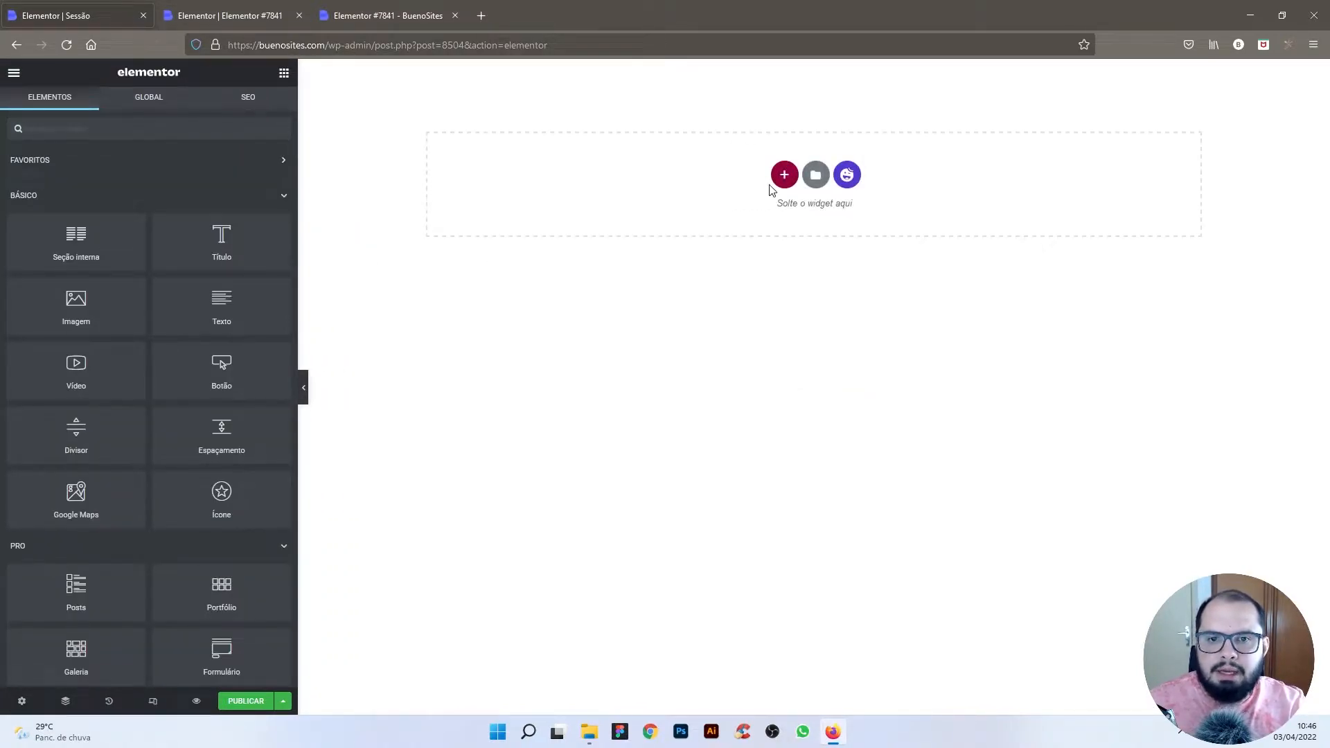
click(785, 175)
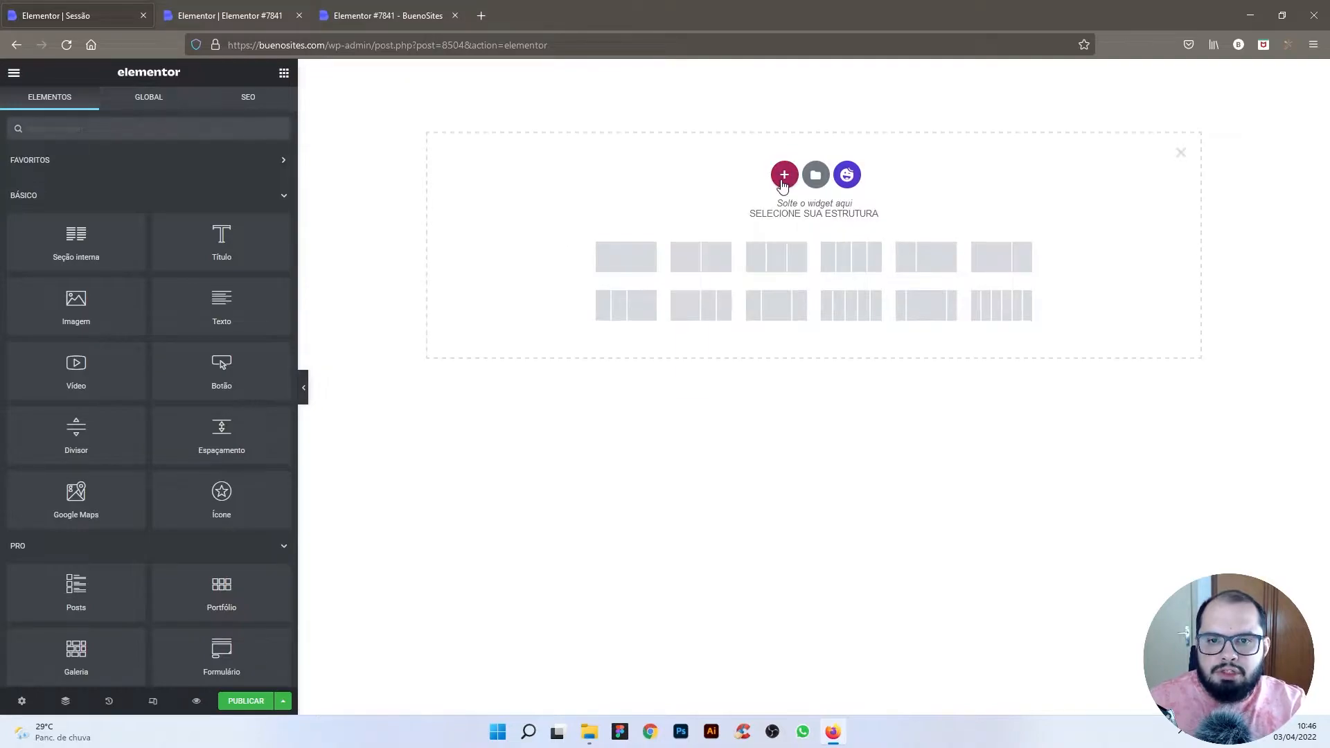
click(690, 276)
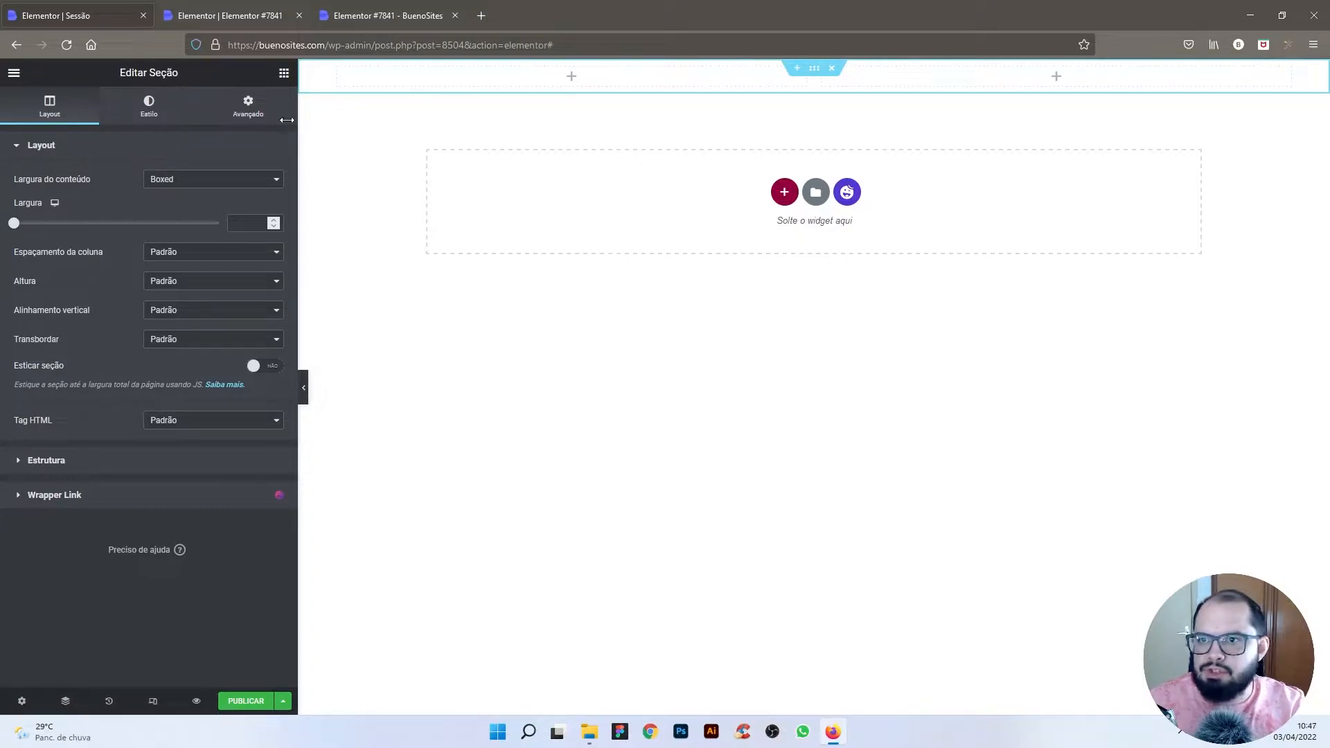
Step: Unlink the section's margin values and set its top margin to 300 px
click(249, 117)
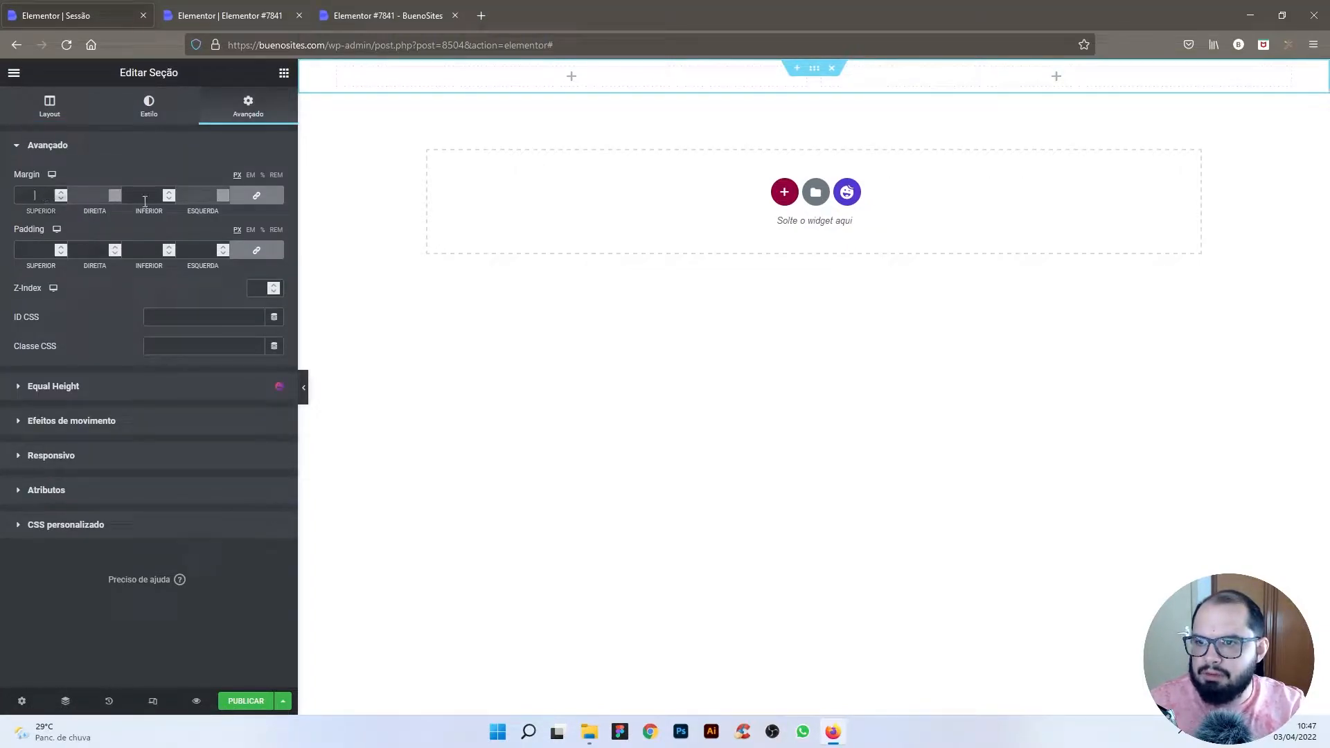
click(256, 196)
click(28, 194)
text(3000)
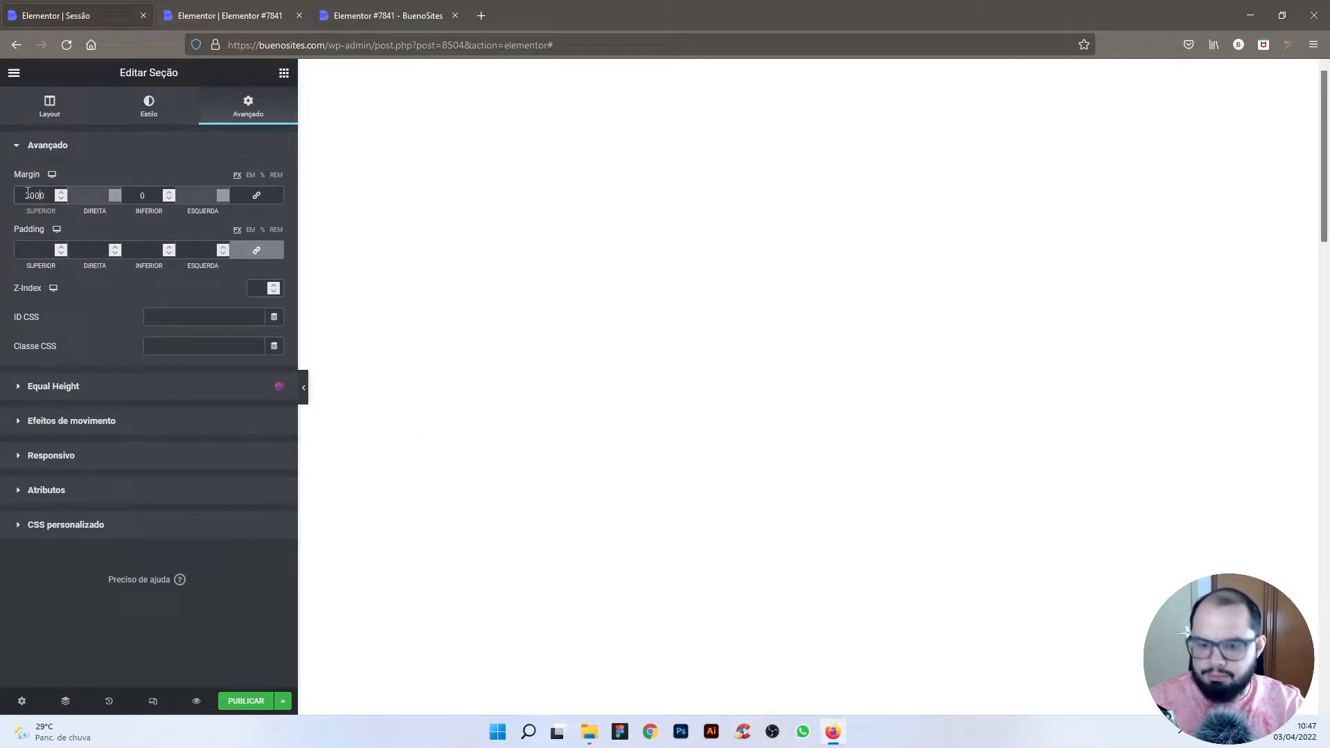
key(Delete)
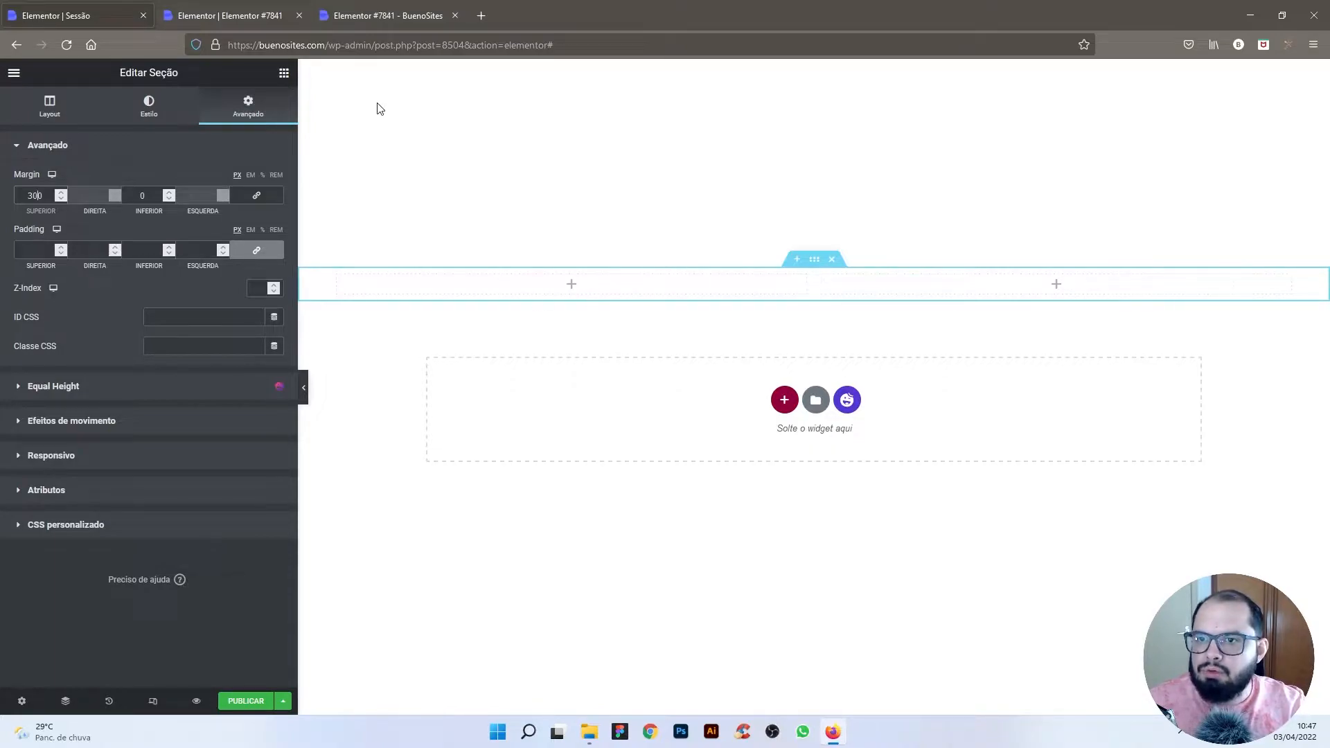
Step: Insert an inner section in the section's first column and delete the inner section's second column
click(284, 73)
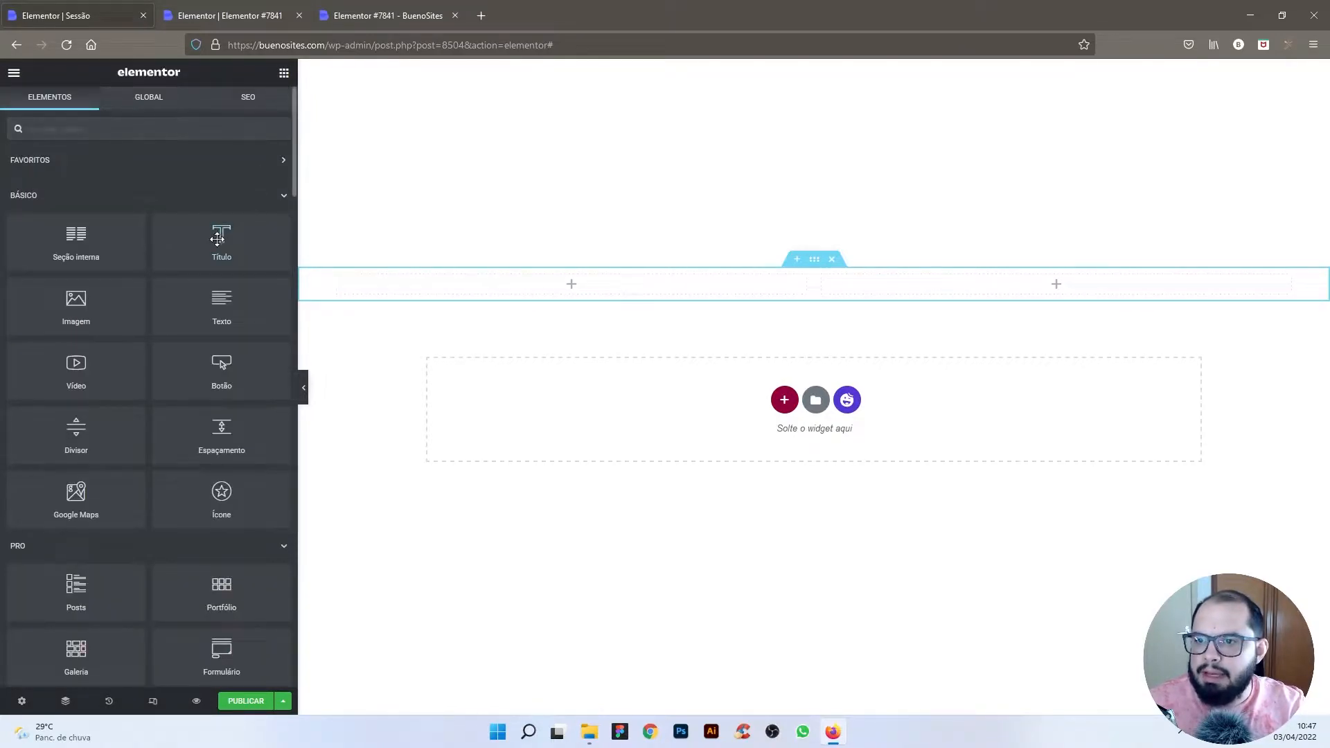
drag(76, 236, 462, 287)
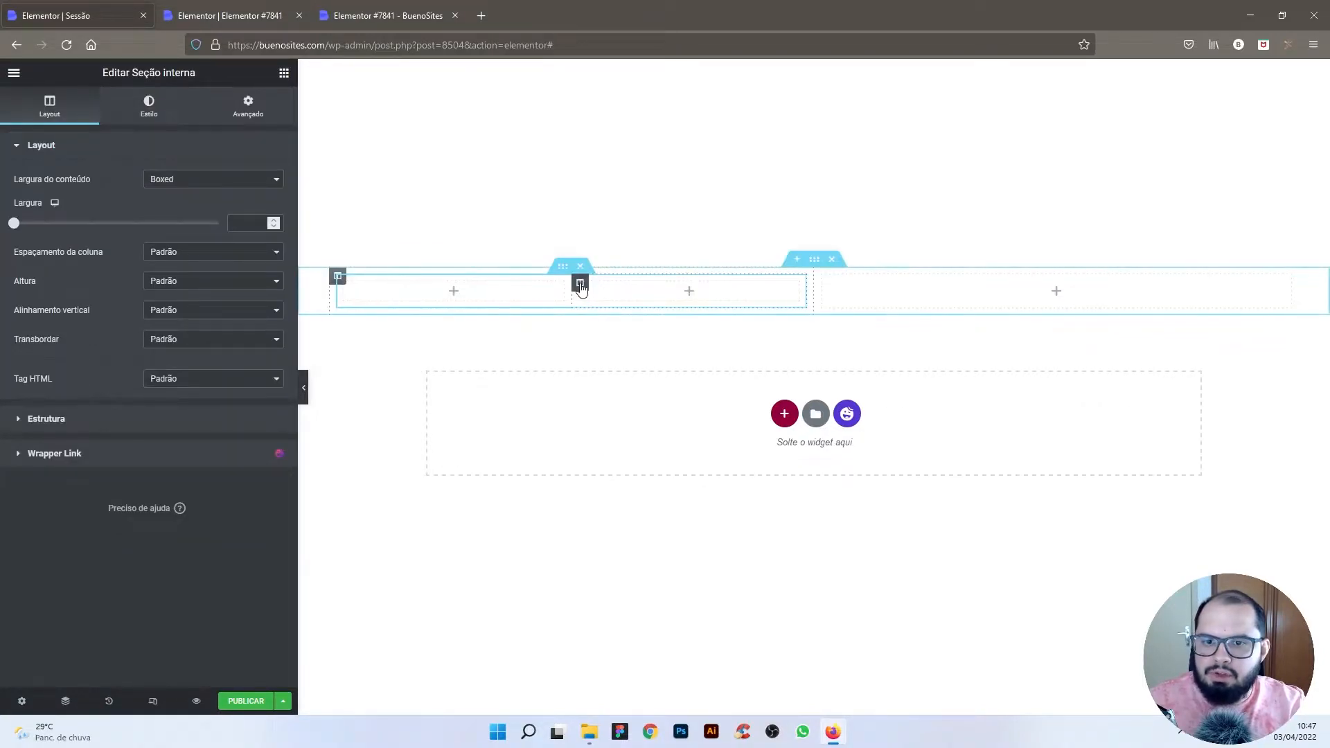
right_click(581, 290)
click(628, 481)
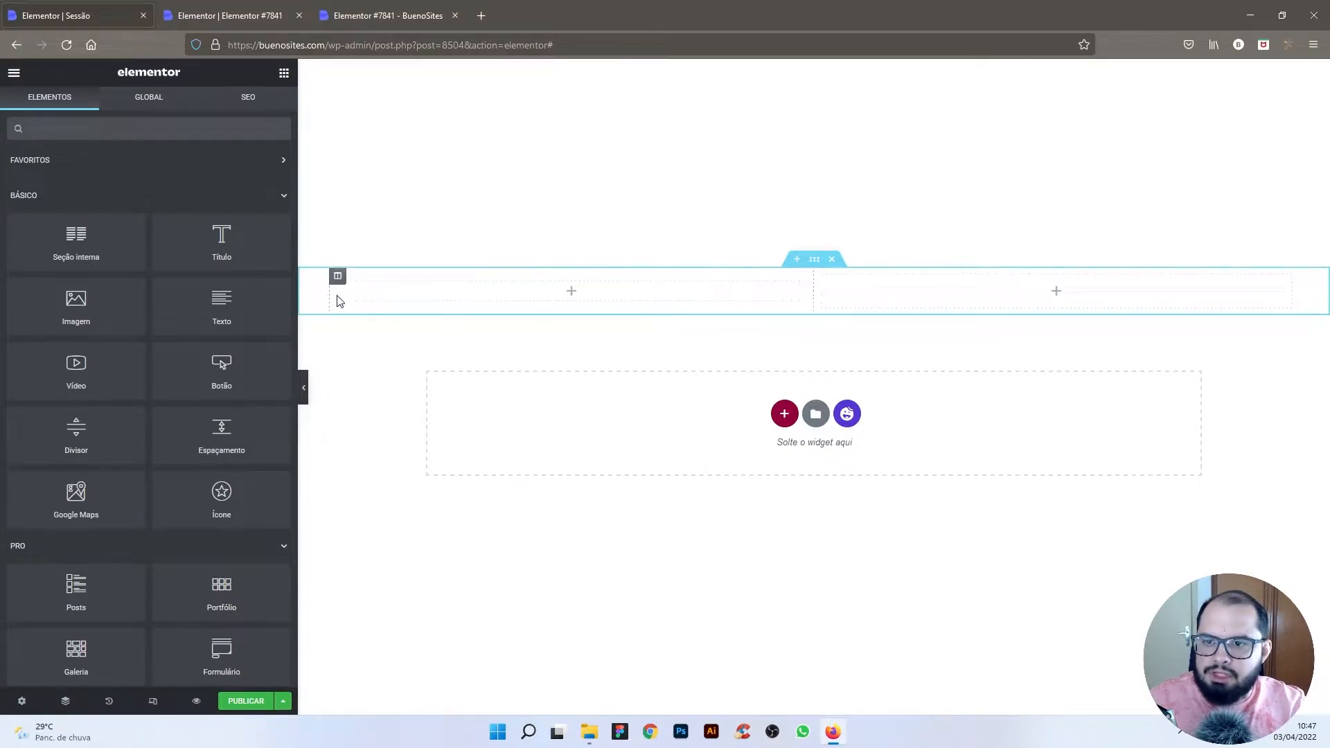
Step: Set the padding of the outer first column to 0 on all sides
right_click(336, 278)
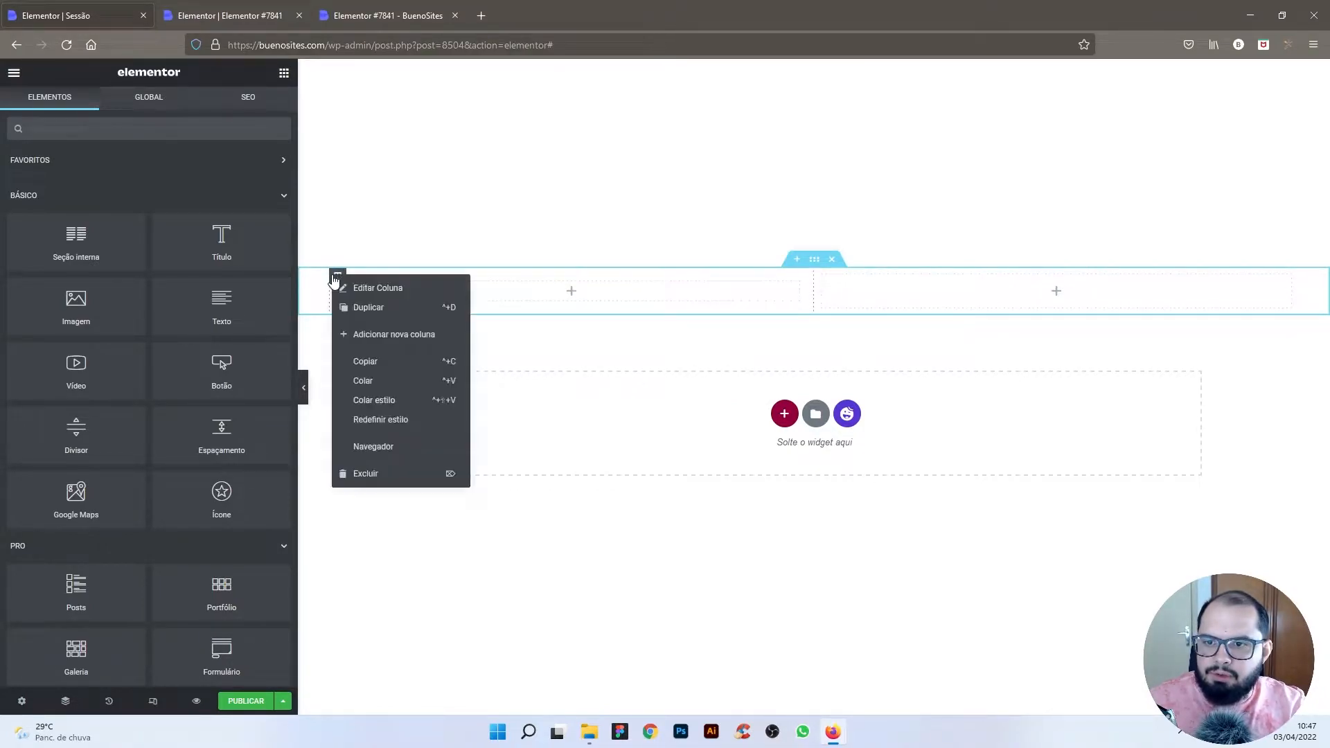
click(358, 290)
click(244, 105)
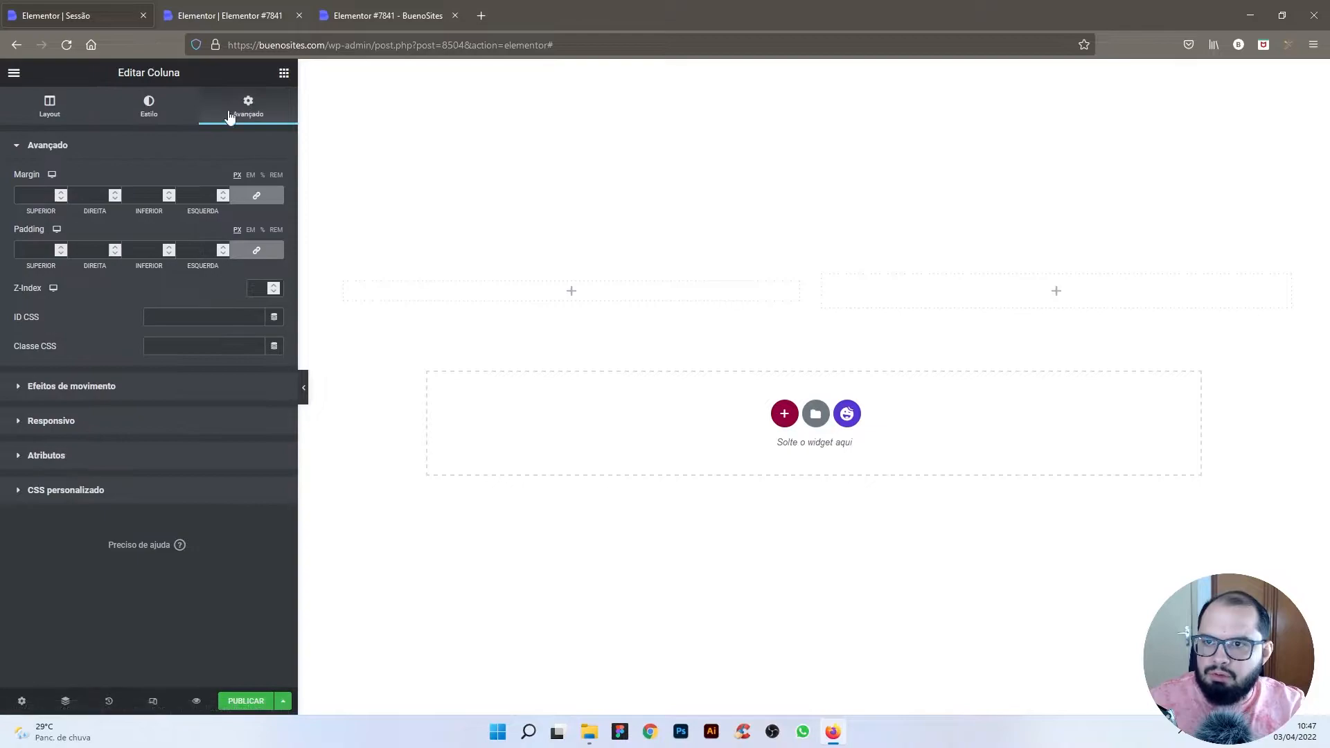
click(239, 253)
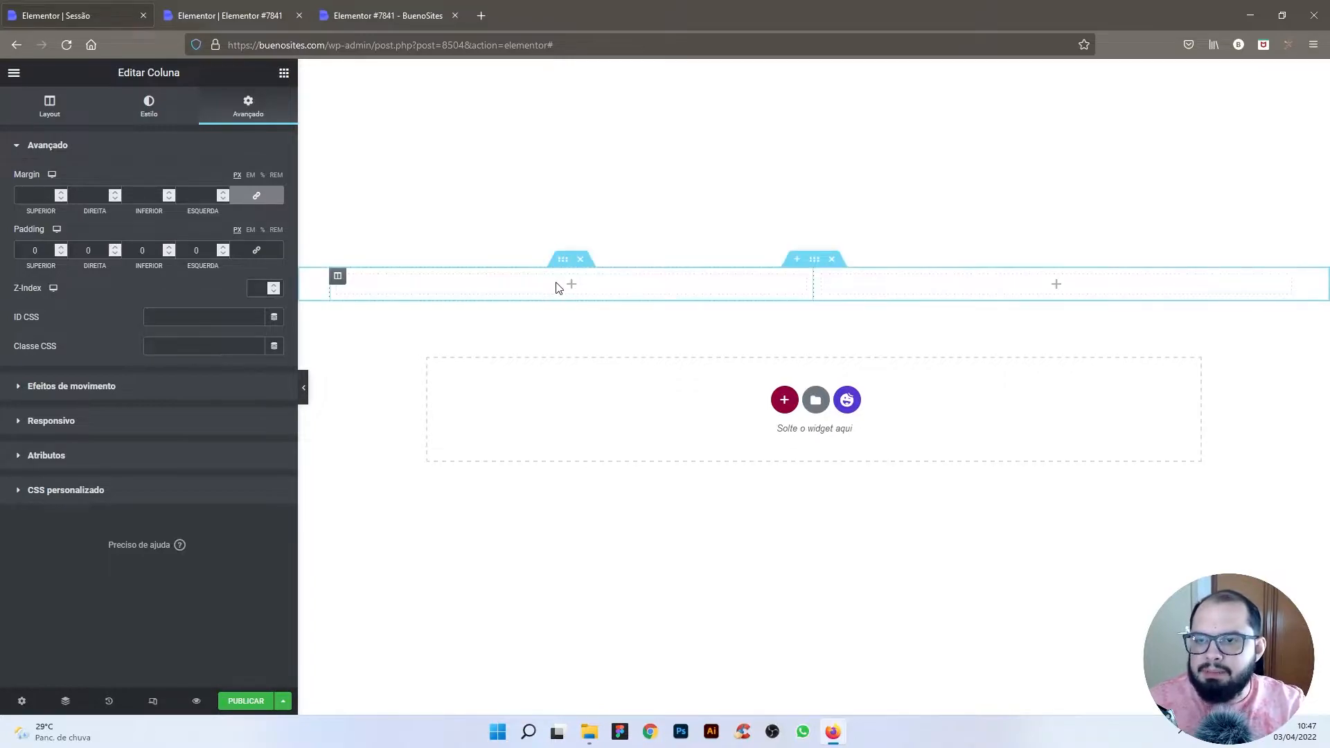
Step: Add a title widget to the inner section's column with the text "Criação de Sites"
click(284, 72)
drag(221, 242, 410, 288)
drag(146, 194, 16, 195)
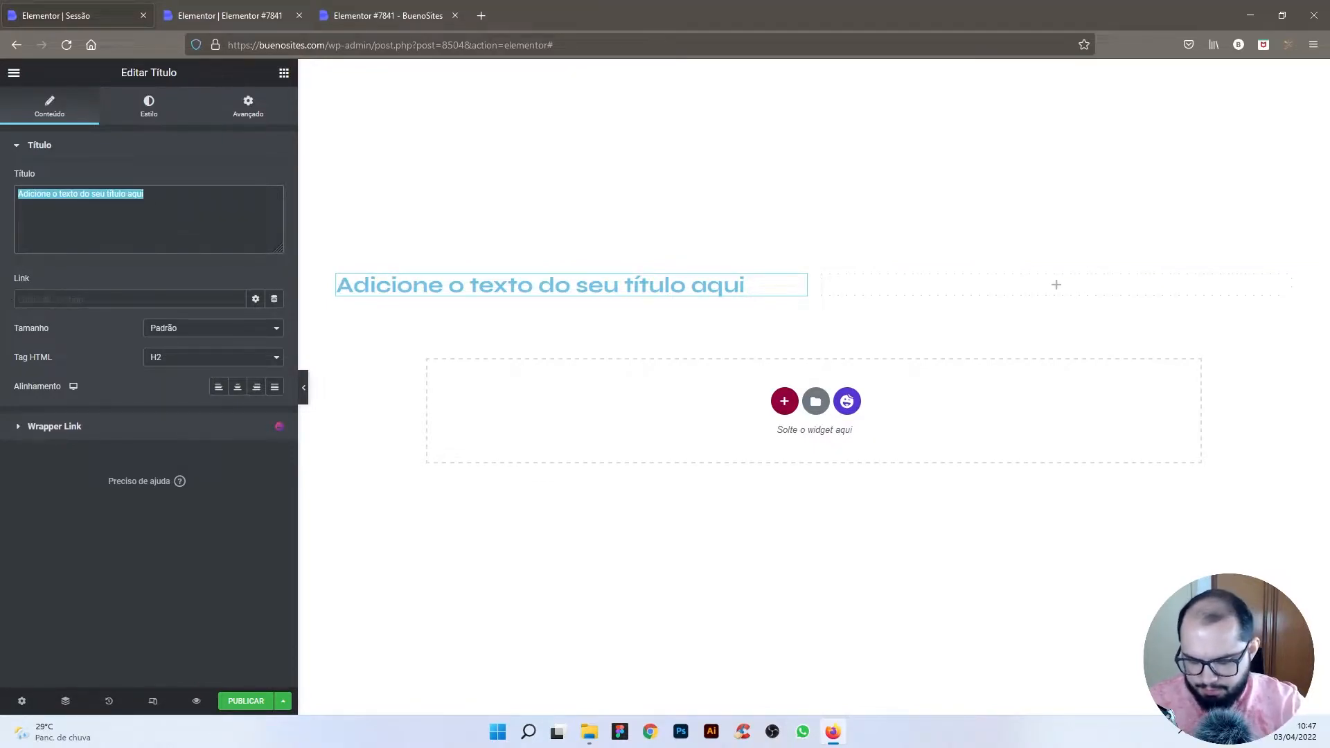
text(Criaçao)
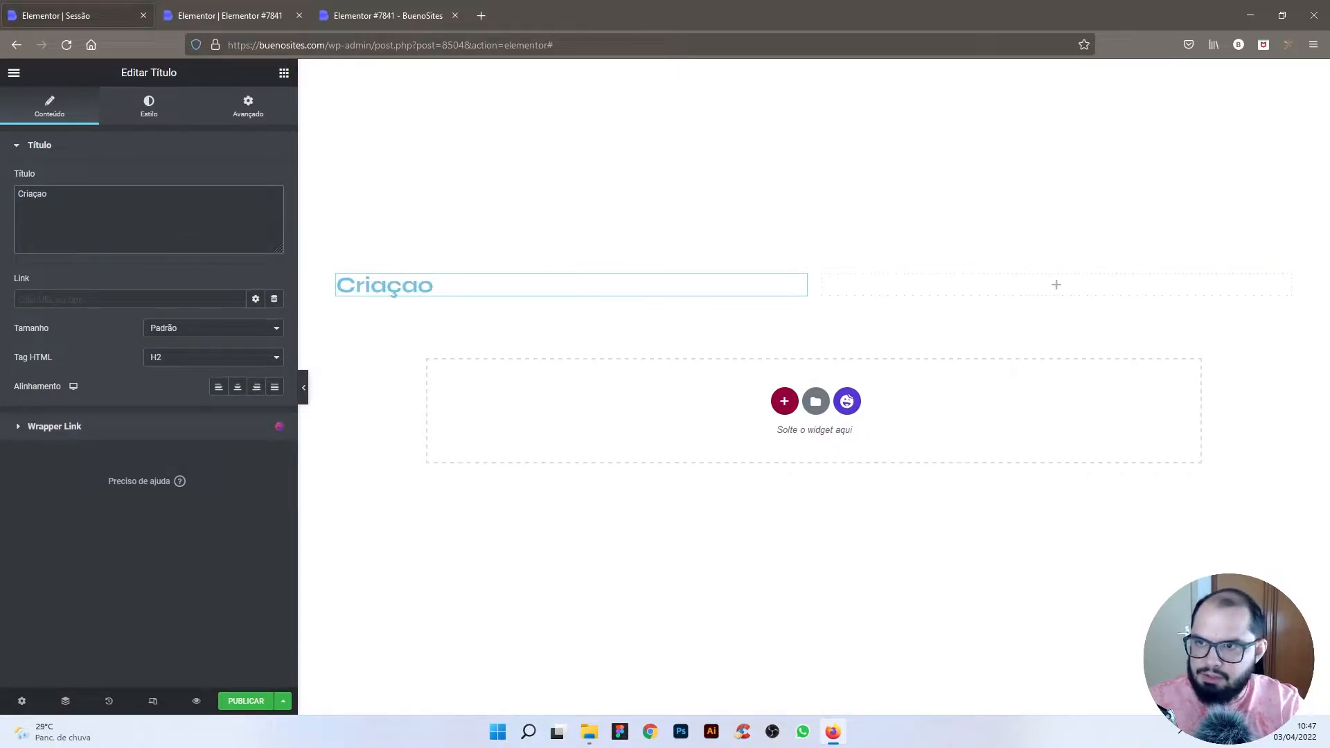
key(BackSpace)
key(BackSpace)
text(ão de Sites)
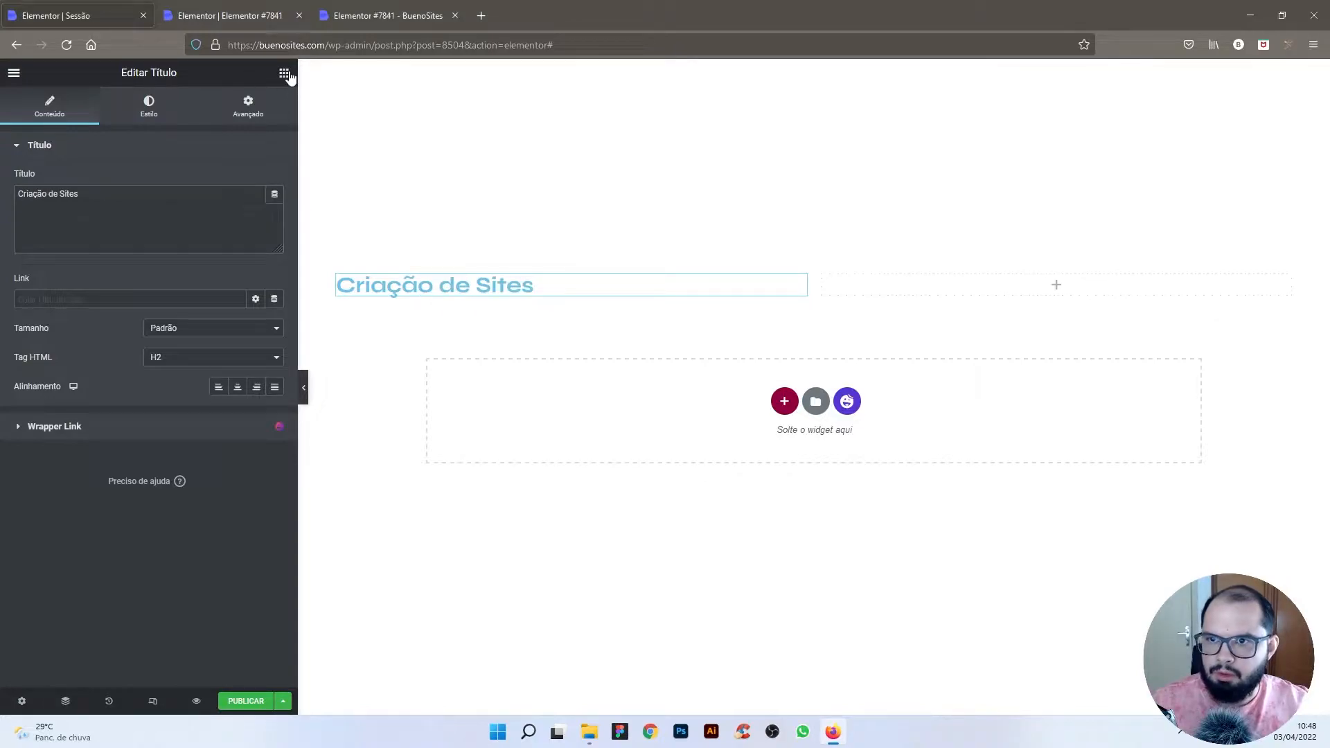
Step: Add a text widget below the heading and a button widget below the text
click(284, 73)
drag(222, 305, 402, 292)
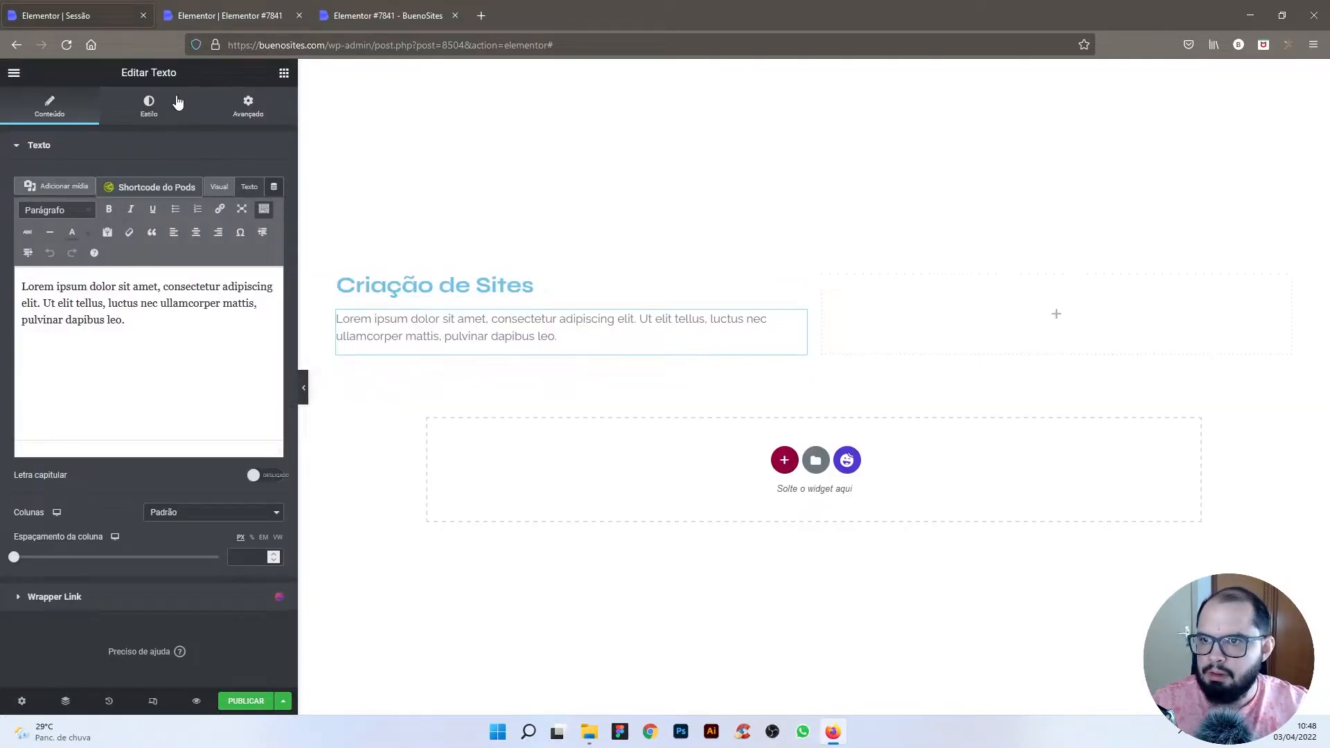
click(283, 74)
drag(237, 344, 401, 346)
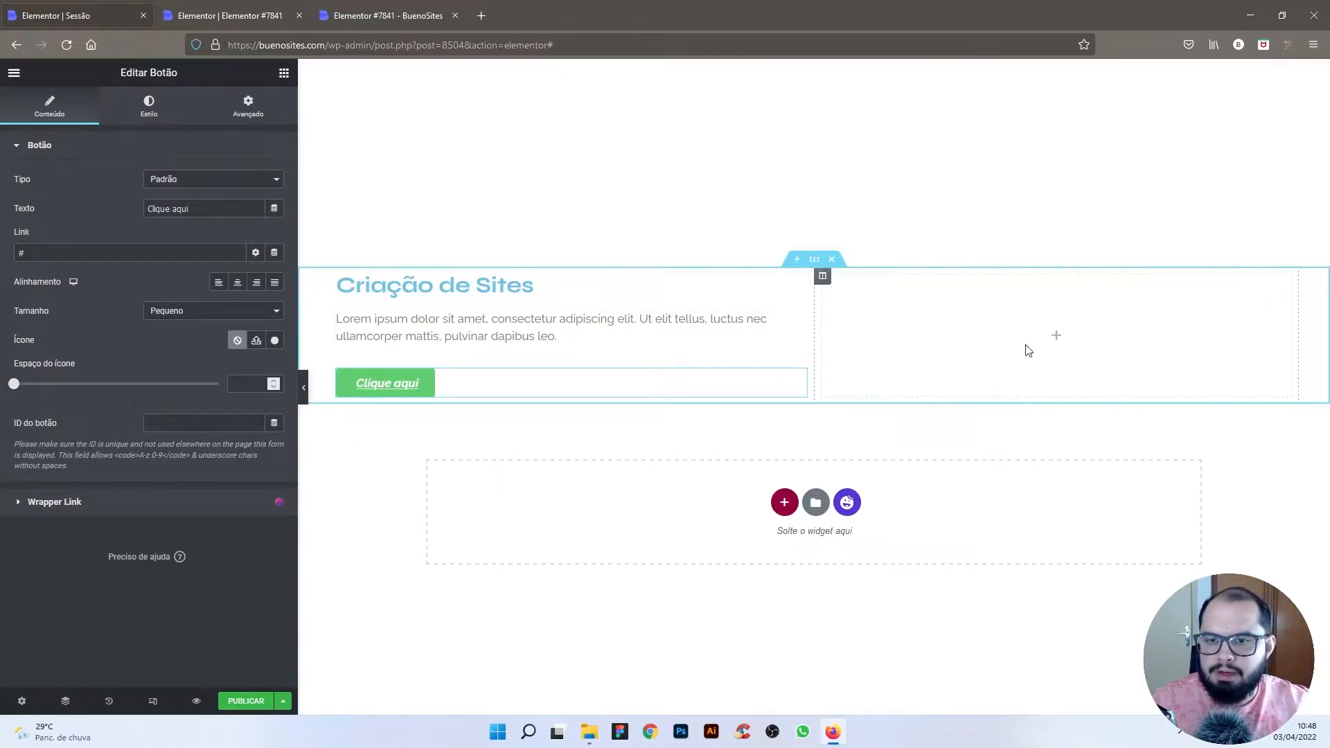
Step: Set the heading's text color to the indigo-blue global color
click(463, 287)
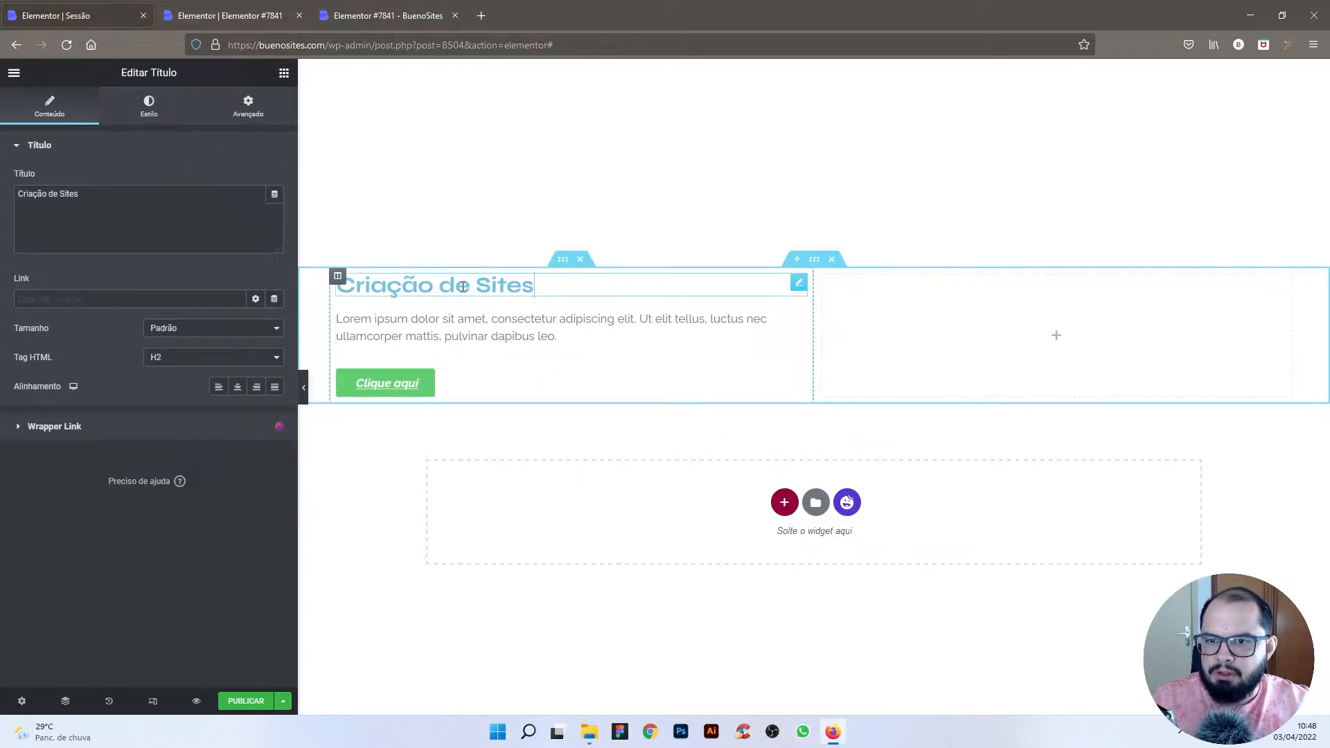
click(147, 115)
click(255, 180)
scroll(244, 359, down, 5)
click(123, 368)
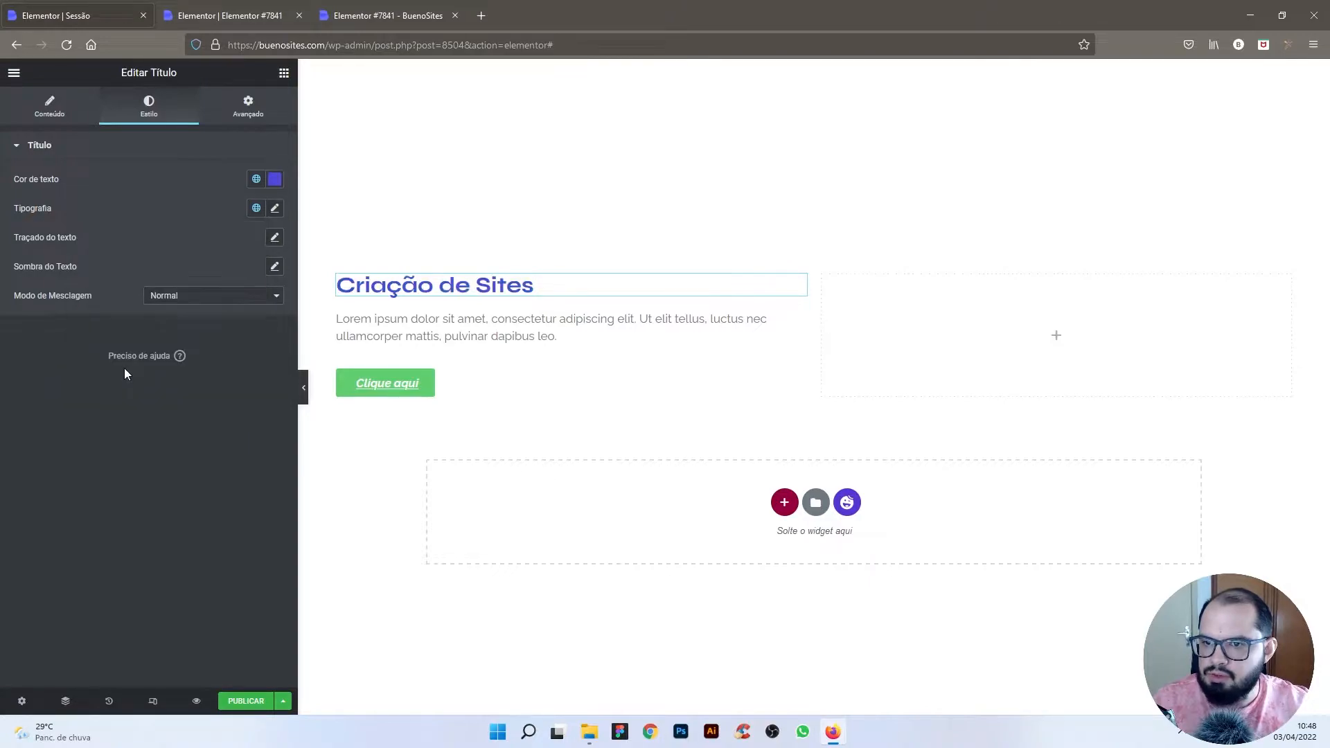
Step: Set the paragraph's text color to the near-black global color
click(499, 319)
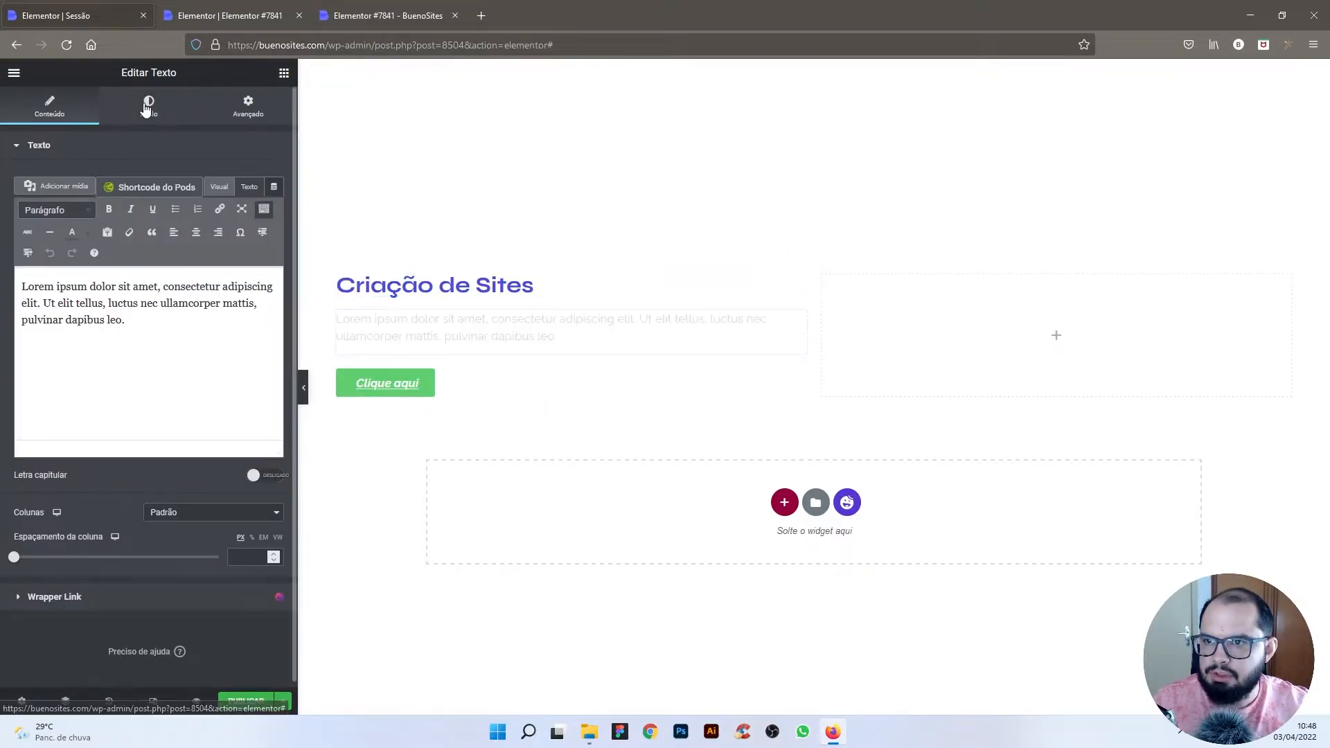
click(149, 107)
click(256, 237)
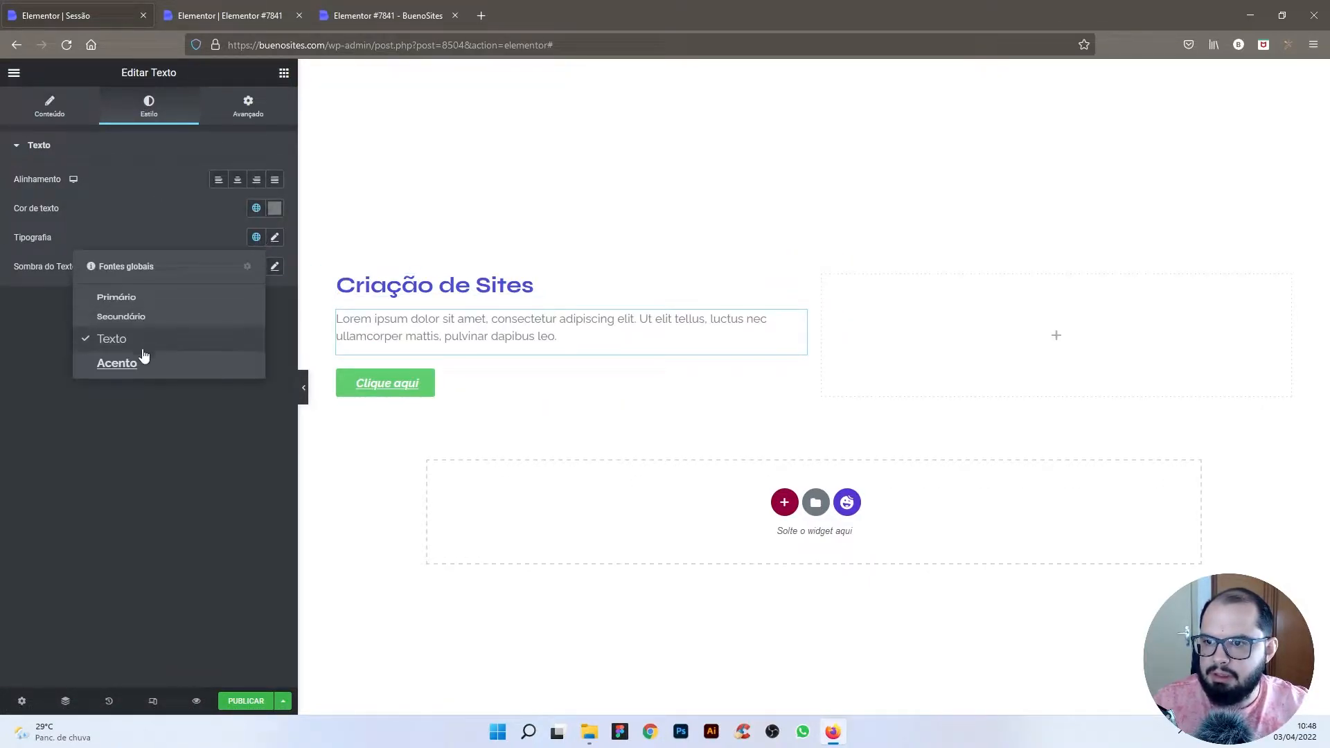
click(256, 237)
click(256, 208)
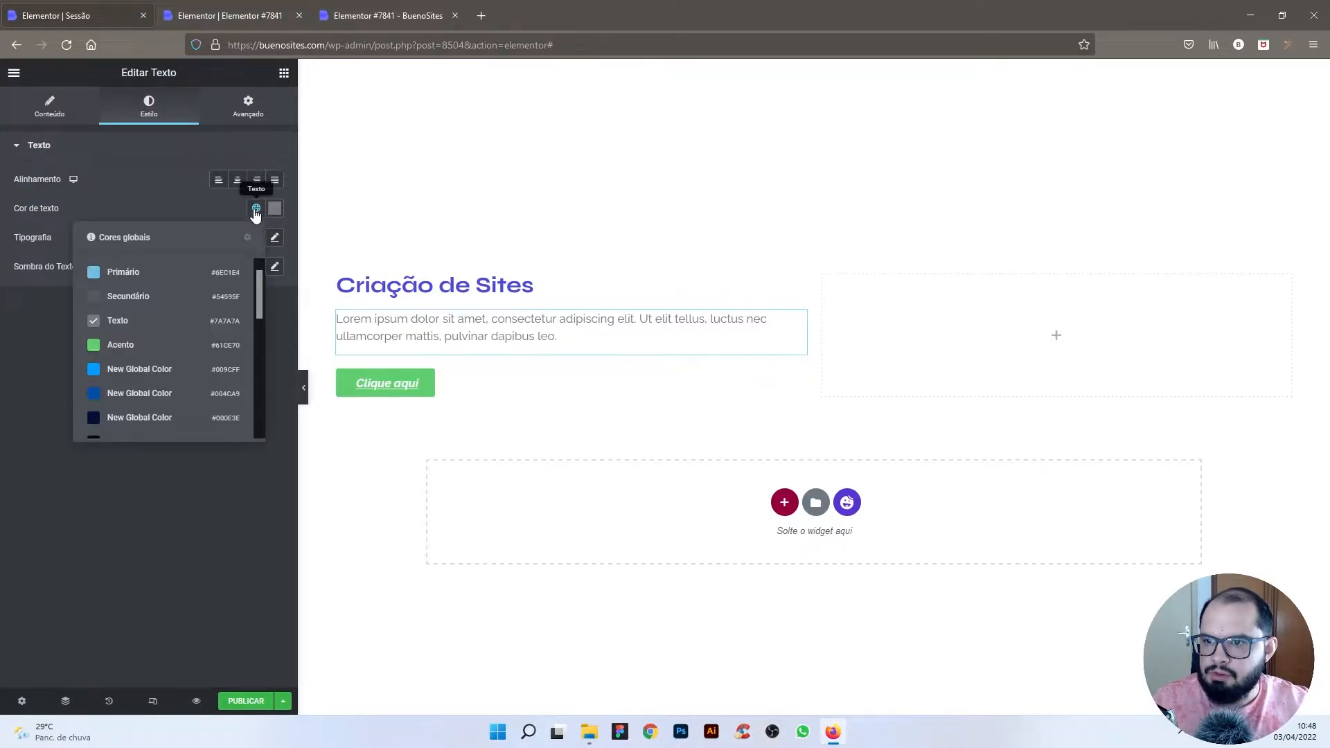
scroll(133, 408, down, 2)
click(135, 396)
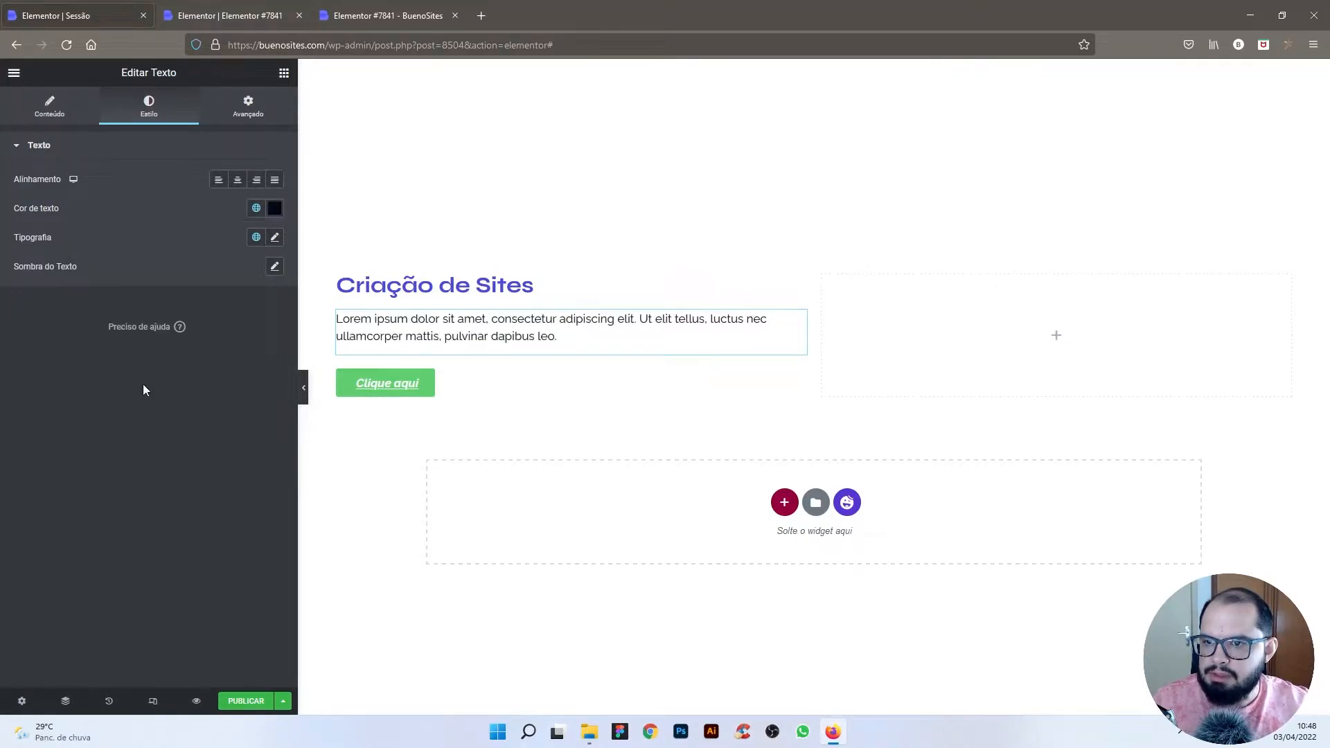
Step: Set the paragraph's typography to Bold weight and a size of 15 px
click(275, 238)
click(208, 375)
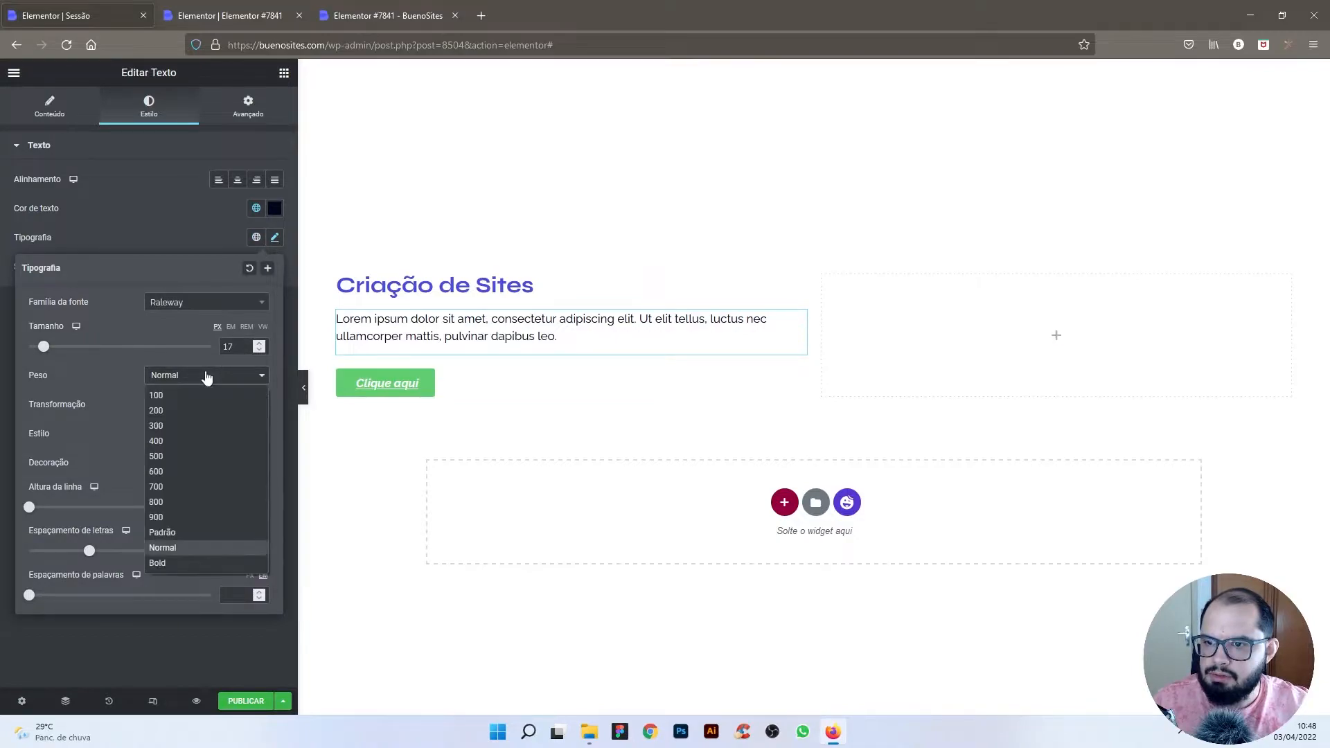
click(185, 561)
click(259, 351)
click(259, 351)
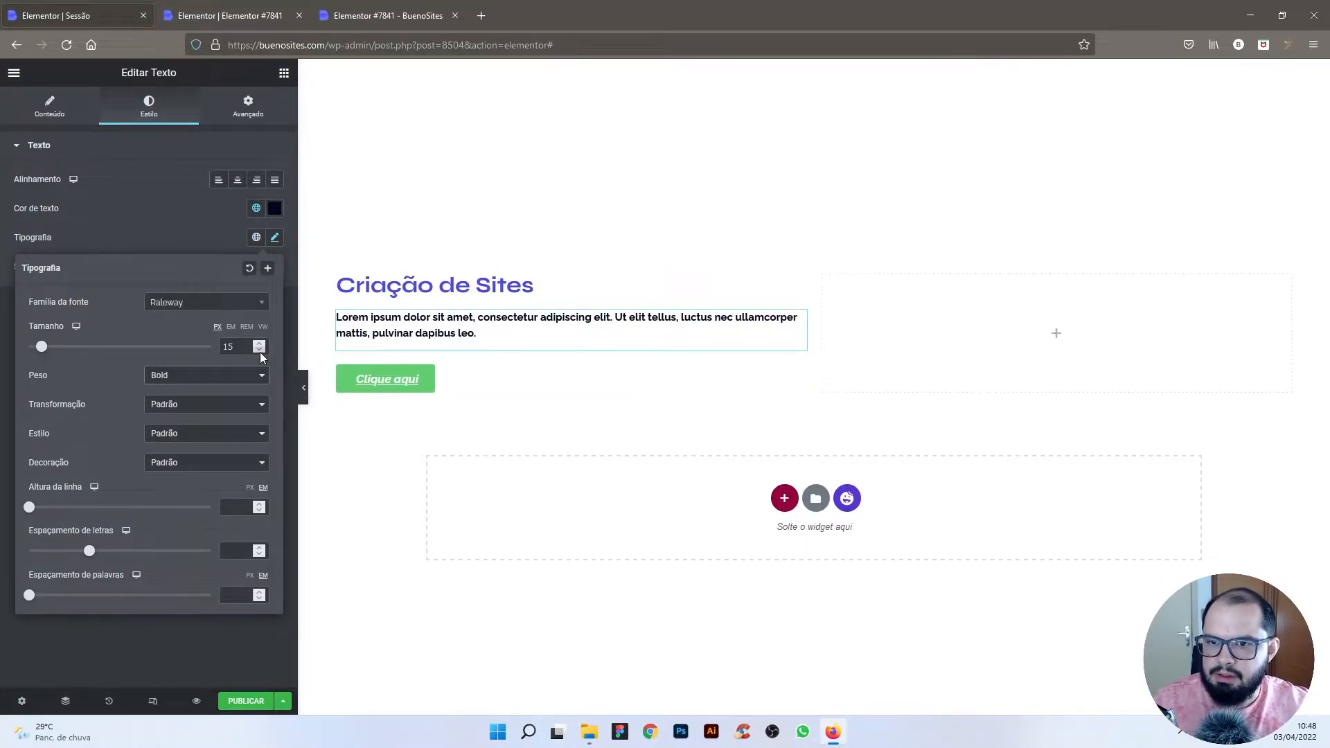
Step: Set the button's normal background color to the same indigo-blue global color as the heading
right_click(381, 379)
click(398, 386)
click(155, 116)
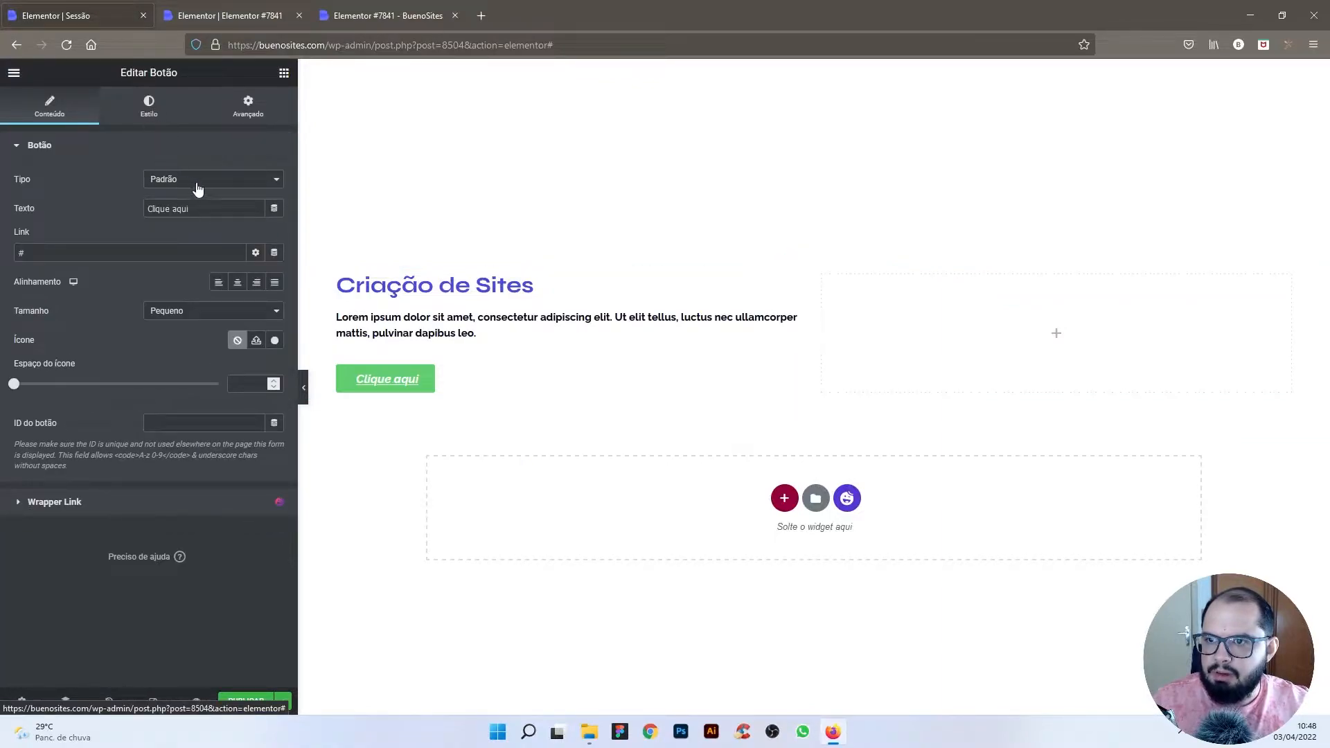
click(256, 208)
click(256, 213)
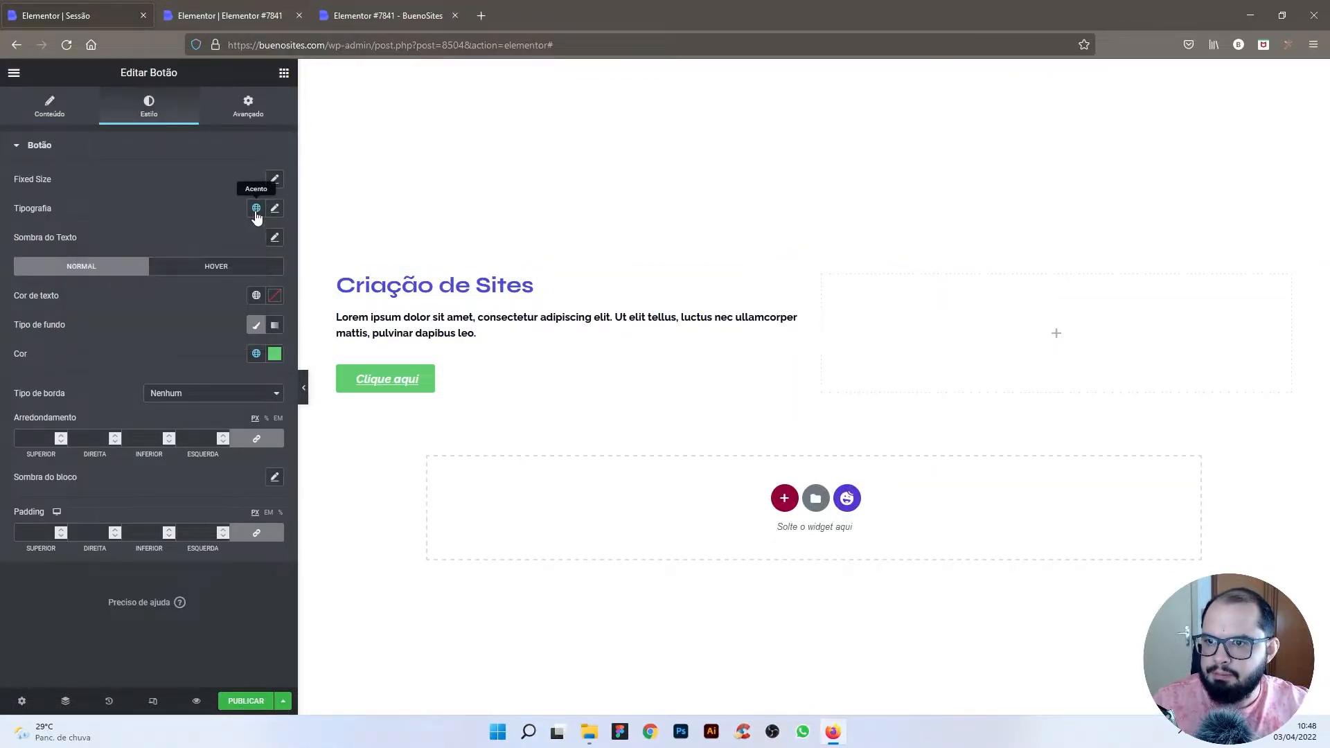
click(256, 355)
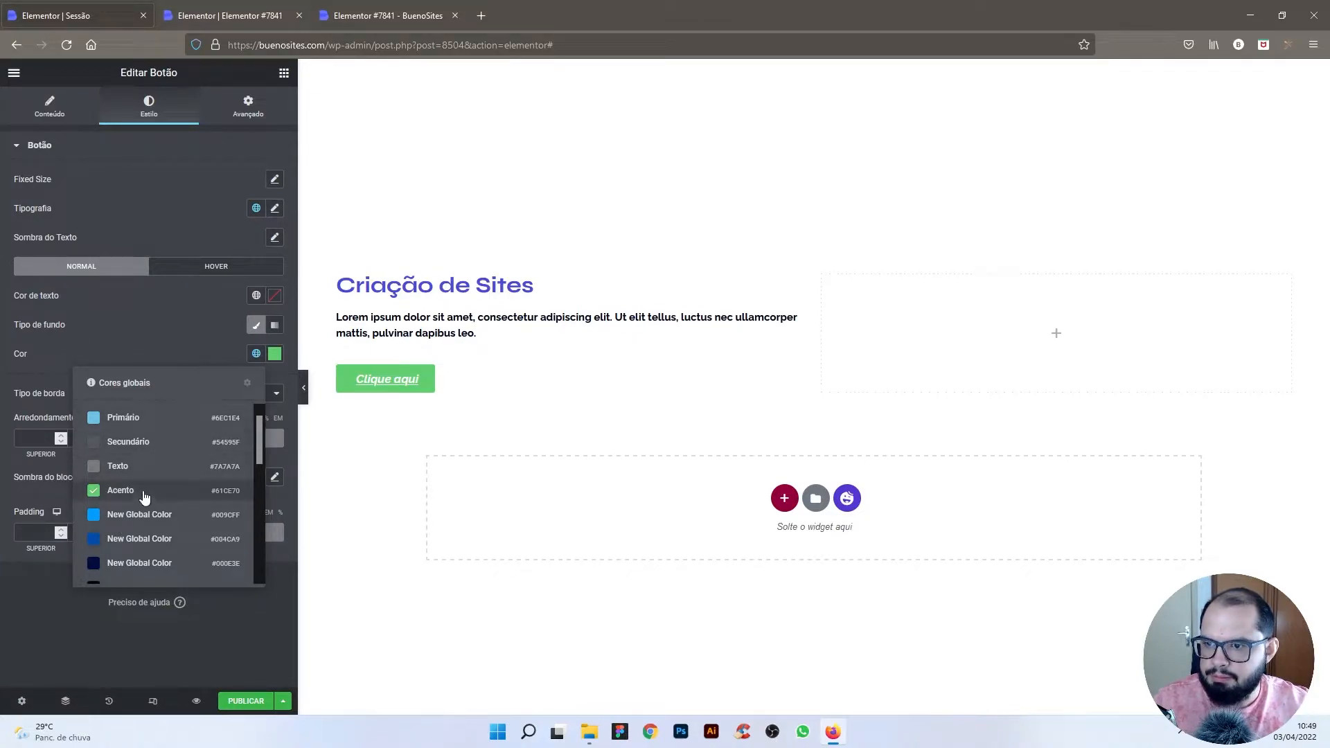
scroll(142, 496, down, 4)
click(127, 541)
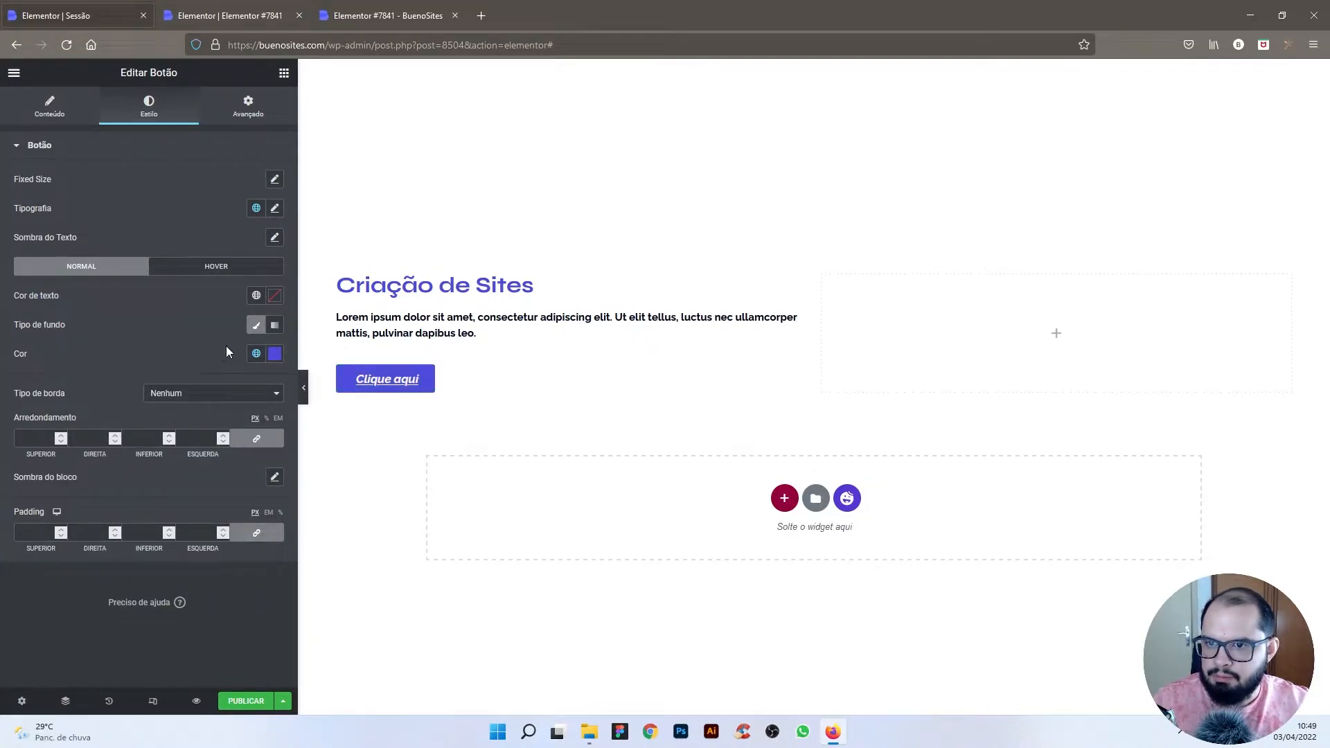
Step: Set the button's typography to no text decoration (Nenhum) and Normal style
click(275, 209)
click(187, 437)
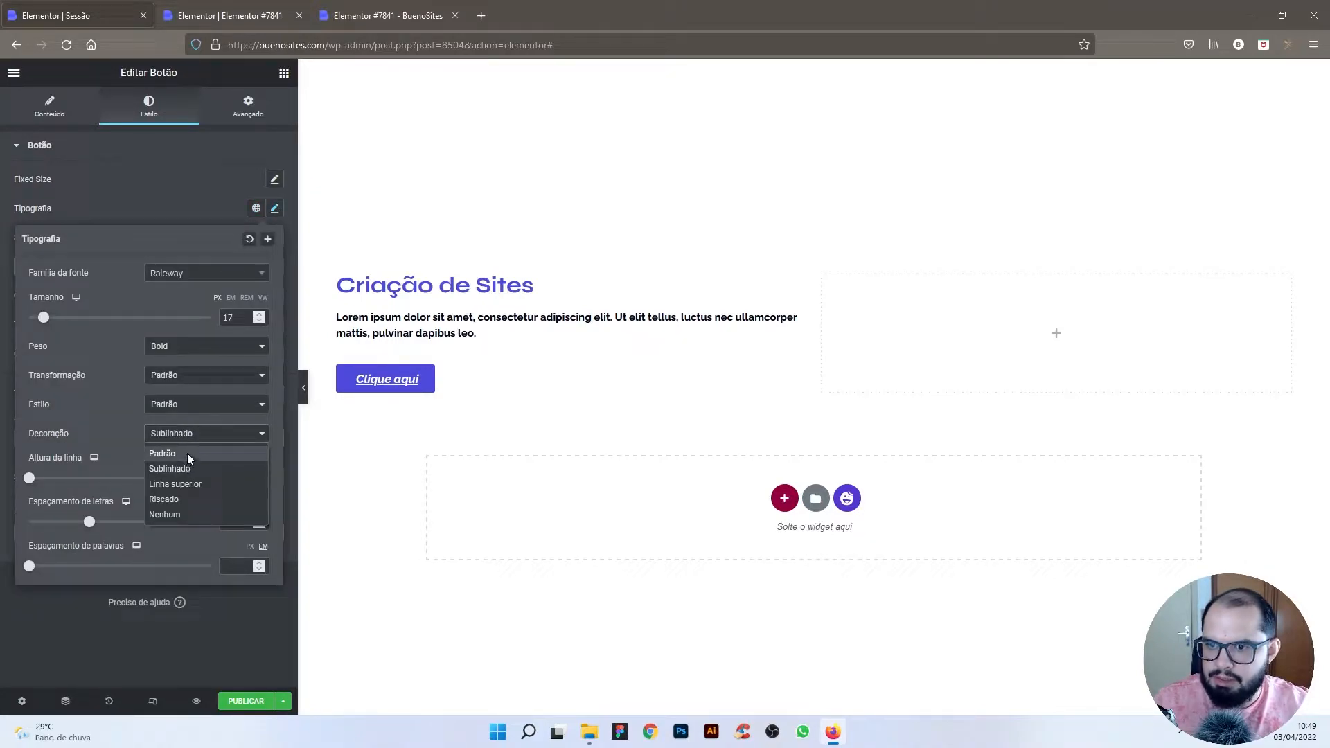
click(177, 515)
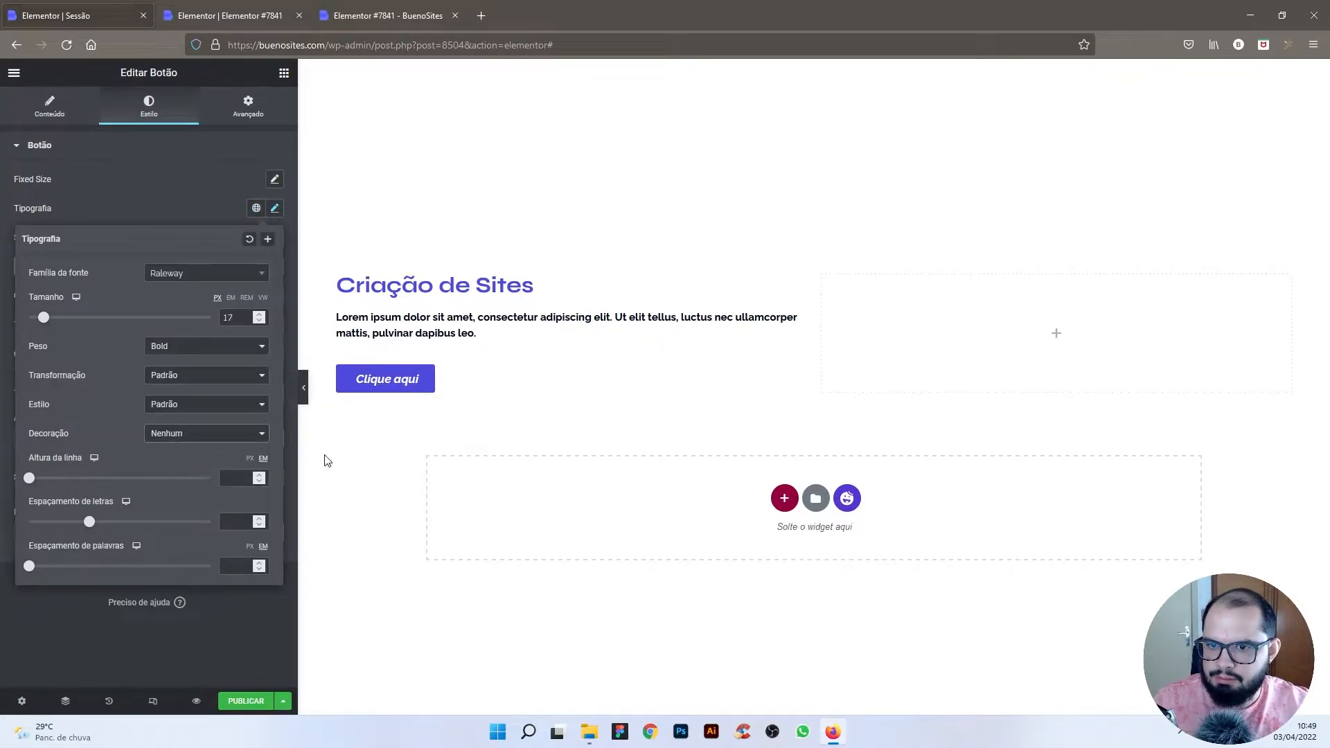
click(162, 397)
click(164, 438)
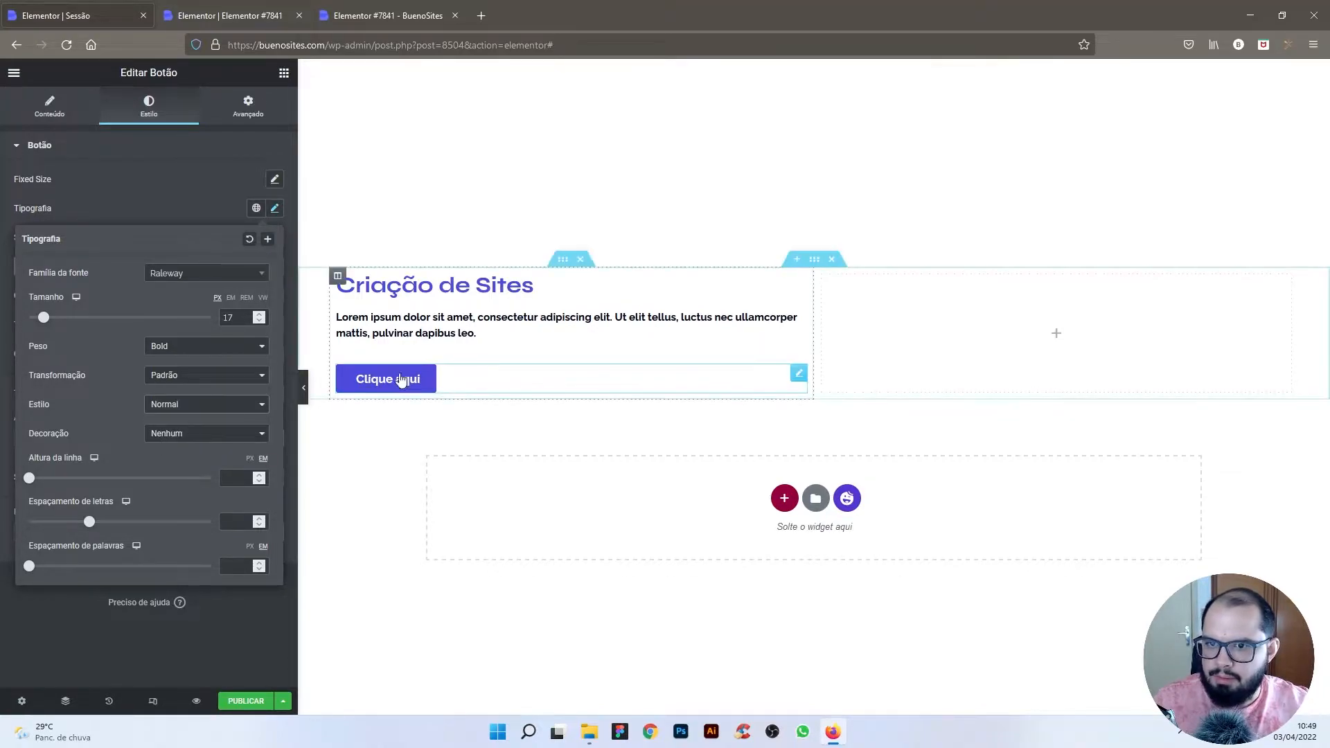
Step: Try a bottom margin of 20 px on the heading
click(541, 286)
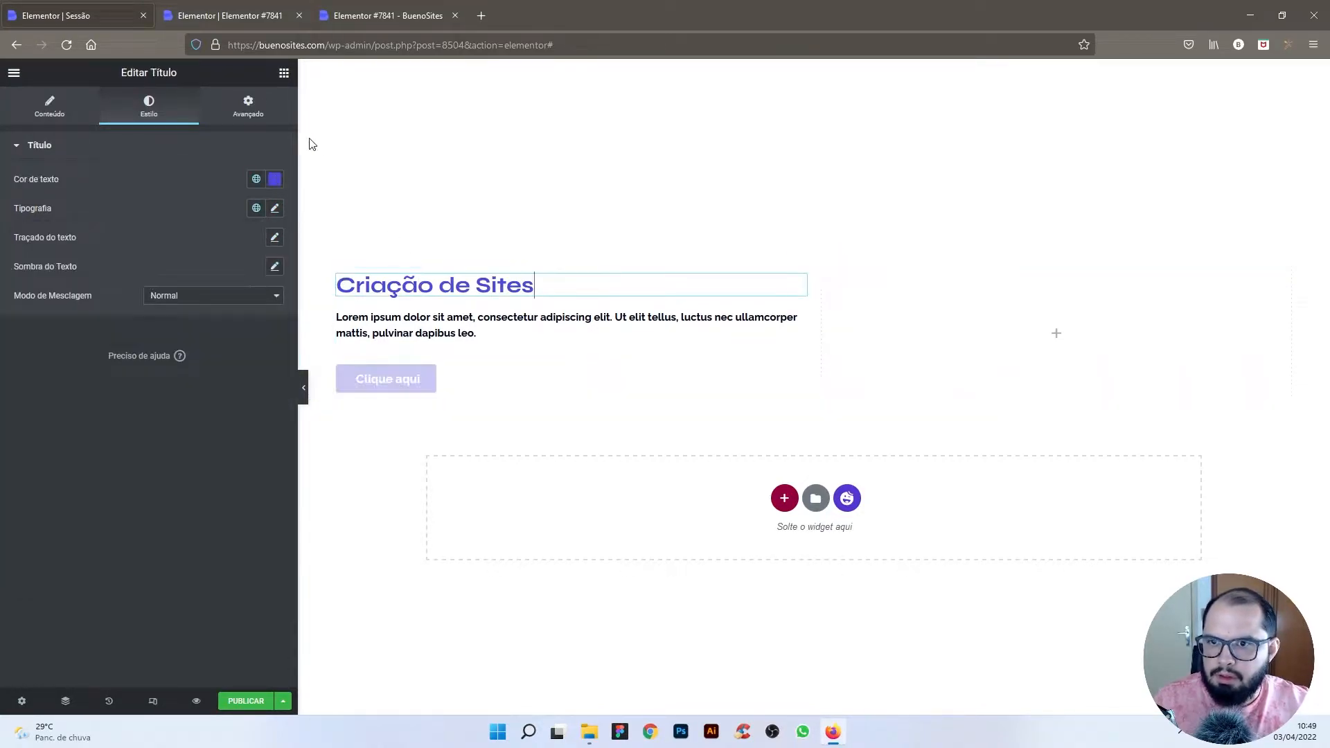
click(255, 116)
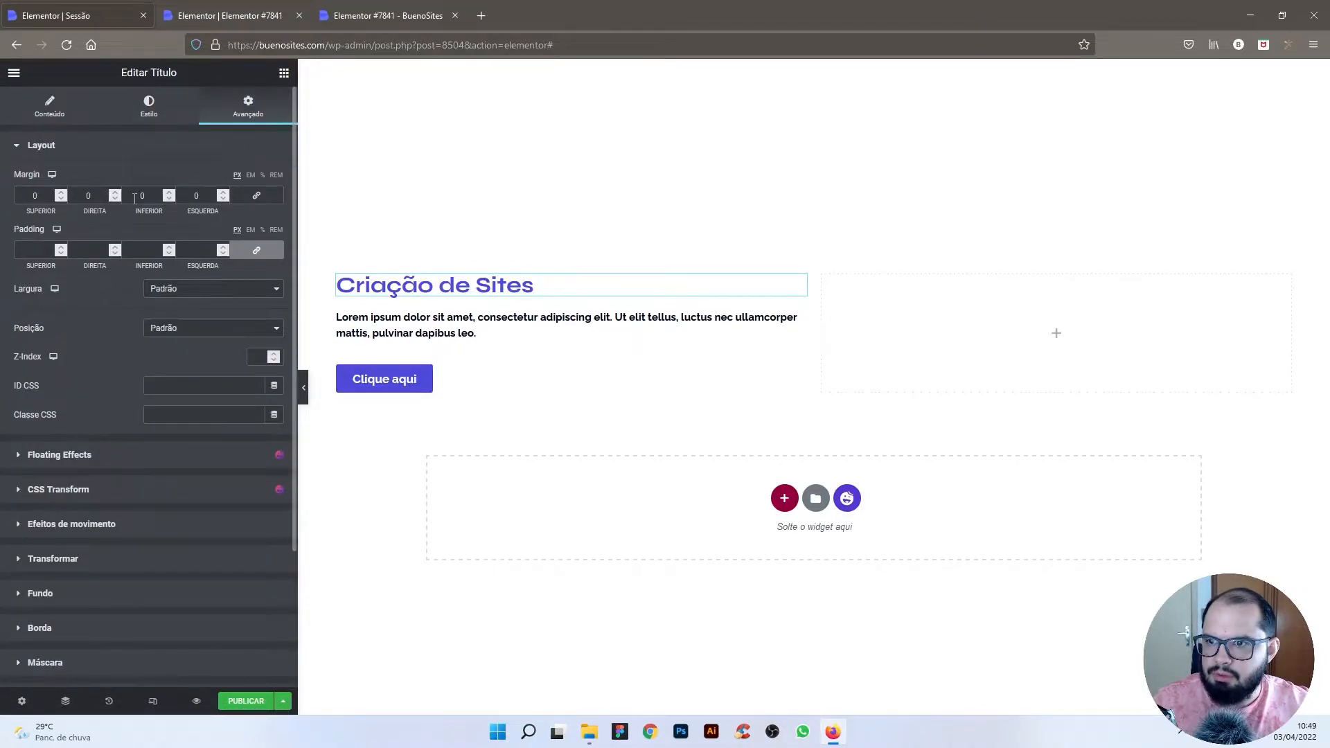
text(2)
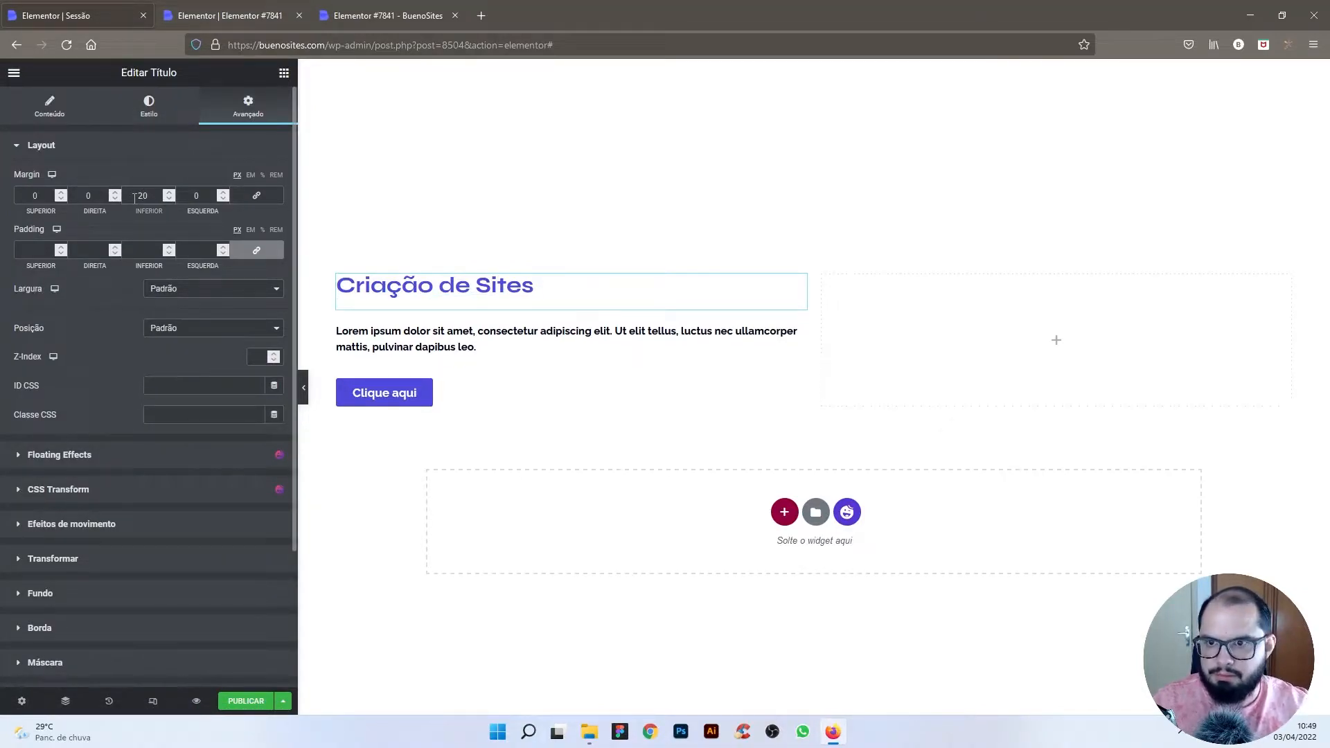
key(BackSpace)
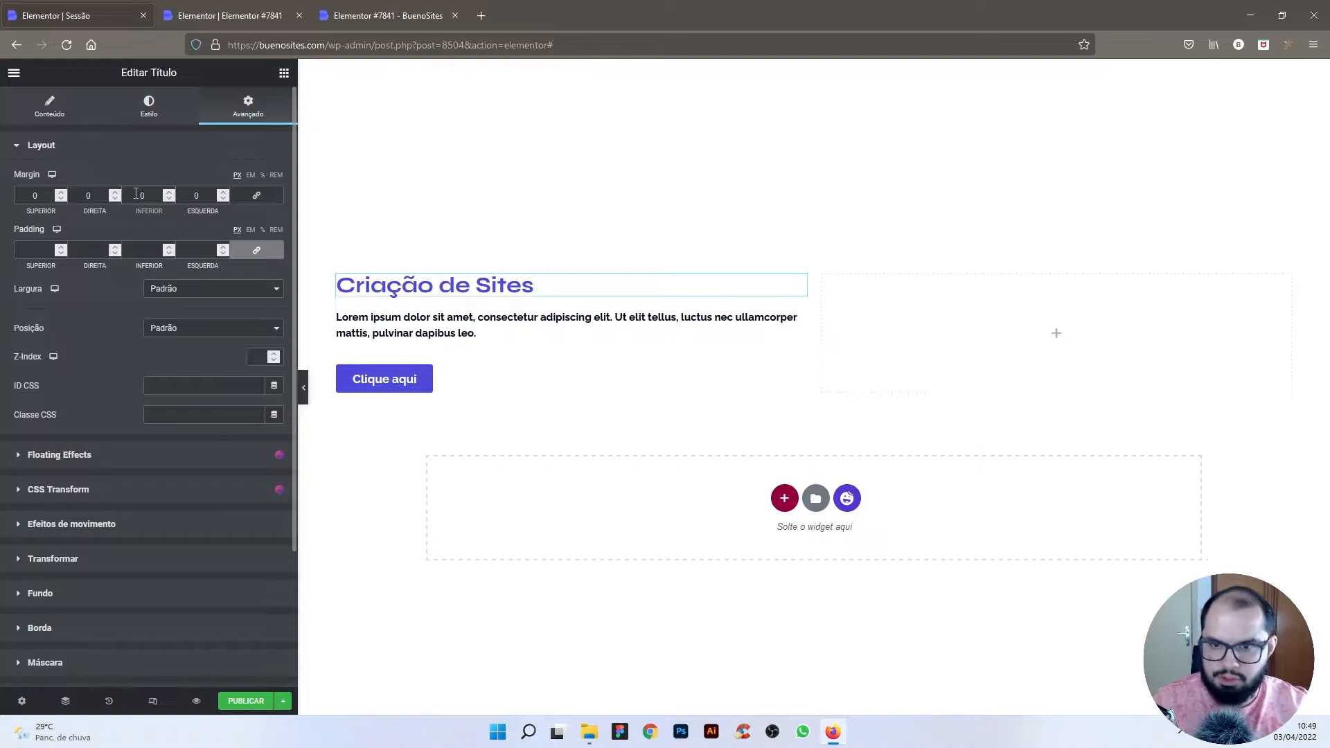
Step: Unlink the paragraph's margin values and set its bottom margin to -10 px
click(485, 324)
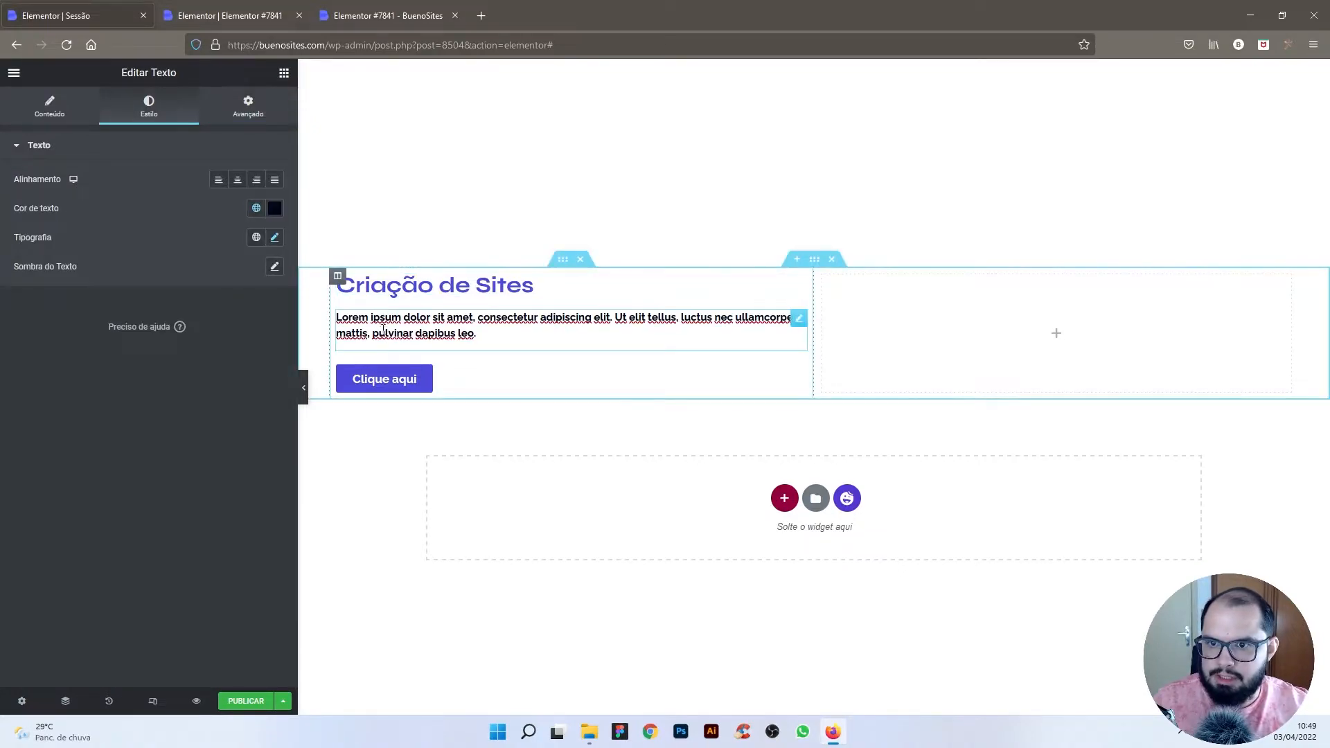
click(248, 109)
click(256, 196)
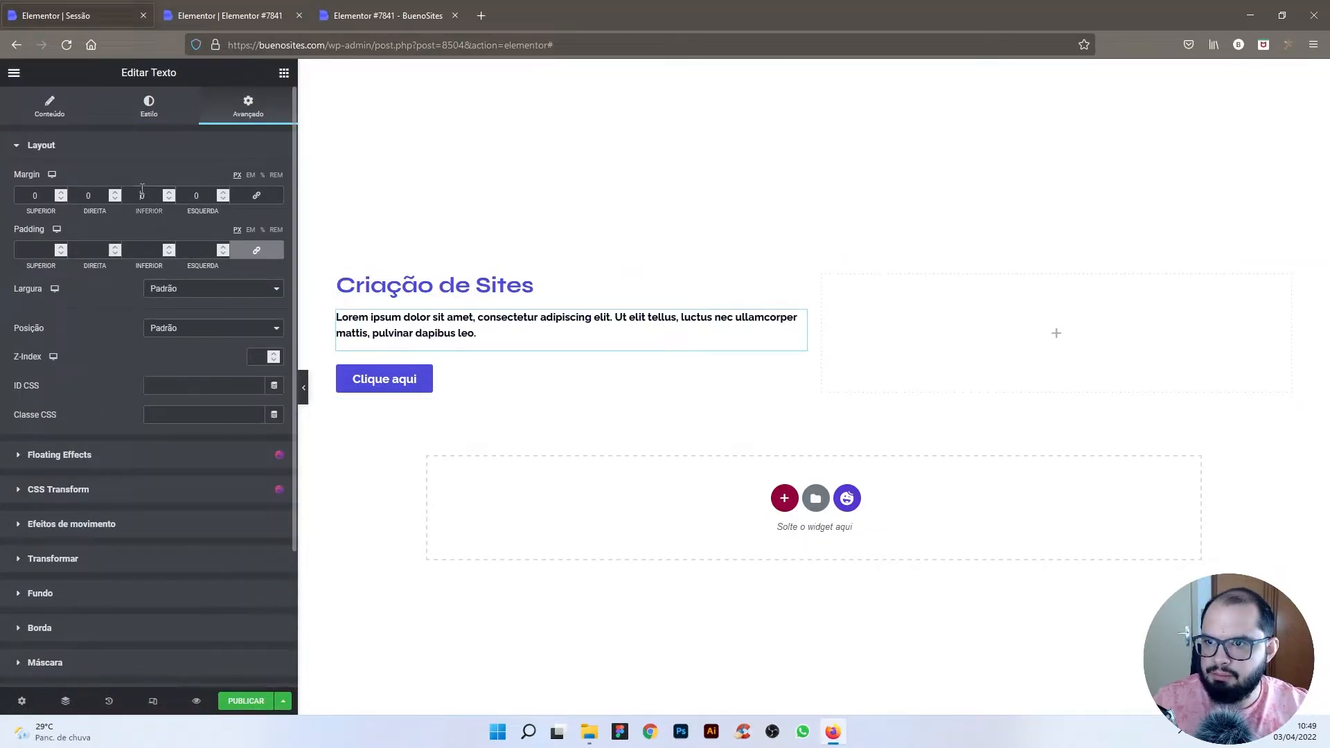
text(2)
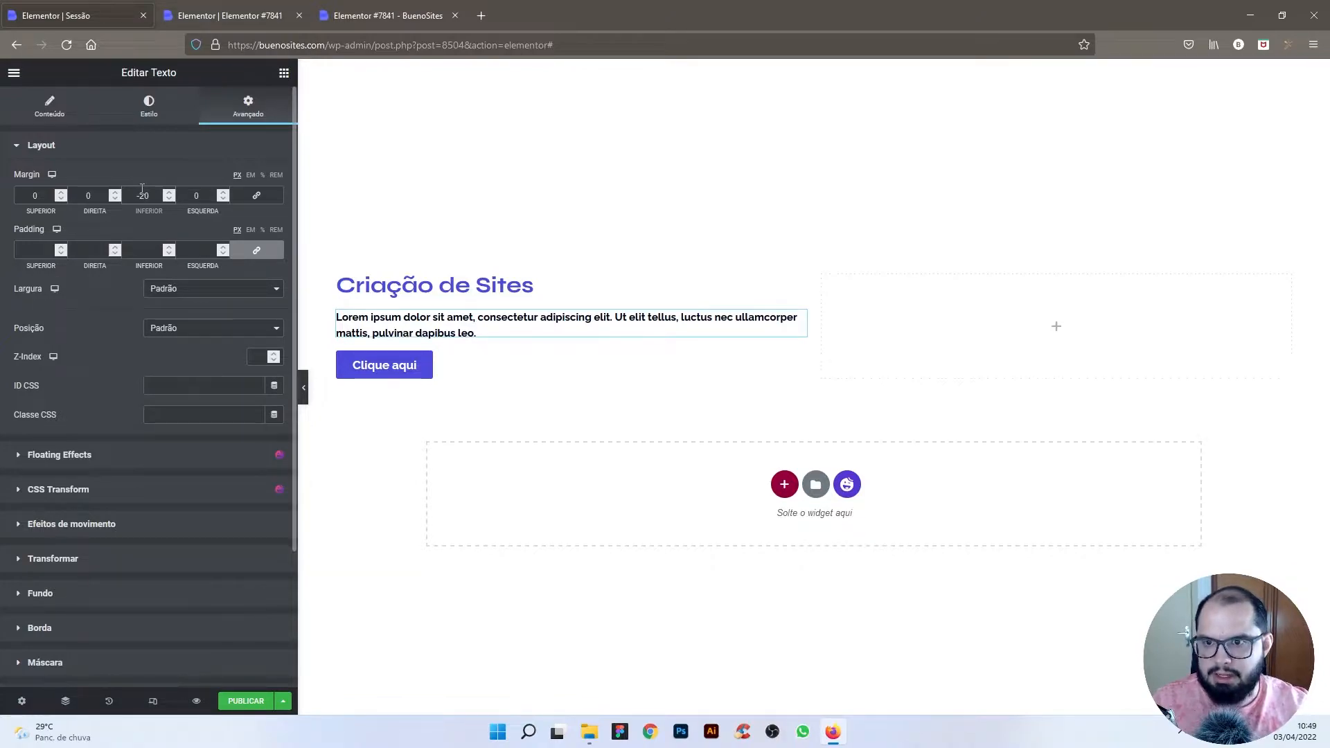
click(303, 388)
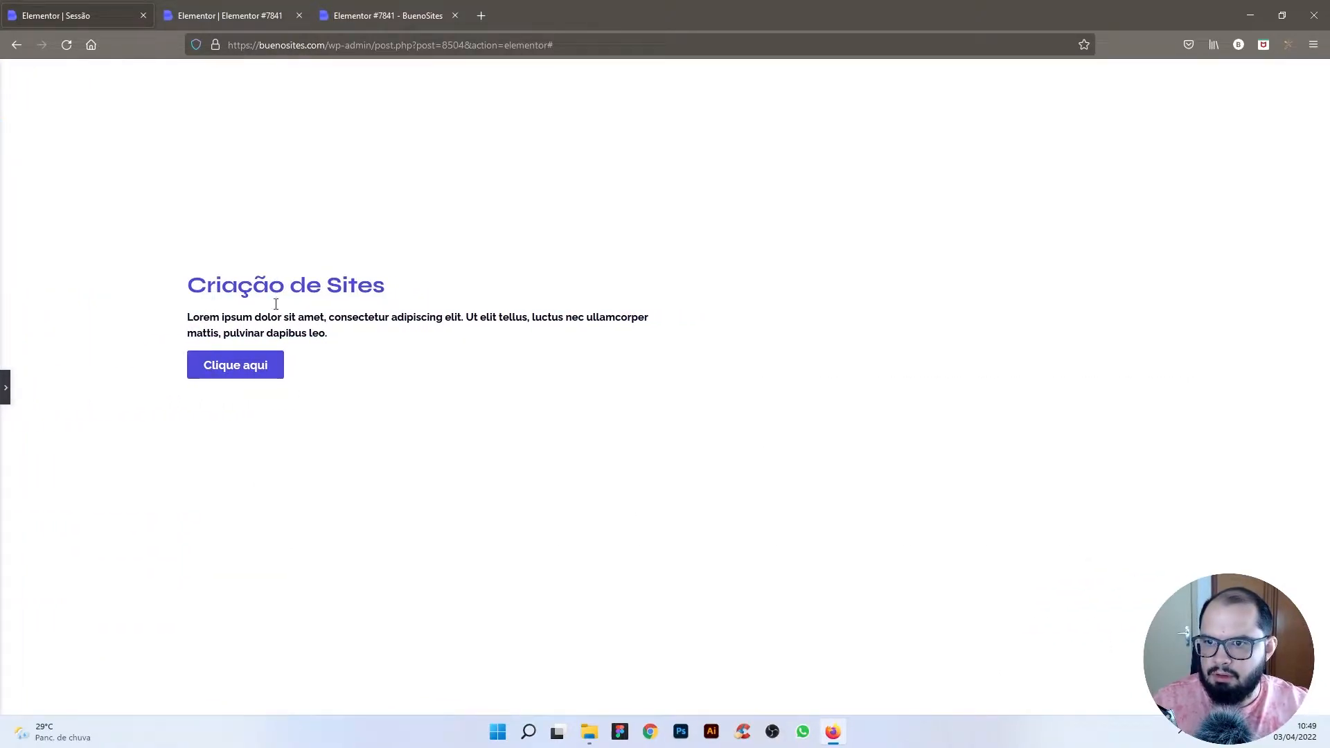
click(6, 386)
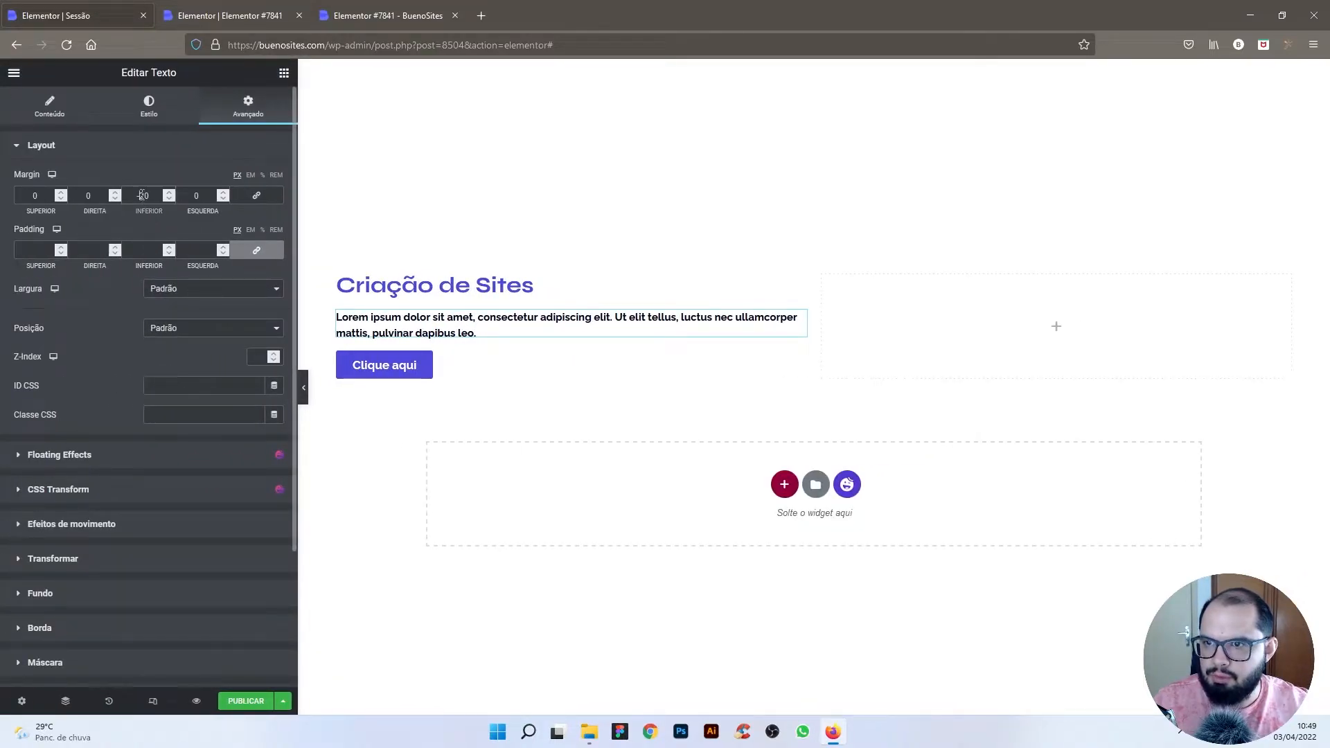
text(1)
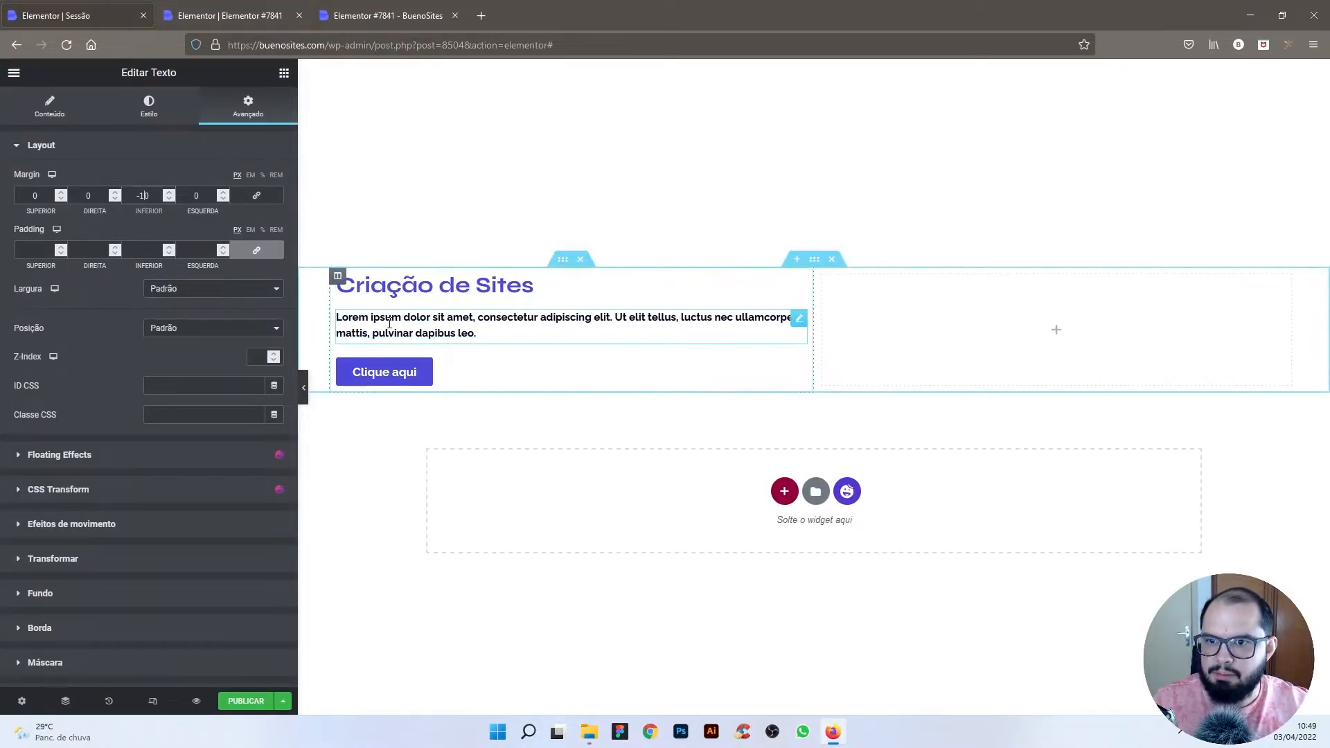
Step: Set the first column's padding to 30 px on all four sides
right_click(347, 281)
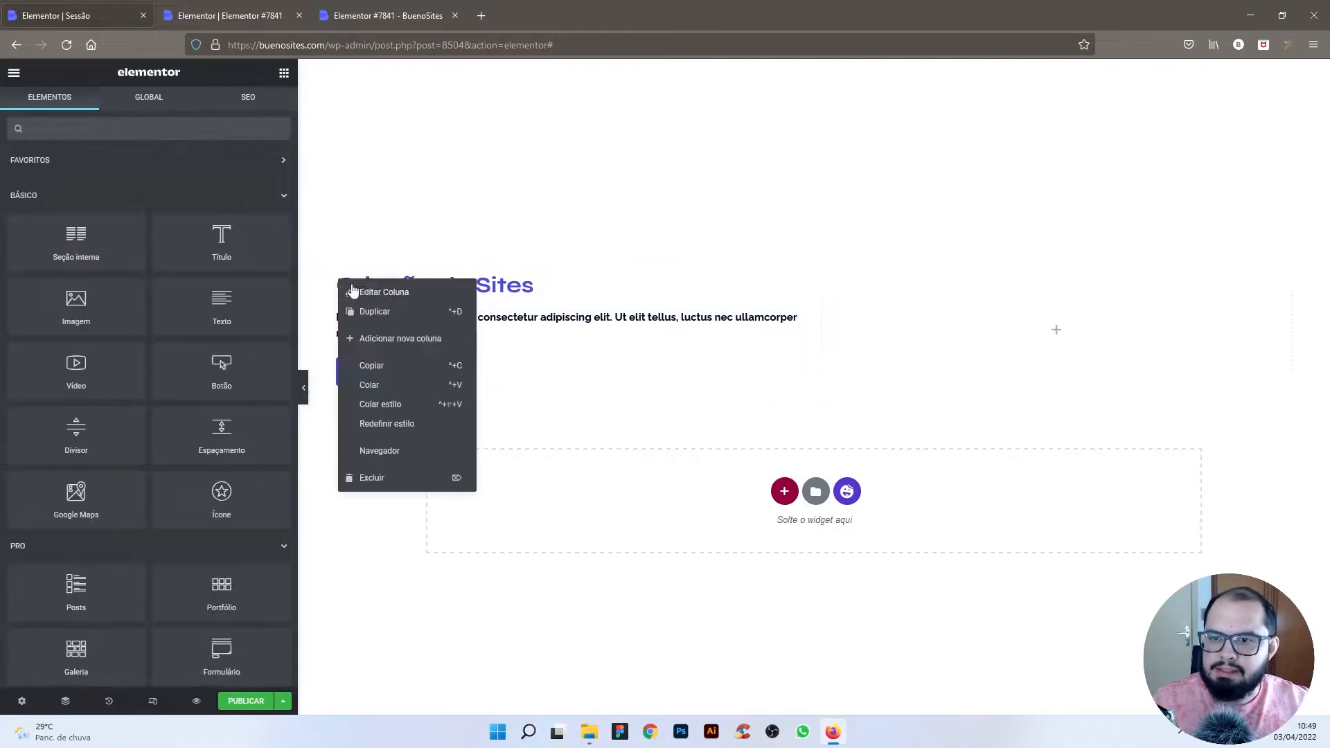
click(366, 294)
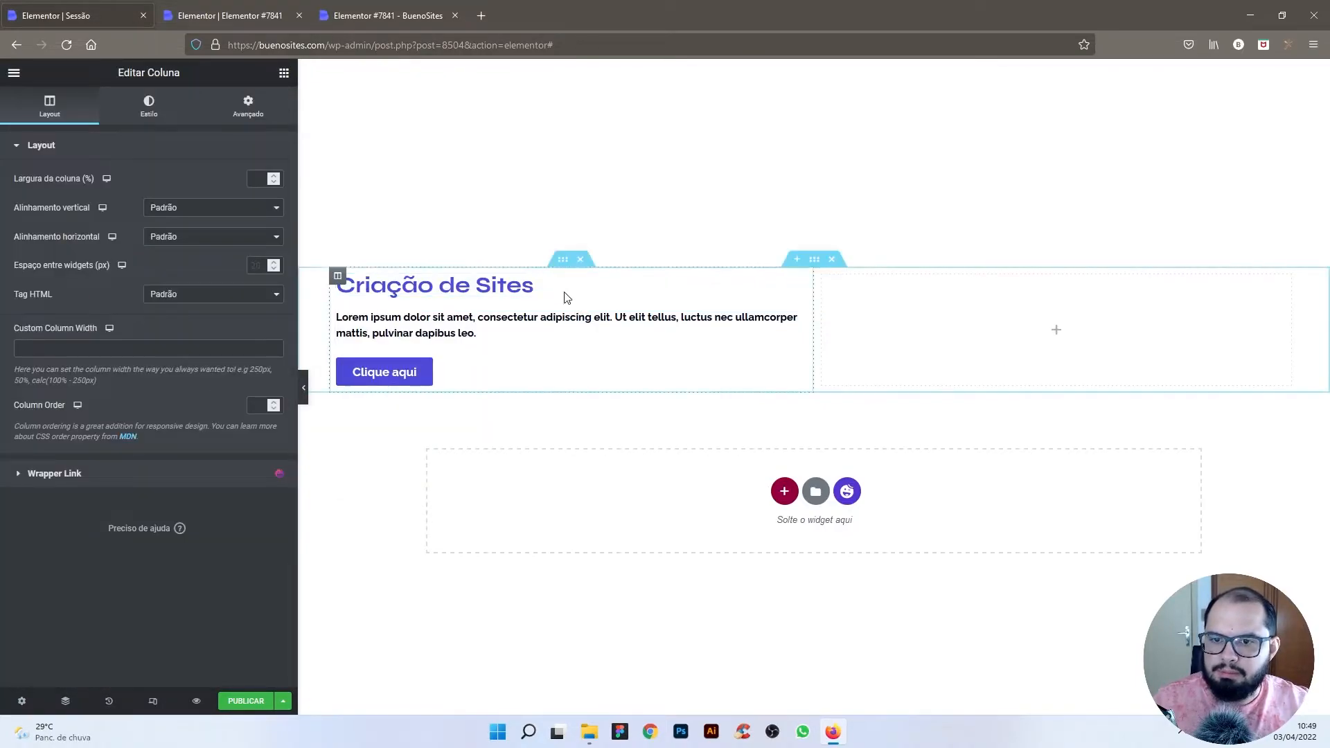
click(252, 116)
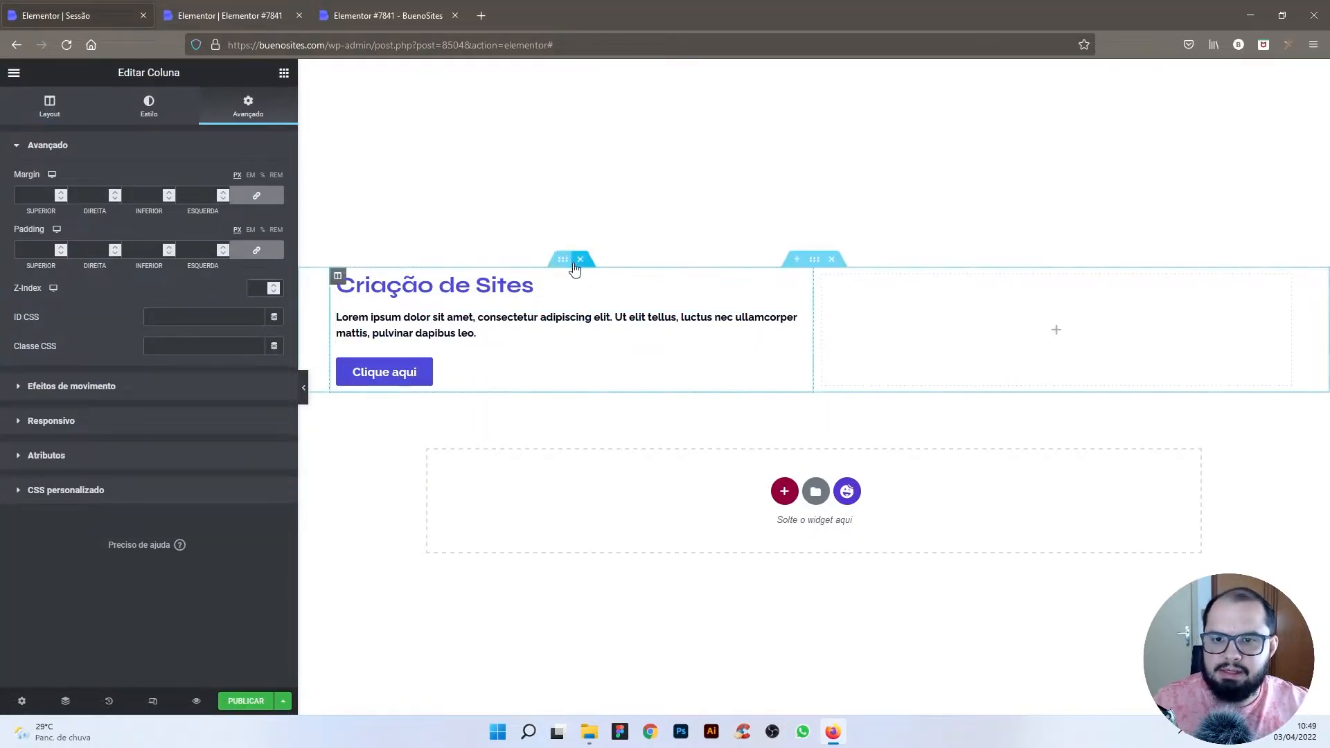
text(10)
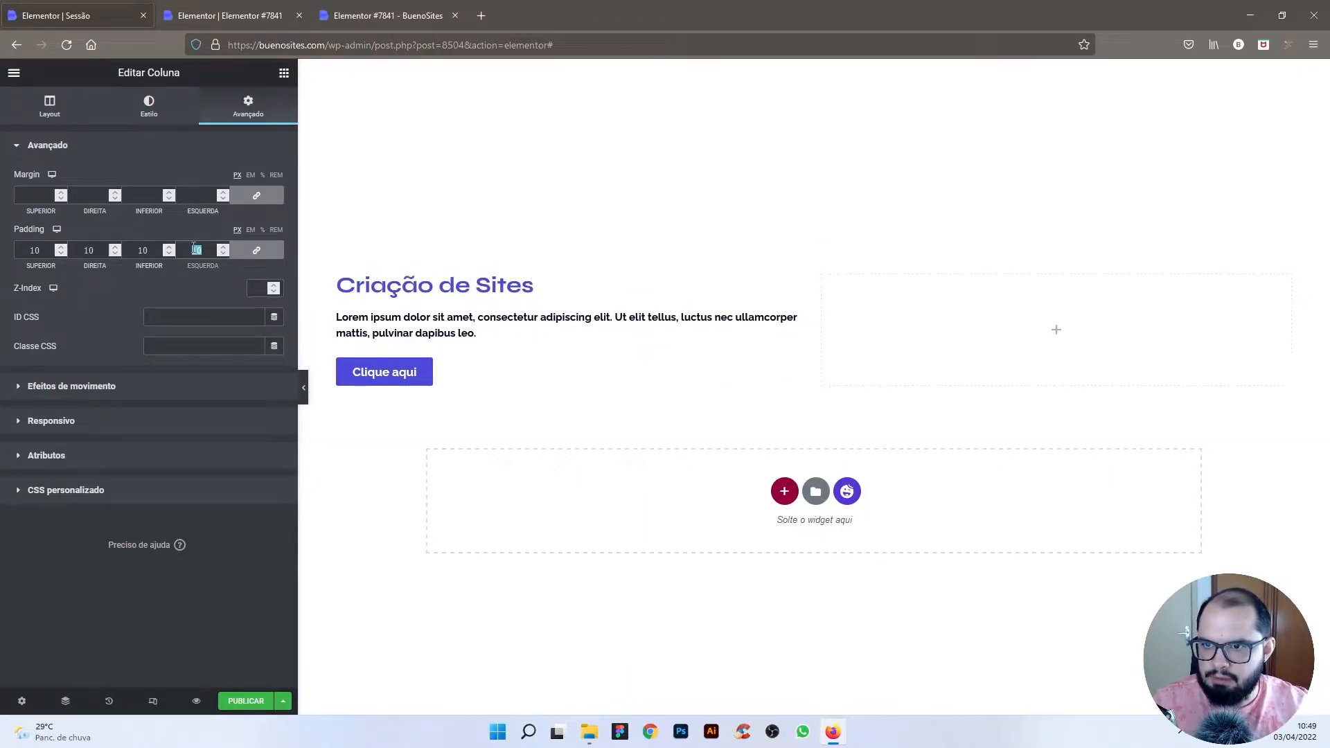
text(20)
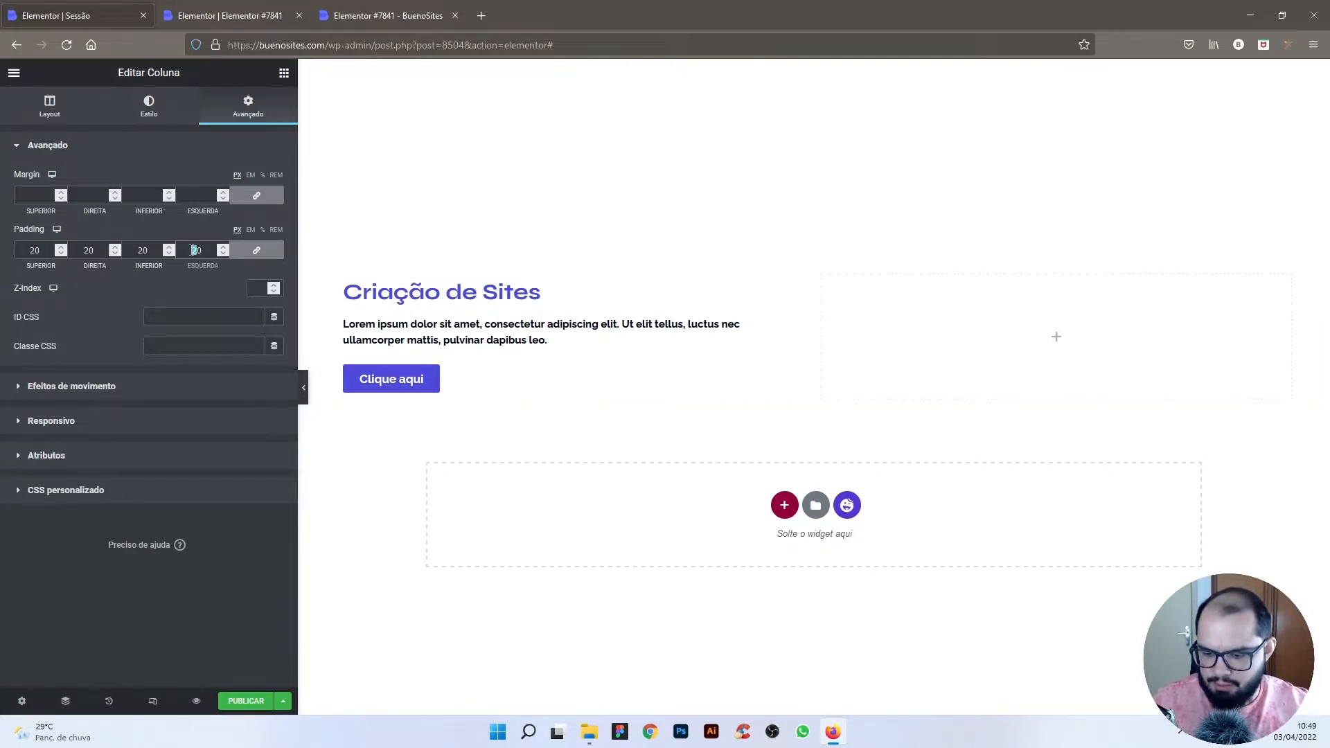
text(3)
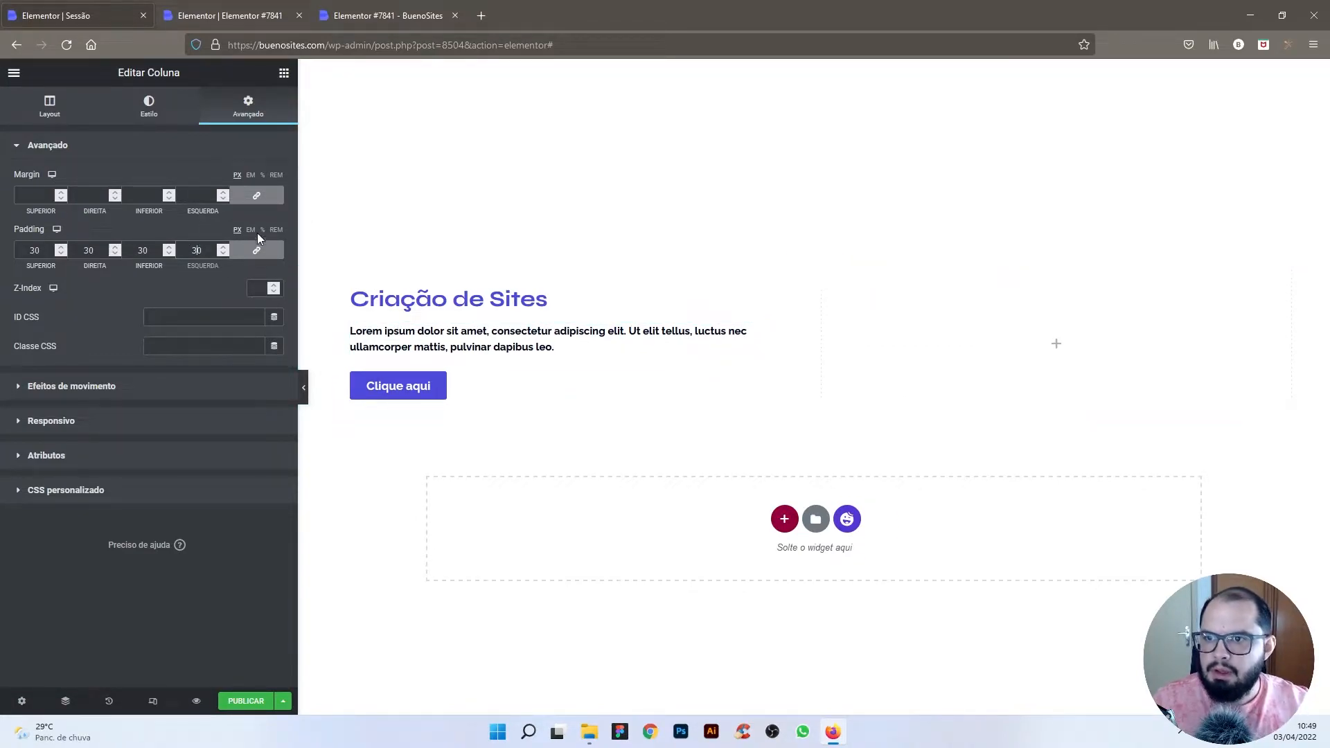
Step: Give the first column a classic hover background in near-white #FDFDFD and preview it without the editing panel
click(149, 123)
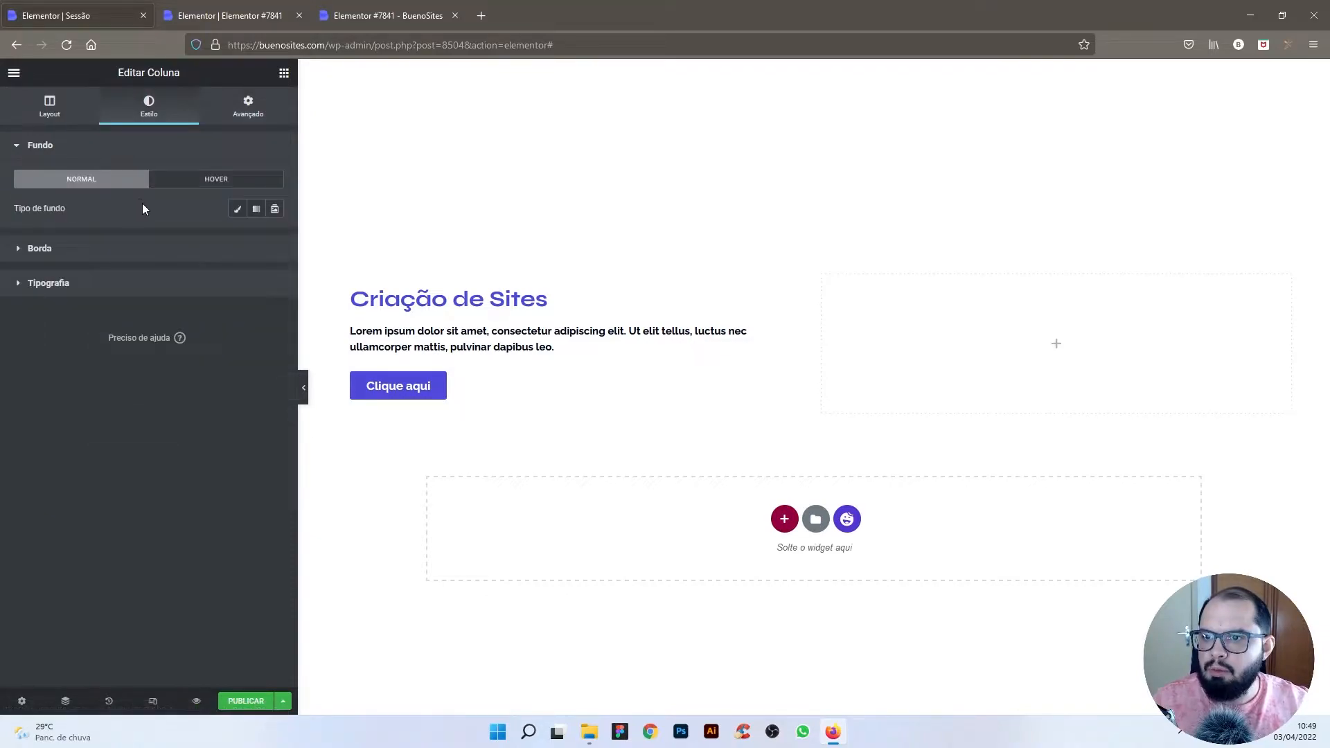
click(206, 182)
click(256, 208)
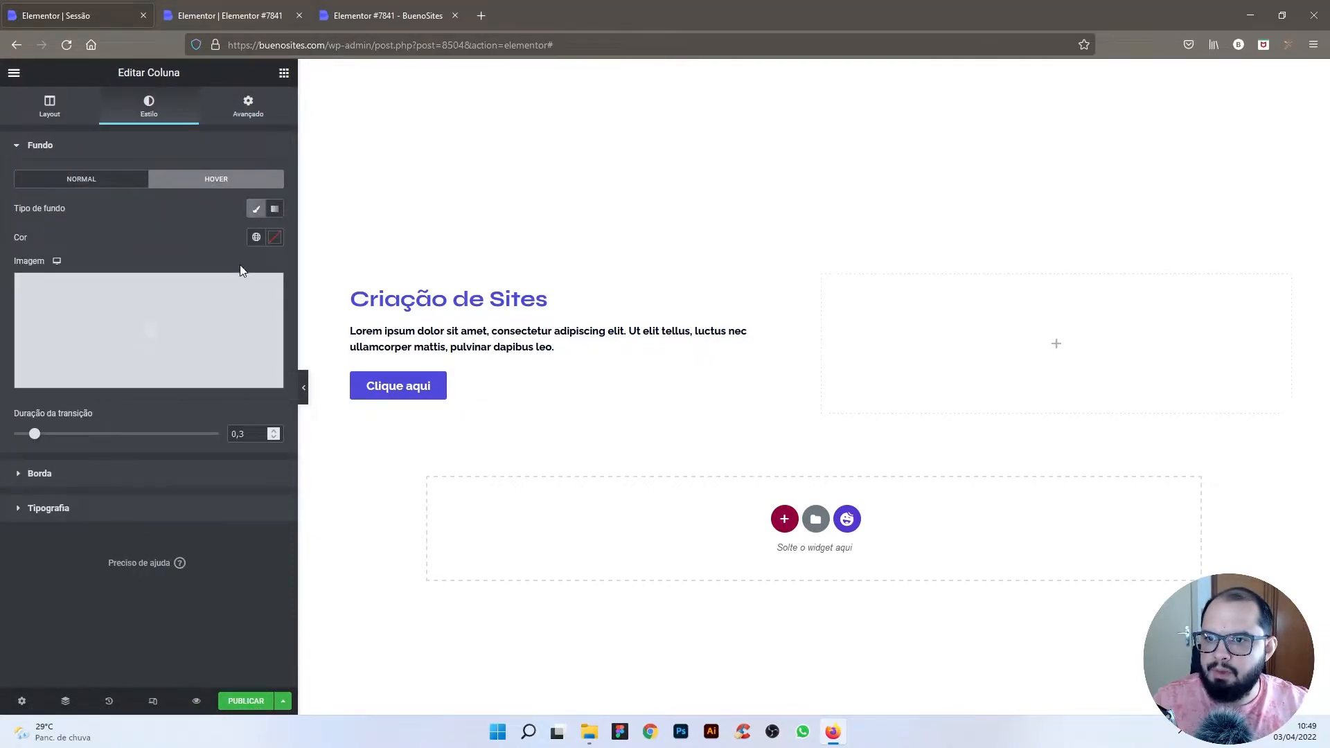
click(274, 241)
drag(146, 303, 97, 295)
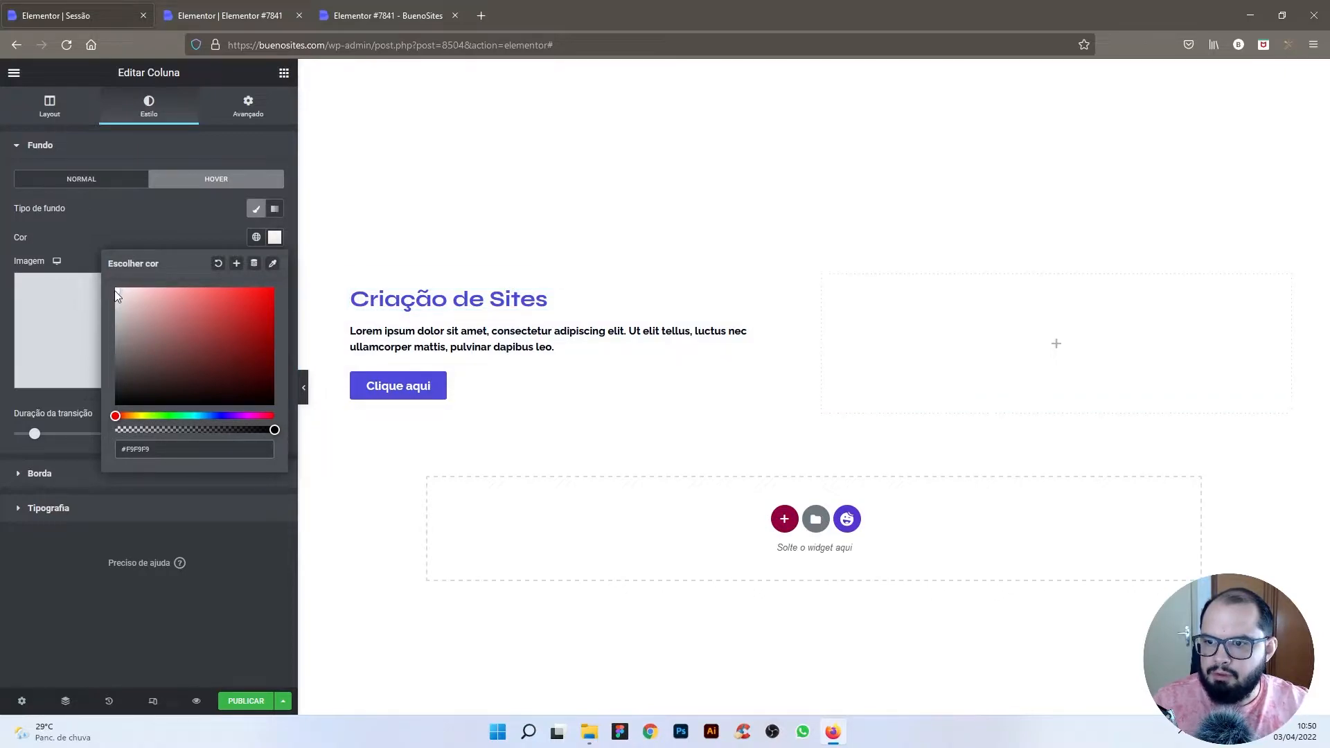
drag(114, 289, 114, 289)
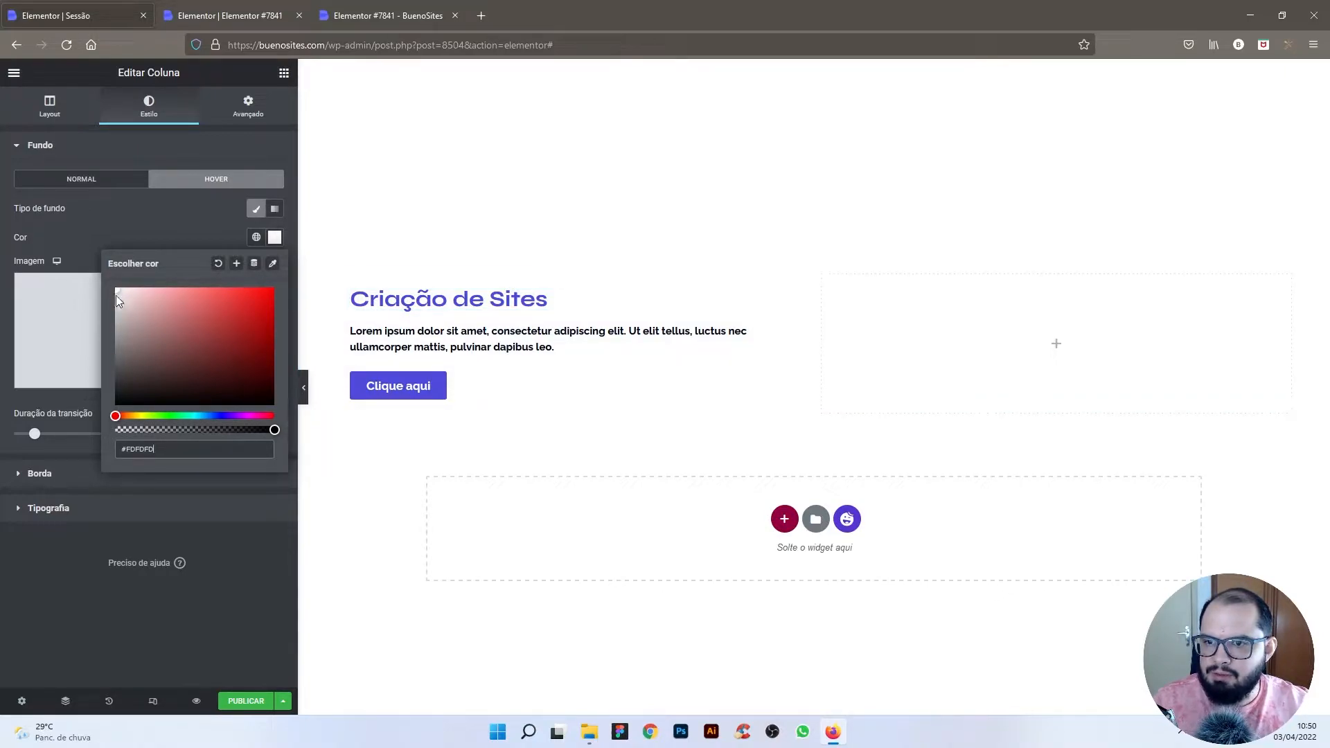
click(303, 394)
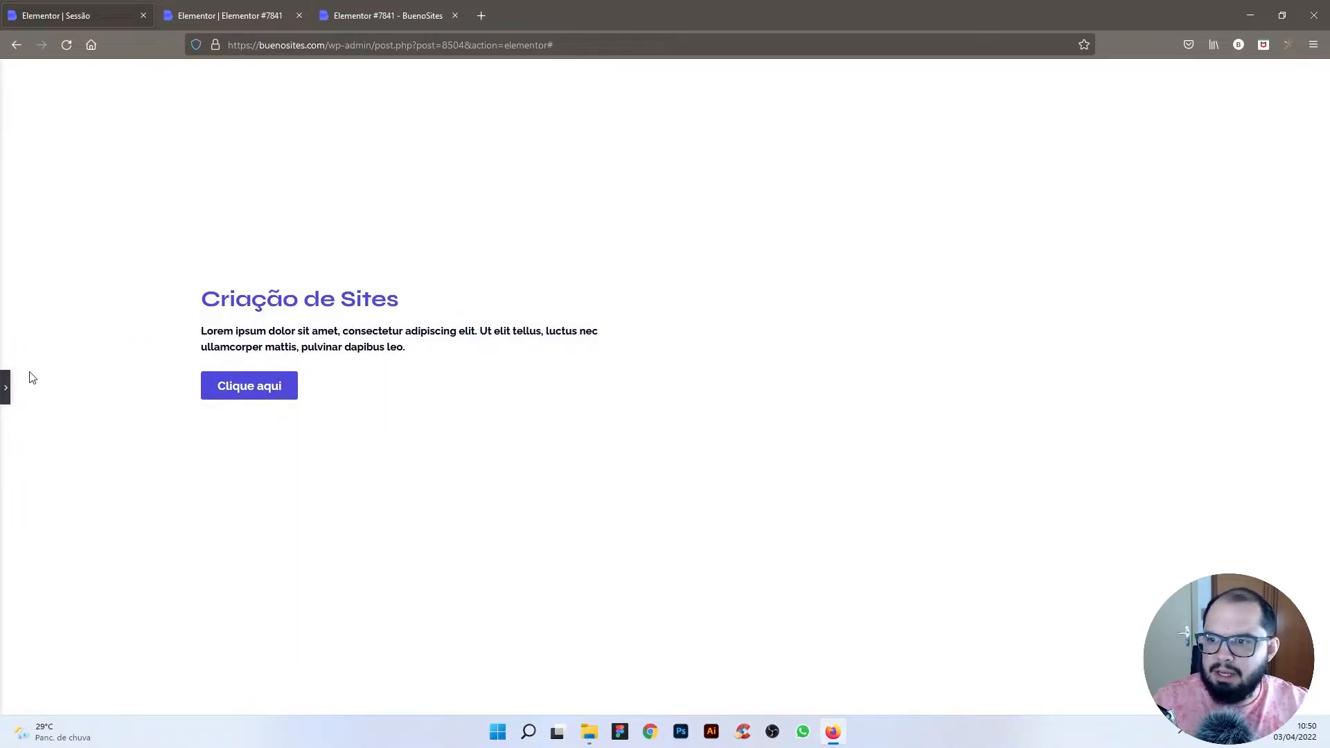
click(5, 388)
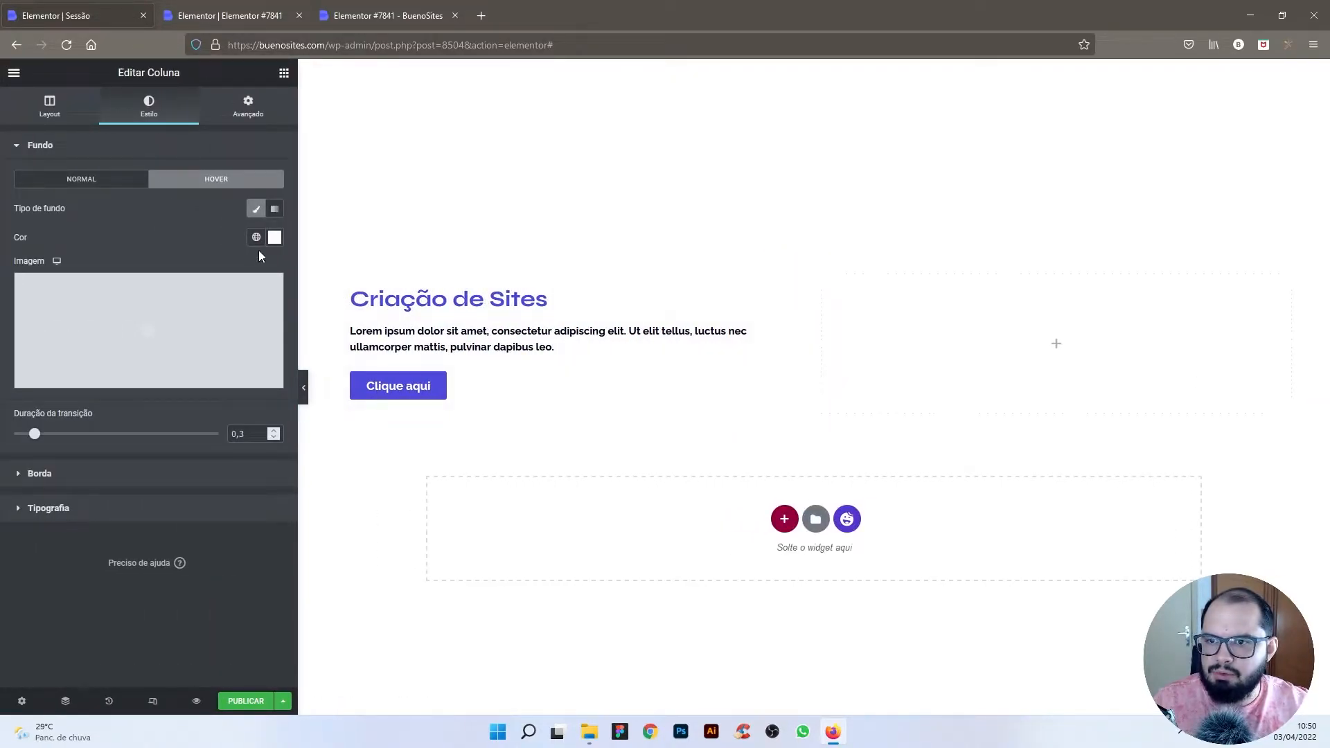
Step: Darken the first column's hover background color slightly to #FBFBFB
click(279, 242)
click(117, 292)
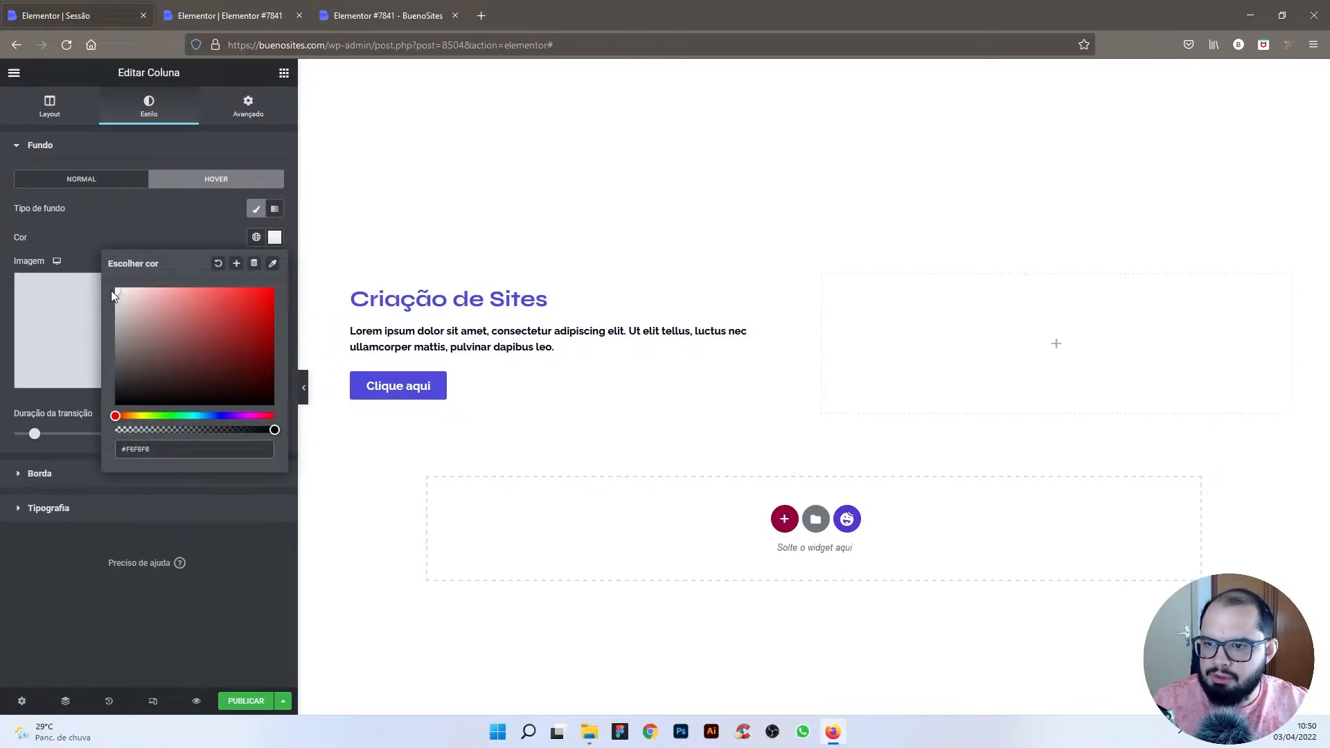
click(114, 292)
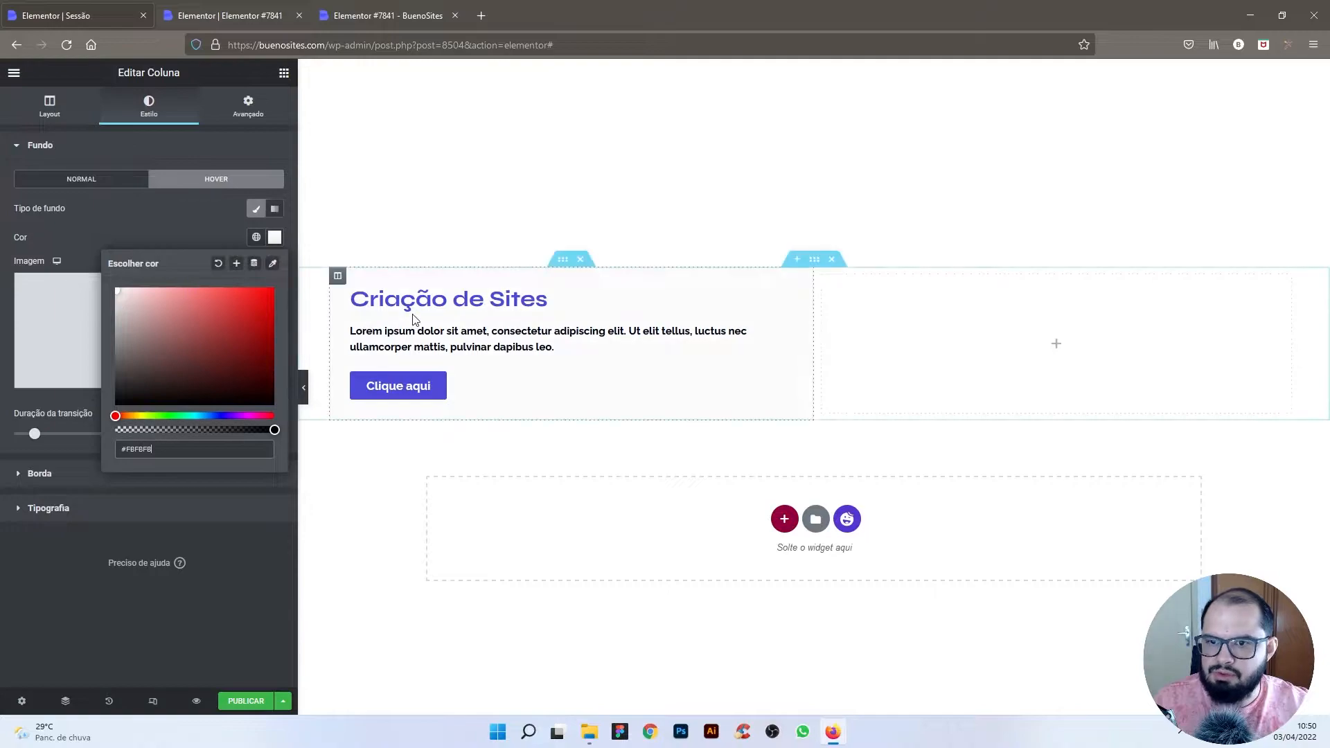
click(127, 219)
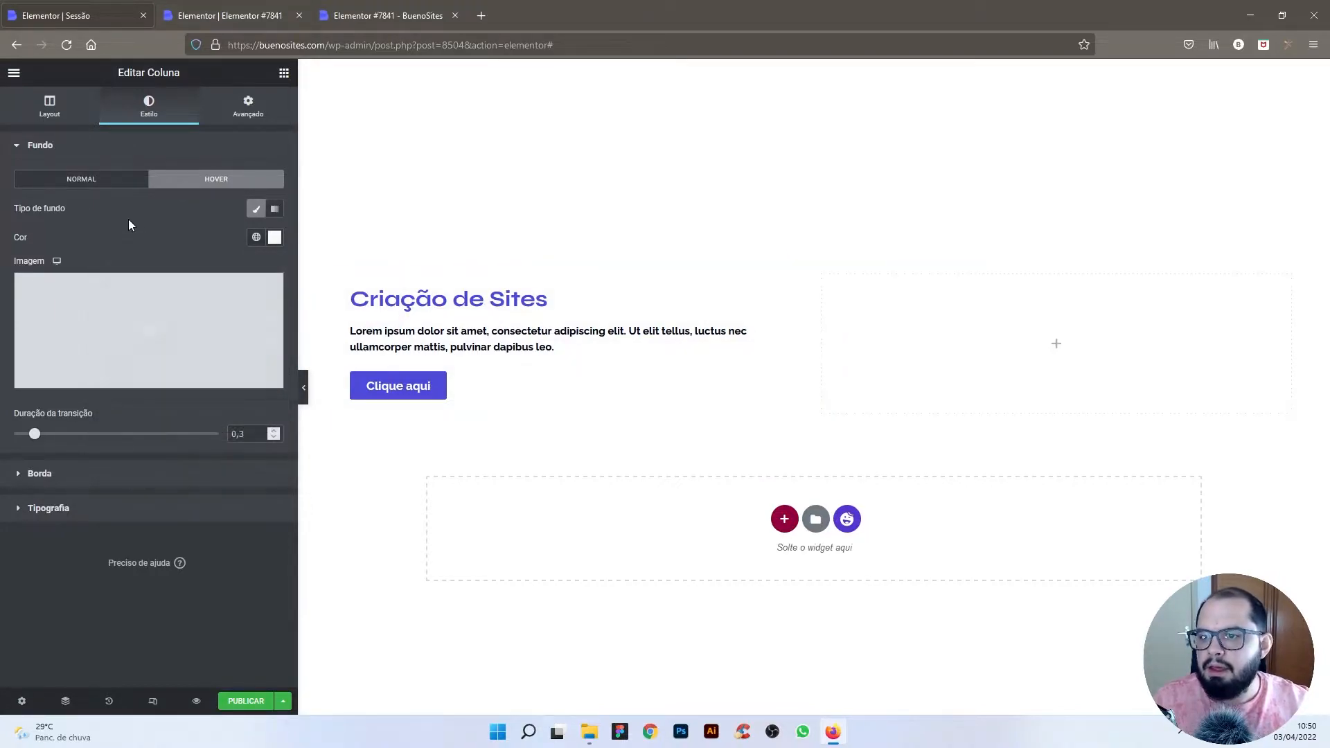
Step: Add a solid hover border to the first column, 15 px wide on the left side only, in the indigo-blue global color
click(103, 477)
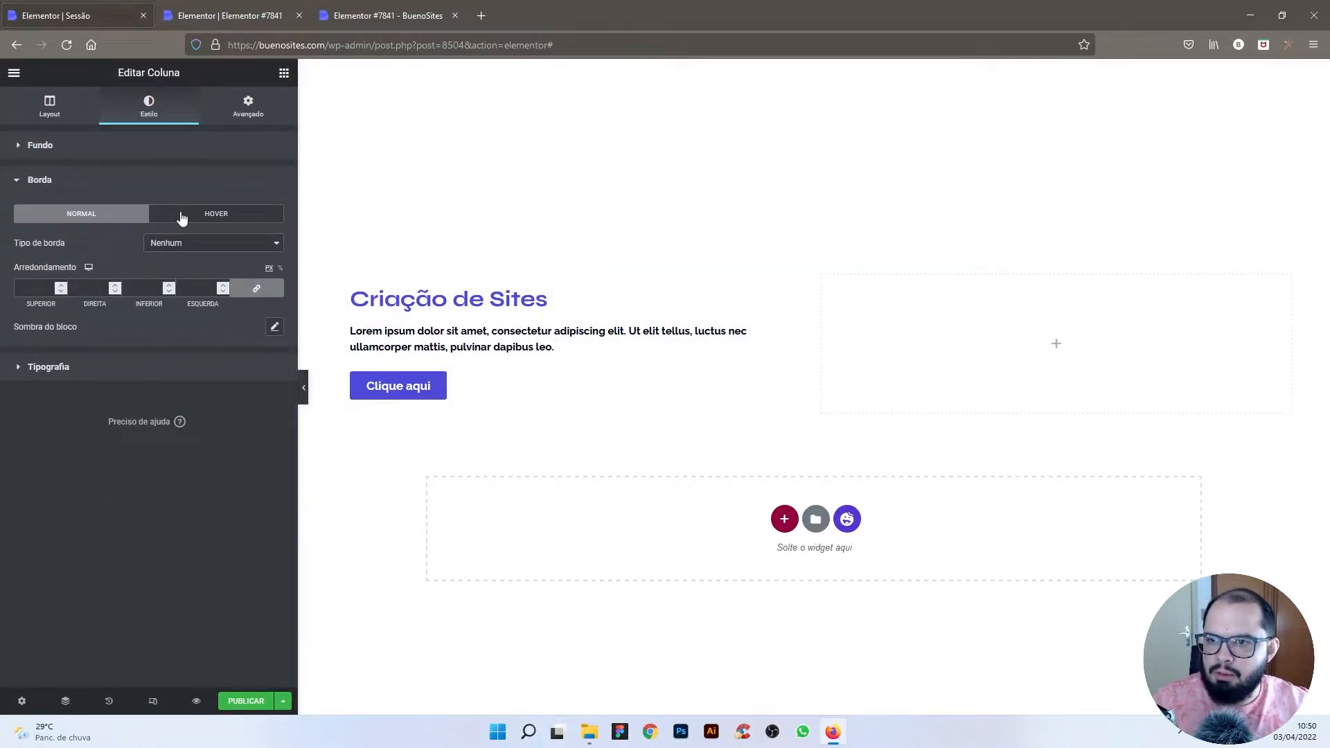
click(182, 216)
click(192, 244)
click(177, 276)
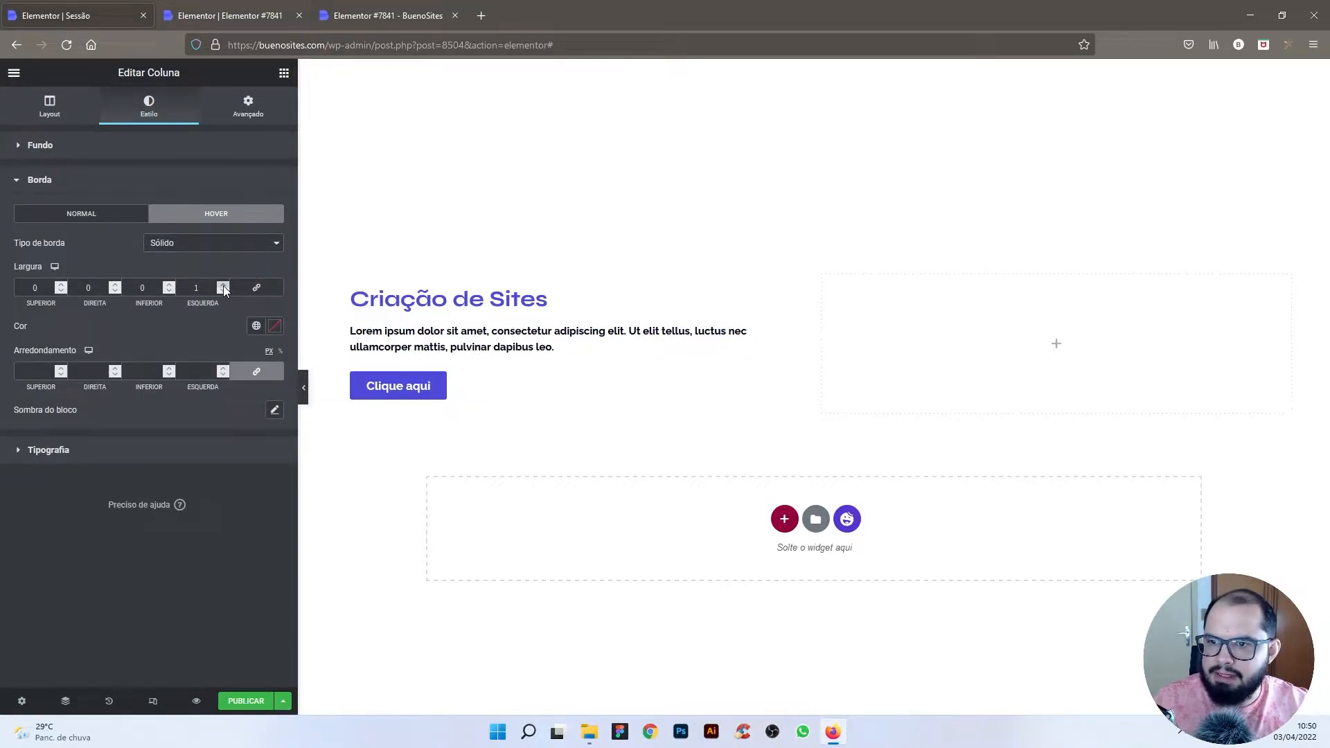
click(223, 285)
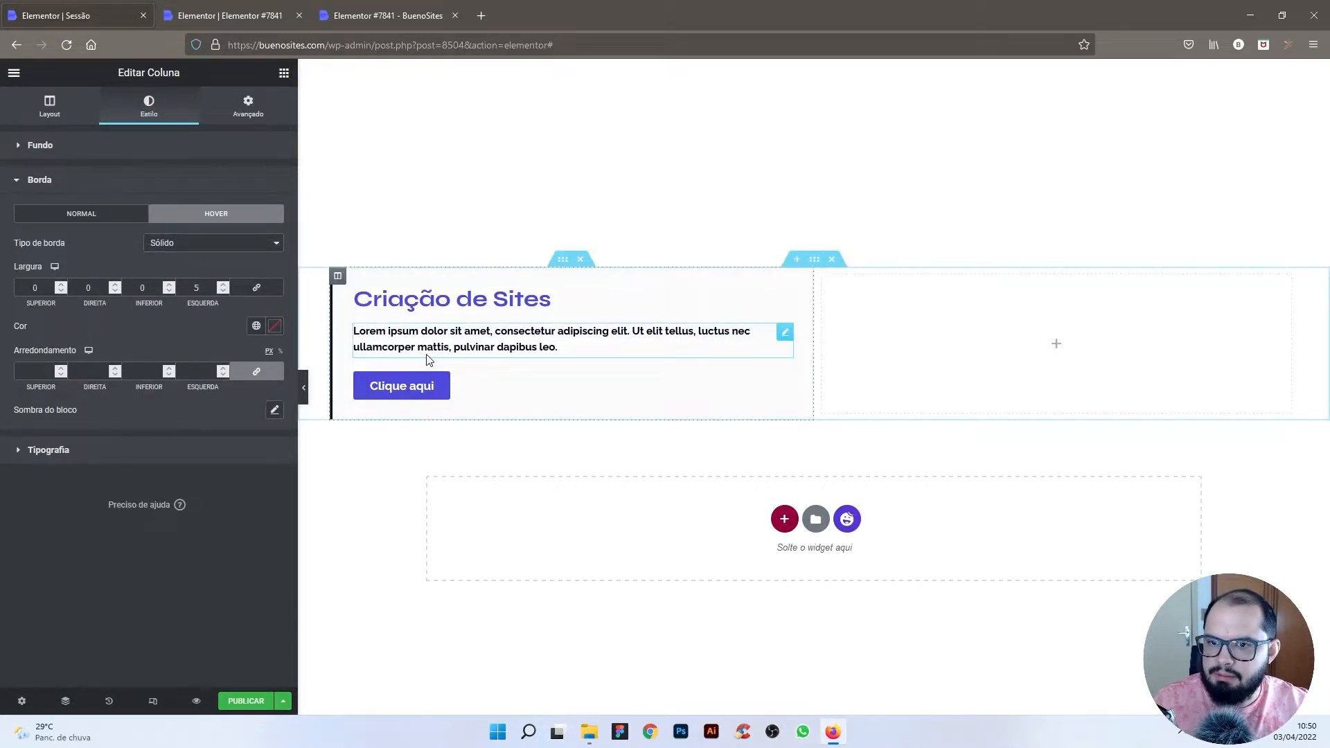
click(256, 328)
scroll(122, 476, down, 5)
click(107, 513)
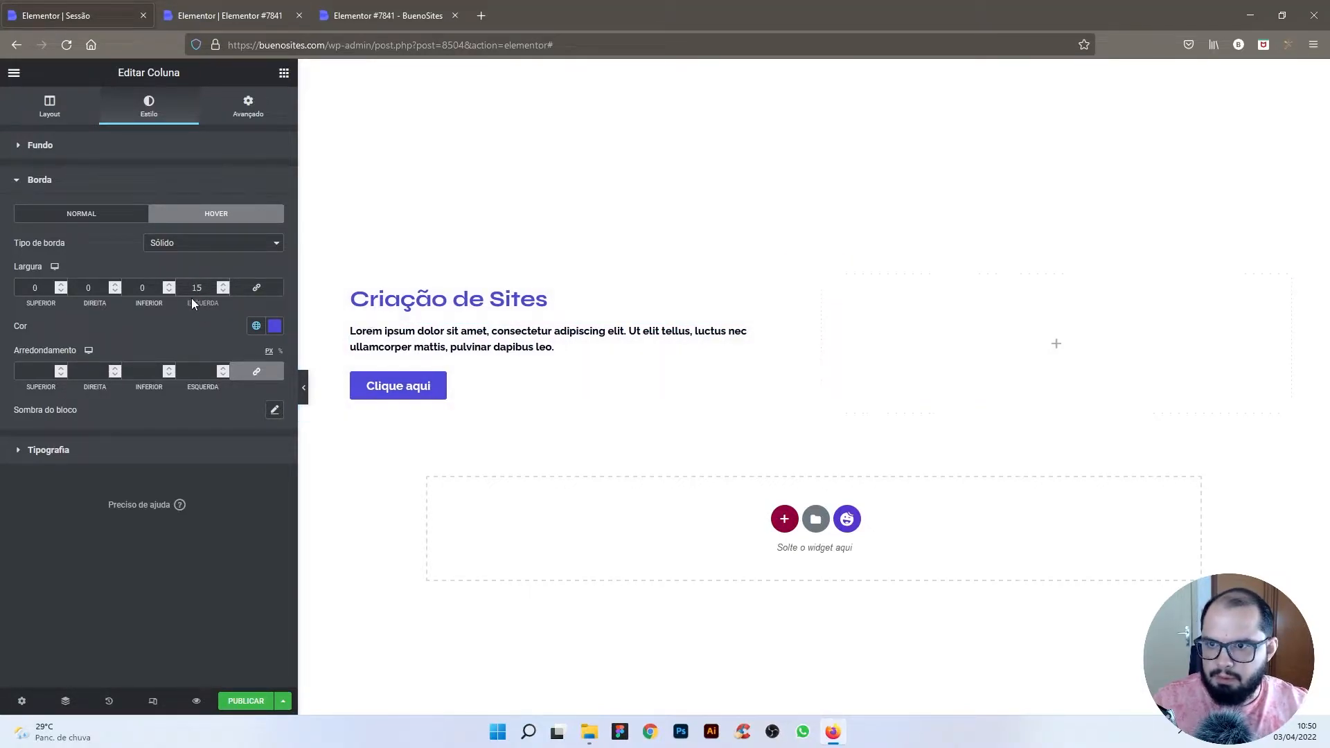
Step: Set the first column's normal border type to Solid with unlinked widths of 0 on all sides
click(103, 219)
click(170, 244)
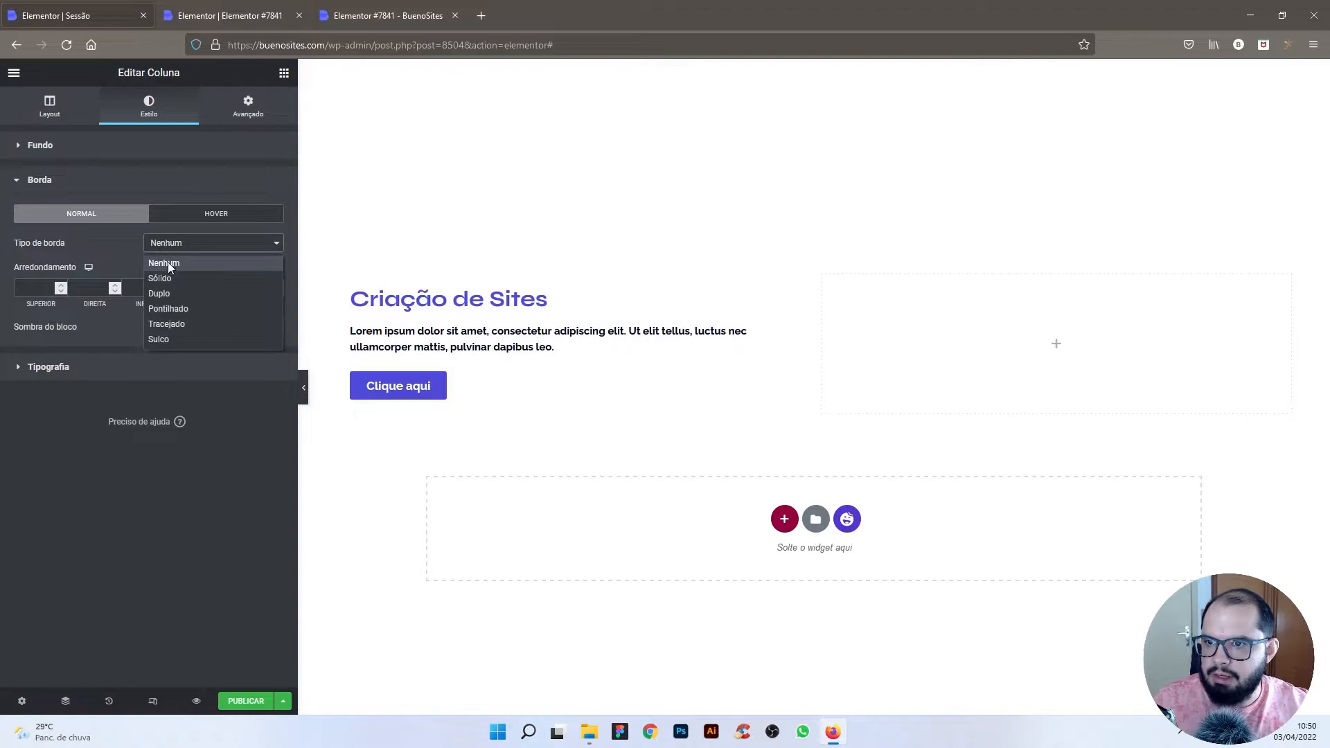
click(171, 283)
click(256, 287)
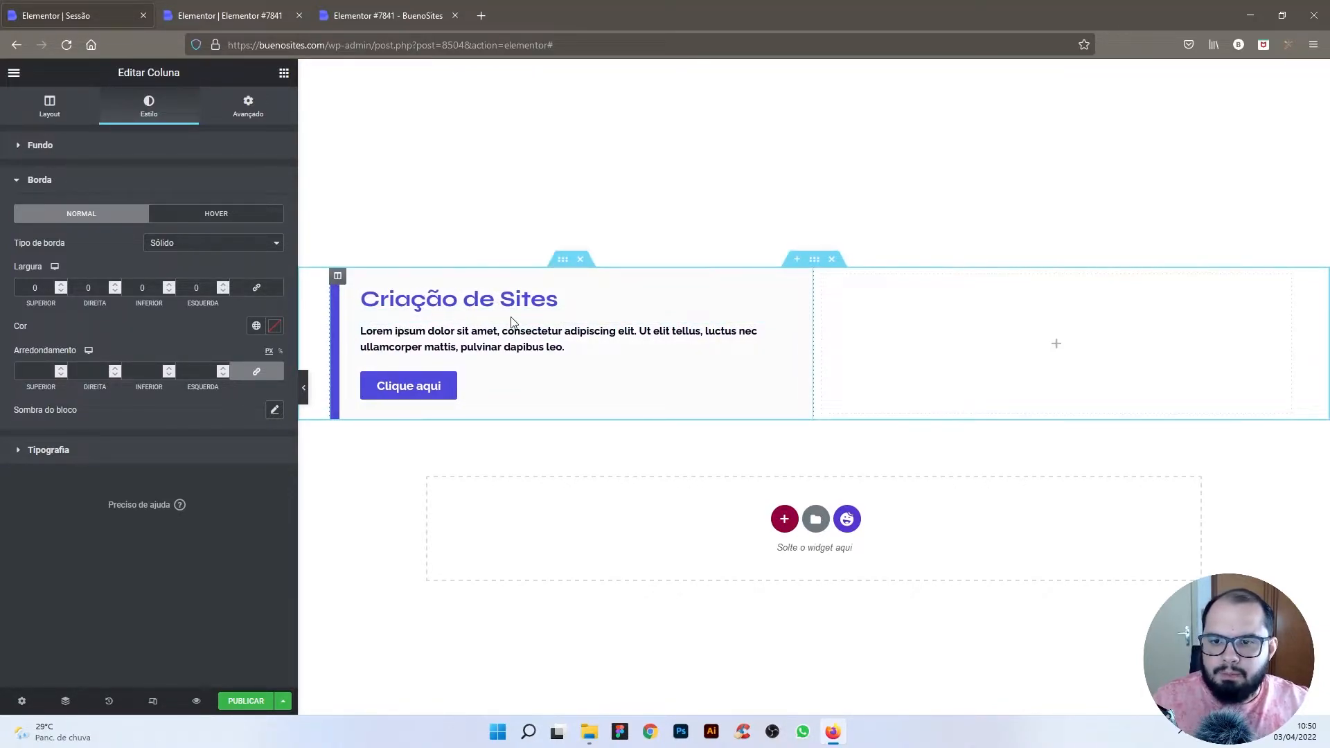
Step: Set the "Criação de Sites" heading's font size to 25 px
click(485, 305)
click(147, 109)
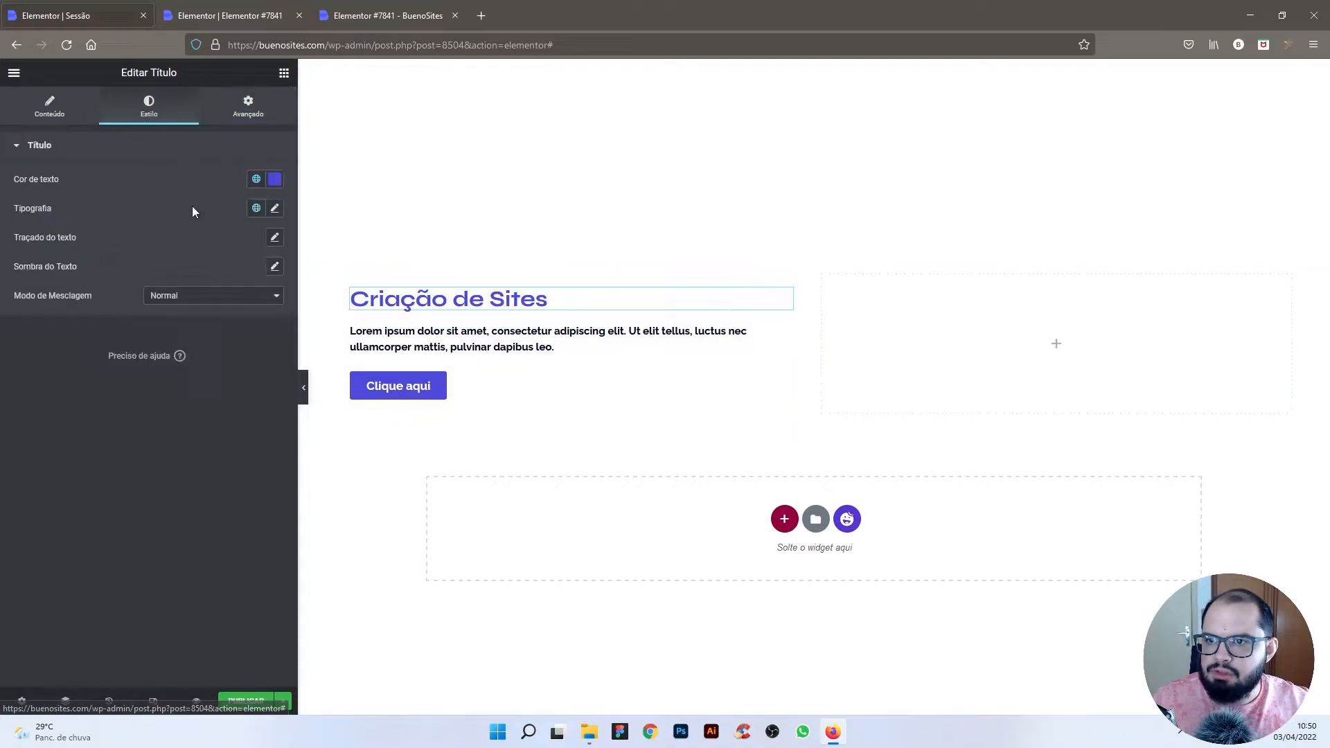
click(275, 208)
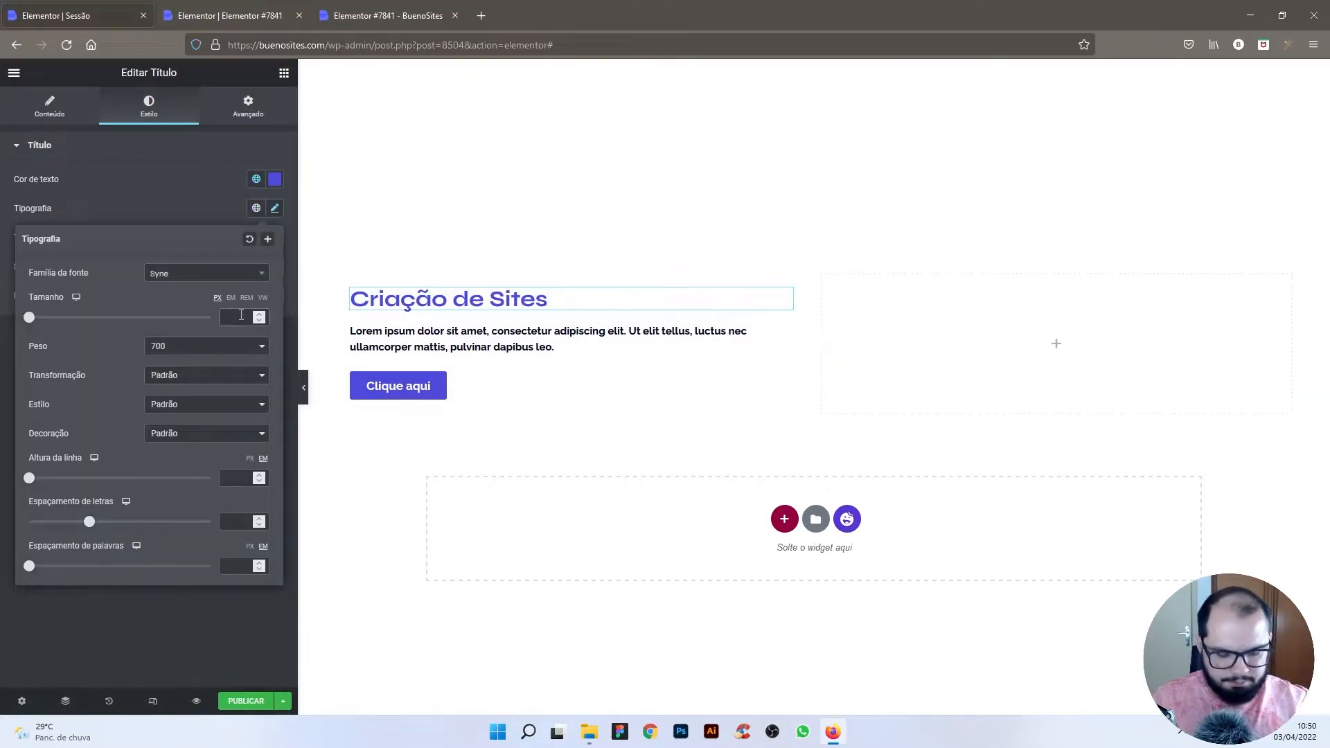
click(241, 314)
text(25)
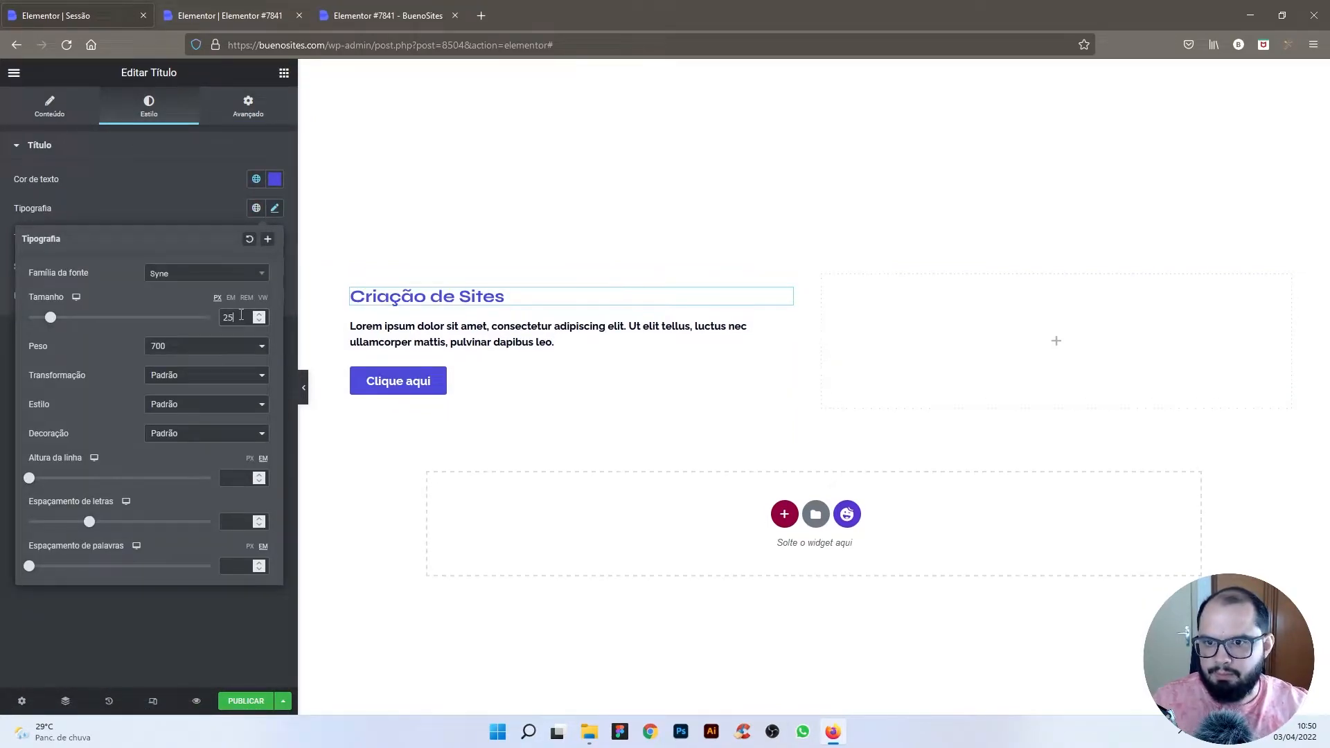
Step: Change the size of the "Clique aqui" button to Extra pequeno
right_click(403, 382)
click(426, 393)
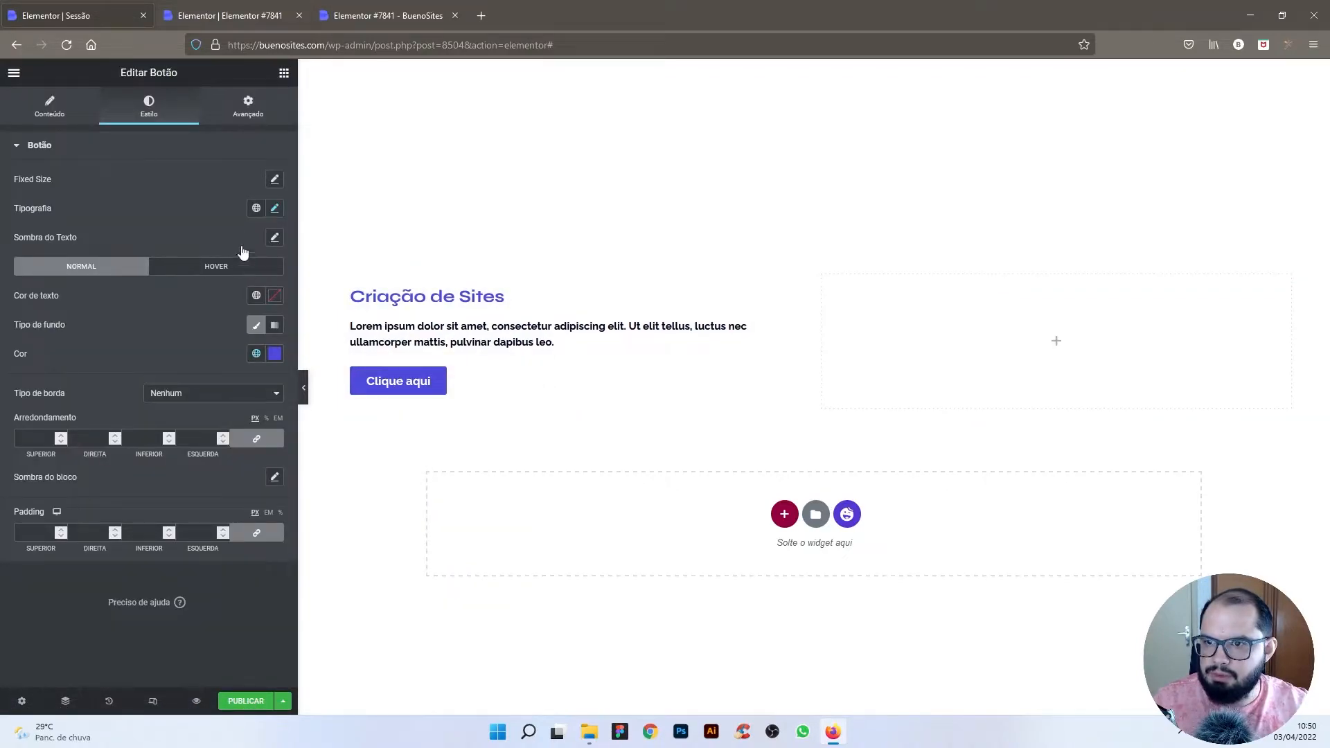
click(38, 106)
click(235, 312)
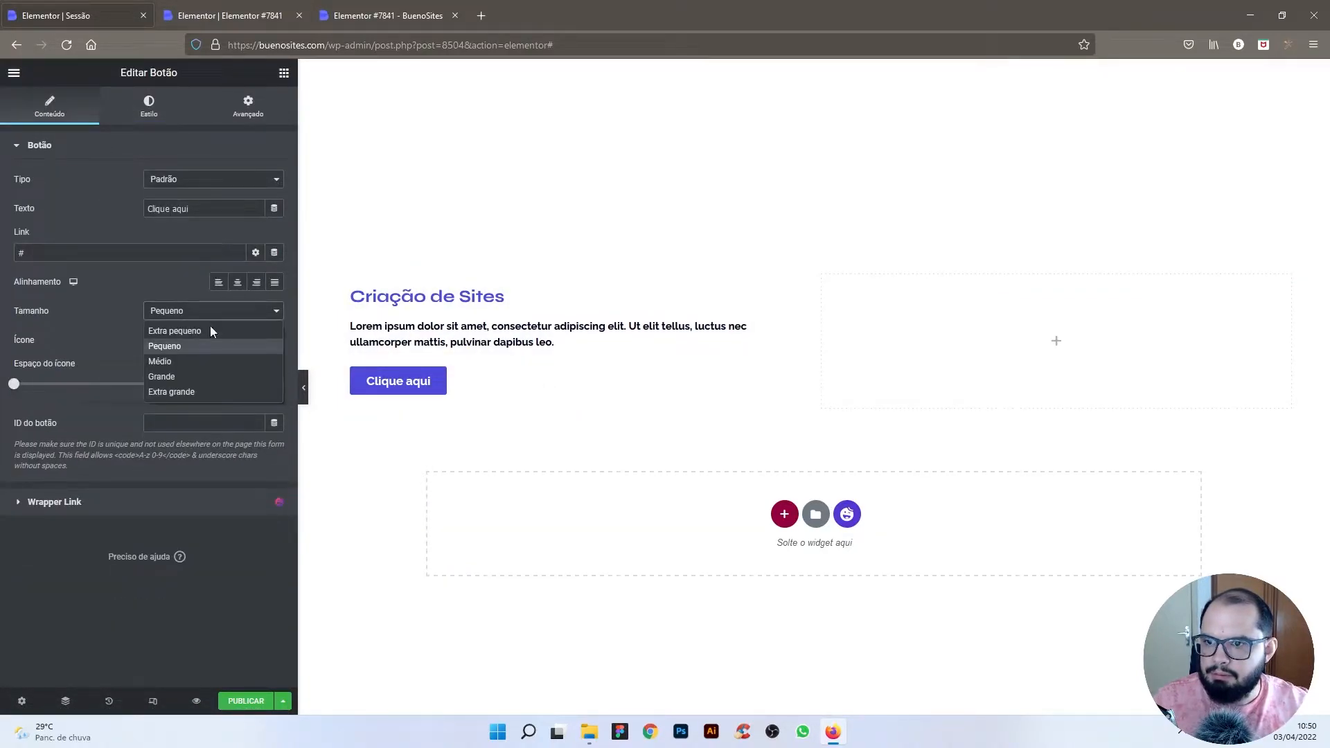
click(178, 329)
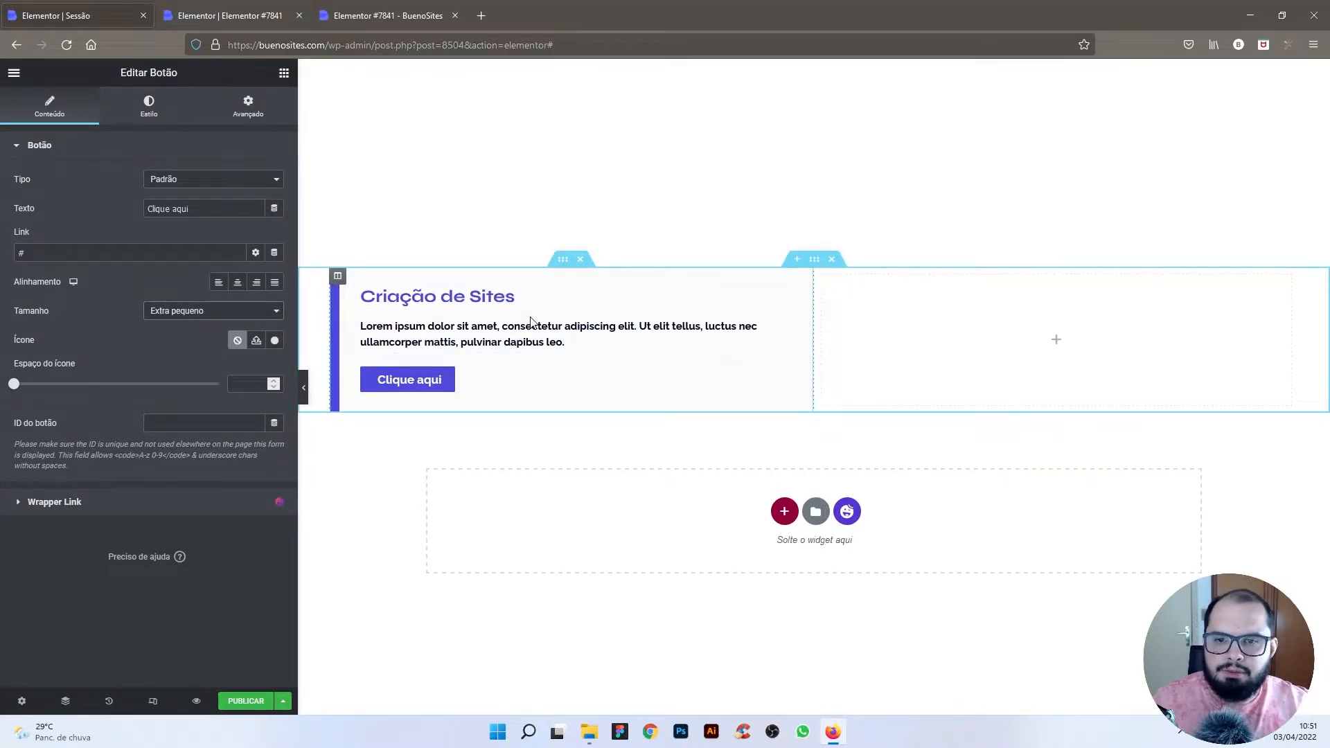
Step: Clear the inner section's top and bottom margin values and link the margin sides together
right_click(567, 270)
click(578, 273)
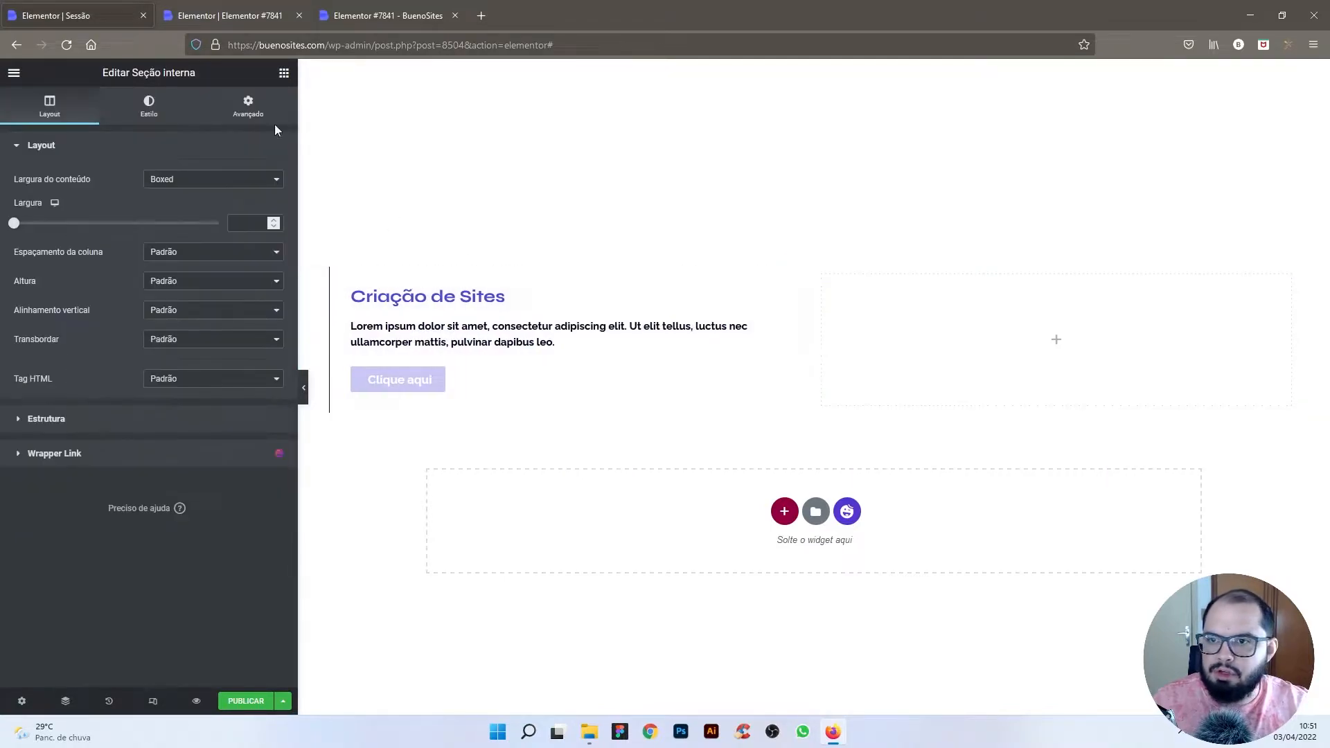
click(247, 106)
click(260, 197)
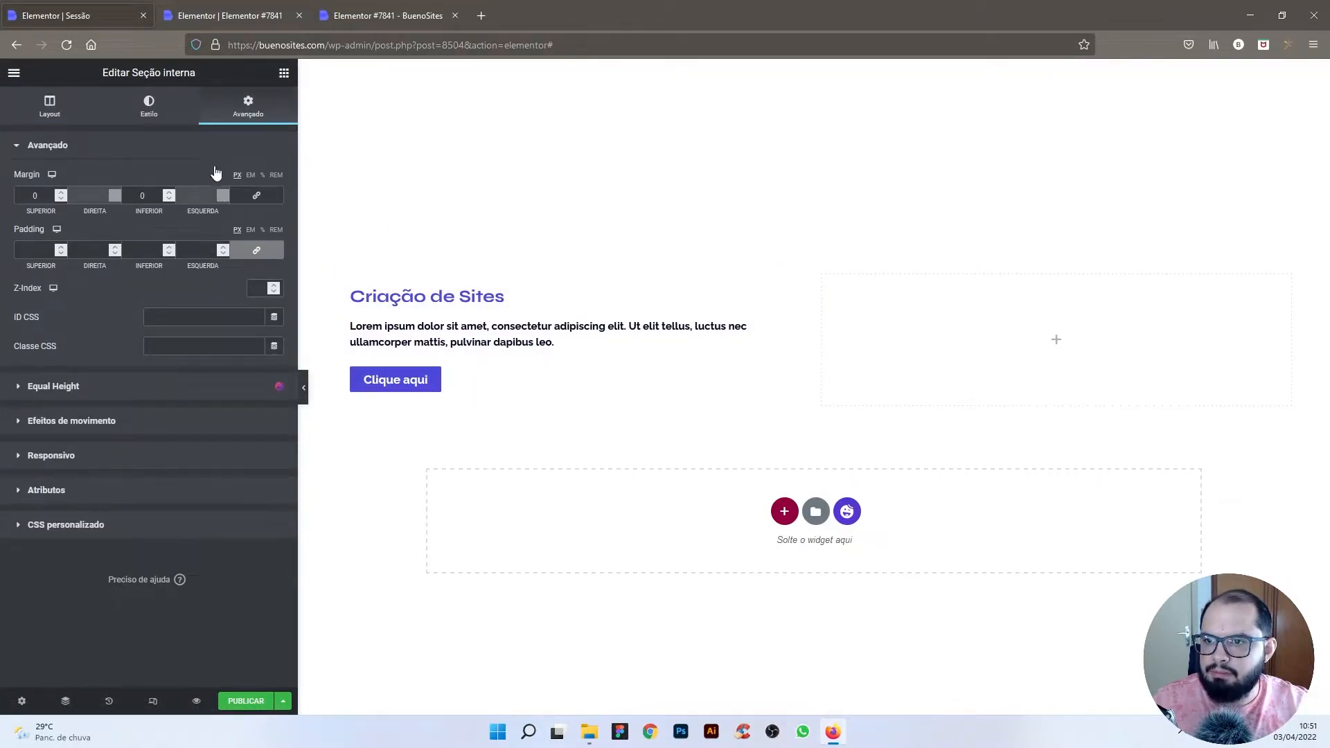
click(271, 197)
double_click(125, 195)
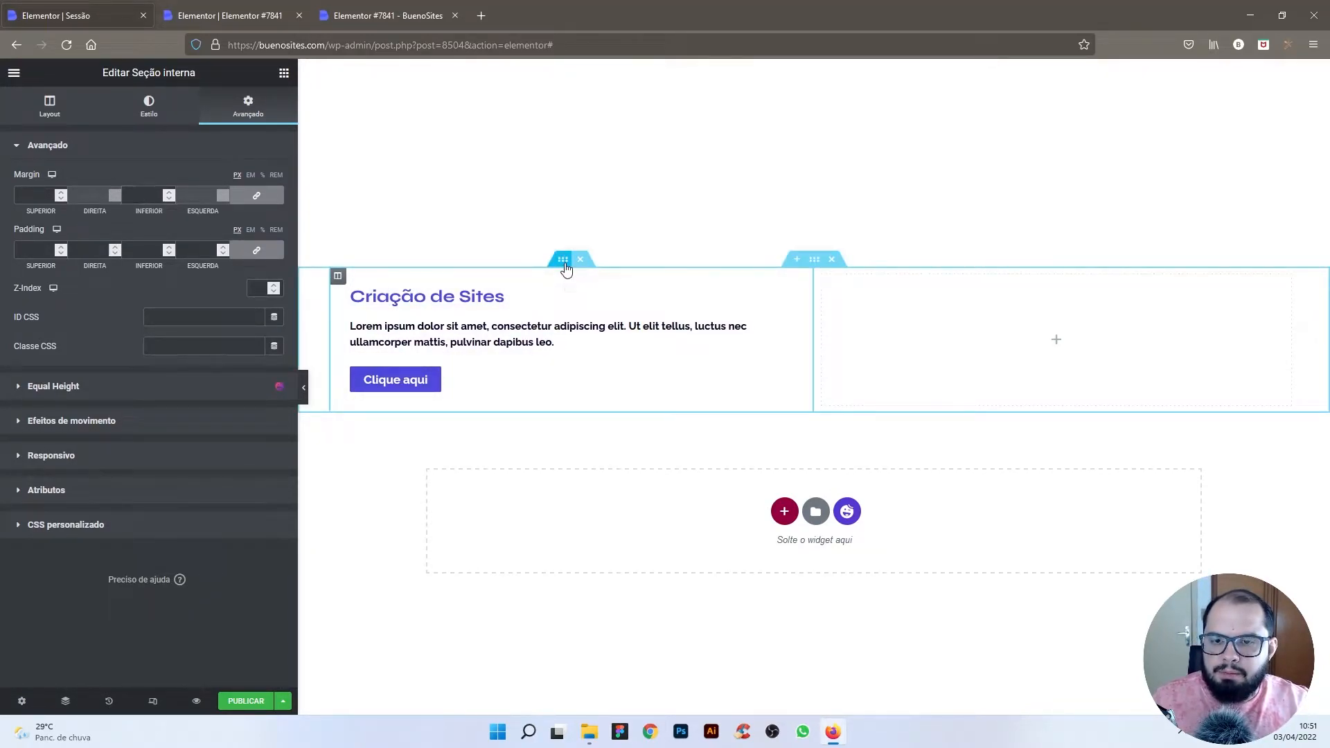
Step: Duplicate the "Criação de Sites" inner section twice to stack three blocks in the first column
right_click(565, 267)
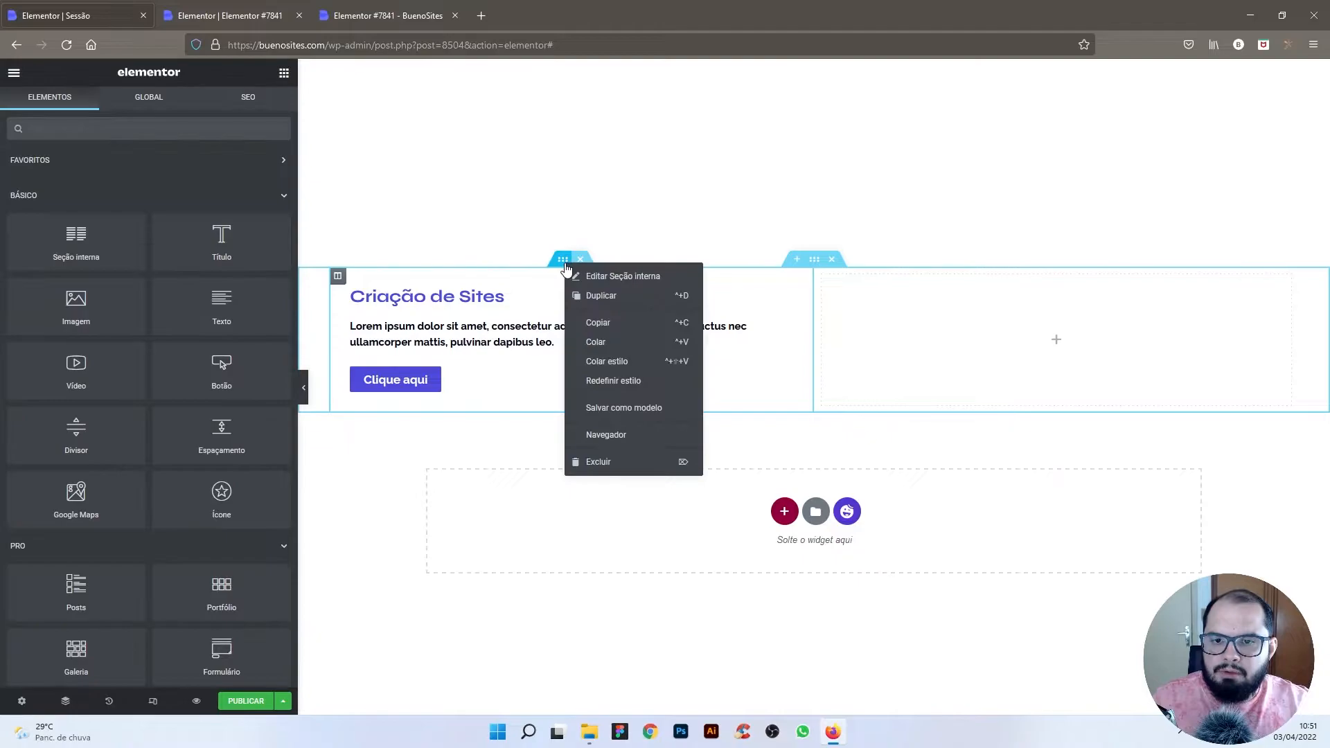
click(599, 298)
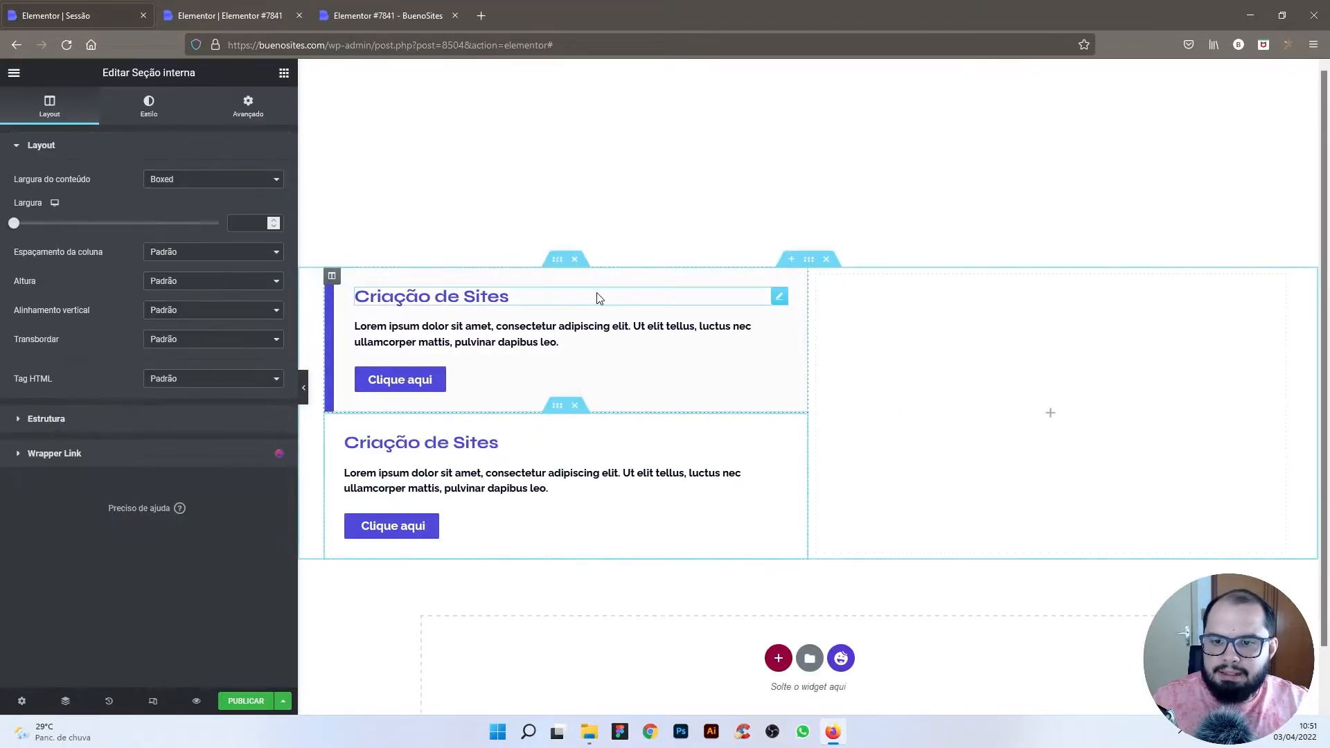
right_click(554, 412)
click(586, 441)
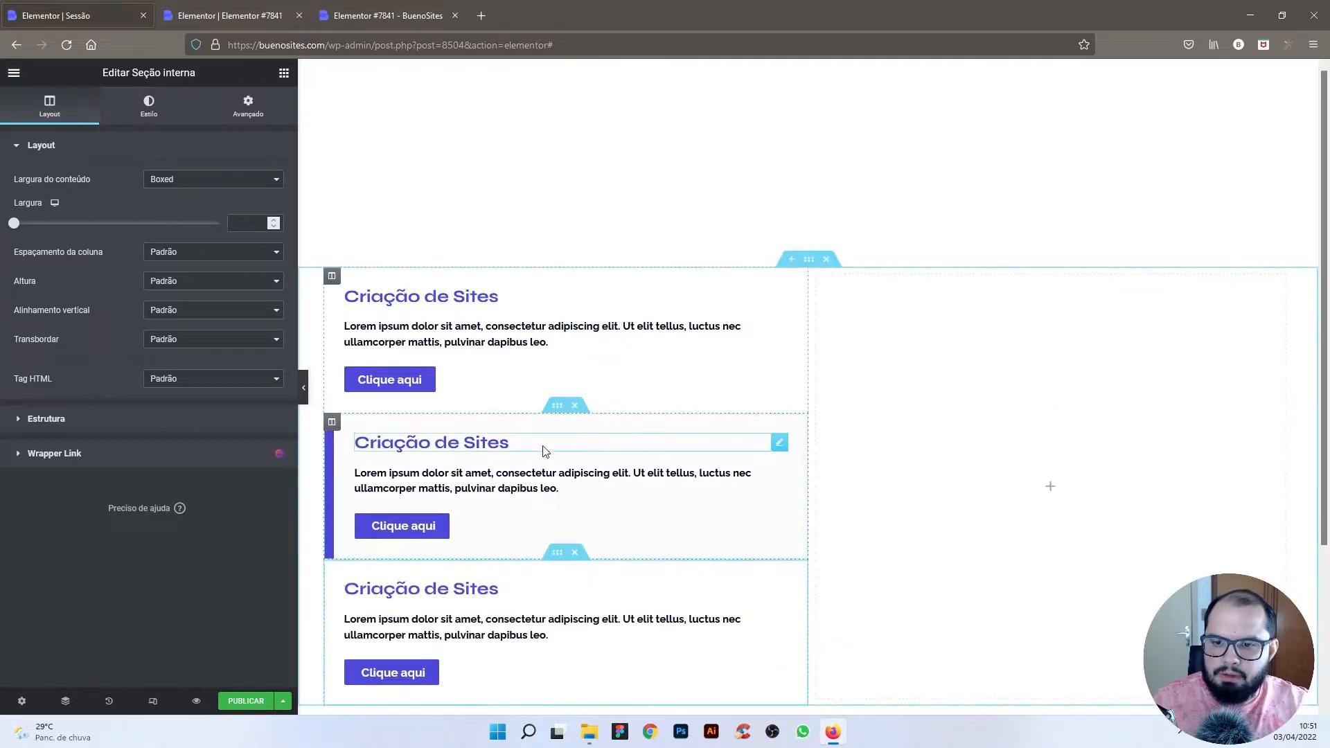
Step: Change the second block's heading to "Criação de Logotipos"
click(501, 449)
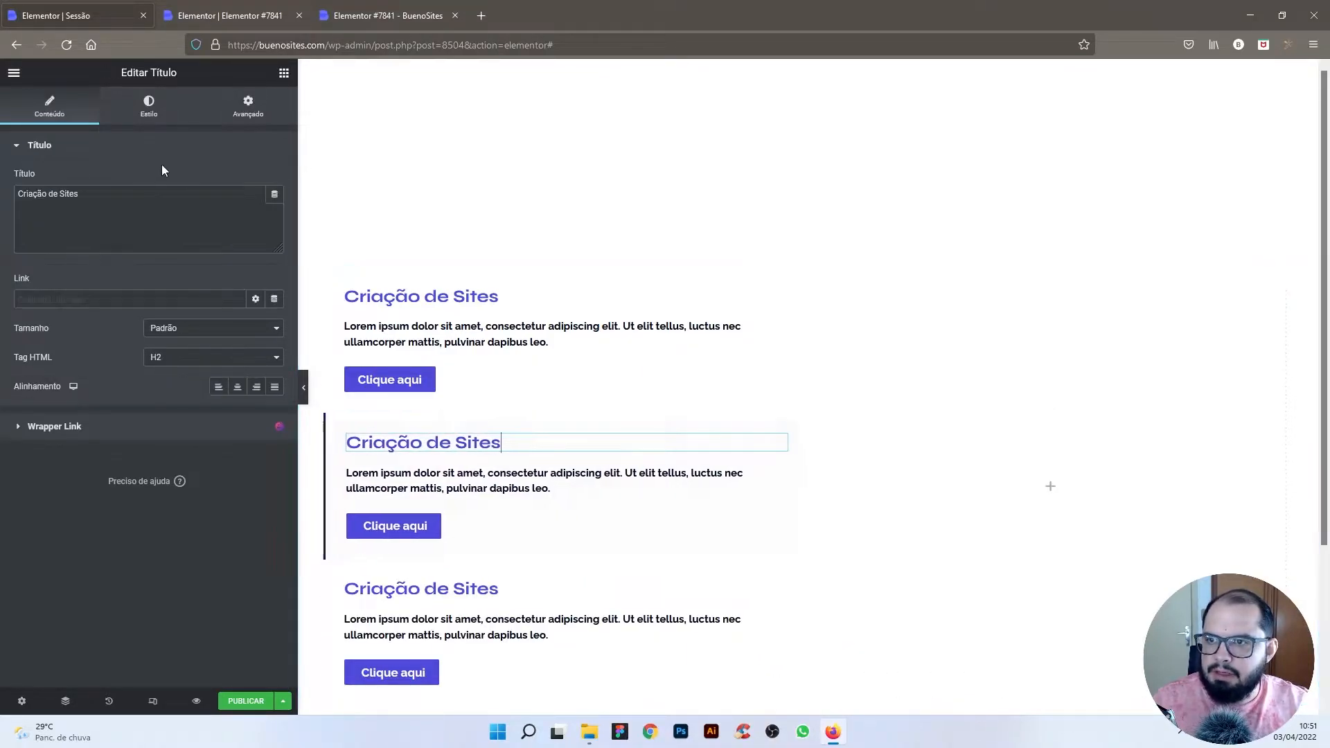
drag(60, 194, 128, 192)
text(Logotipo)
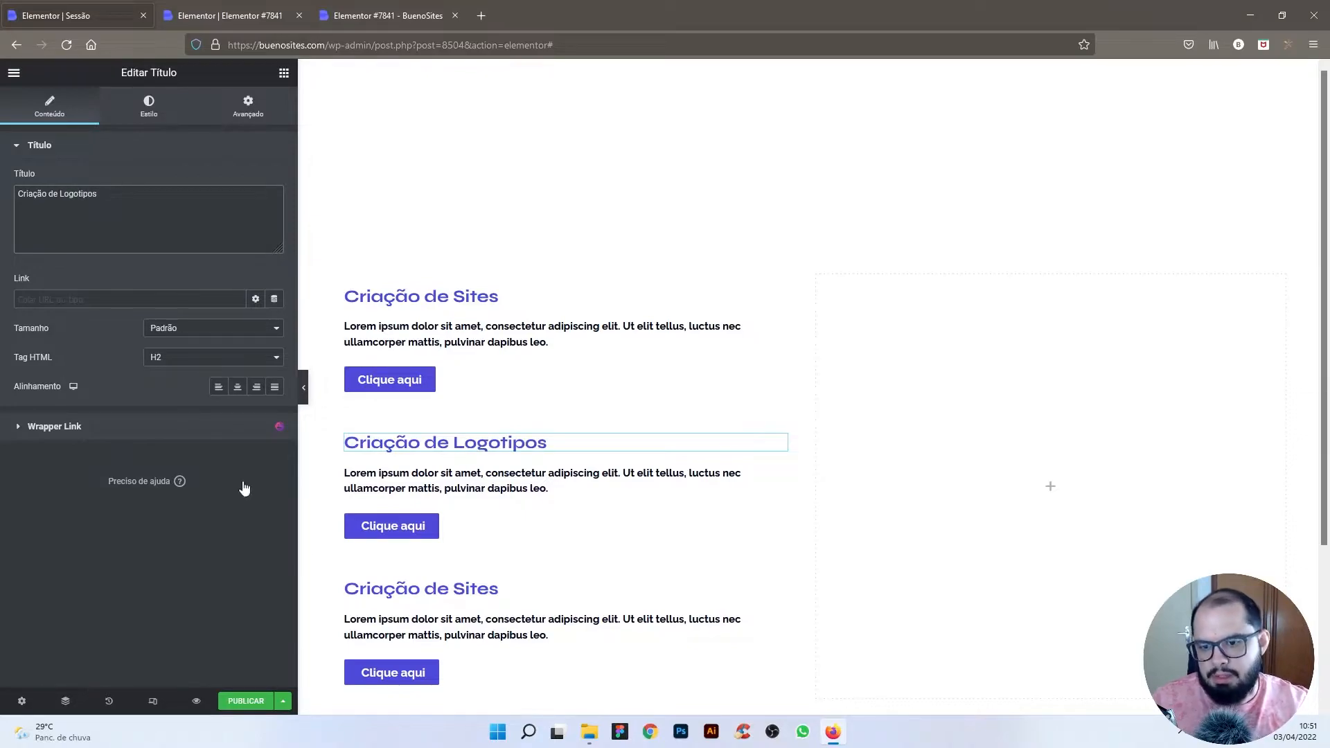
Step: Change the third block's heading to "Criação de Lojas Virtuais" and preview the blocks without the editing panel
click(443, 589)
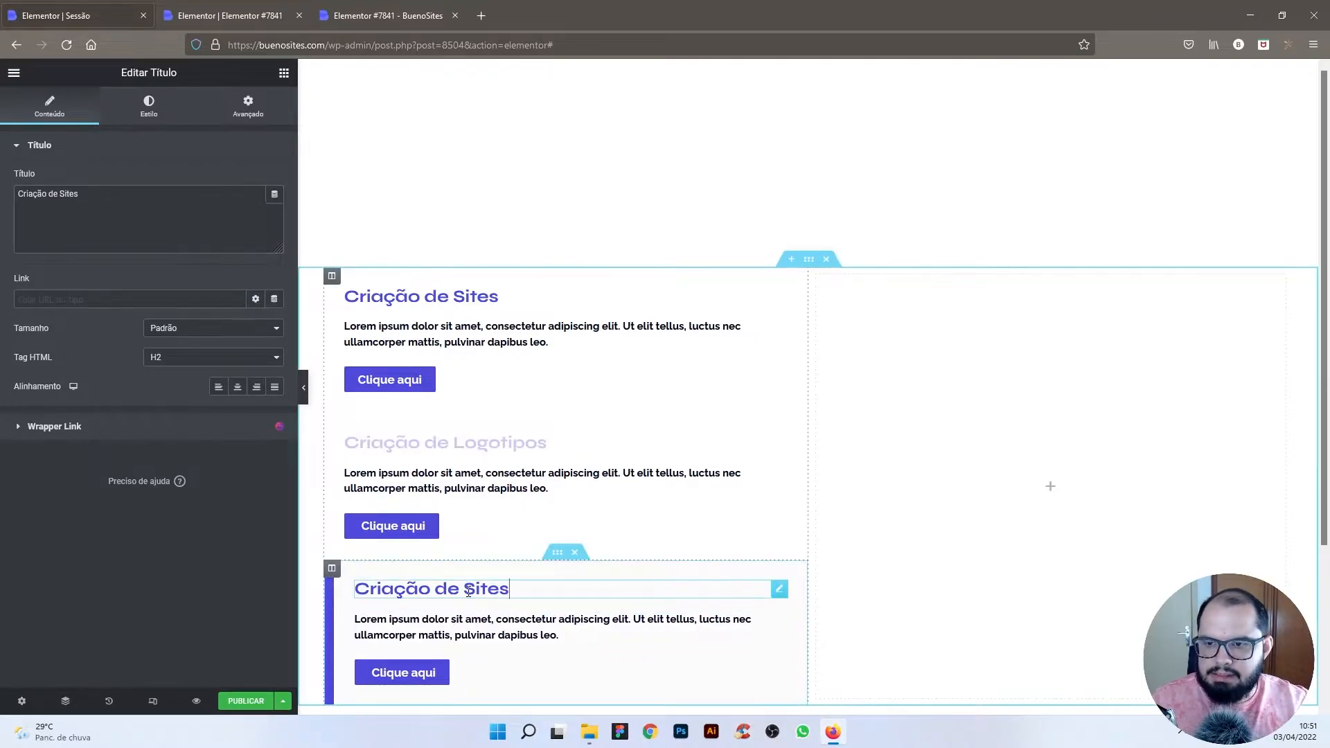
click(61, 194)
text(Loja)
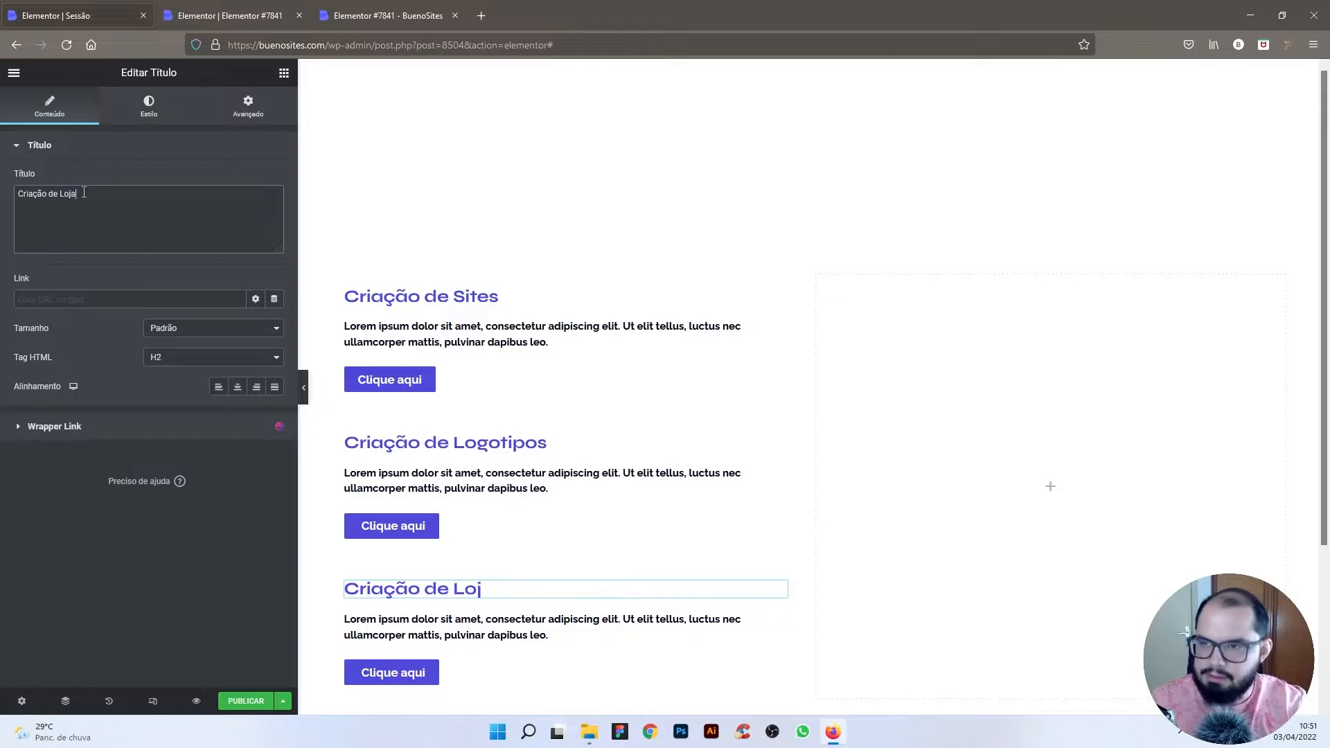
text(s Virtuais)
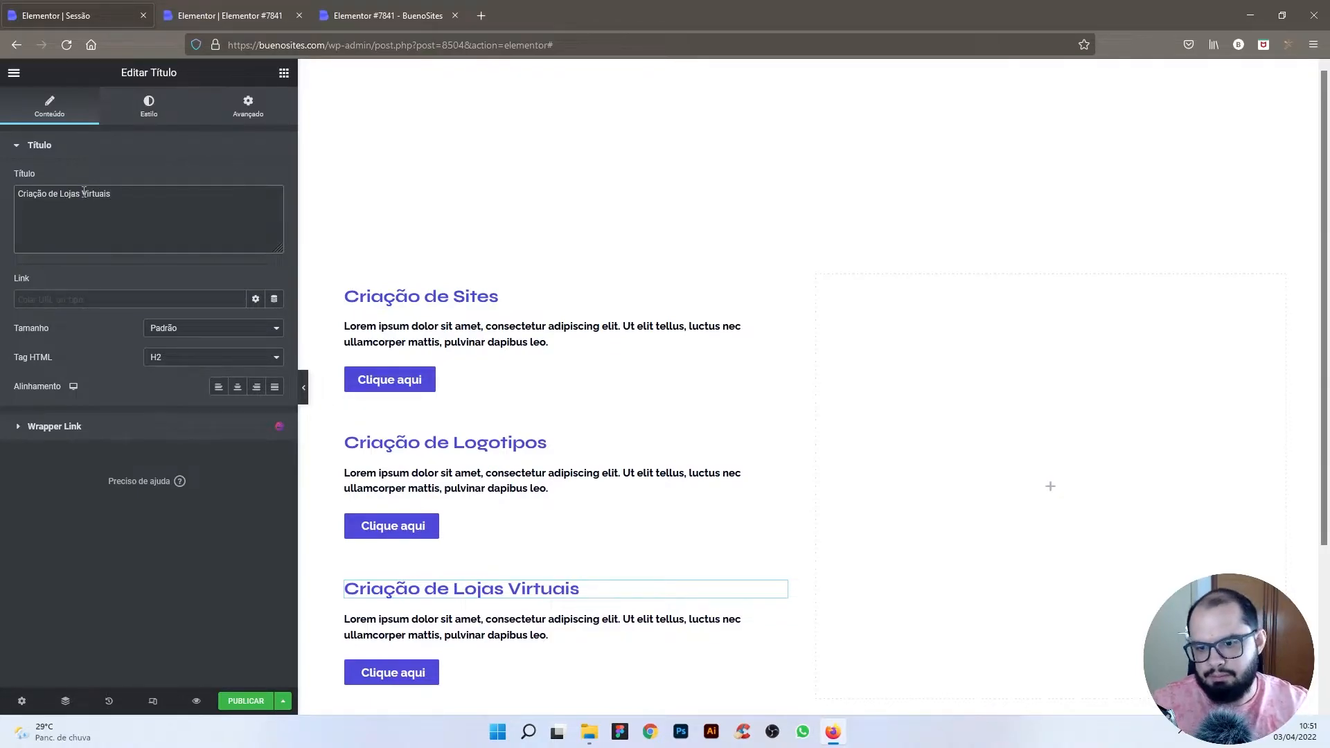
click(303, 387)
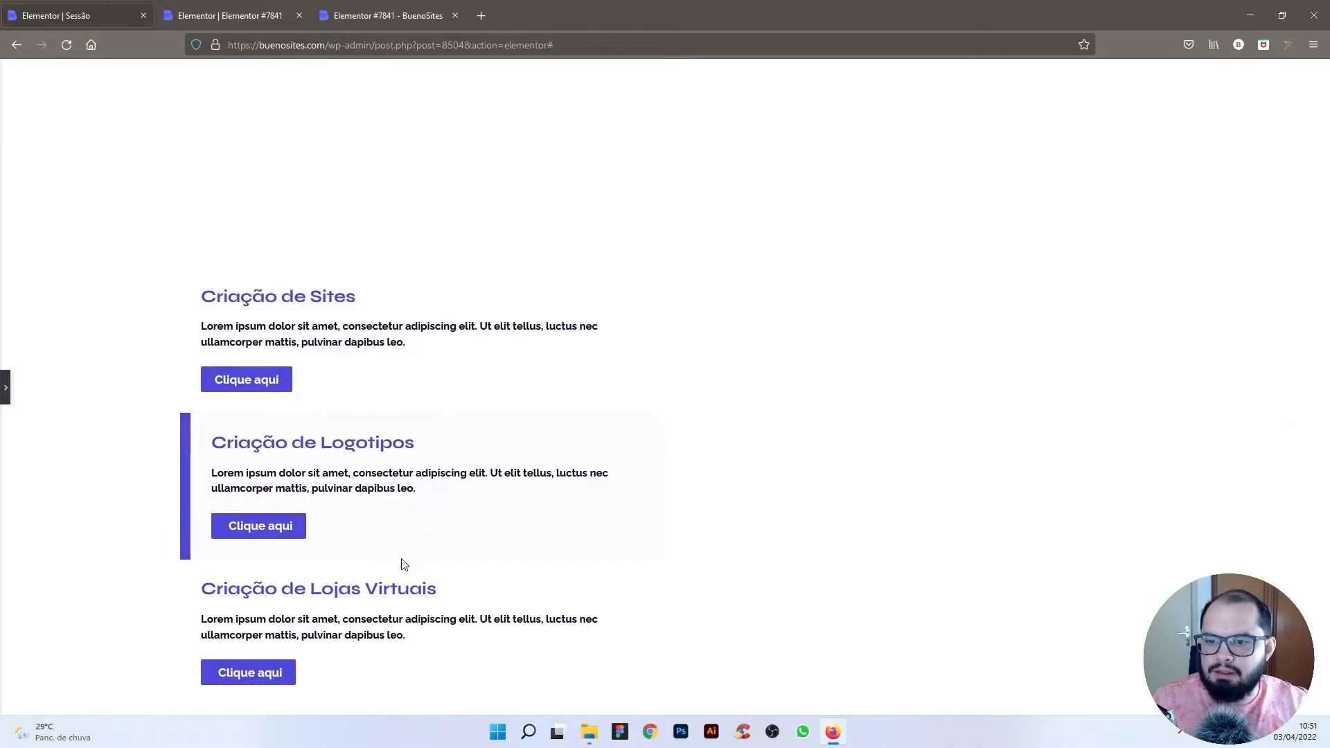
click(7, 388)
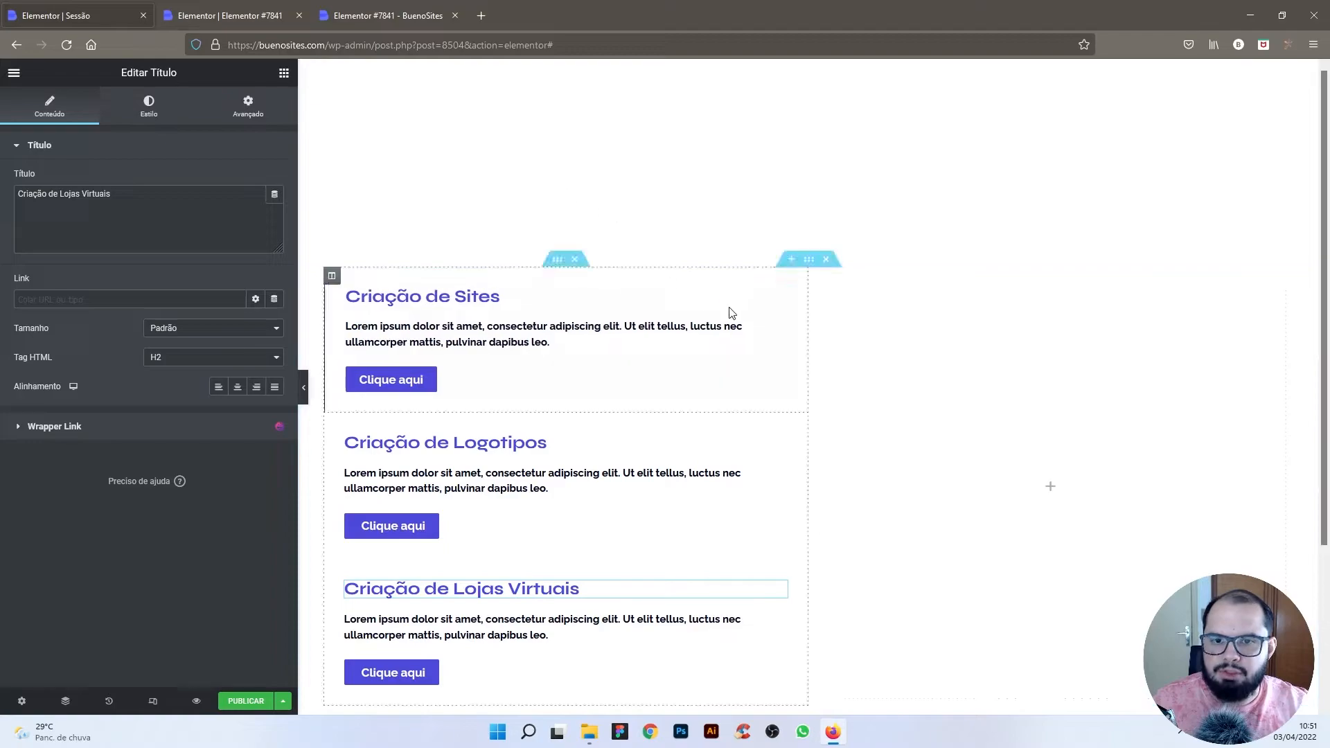
Step: Set the outer section's top margin to 100 px and preview the hover effects without the editing panel
right_click(809, 260)
click(849, 273)
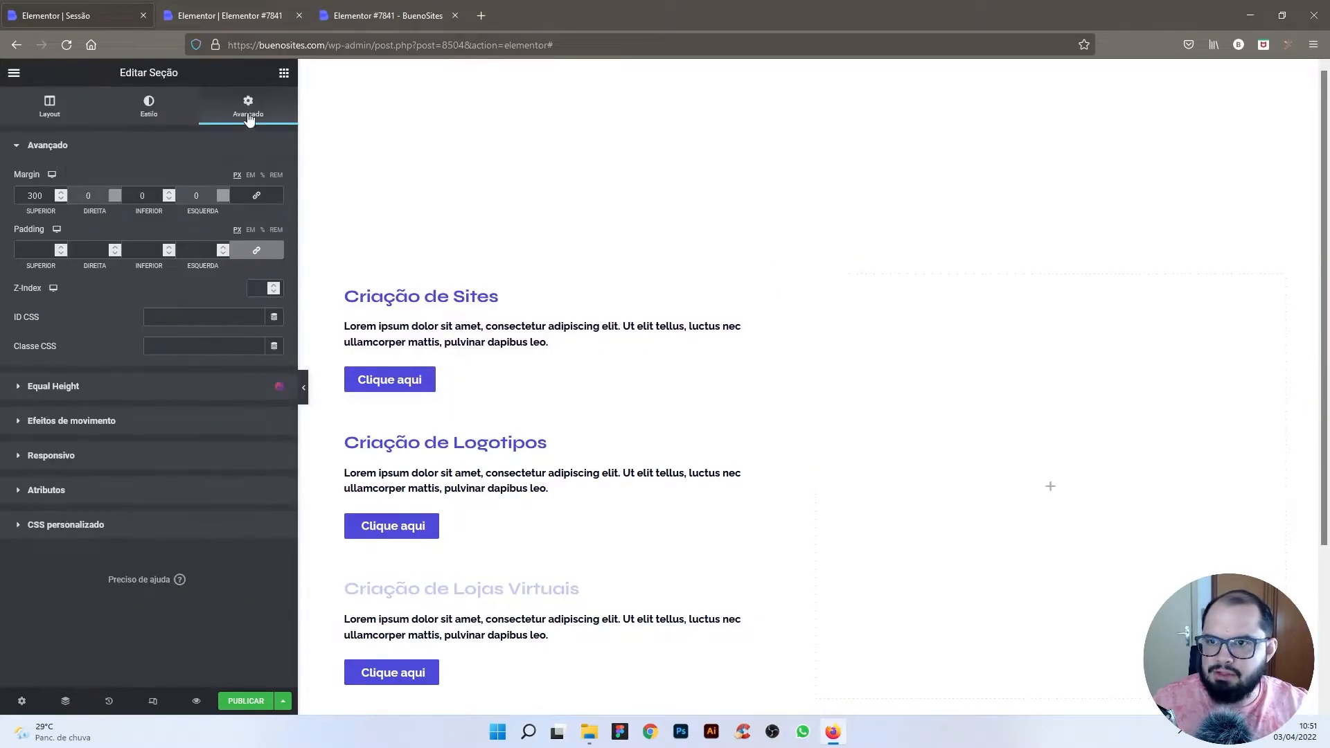
click(28, 196)
text(1)
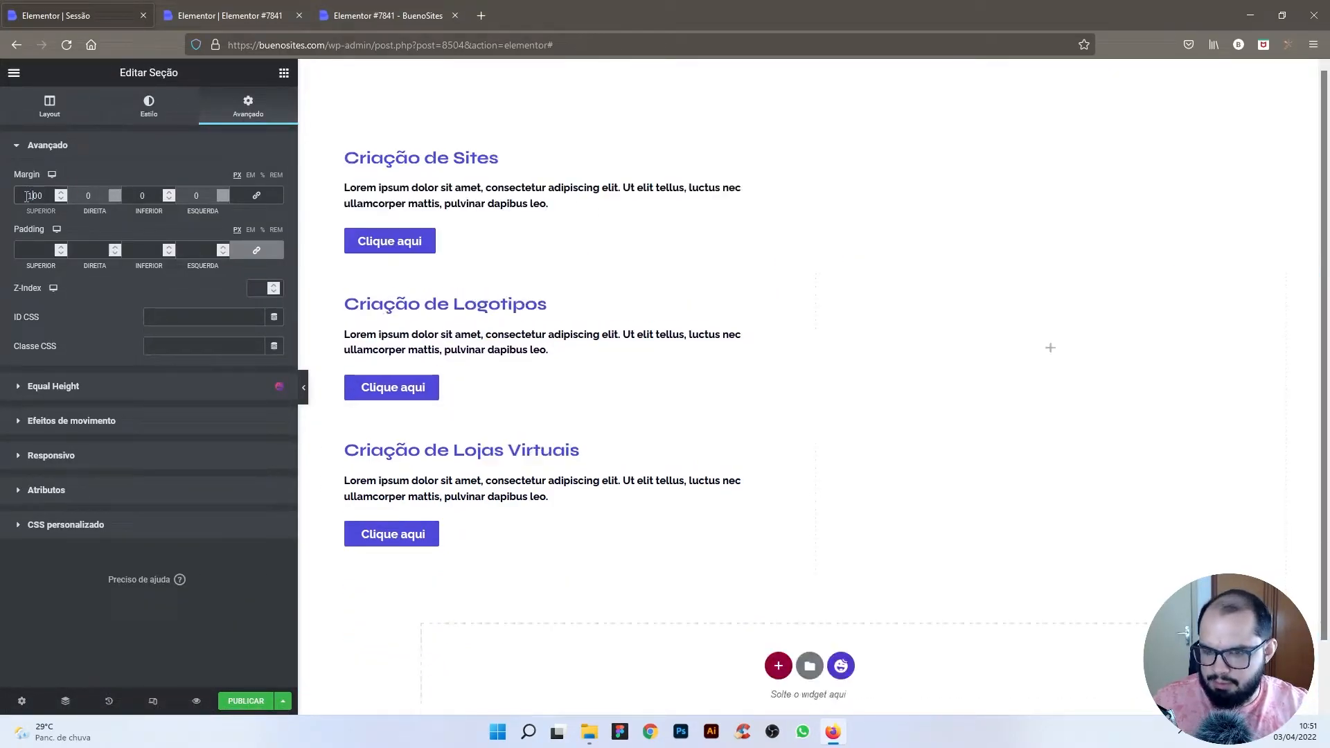
click(304, 388)
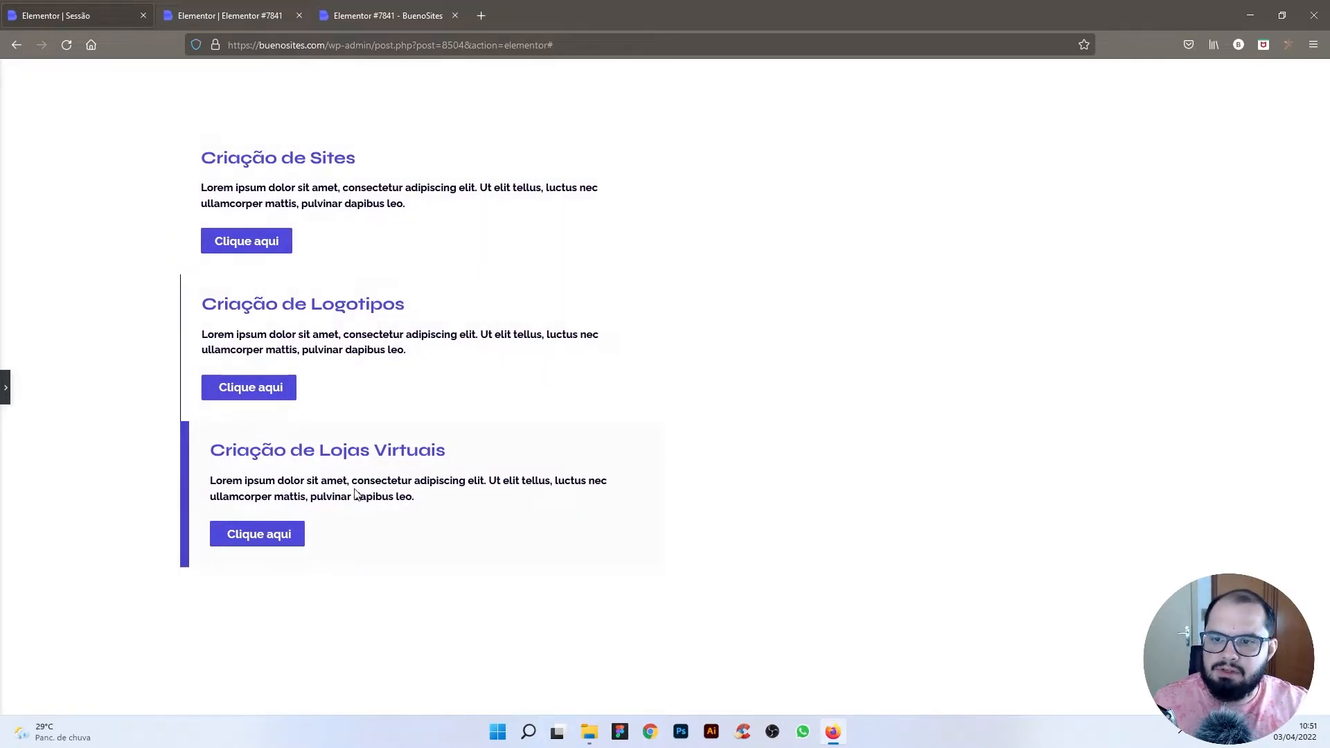
click(6, 387)
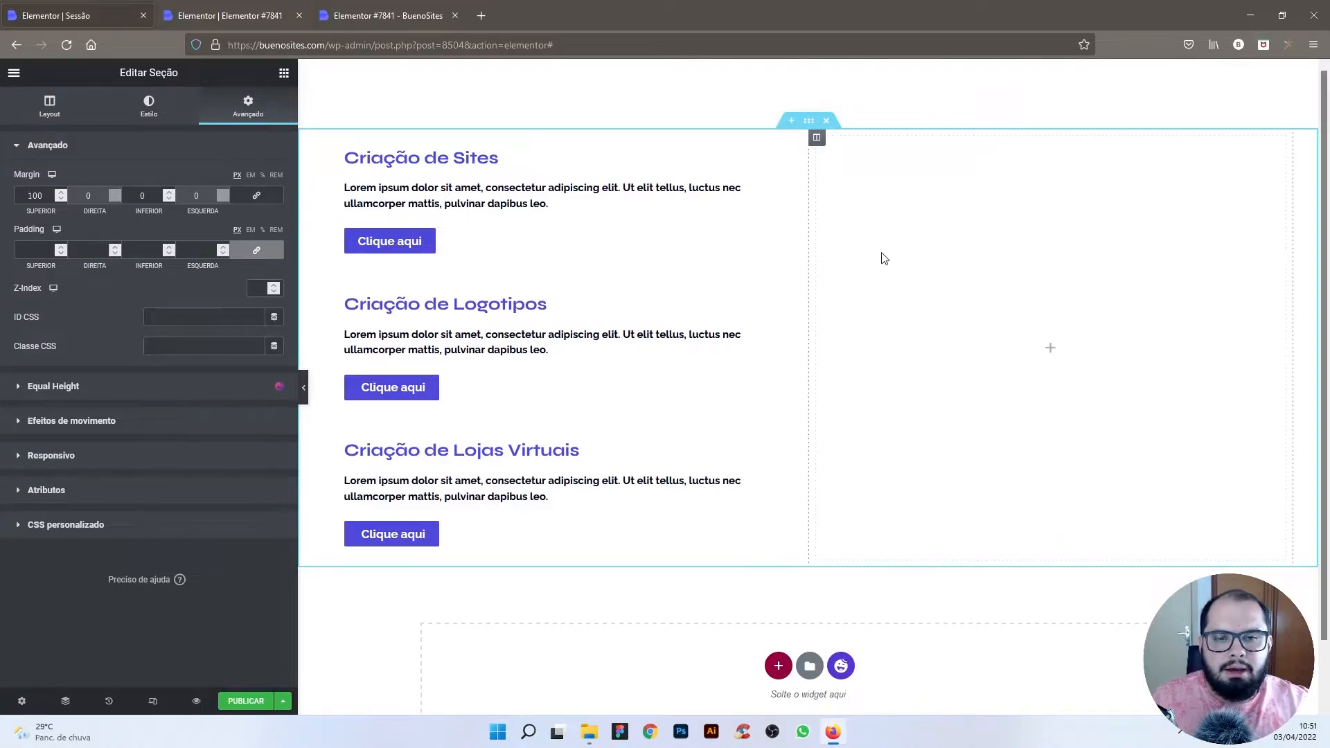
click(284, 74)
drag(53, 238, 981, 266)
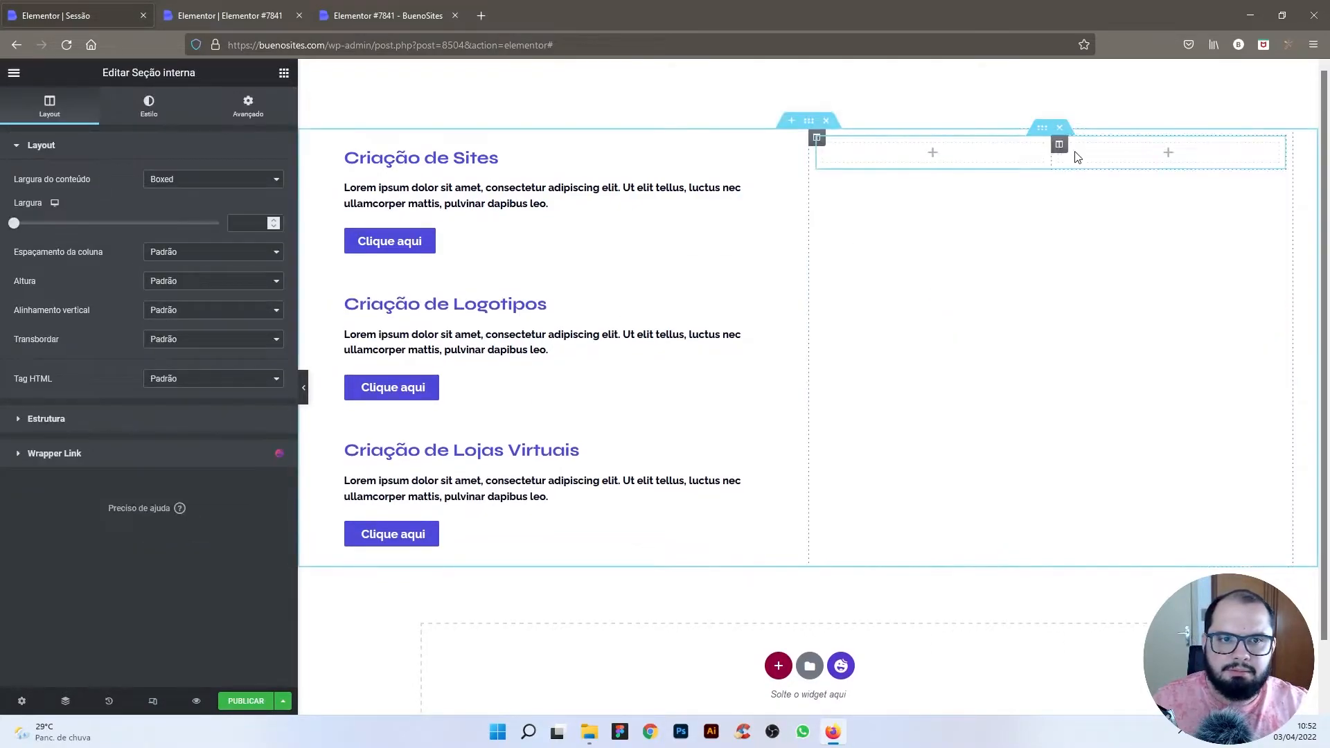
right_click(1060, 152)
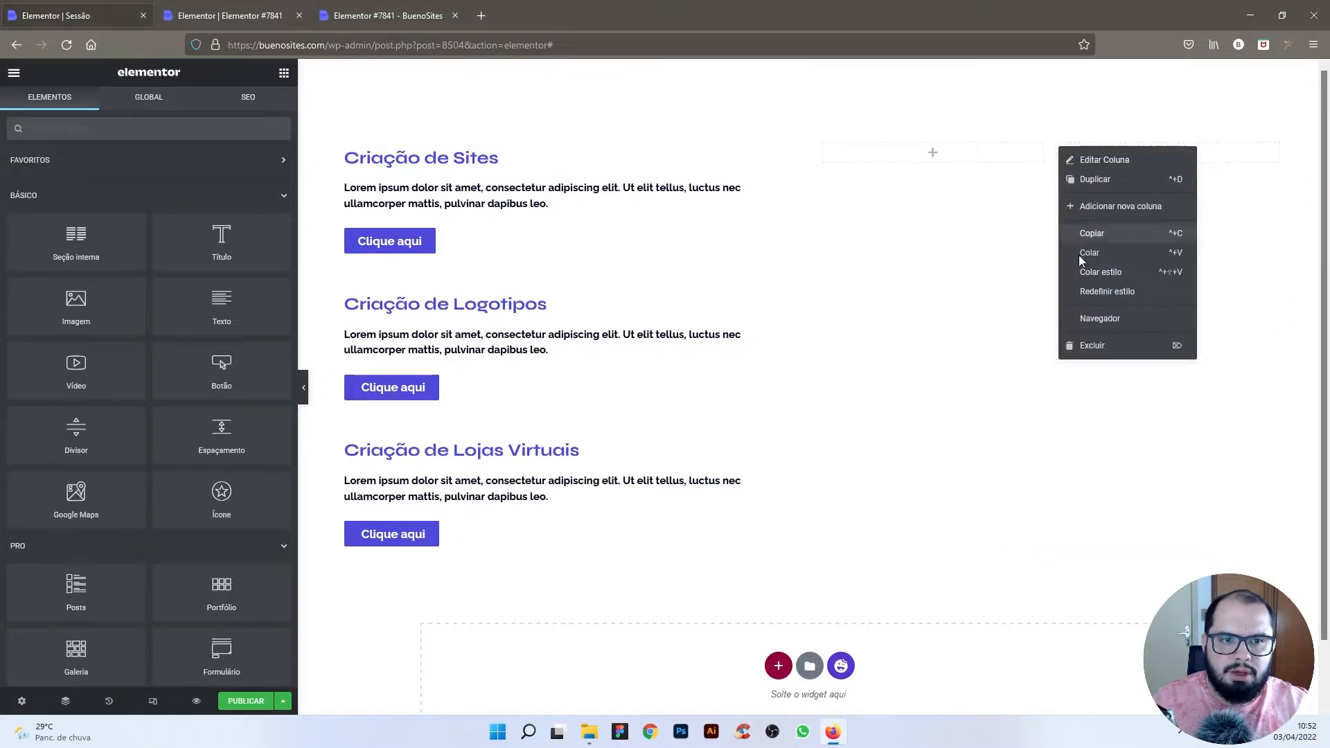
click(1077, 344)
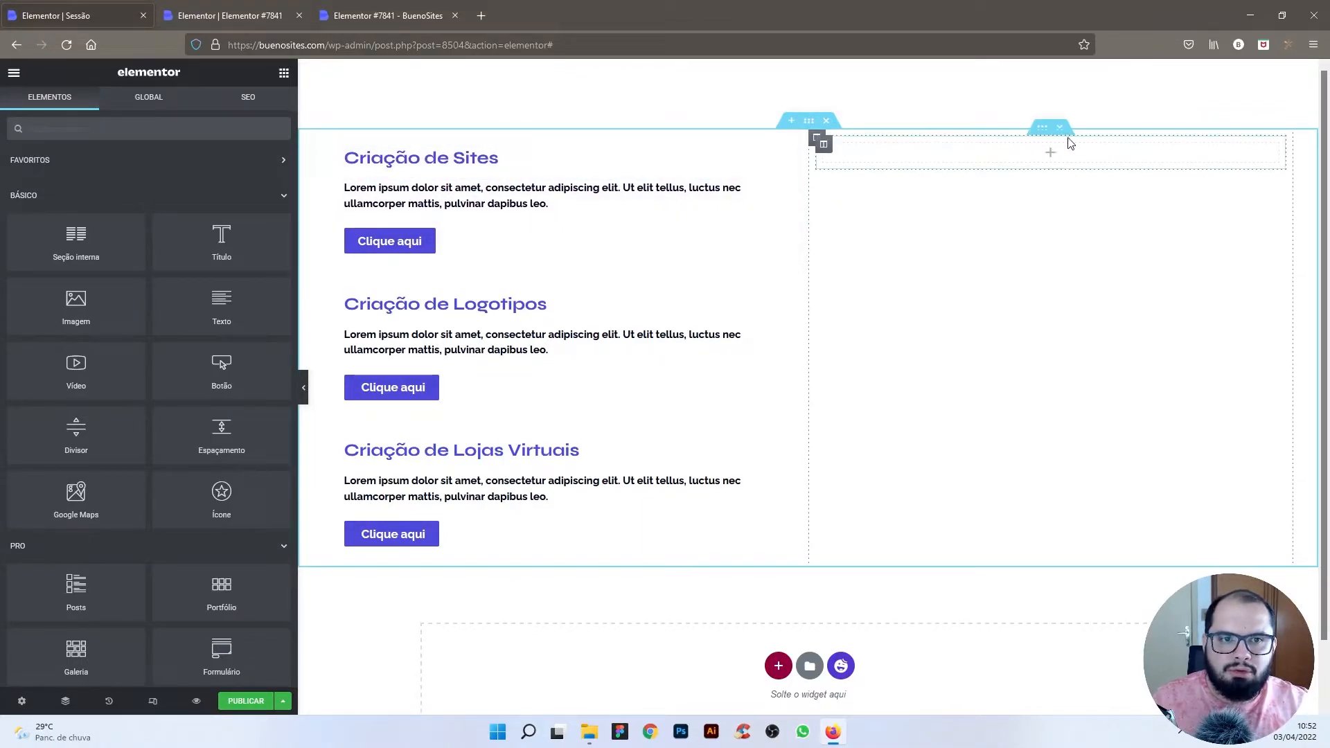
click(1062, 129)
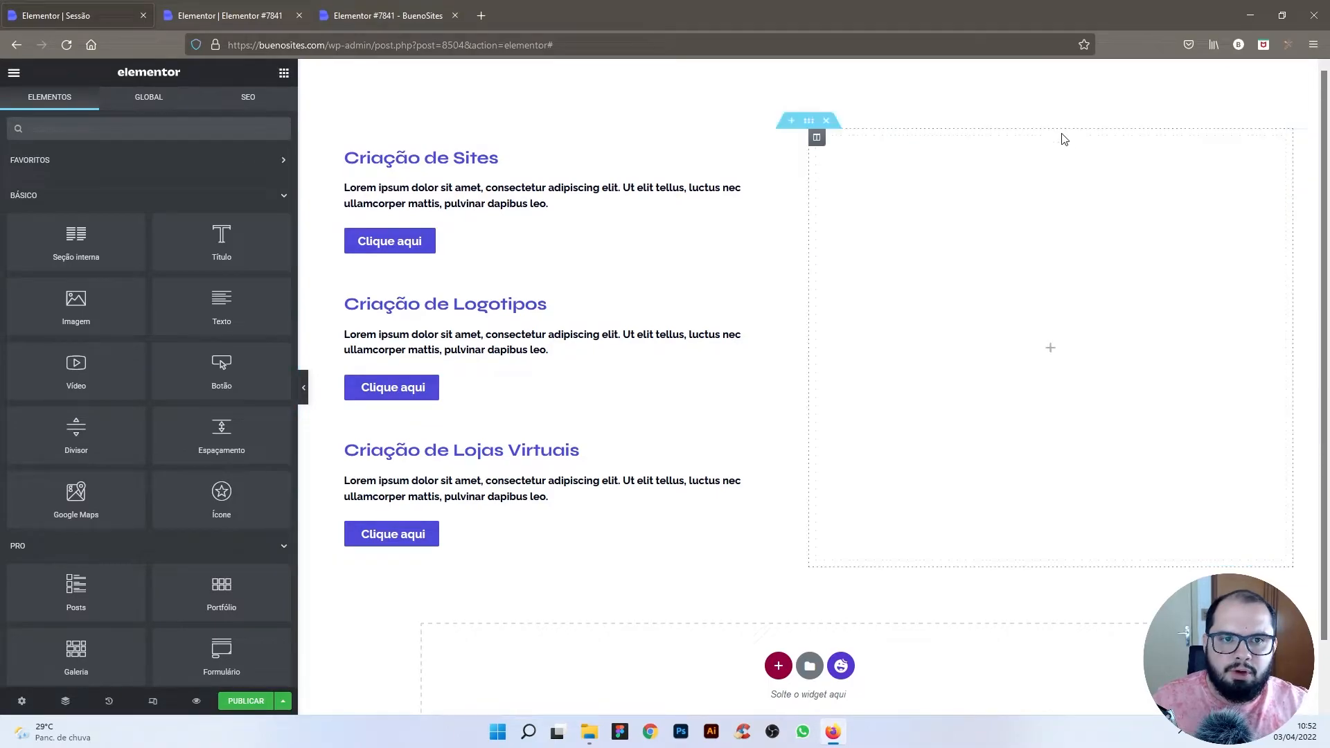
Step: Set the empty second column's padding to 0 on all sides
right_click(818, 140)
click(865, 153)
click(248, 105)
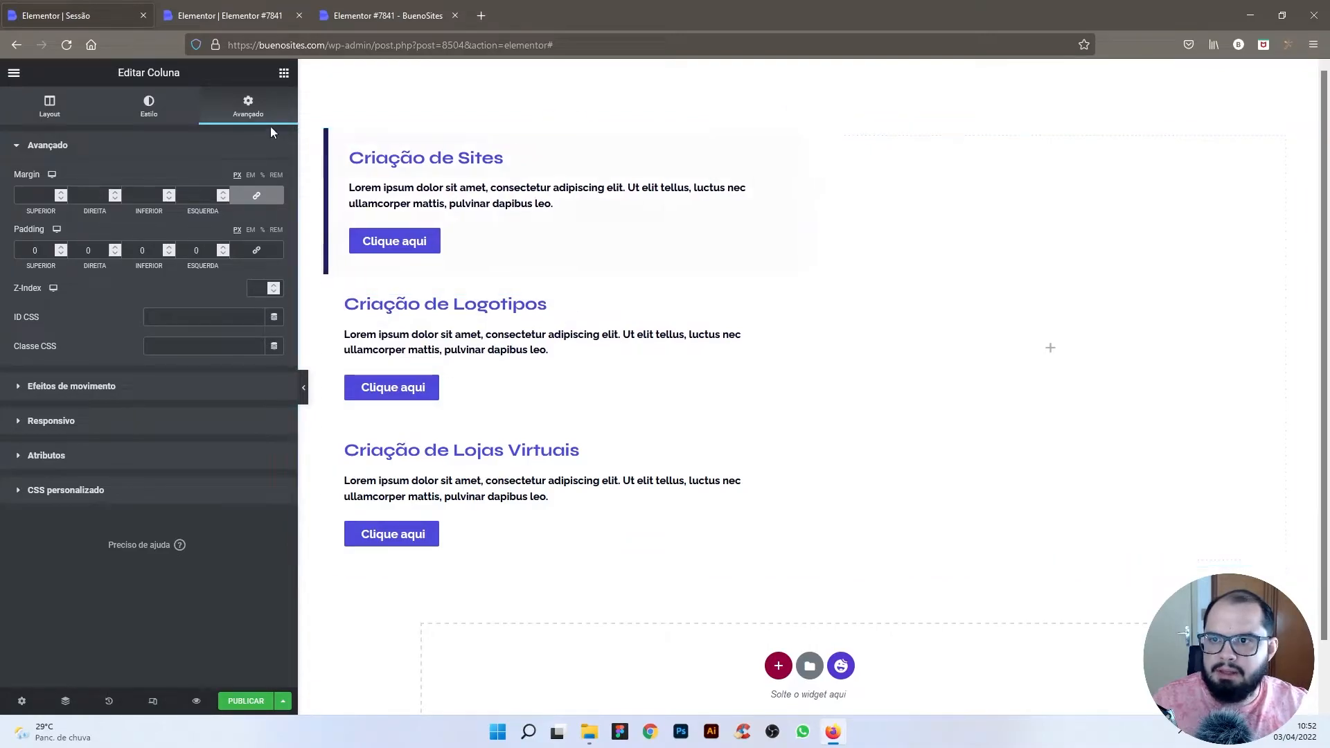
Step: Insert an inner section into the second column and delete one of its two columns
click(283, 73)
drag(83, 236, 925, 202)
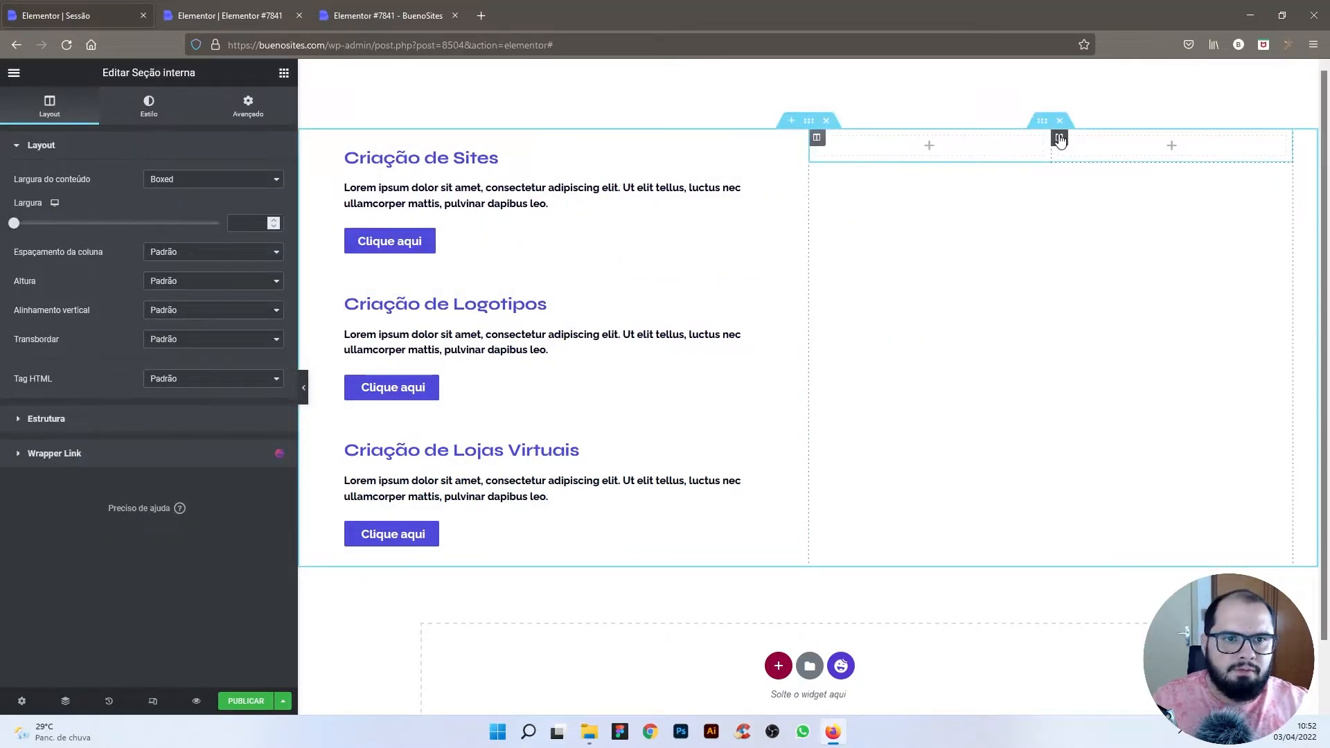
right_click(1060, 140)
click(1082, 336)
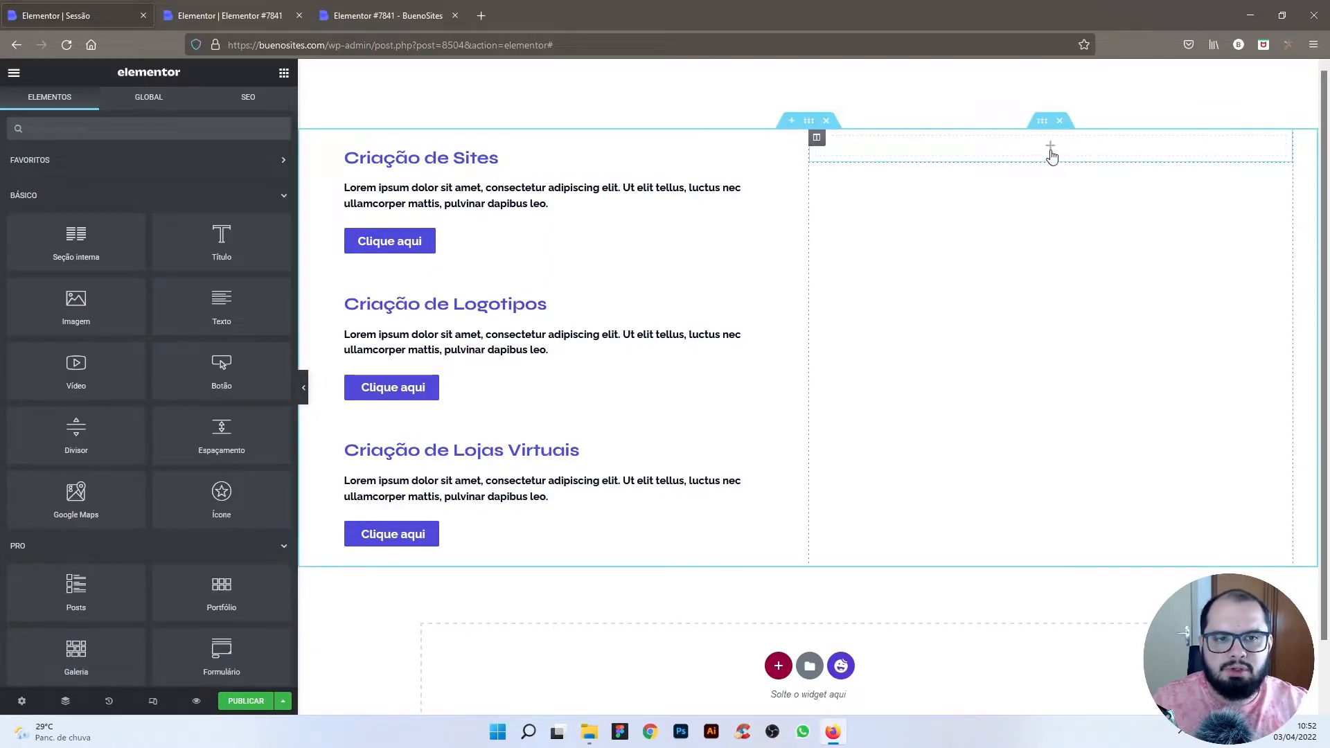
Step: Give the inner section's column a classic background image of hands typing on a keyboard and 30 px padding on all sides
right_click(818, 141)
click(842, 155)
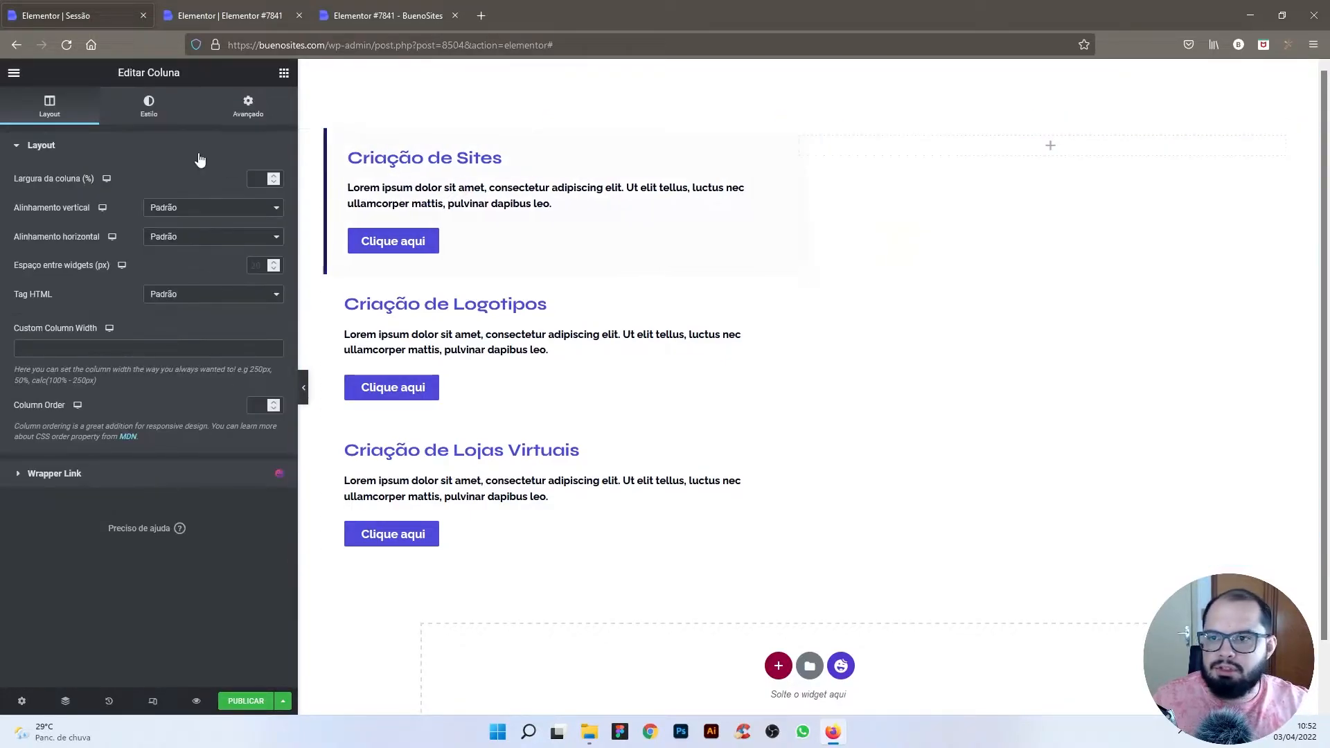
click(150, 105)
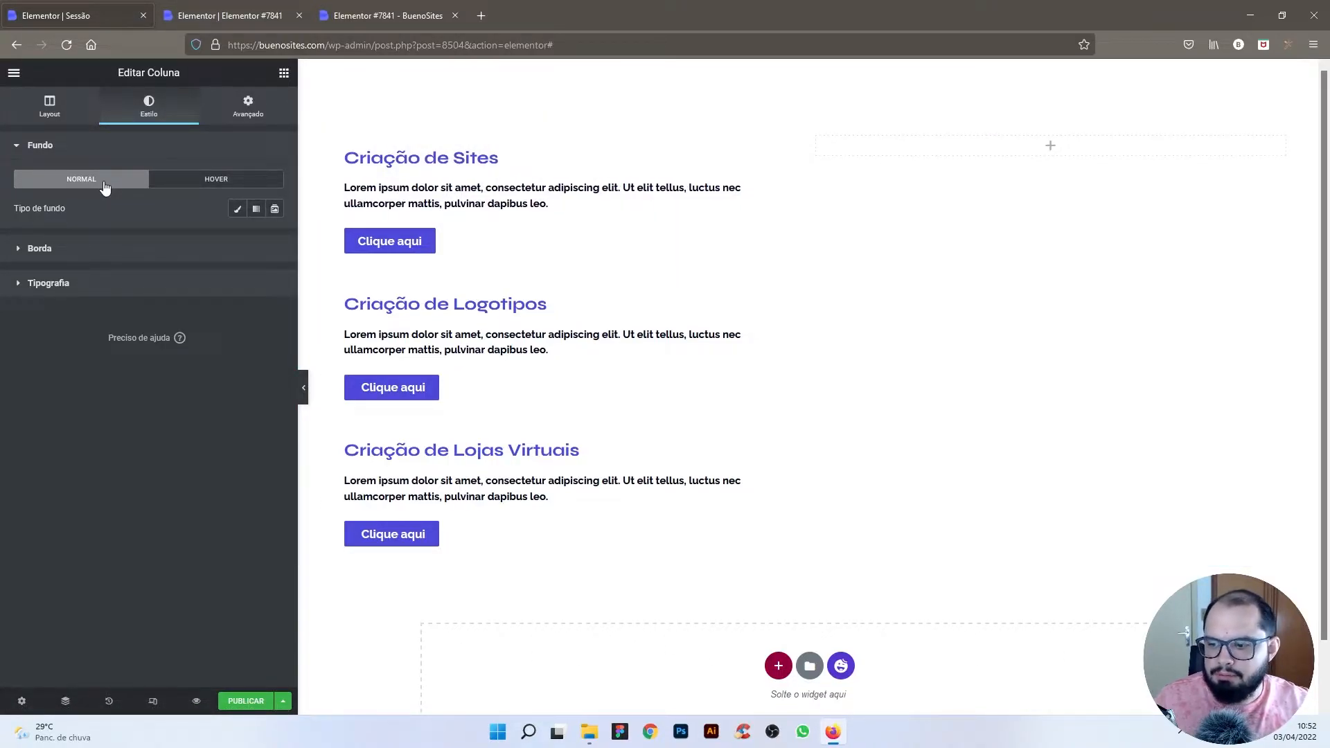
click(237, 209)
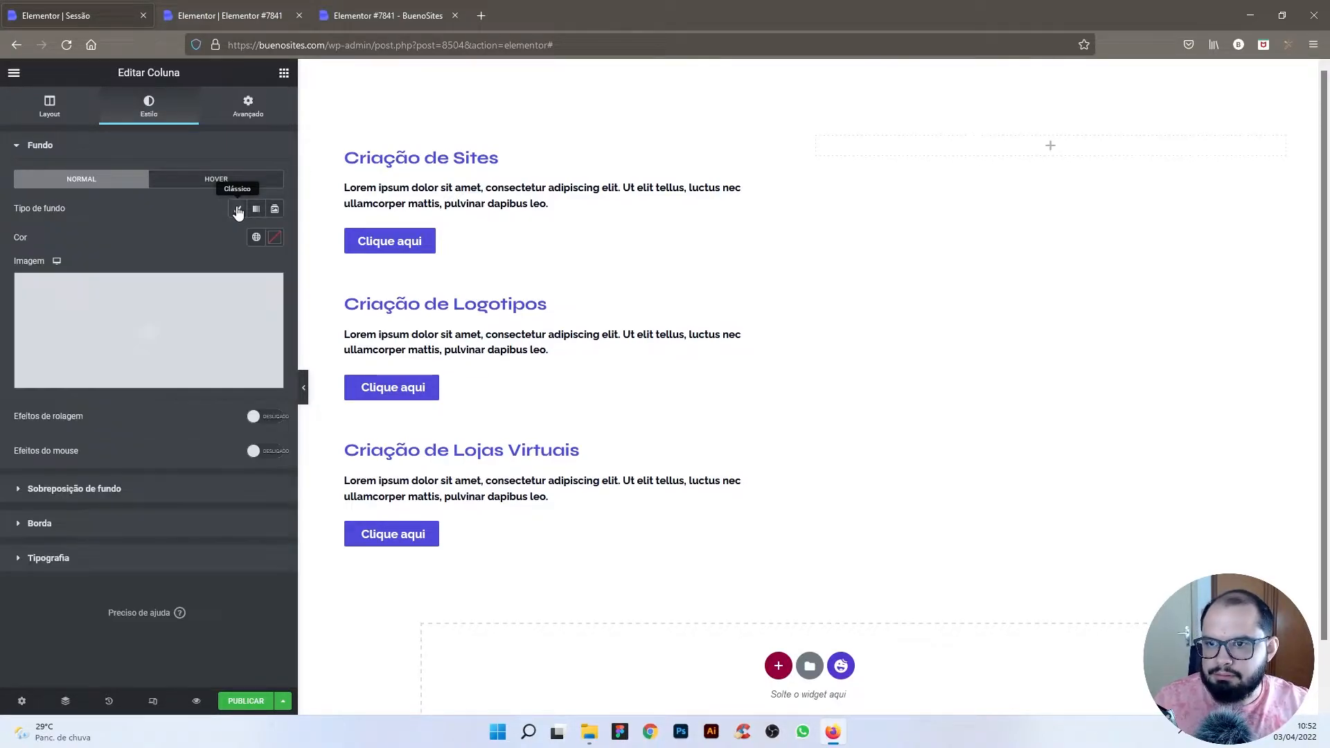
click(192, 297)
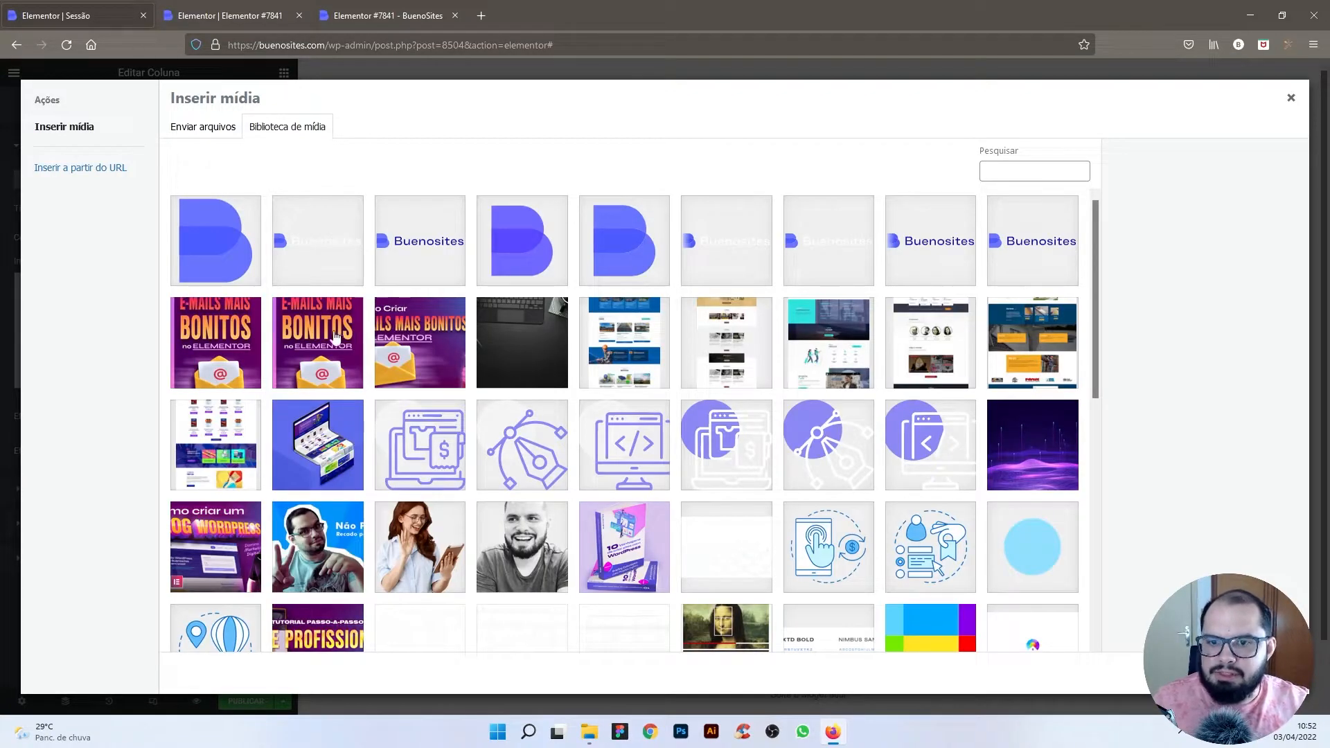
scroll(779, 380, down, 9)
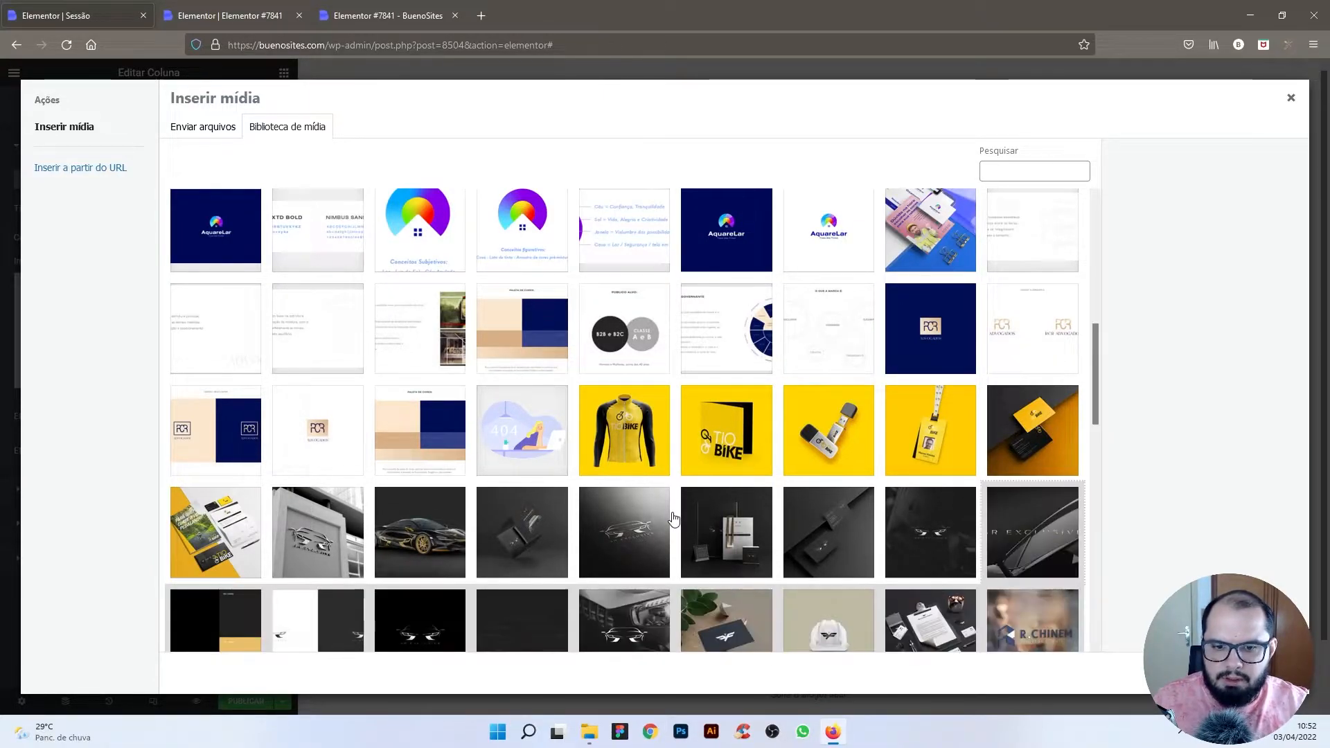
scroll(673, 519, down, 8)
scroll(674, 519, down, 2)
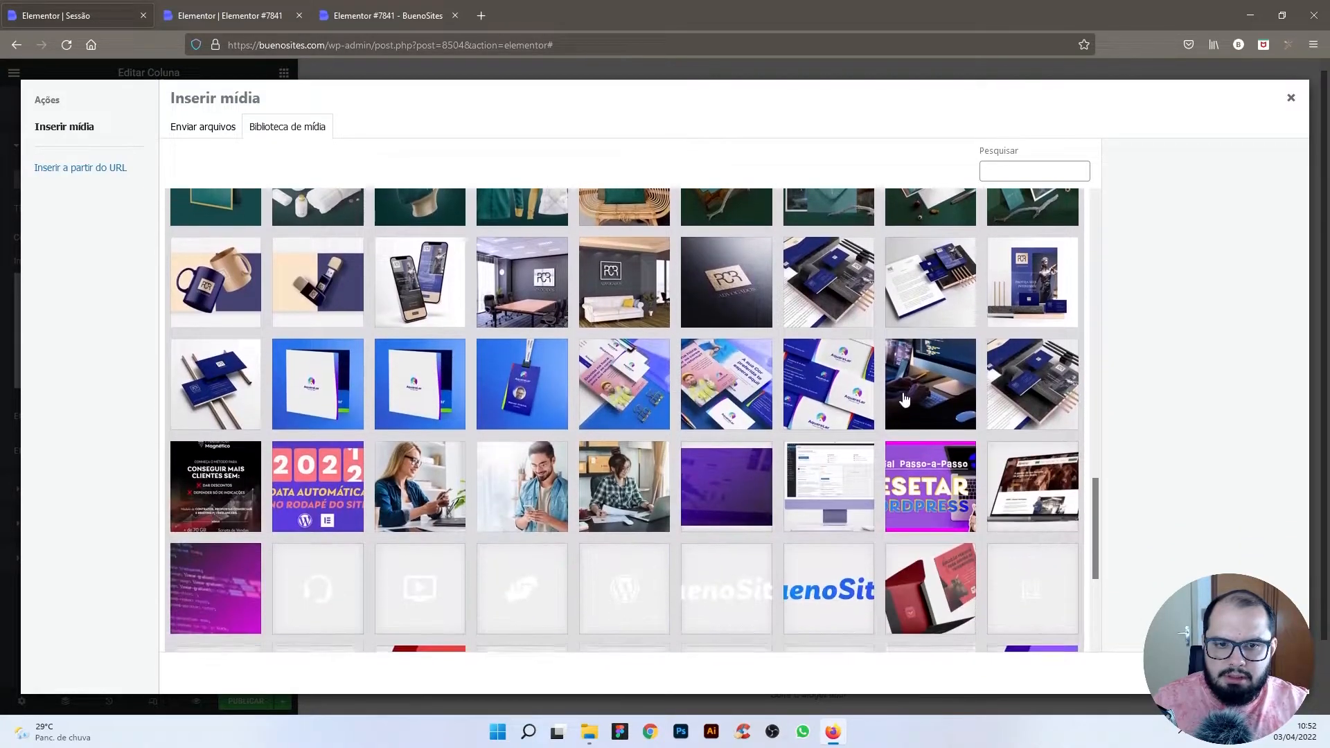
click(916, 384)
click(1262, 672)
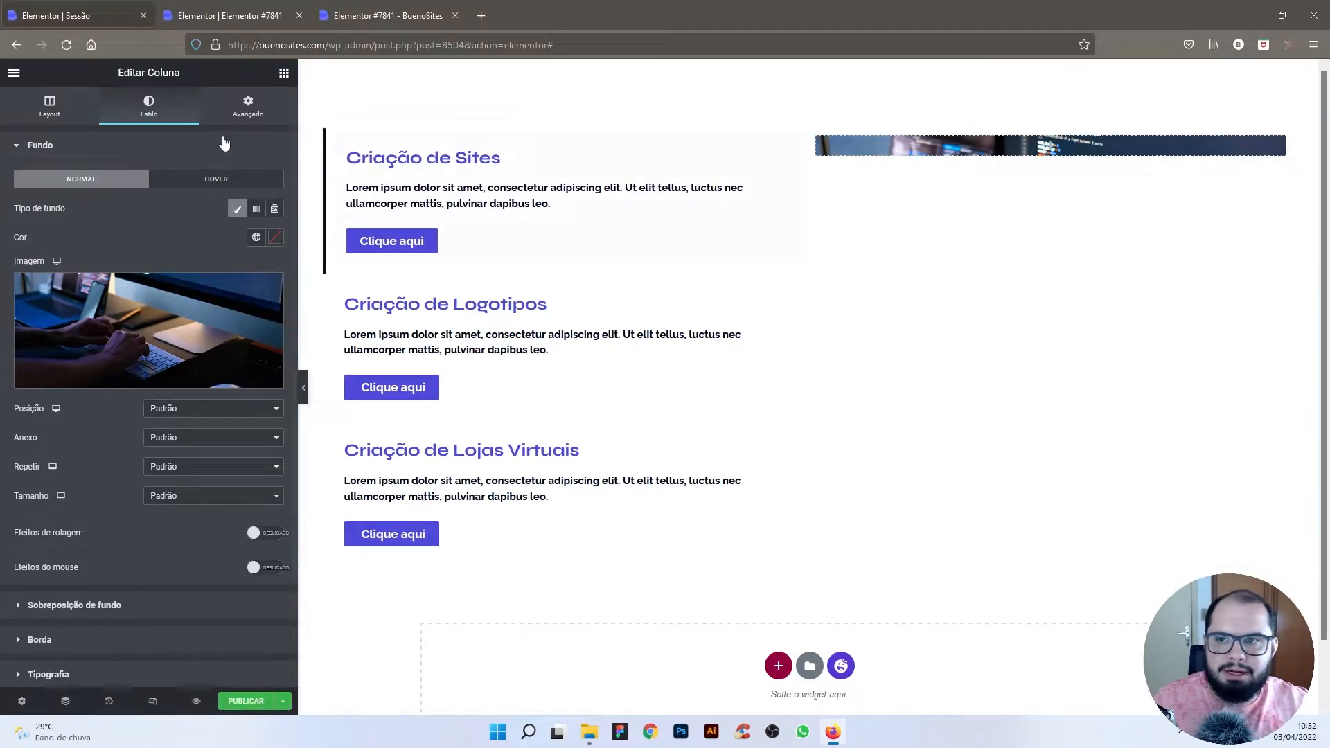
click(249, 108)
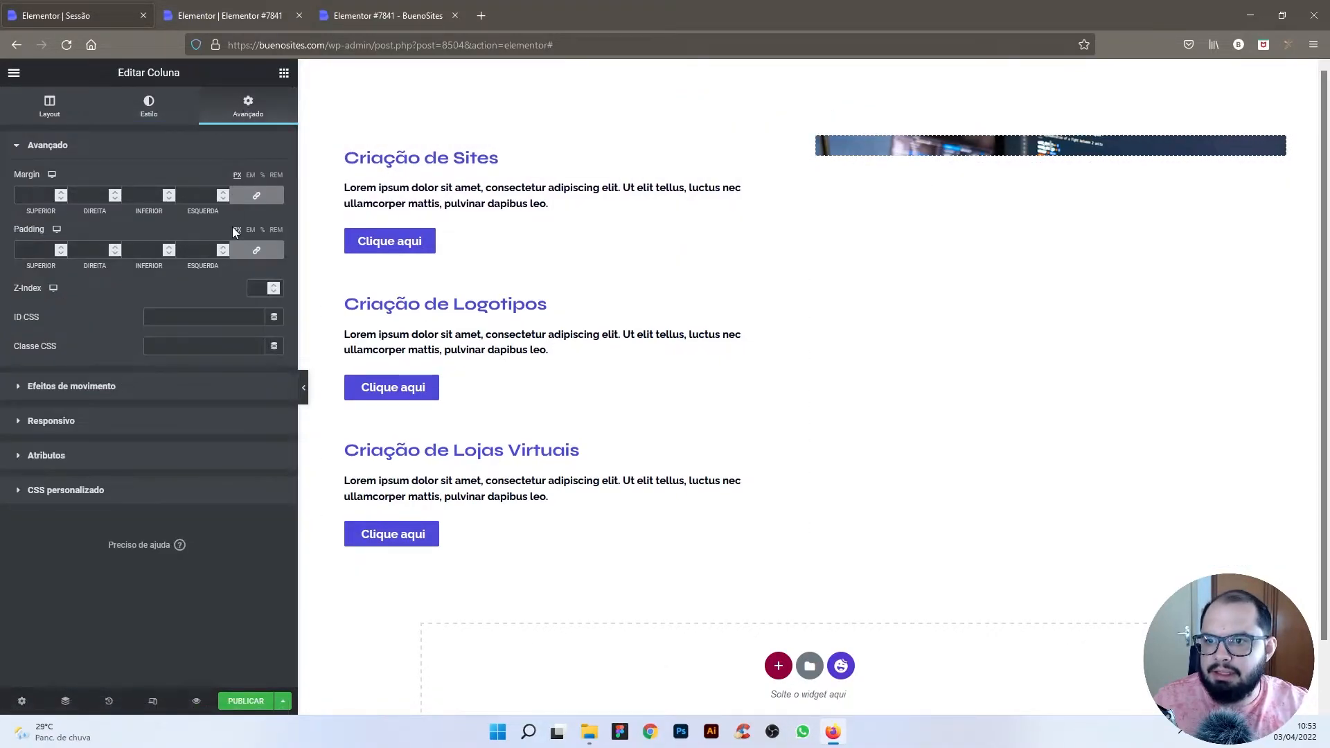
click(187, 251)
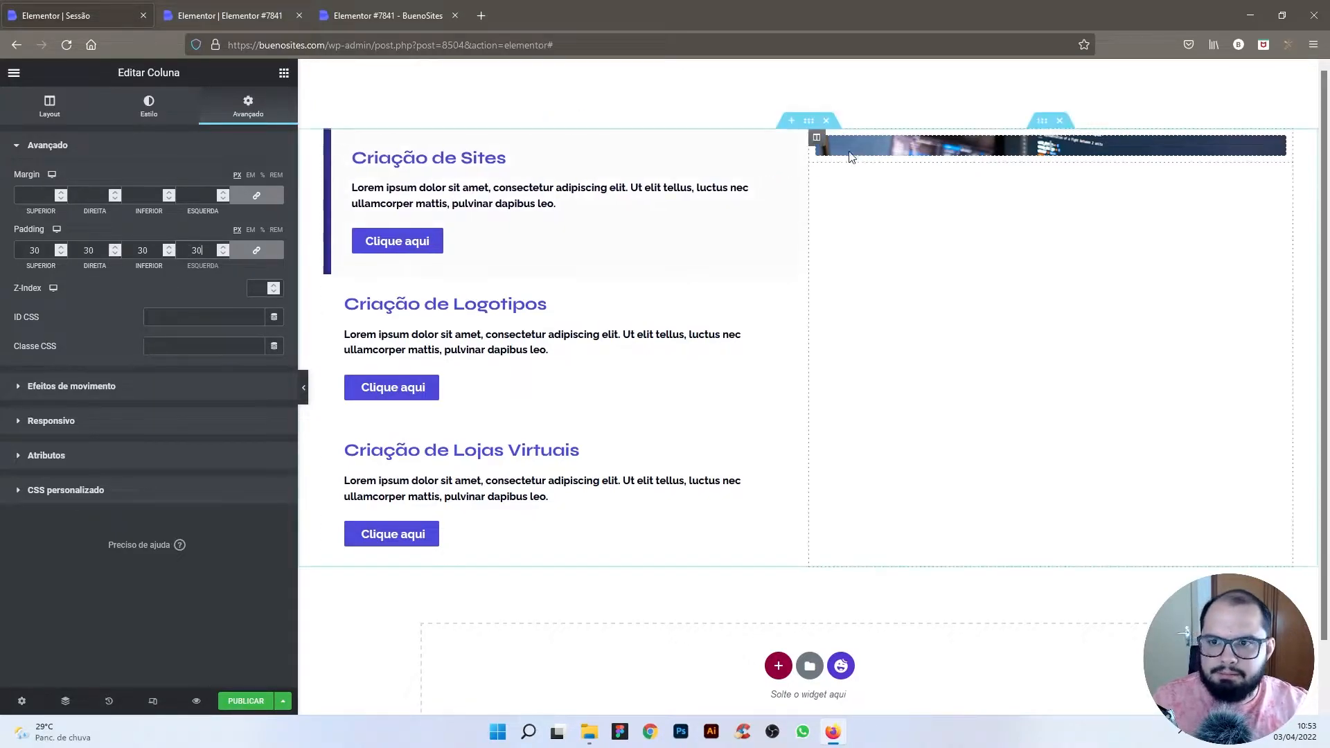
Step: Add an image widget inside the inner section's column using the code-window icon icon-1.svg from the media library
click(284, 74)
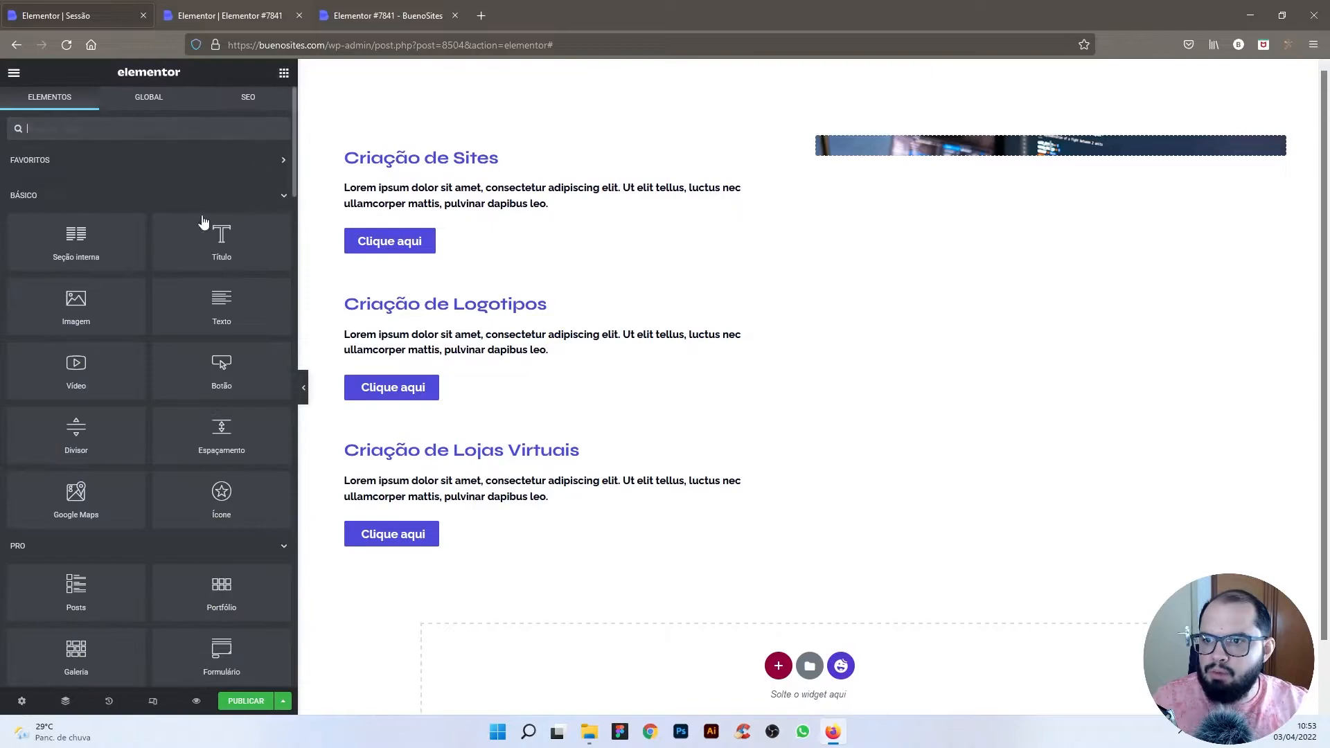
drag(75, 304, 906, 149)
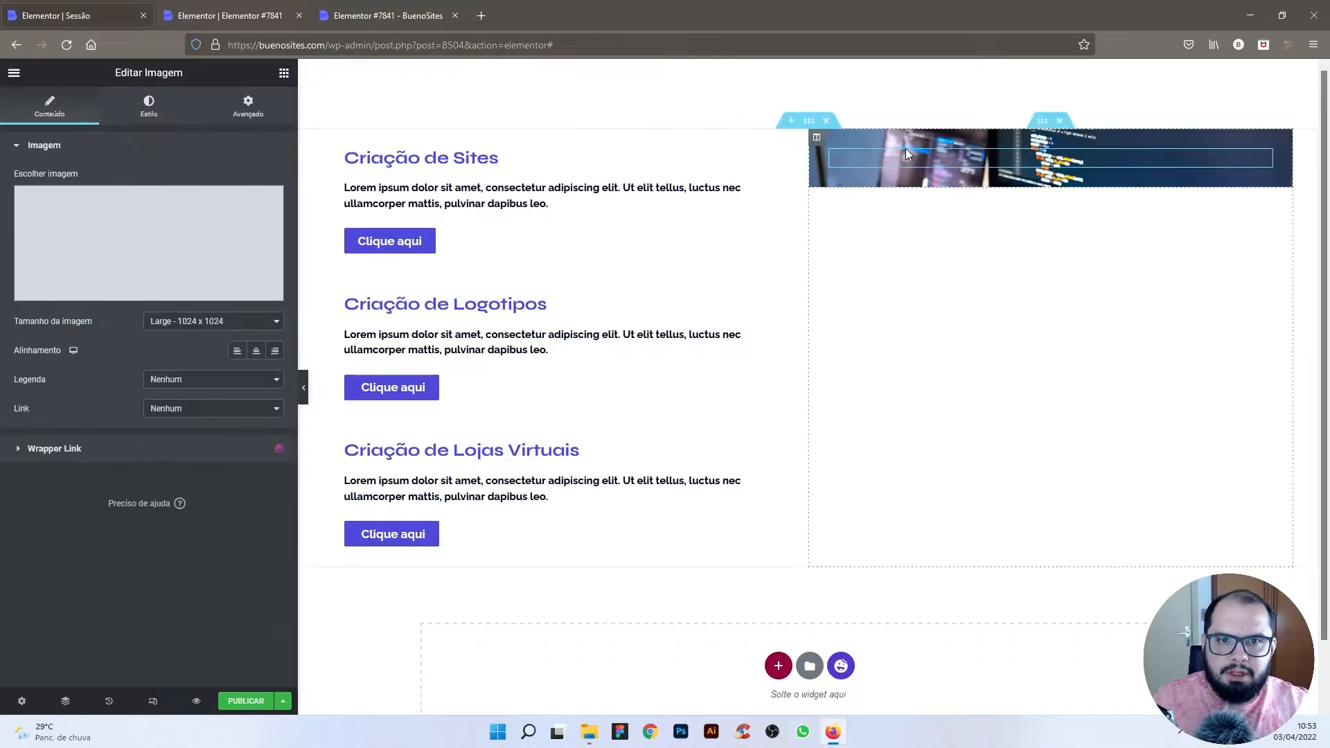
click(183, 220)
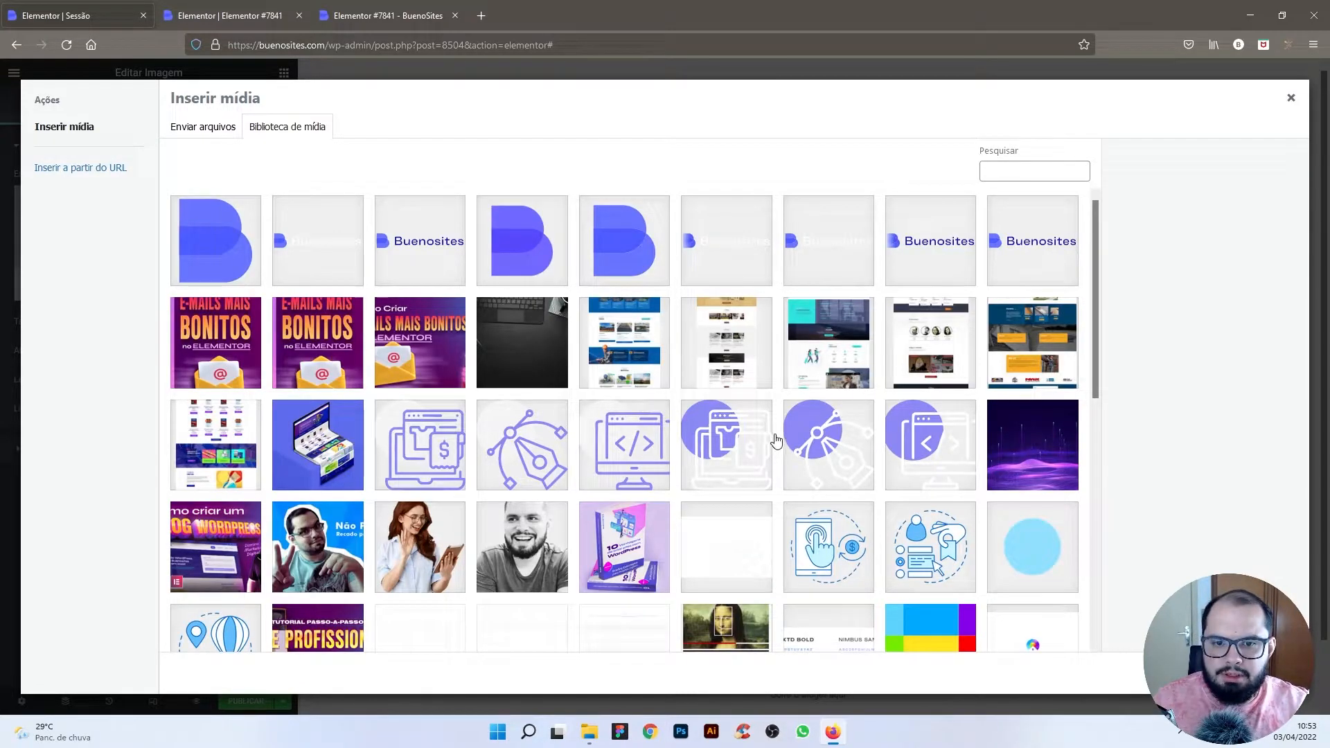
click(734, 454)
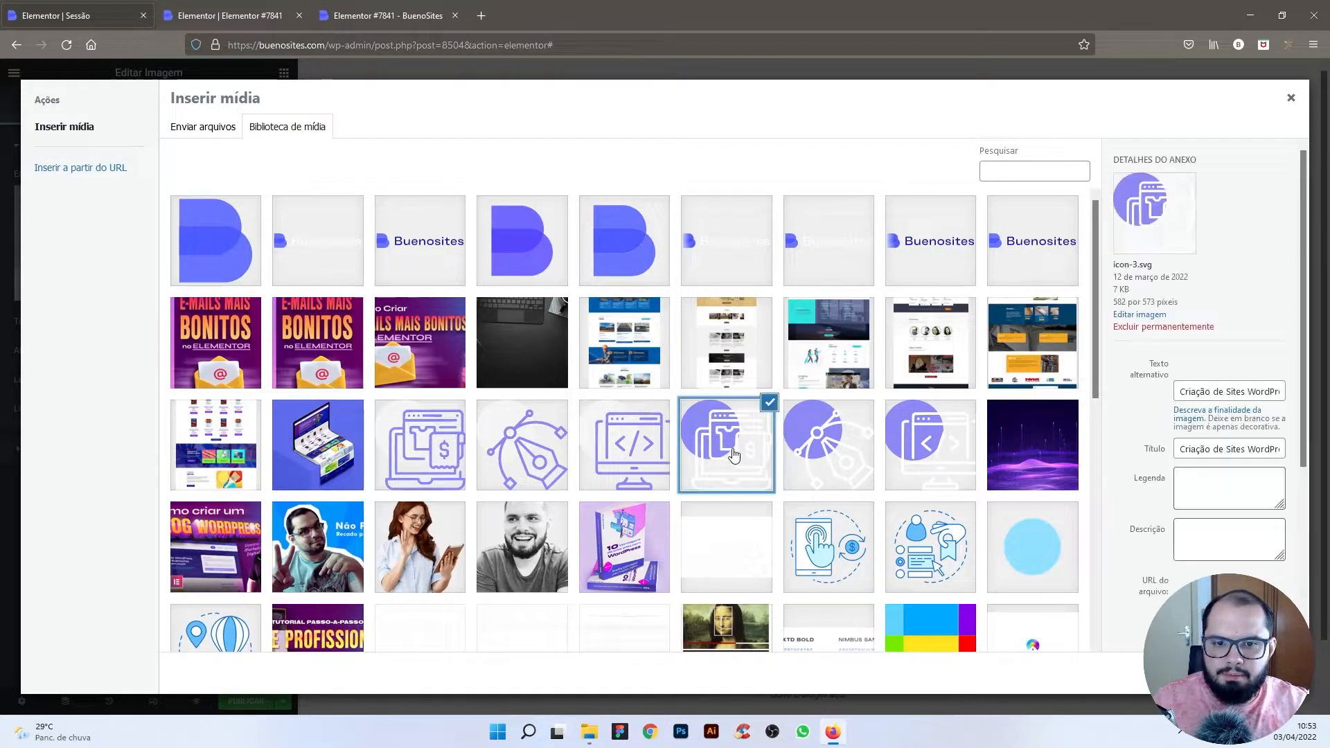
click(955, 470)
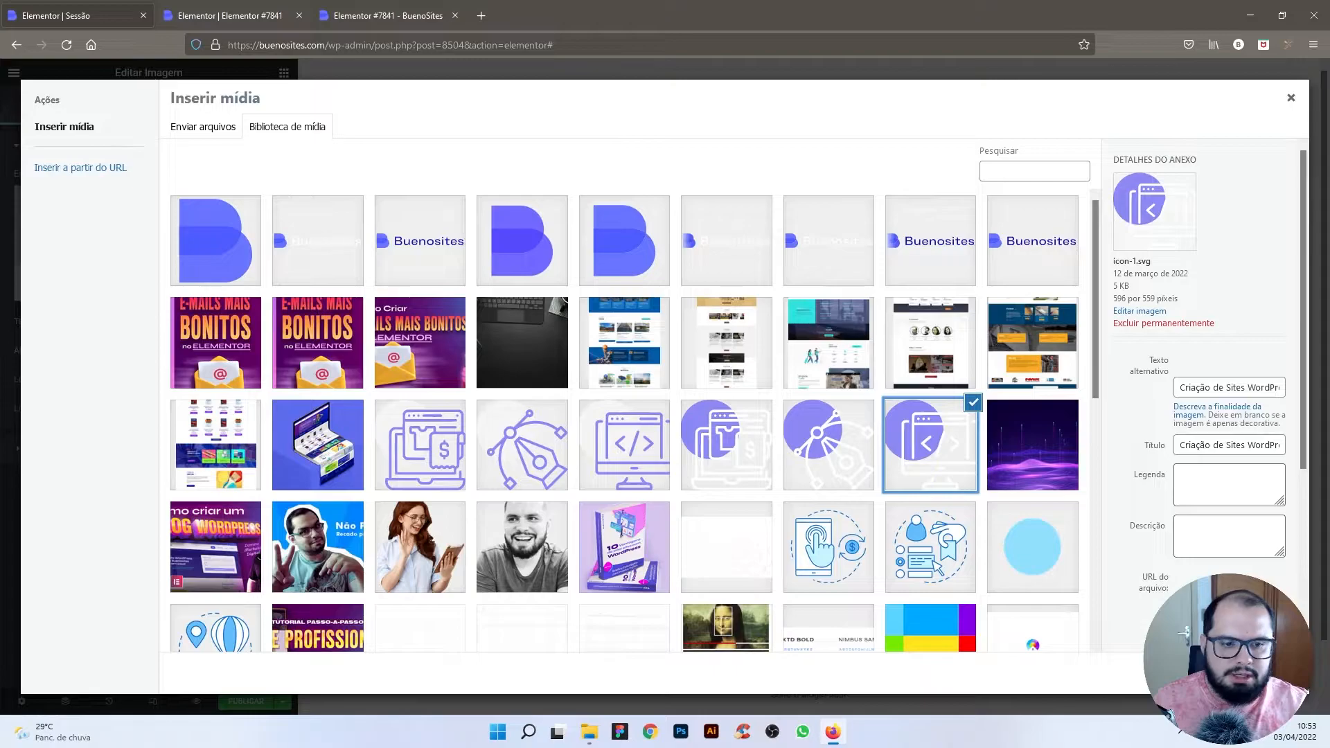
click(1261, 673)
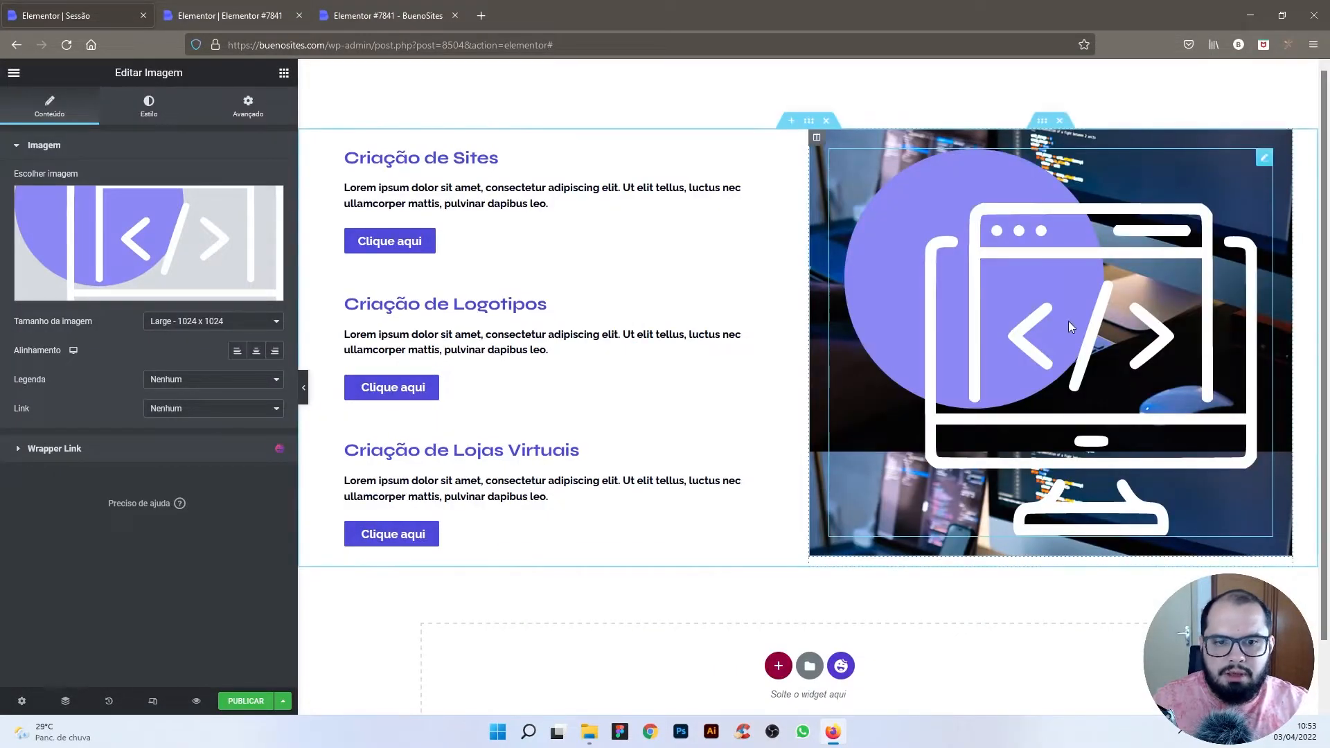
Step: Set the inner column's background image position to Centralizado and its size to Preenchimento completo
right_click(817, 139)
click(853, 152)
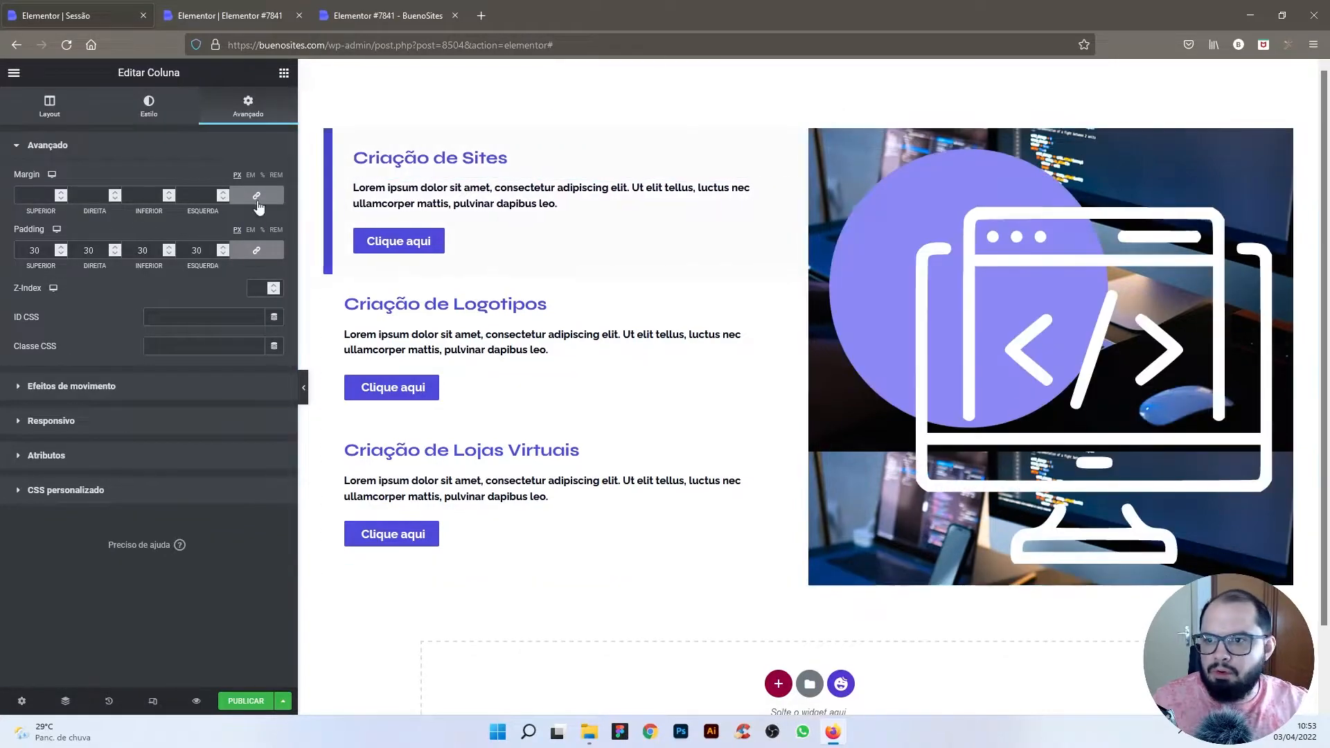
click(149, 119)
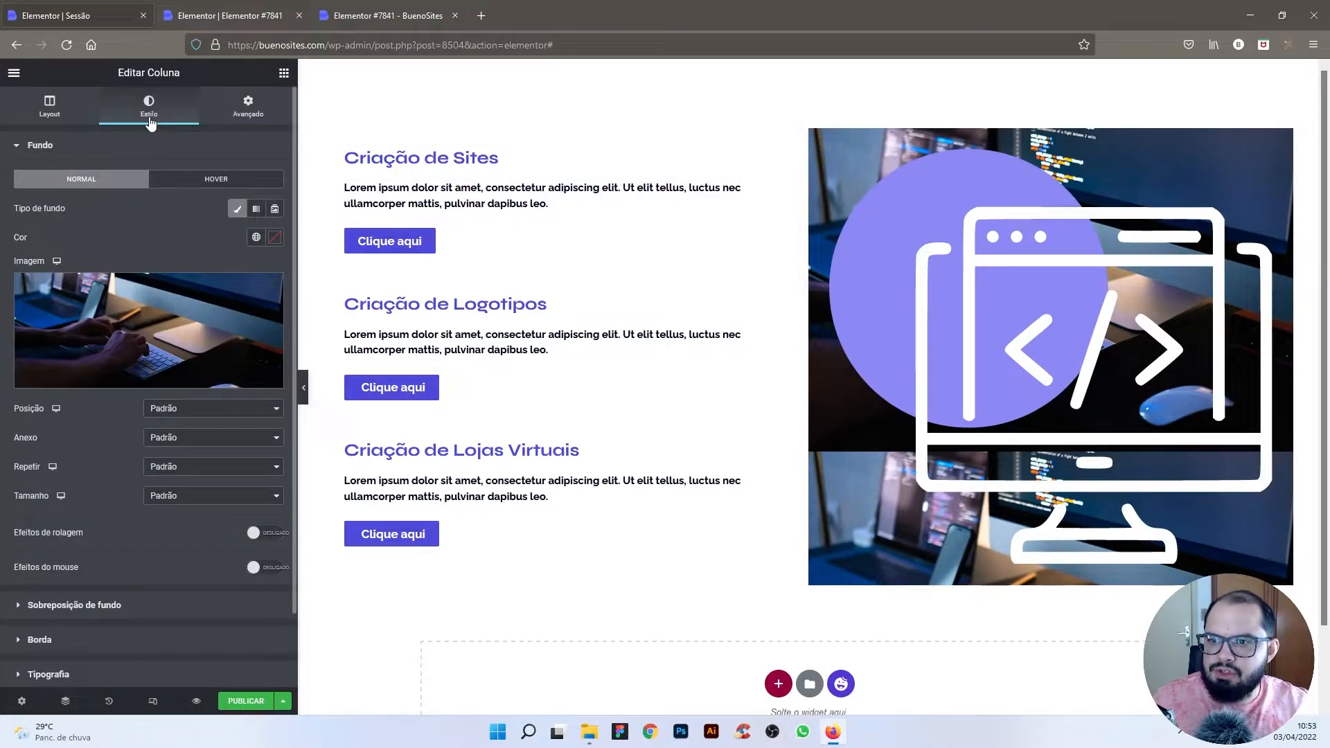
click(196, 410)
click(184, 444)
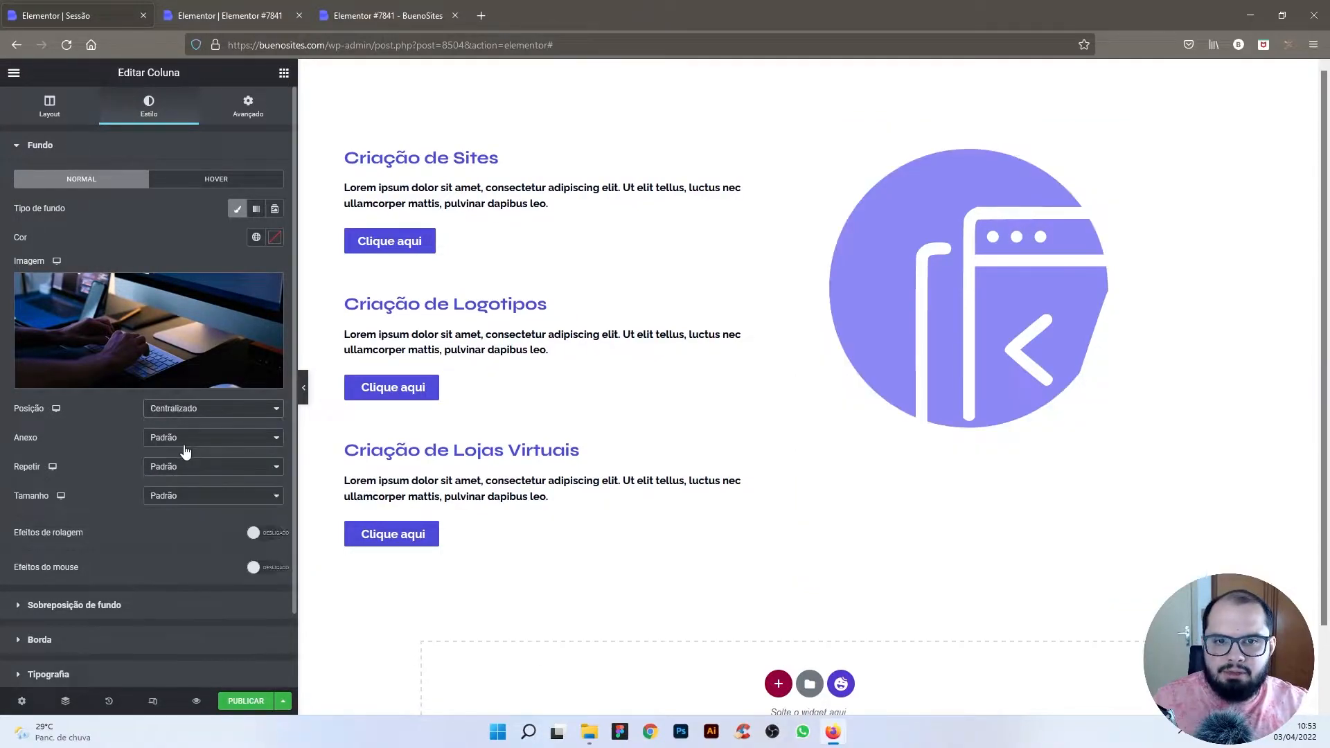
click(163, 496)
click(174, 546)
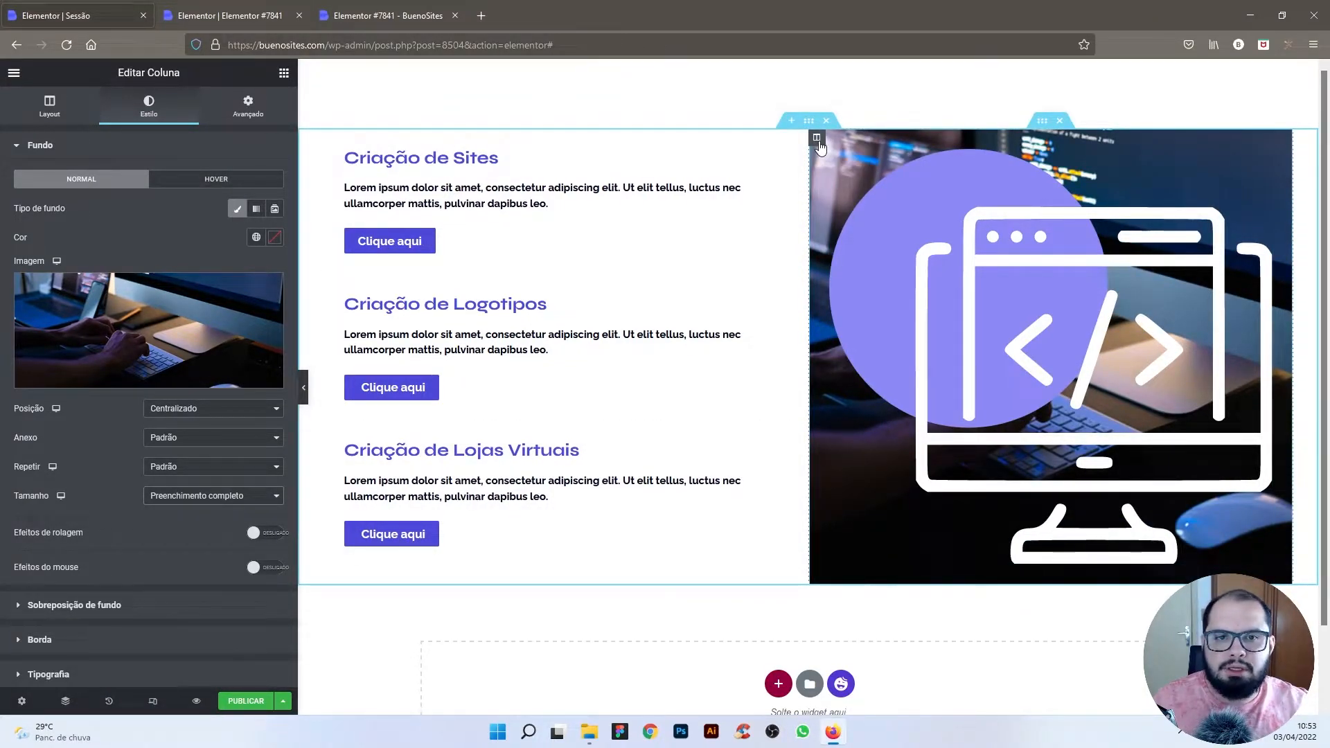
Step: Switch the icon image's width unit to pixels and set the width to 250 px
mouse_move(106, 324)
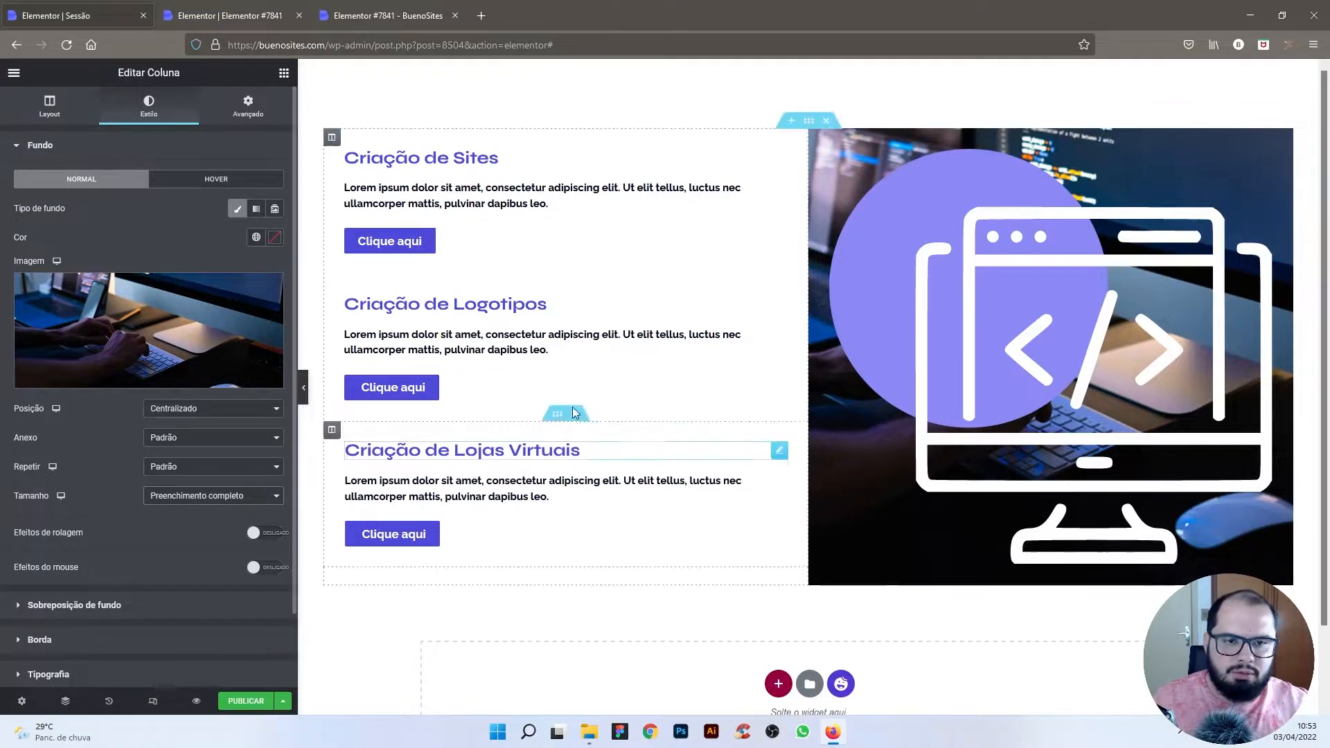
right_click(998, 242)
click(1041, 260)
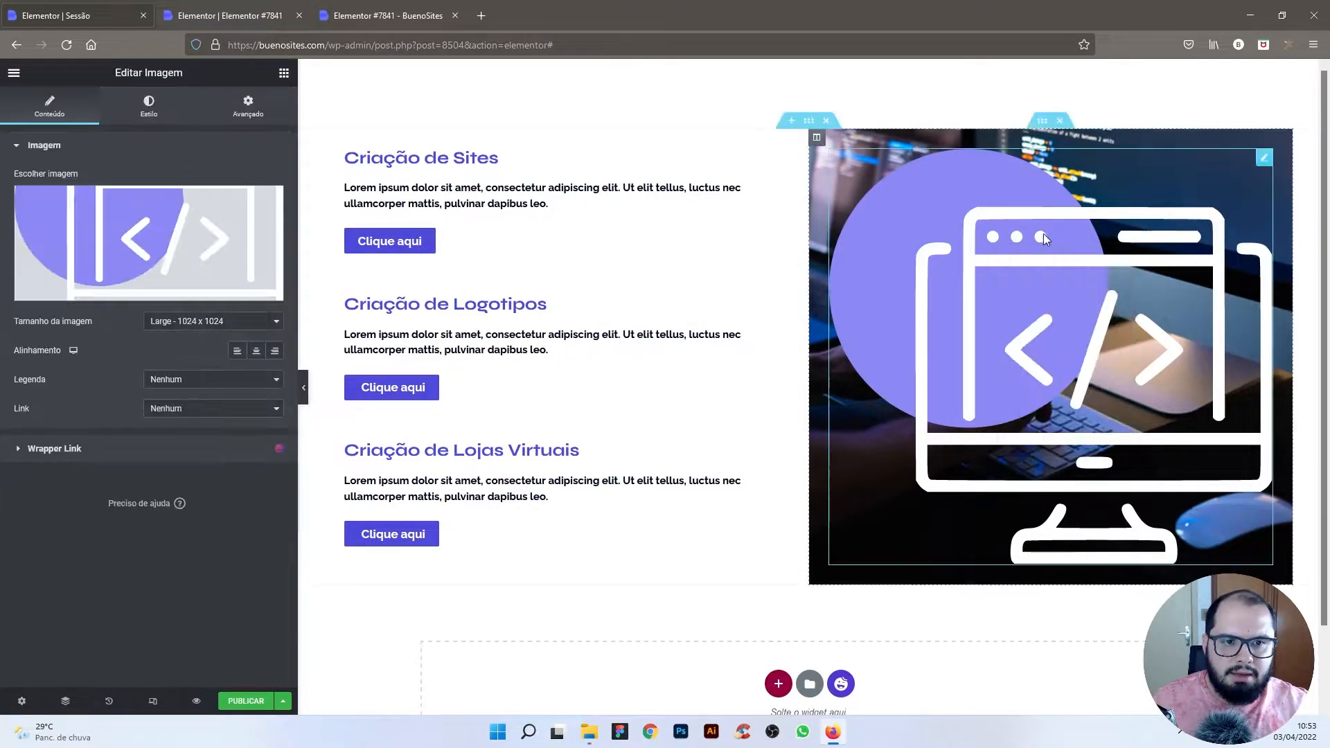
click(144, 111)
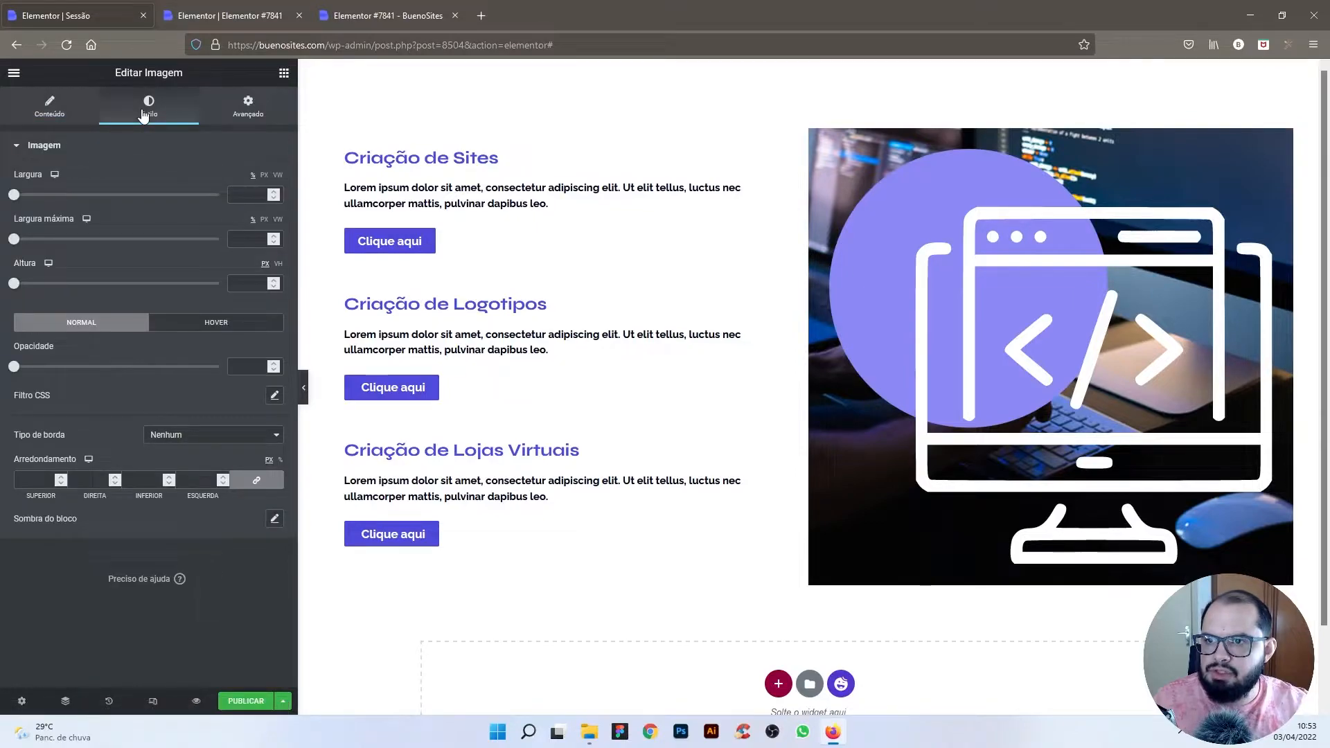
click(265, 176)
click(239, 190)
text(250)
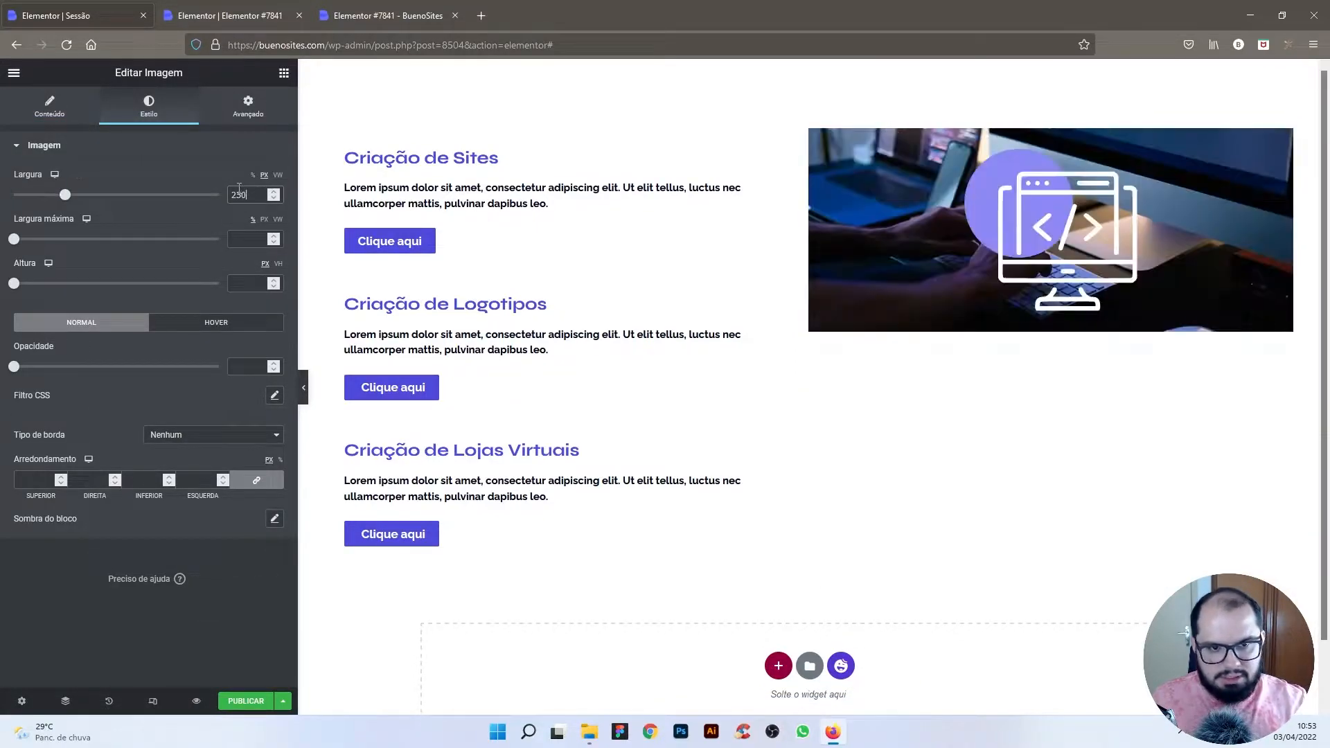
Step: Use the Completo size for the icon image with centred alignment, and reduce its width to 200 px
click(54, 115)
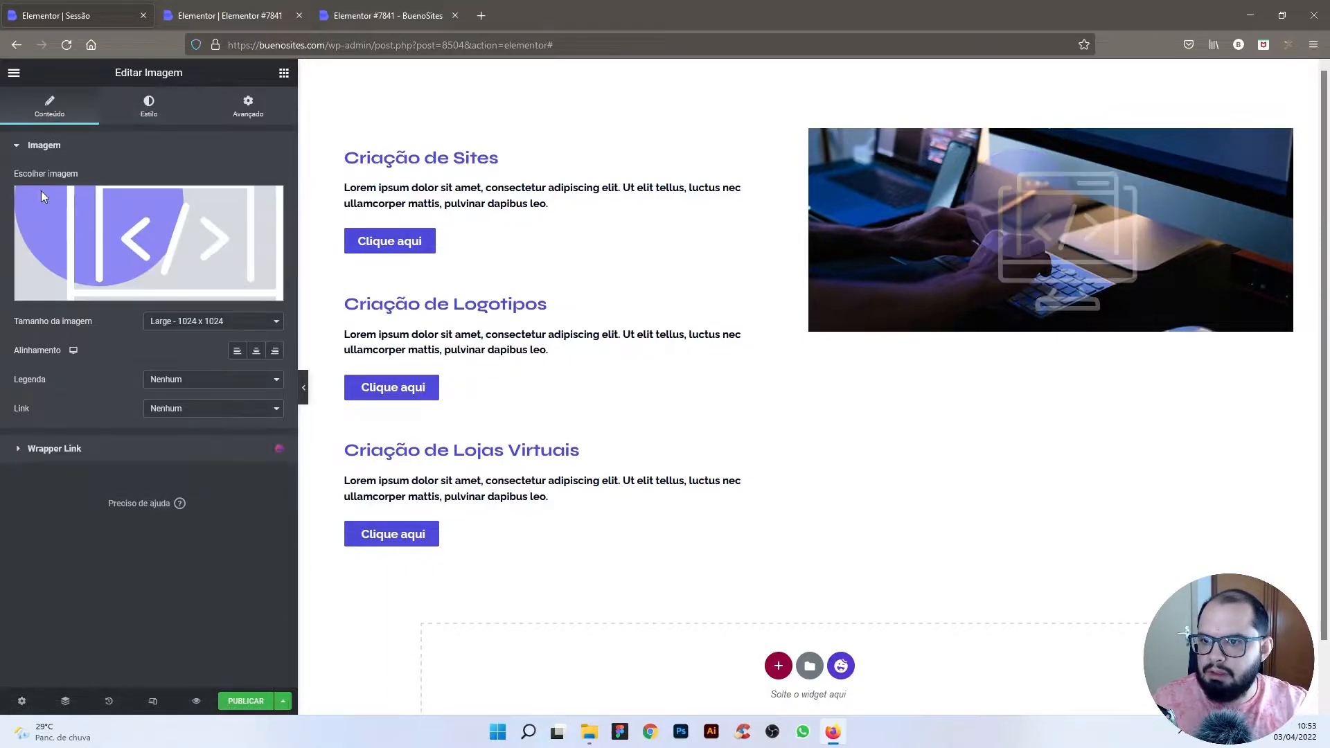
click(252, 322)
click(183, 437)
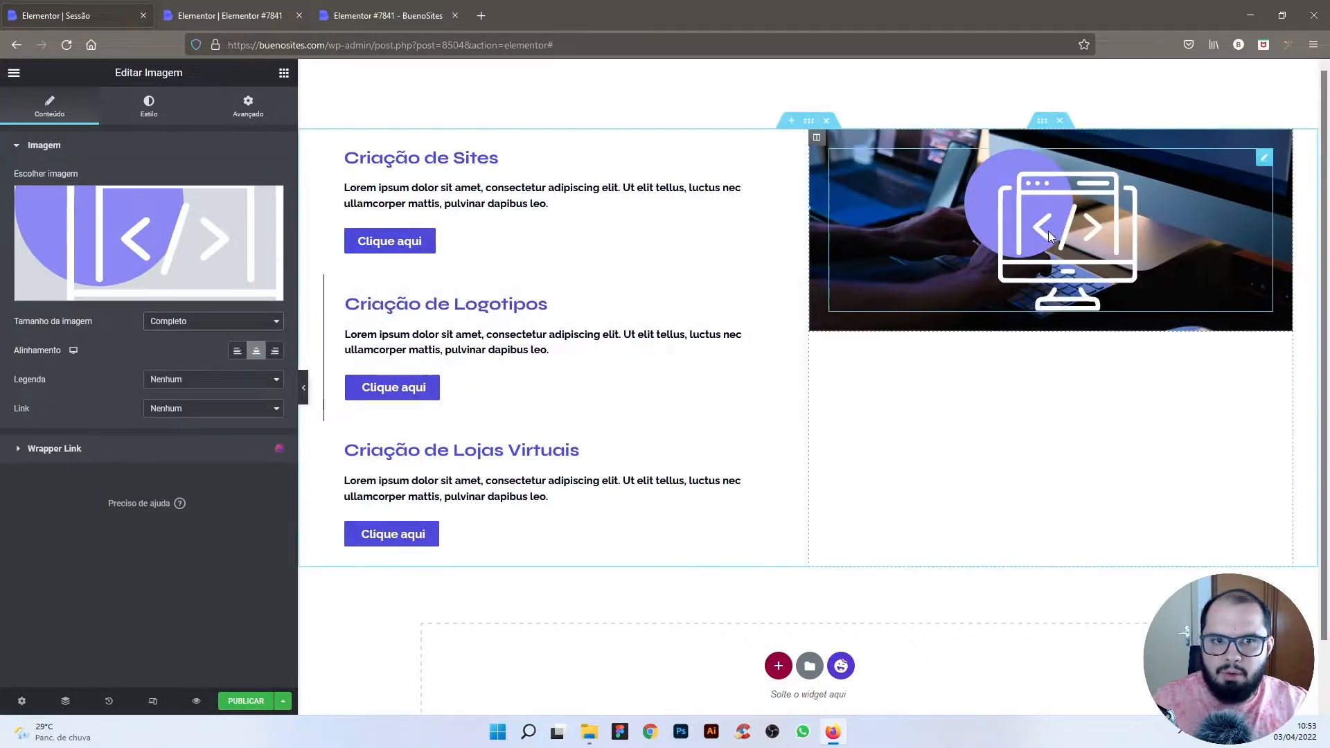
click(149, 105)
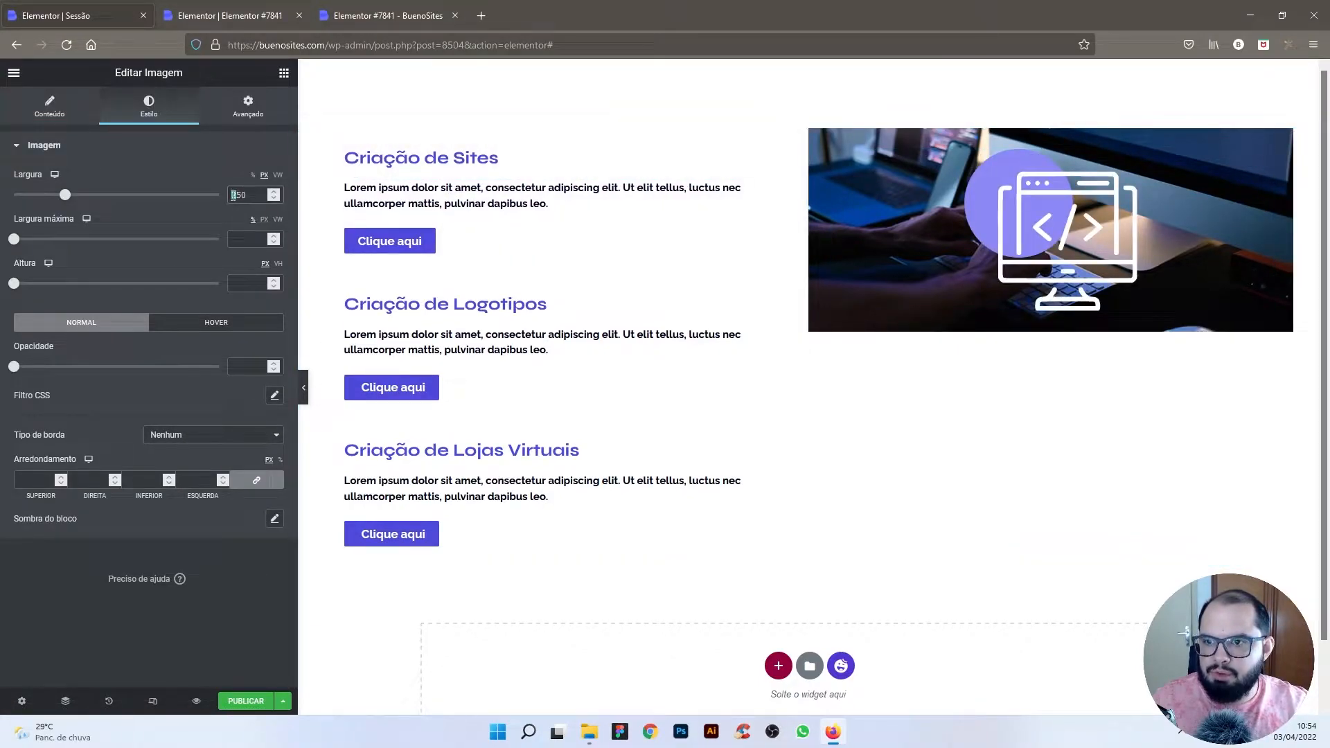
text(0)
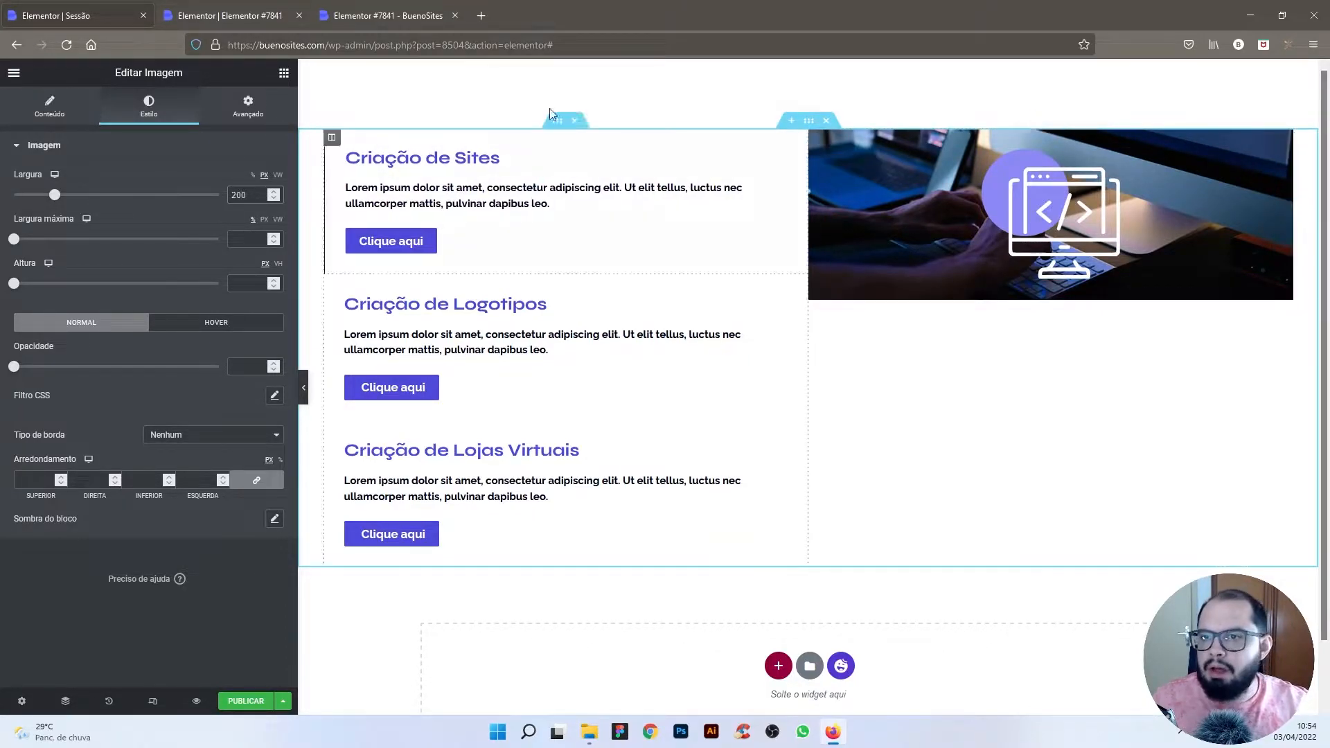
Step: Add a spacer widget above the icon in the inner column and set its space to about 172 px
click(284, 75)
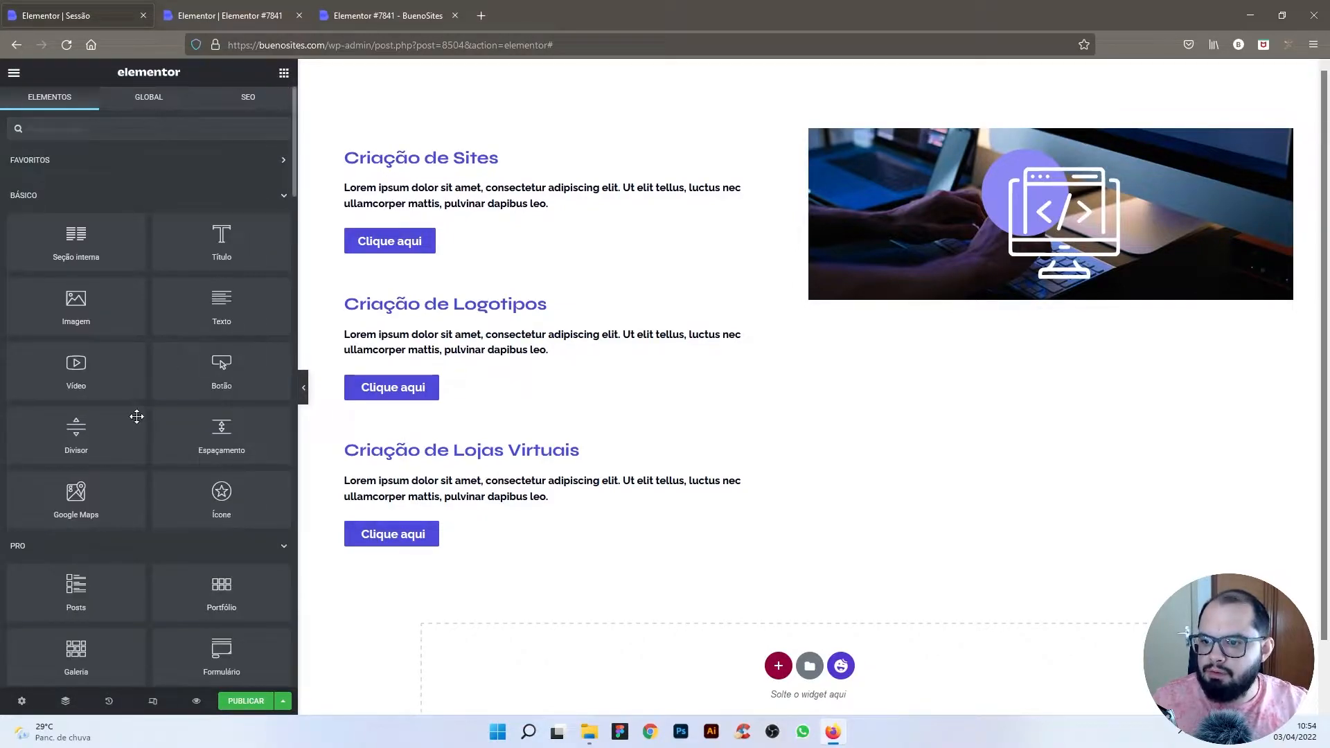
drag(213, 435, 1008, 183)
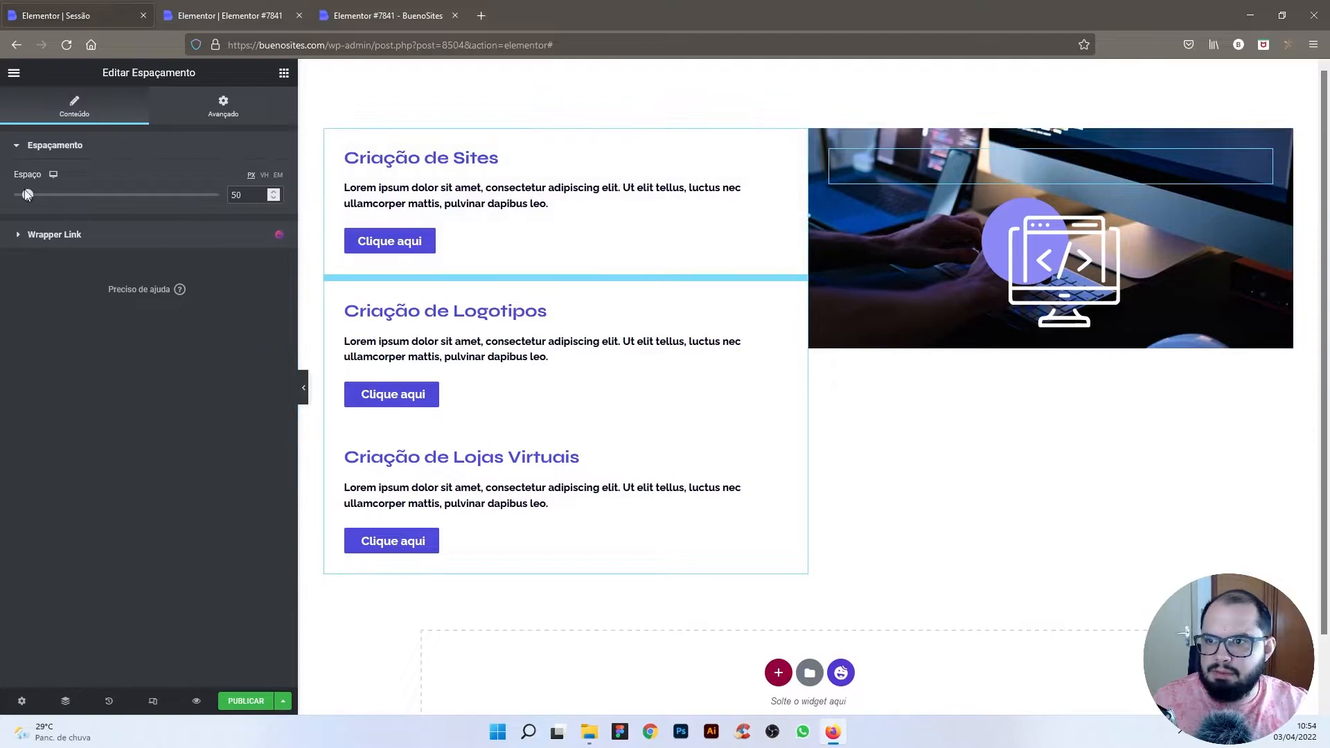
drag(27, 199, 70, 198)
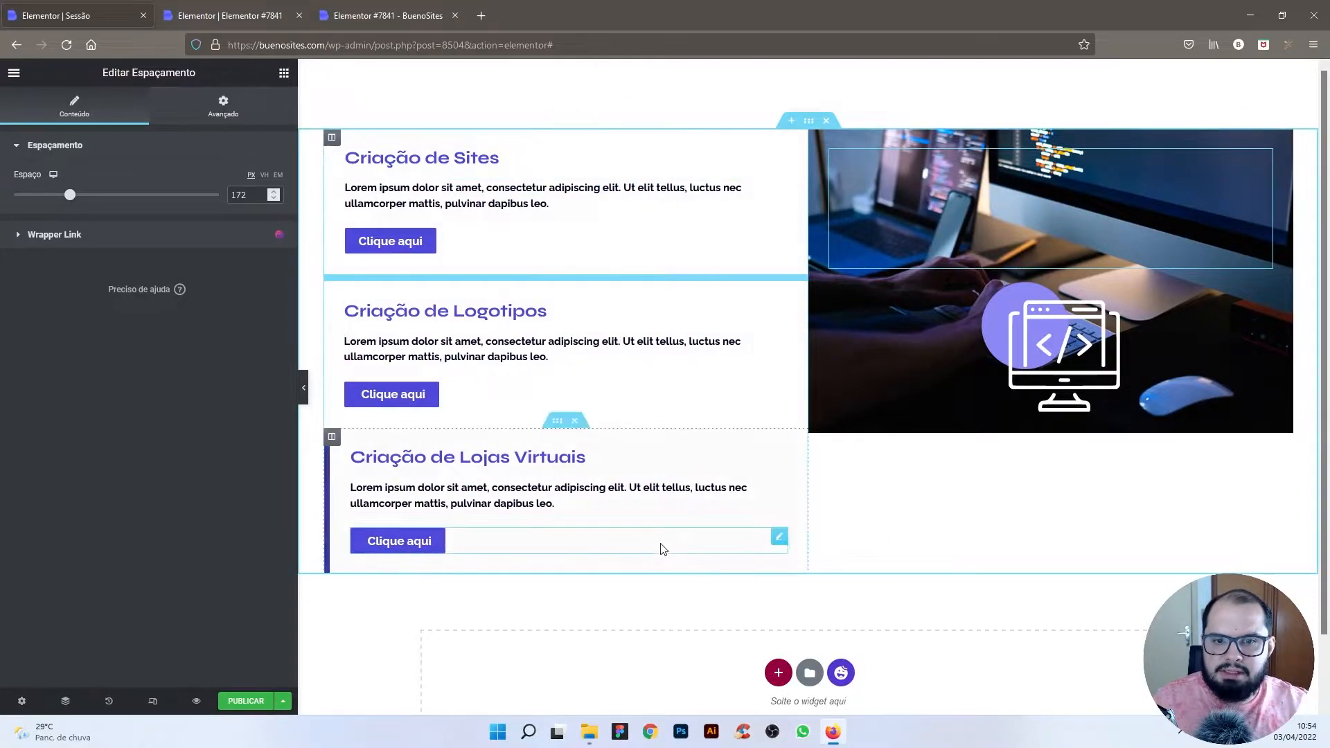
Step: Duplicate the spacer and move one of the two copies below the icon image
right_click(1040, 186)
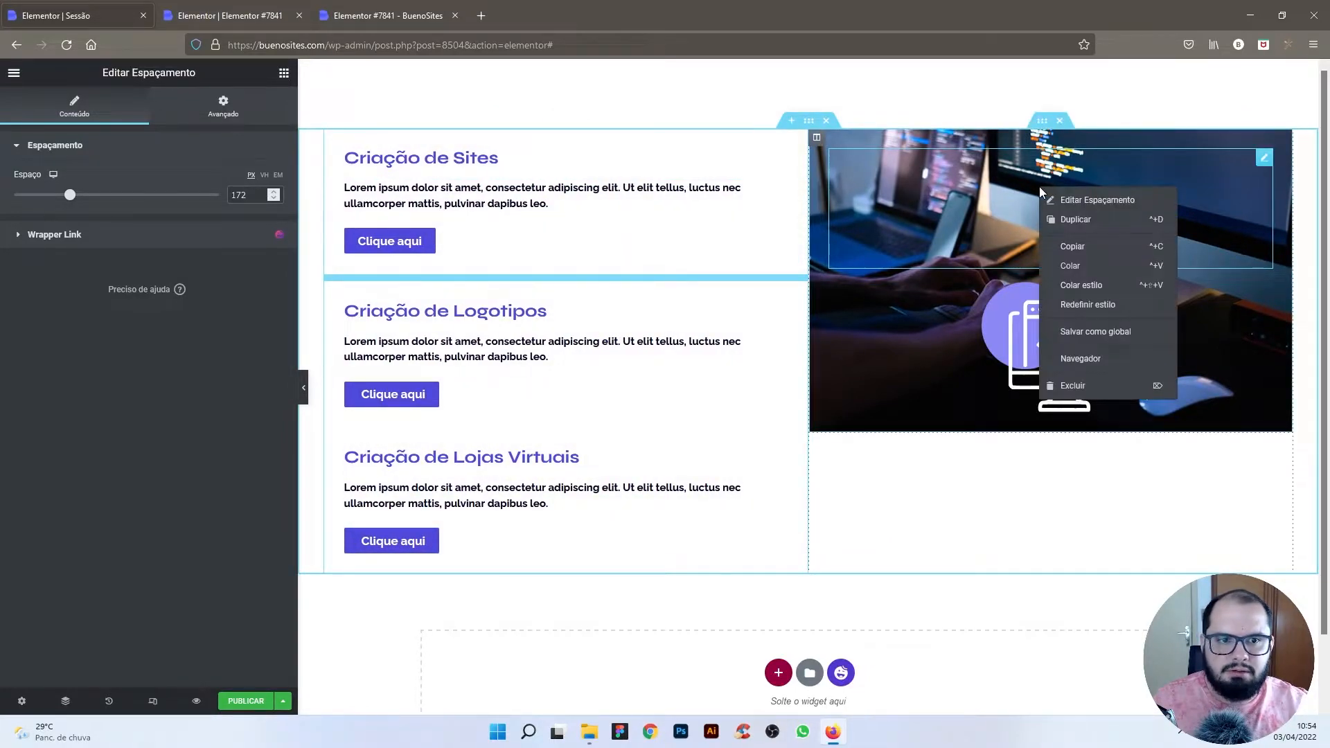
click(1071, 222)
drag(1266, 305, 1190, 403)
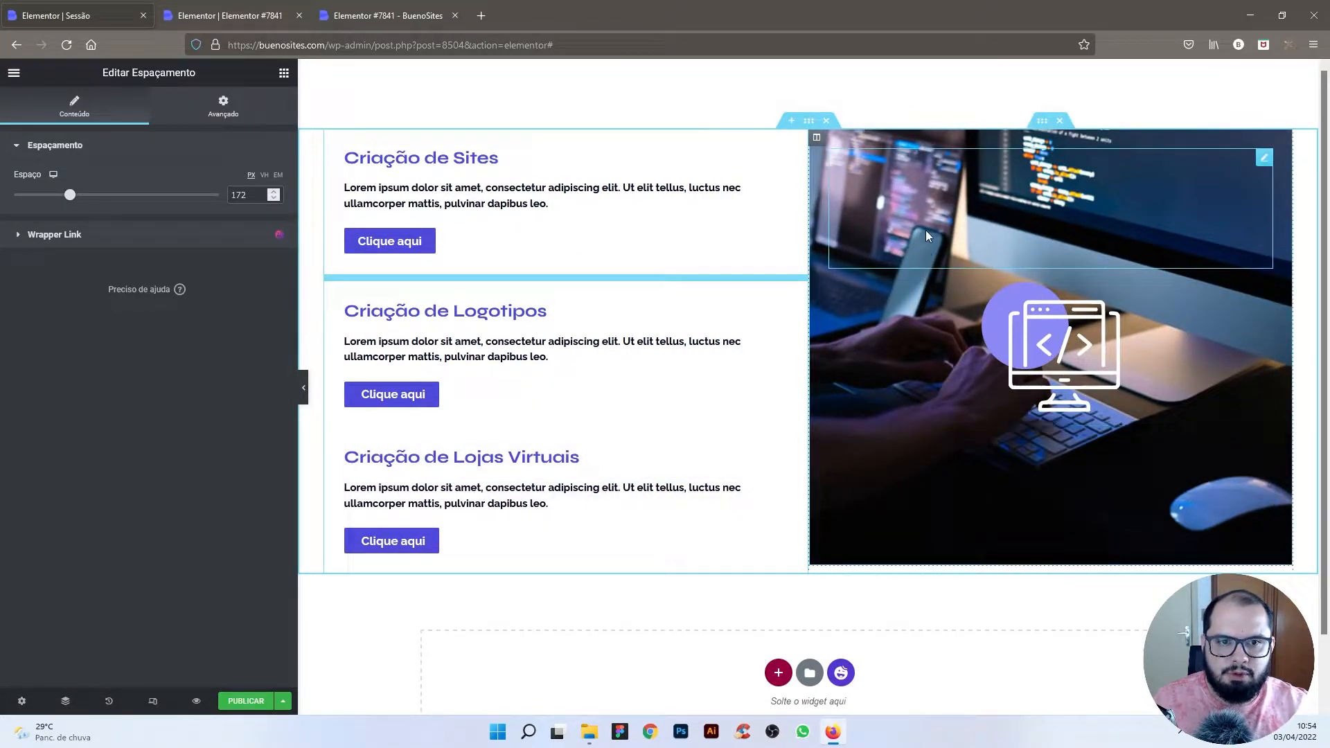
Step: Set the space of both spacers, above and below the icon, to 180 px
drag(70, 197, 74, 197)
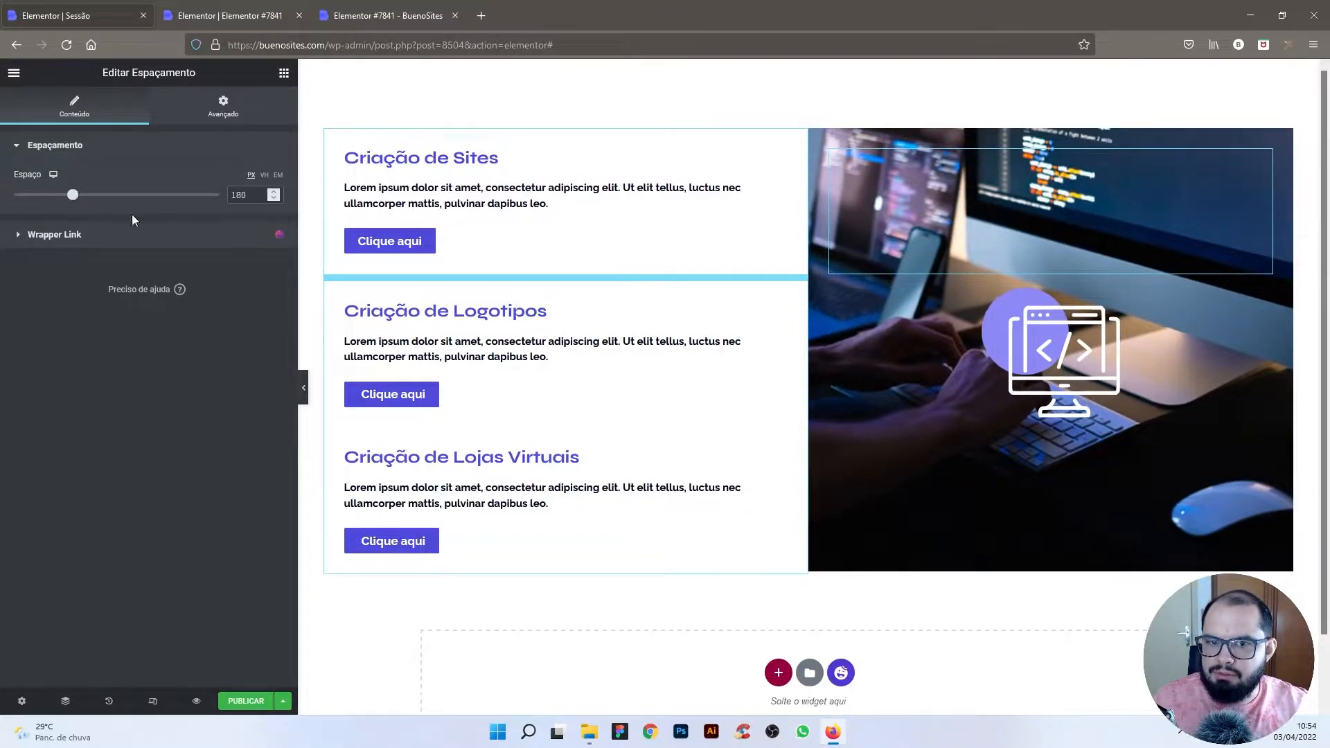
click(938, 478)
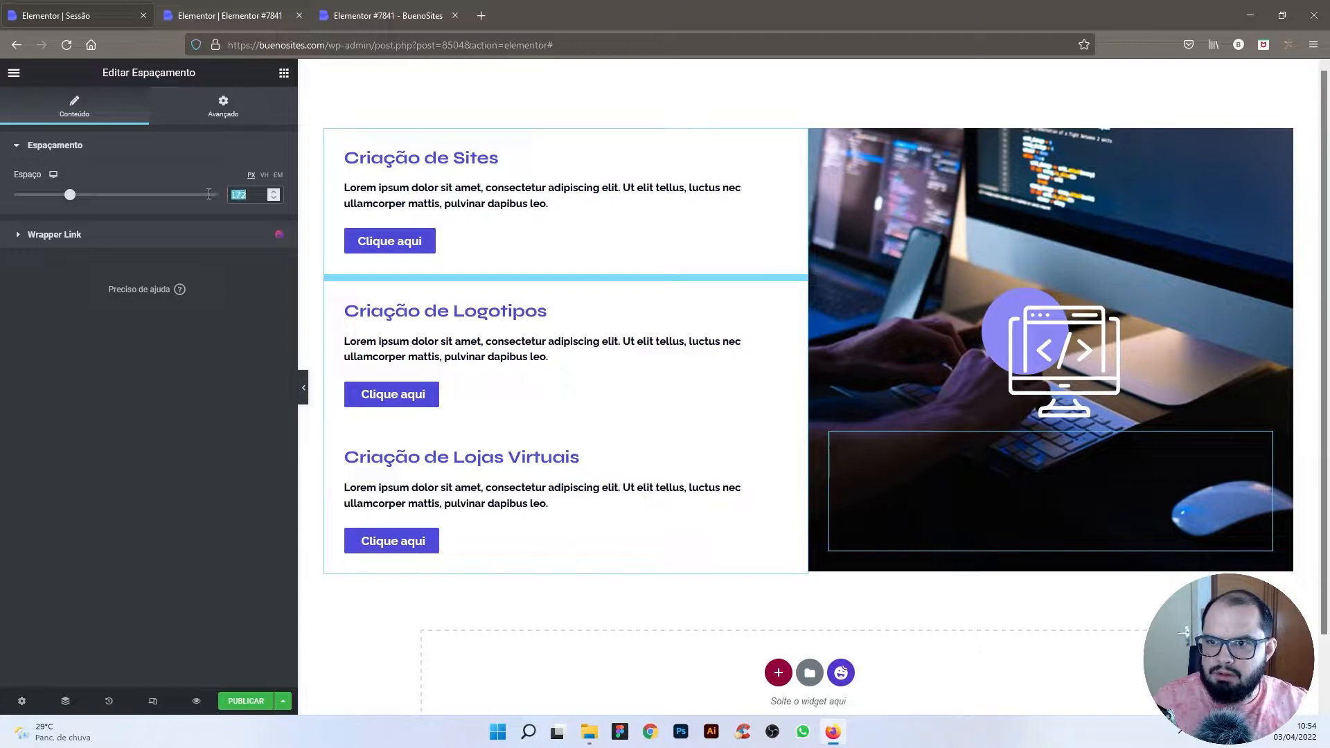
text(180)
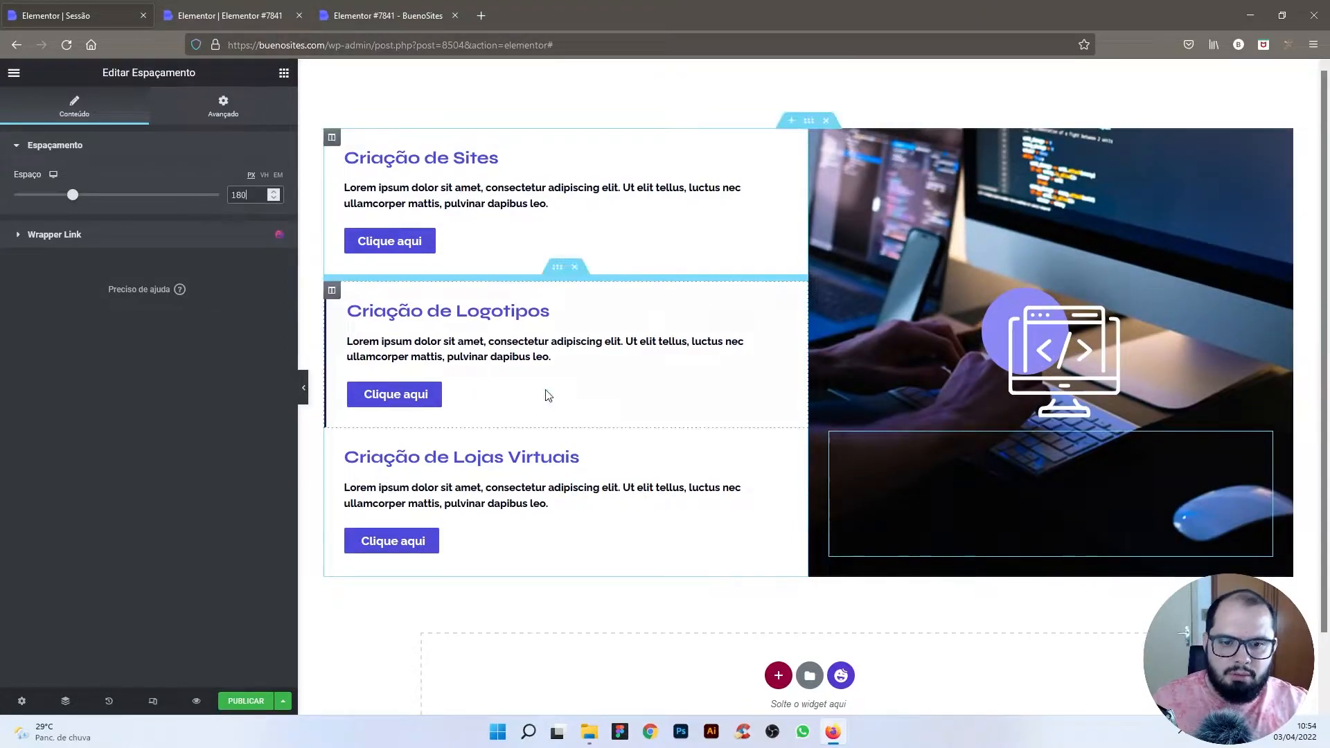
Step: Preview the section with the editor panel hidden, restore the panel, and open the outer section's settings
click(302, 388)
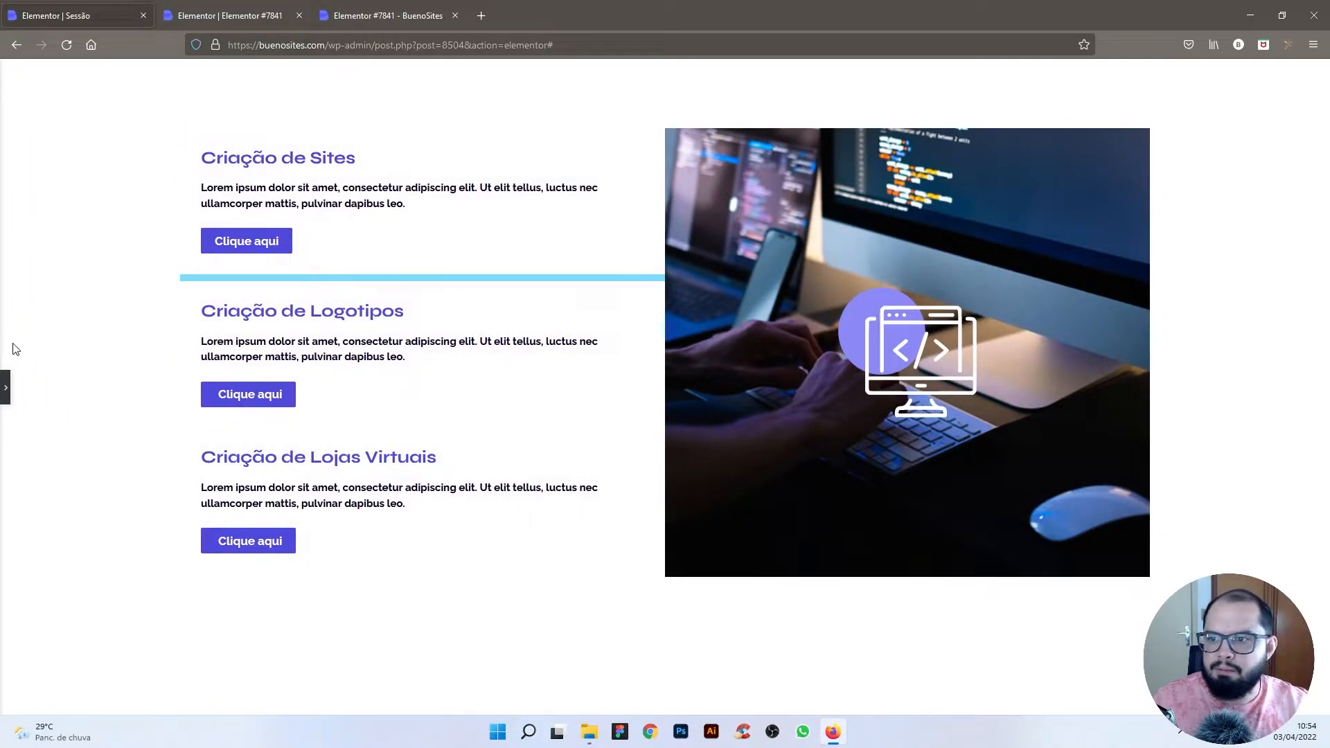
click(5, 392)
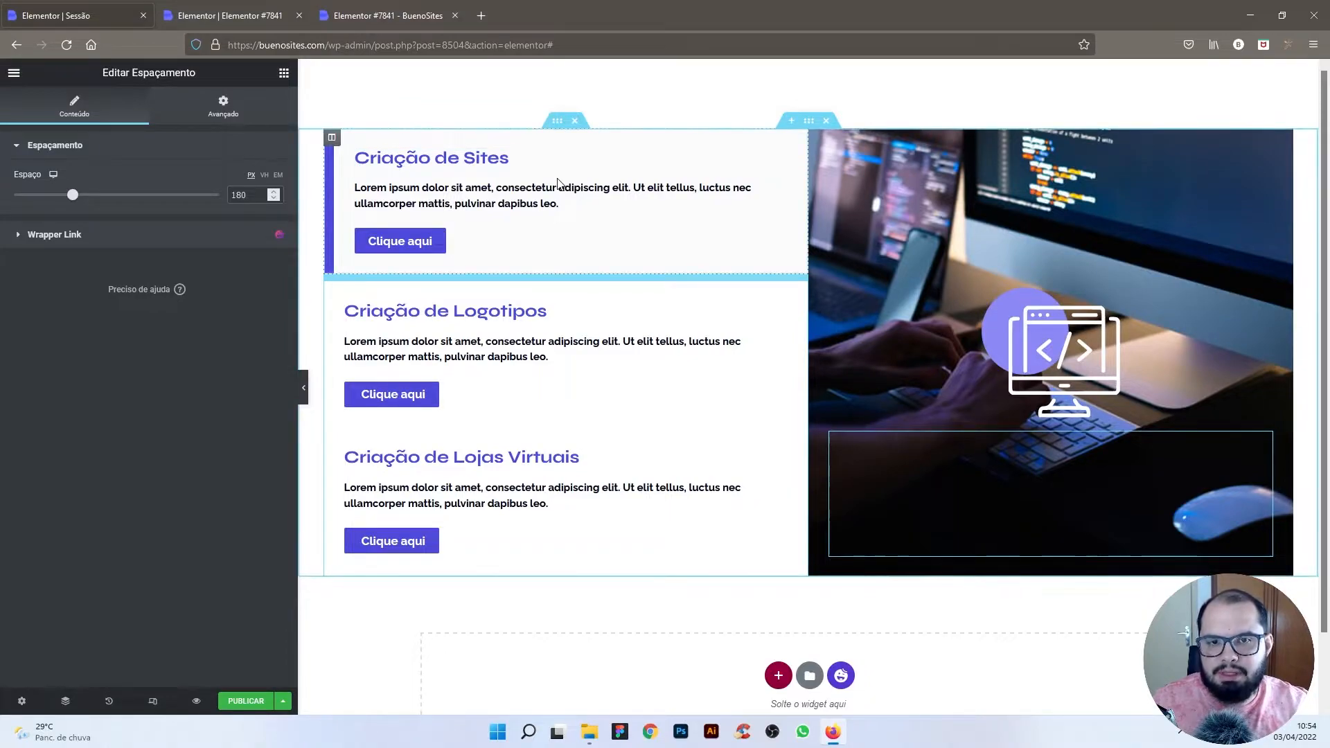
right_click(805, 127)
click(818, 131)
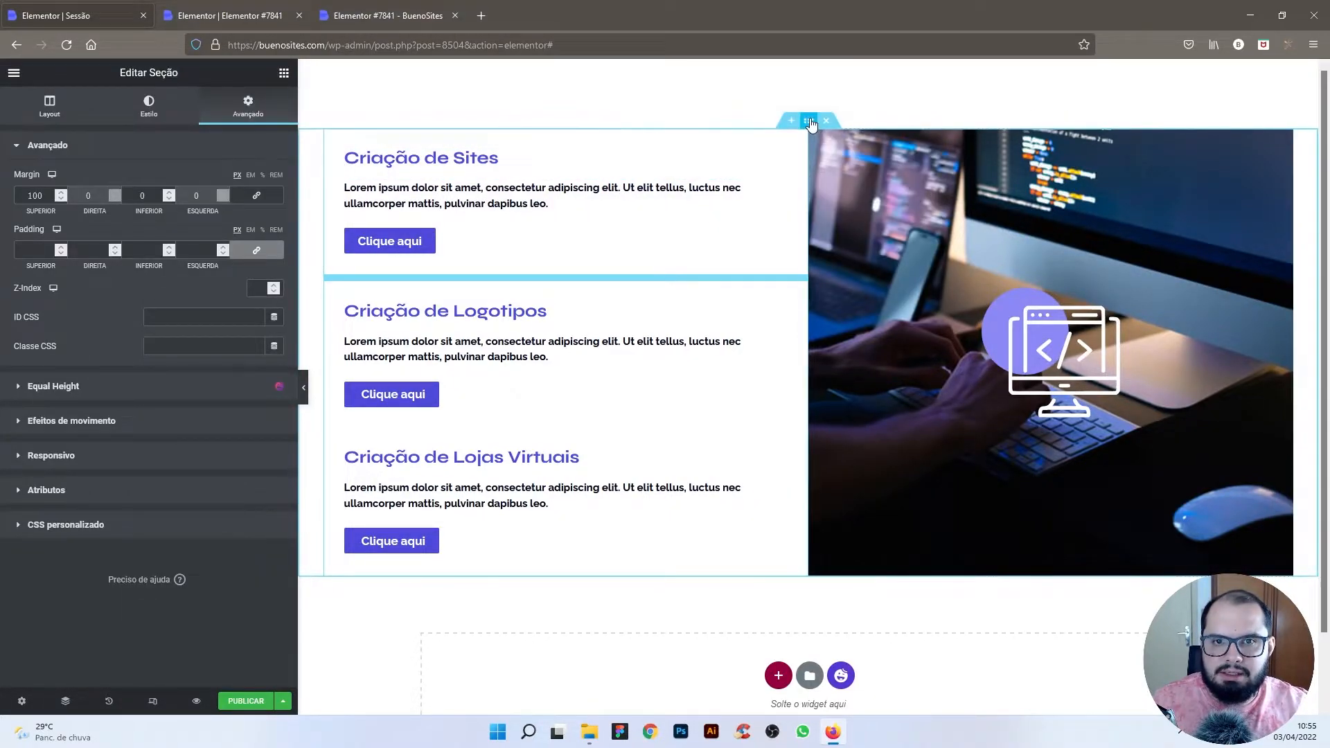
Step: Open the Navigator from the outer section and collapse the three inner sections of the first column
right_click(809, 124)
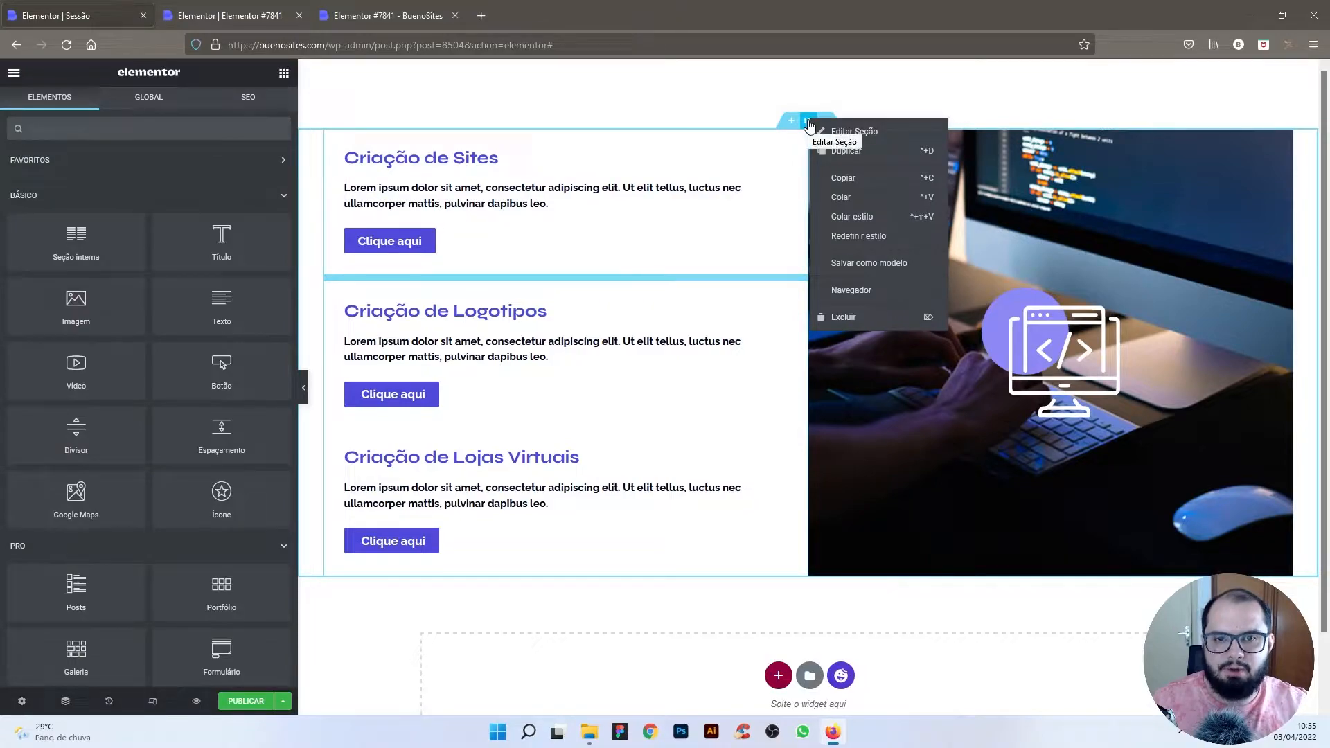
click(849, 290)
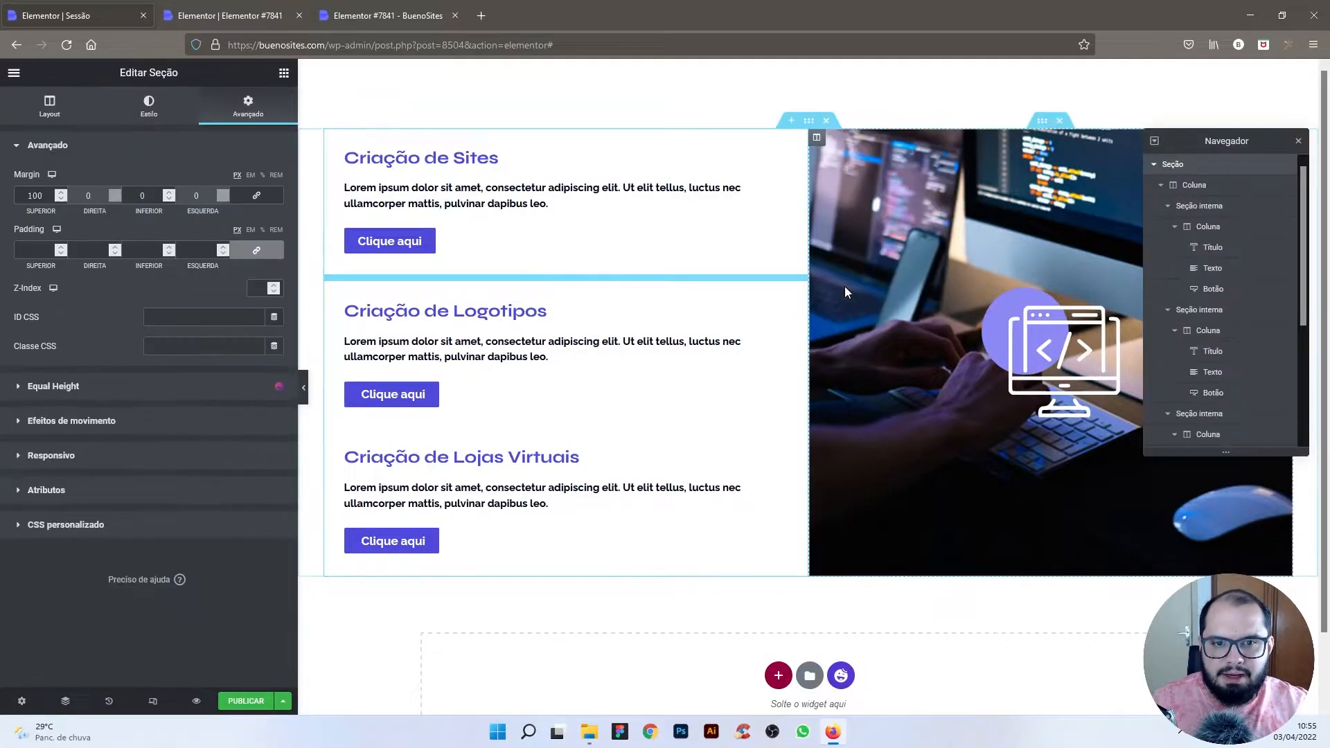
click(1171, 207)
click(1168, 206)
click(1168, 227)
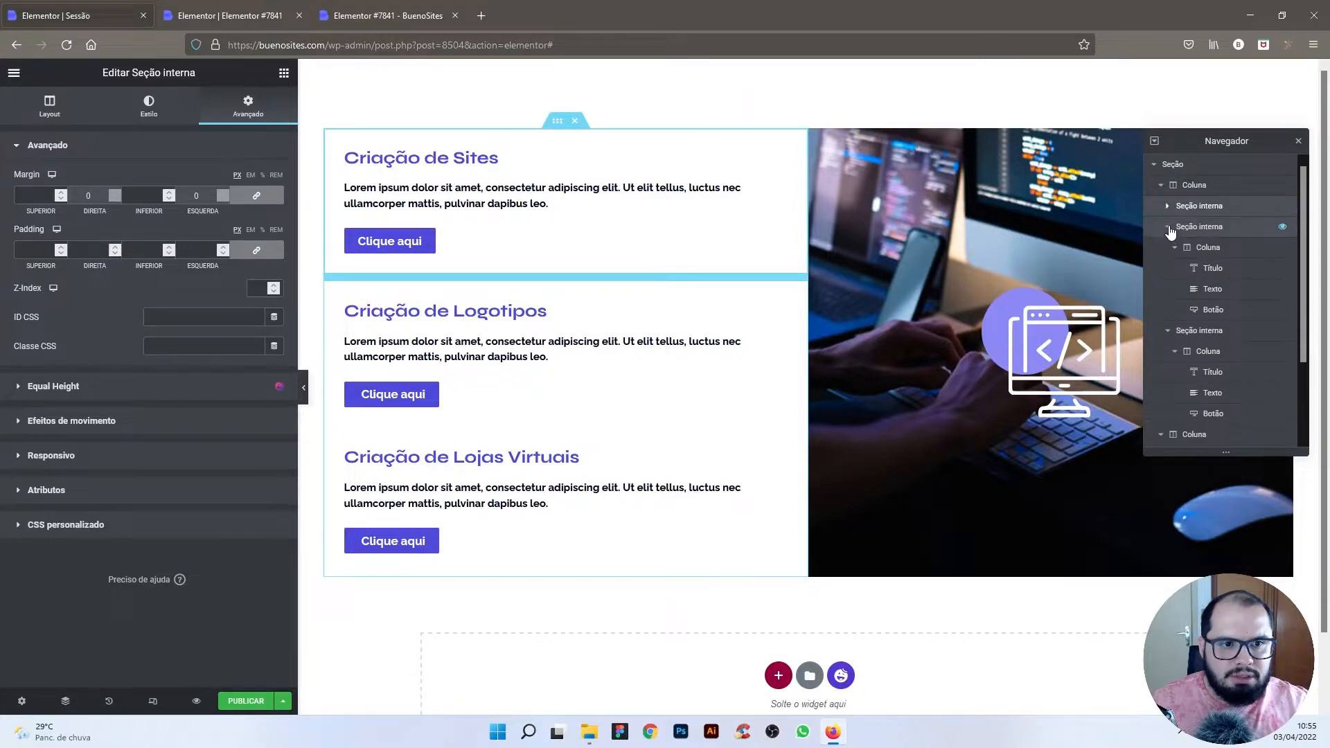
click(1168, 248)
Step: Collapse both columns in the Navigator and set the right margin of the first column to 40 px
click(1162, 269)
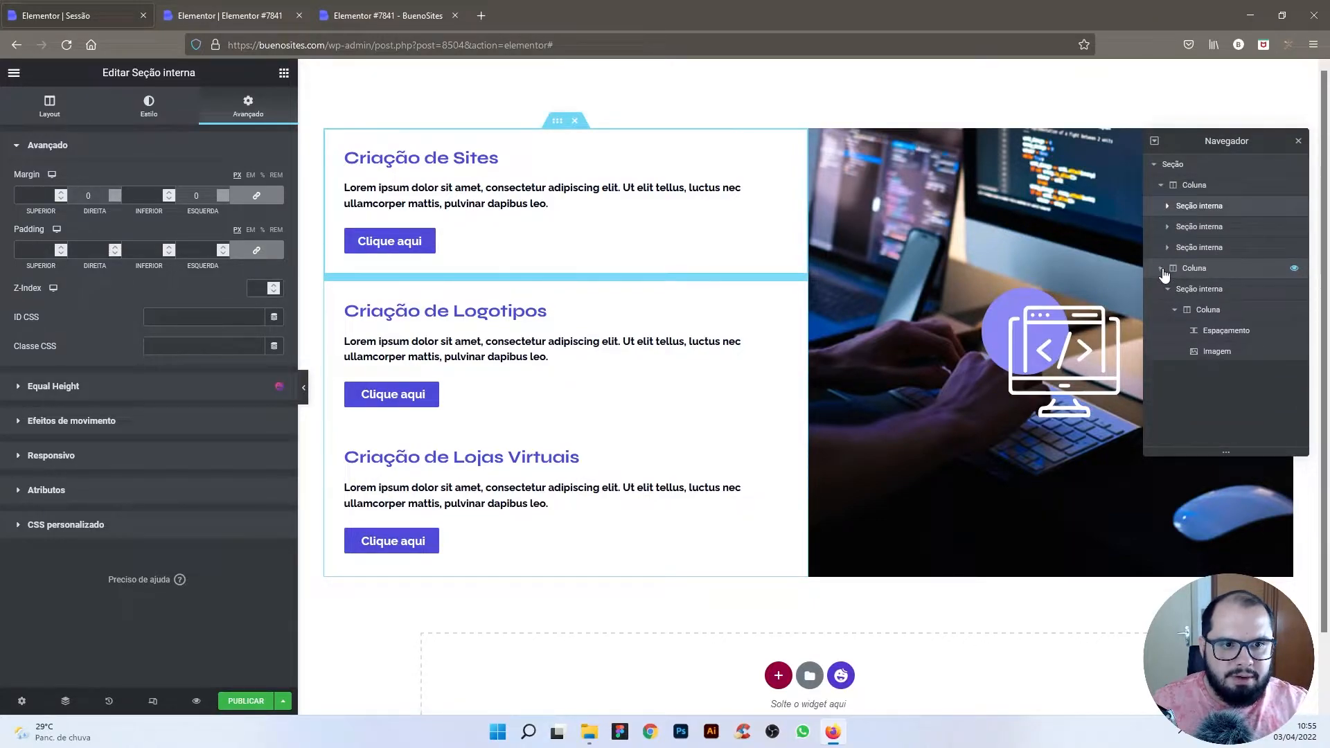
click(1162, 186)
drag(1215, 213, 1186, 193)
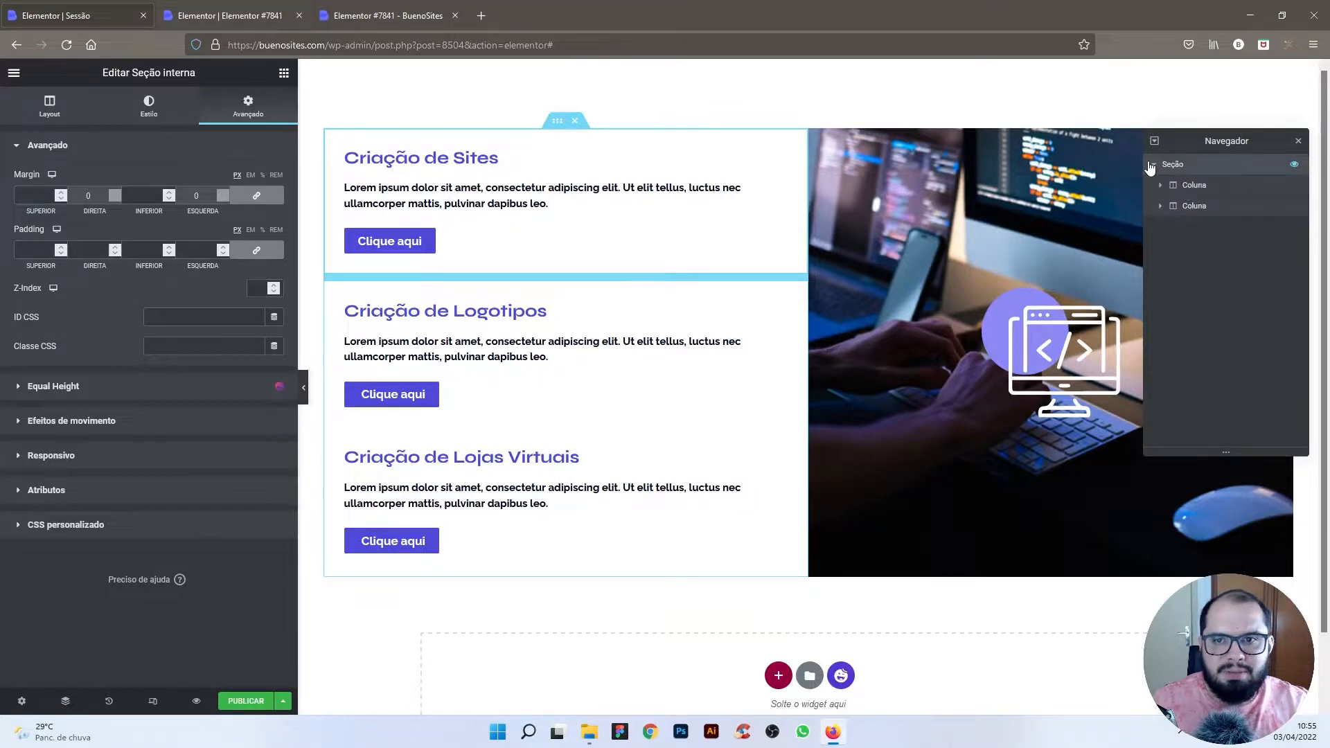
click(1197, 187)
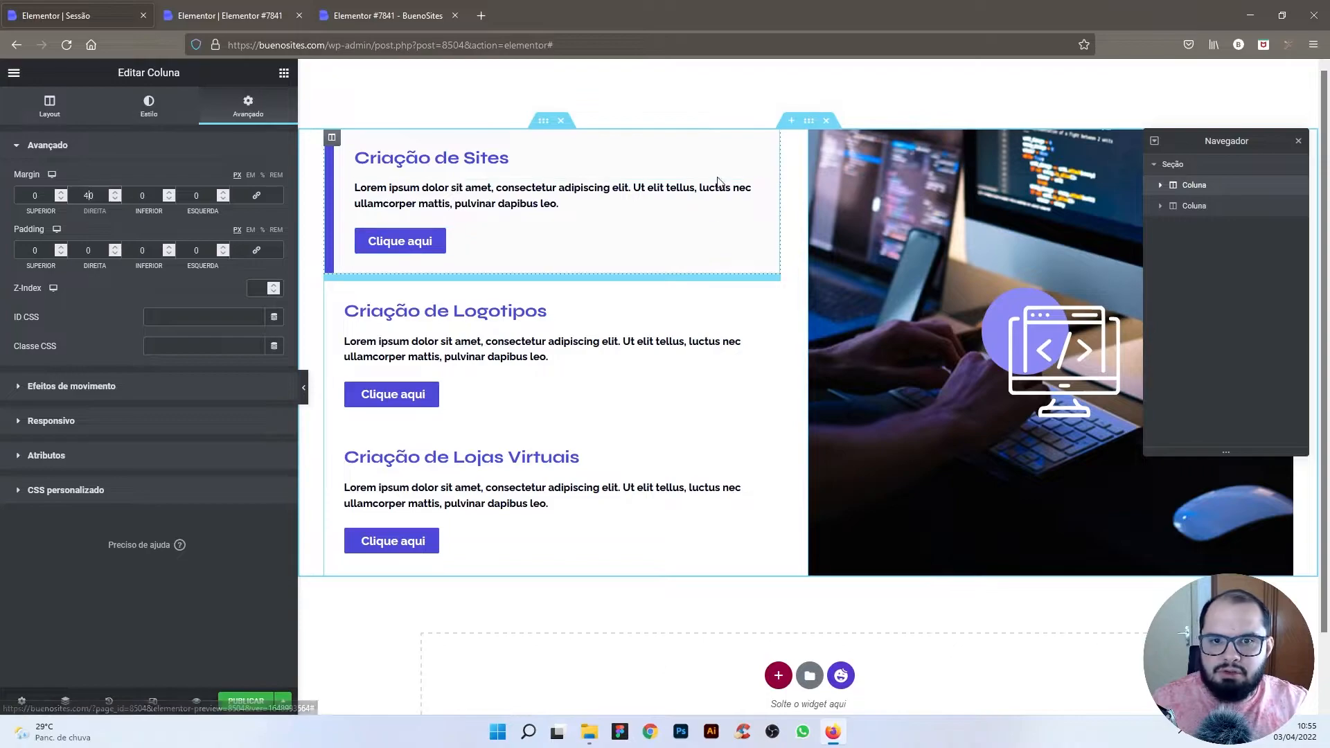
Step: Delete the Clique aqui button from each of the three service blocks
right_click(400, 242)
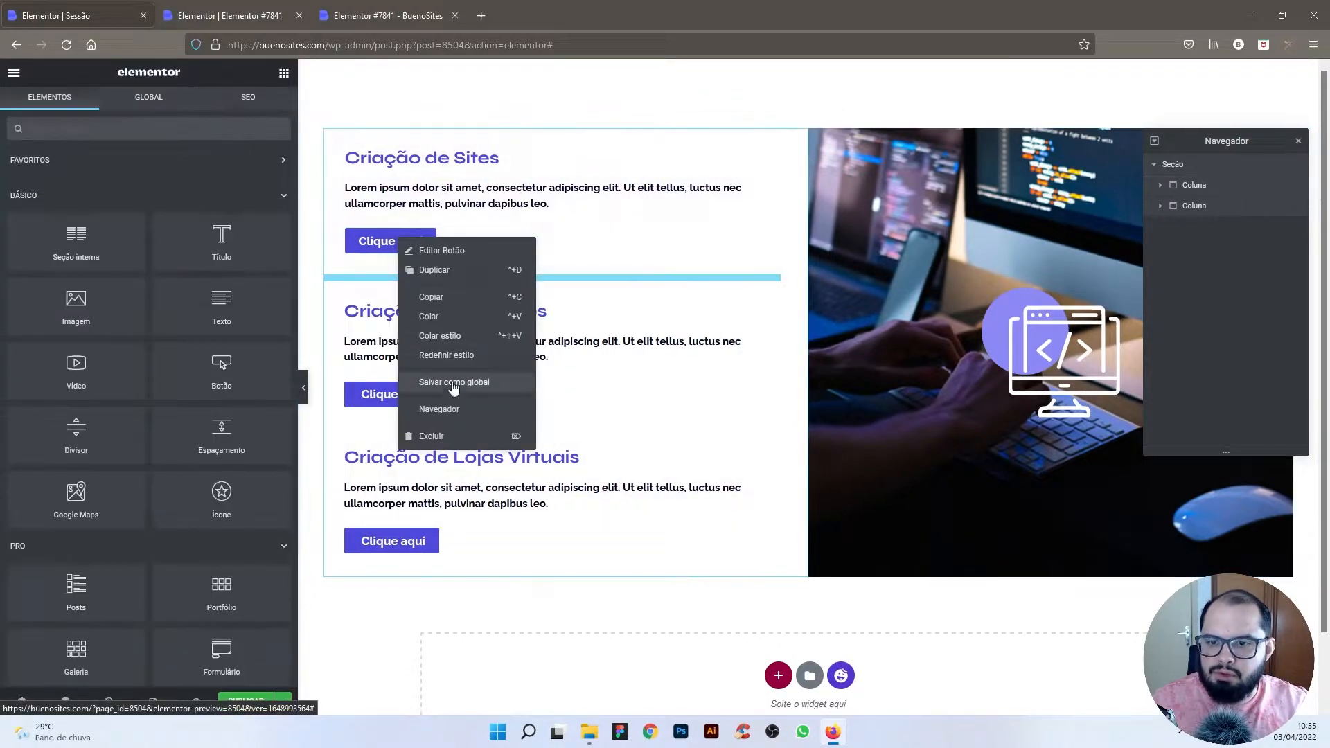
click(424, 434)
right_click(424, 360)
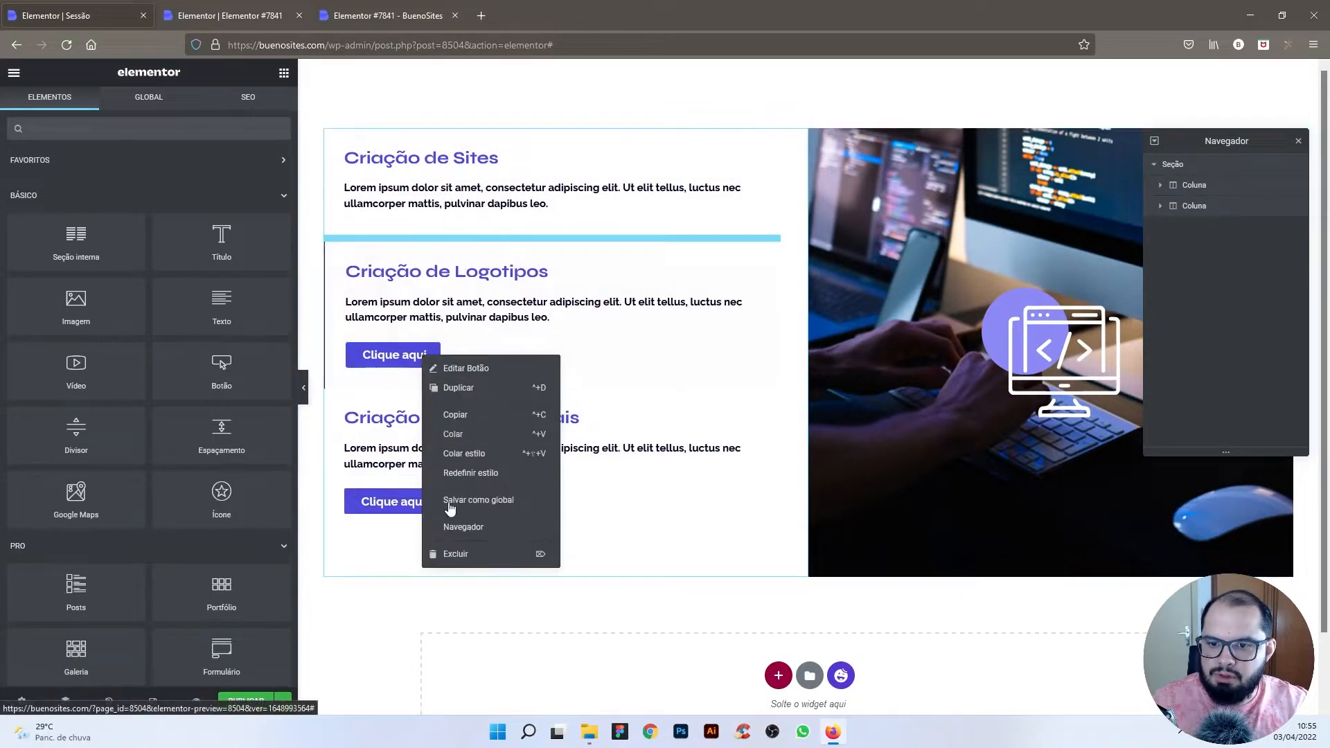
click(451, 555)
right_click(413, 470)
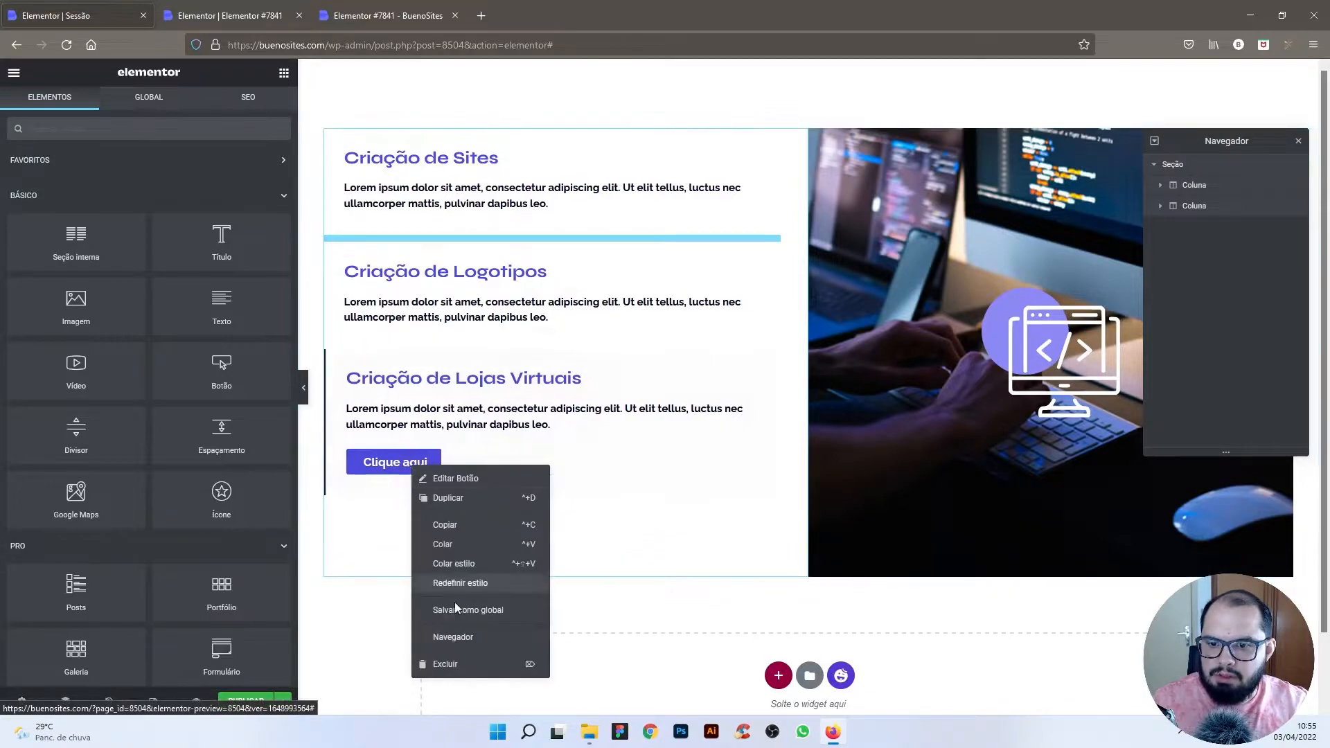
click(452, 664)
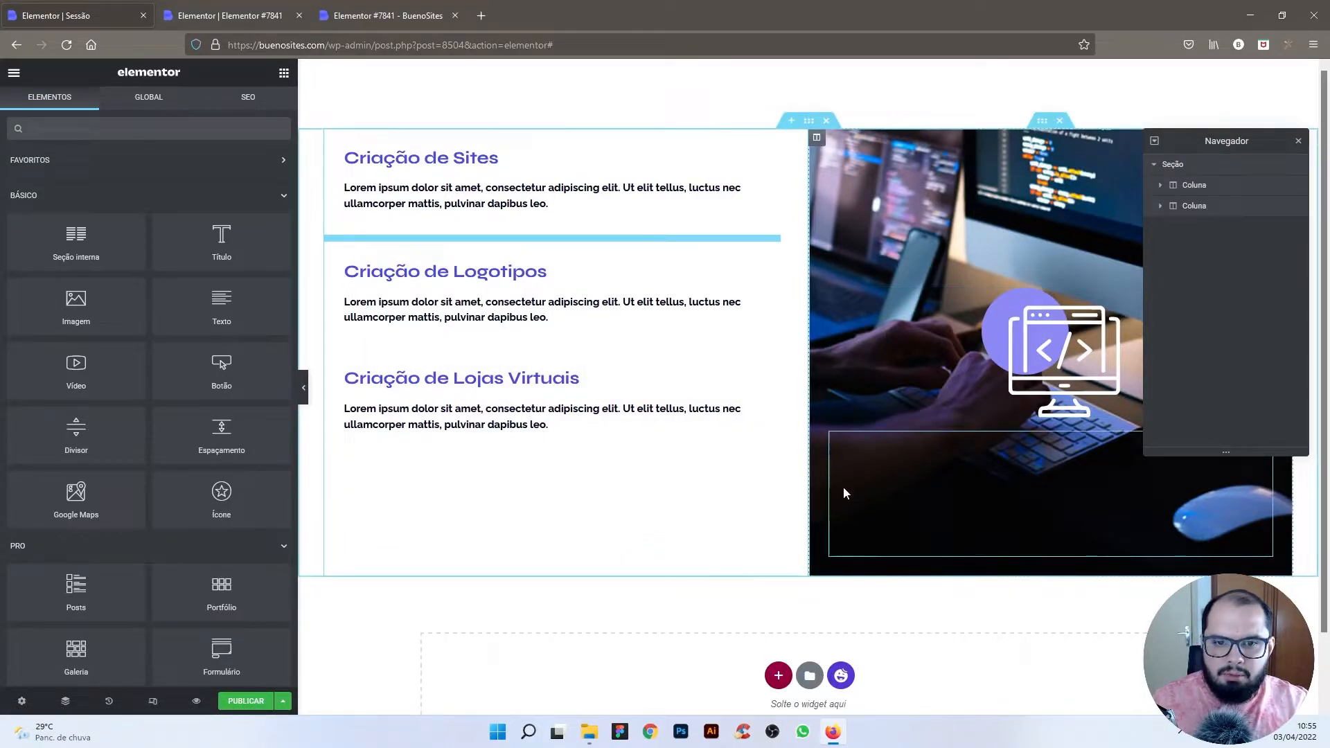
Step: Reduce the spacer below the icon image to about 102 px and the spacer above it to 100 px
click(842, 487)
drag(76, 200, 47, 199)
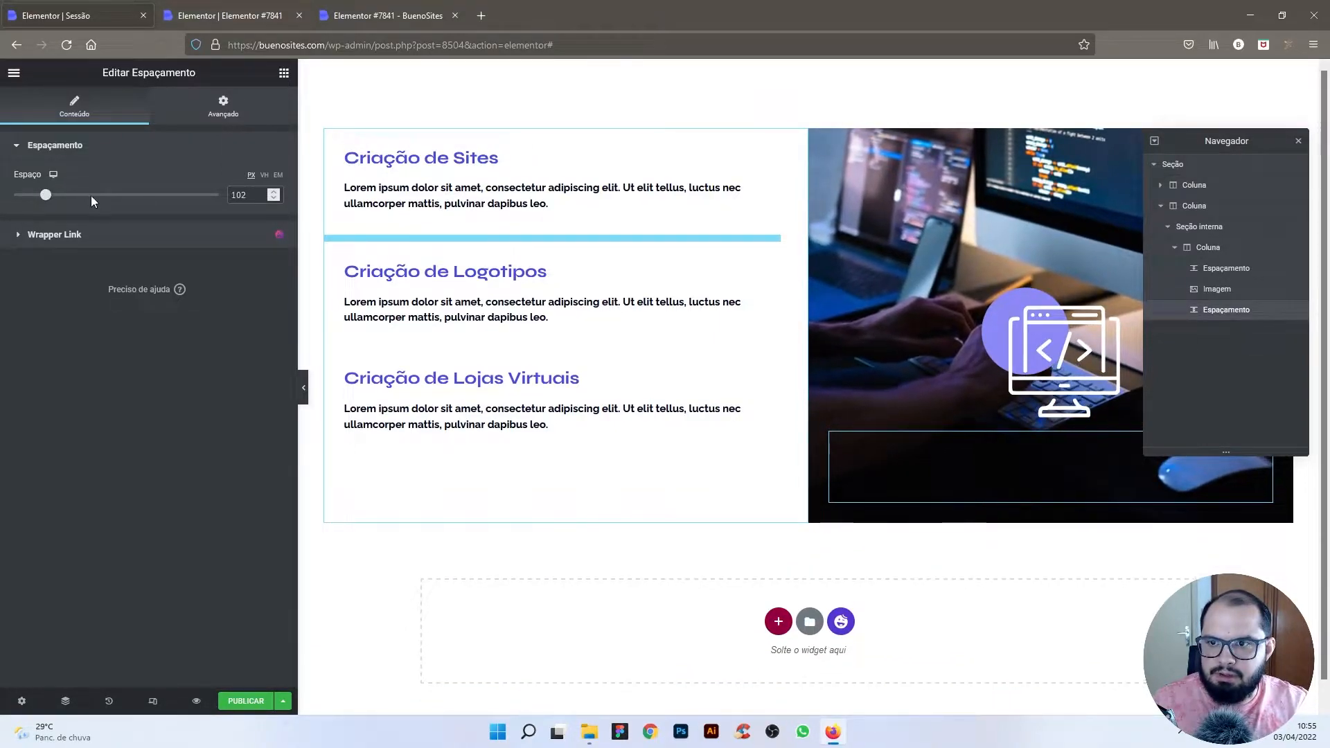
click(866, 232)
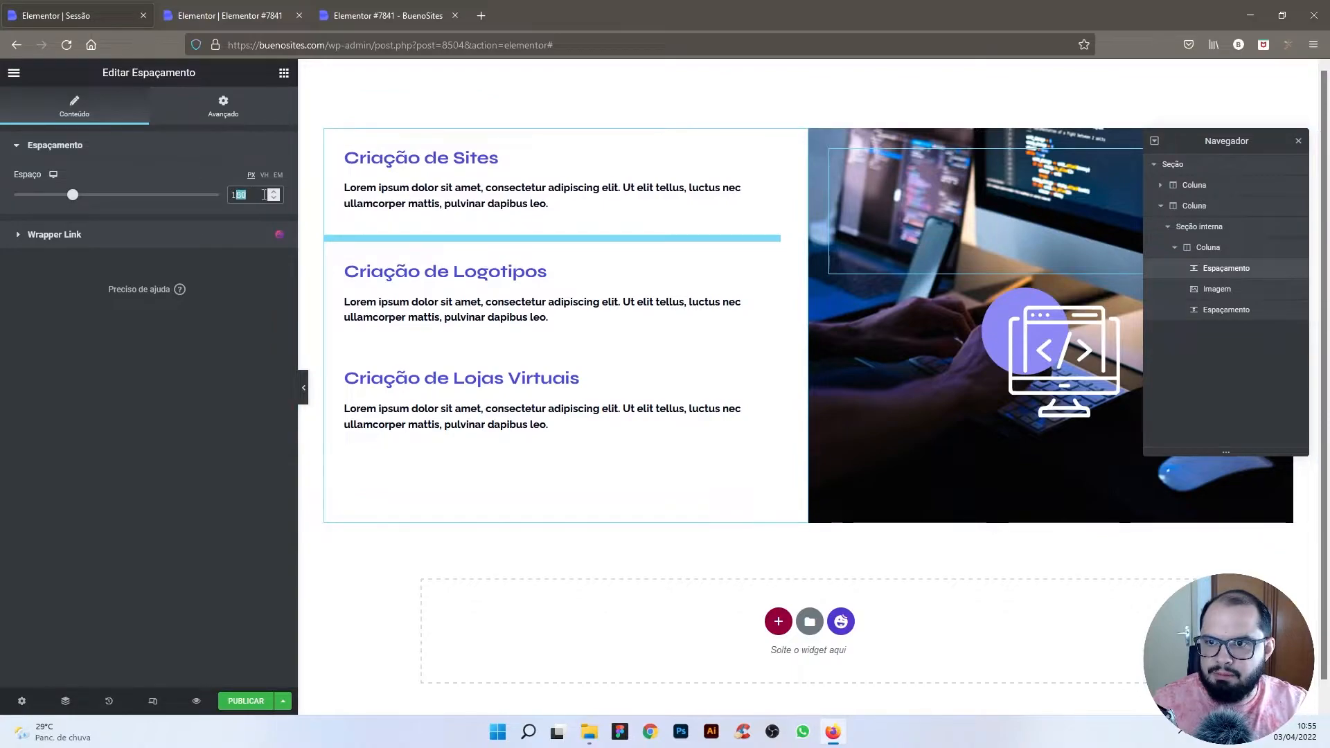
text(00)
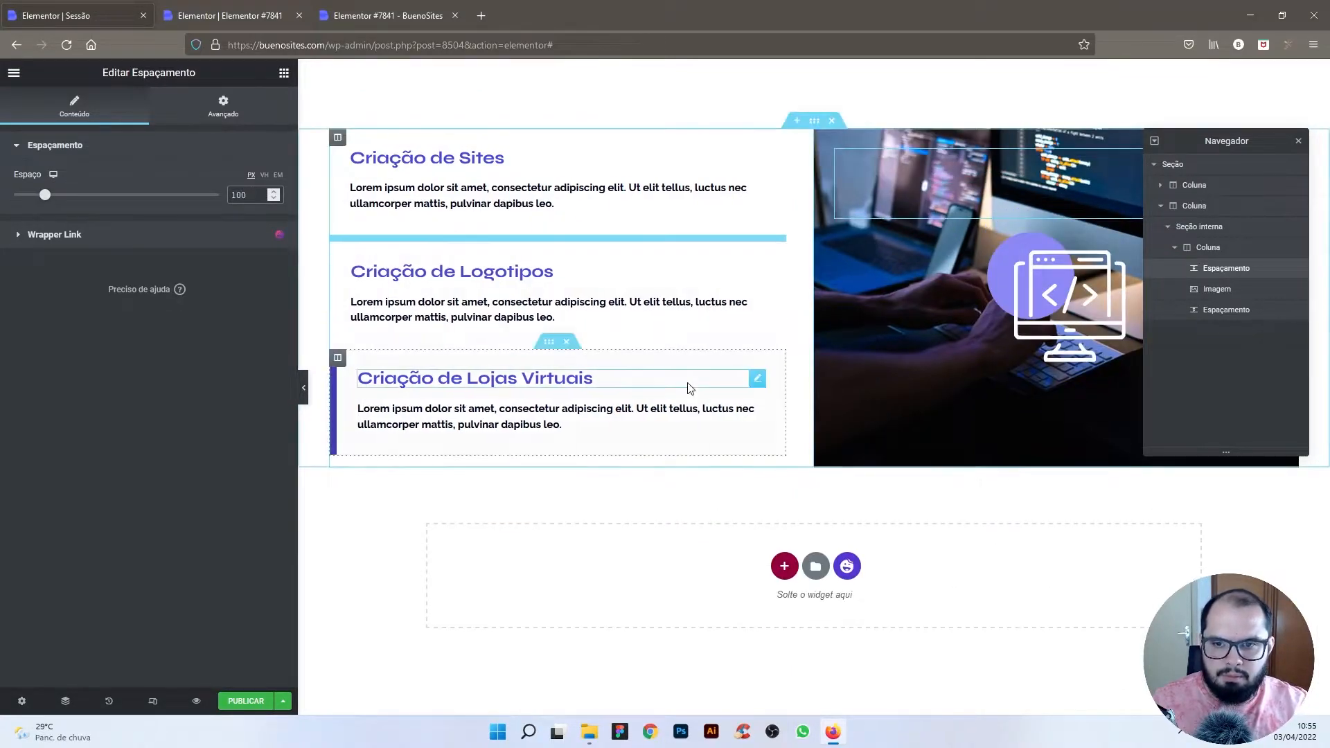
Step: Reduce the upper spacer slightly further and set the space of the spacer below the icon image to 95 px
text(102)
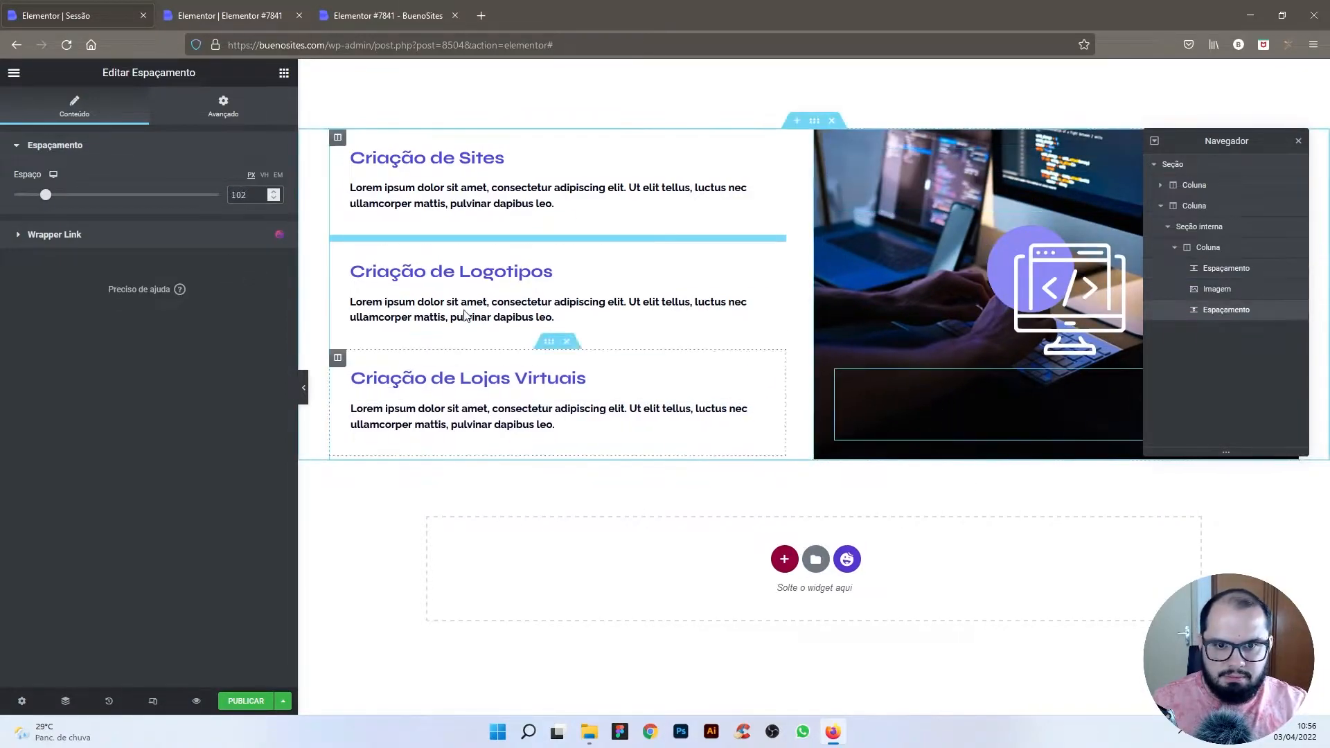
text(90)
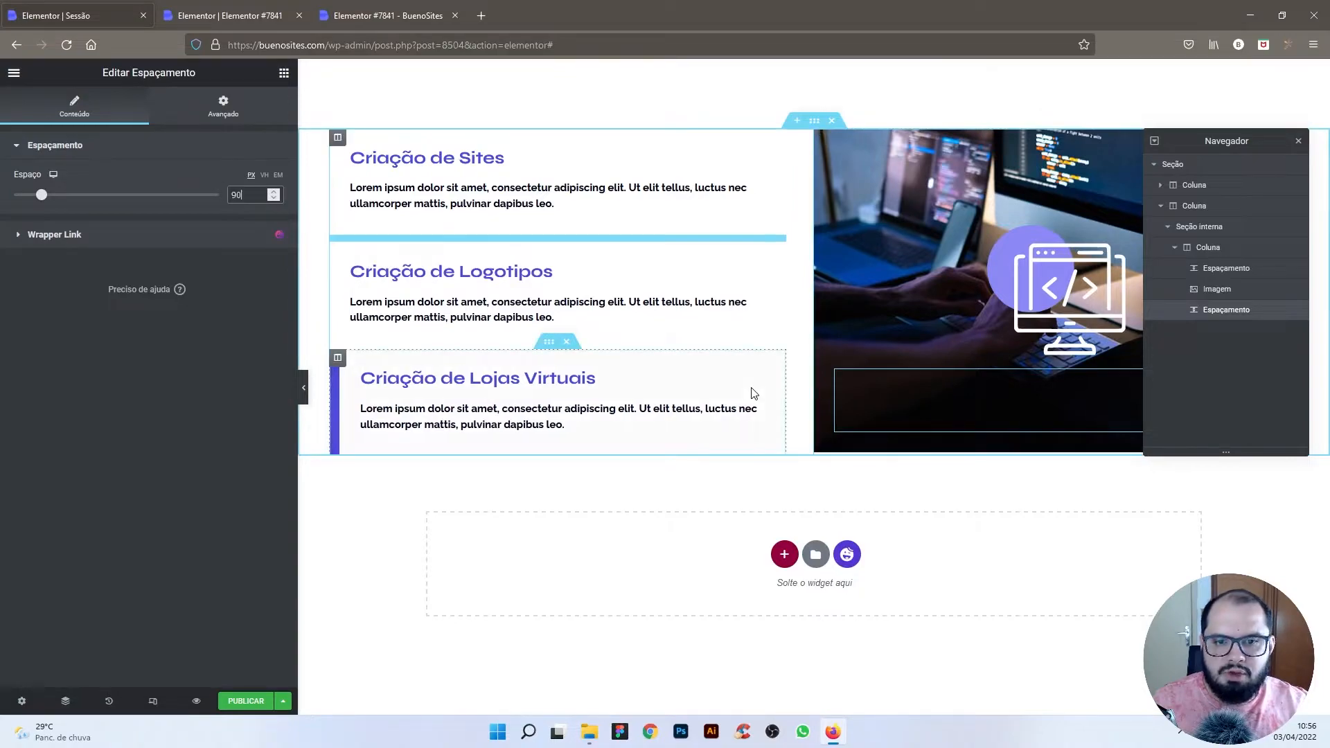
click(271, 192)
click(270, 191)
click(270, 192)
click(273, 191)
click(274, 191)
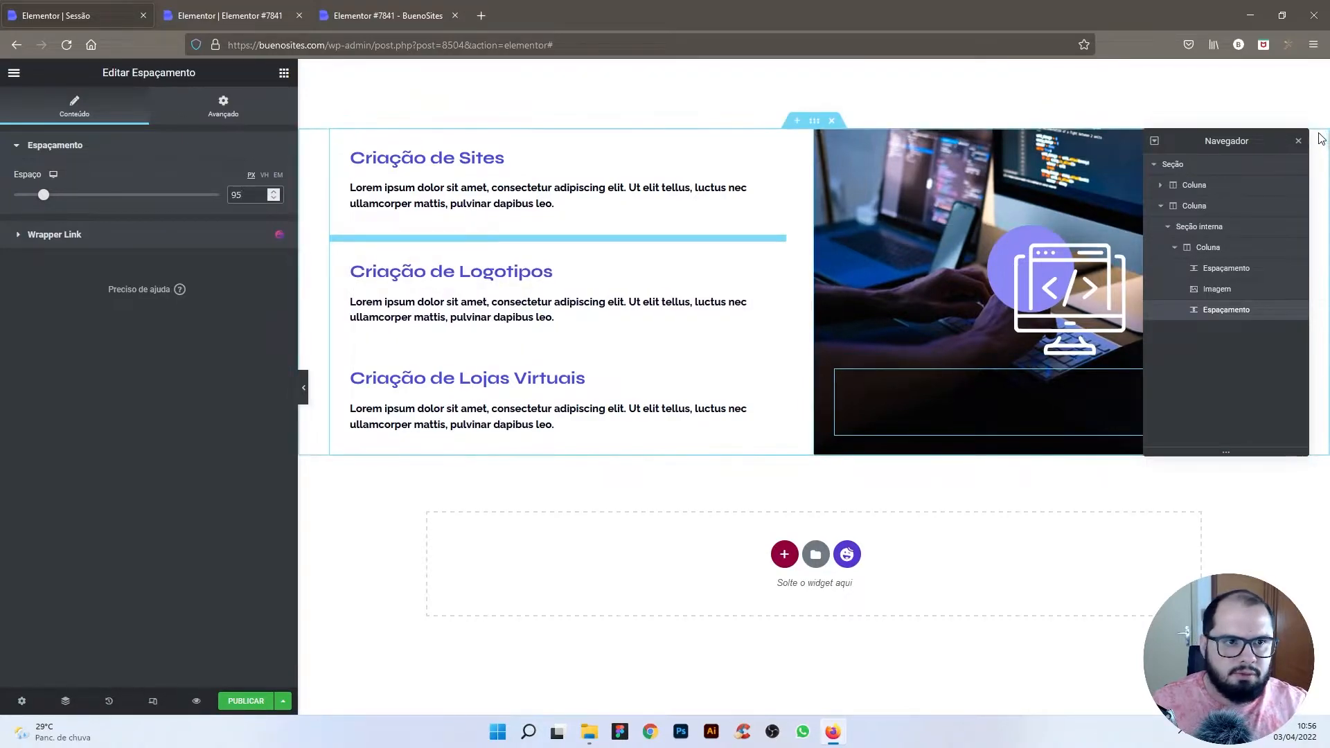
Step: Close the Navigator and reduce the width of the icon image to 150 px
click(1299, 140)
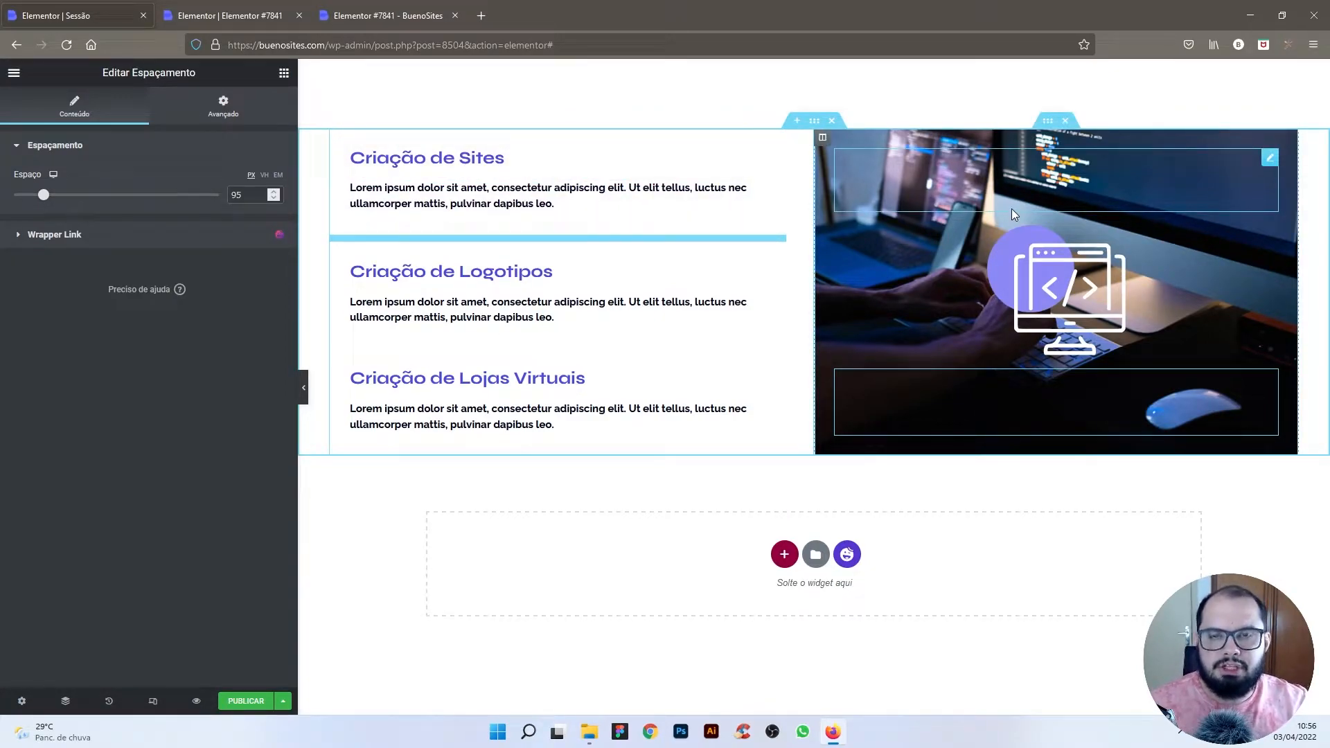
click(1054, 271)
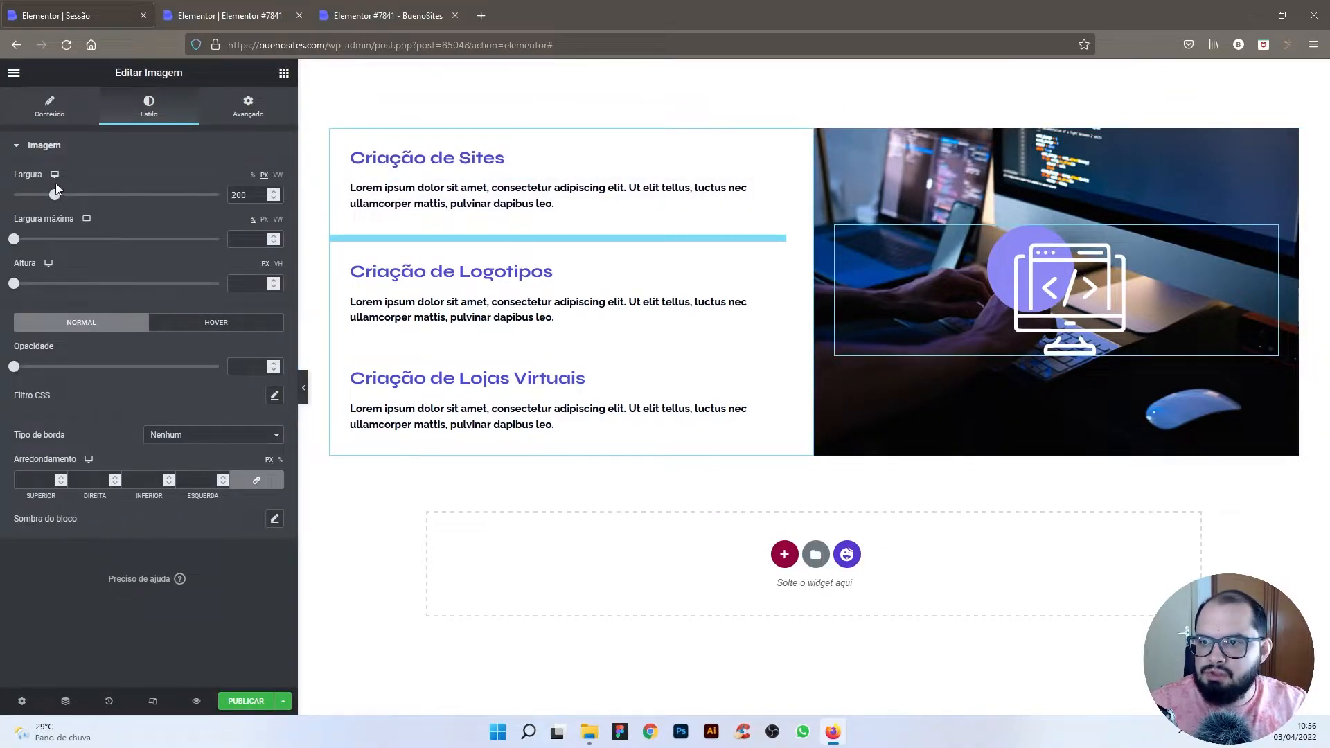
drag(53, 197, 43, 197)
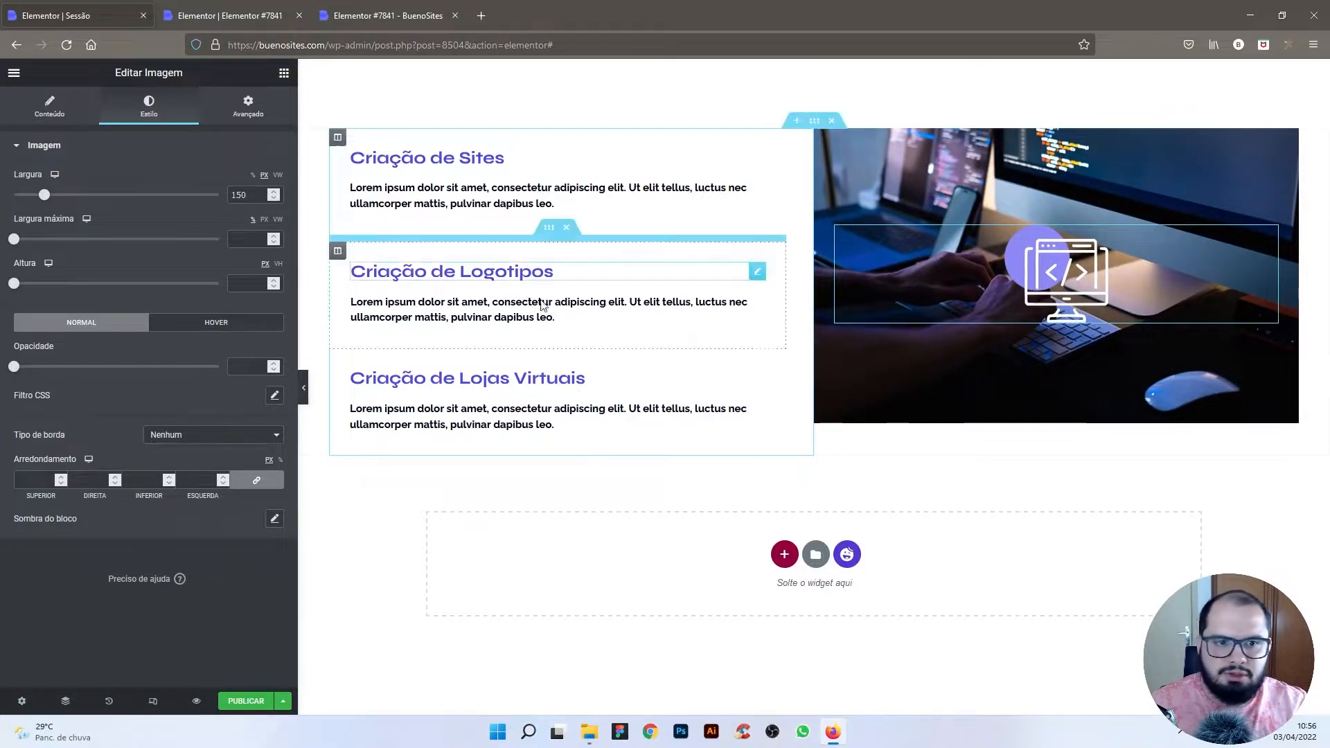
Step: Set the spacers above and below the icon image to 115 px each, and preview the section without the editor panel
click(953, 398)
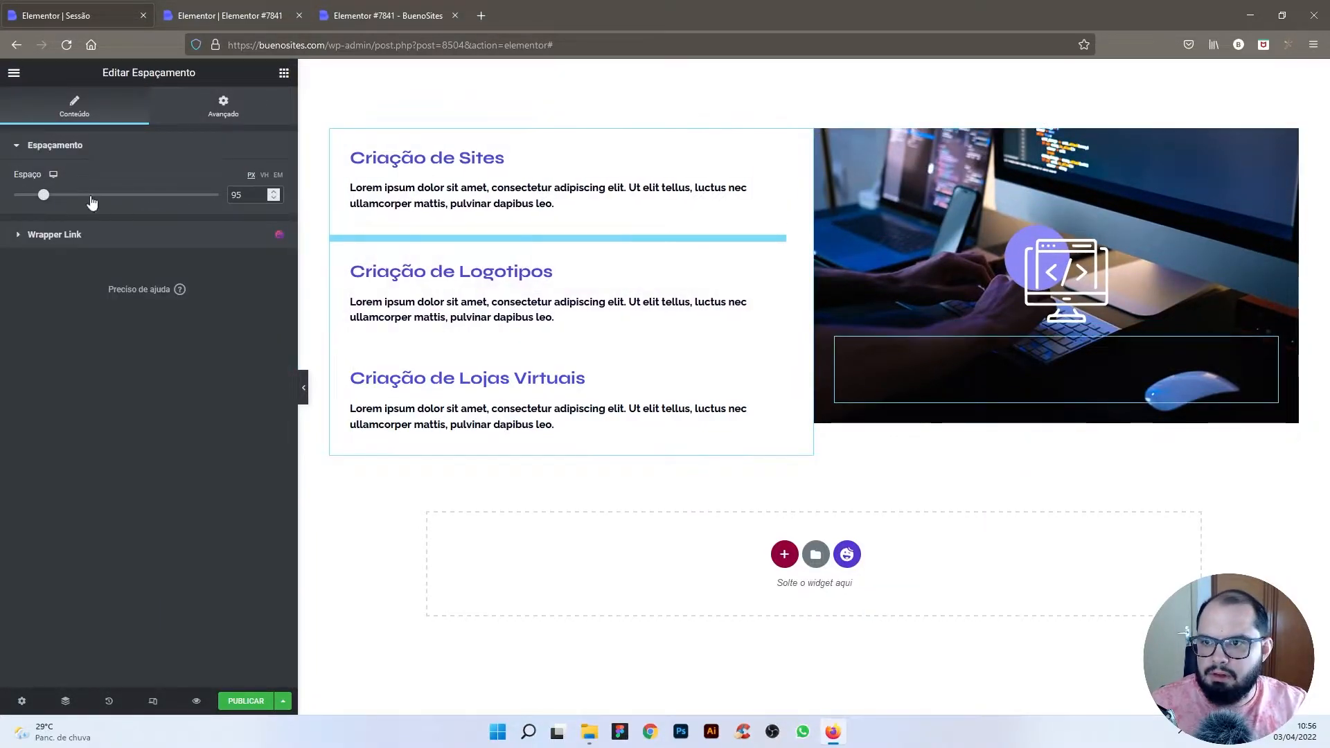
drag(46, 201, 53, 201)
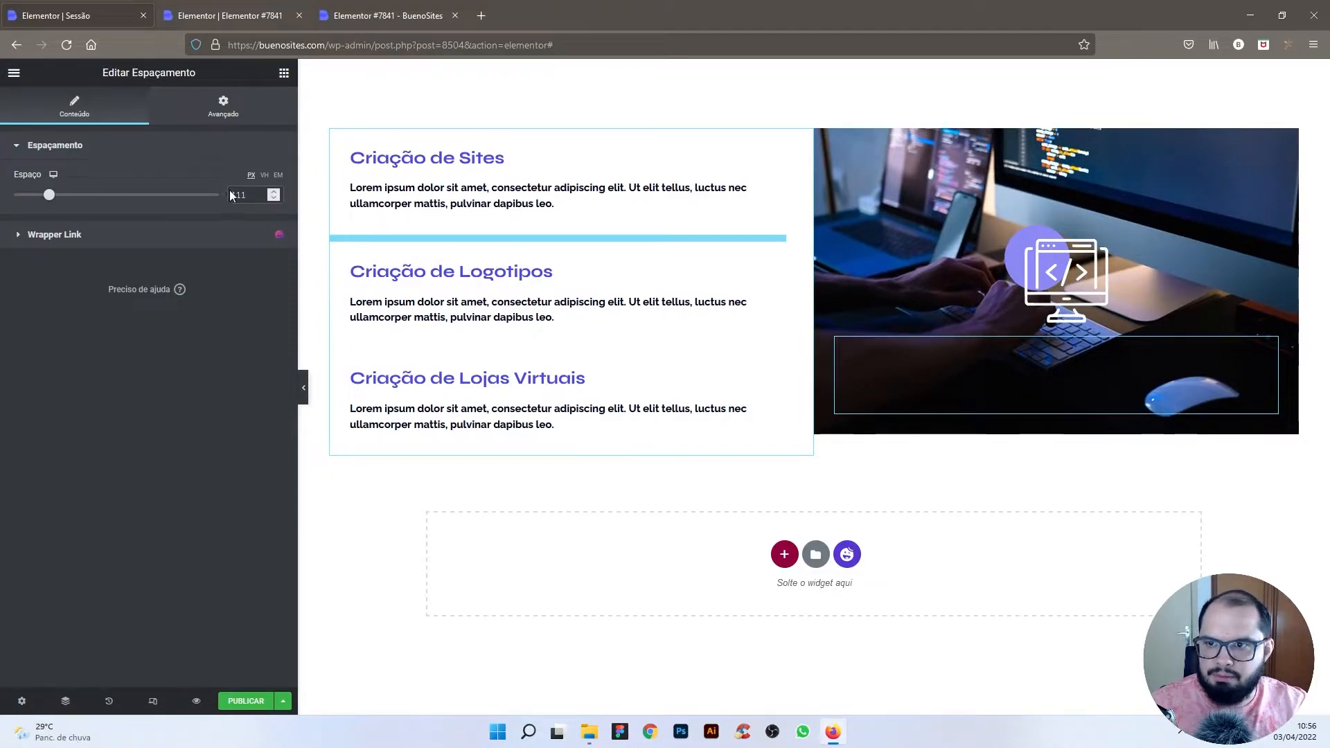
click(275, 194)
click(274, 193)
click(275, 193)
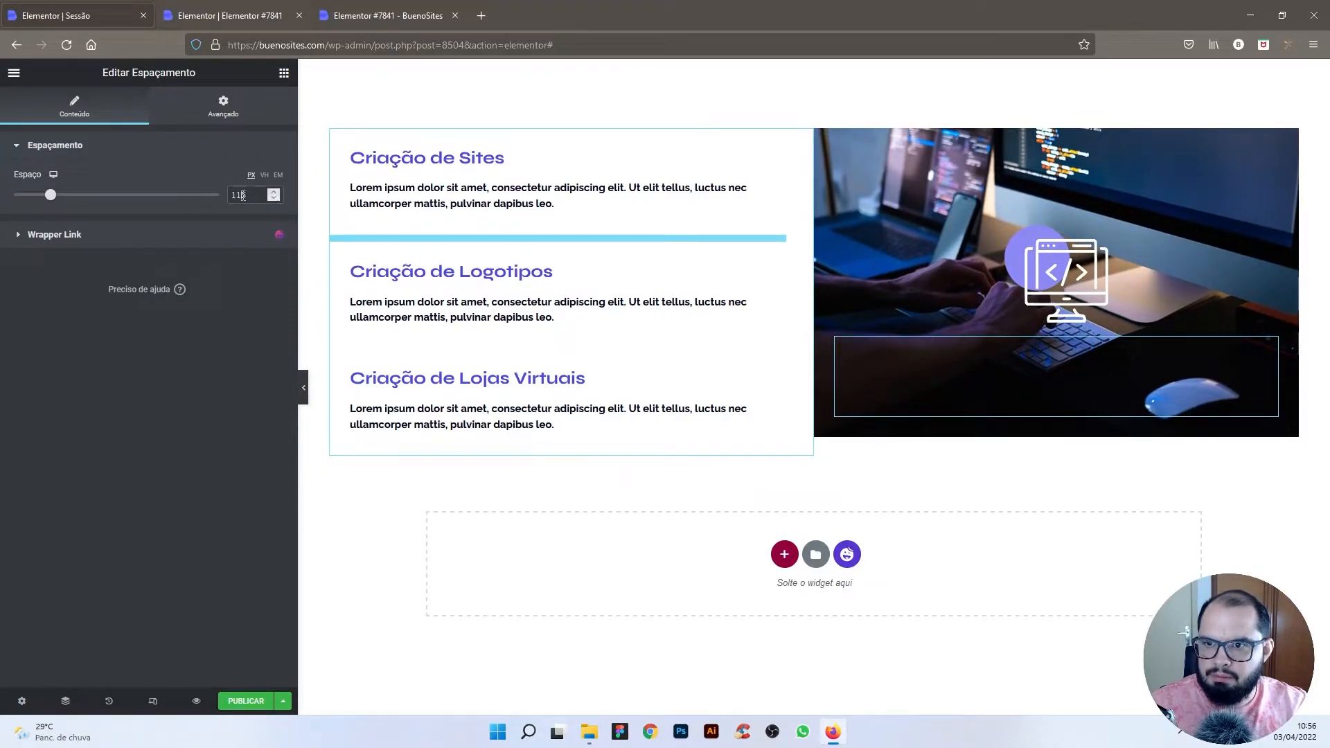
click(915, 177)
drag(252, 195, 212, 198)
text(115)
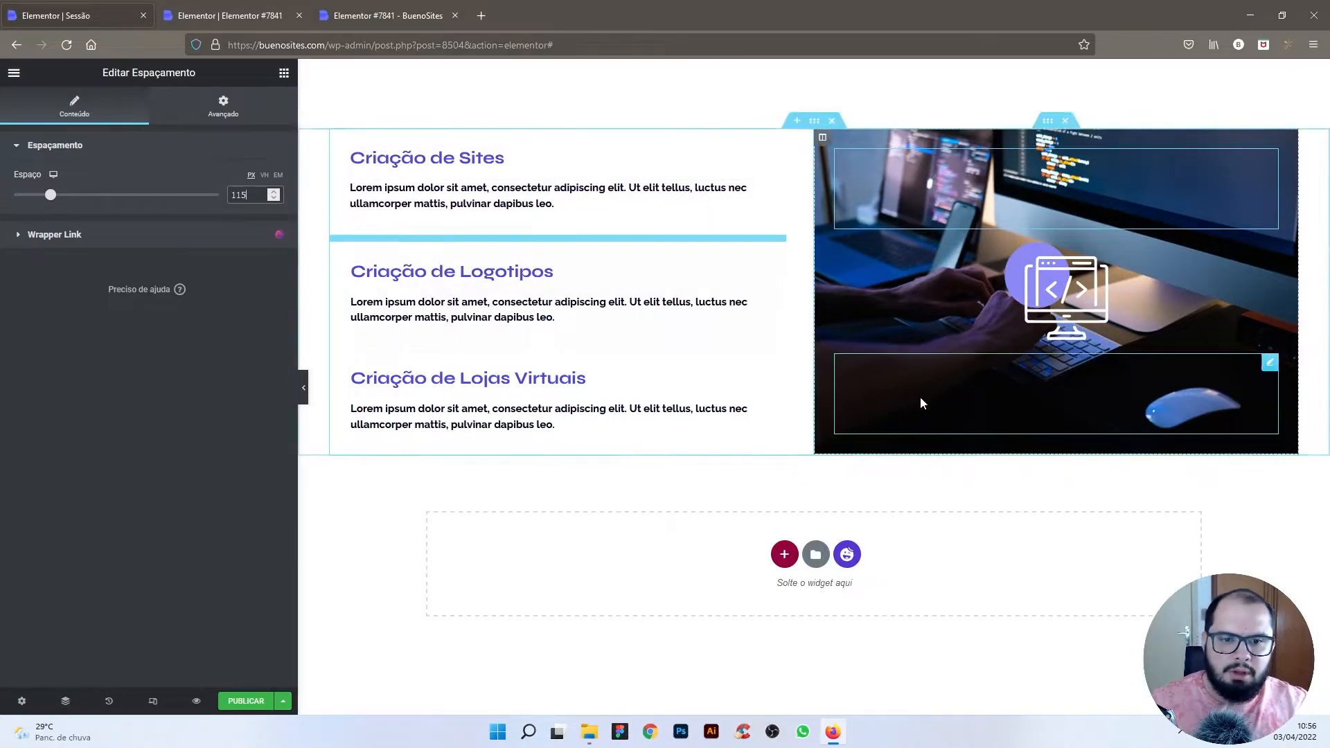
click(306, 386)
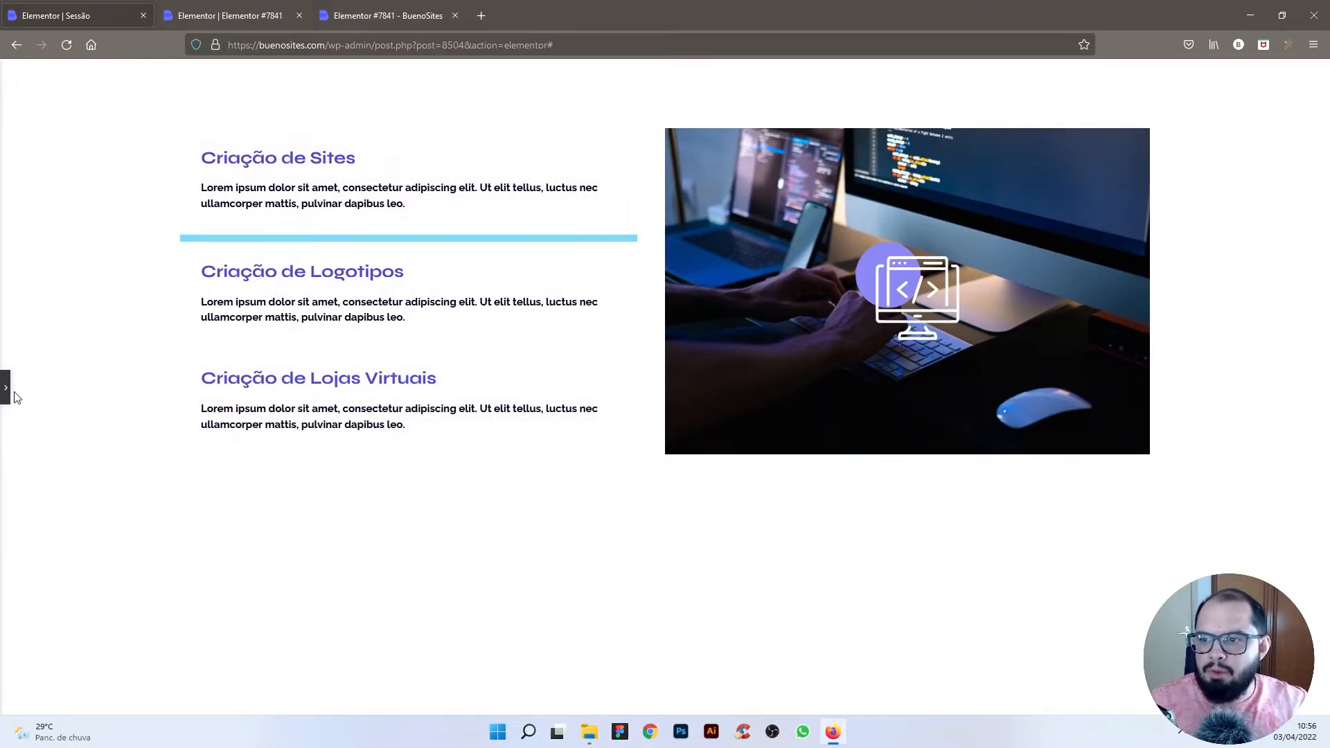
click(8, 388)
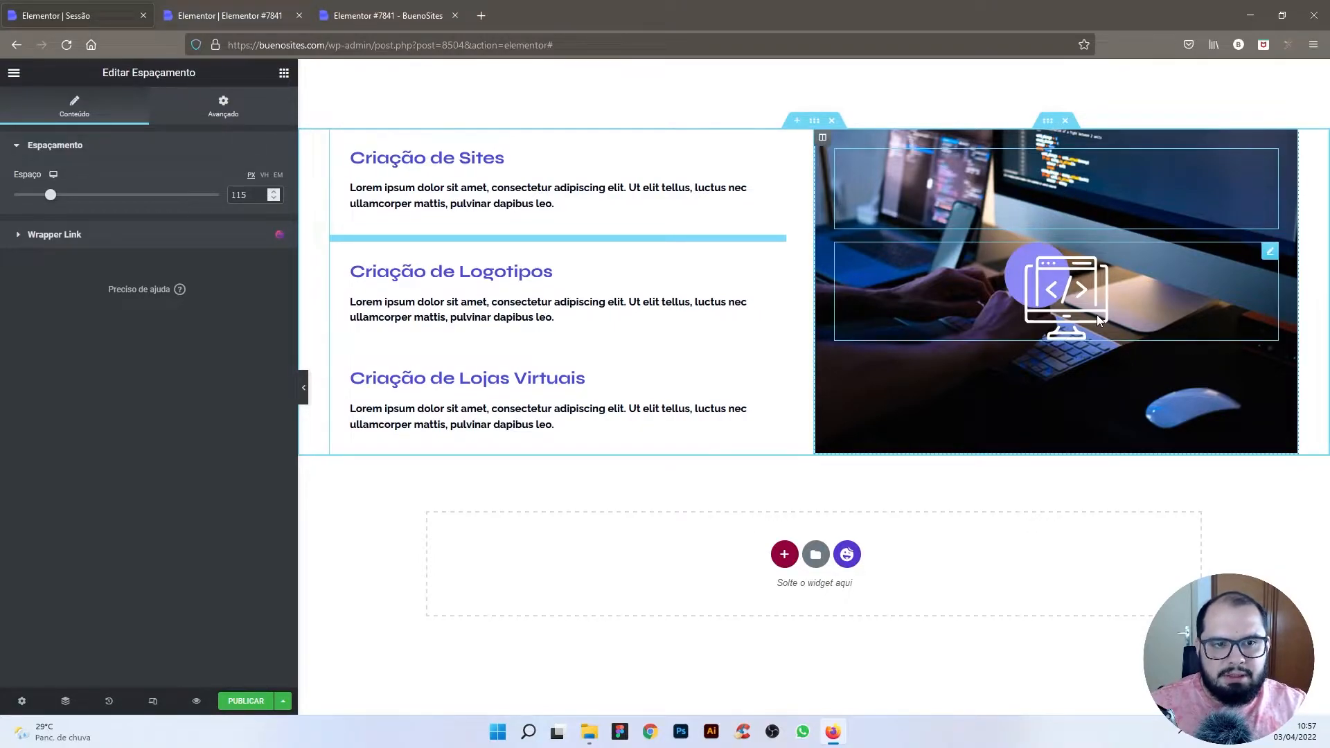
Step: Duplicate the inner section with the icon and background image twice, giving three stacked copies in the second column
right_click(1048, 132)
click(1080, 158)
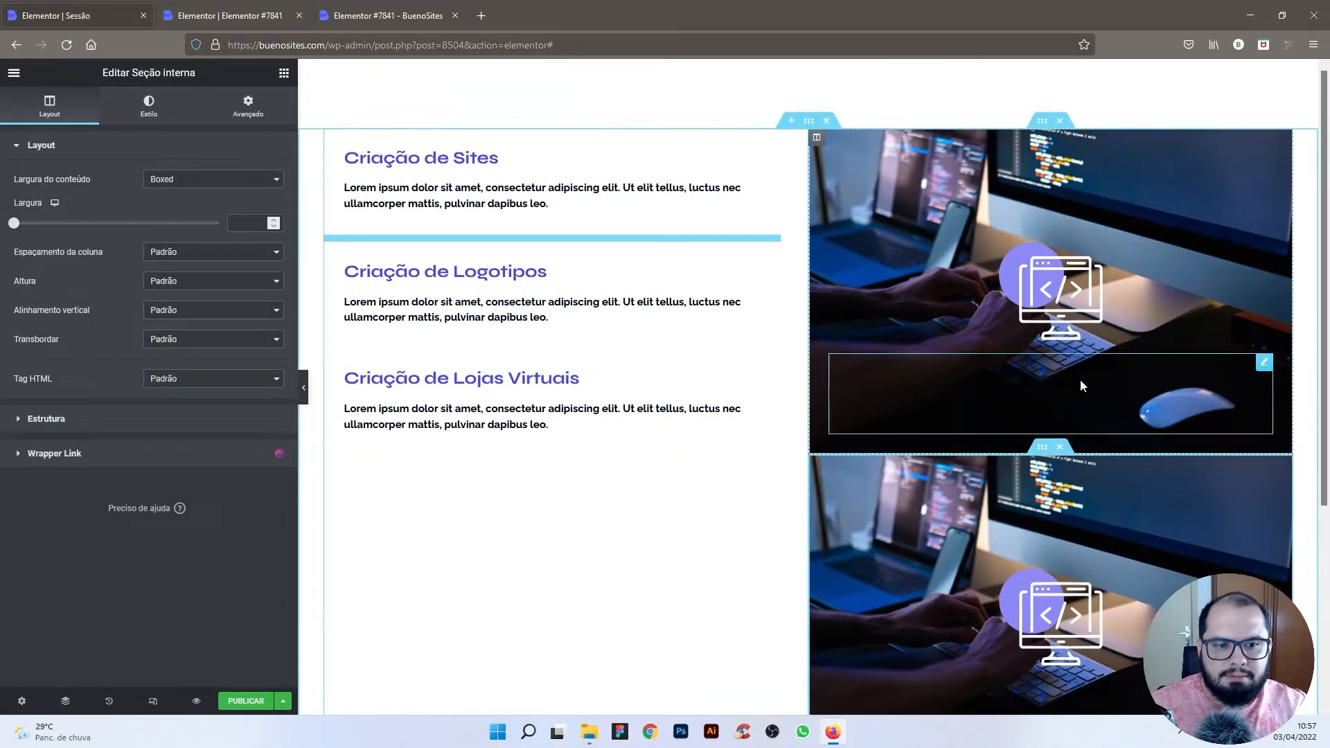
scroll(1080, 381, down, 4)
right_click(1044, 167)
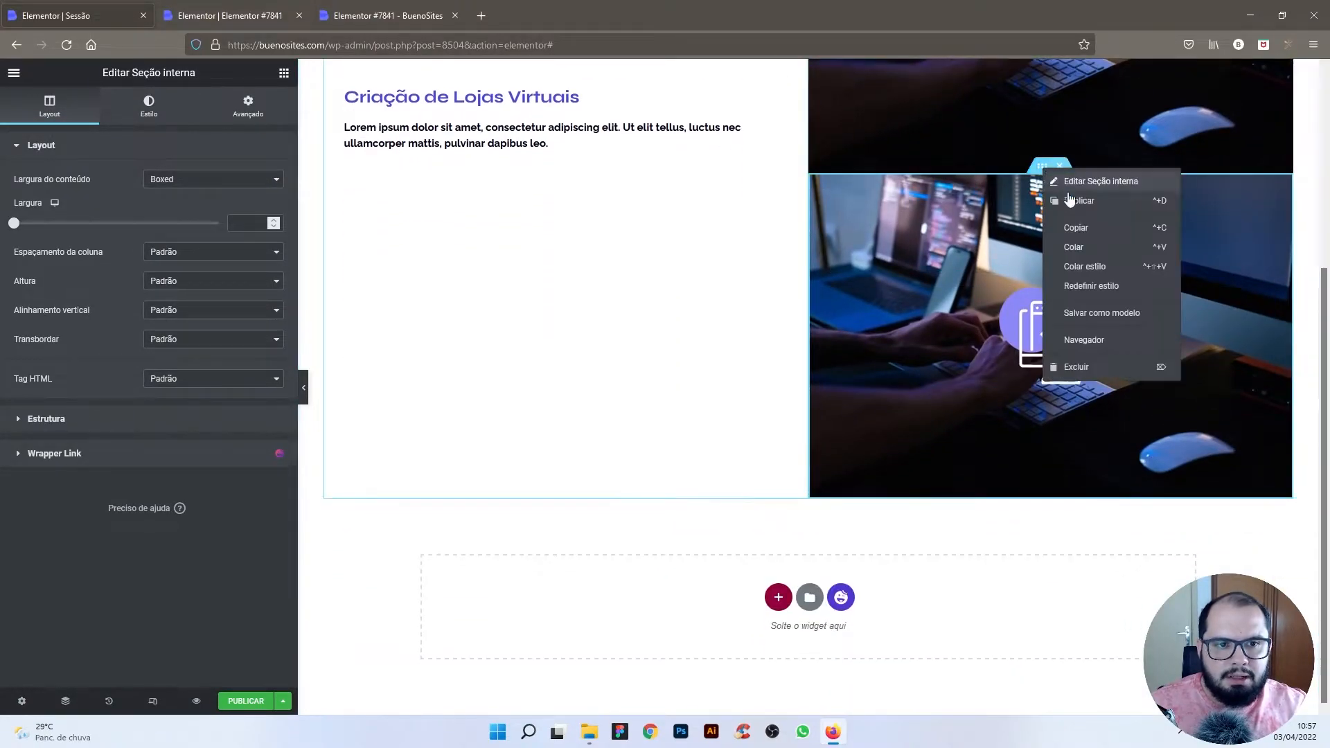
click(1067, 199)
Step: Replace the icon image in the second inner section with the pen-tool icon with the purple circle from the media library
scroll(1030, 525, up, 3)
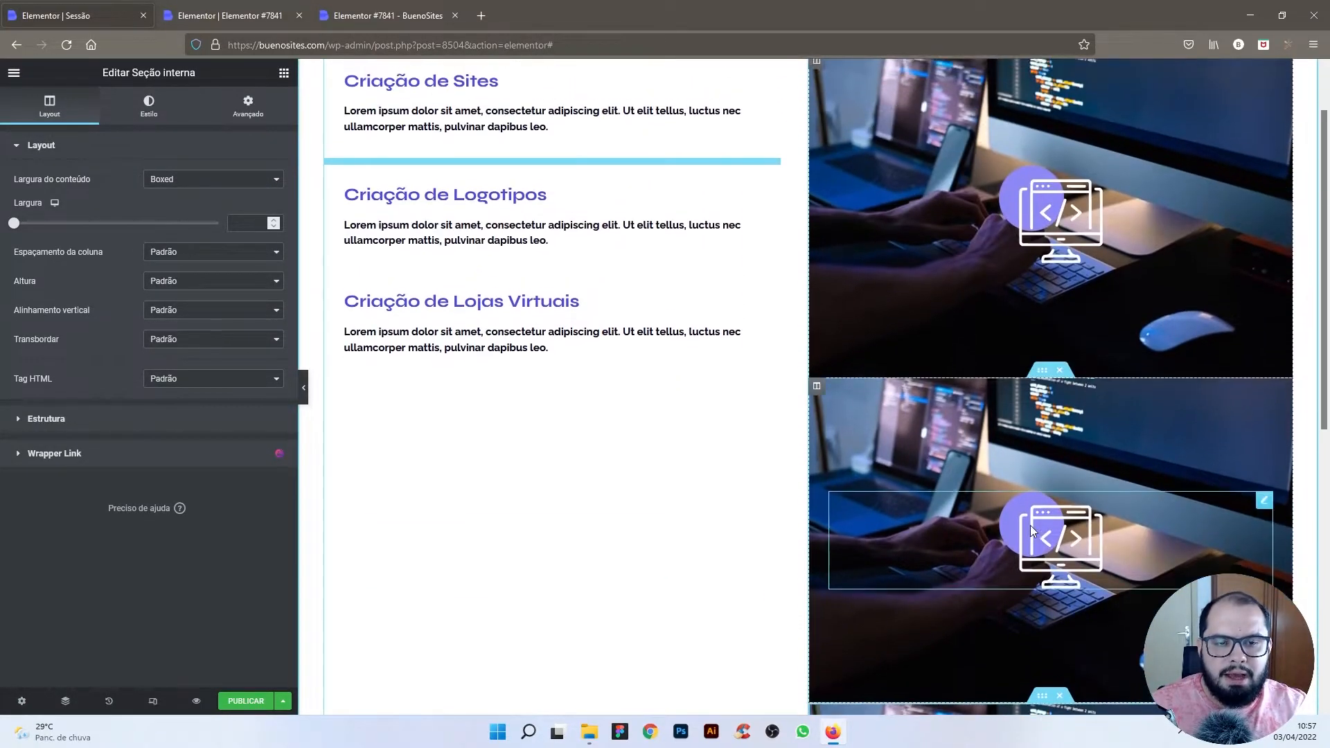
scroll(1029, 525, up, 1)
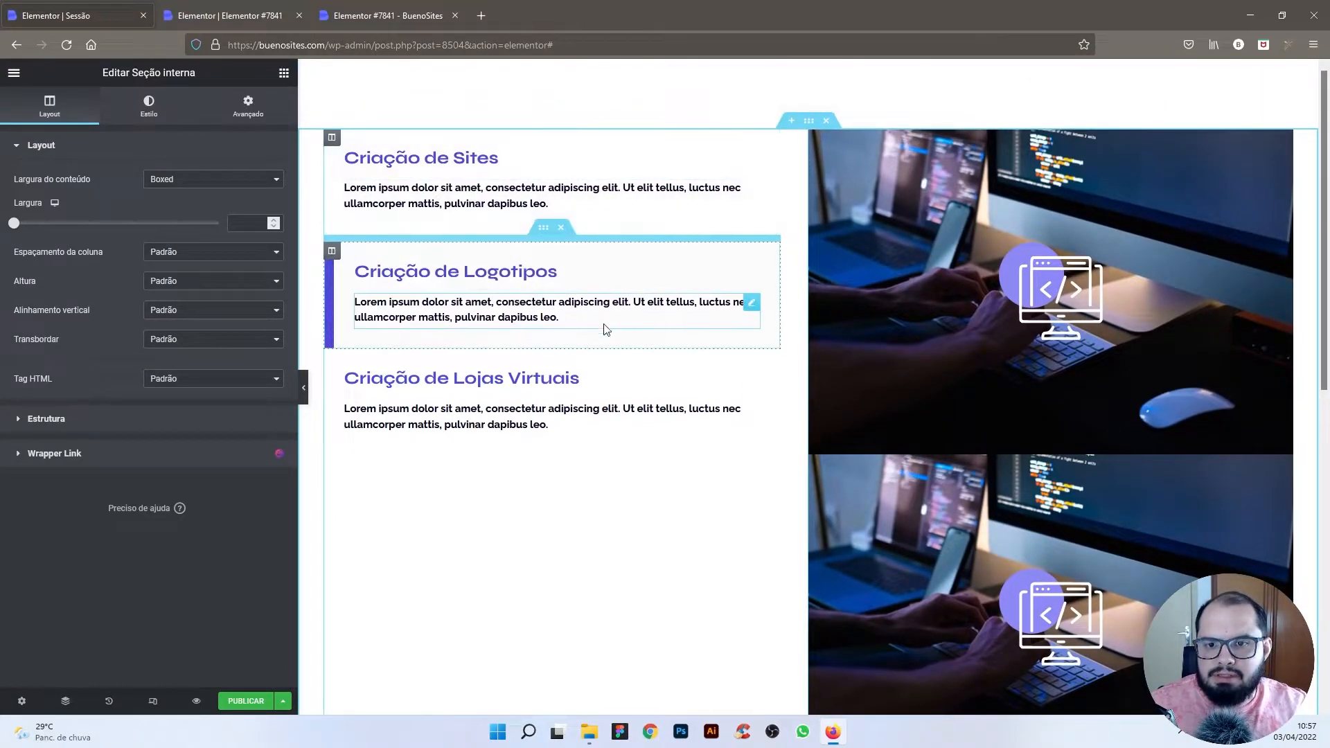
scroll(923, 324, down, 3)
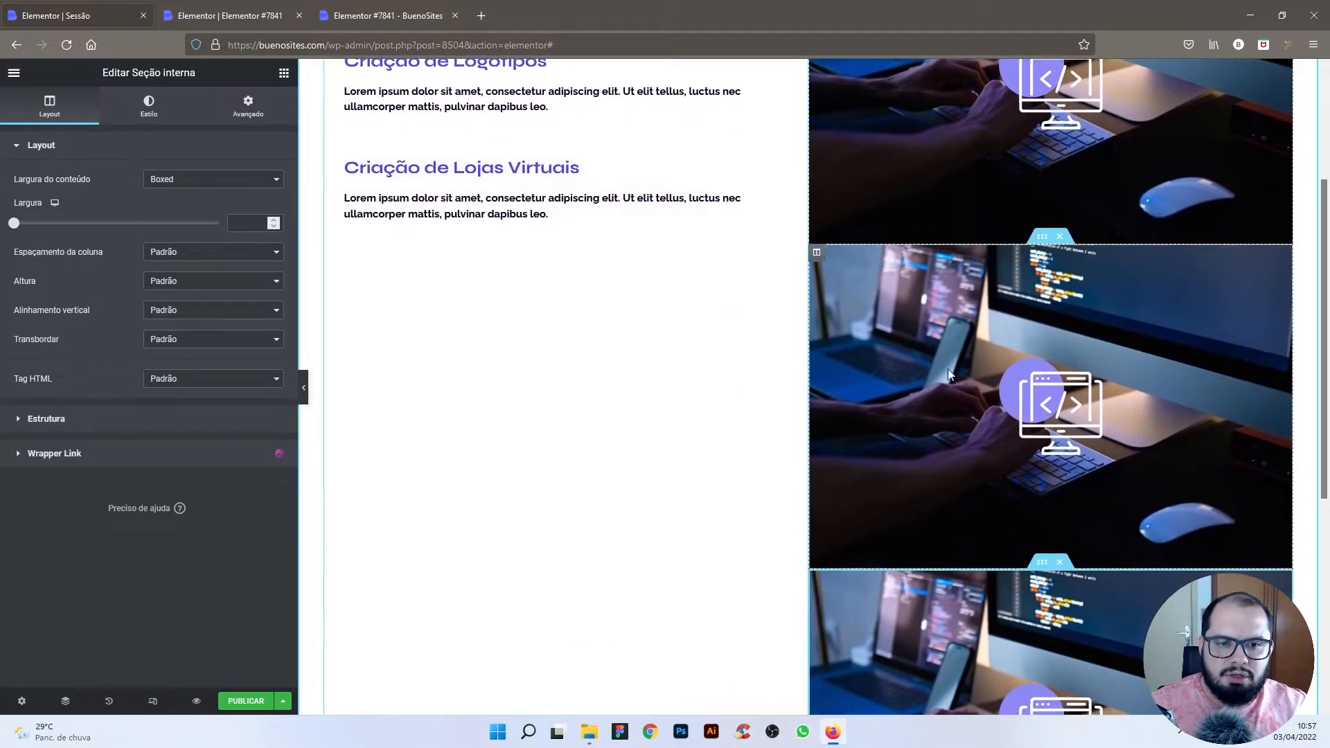
scroll(1028, 592, up, 3)
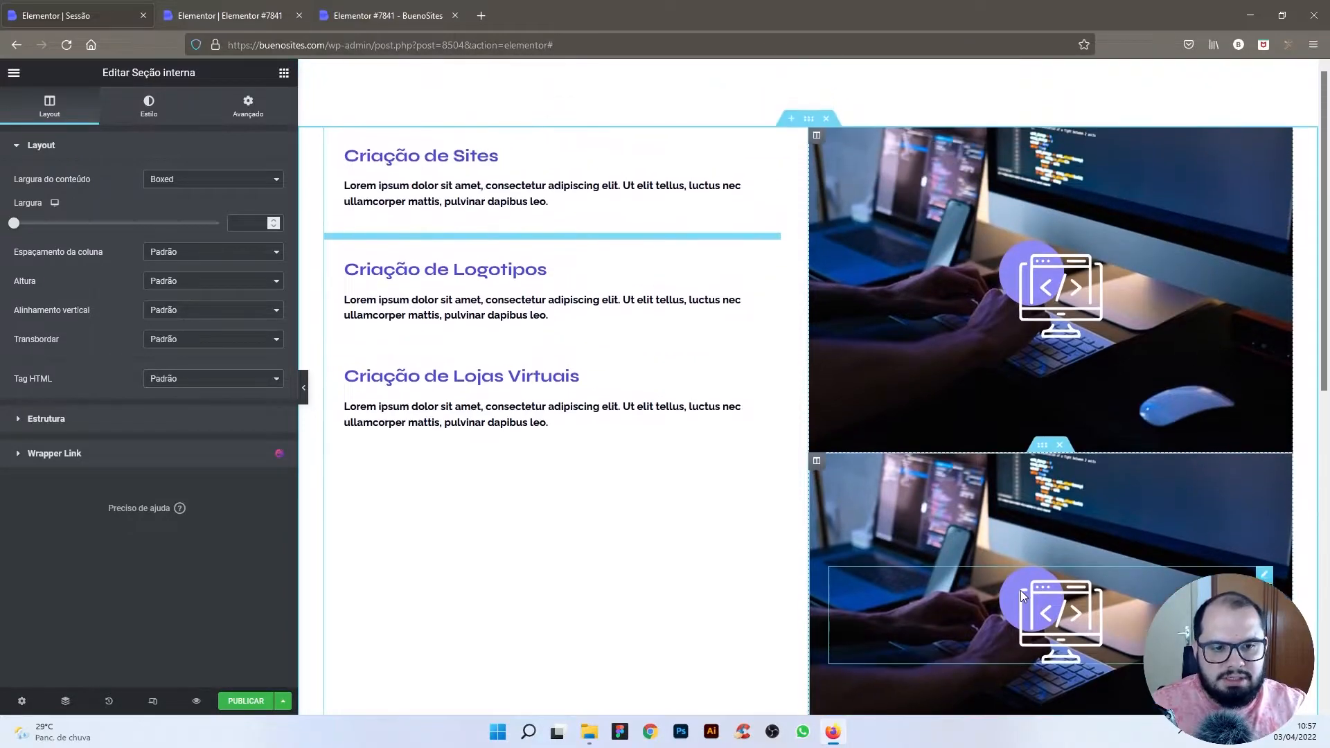
scroll(1037, 554, down, 3)
click(1045, 383)
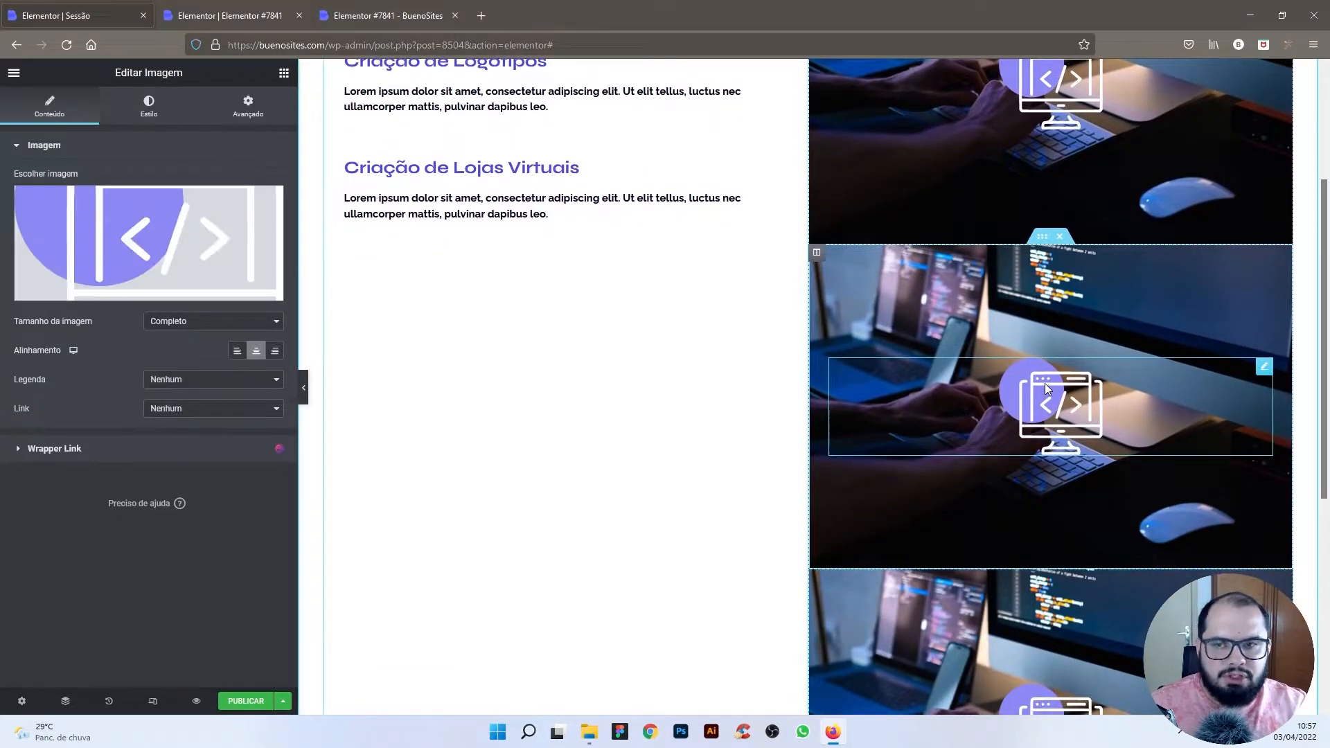
click(236, 248)
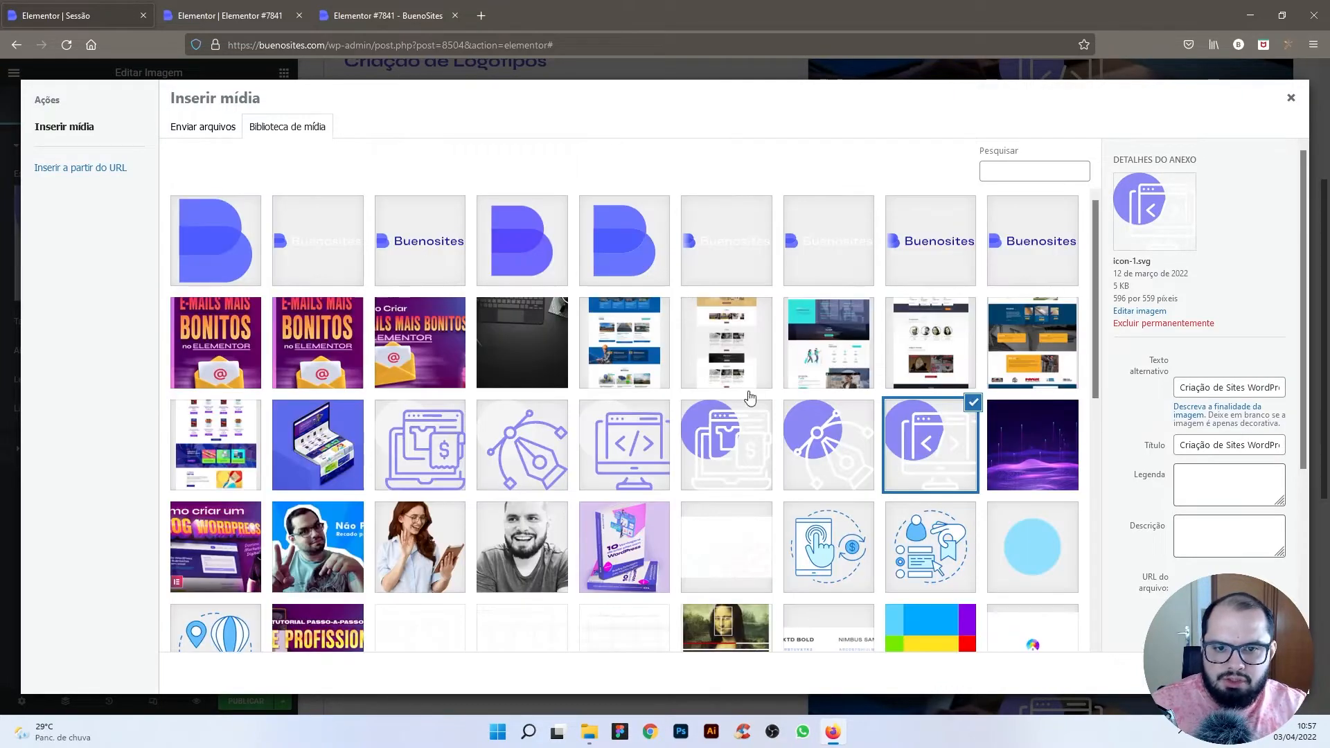
click(852, 478)
click(1259, 672)
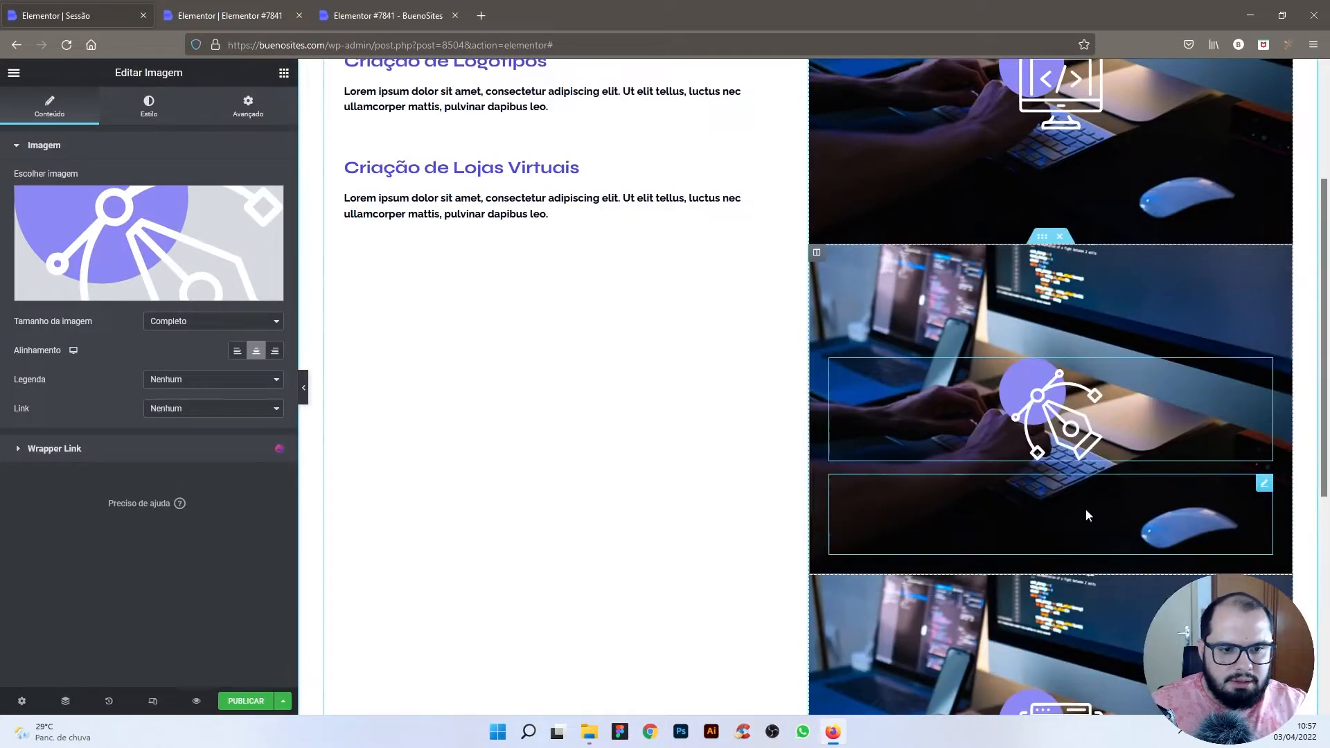
Step: Replace the icon image in the third inner section with the online-store icon with the purple circle from the media library
scroll(1086, 510, down, 3)
click(1056, 518)
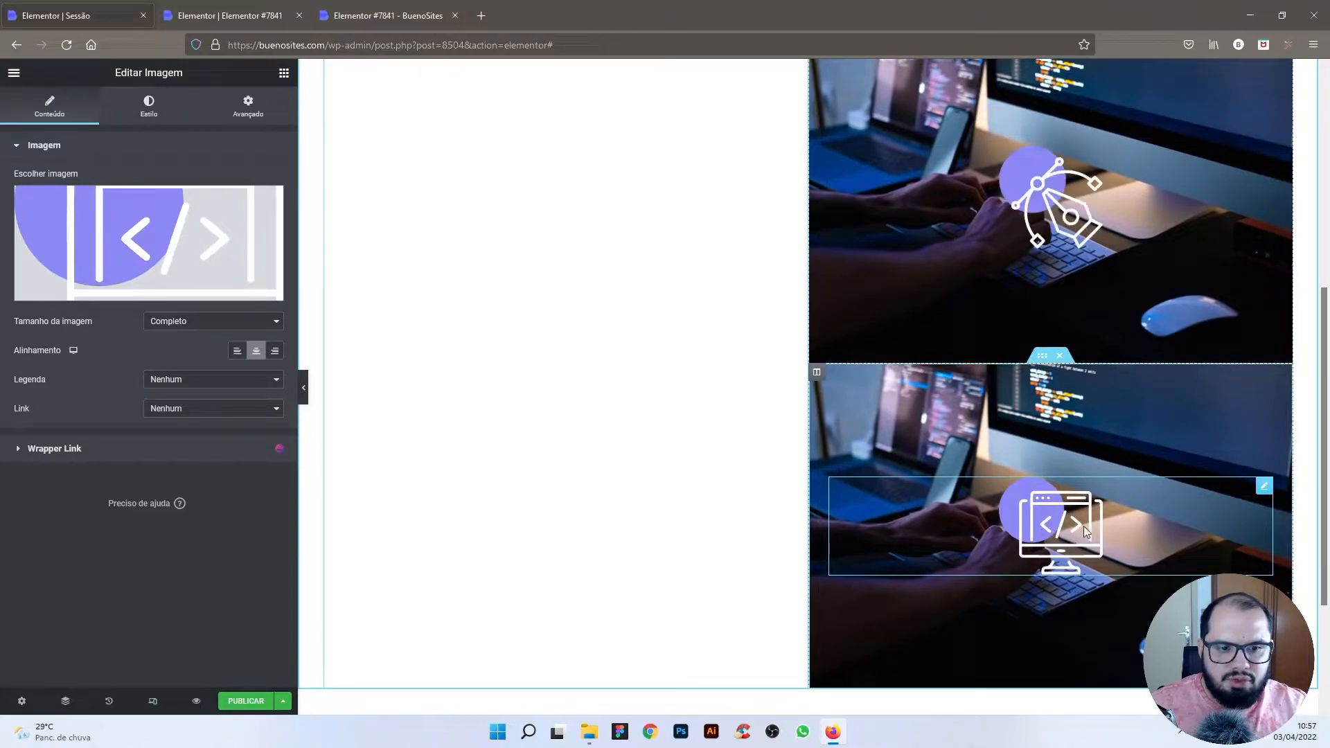
click(198, 247)
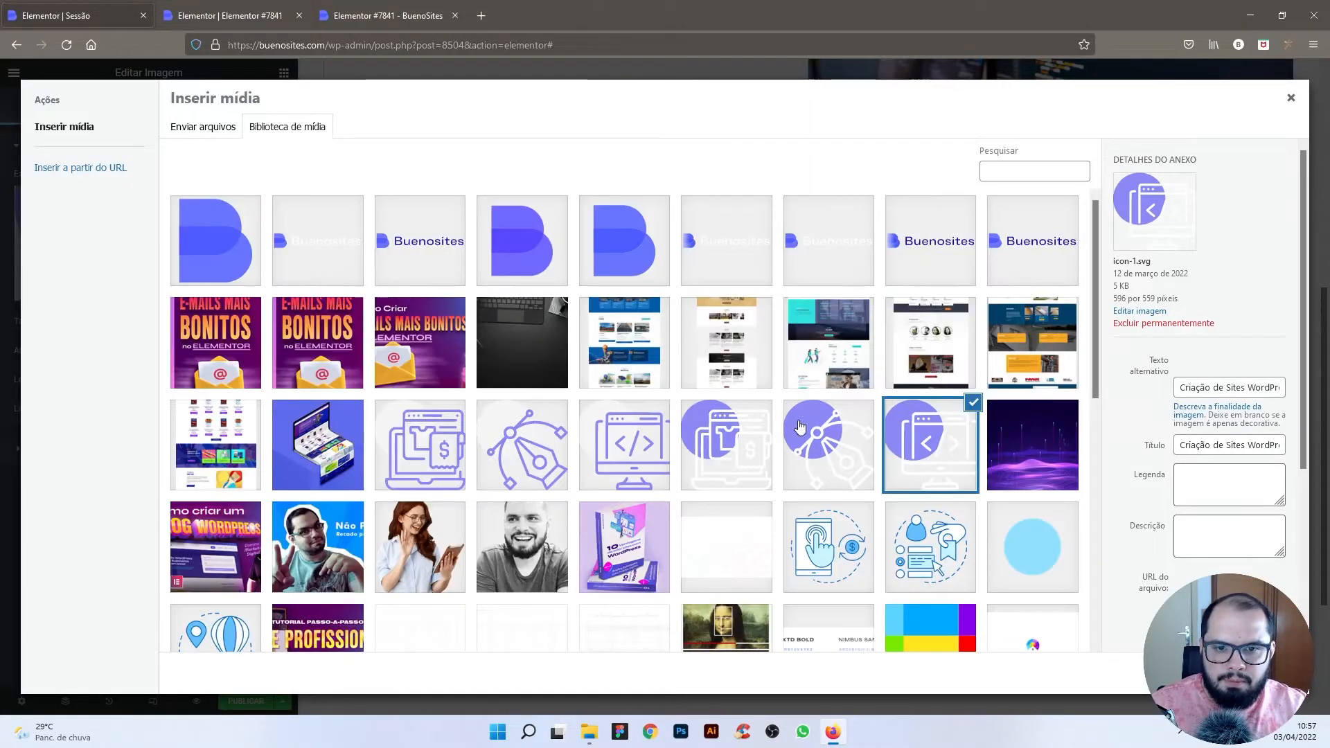
click(728, 444)
click(1259, 673)
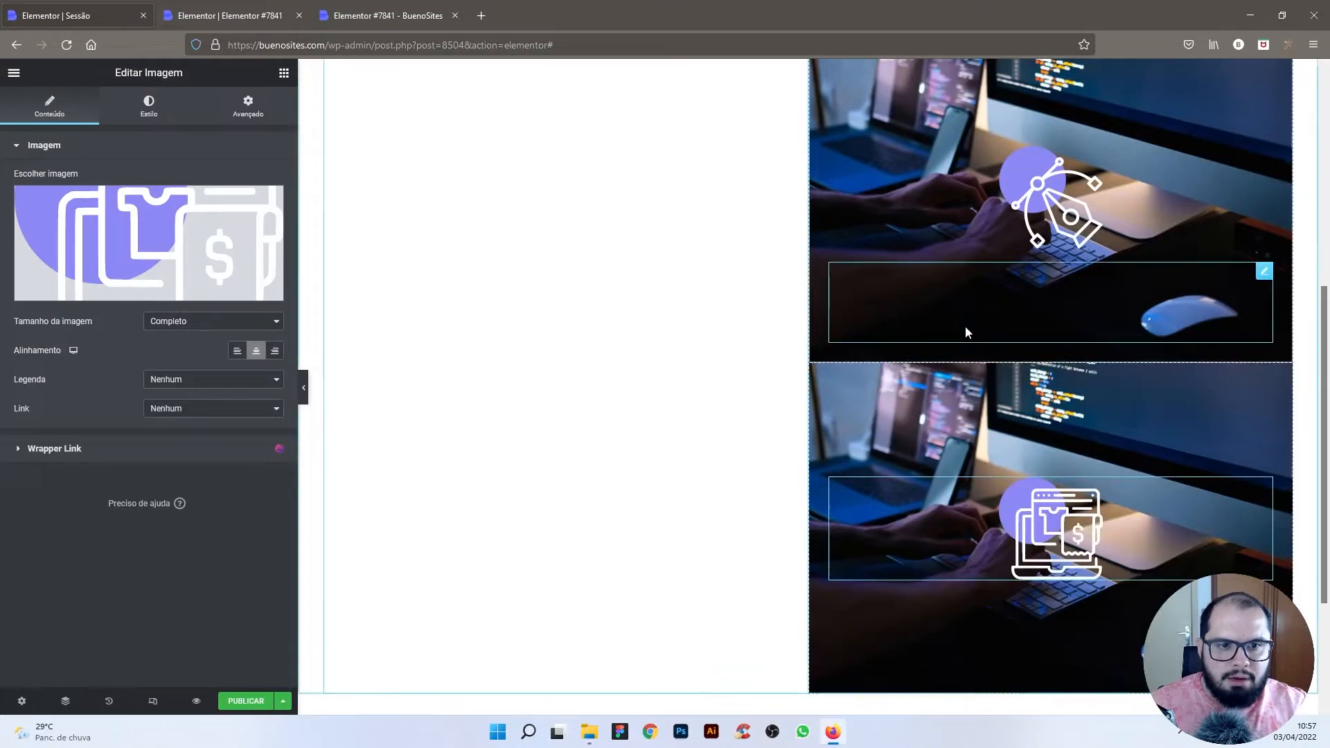
Step: Change the background image of the second inner section's column to mockup-auqarelar-criacao-de-logotipo-buenosites-1.jpg
scroll(968, 333, up, 3)
right_click(818, 255)
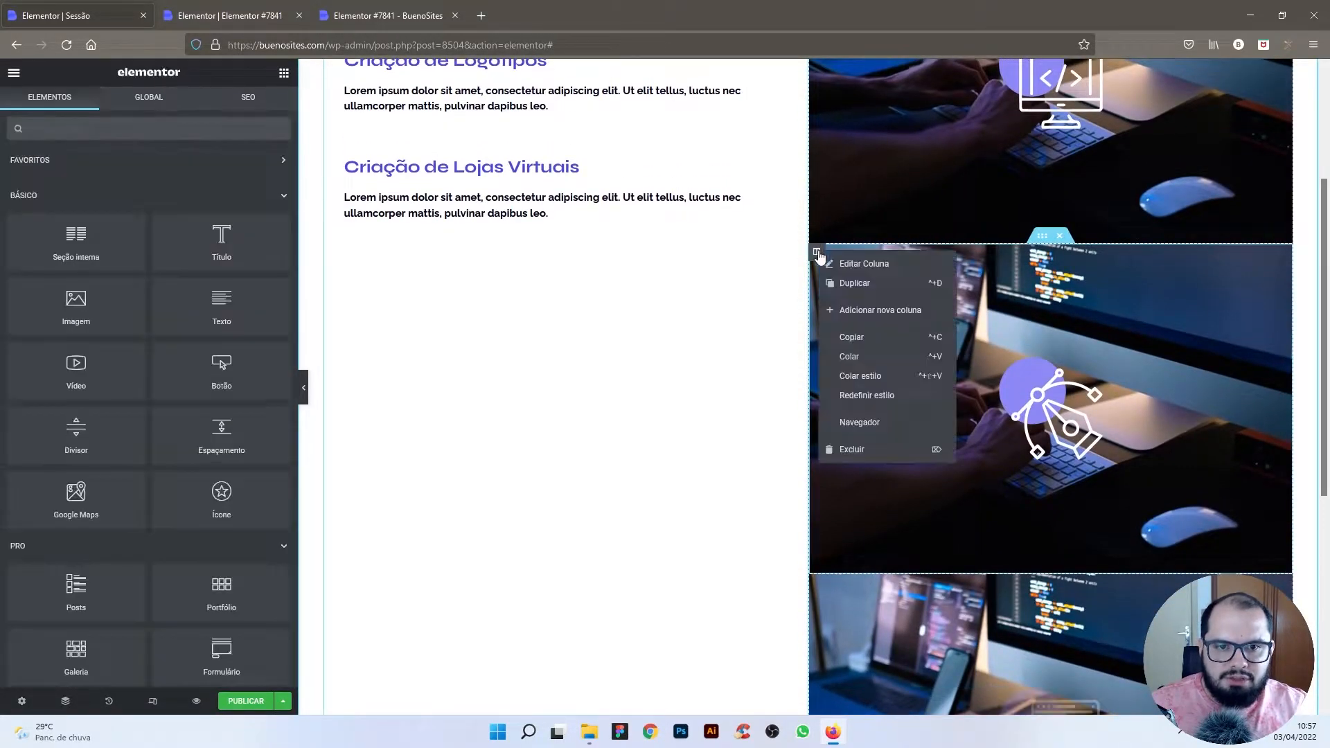
click(854, 262)
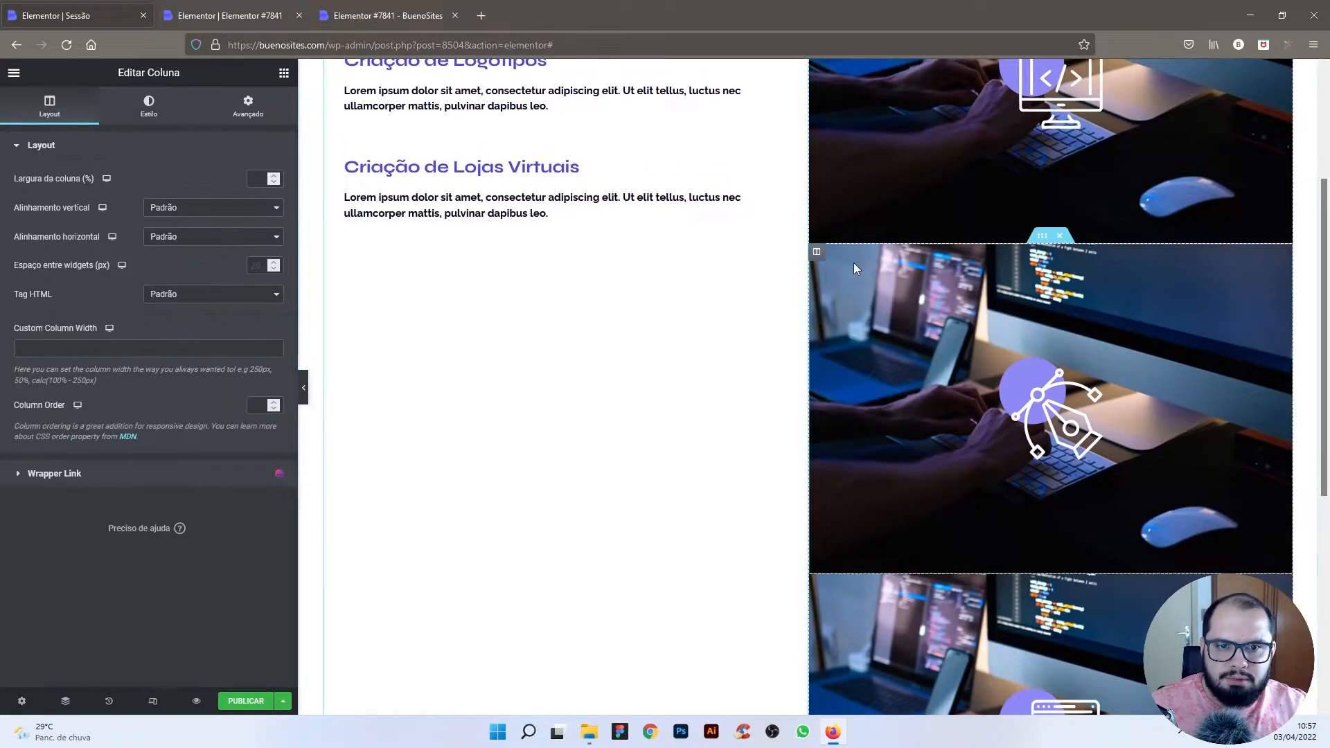
click(150, 106)
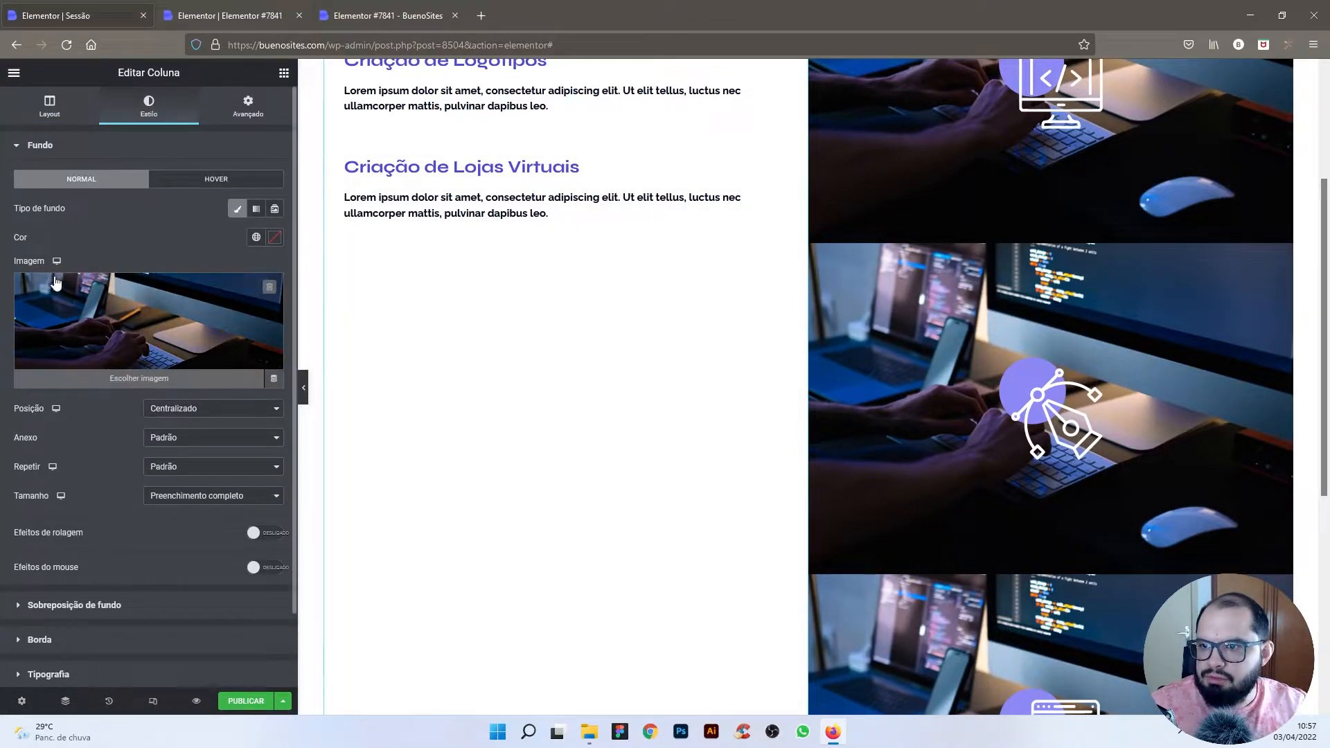
click(120, 304)
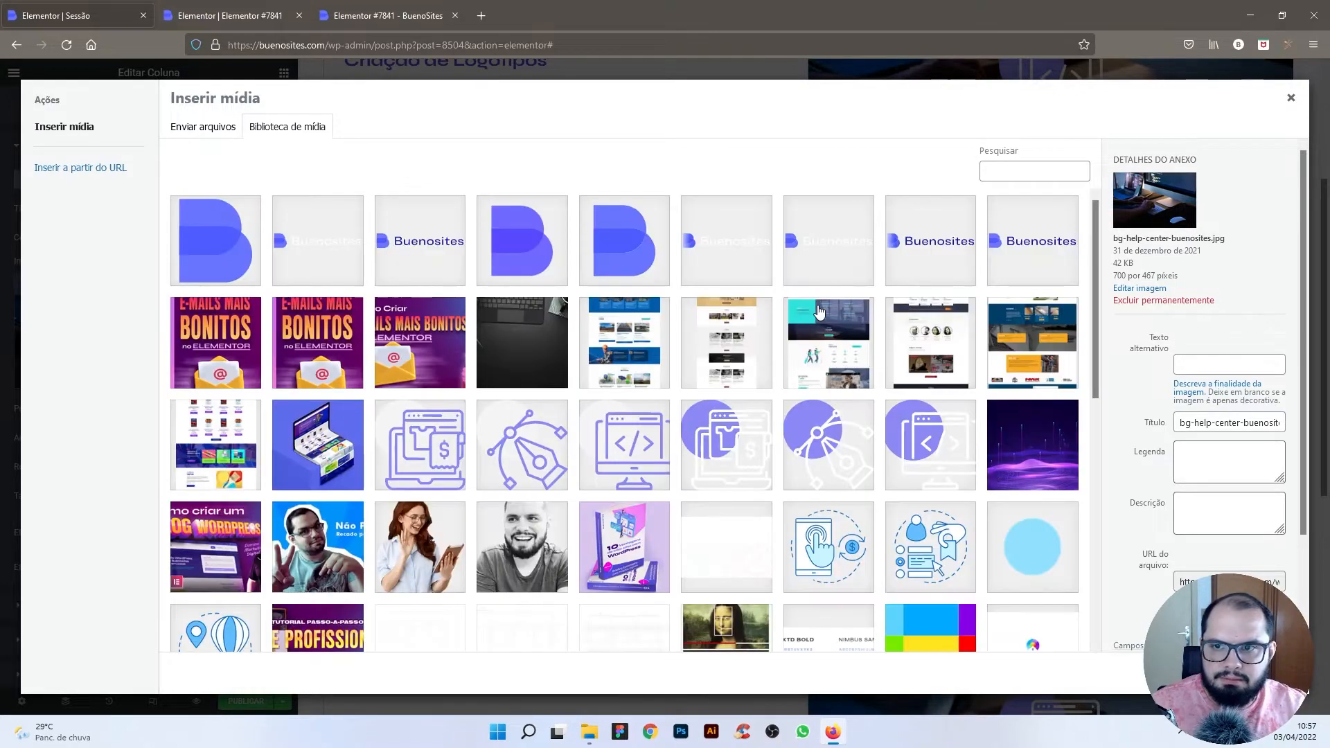
scroll(820, 310, down, 6)
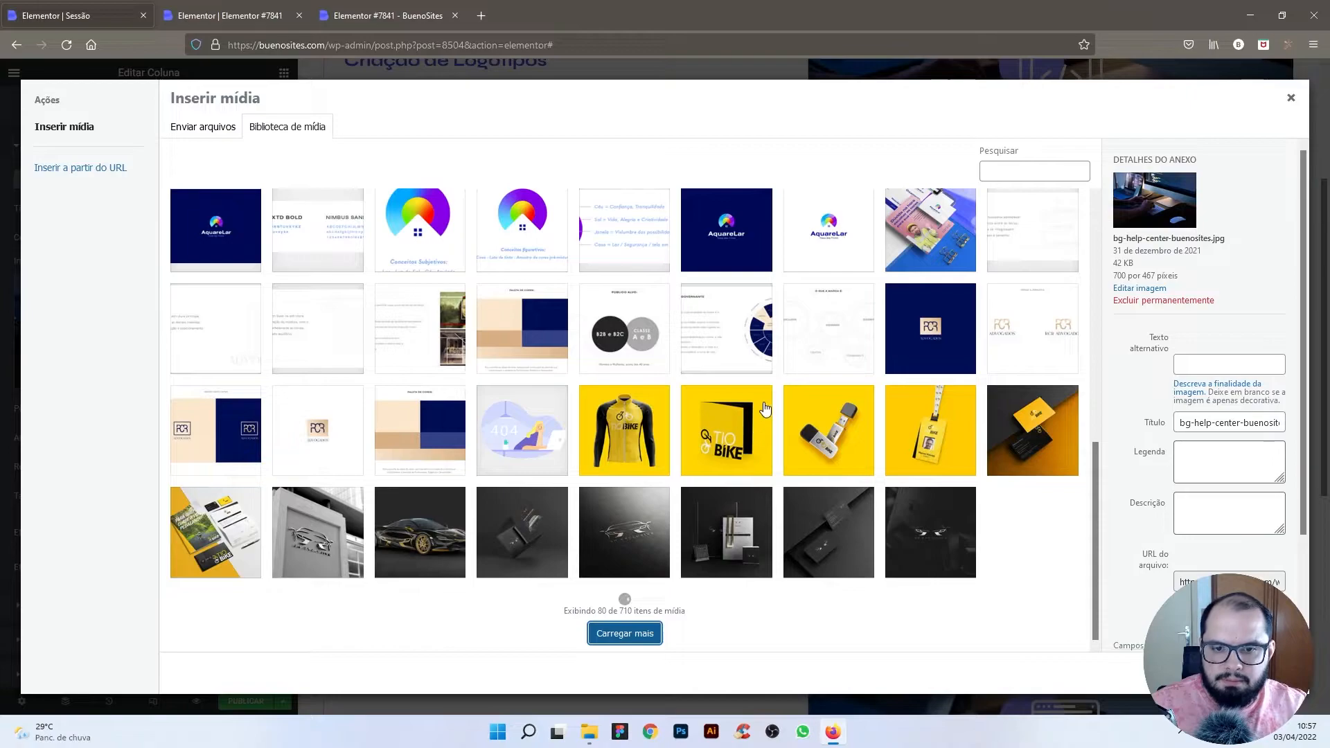
scroll(765, 409, down, 6)
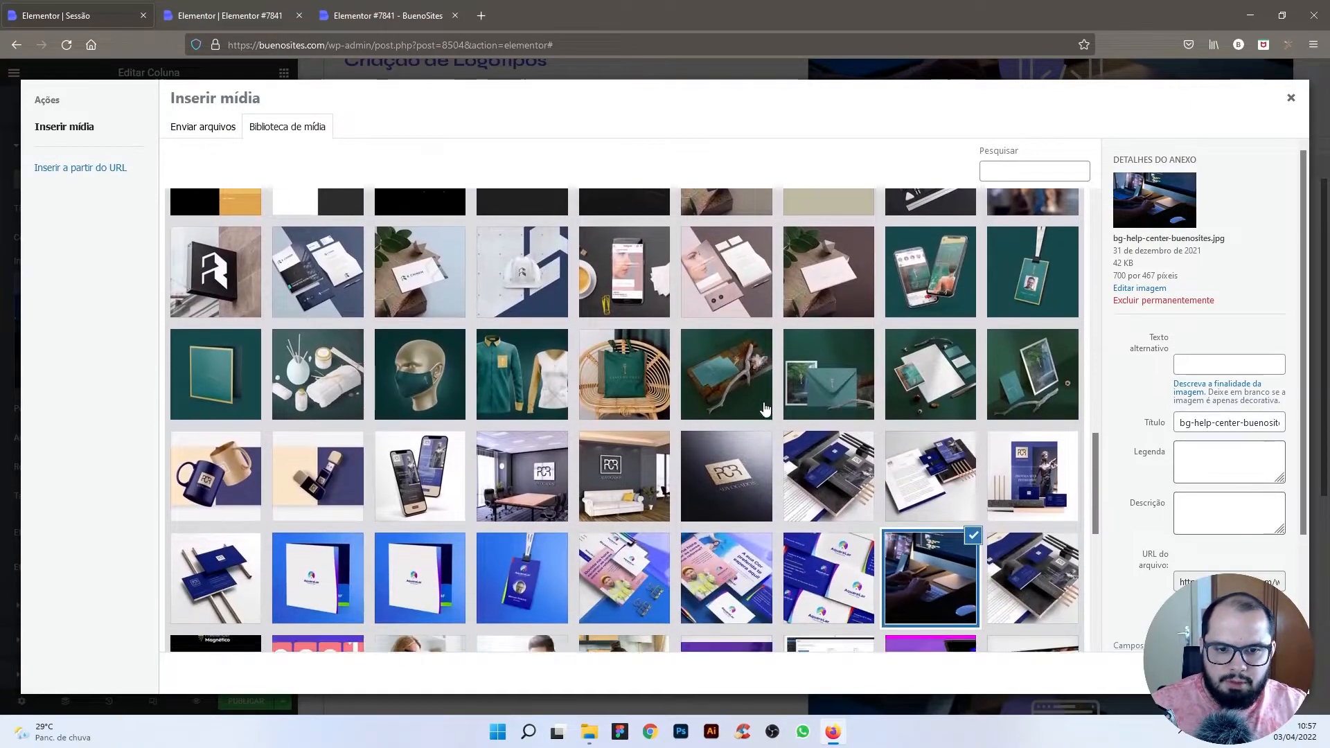
scroll(764, 408, down, 2)
click(828, 445)
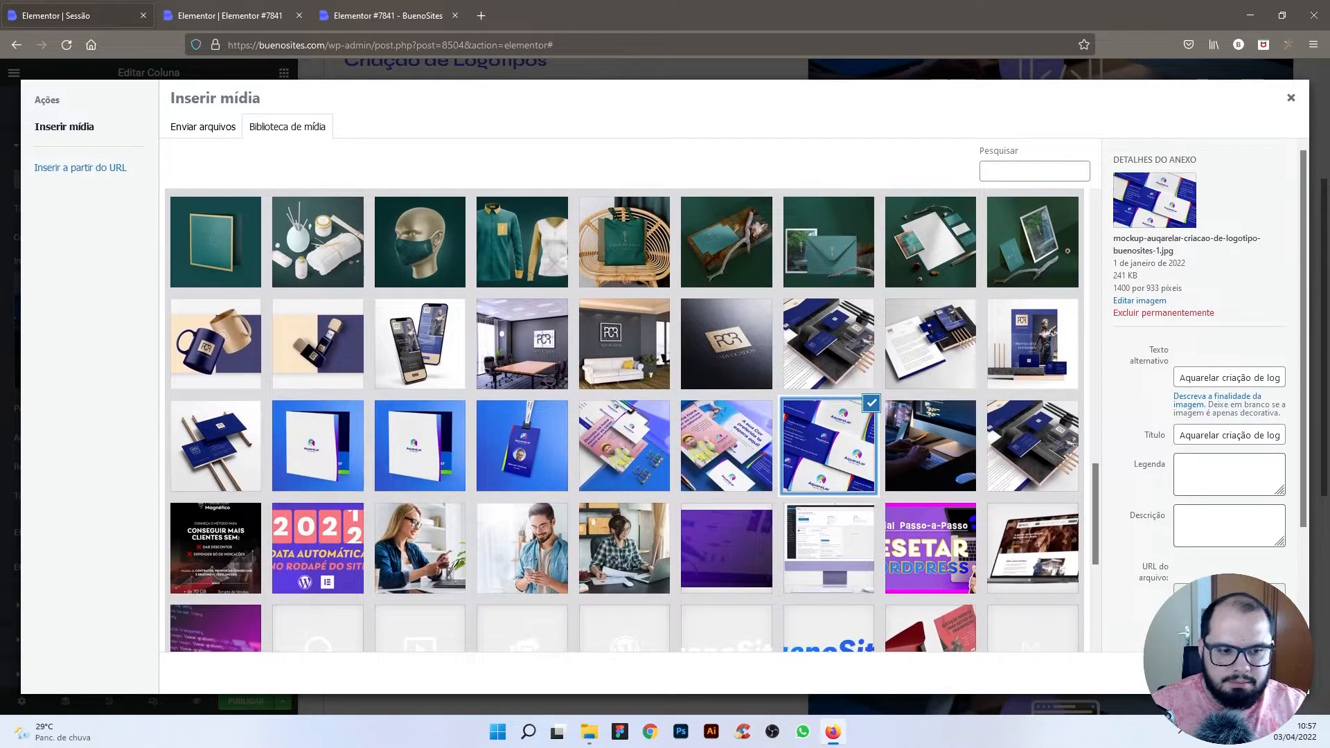
click(1259, 673)
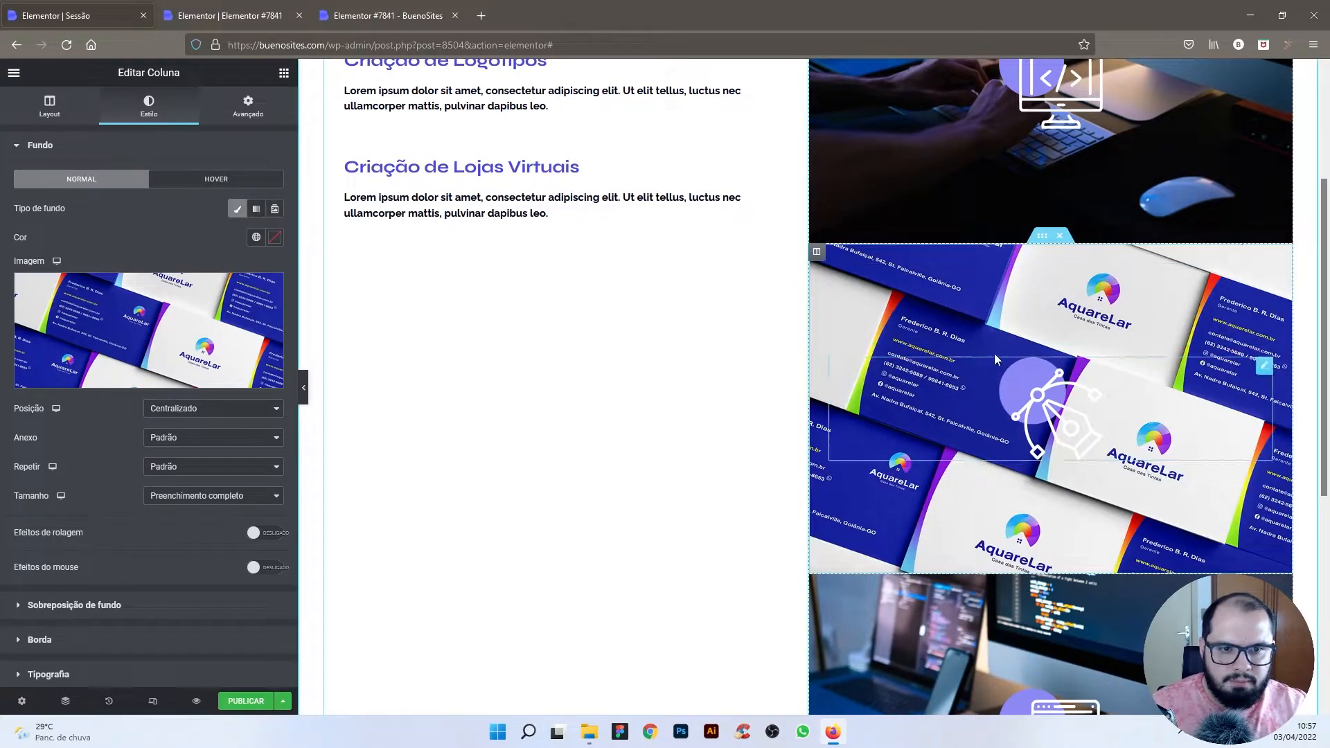
Step: Change the background image of the third inner section's column to bg-aquarelar-buenosites-scroll.jpg
scroll(995, 347, down, 4)
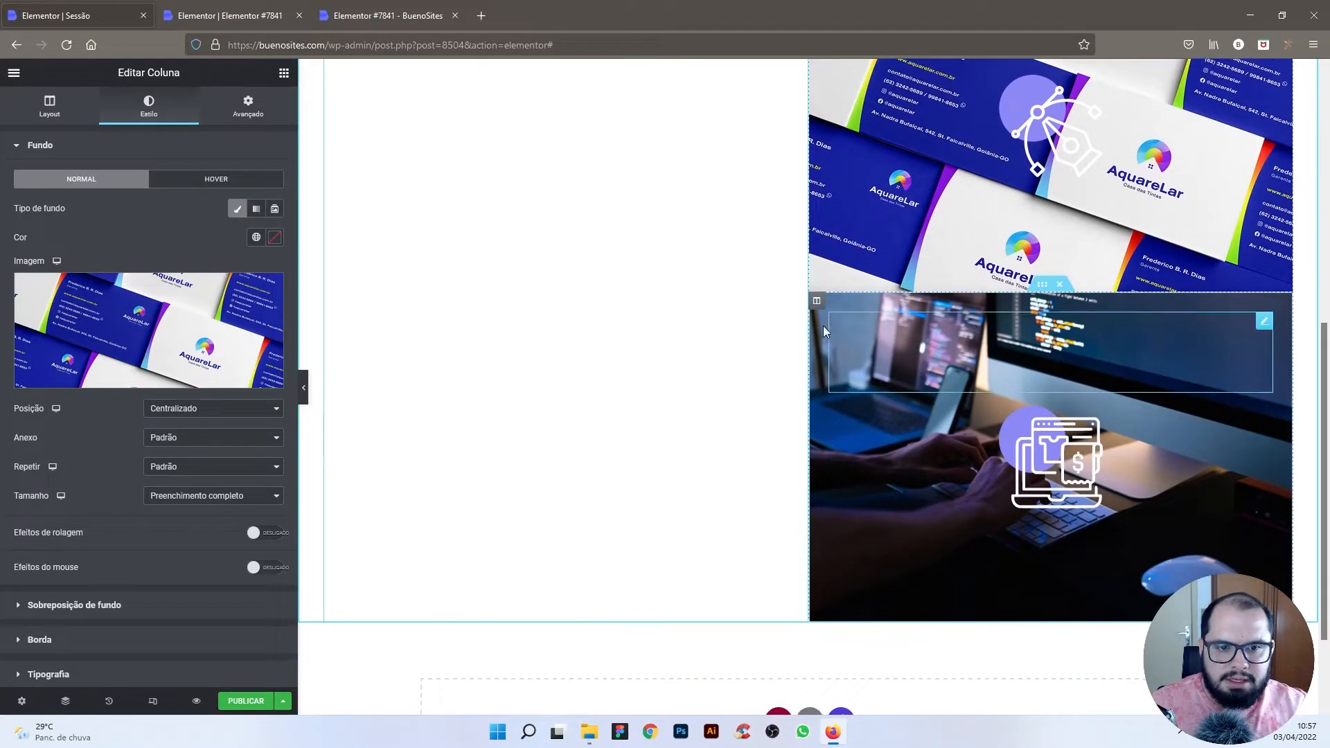
right_click(817, 308)
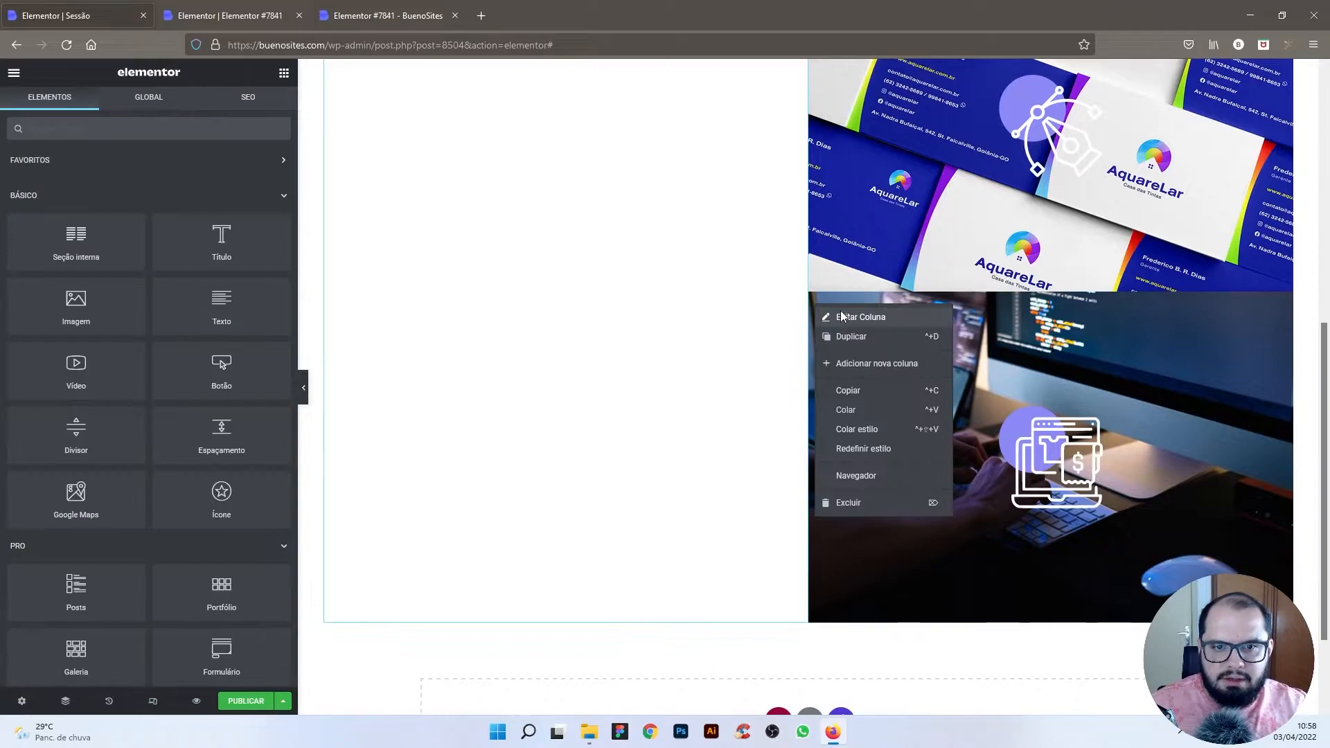
click(842, 316)
click(147, 107)
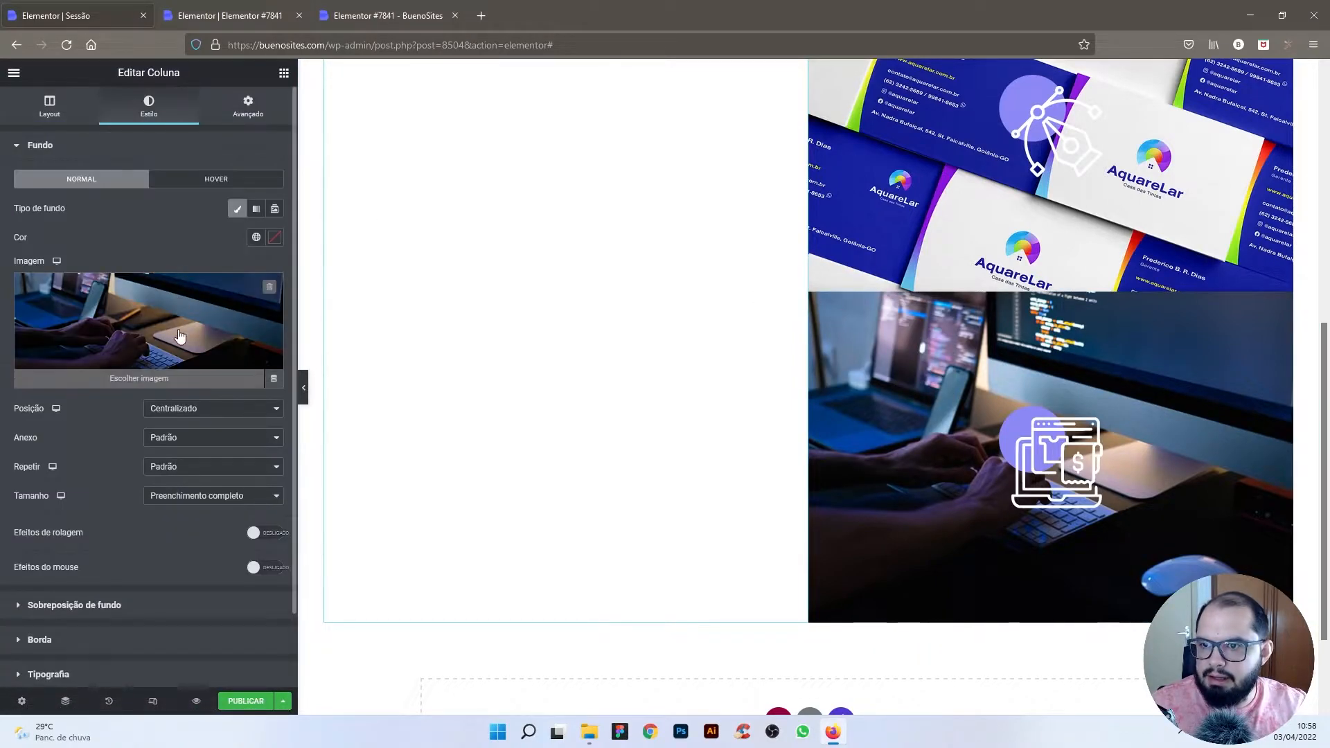
click(244, 347)
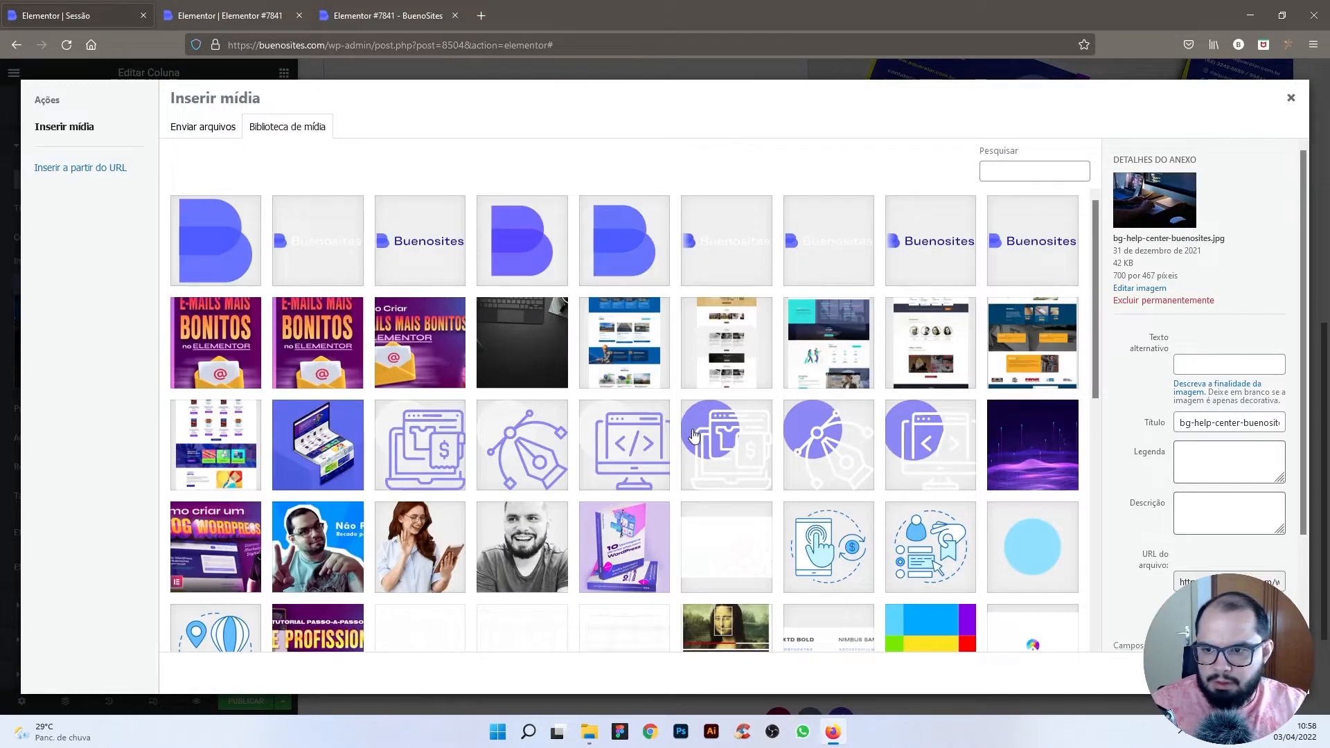
click(243, 455)
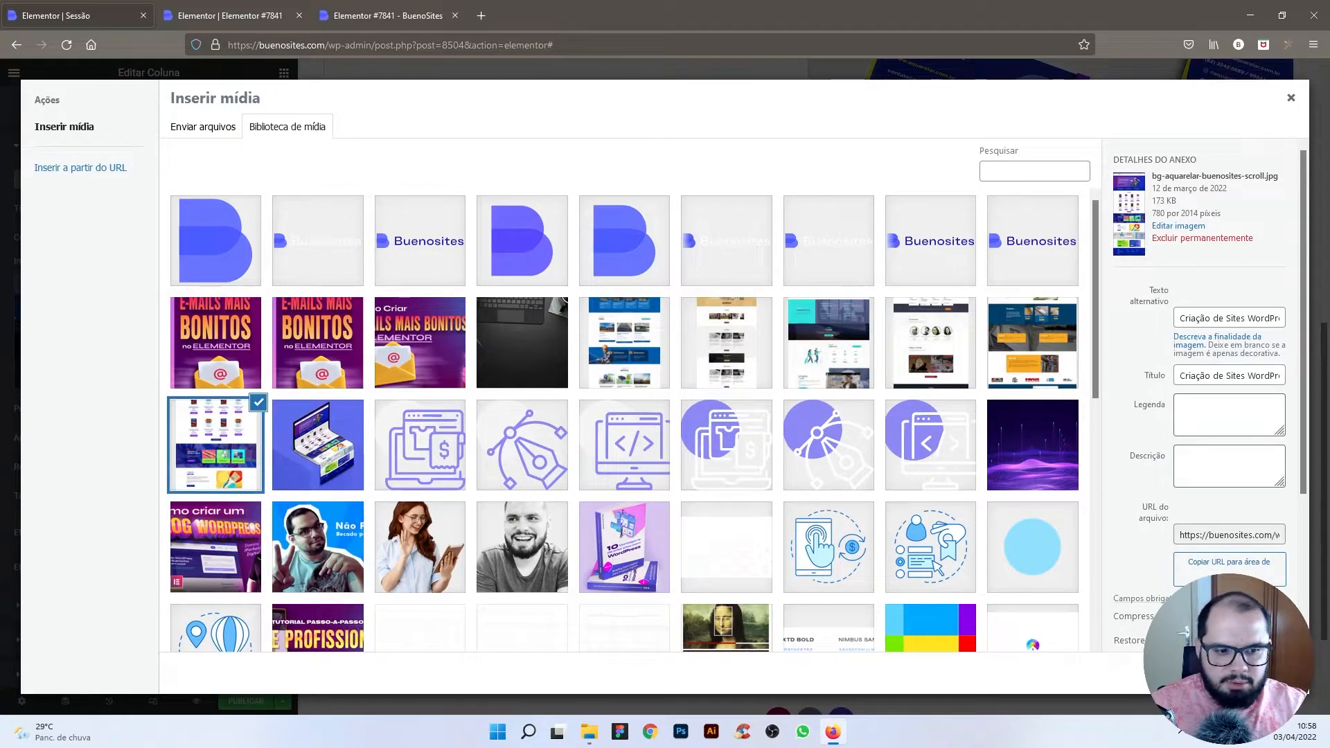
click(1258, 672)
scroll(1163, 470, down, 2)
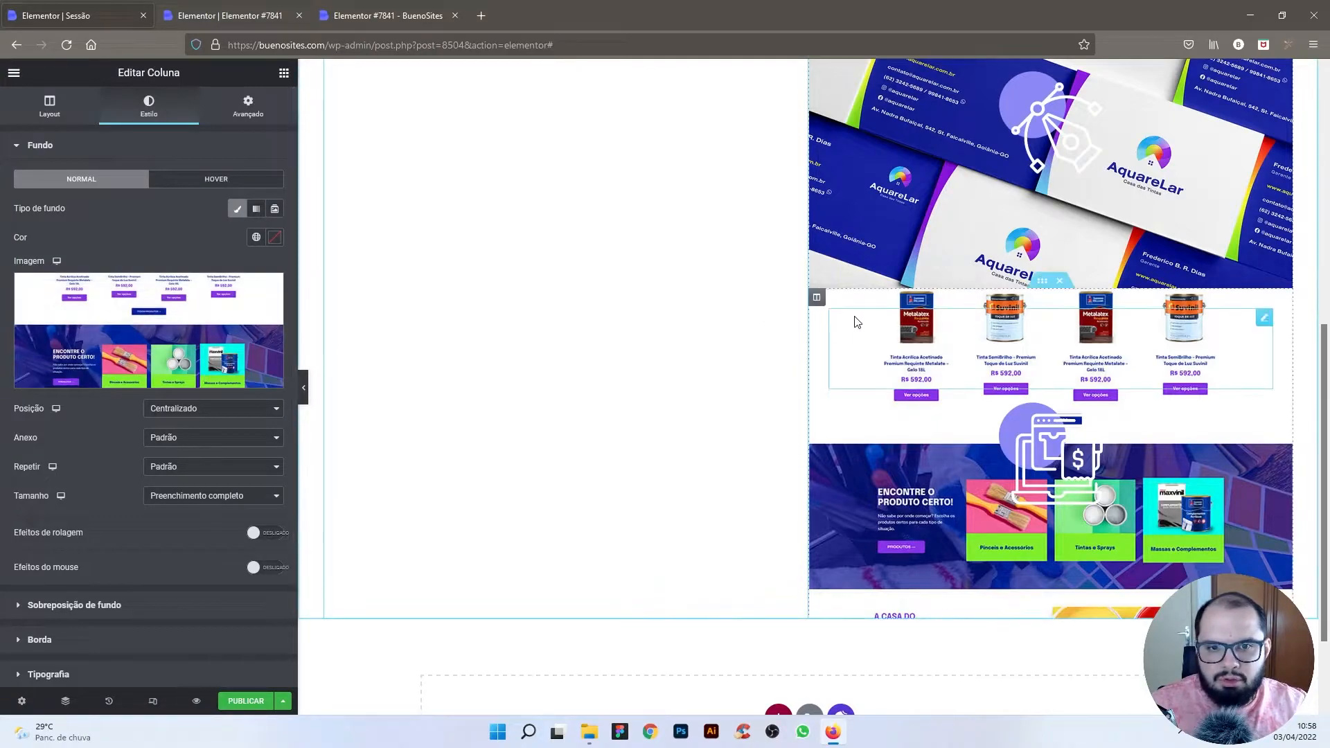
click(164, 287)
click(1292, 101)
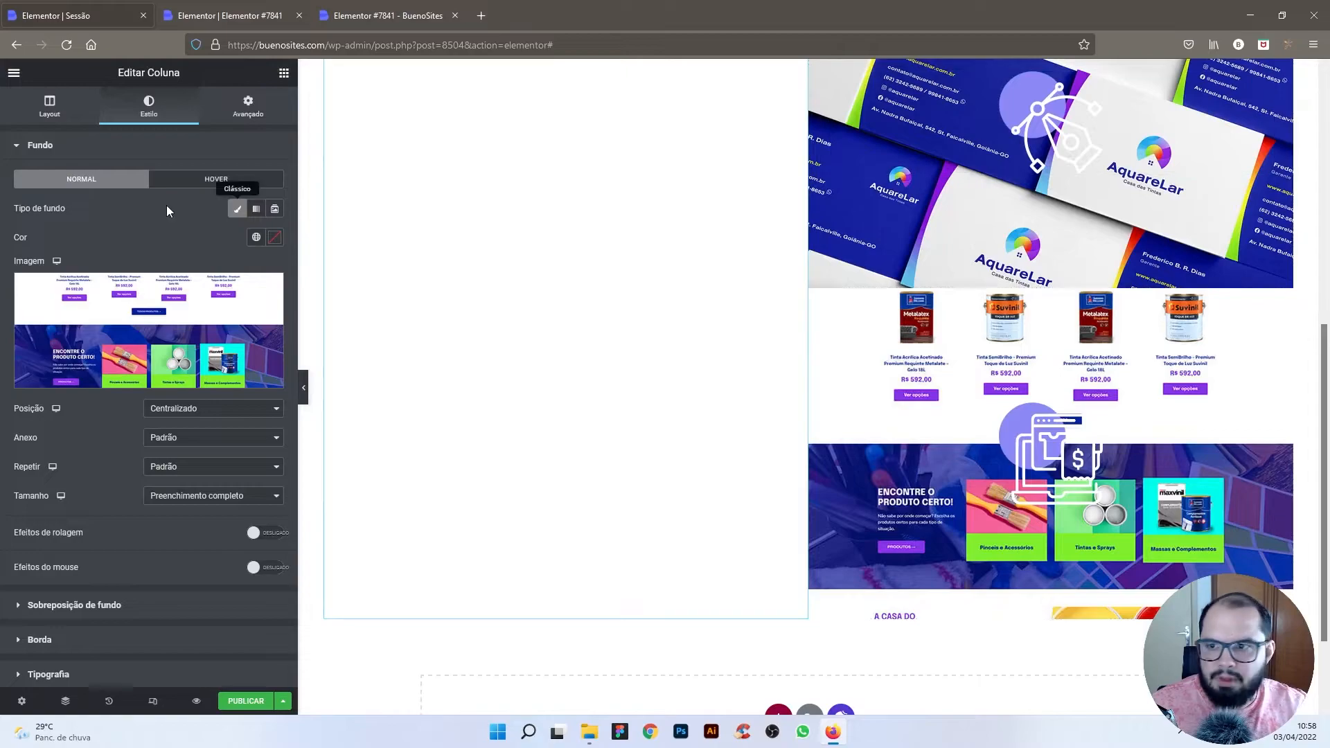
Step: Set the third column's background image position to Superior centralizado and keep its size at Preenchimento completo
click(157, 410)
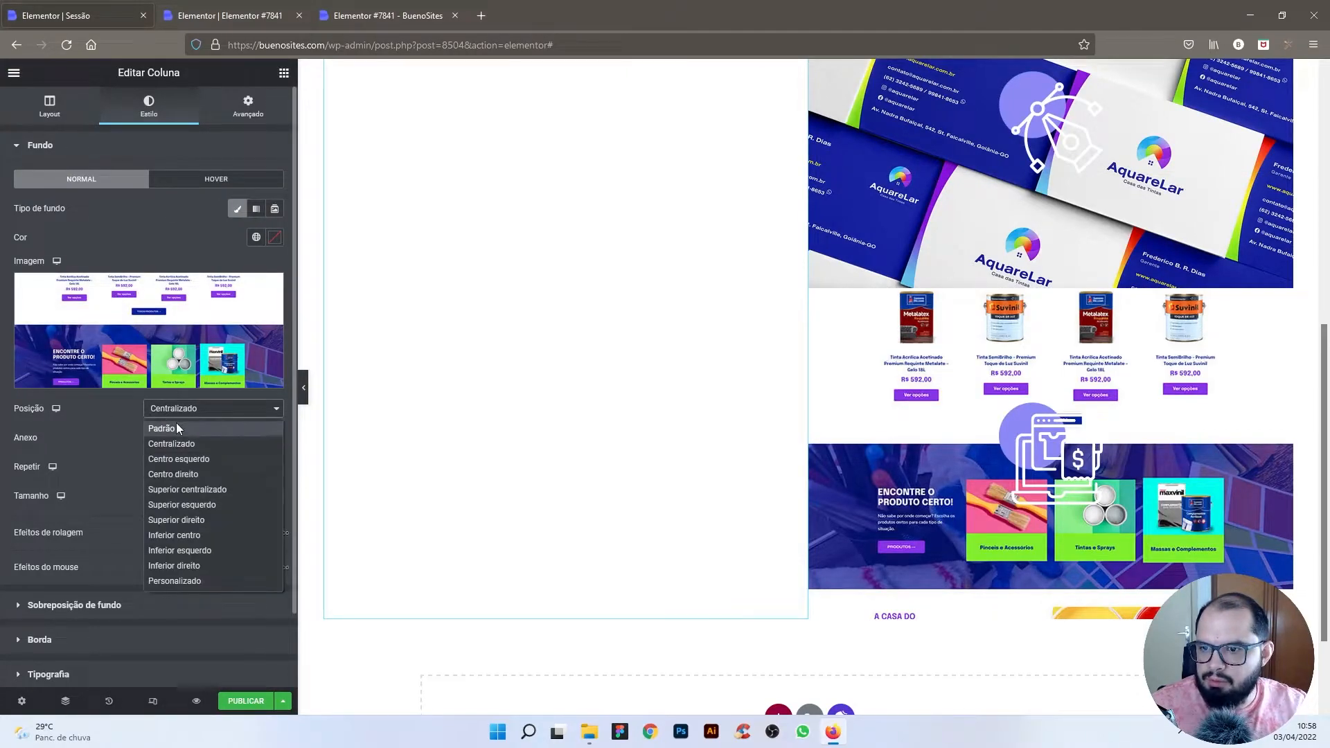
click(163, 492)
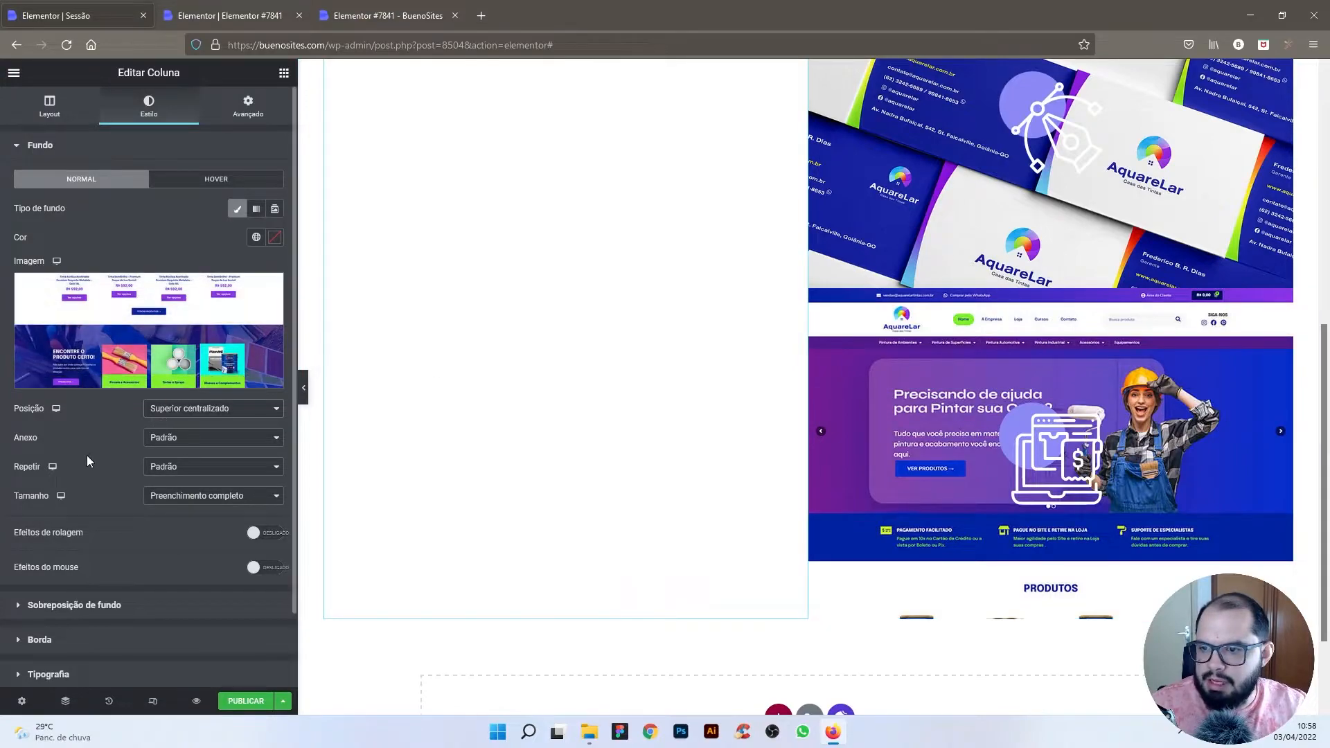
click(161, 501)
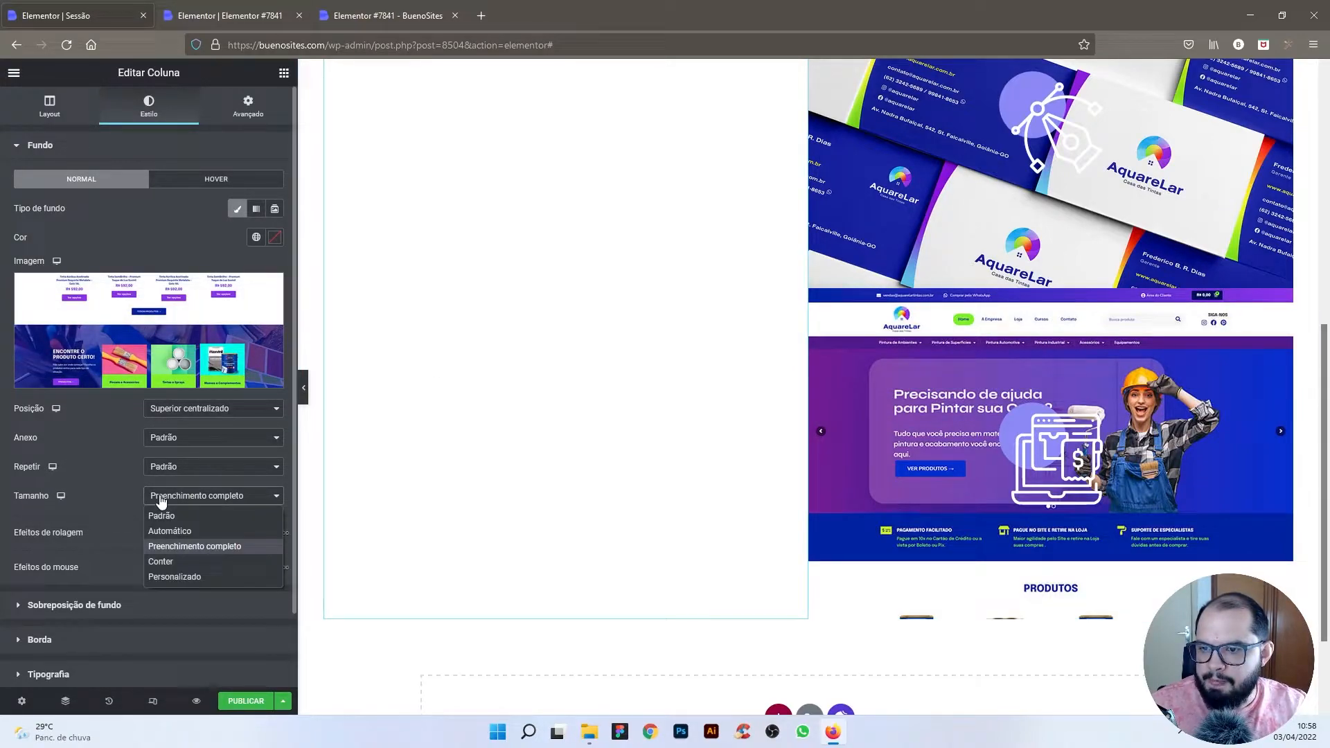
click(164, 546)
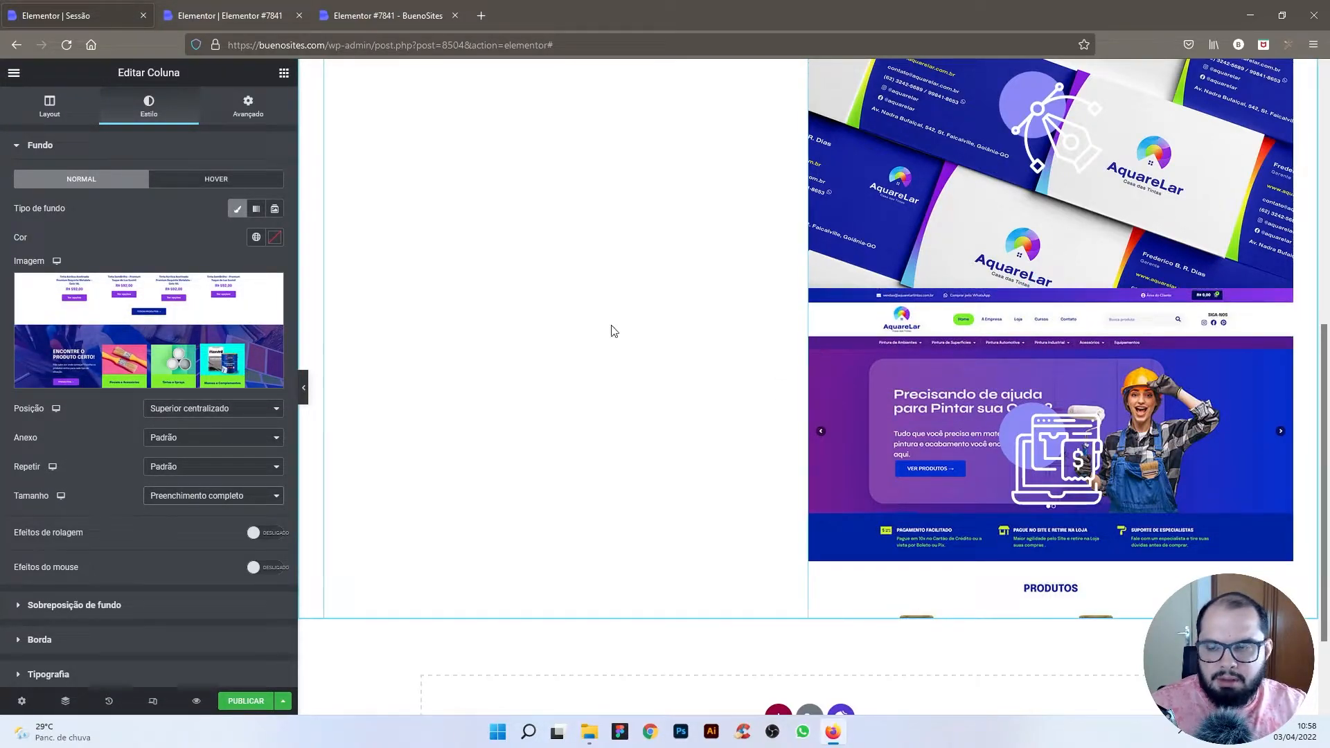
Step: Add a classic background overlay to the third inner section's column in the dark blue global color #1A146D with 0.6 opacity
click(70, 147)
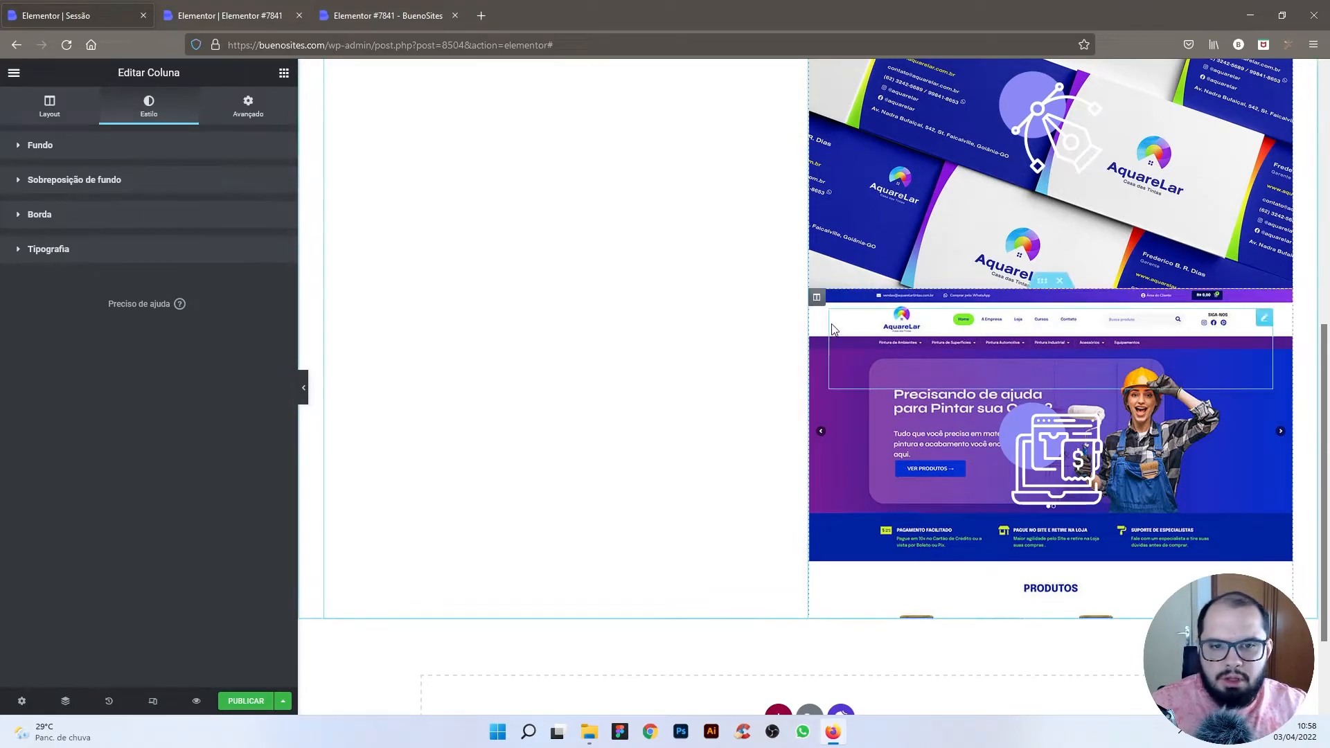
right_click(816, 305)
click(852, 309)
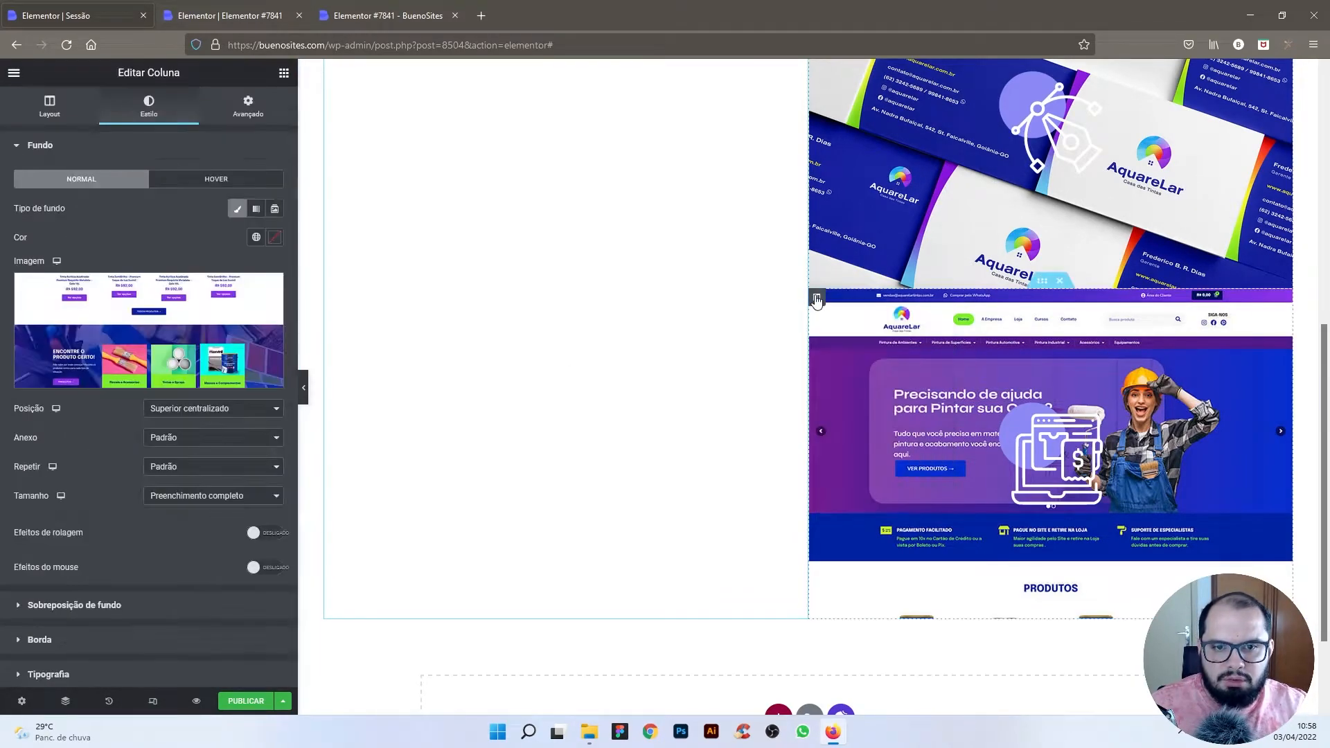
click(61, 149)
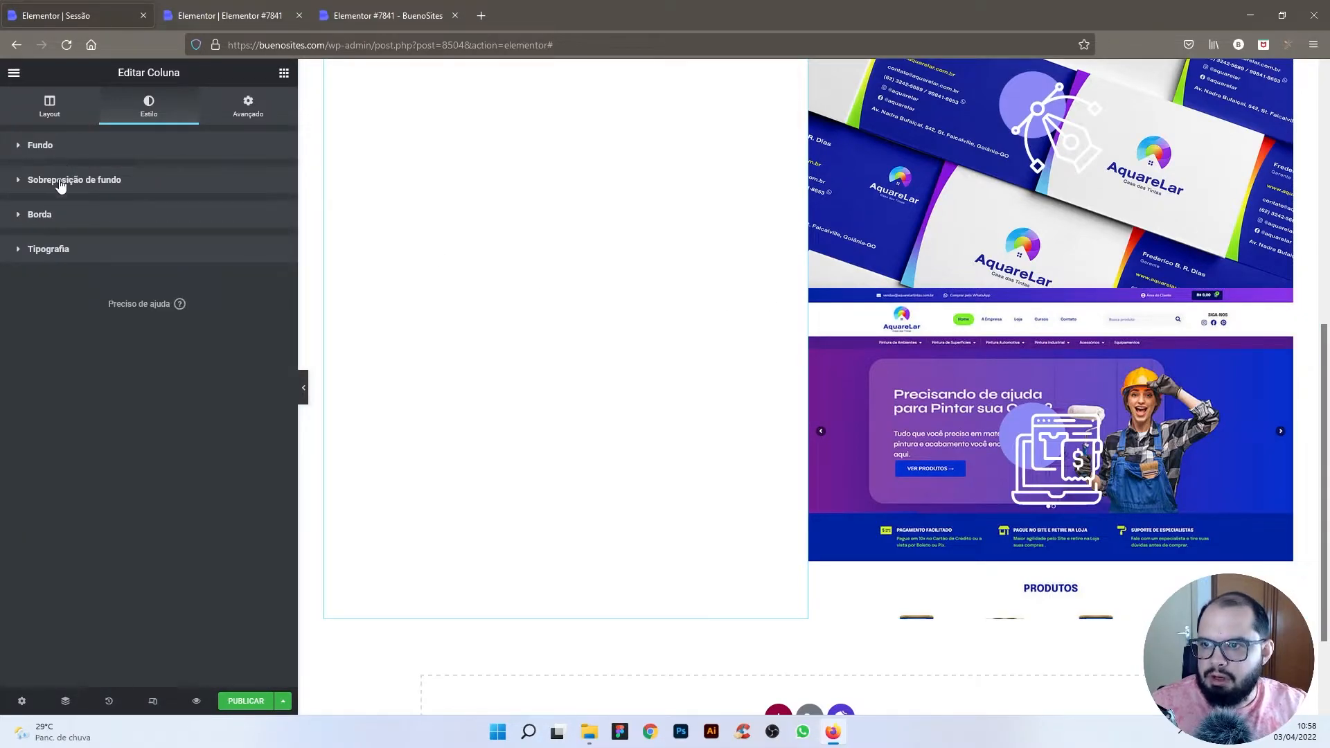
click(89, 183)
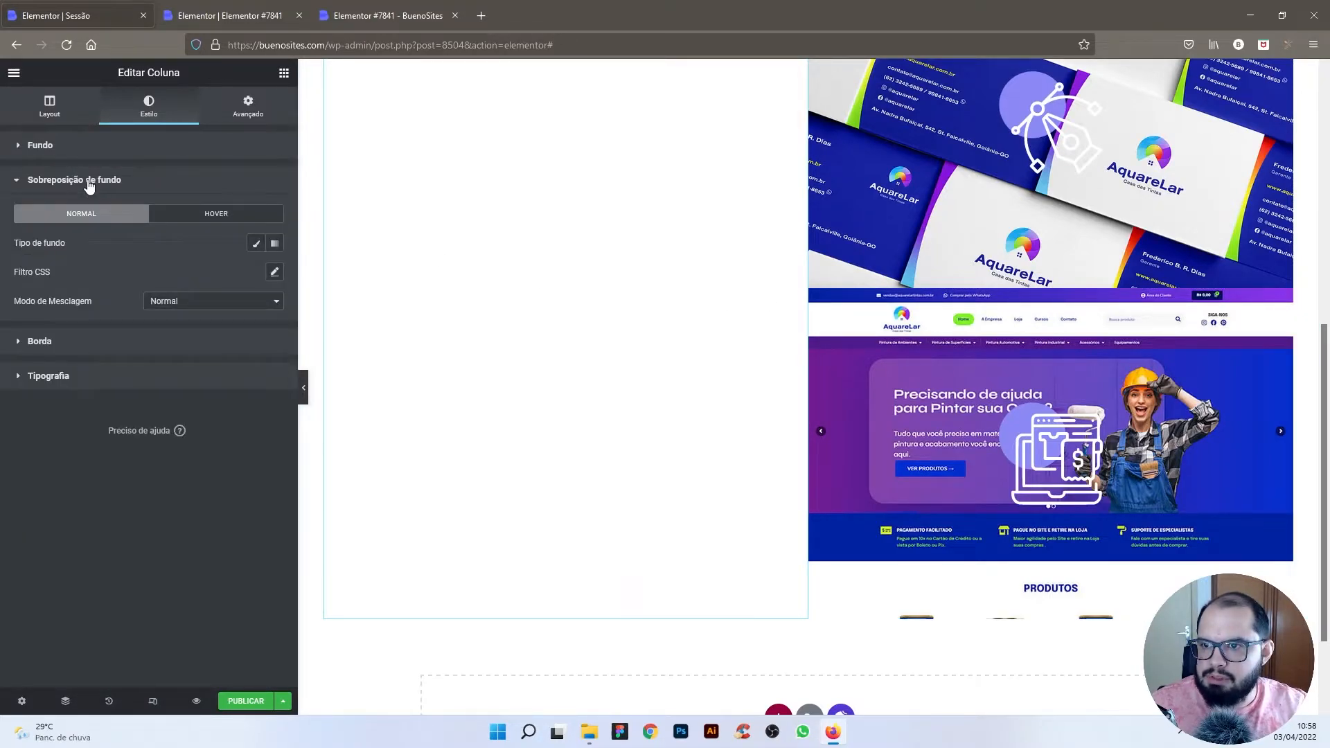
click(257, 246)
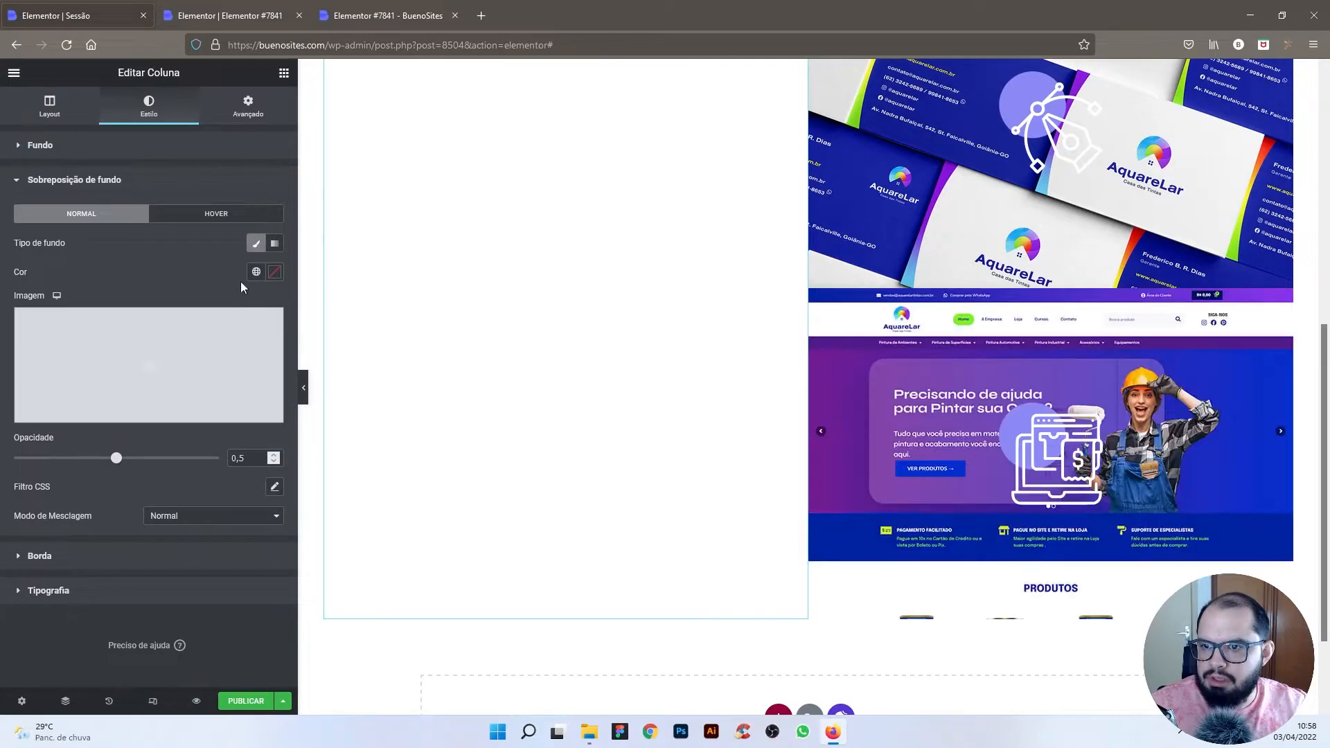
click(256, 271)
drag(262, 341, 264, 475)
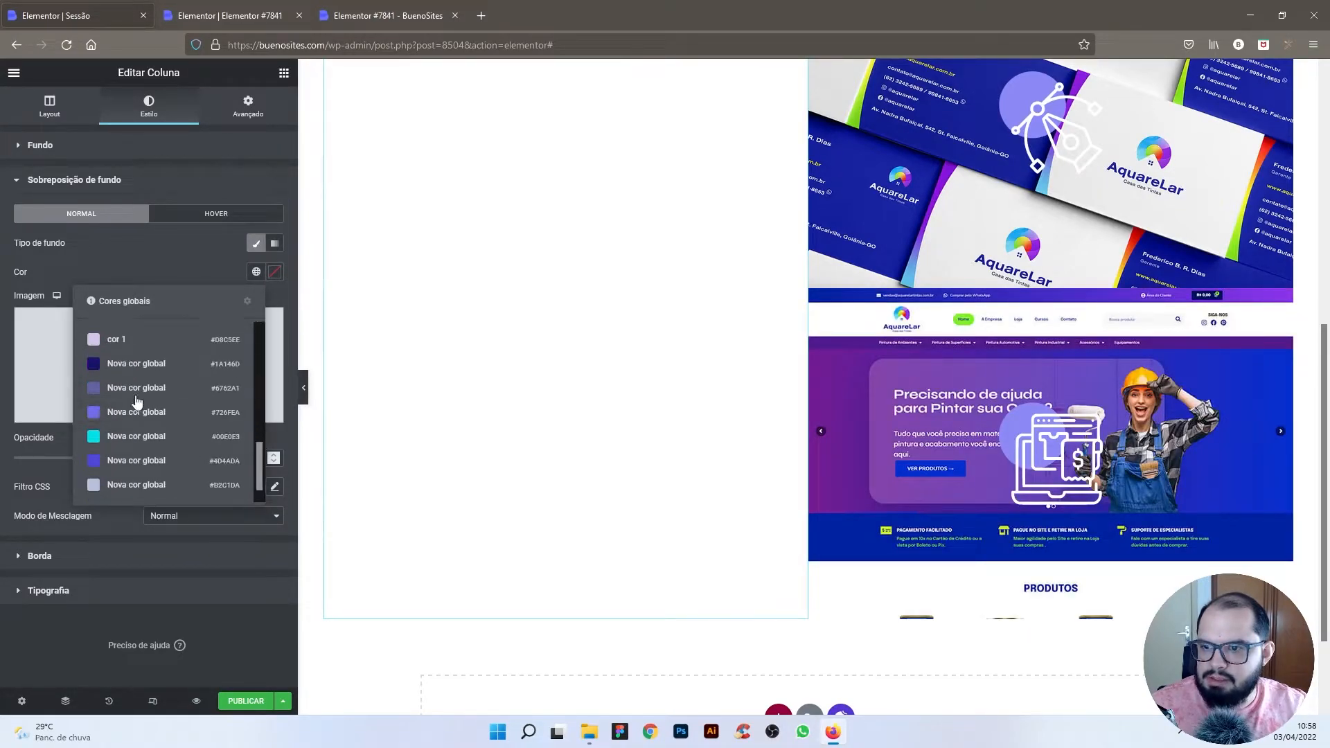
click(135, 364)
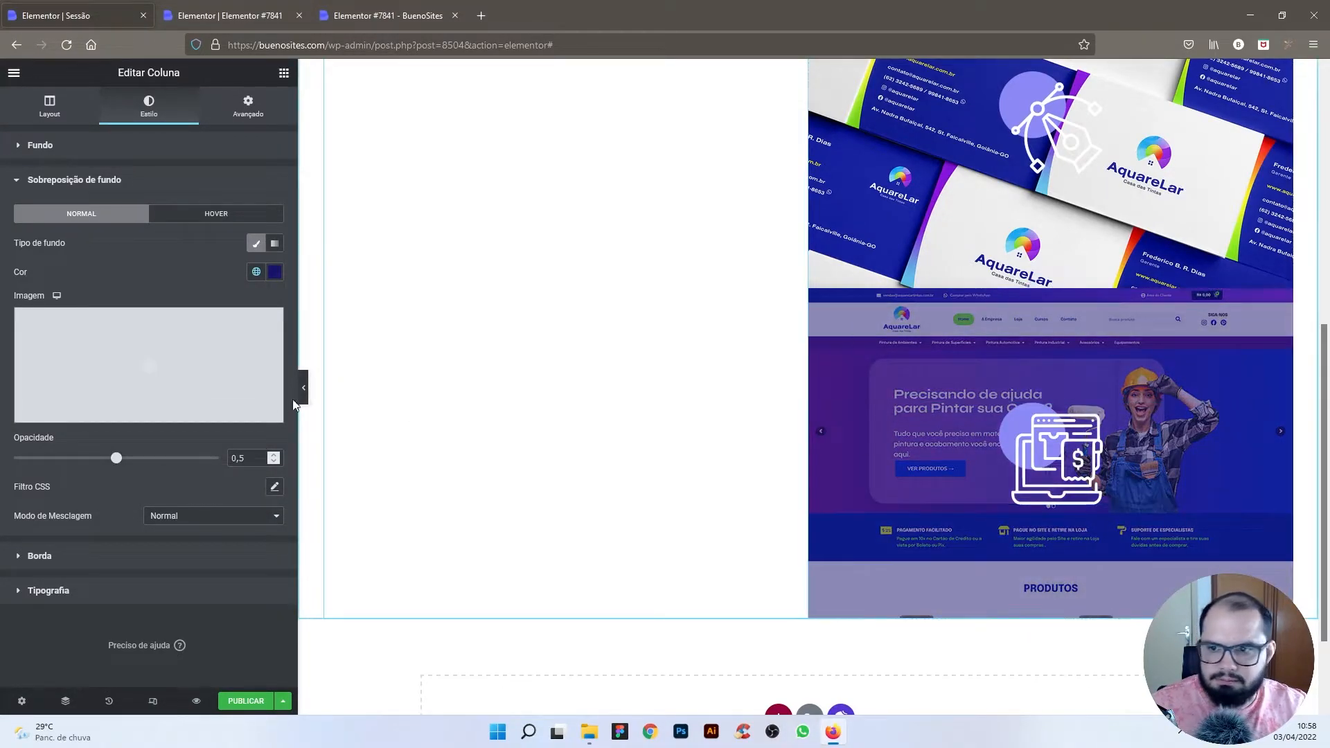
drag(117, 464, 136, 465)
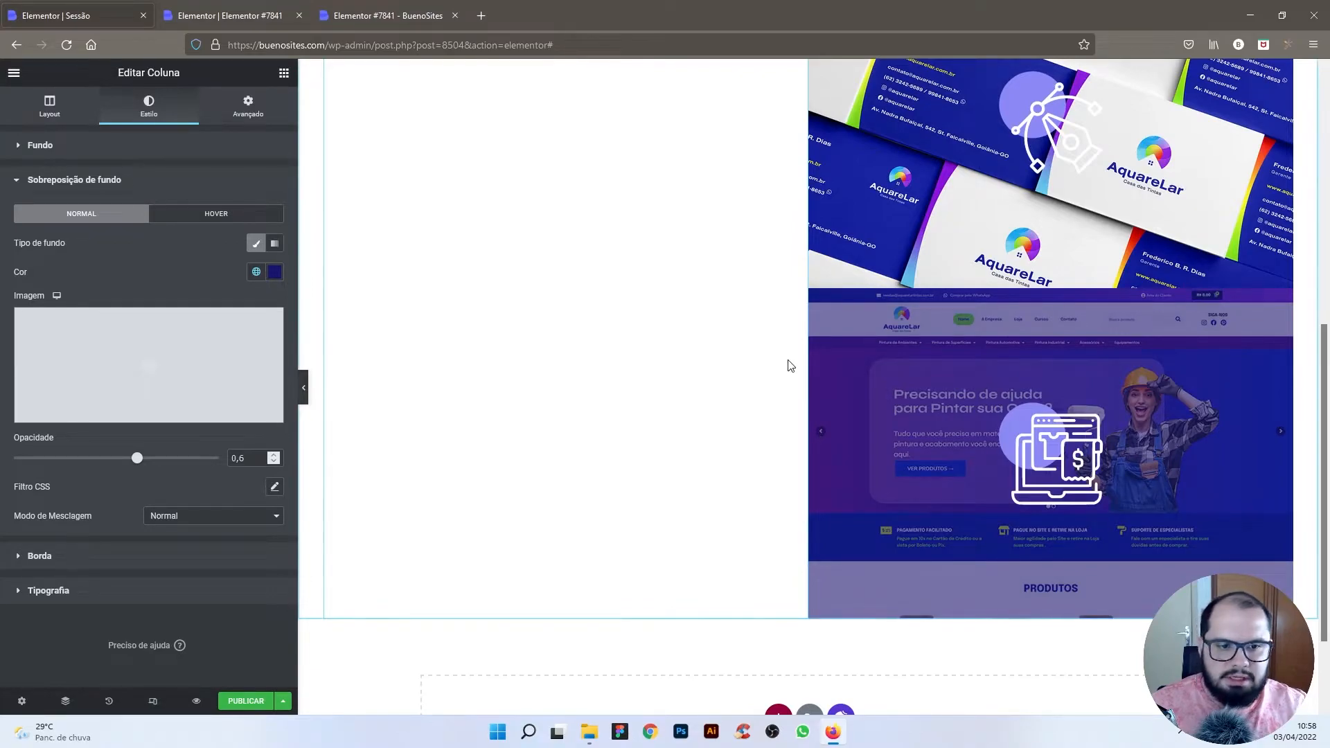
scroll(830, 365, up, 4)
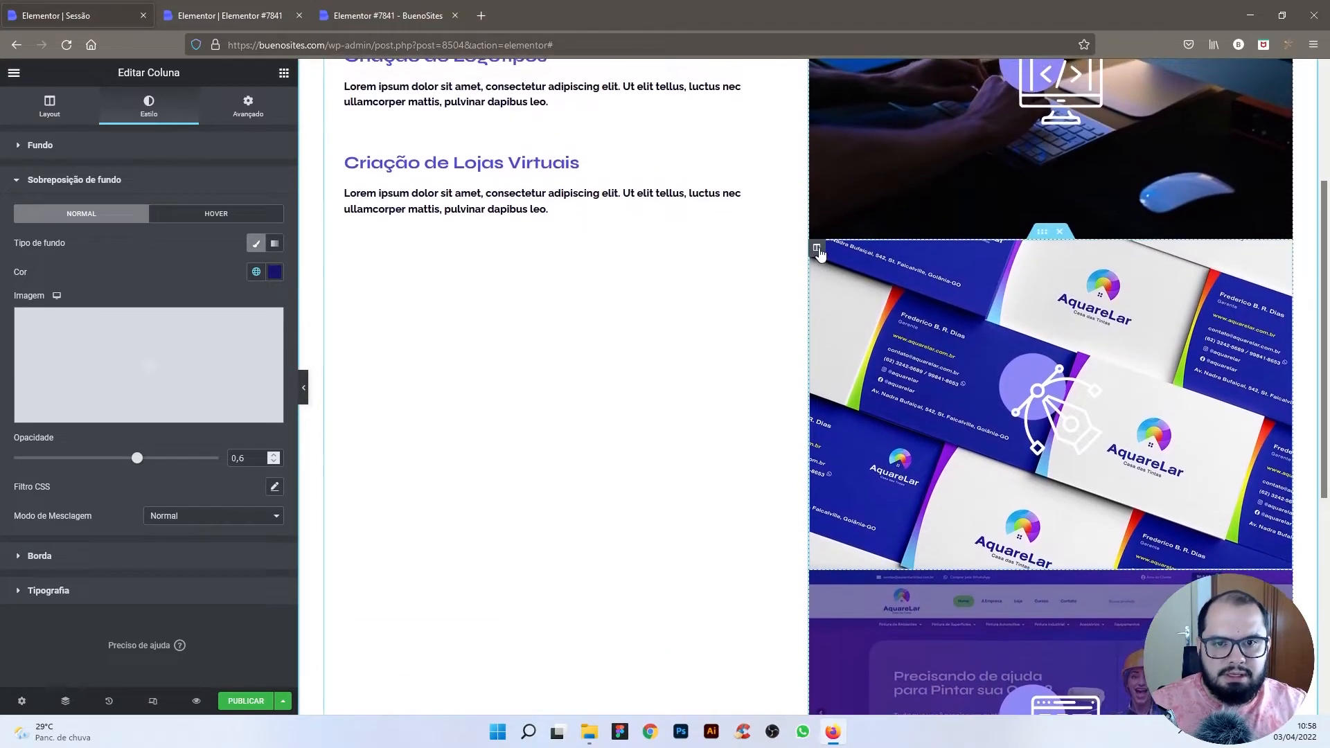
Step: Give the business-card image column a classic background overlay in global color #1A146D with 0.6 opacity
right_click(819, 251)
click(856, 261)
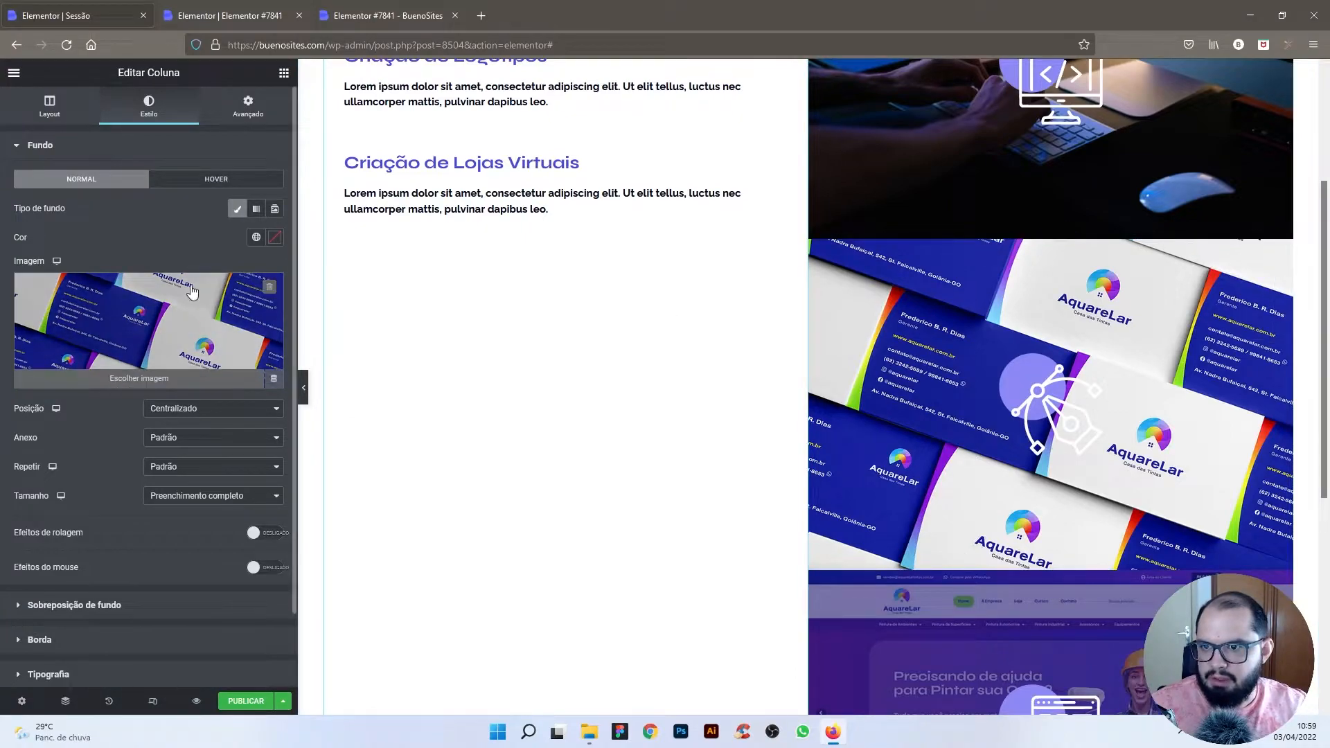
click(59, 147)
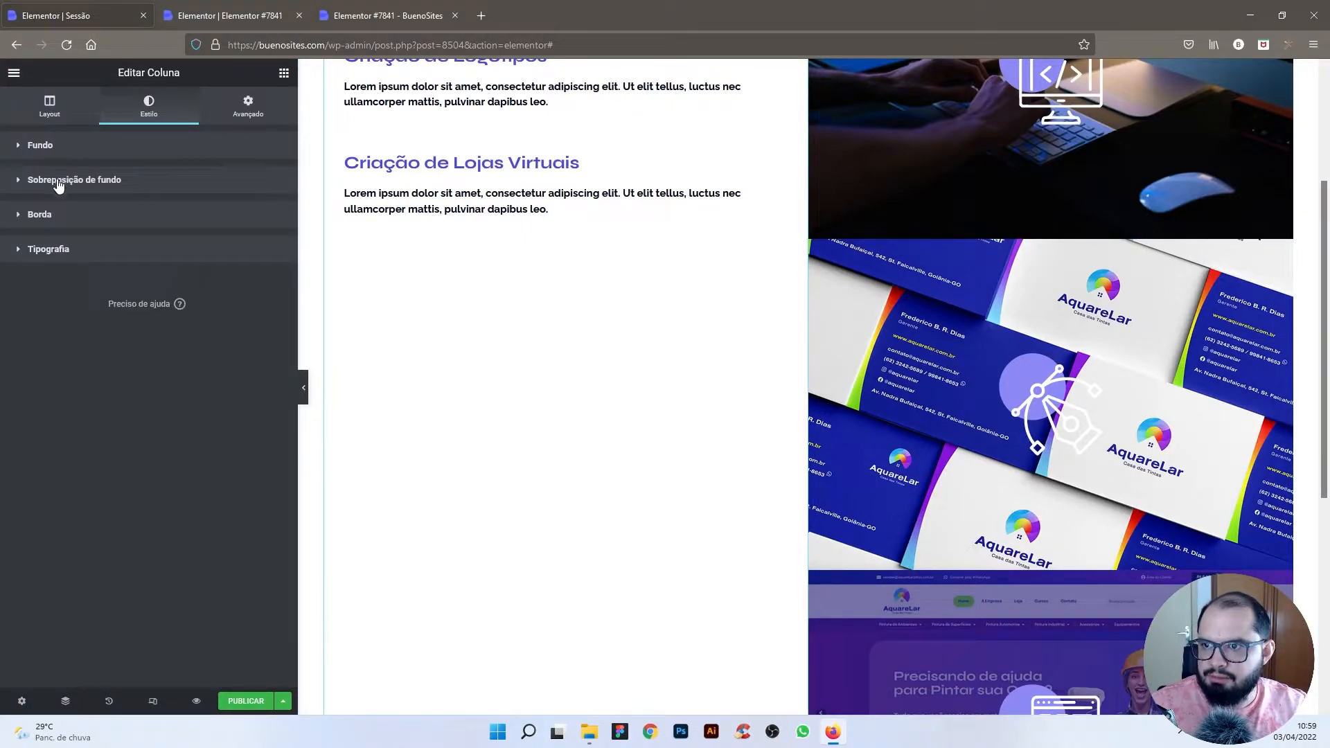
click(58, 182)
click(253, 244)
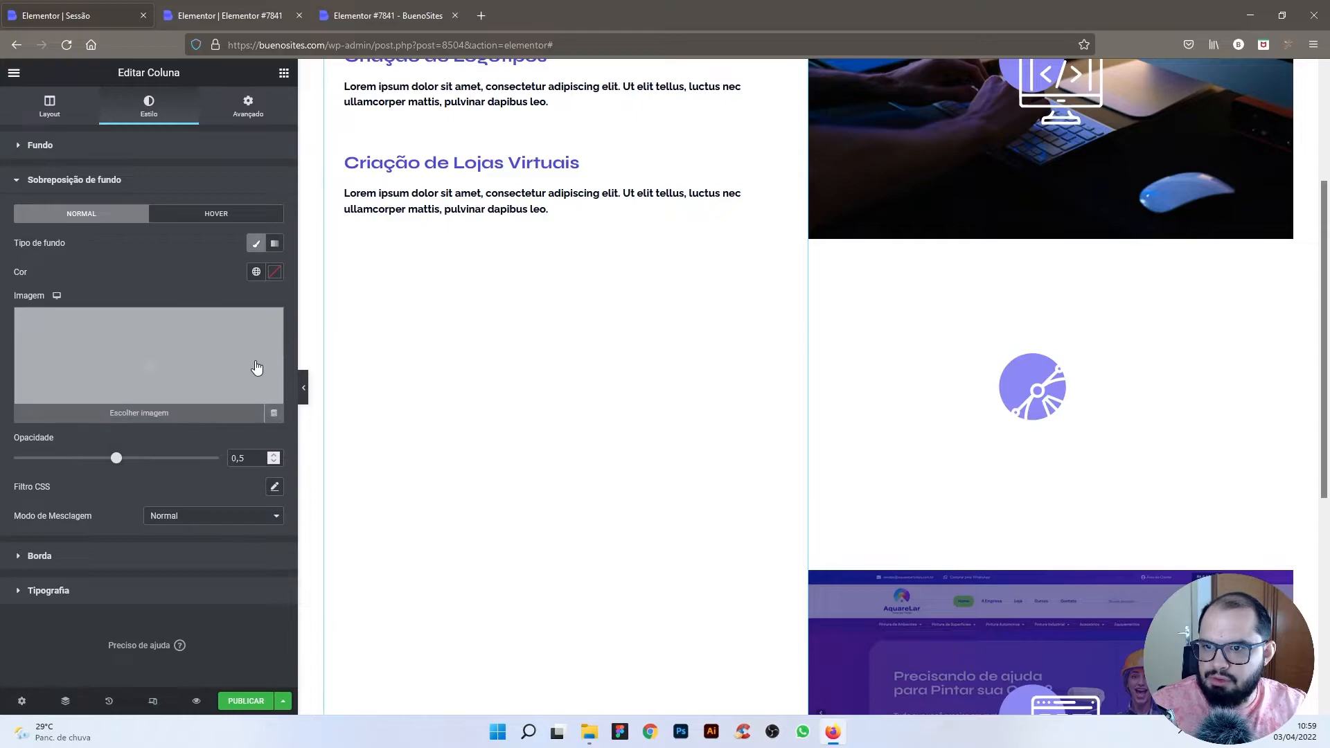
click(257, 271)
scroll(259, 397, down, 5)
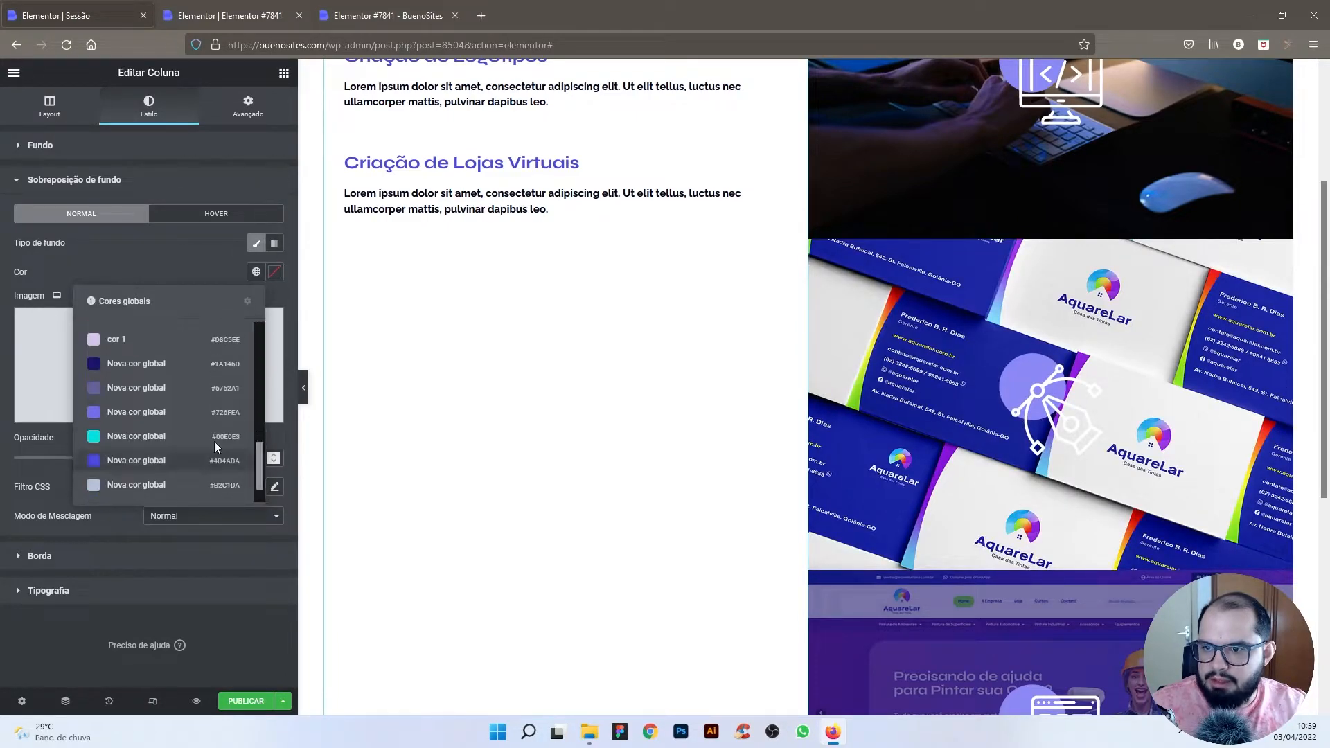
click(143, 365)
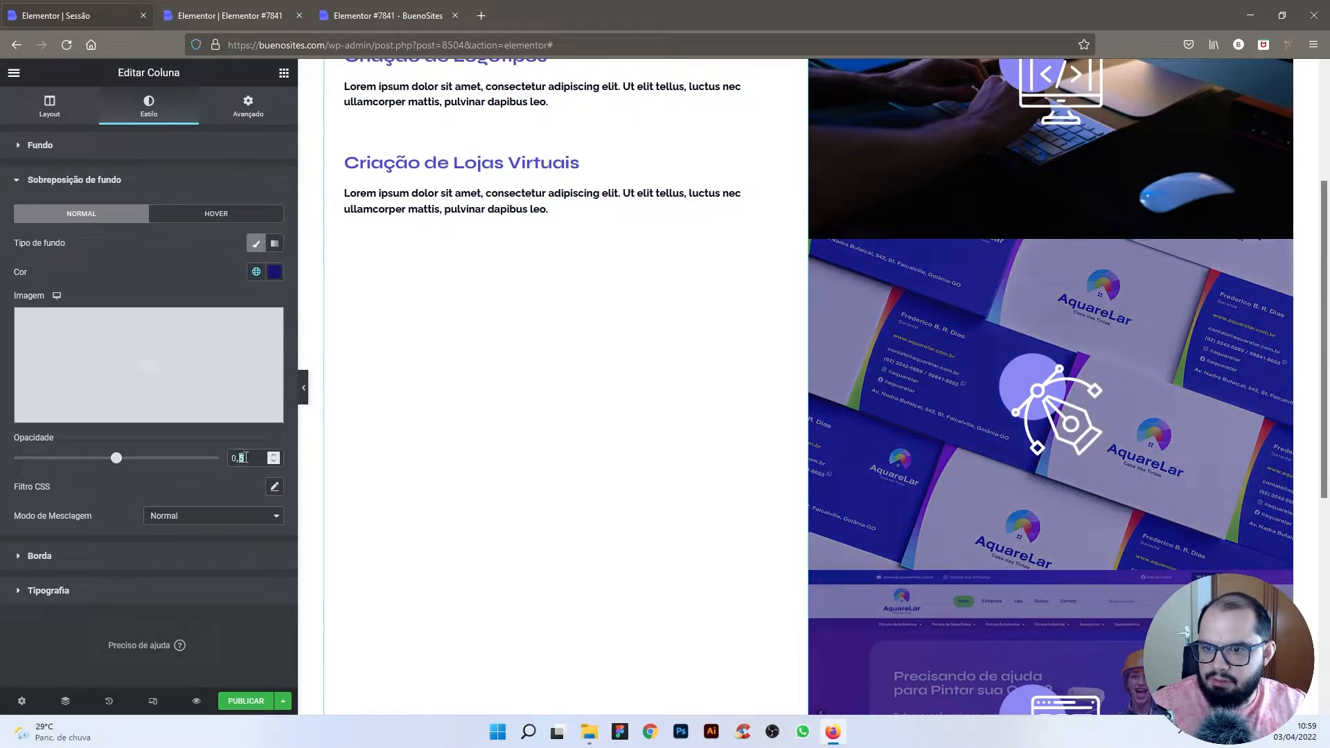
text(6)
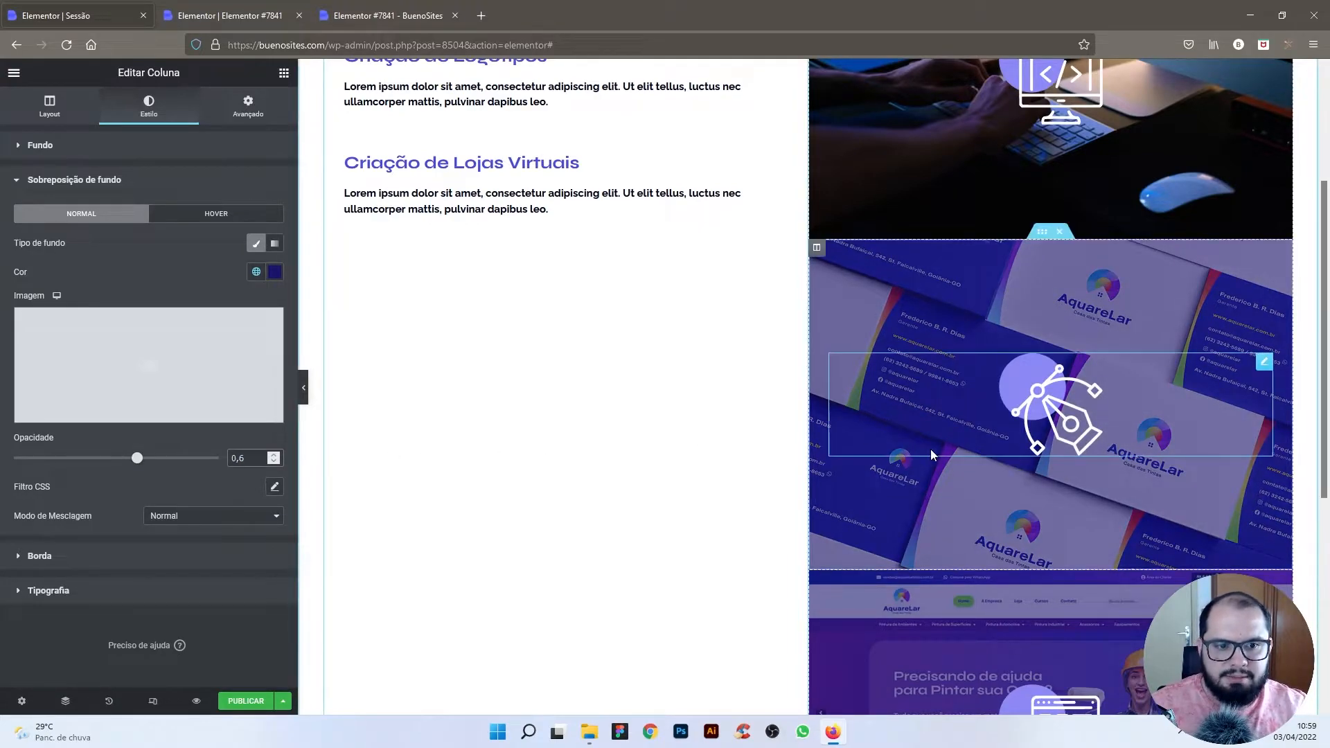
Step: Apply a classic background overlay in global color #1A146D with 0.6 opacity to the coding-desk image column
scroll(930, 449, up, 3)
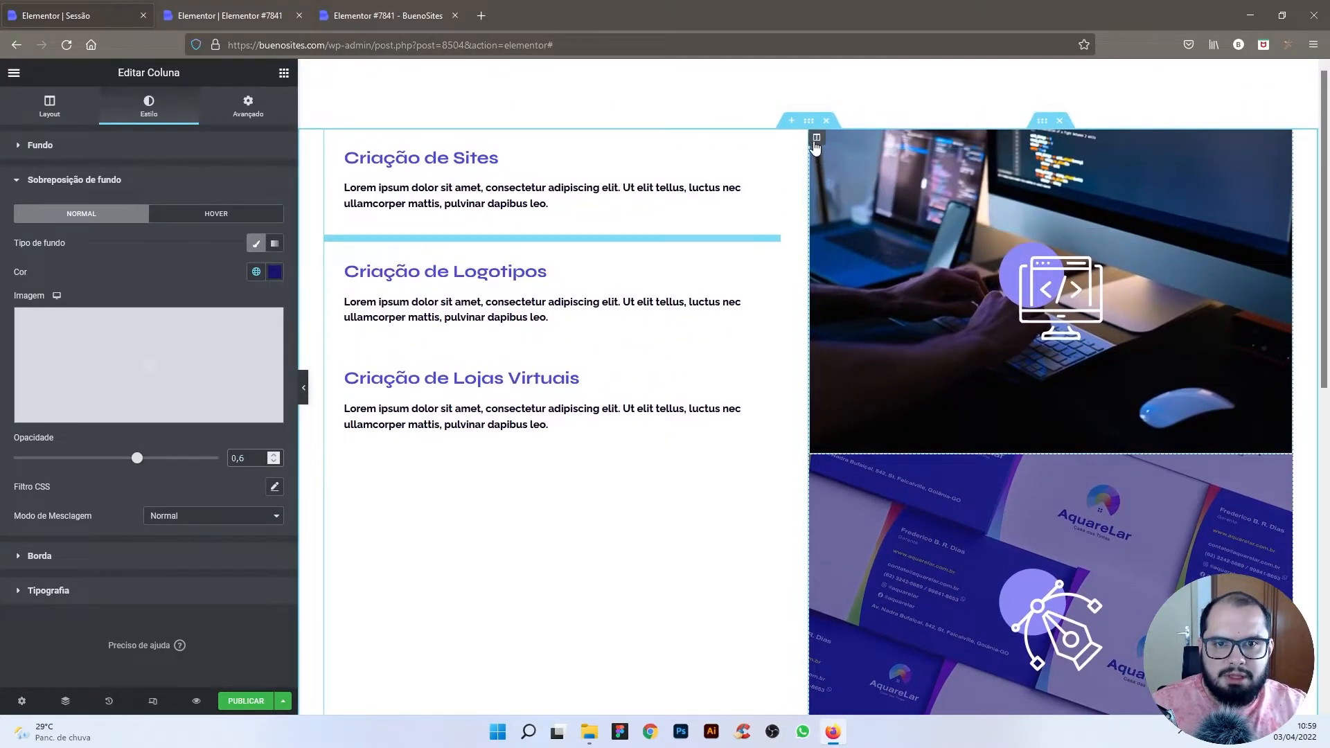
right_click(816, 146)
click(859, 146)
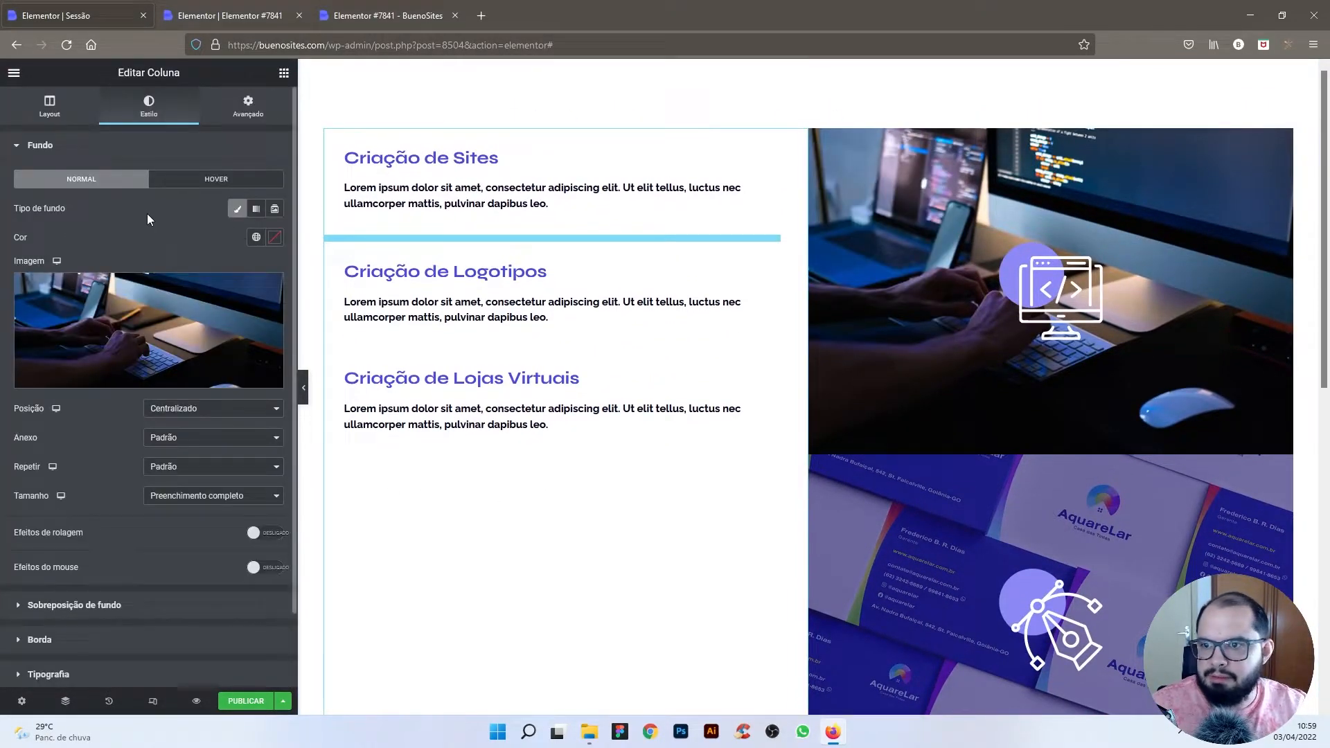
click(122, 148)
click(128, 180)
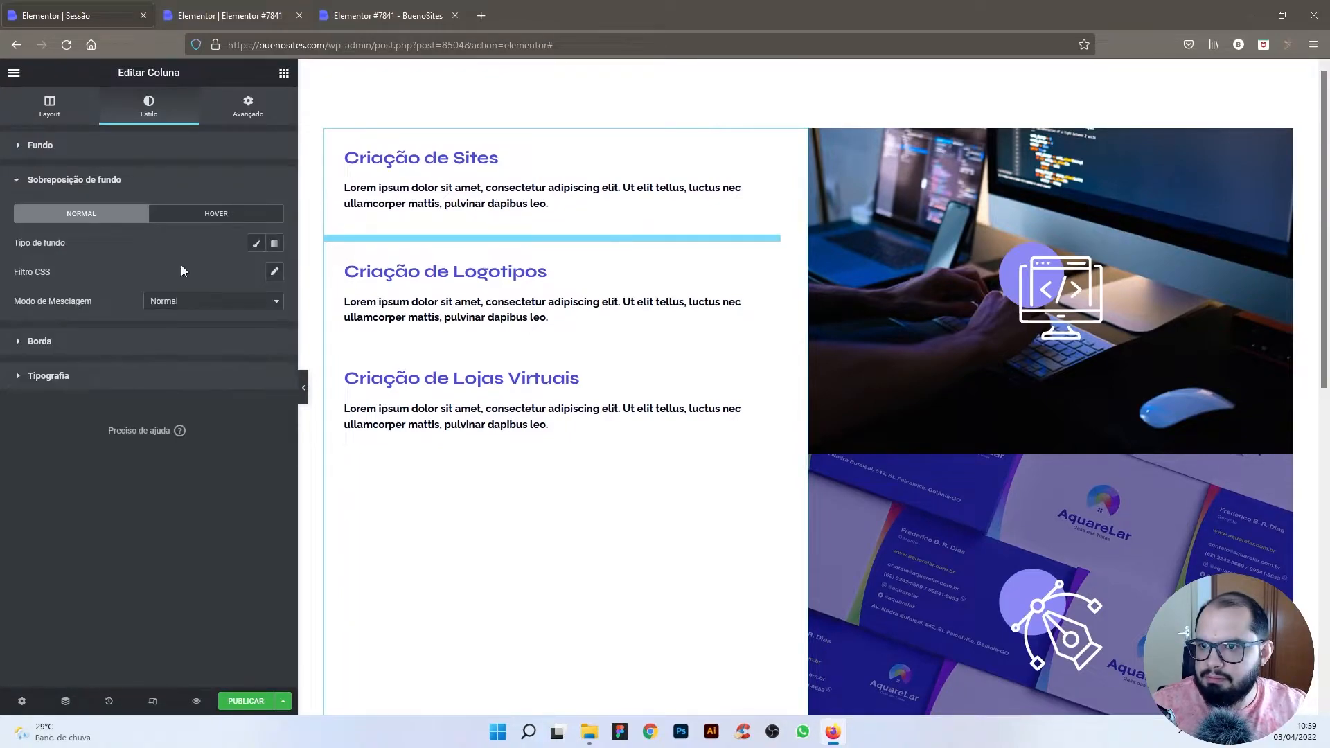
click(255, 243)
click(257, 272)
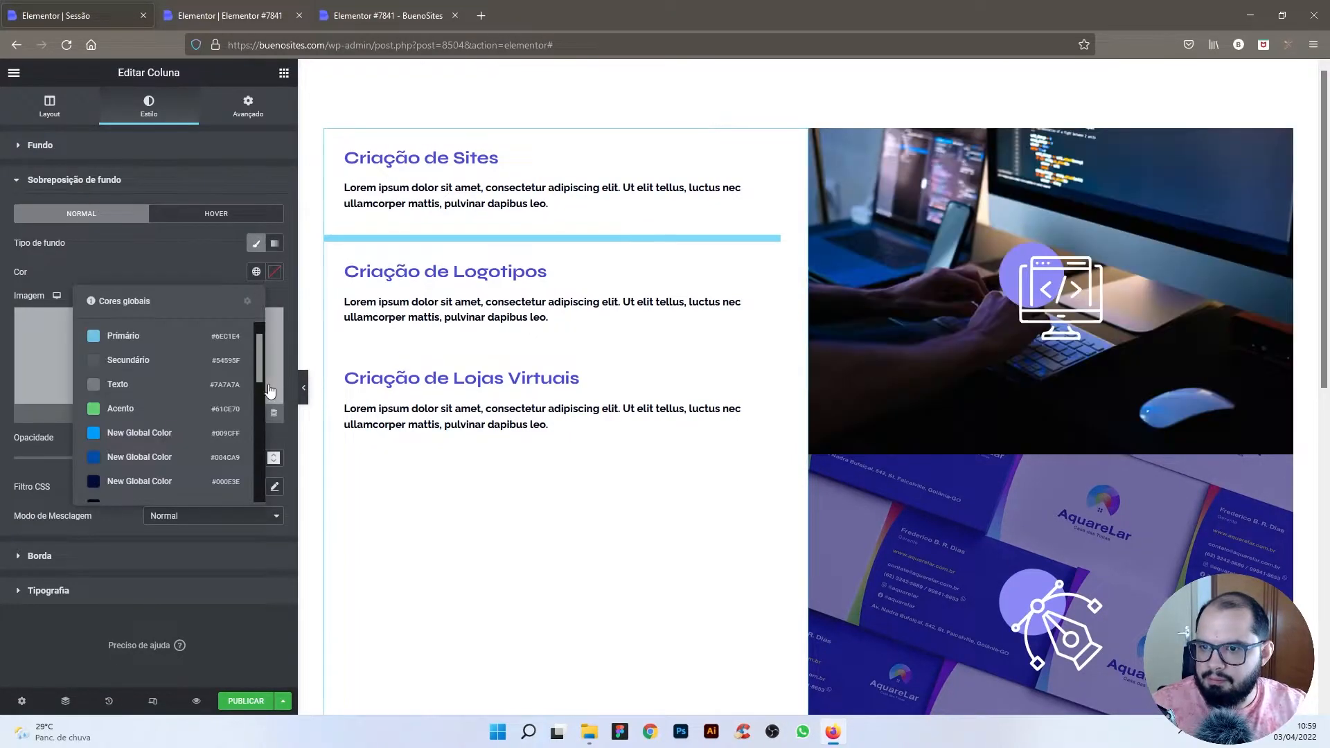
drag(263, 378, 264, 518)
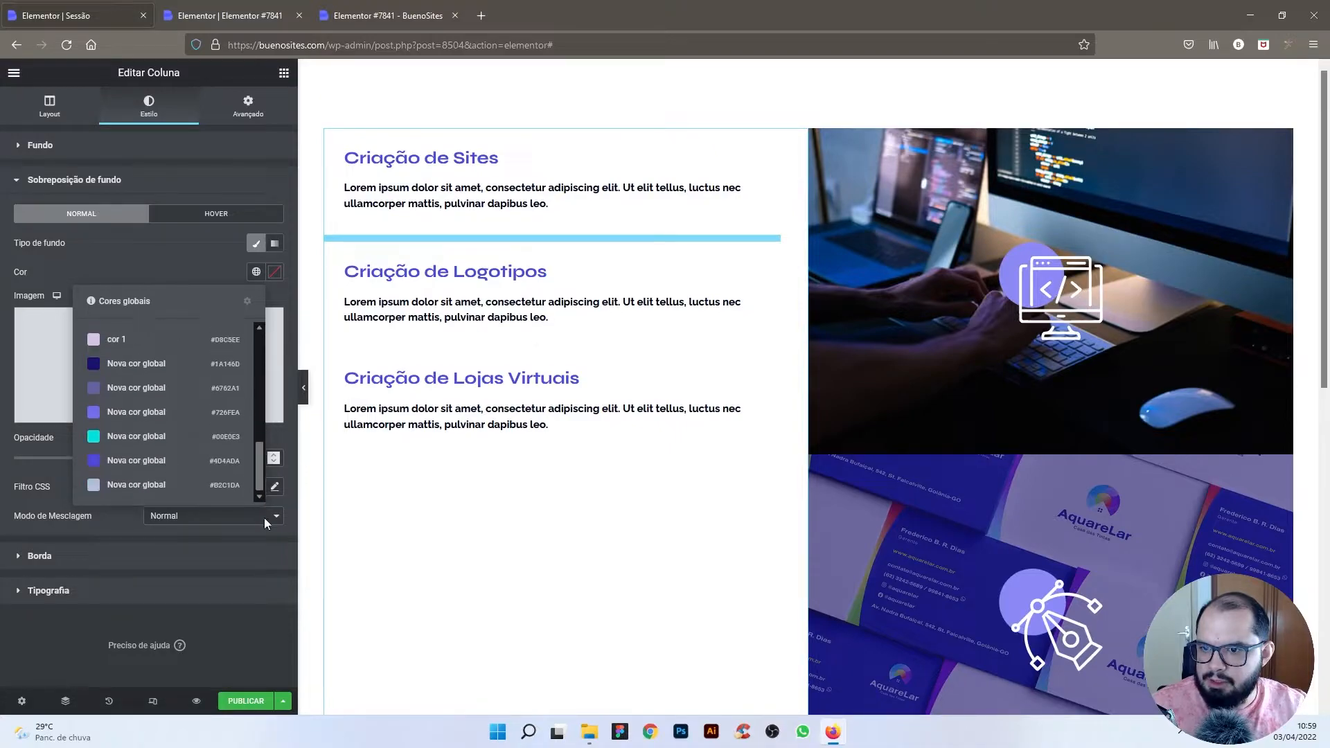
click(127, 361)
text(6)
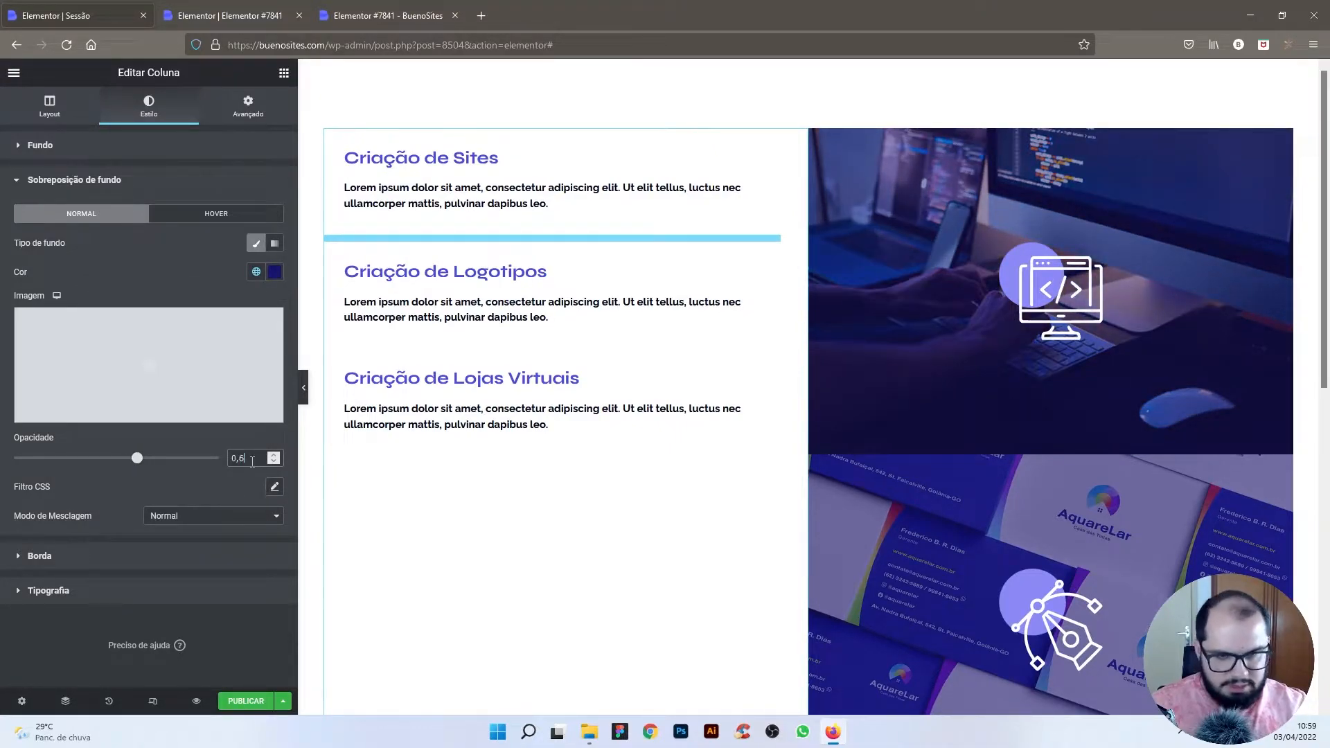
Step: Preview the section without the editing panel, restore the panel, and review the three overlaid image columns
click(305, 388)
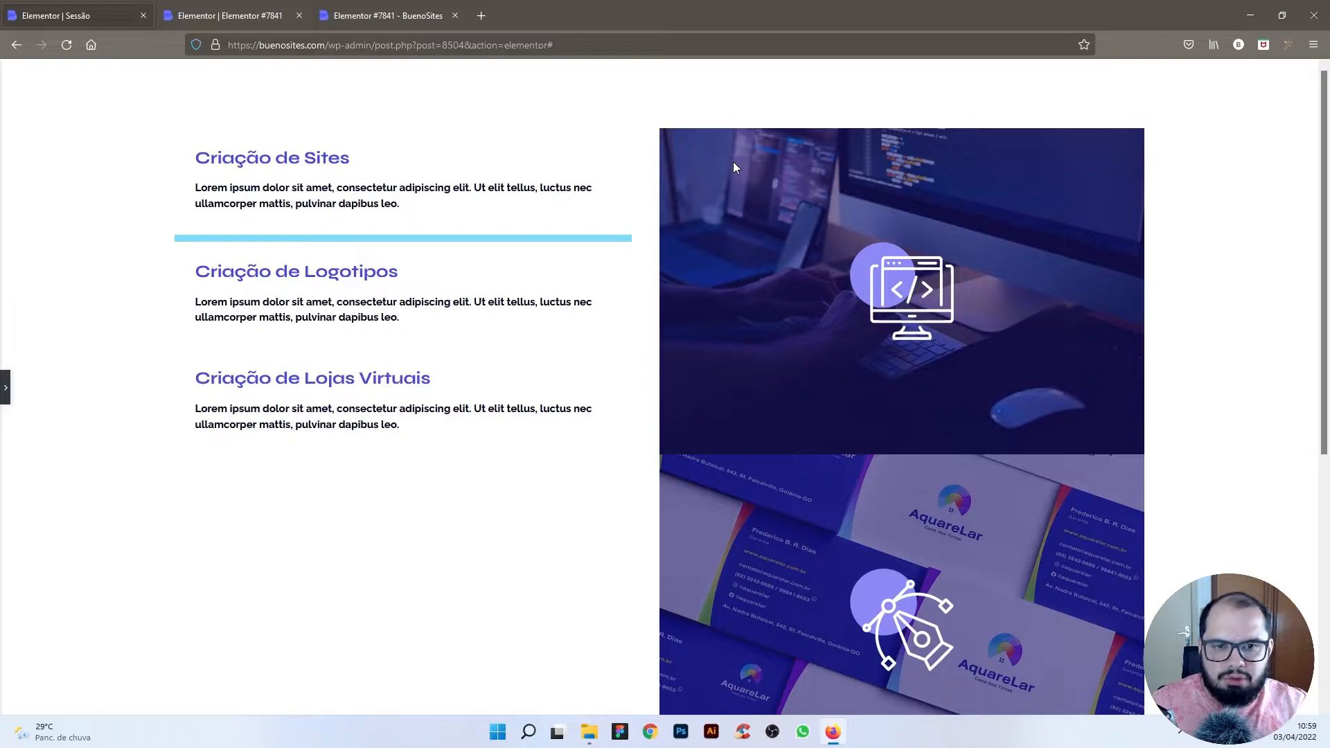
click(5, 388)
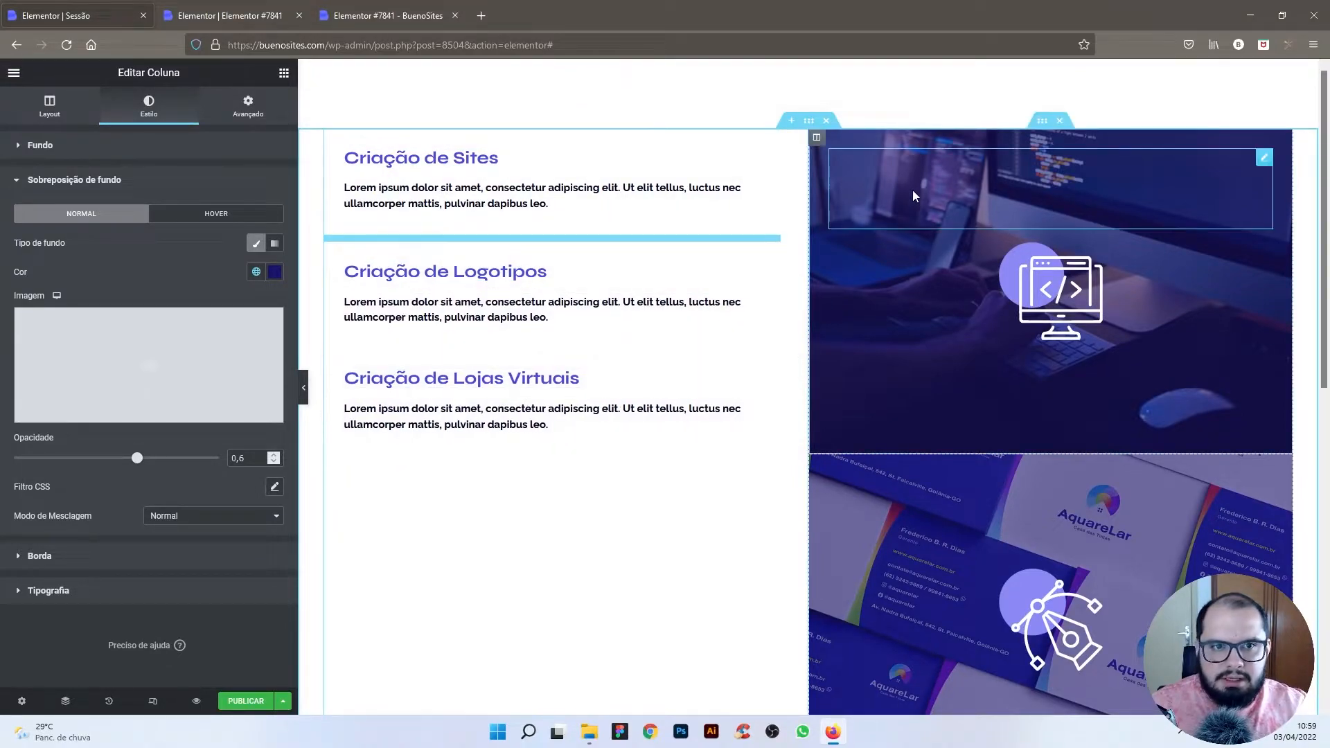
scroll(1141, 277, down, 4)
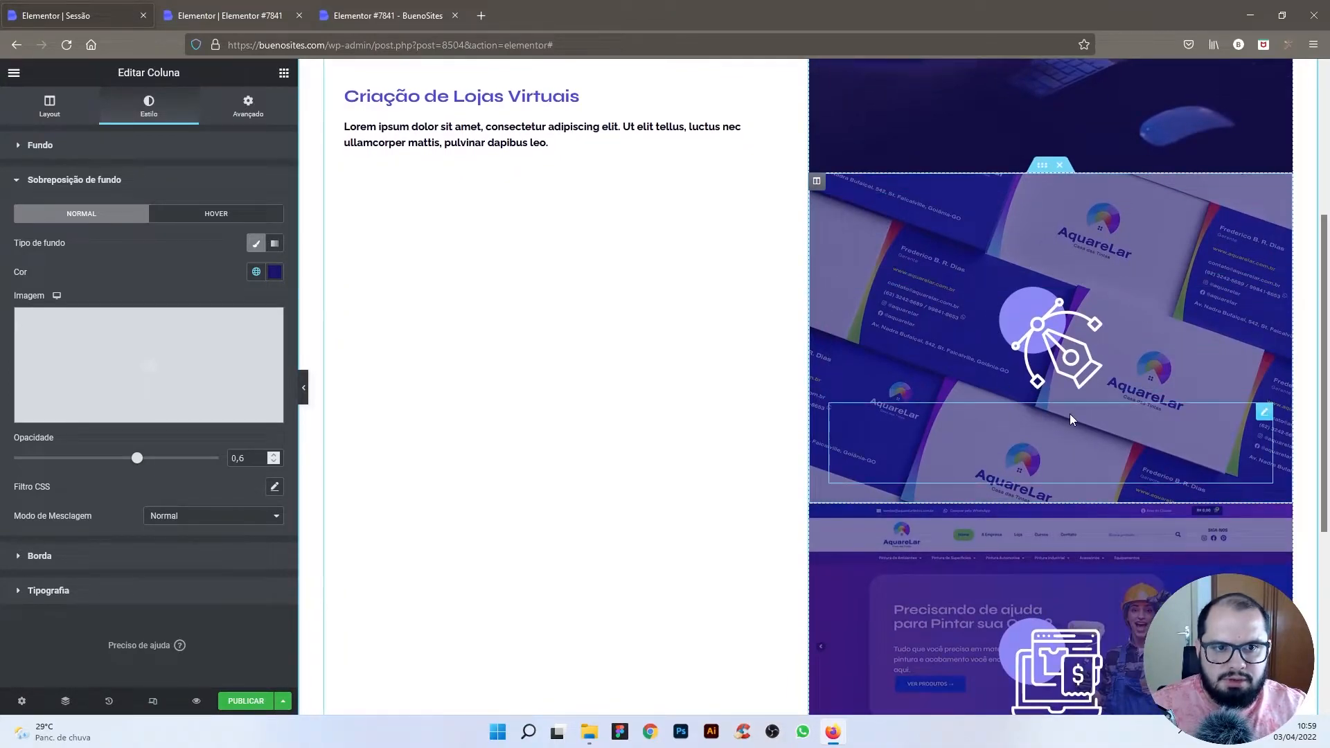
scroll(1070, 414, down, 4)
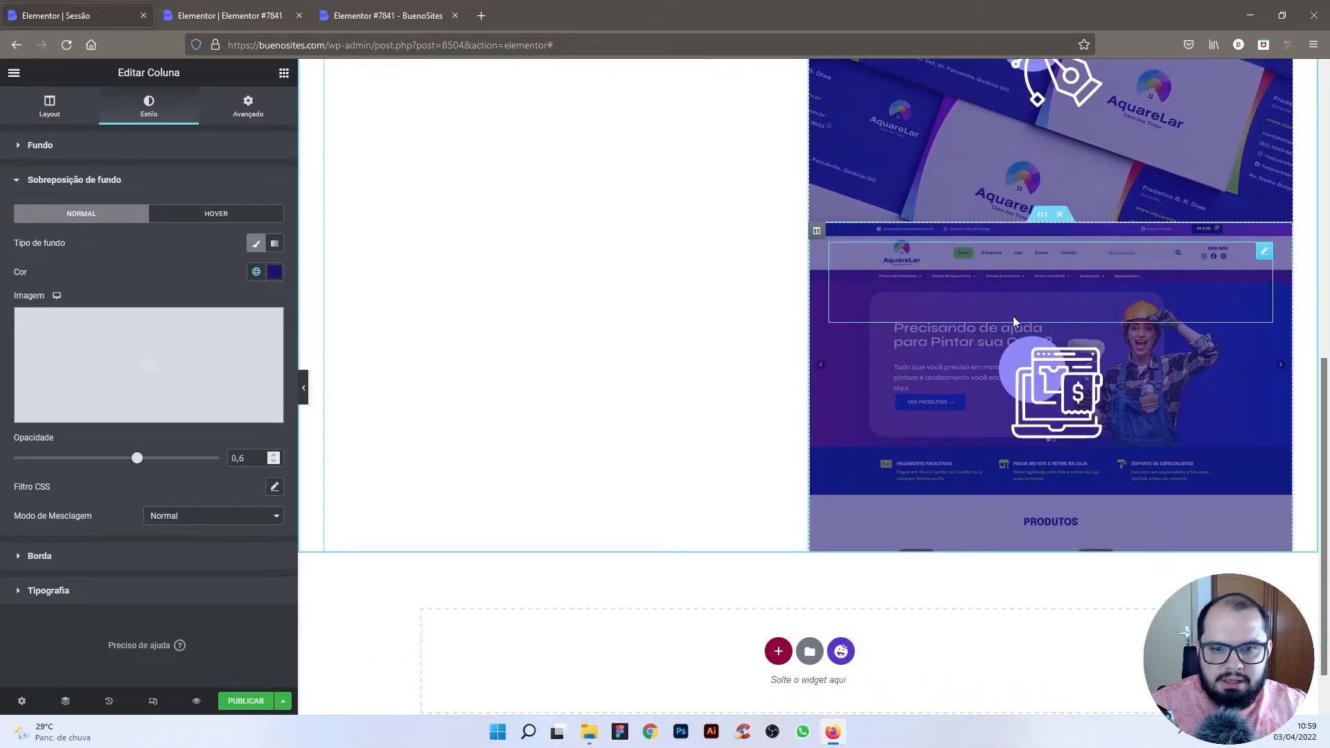
Step: Open the Navigator and examine the inner sections of the service-text column, including the contents of its first one
click(154, 702)
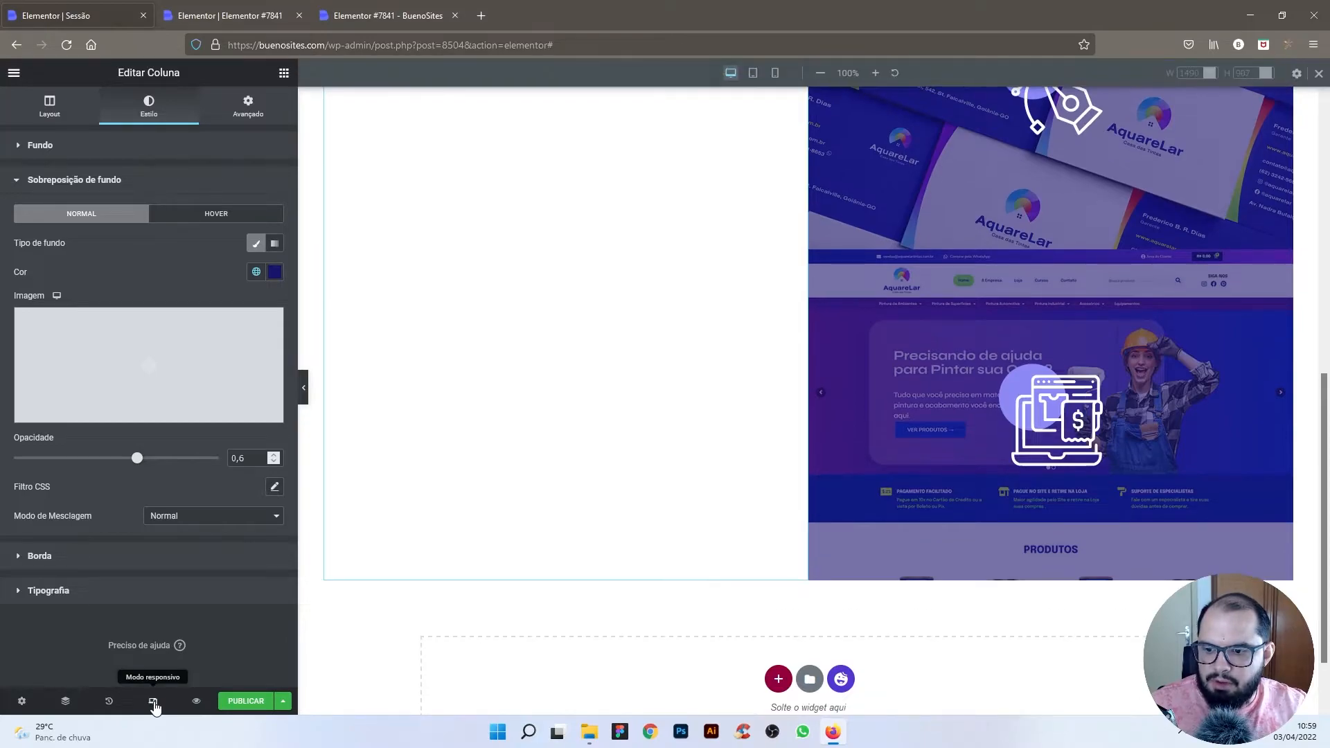
click(66, 702)
click(1163, 206)
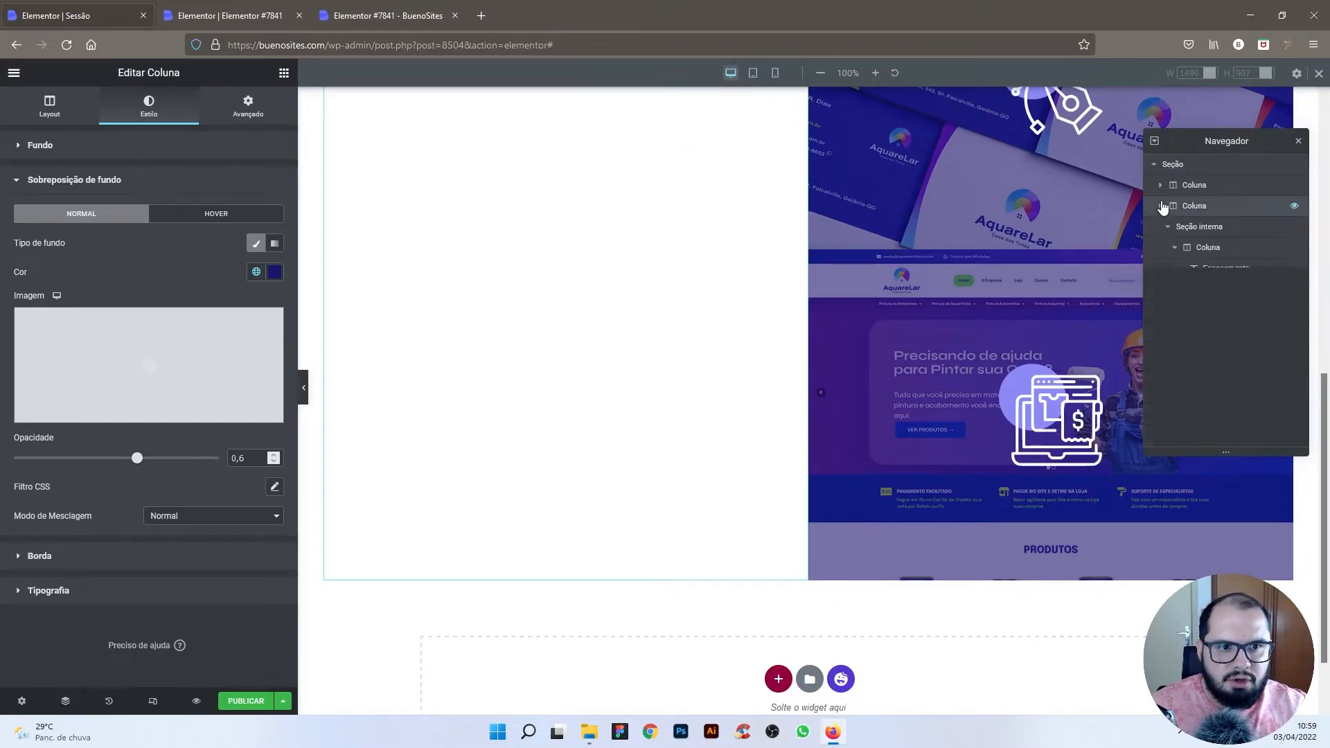
click(1193, 185)
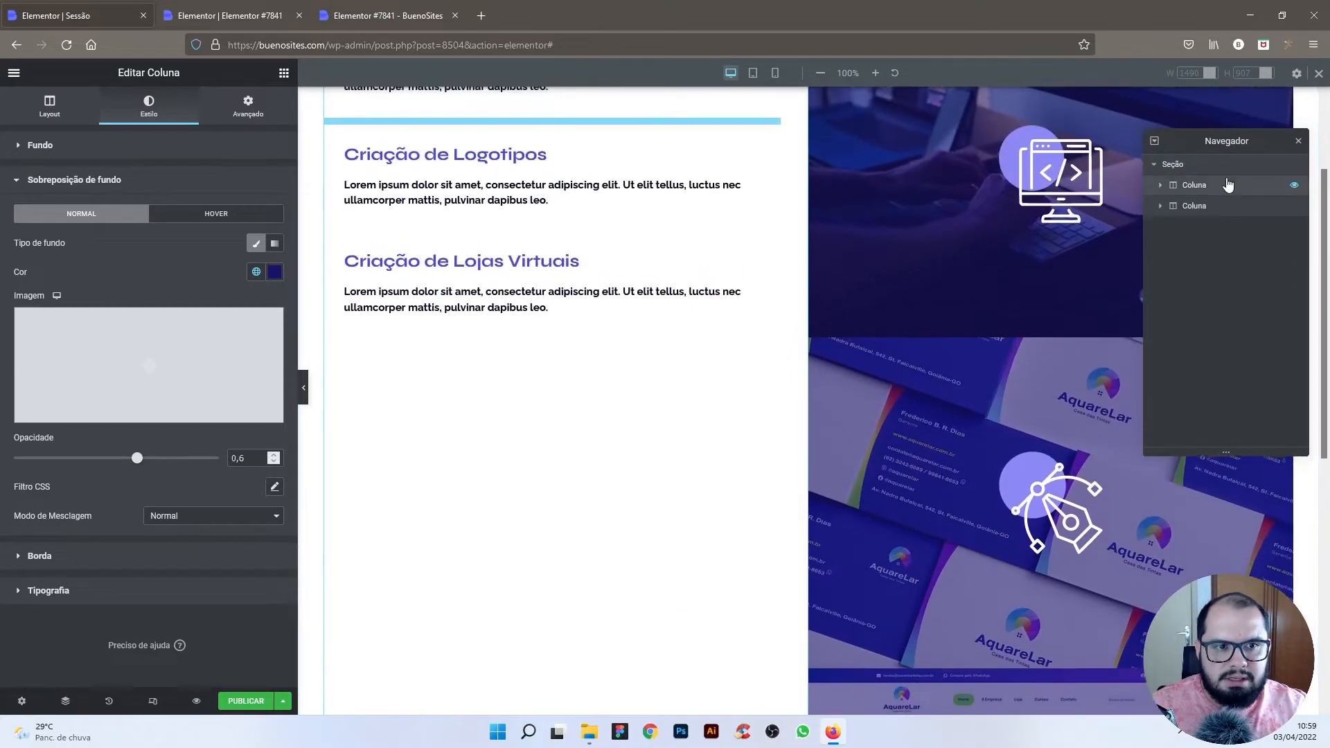
click(1160, 185)
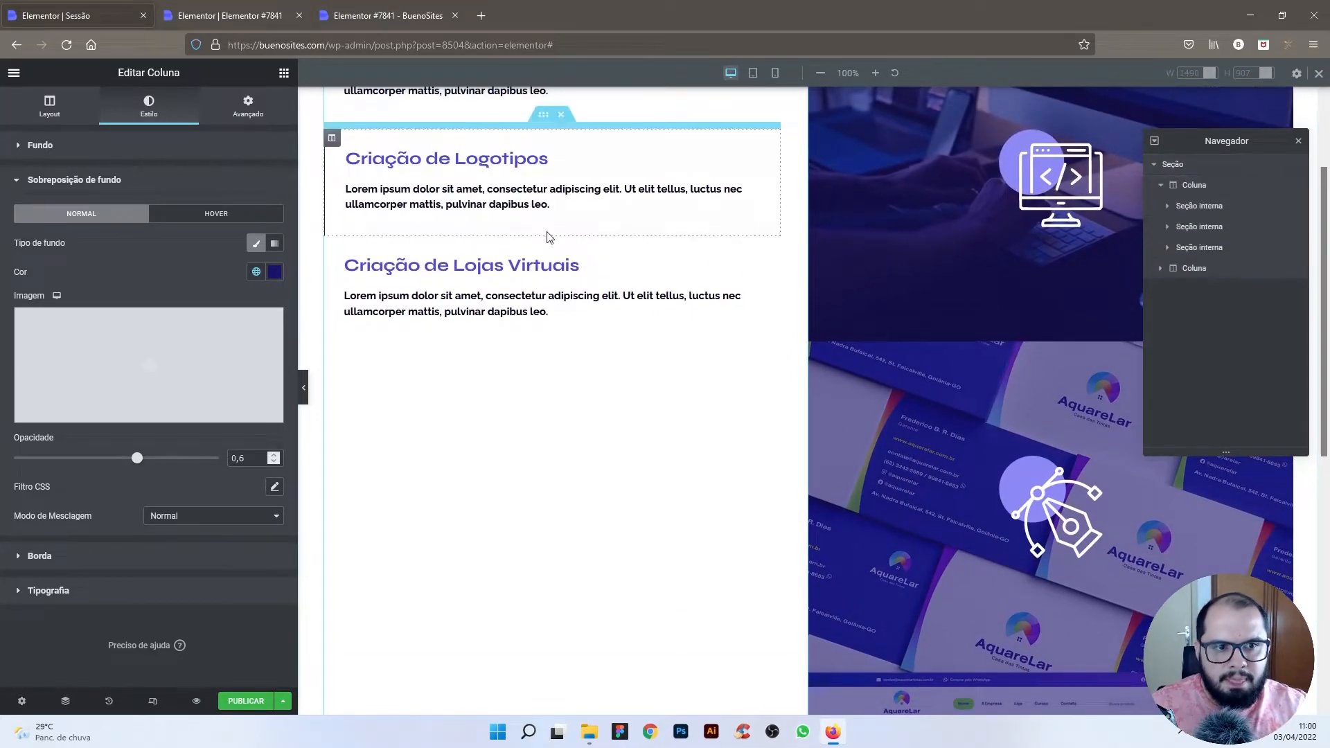
scroll(555, 229, up, 2)
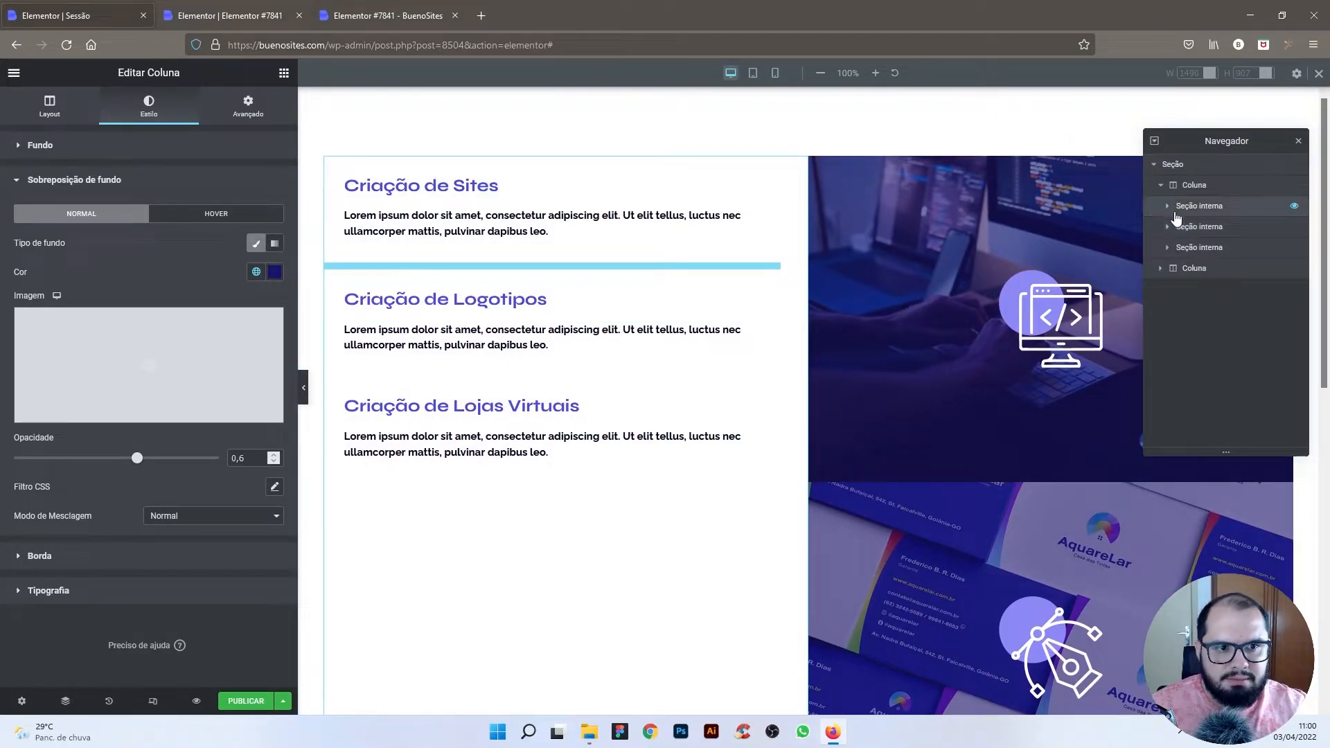
click(1167, 206)
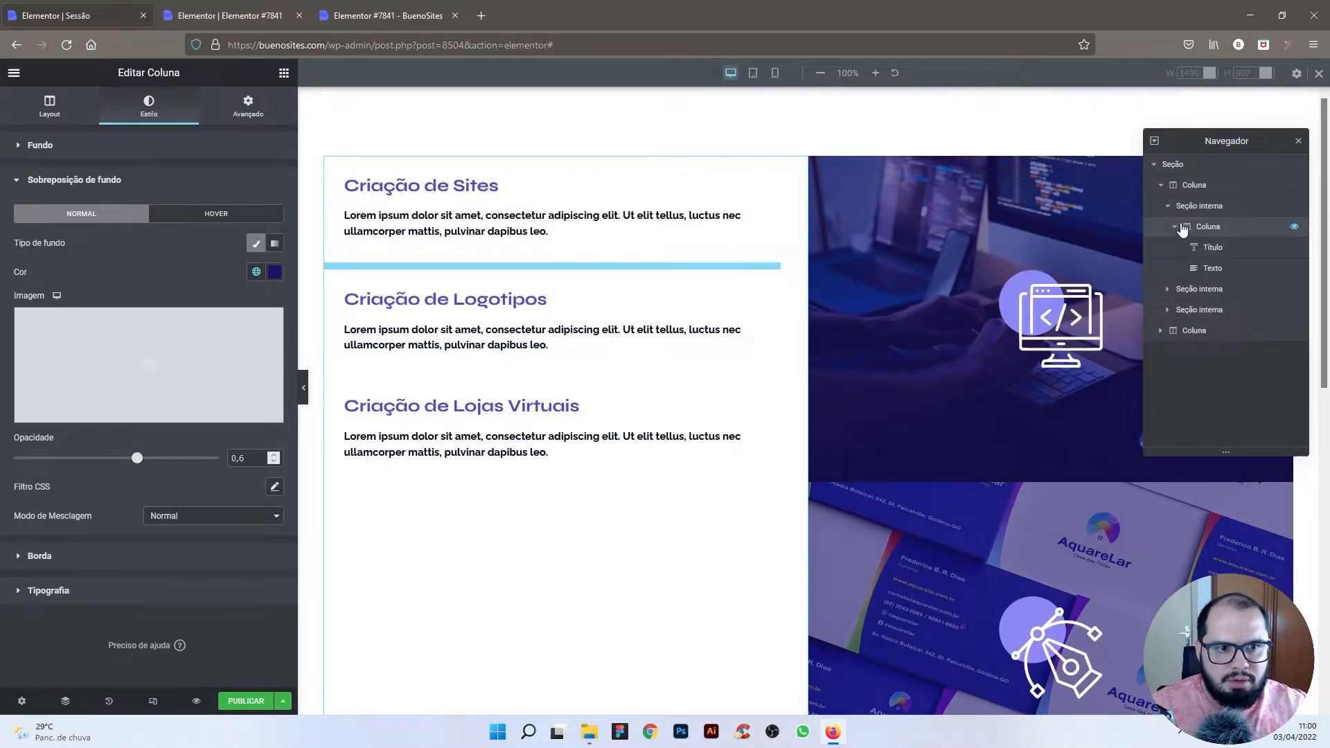
click(1168, 206)
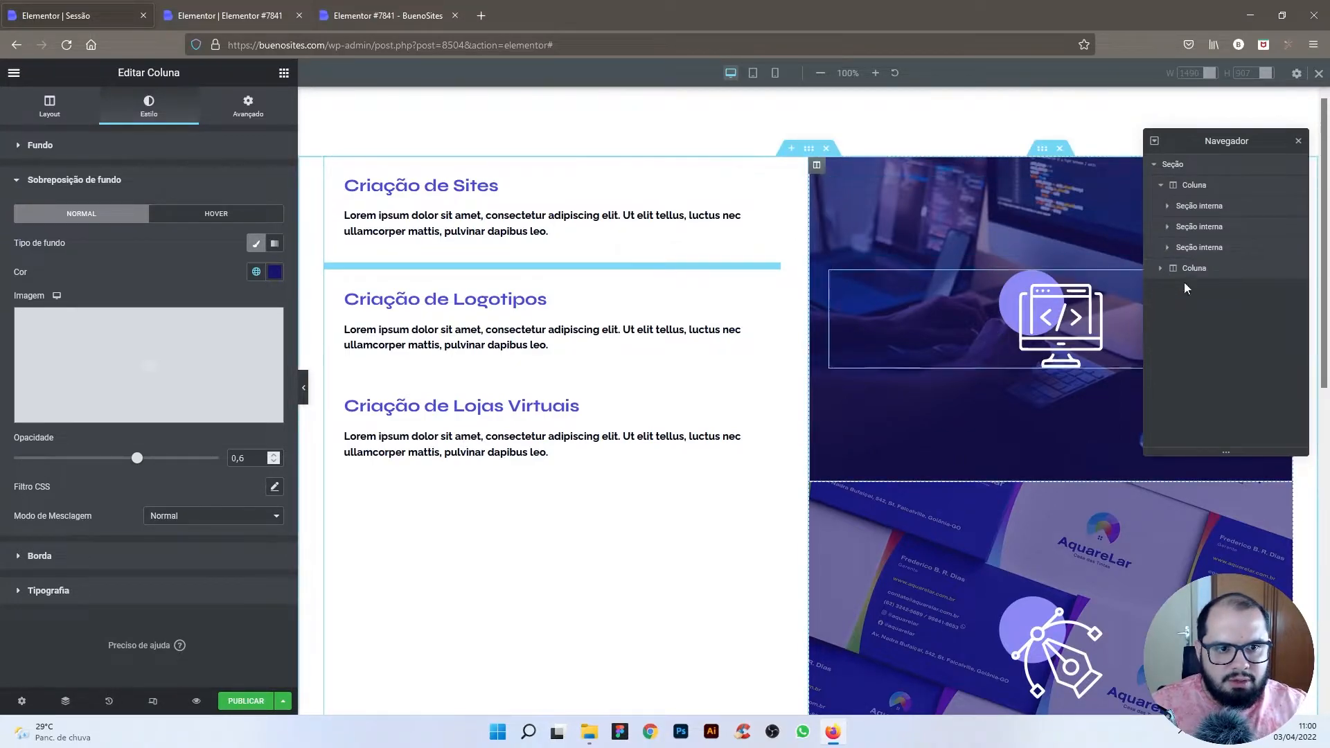
Step: Examine the image column's inner sections and their widgets in the Navigator, and collapse the whole section tree
click(1162, 268)
click(1170, 291)
click(1170, 311)
click(1171, 331)
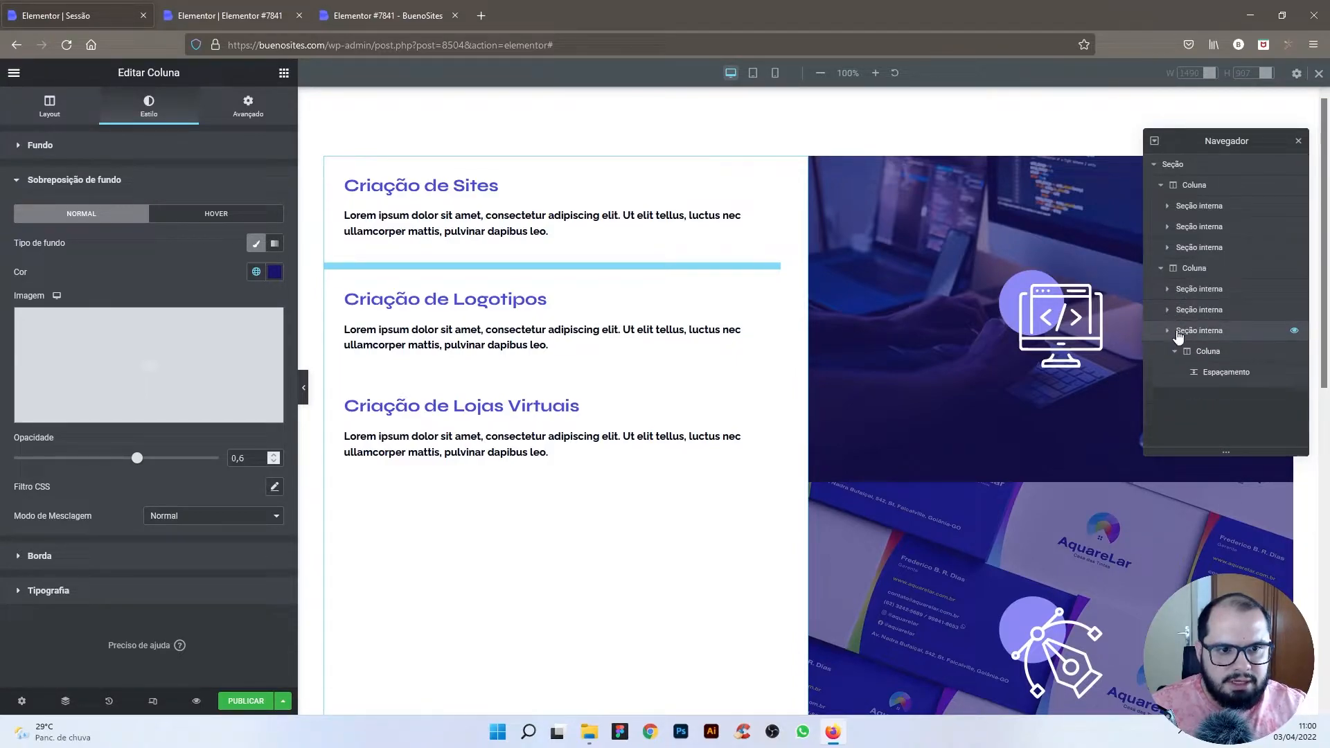
click(1169, 291)
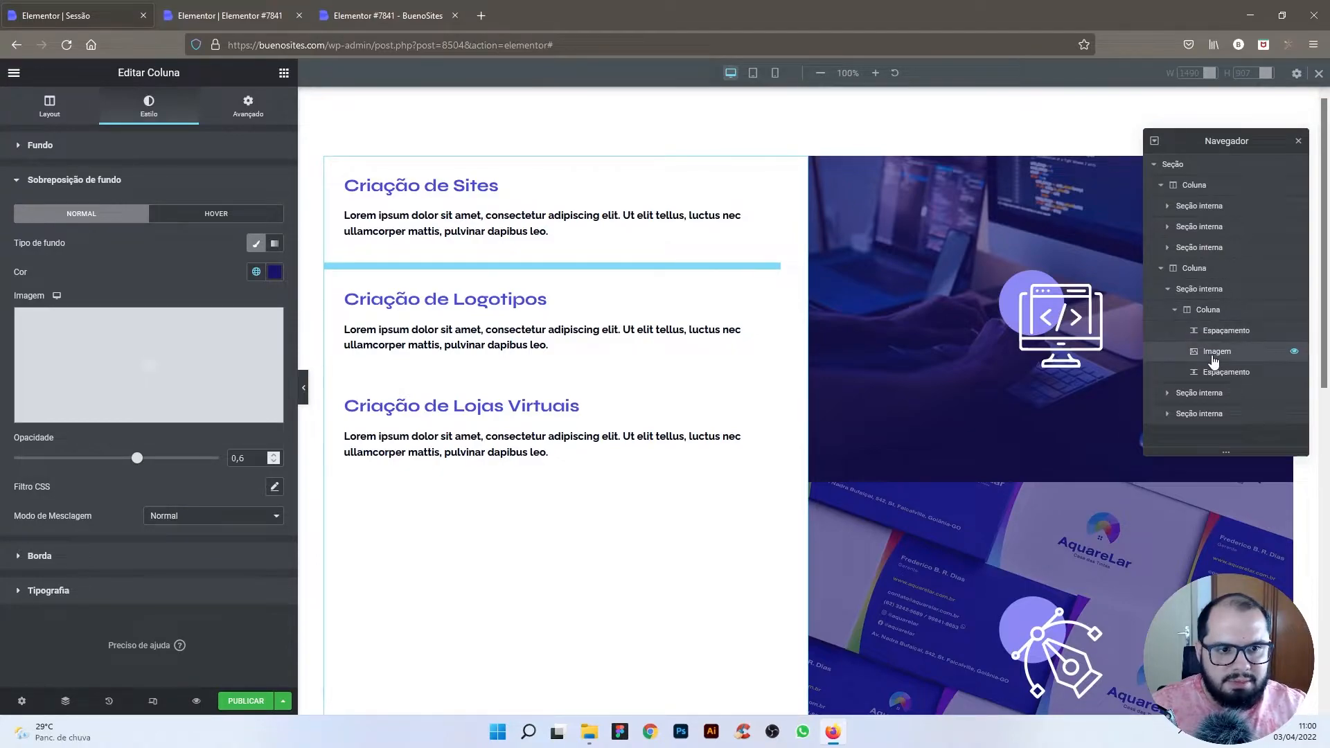
click(1155, 165)
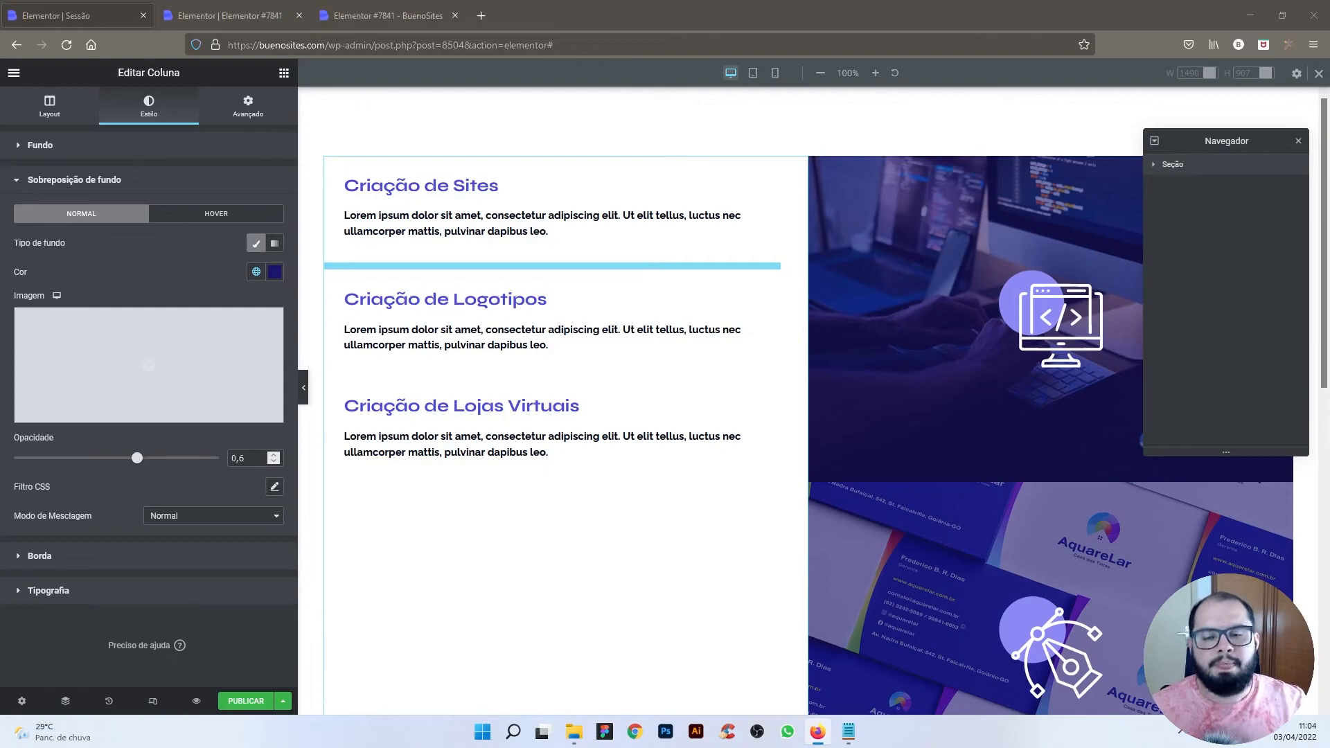
Step: Switch to the codigos file in Notepad and copy its complete script and style code, from <script> to </style>
click(849, 733)
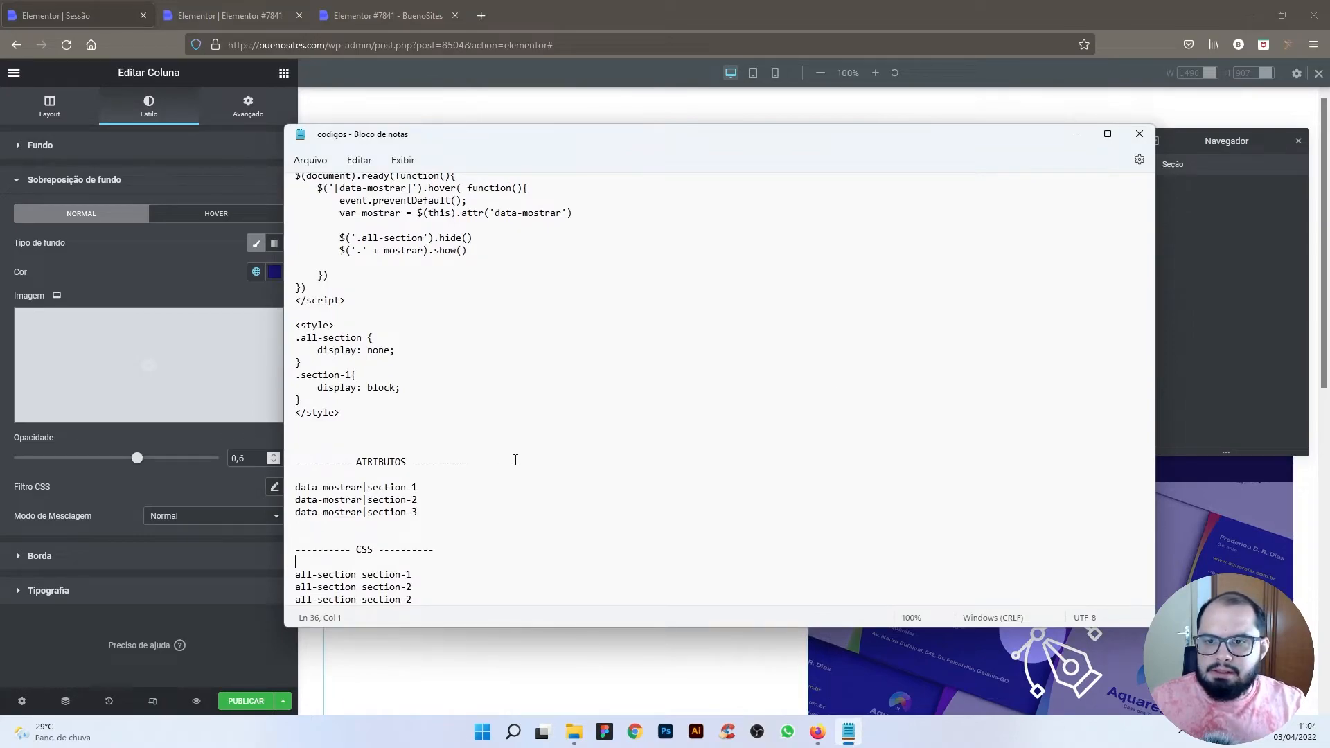
scroll(515, 460, up, 2)
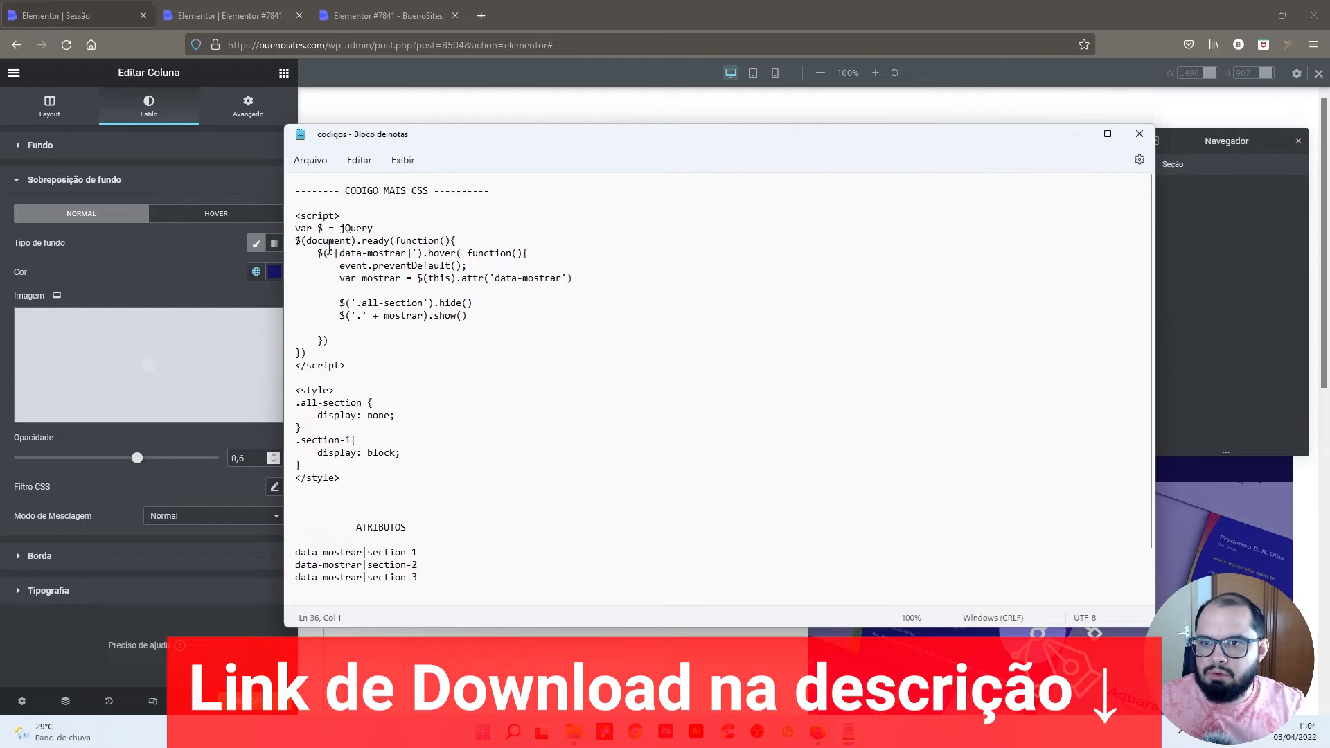
scroll(374, 323, down, 2)
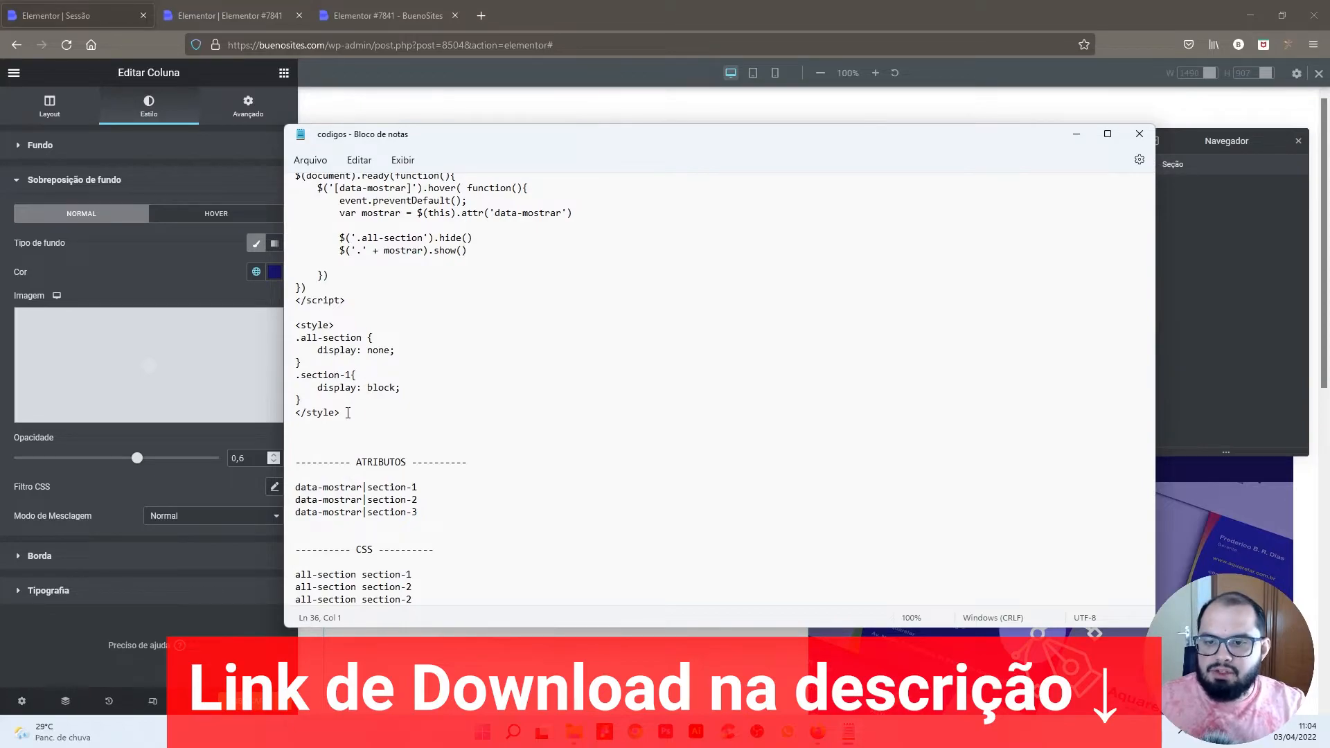
scroll(348, 413, up, 2)
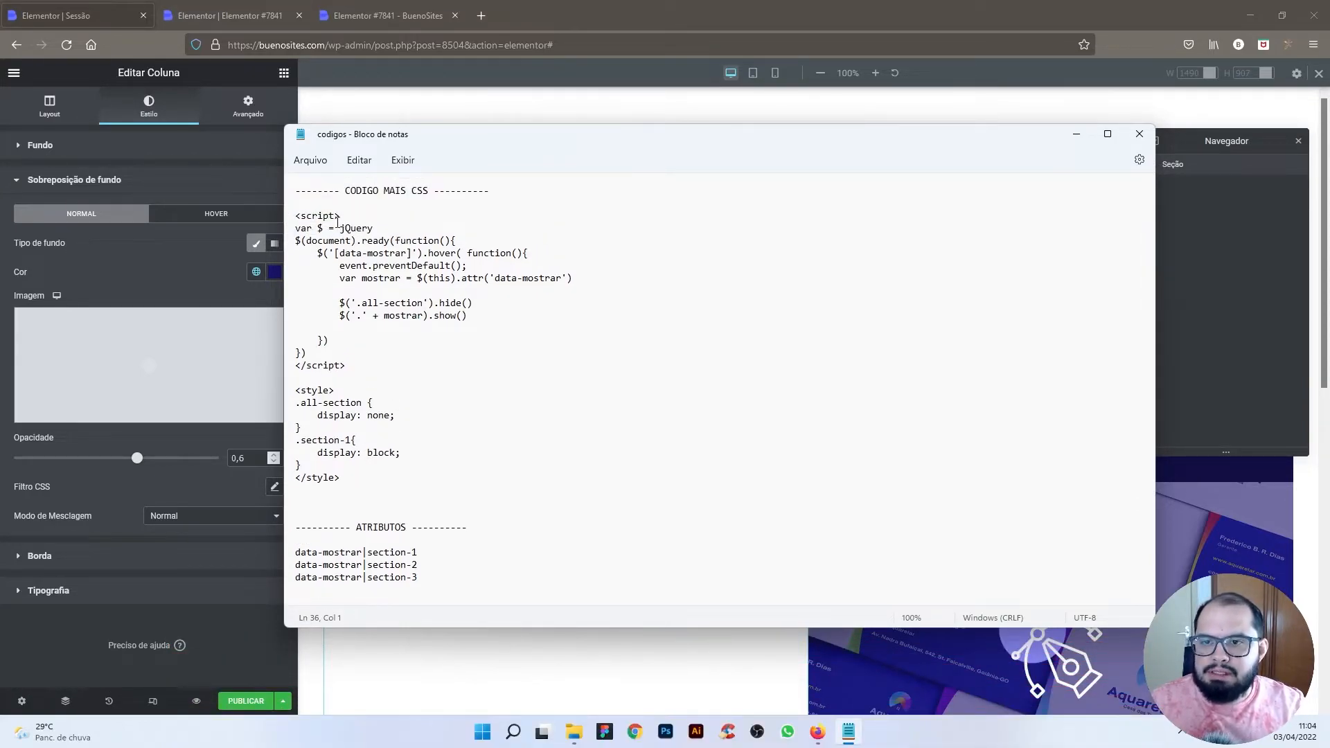
drag(296, 215, 355, 480)
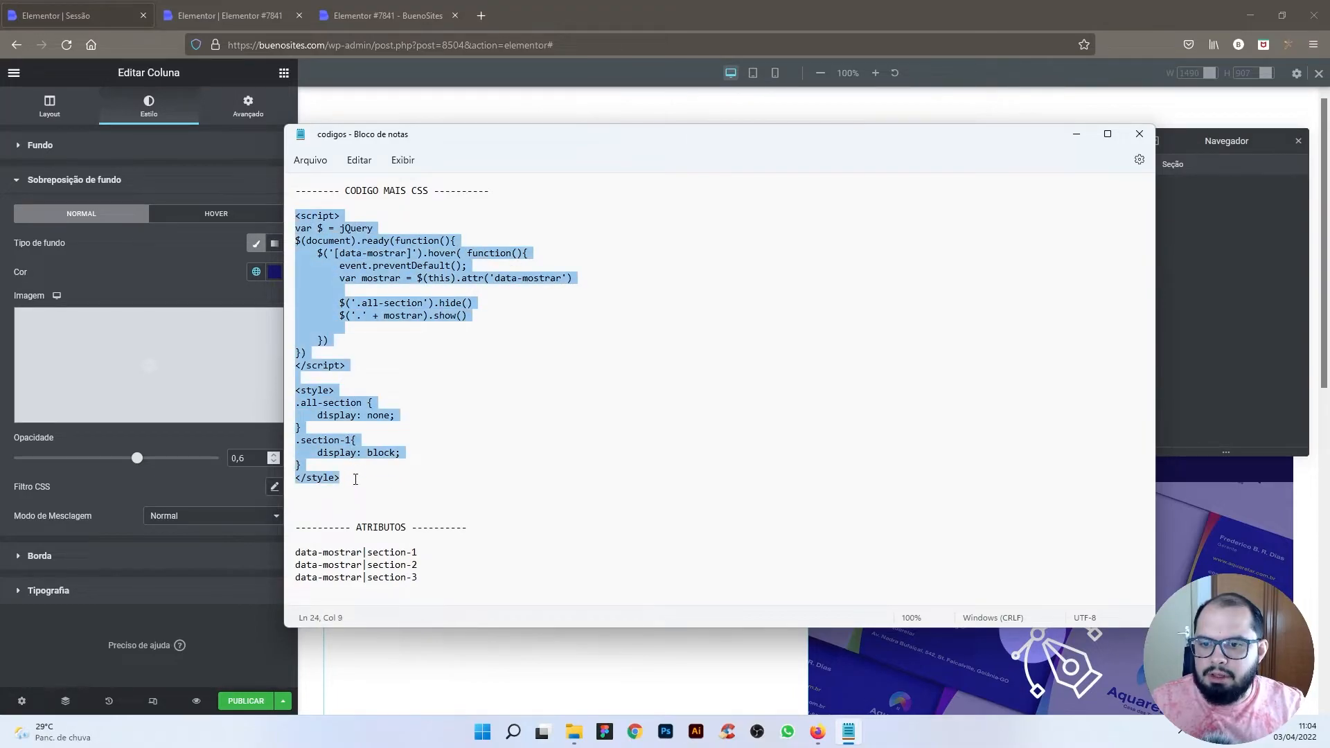
right_click(384, 253)
click(433, 317)
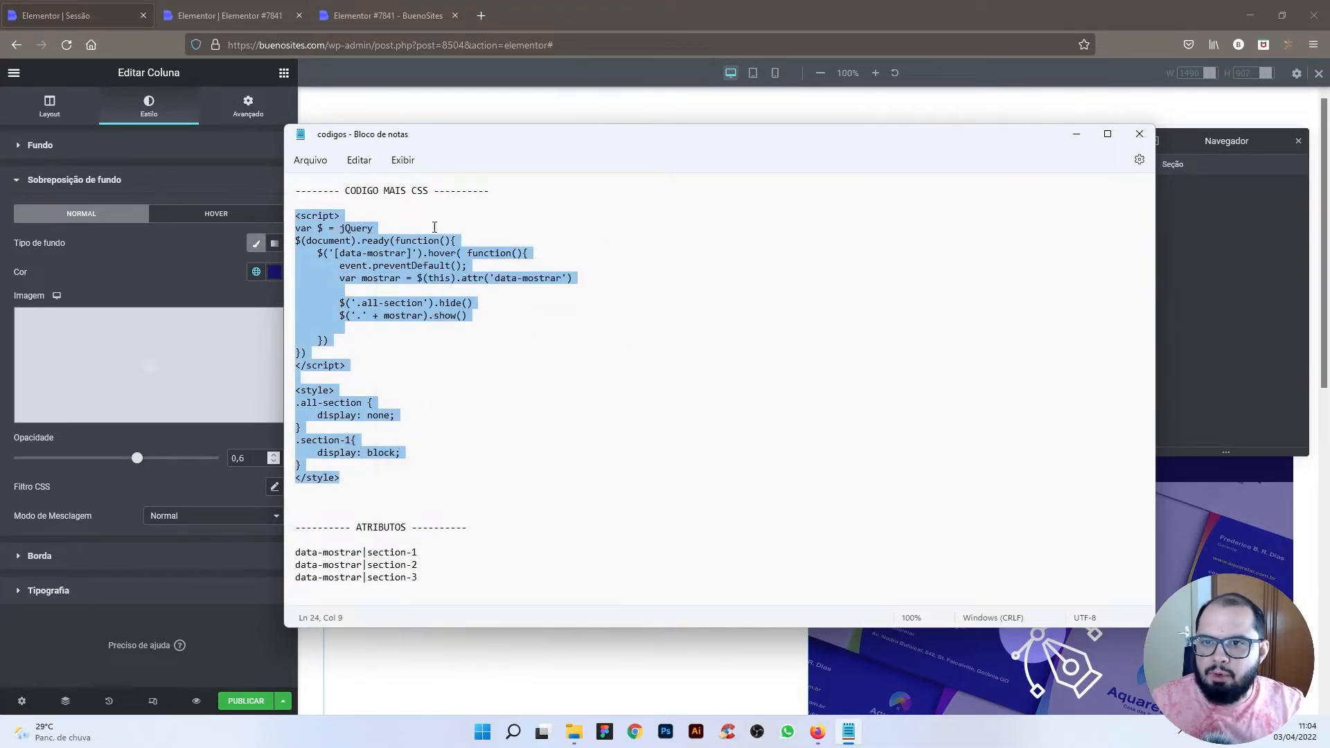
Step: Switch back to the Elementor editor in Firefox, close the Navigator, and go to the empty widget area below the section
click(597, 14)
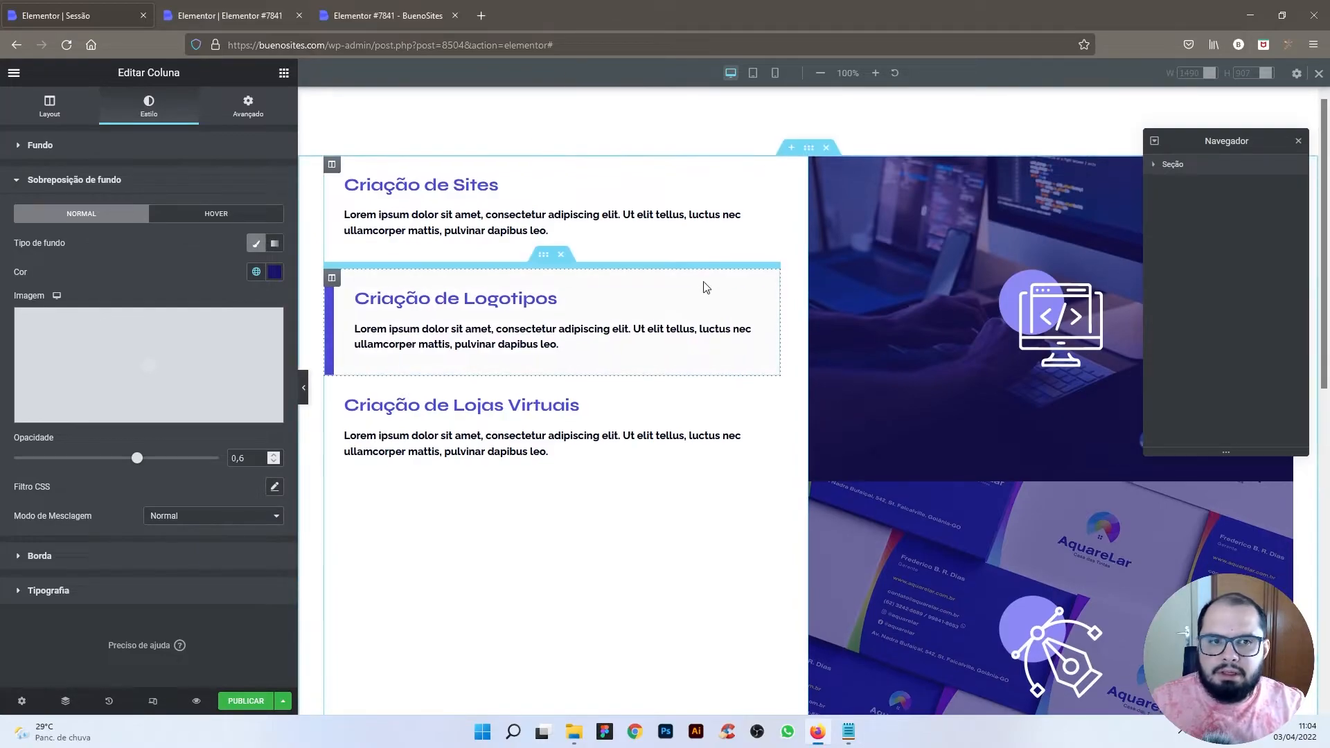
scroll(704, 289, down, 3)
click(1300, 144)
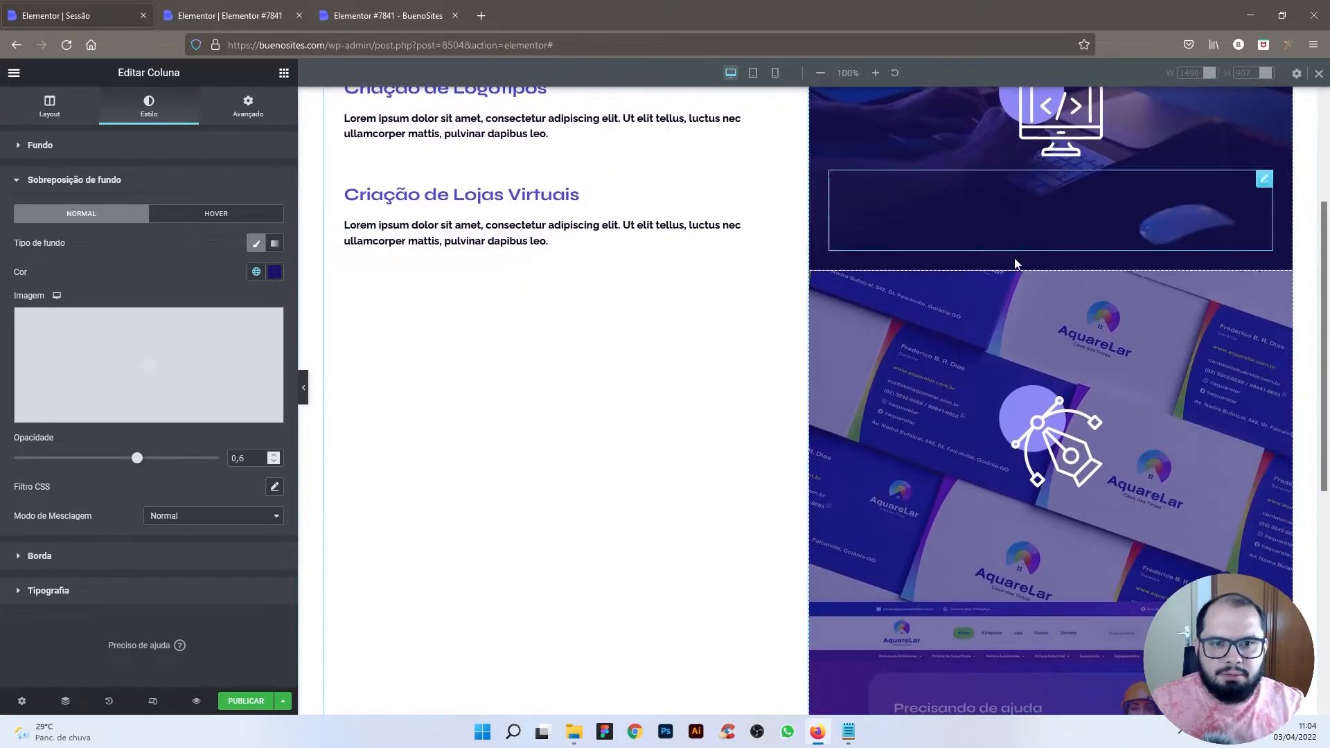
scroll(920, 333, down, 6)
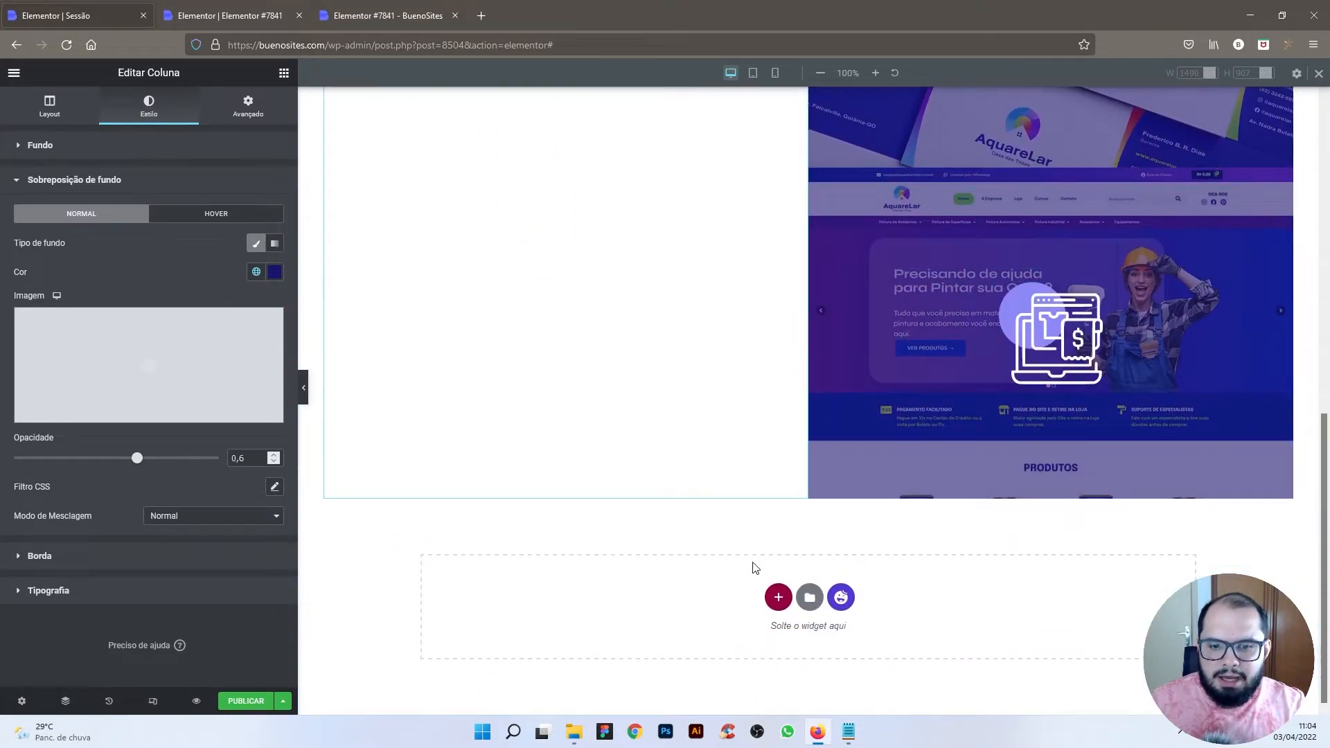
Step: Add a single-column section below the services section and place an HTML widget in it
click(779, 597)
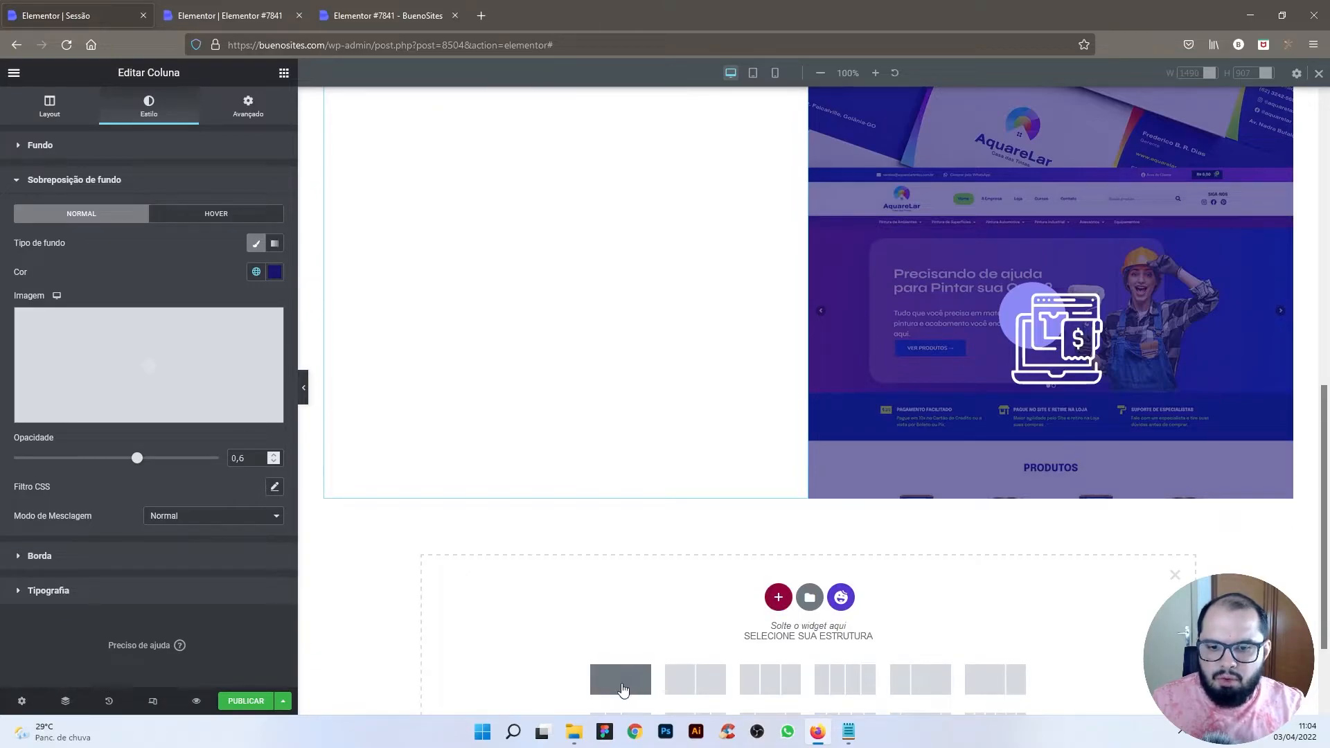
click(621, 681)
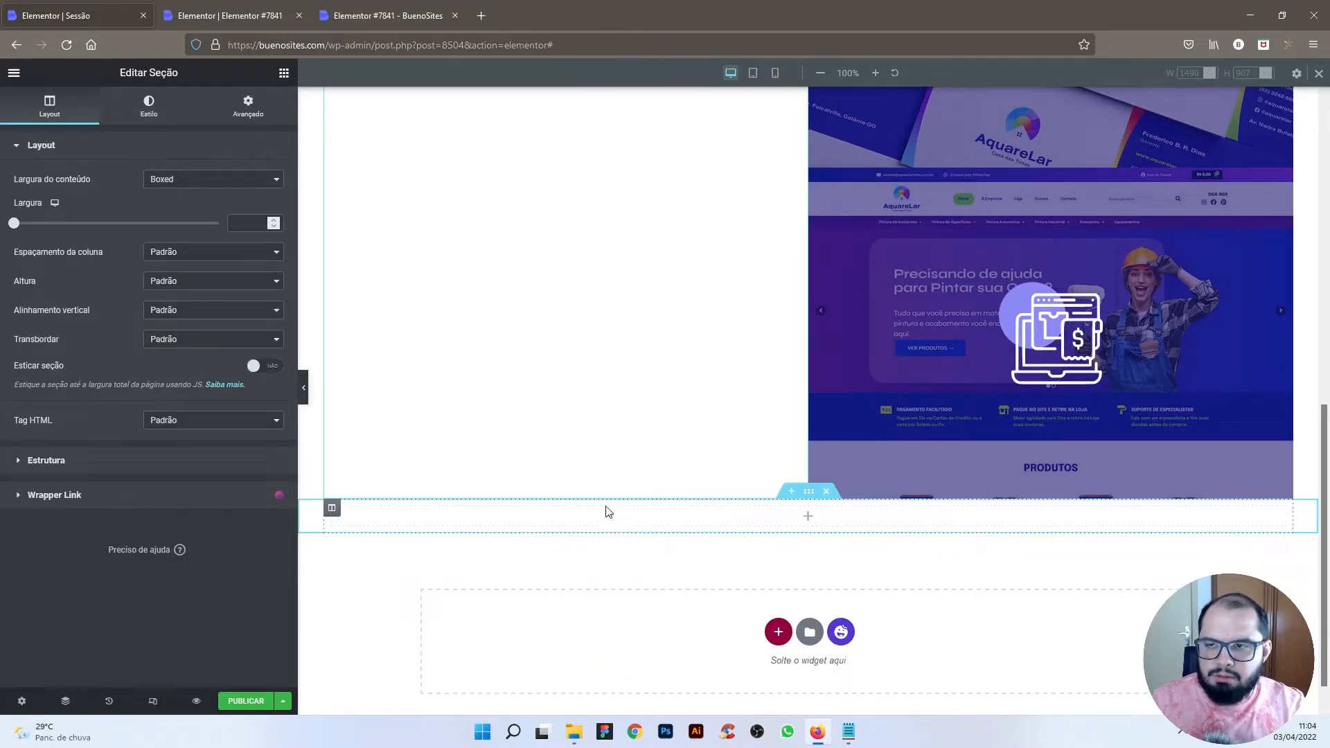
click(284, 74)
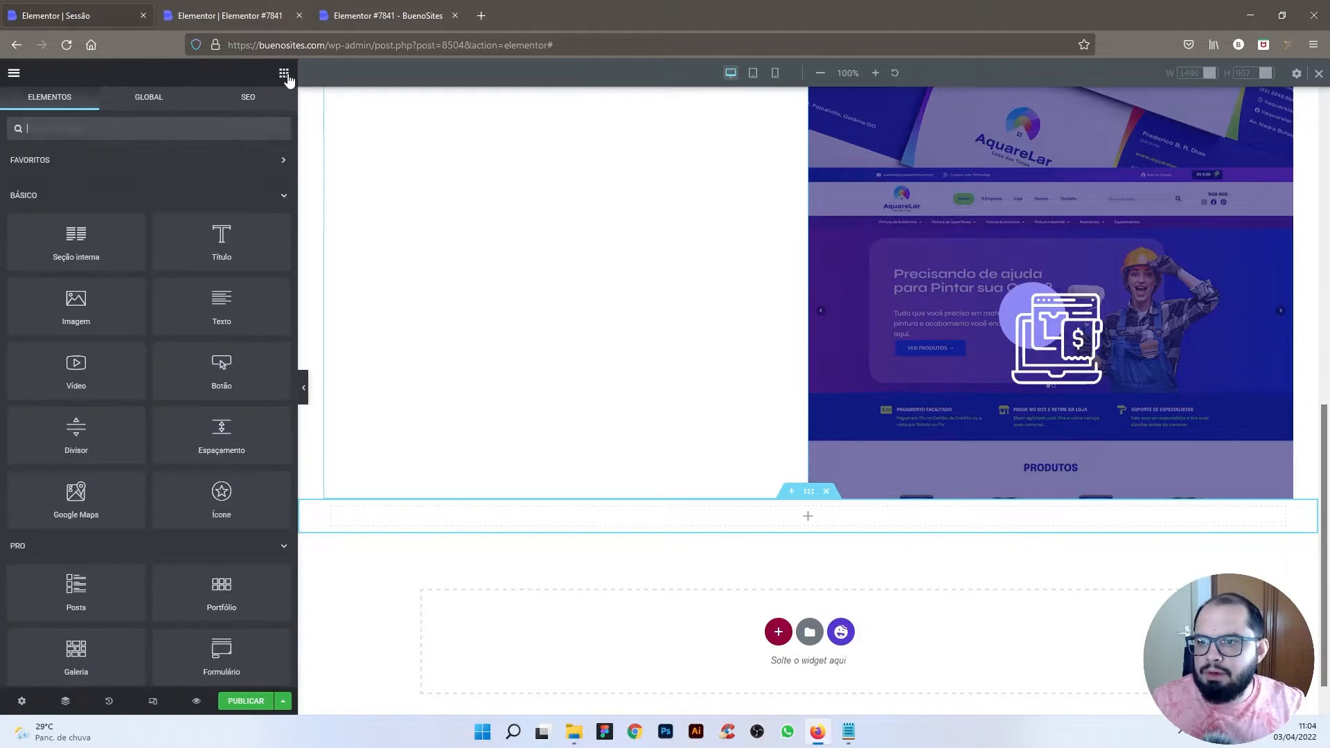
click(140, 128)
text(html)
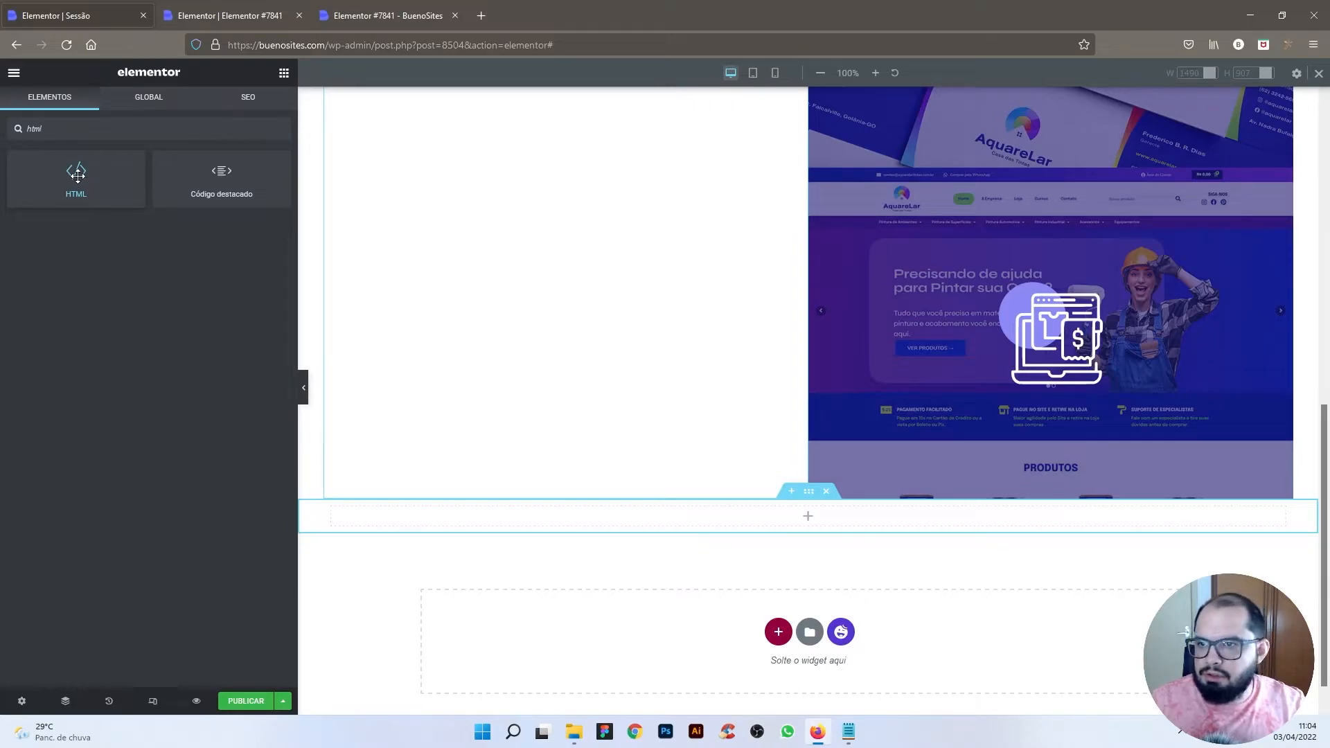
drag(82, 180, 563, 523)
Step: Paste the copied script and style code into the HTML widget, enlarge its code editor, and widen the editing panel
drag(278, 265, 273, 451)
right_click(98, 220)
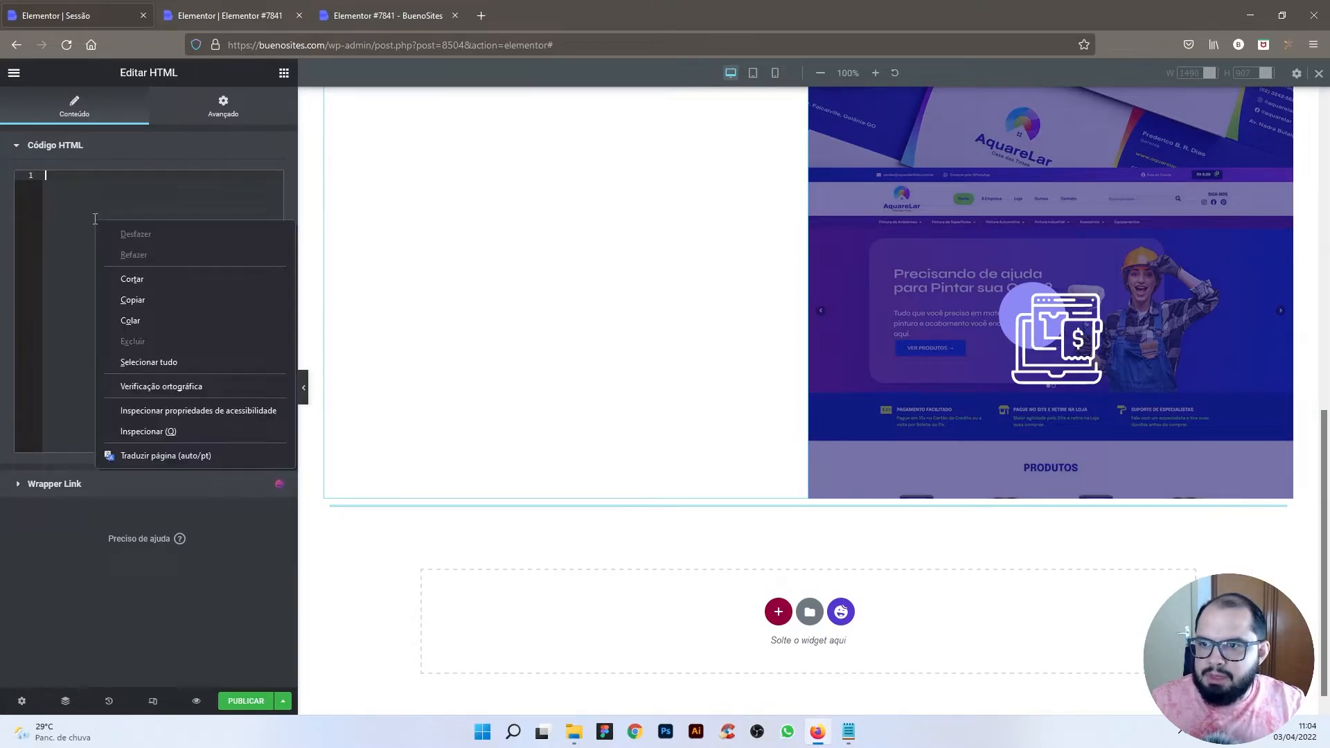
click(147, 319)
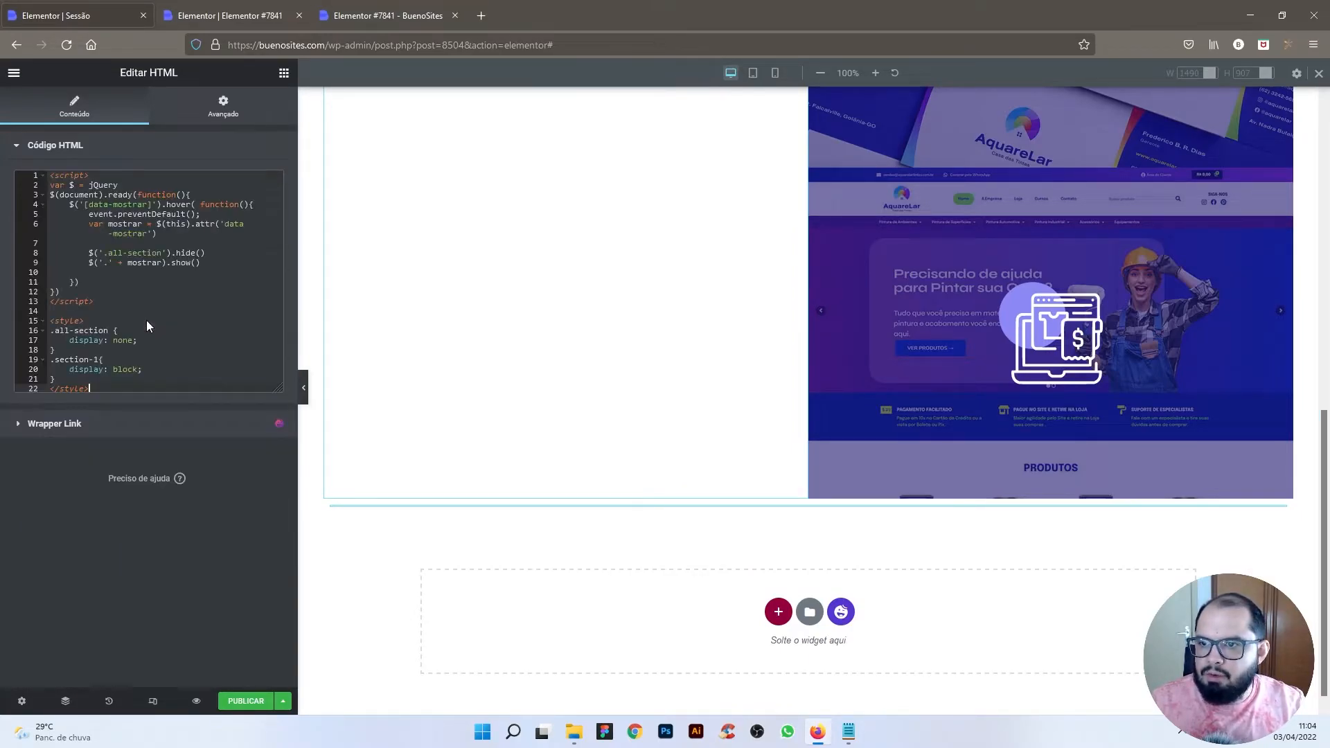
drag(280, 391, 278, 504)
drag(298, 345, 360, 352)
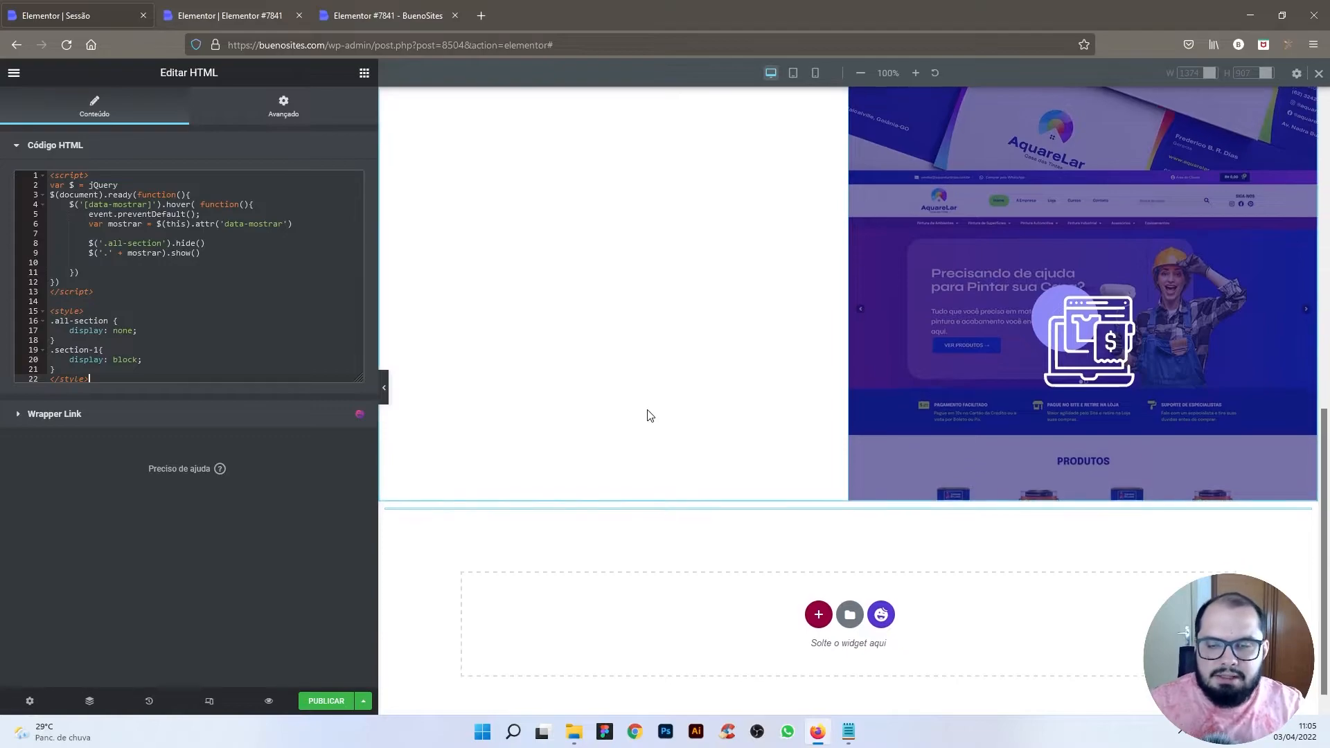
Step: Open the advanced settings of the inner section holding the first image, the one with the code monitor icon, at its CSS class
scroll(648, 416, up, 8)
scroll(647, 416, up, 2)
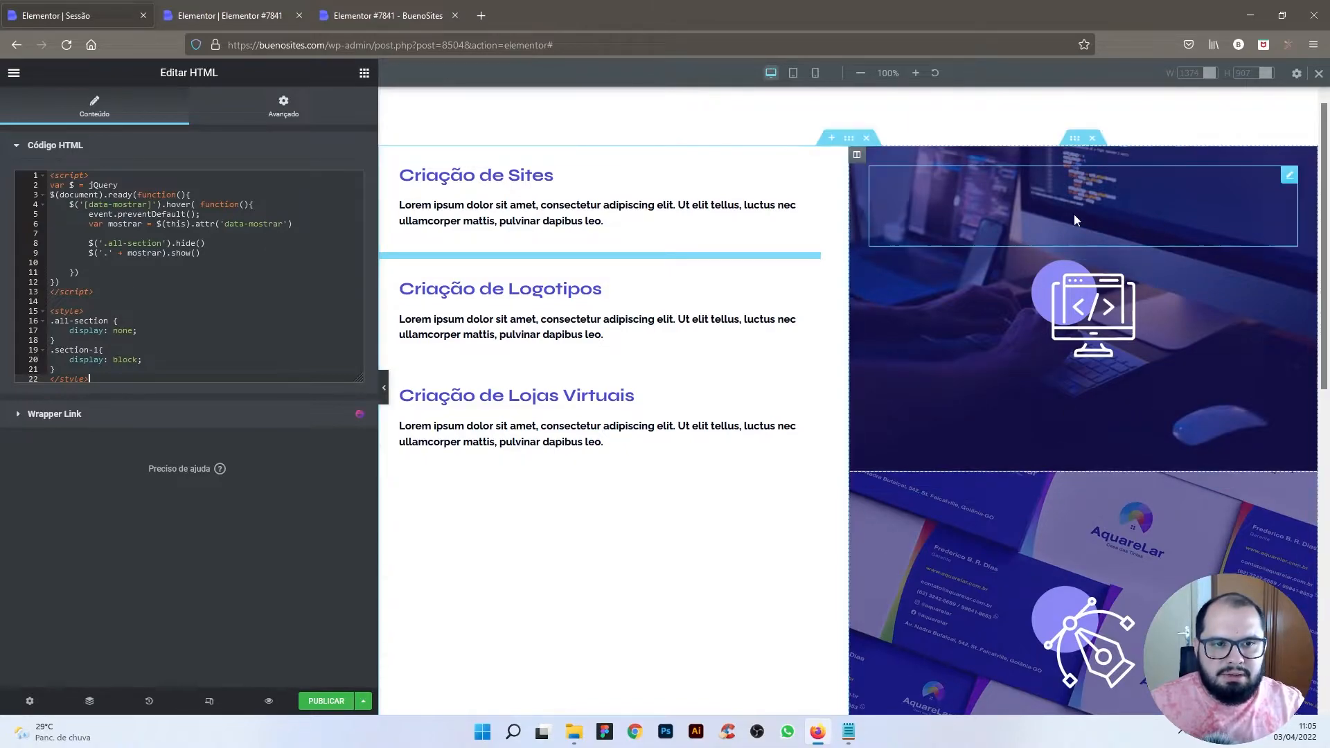
scroll(1081, 240, down, 4)
scroll(1102, 395, down, 3)
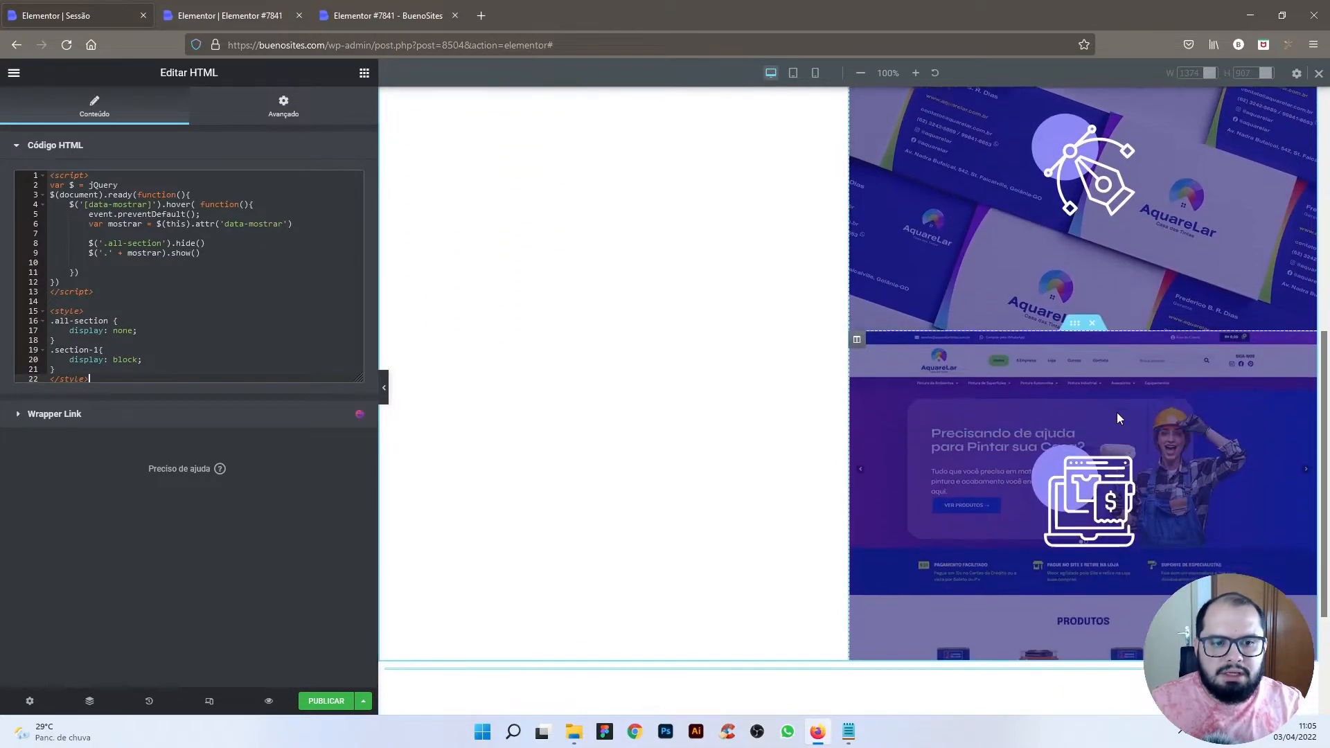
scroll(1065, 414, up, 7)
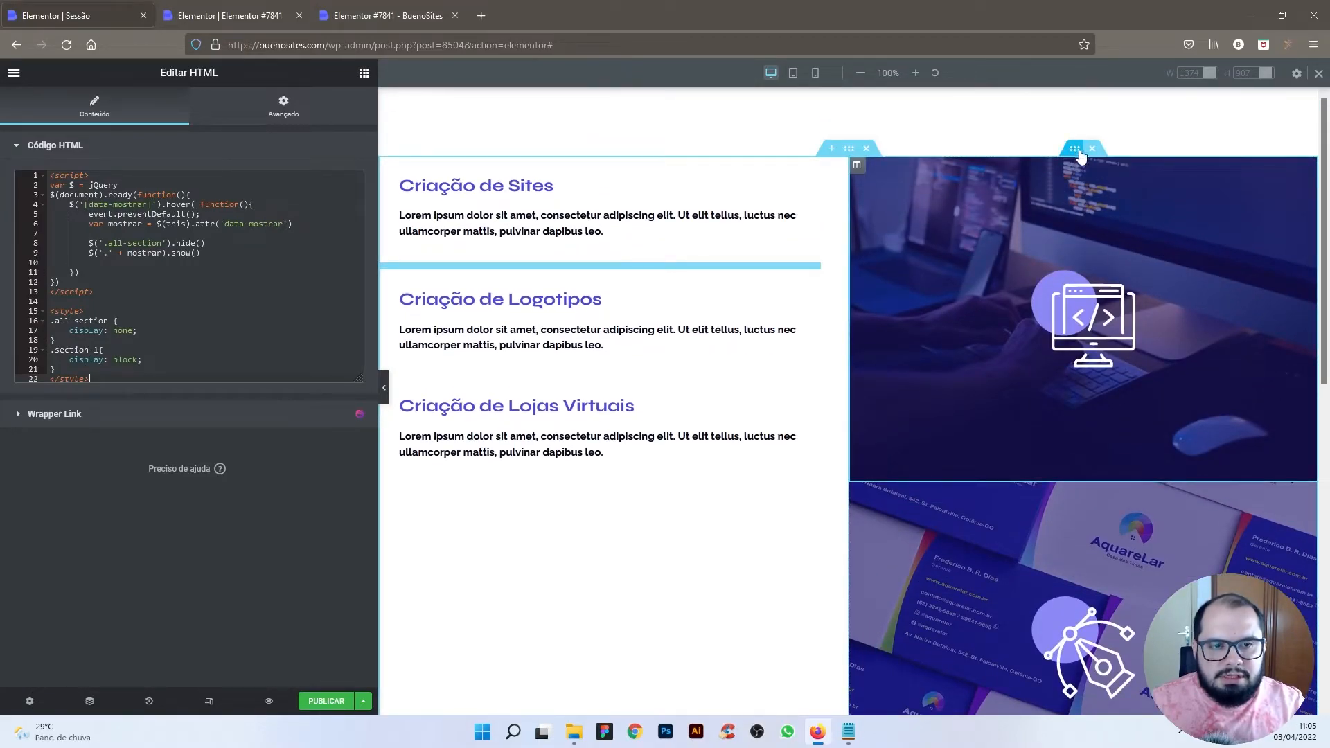
right_click(1076, 152)
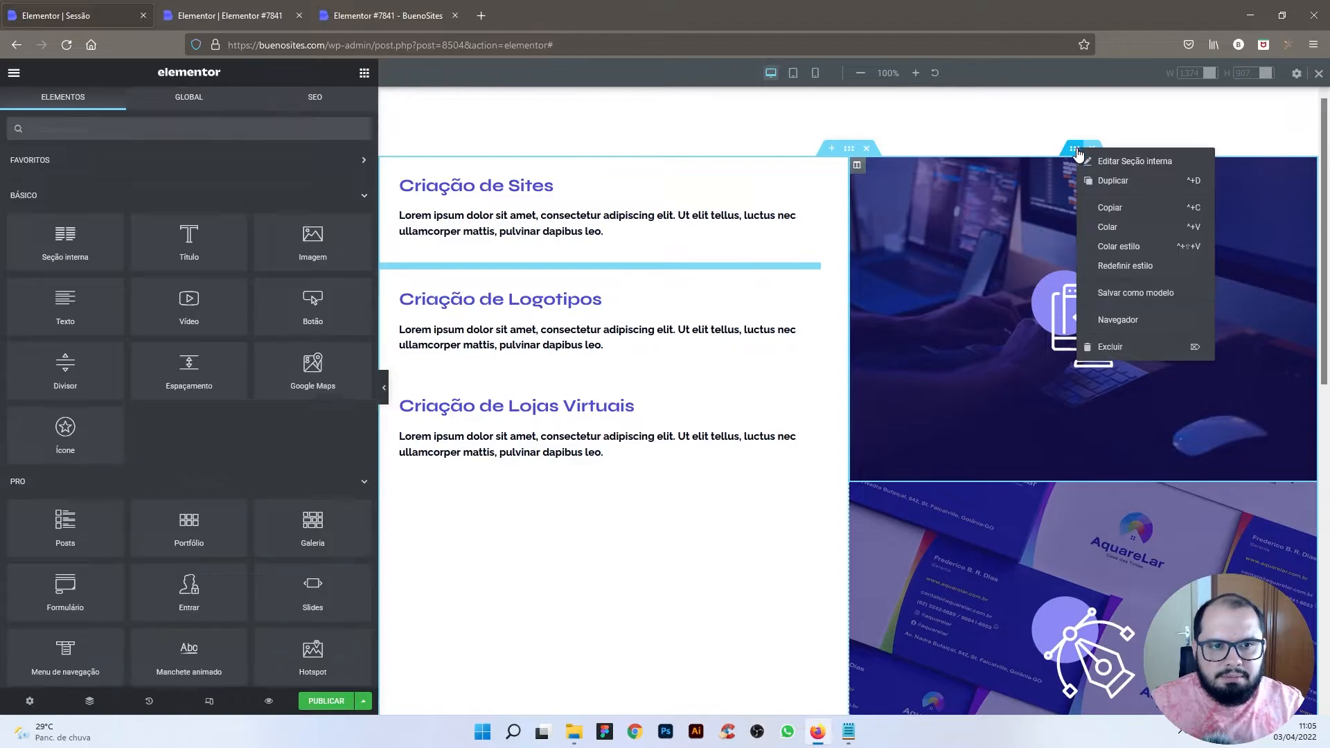
click(1113, 163)
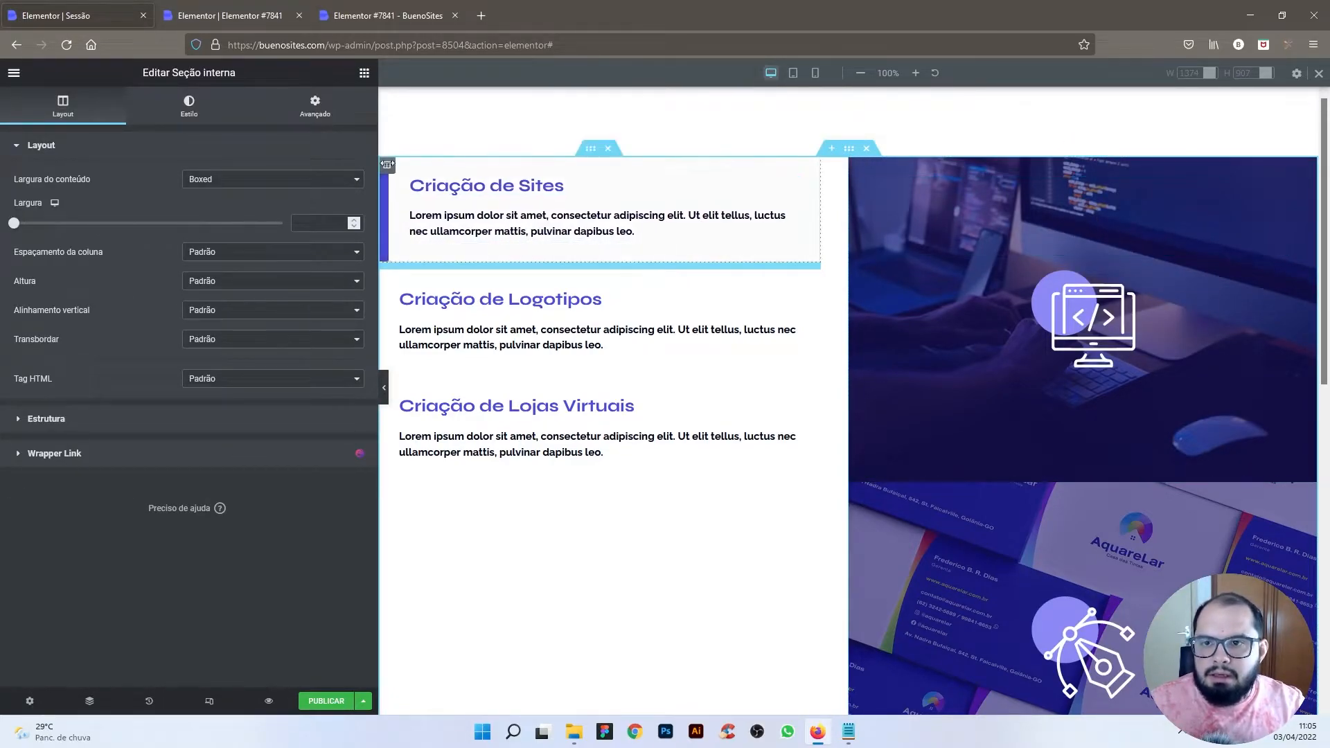
click(315, 113)
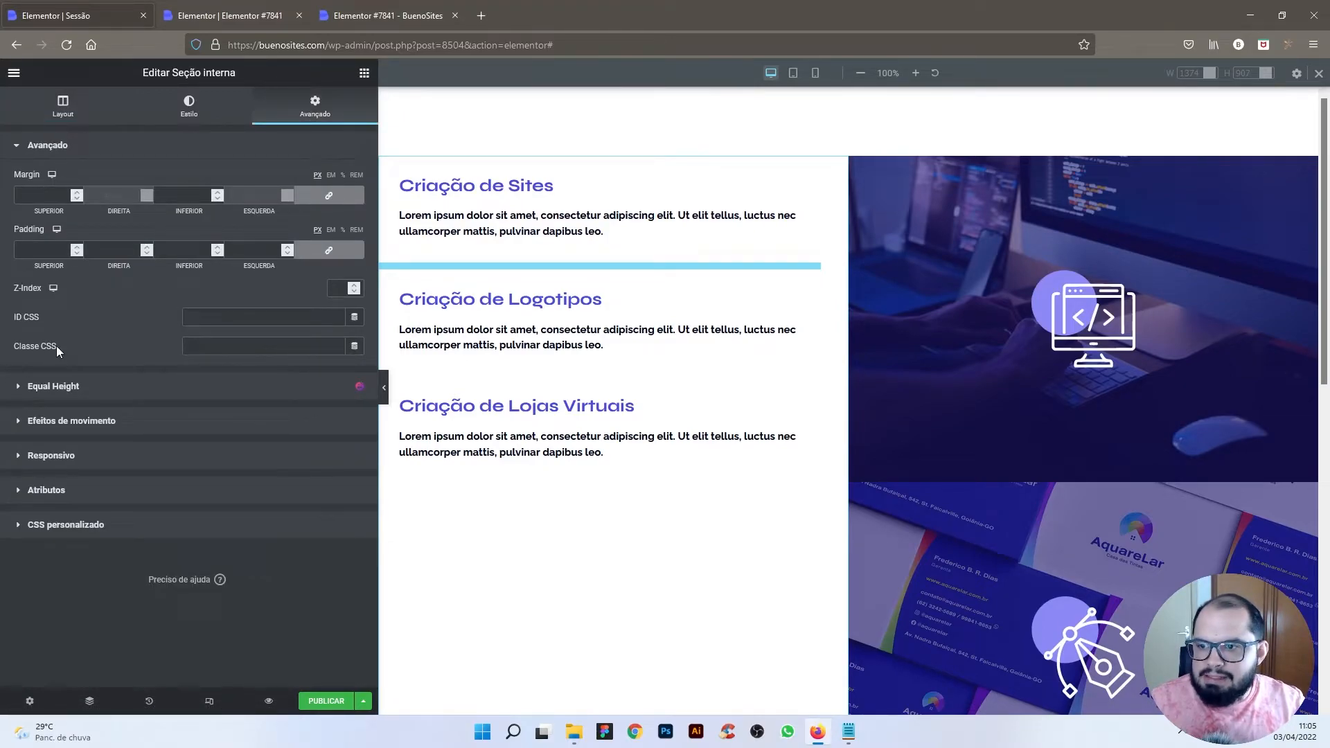
click(192, 344)
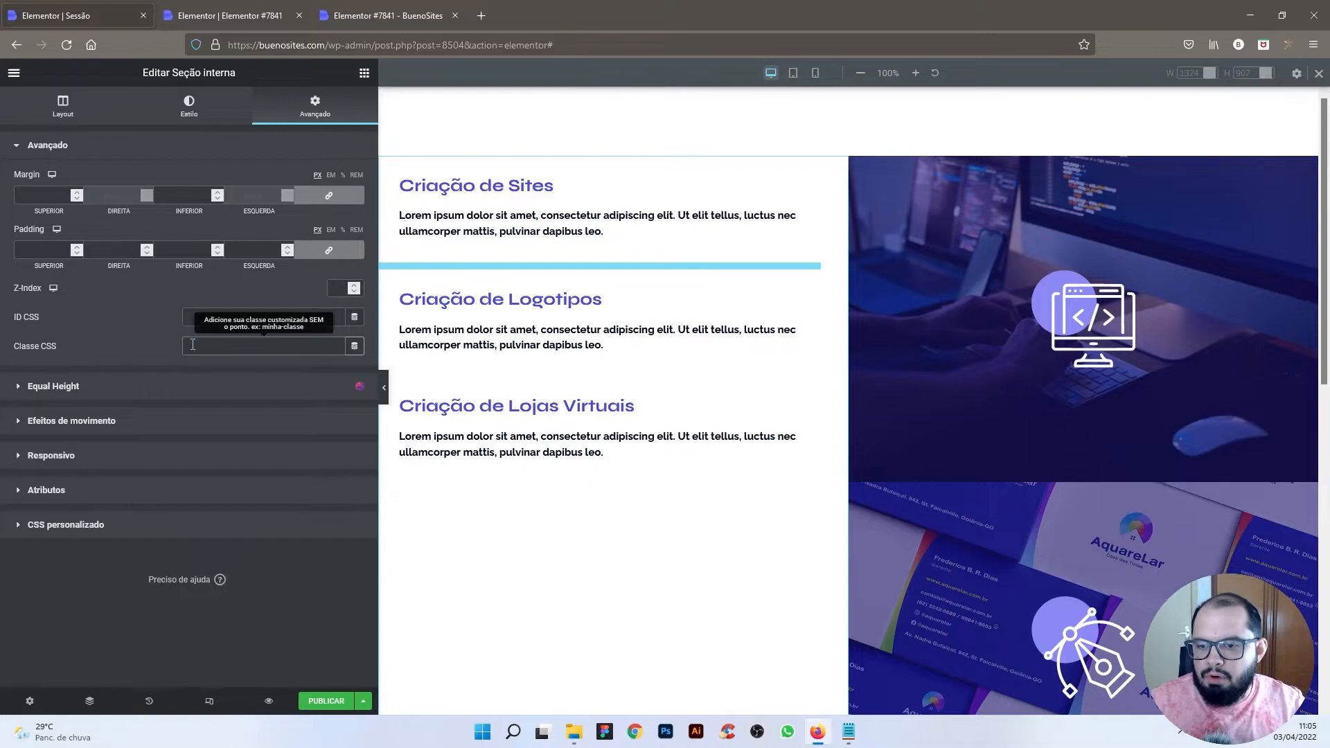
Step: Switch to the codigos file in Notepad and copy the class line "all-section section-1" under the CSS heading
click(848, 732)
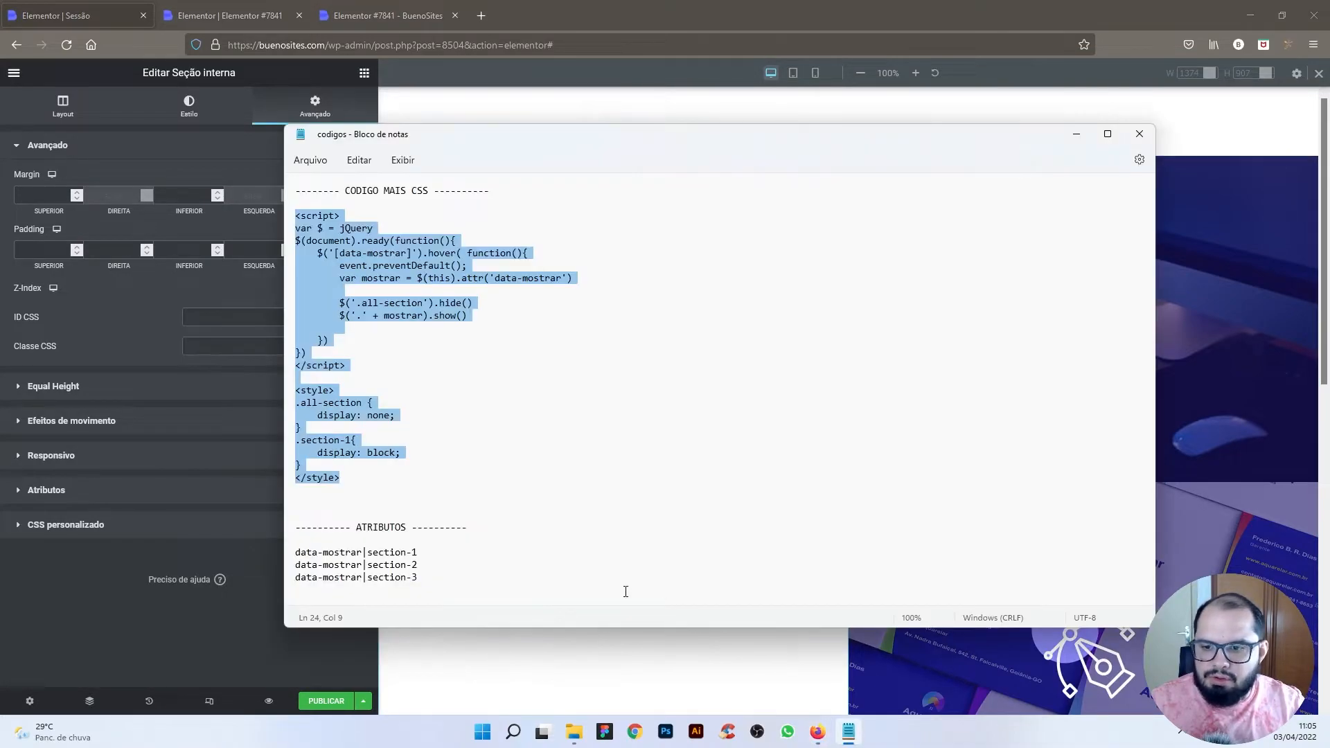
scroll(517, 525, down, 2)
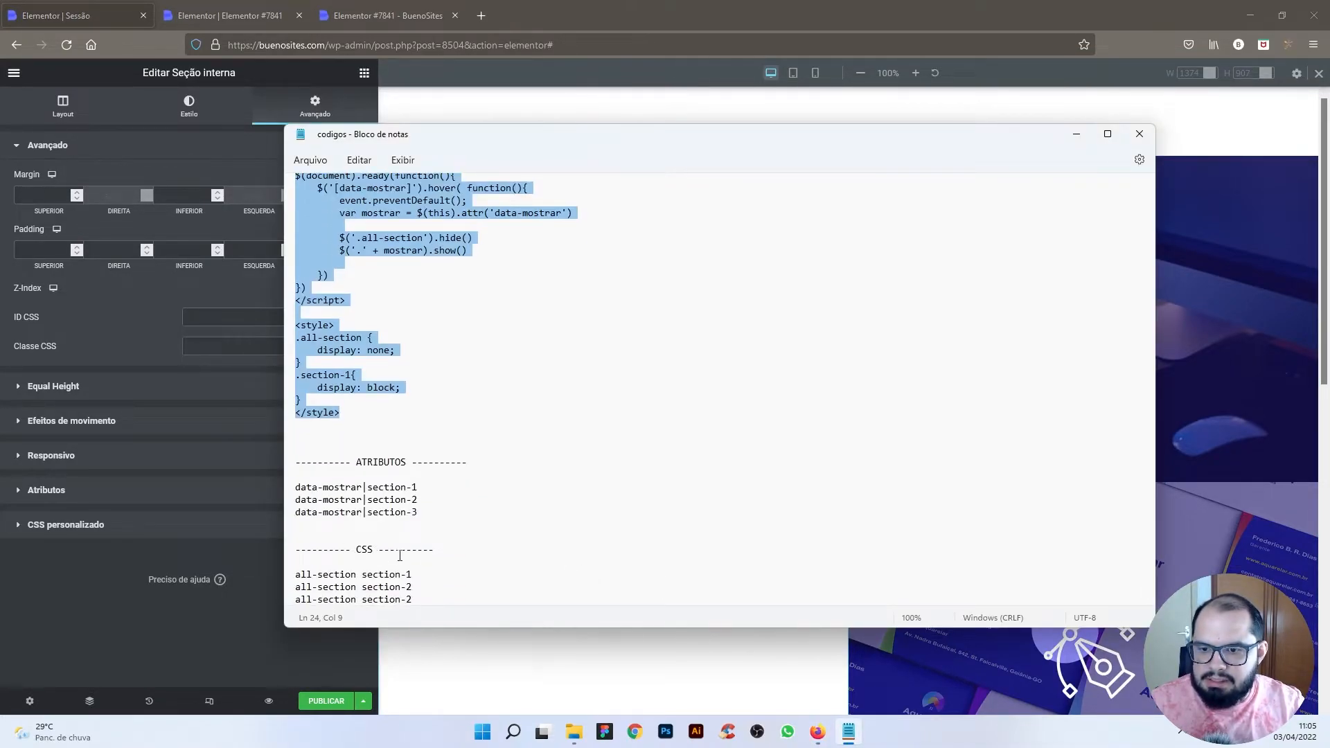
drag(351, 551, 405, 552)
drag(298, 576, 425, 577)
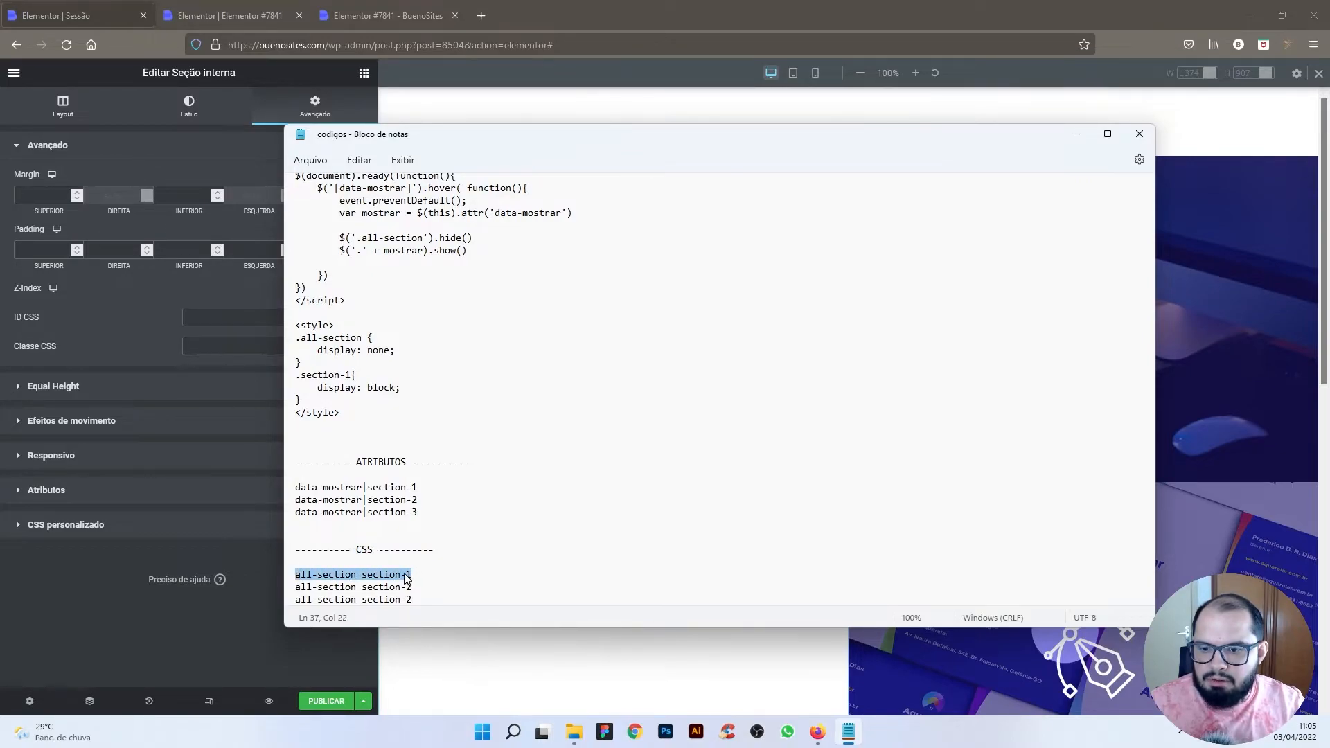
right_click(412, 578)
click(449, 369)
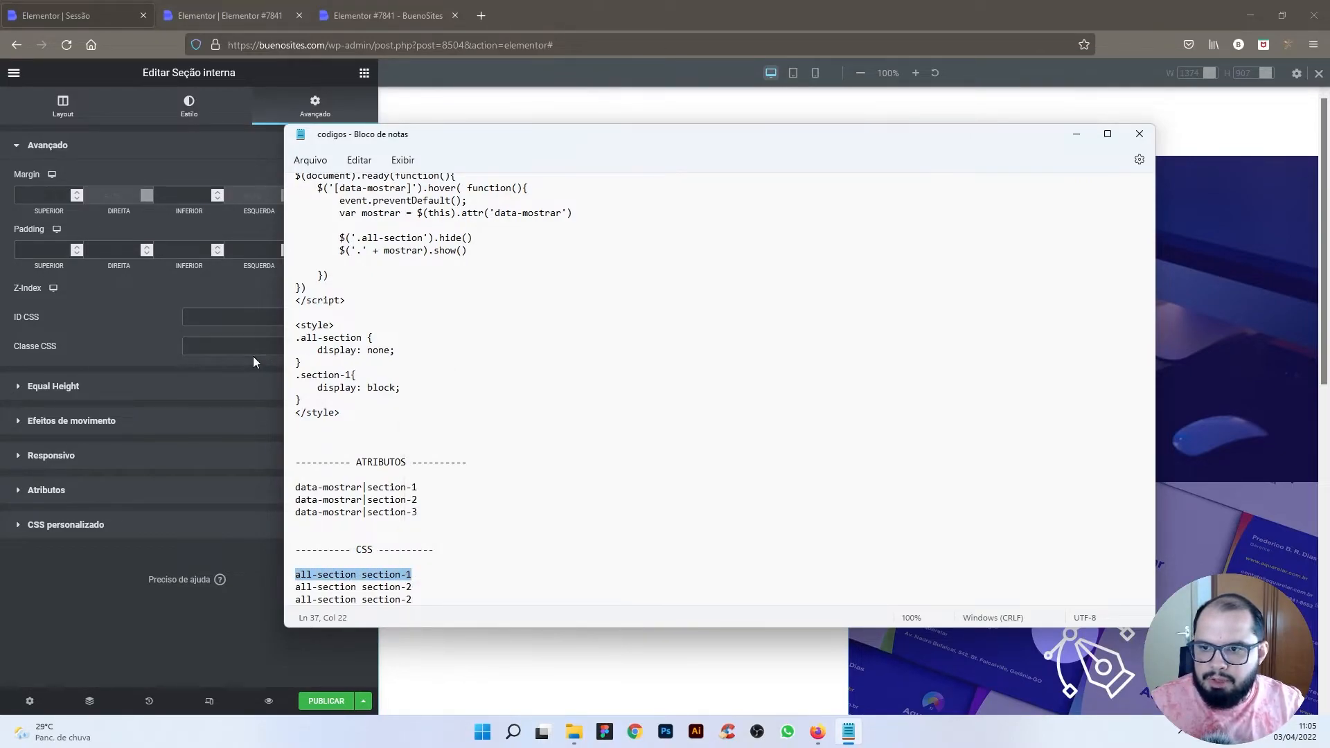
Step: Switch back to the Elementor editor and set the first image inner section's CSS class to "all-section section-1"
click(233, 347)
right_click(260, 348)
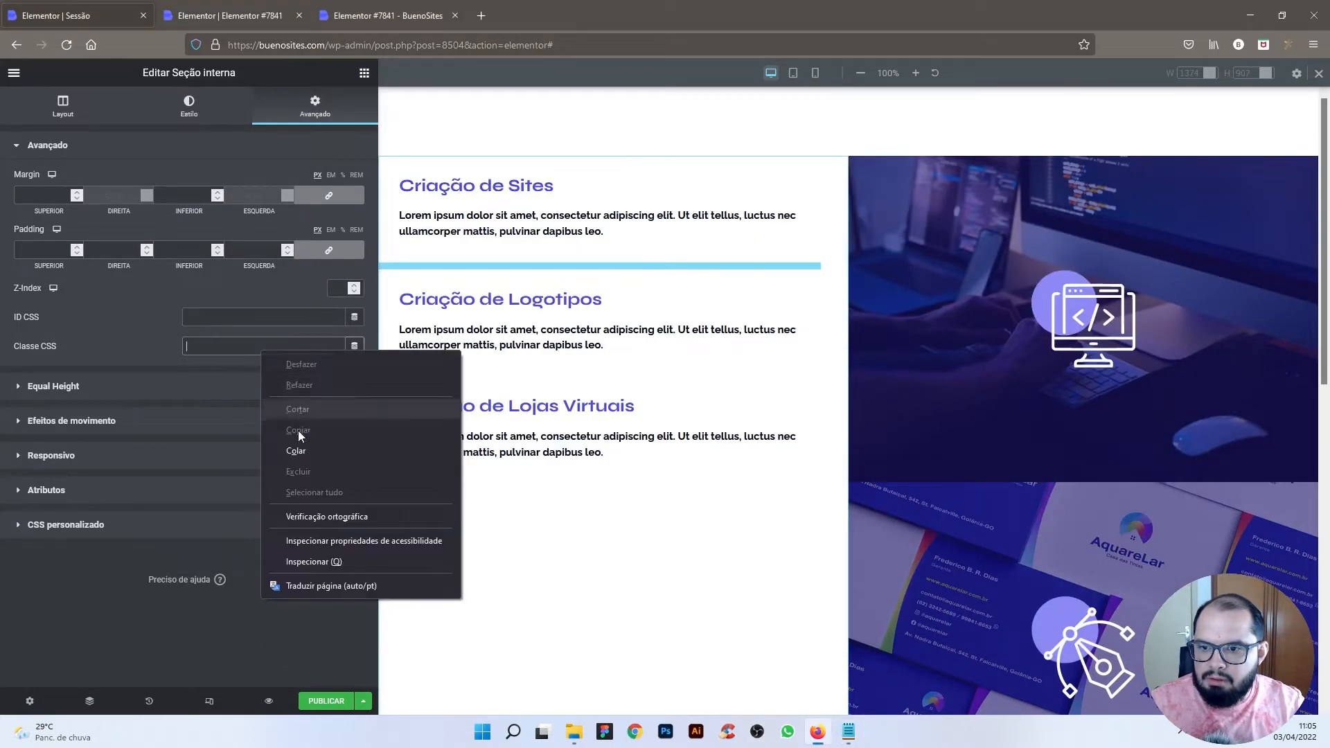
click(299, 447)
click(279, 348)
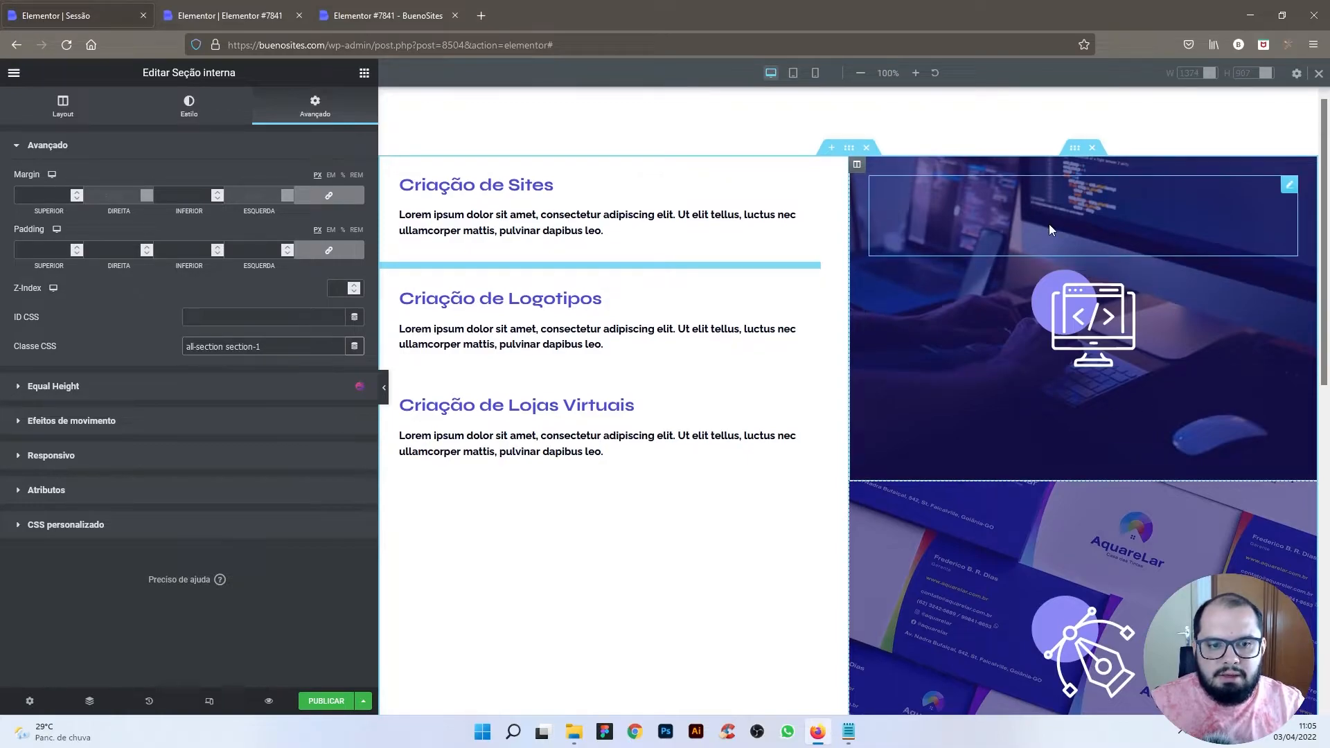
Step: Set the CSS class of the second image inner section, the one with the pen icon, to "all-section section-2"
scroll(1049, 230, down, 2)
right_click(1086, 355)
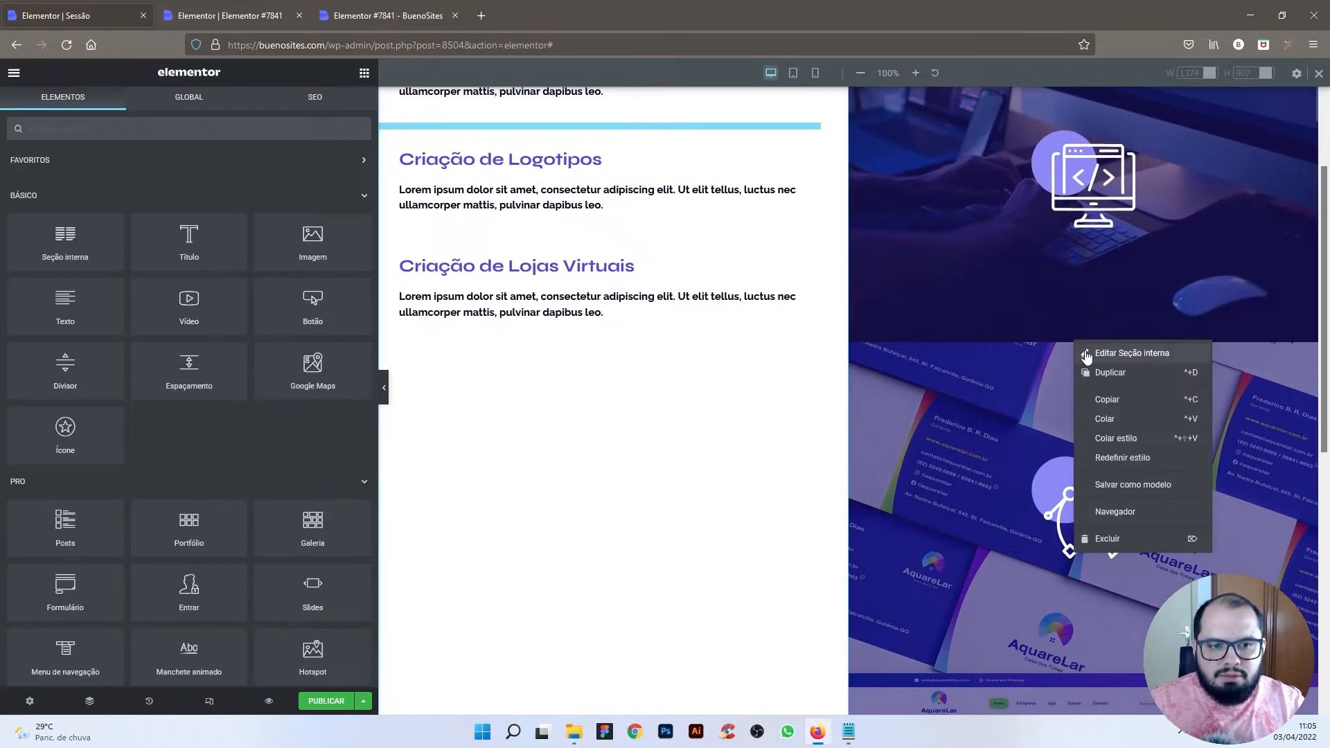
click(1086, 353)
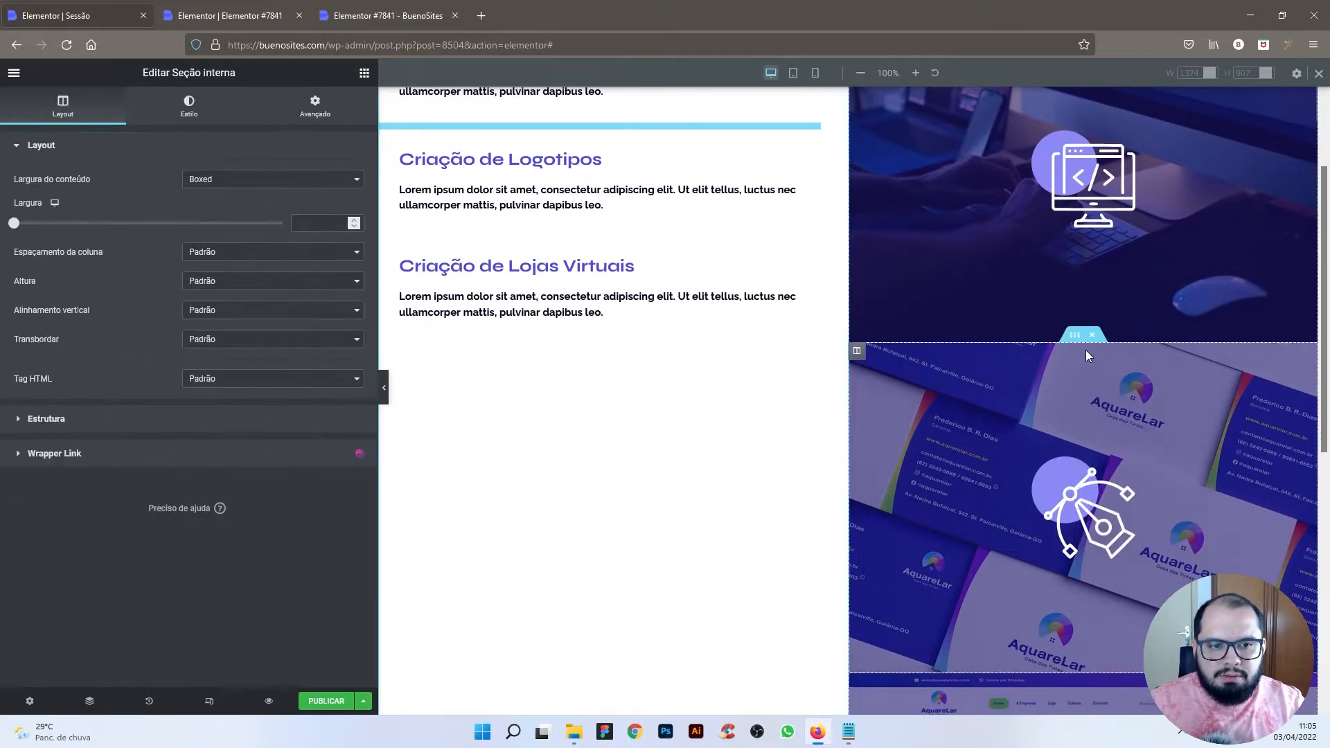
click(317, 111)
key(ctrl+v)
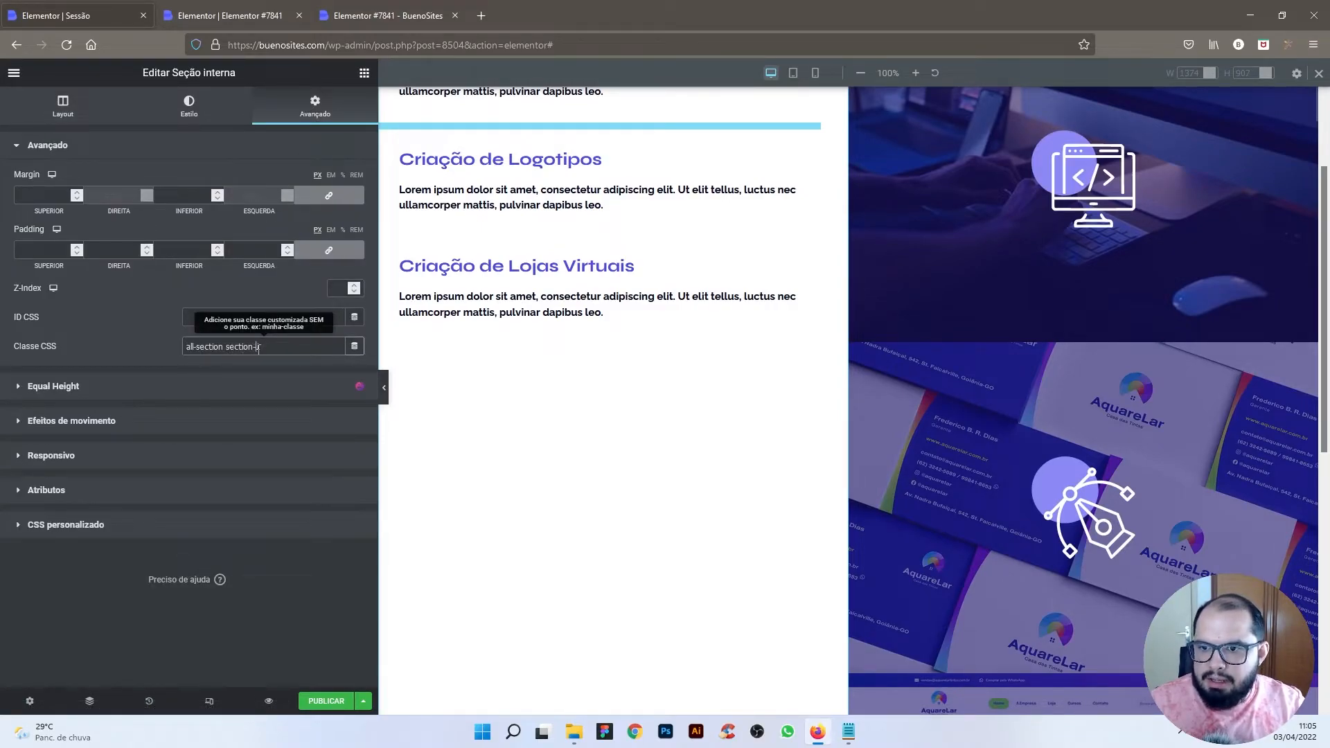
text(2)
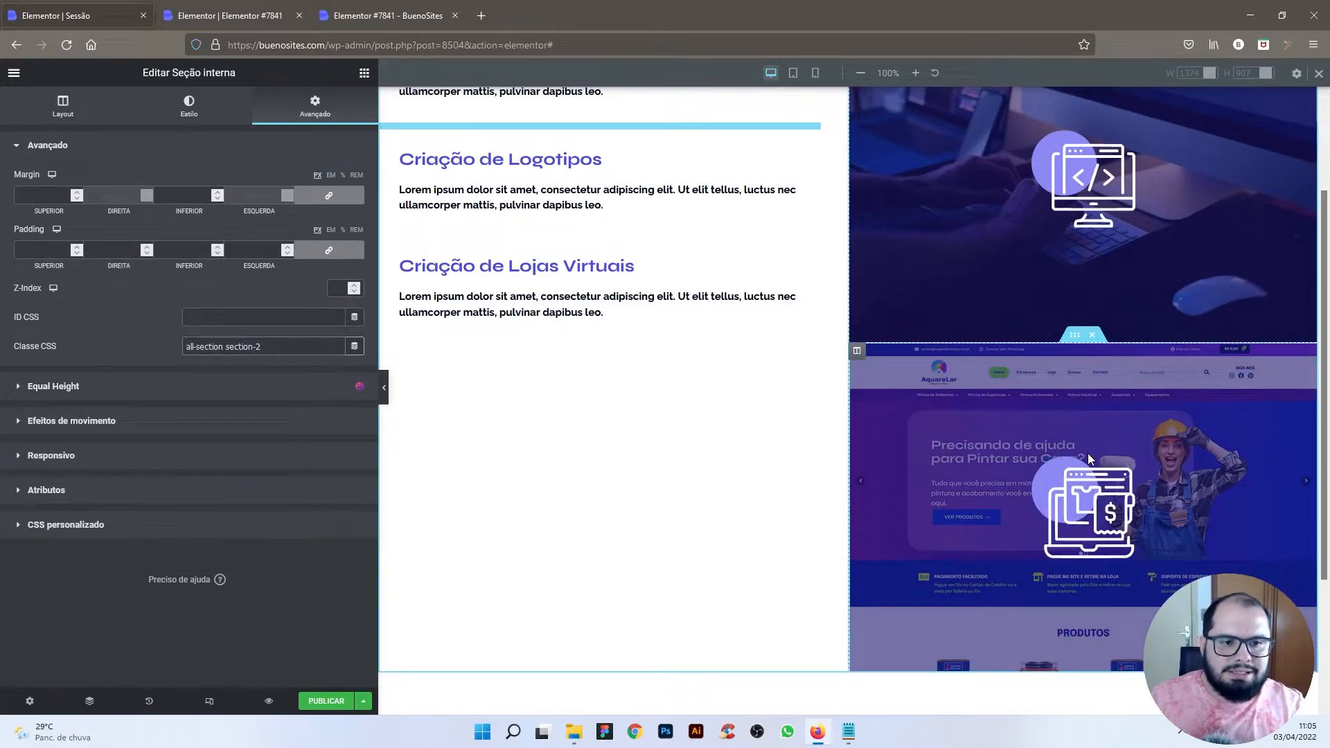
Step: Set the CSS class of the third image inner section, the one with the online store icon, to "all-section section-3"
scroll(1088, 453, down, 3)
scroll(1078, 450, up, 5)
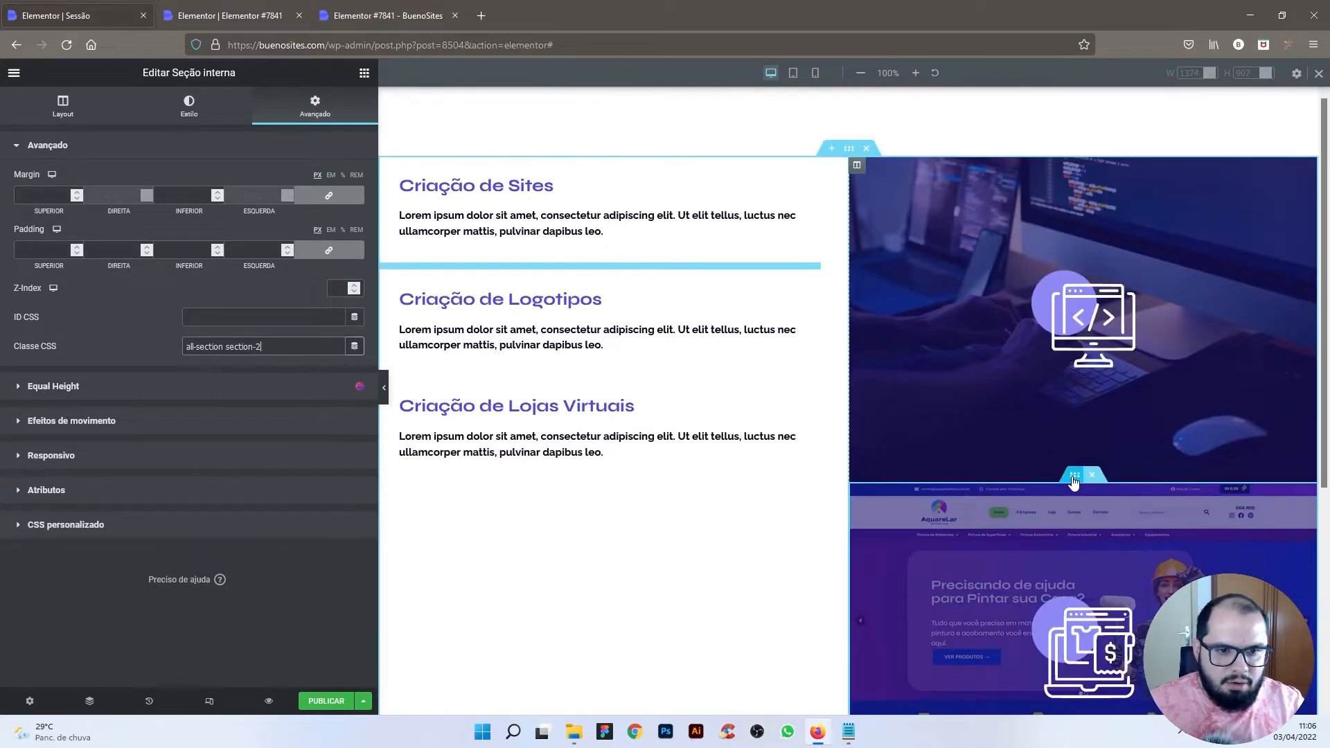
right_click(1080, 485)
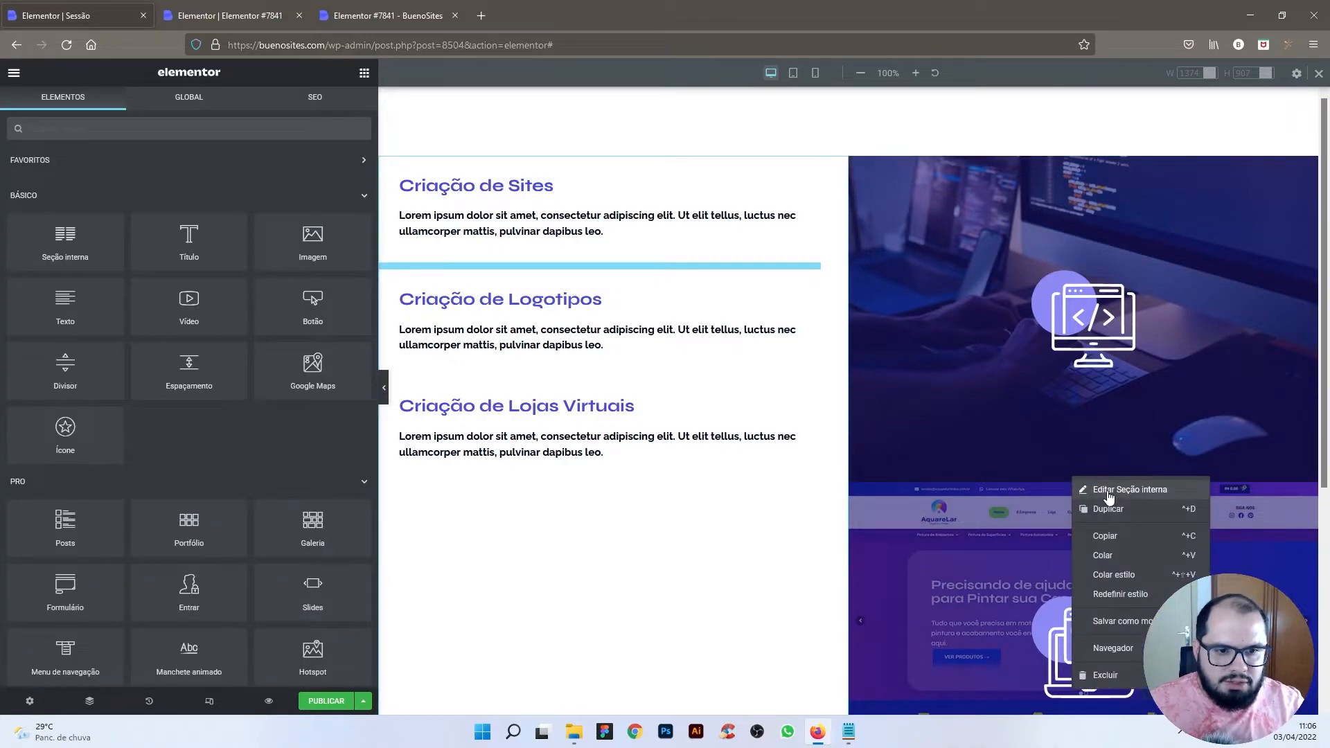
click(1109, 492)
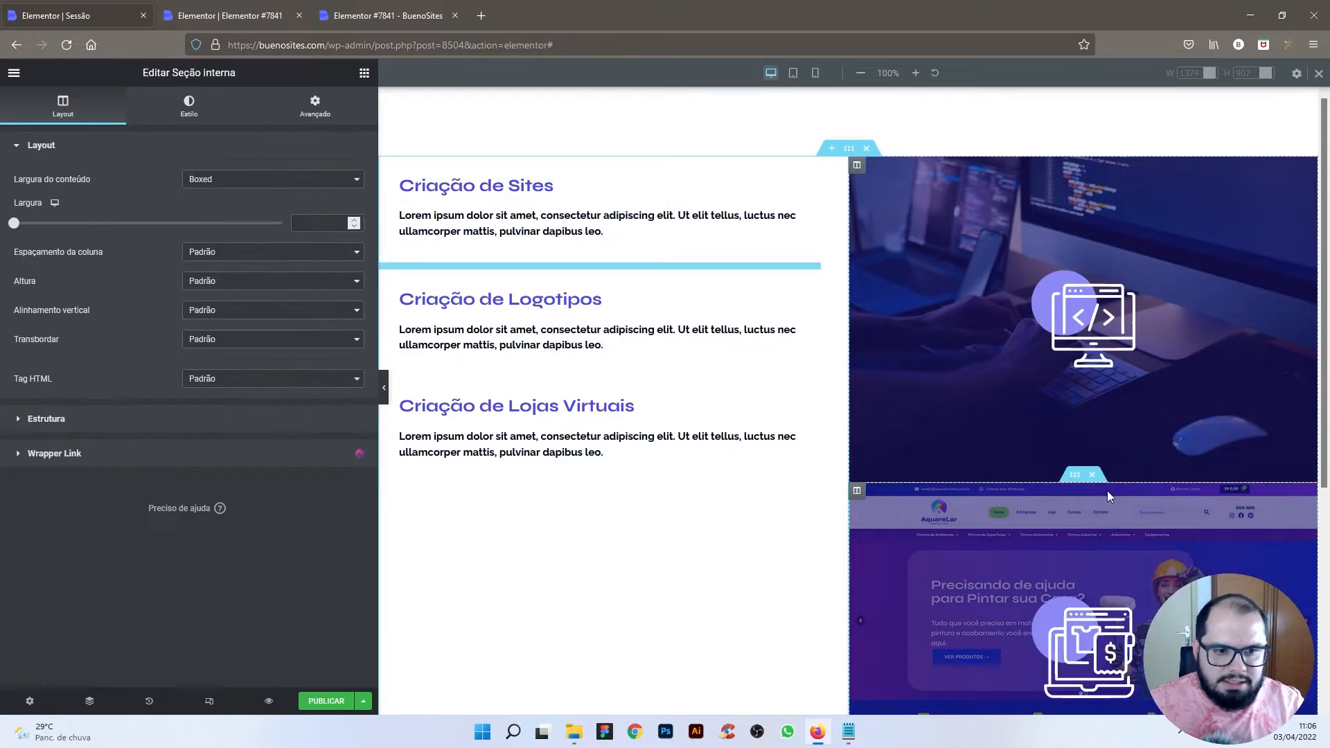
click(323, 120)
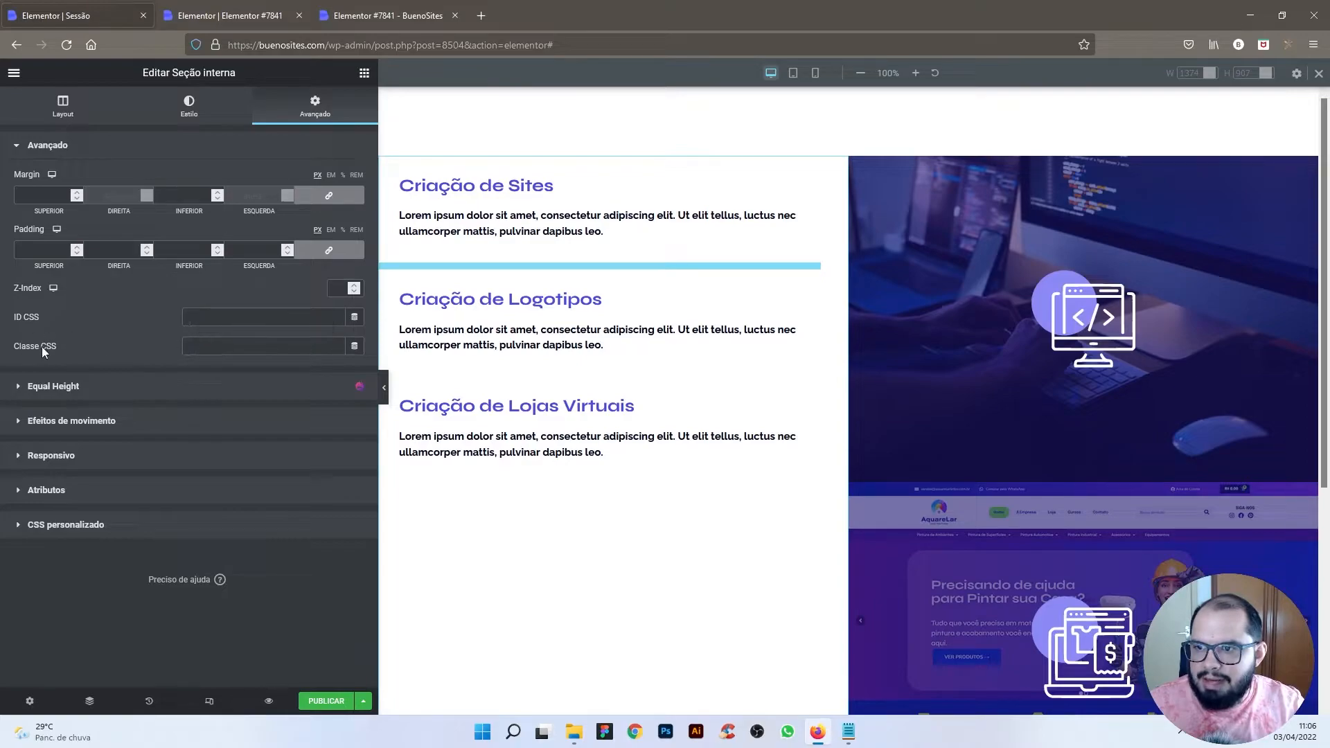
click(213, 345)
key(ctrl+v)
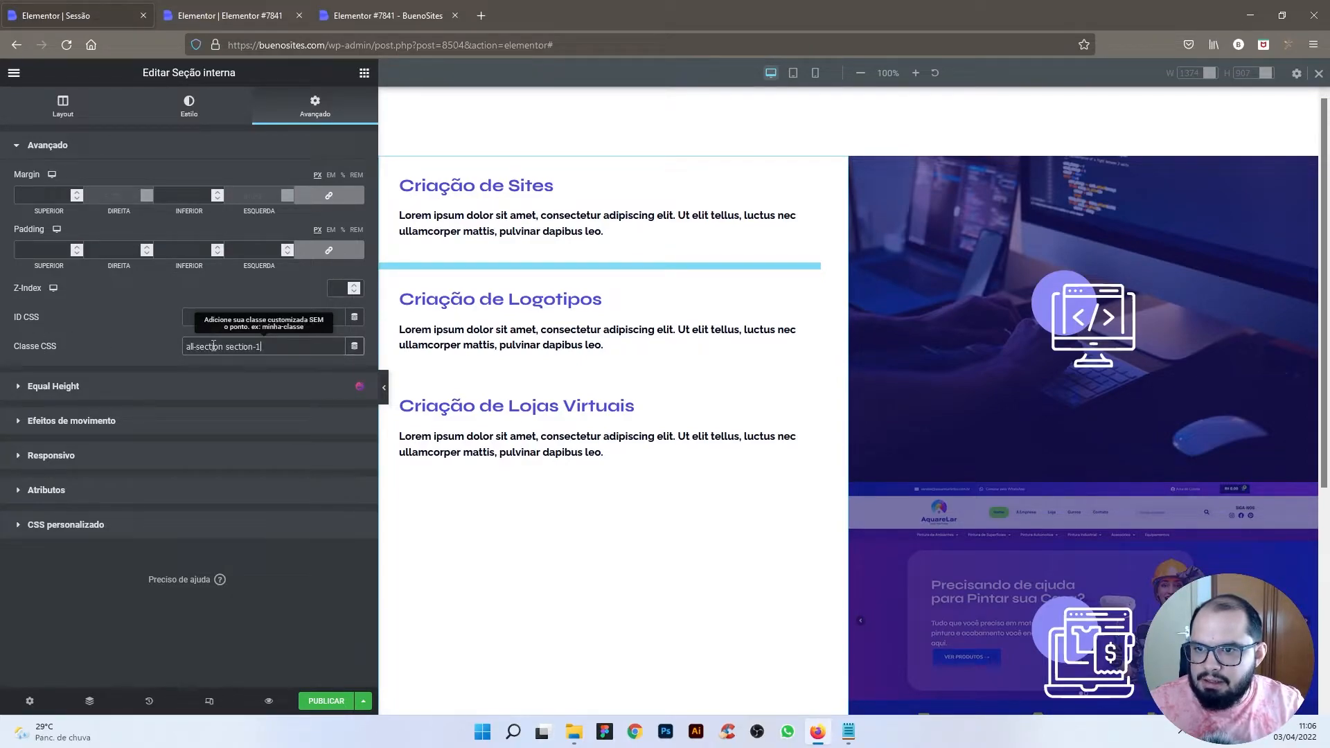
double_click(257, 347)
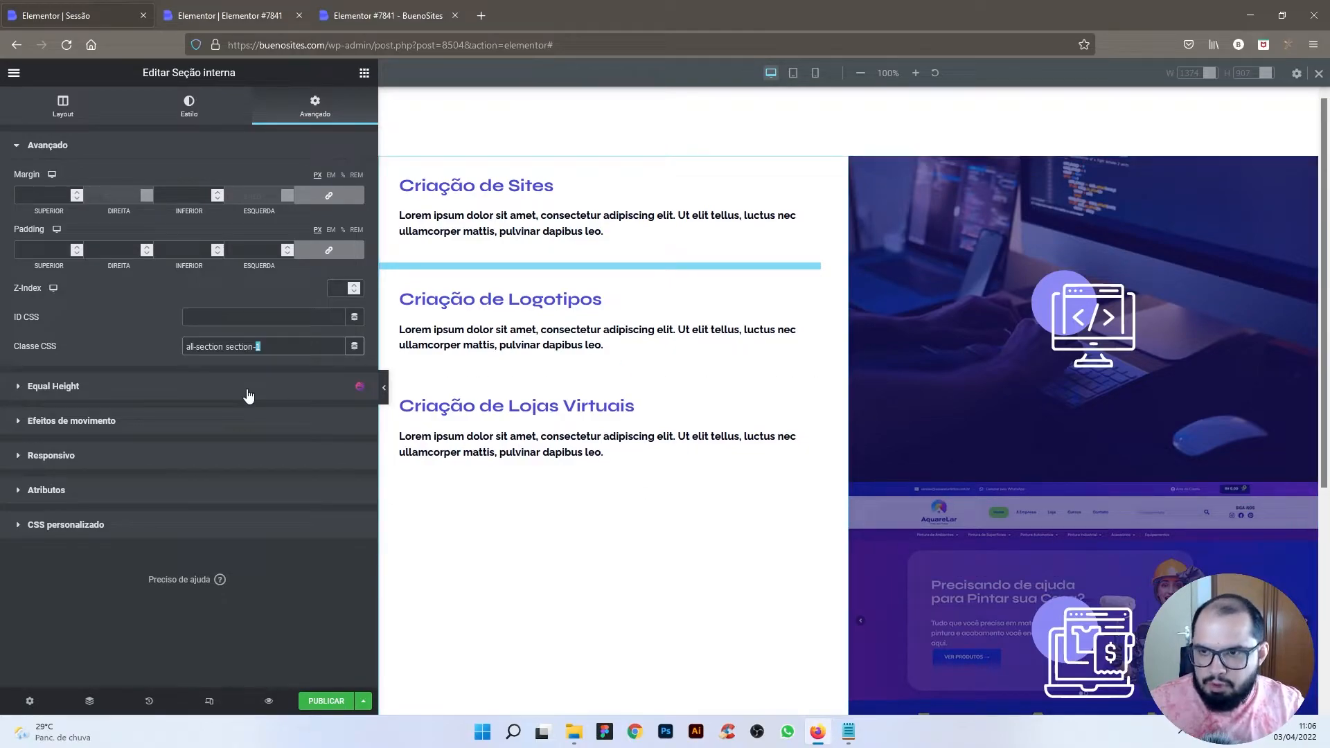
text(3)
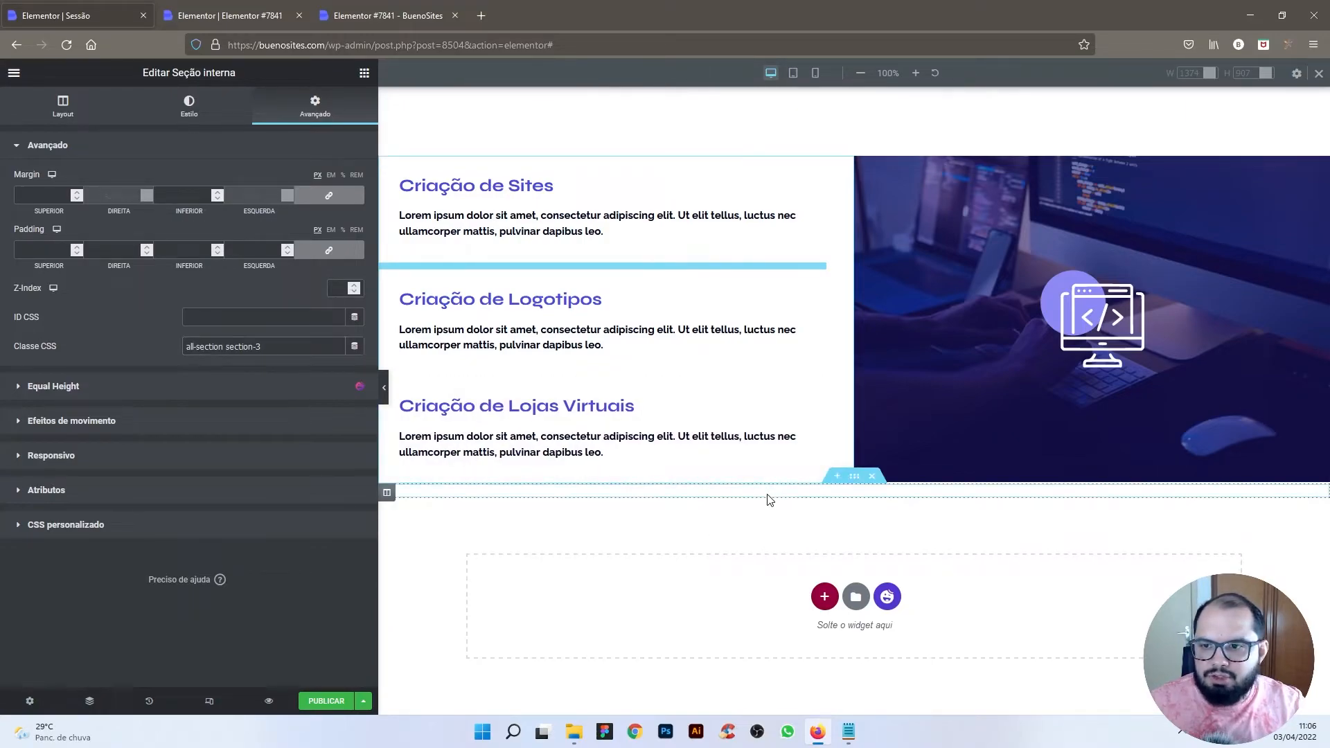
Step: Edit the HTML widget below the services section and set its padding to 30 px on all sides
right_click(555, 493)
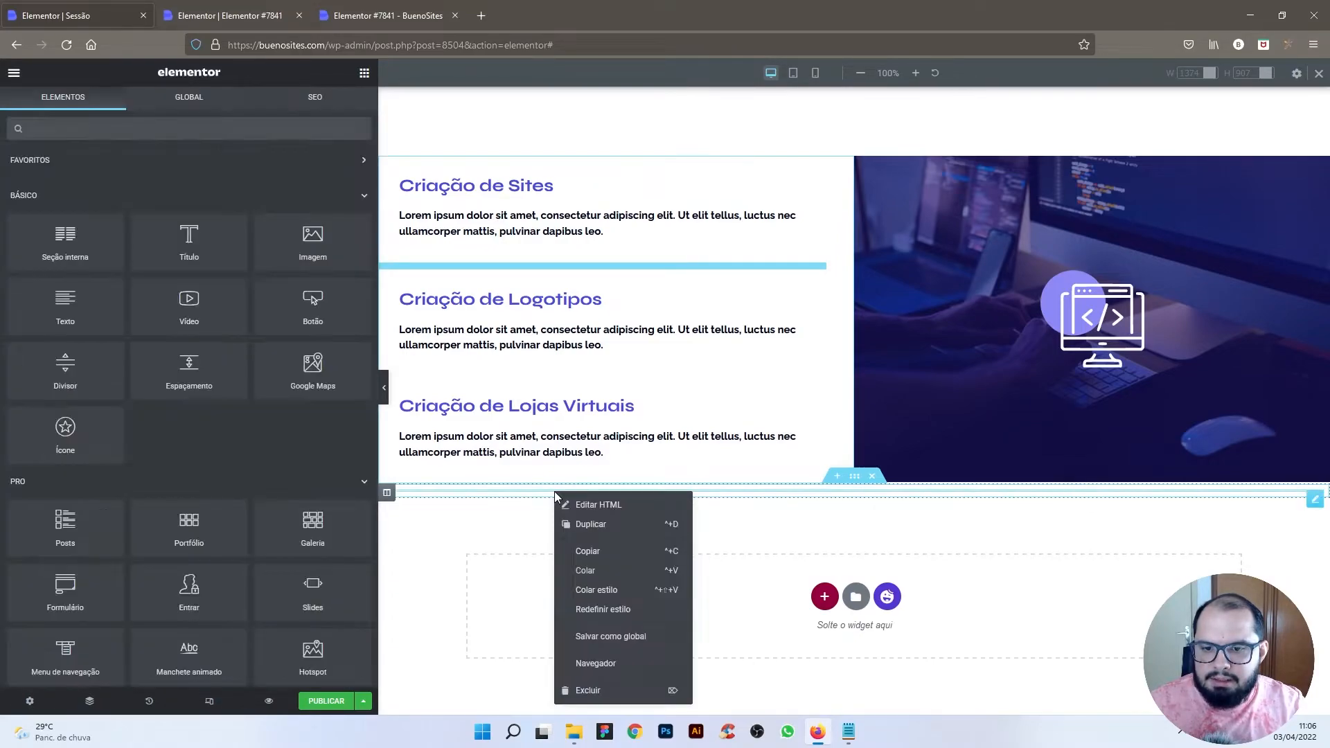
click(582, 504)
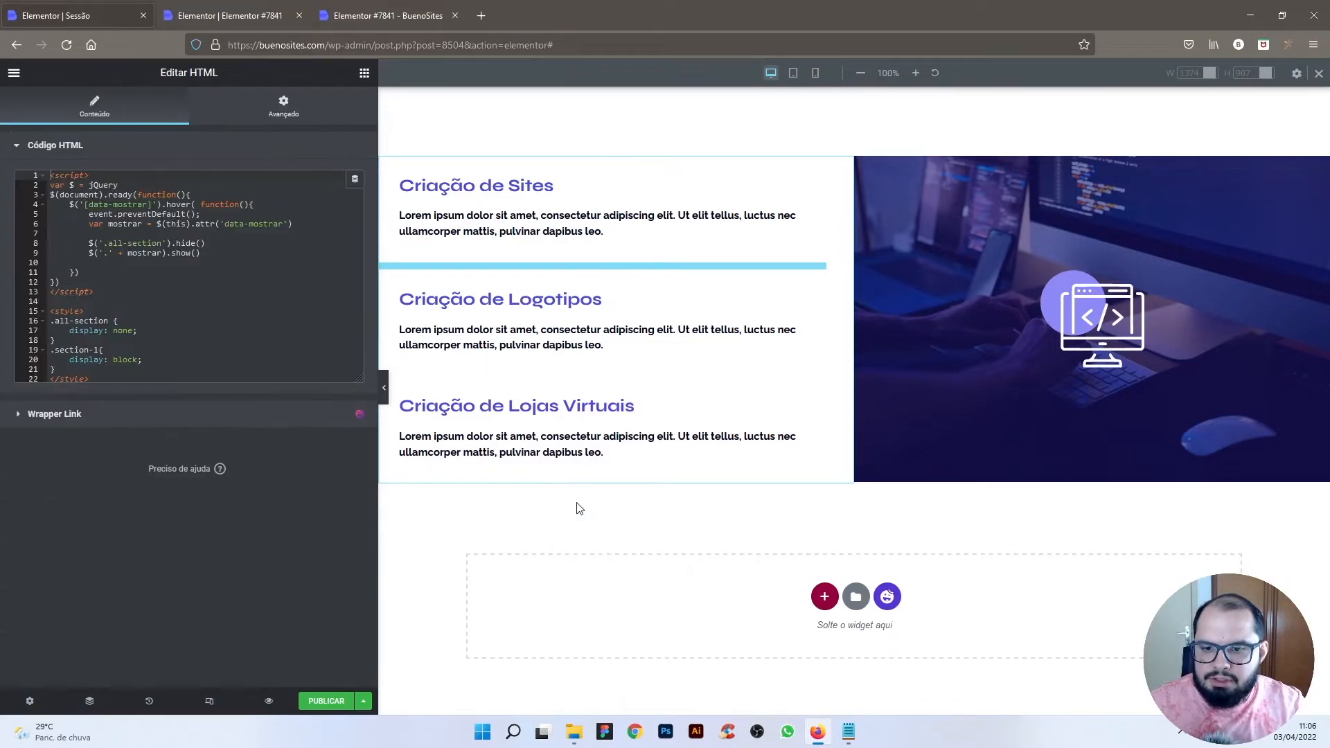
click(281, 119)
click(262, 246)
text(30)
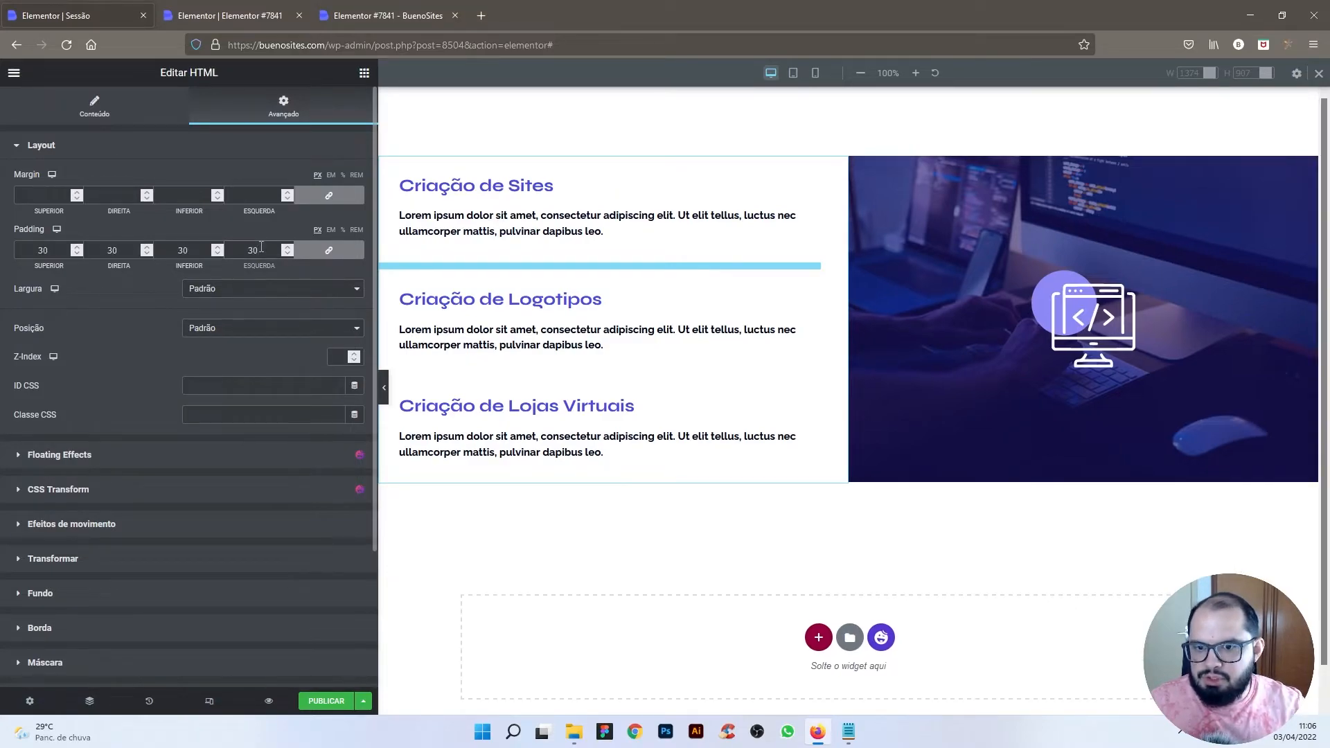
Step: Open the HTML widget's code and highlight the "display: none;" declaration of the .all-section style rule
right_click(484, 513)
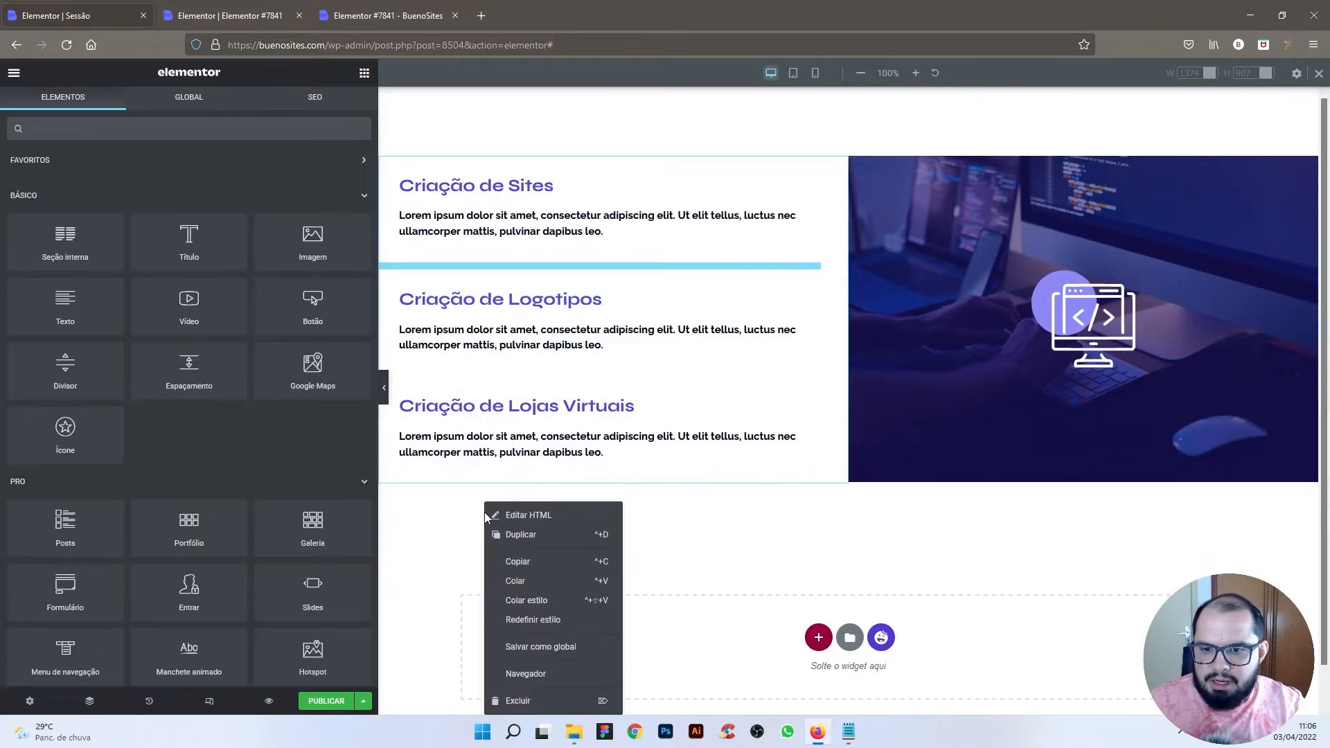
click(524, 517)
click(90, 115)
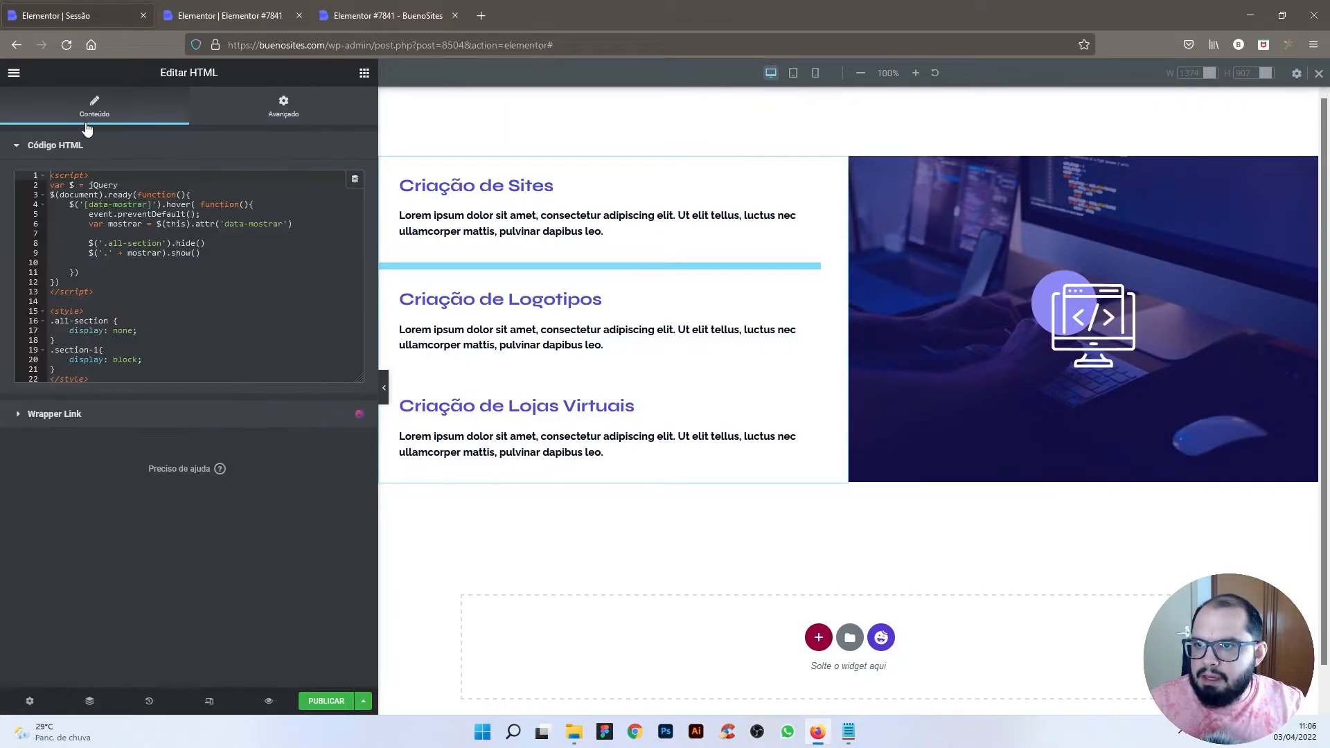
drag(63, 334, 144, 331)
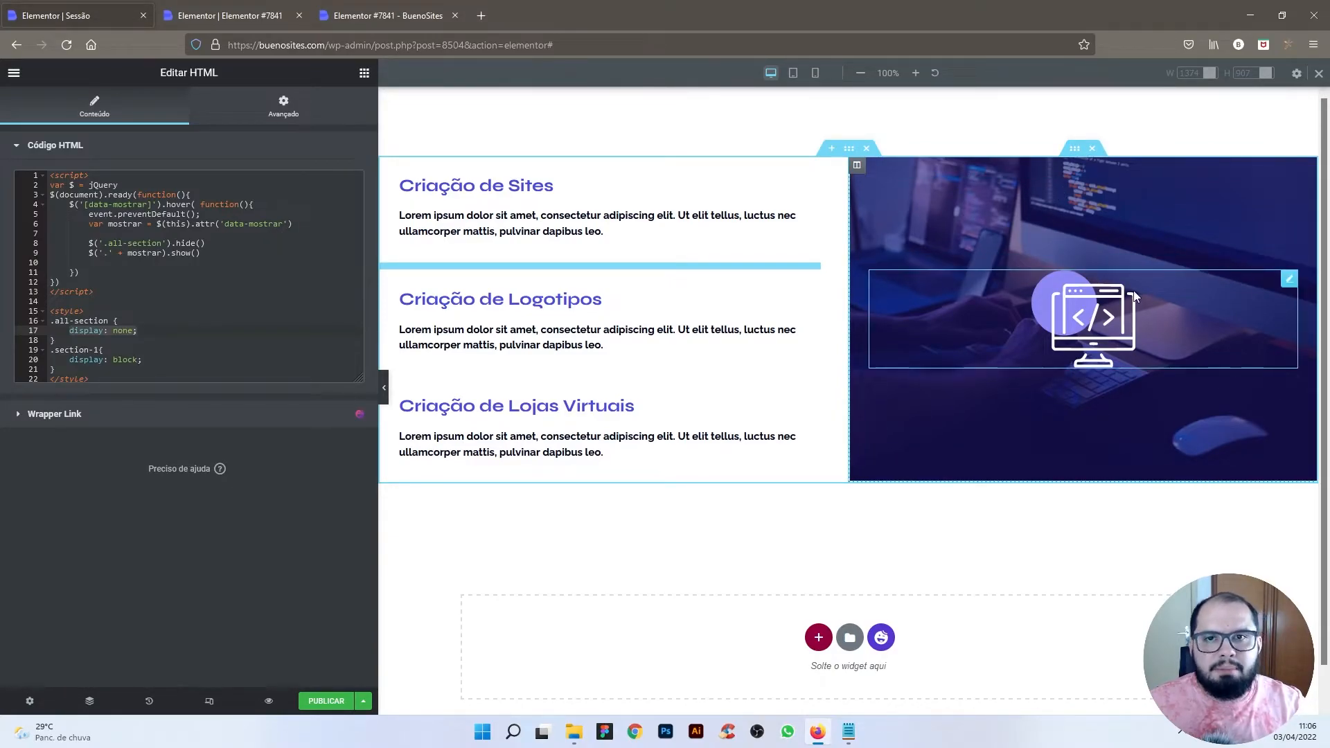
Step: Switch to the codigos file in Notepad and copy the attribute "data-mostrar|section-1"
click(849, 732)
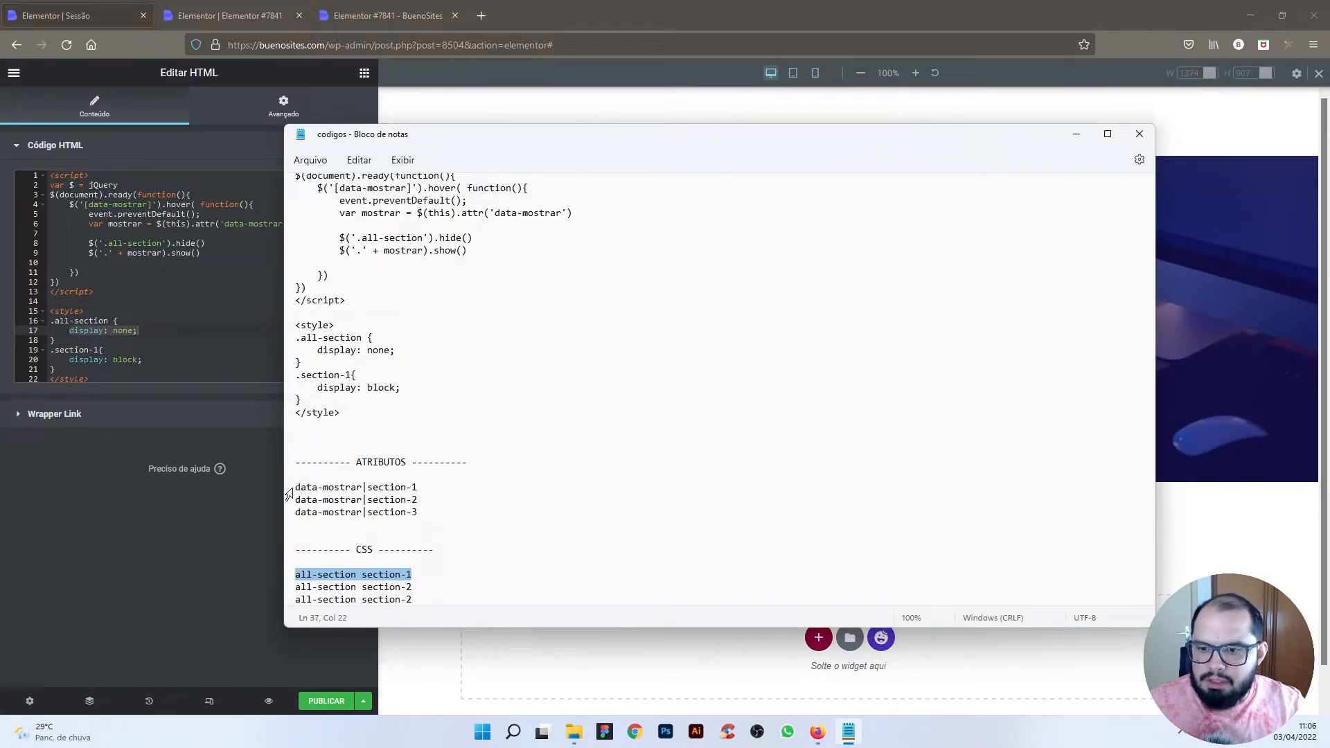
drag(298, 487, 429, 487)
key(ctrl+c)
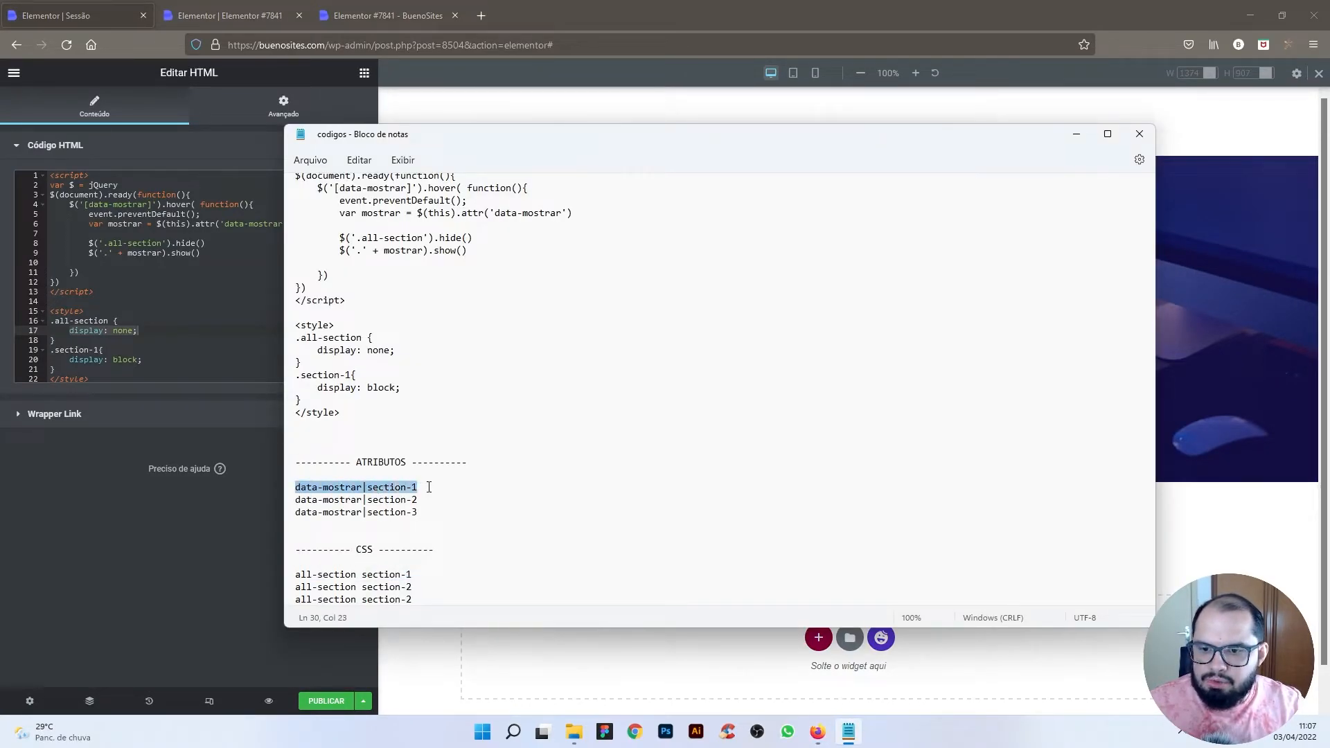
Step: Switch back to the Elementor editor and set the Criação de Sites inner section's custom attribute to "data-mostrar|section-1"
click(434, 666)
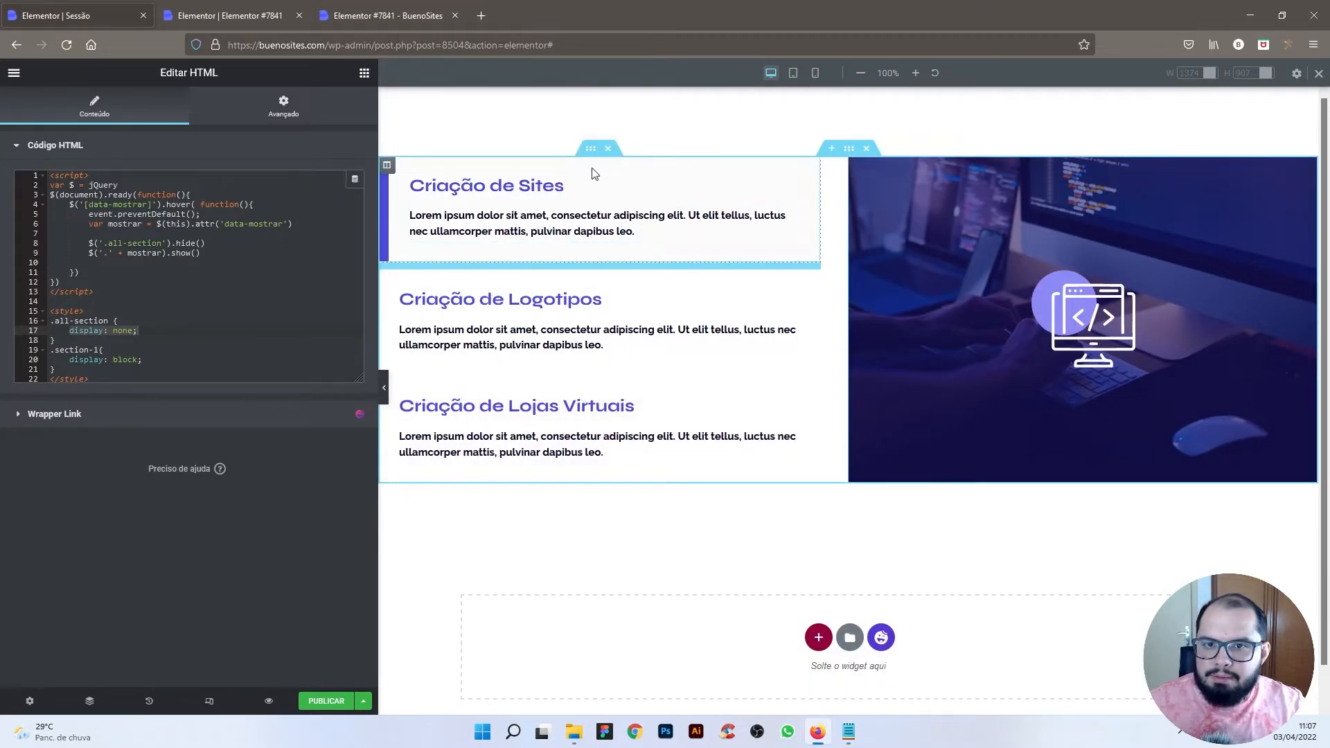
right_click(591, 151)
click(624, 165)
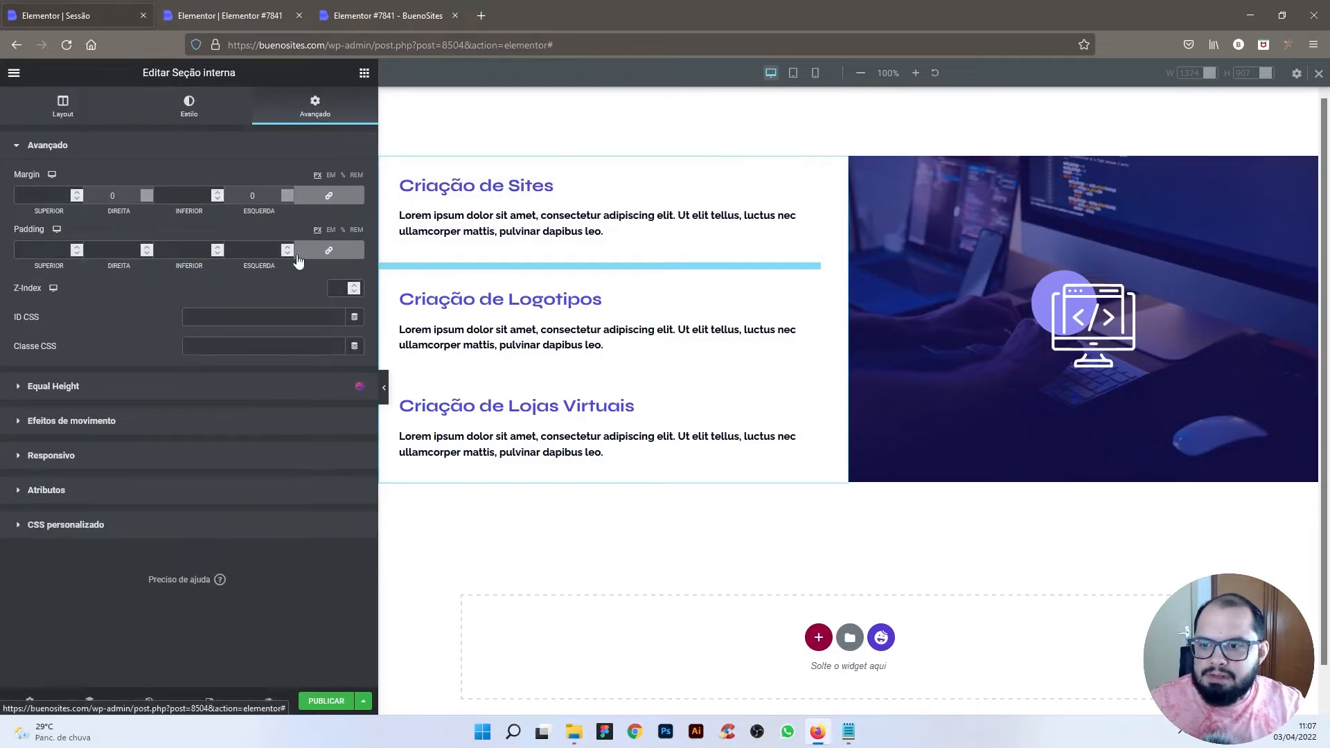
click(53, 494)
click(54, 349)
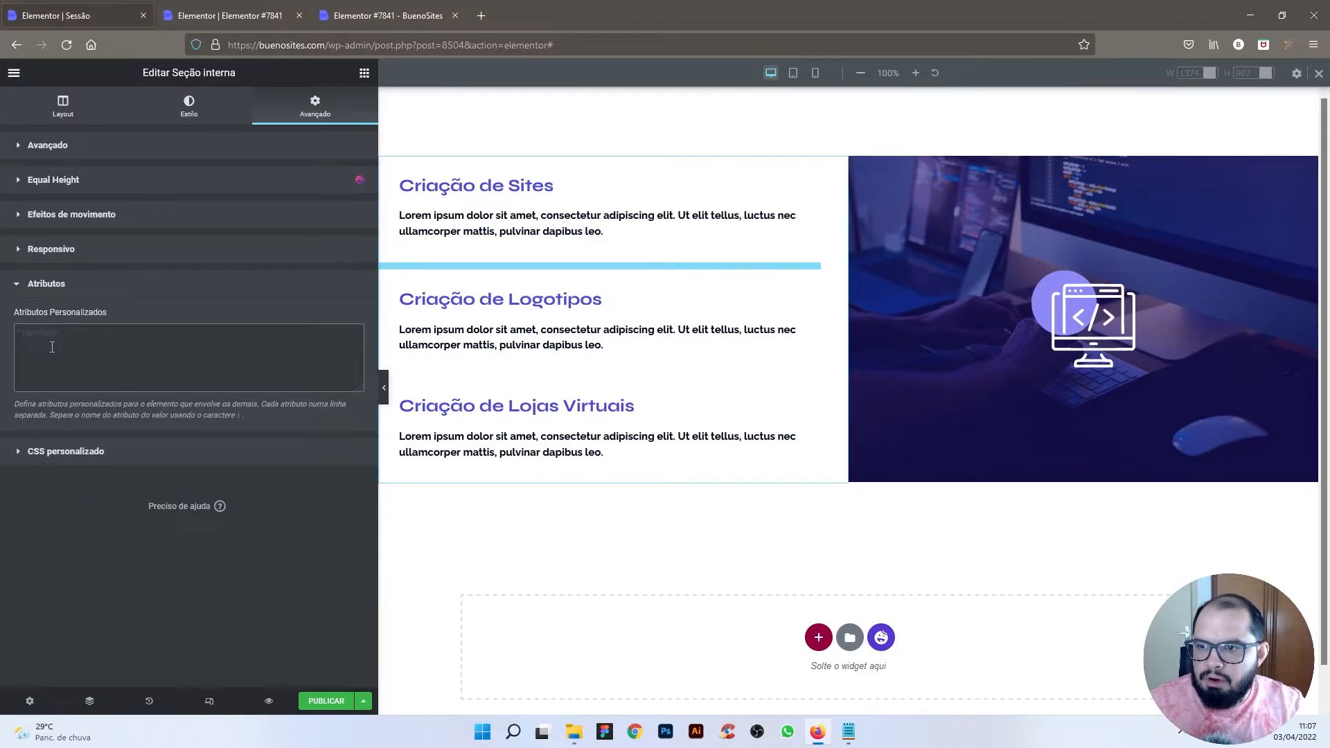
right_click(52, 339)
click(96, 431)
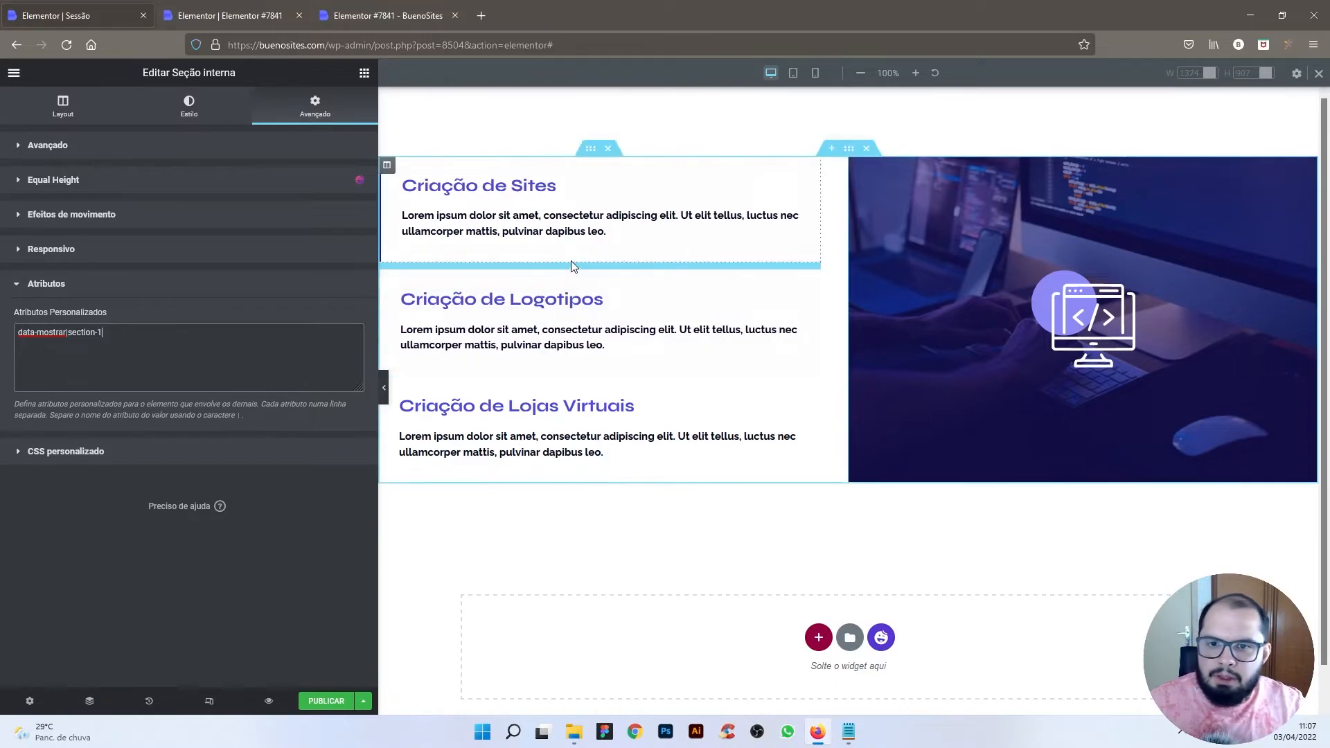
Step: Set the custom attribute of the Criação de Logotipos inner section to "data-mostrar|section-2"
right_click(591, 260)
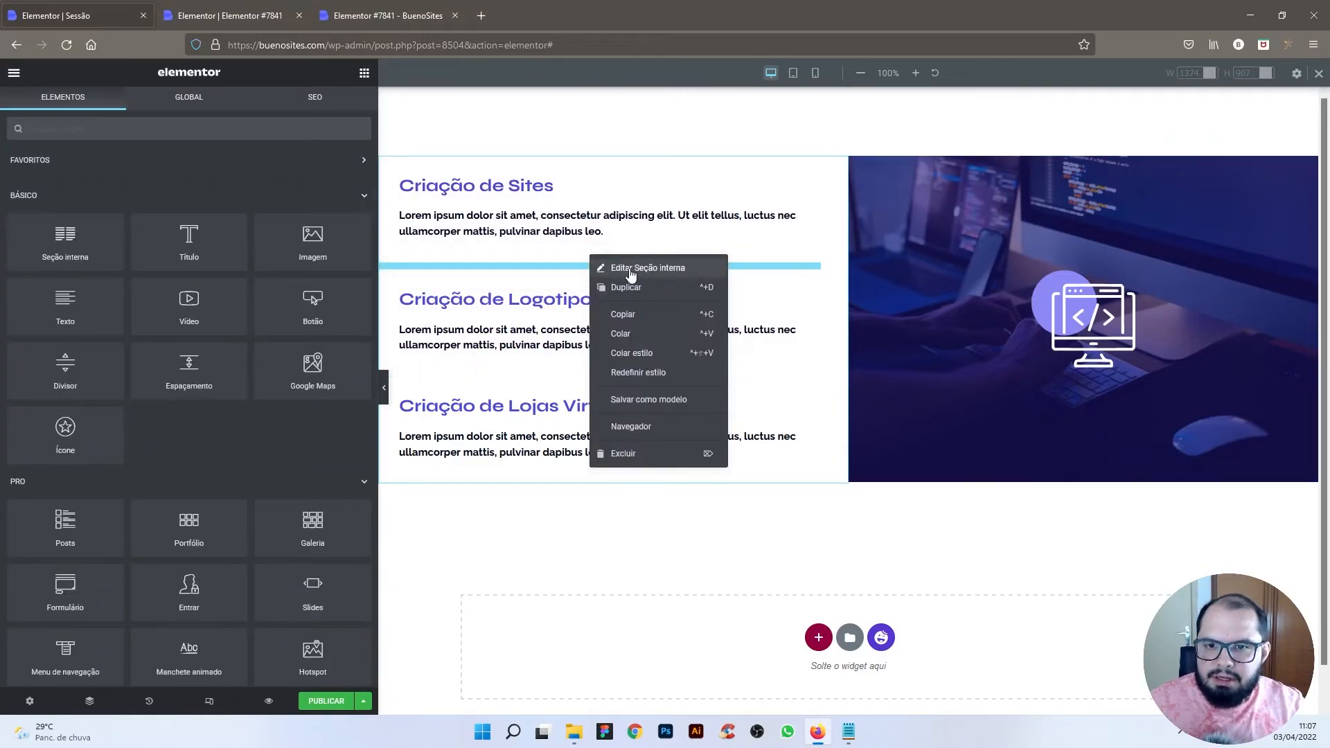
click(631, 275)
click(317, 107)
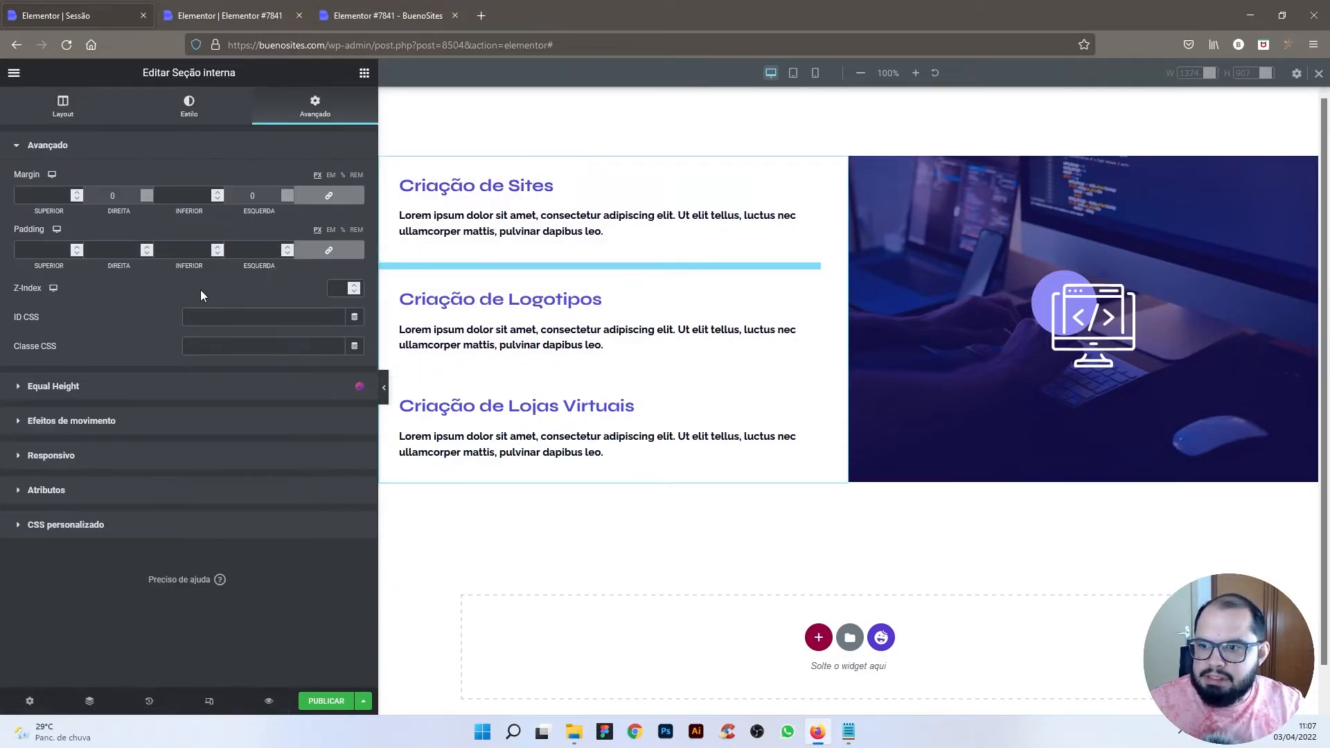
click(105, 491)
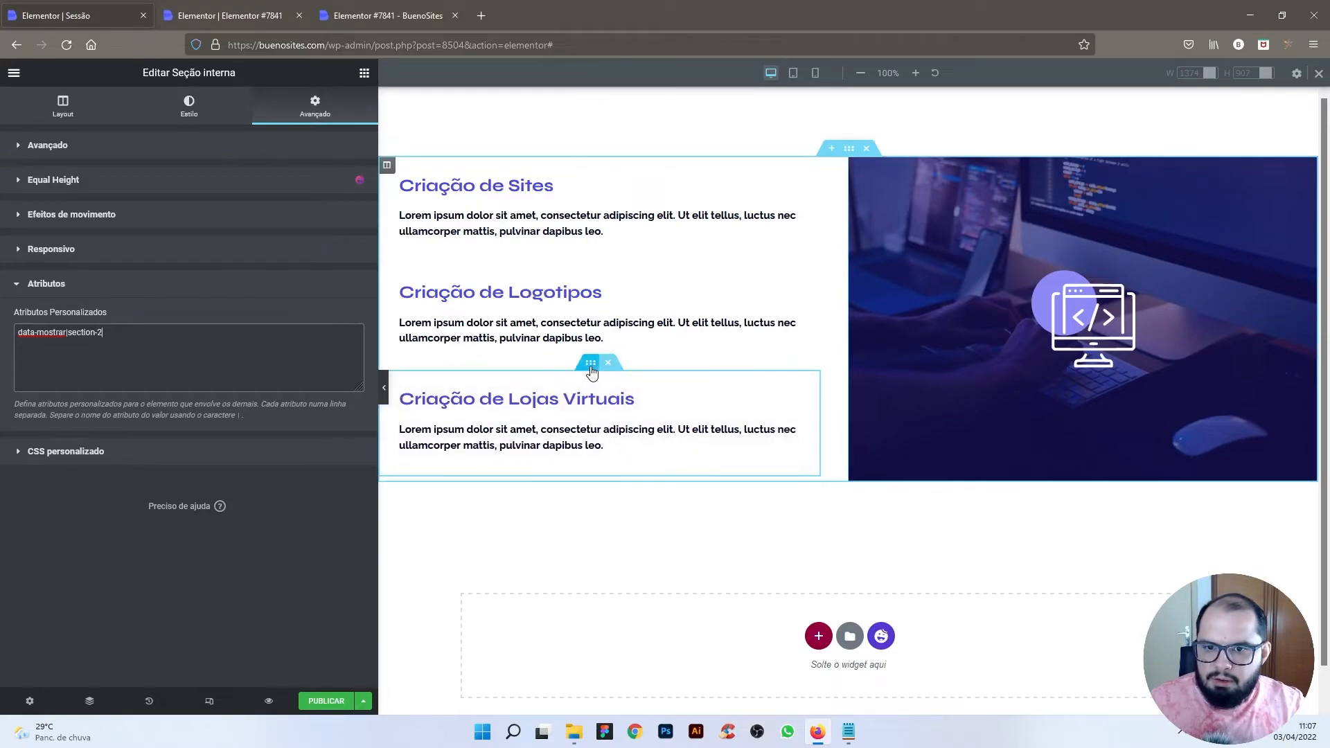
Step: Set the custom attribute of the Criação de Lojas Virtuais inner section to "data-mostrar|section-3" and publish the page
right_click(591, 373)
click(615, 380)
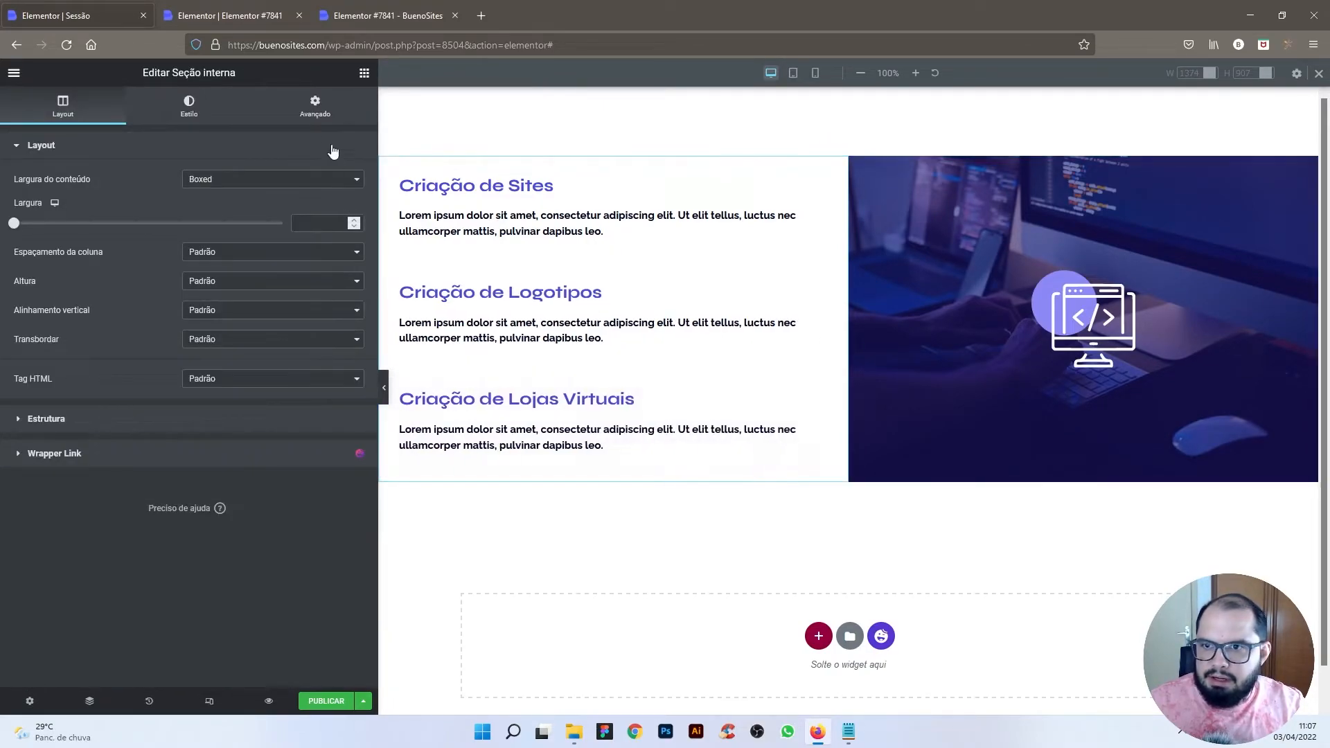
click(315, 111)
click(104, 491)
click(91, 356)
key(ctrl+v)
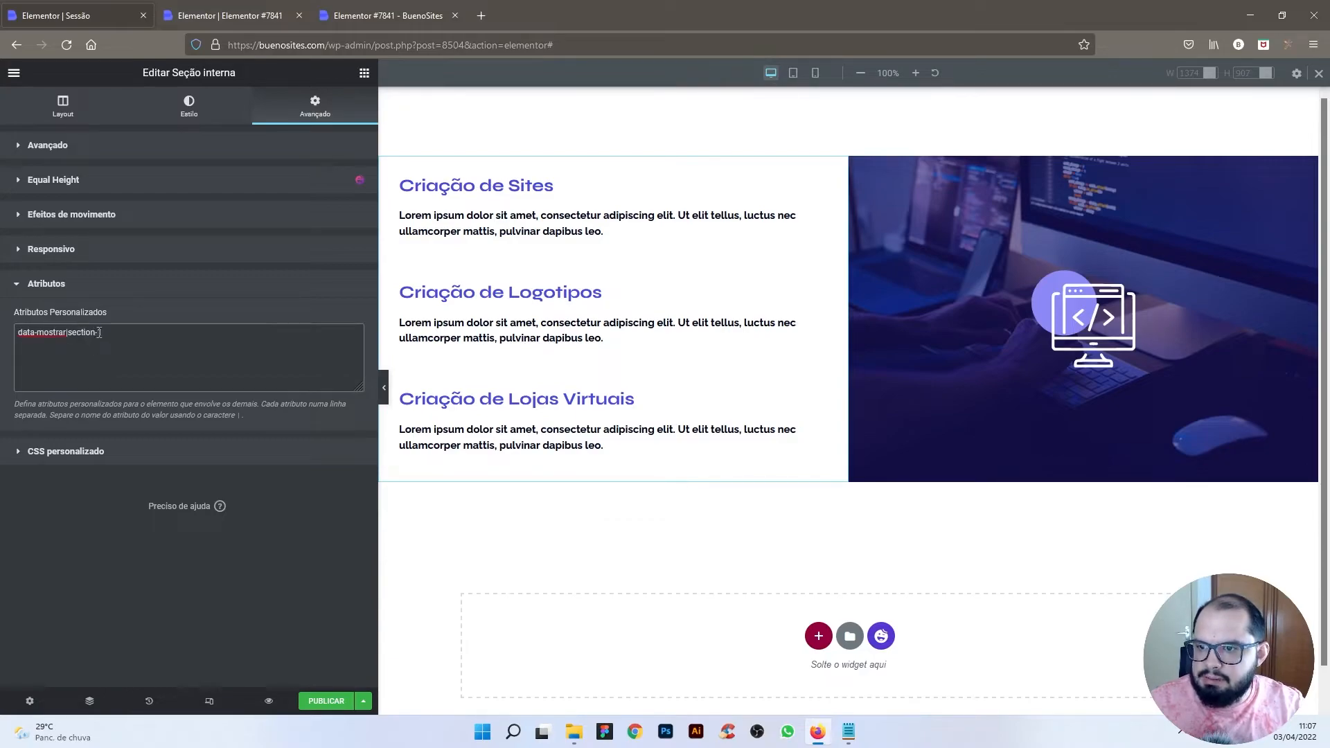
text(3)
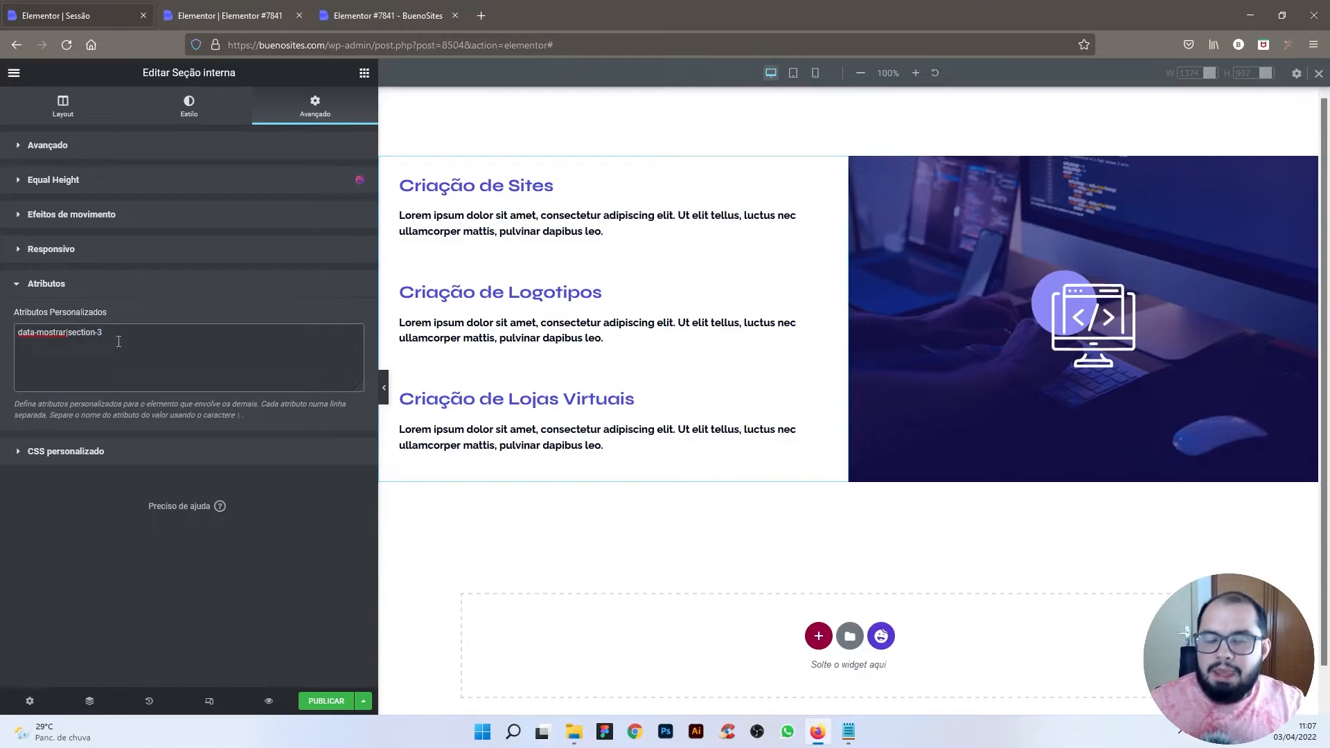
click(325, 702)
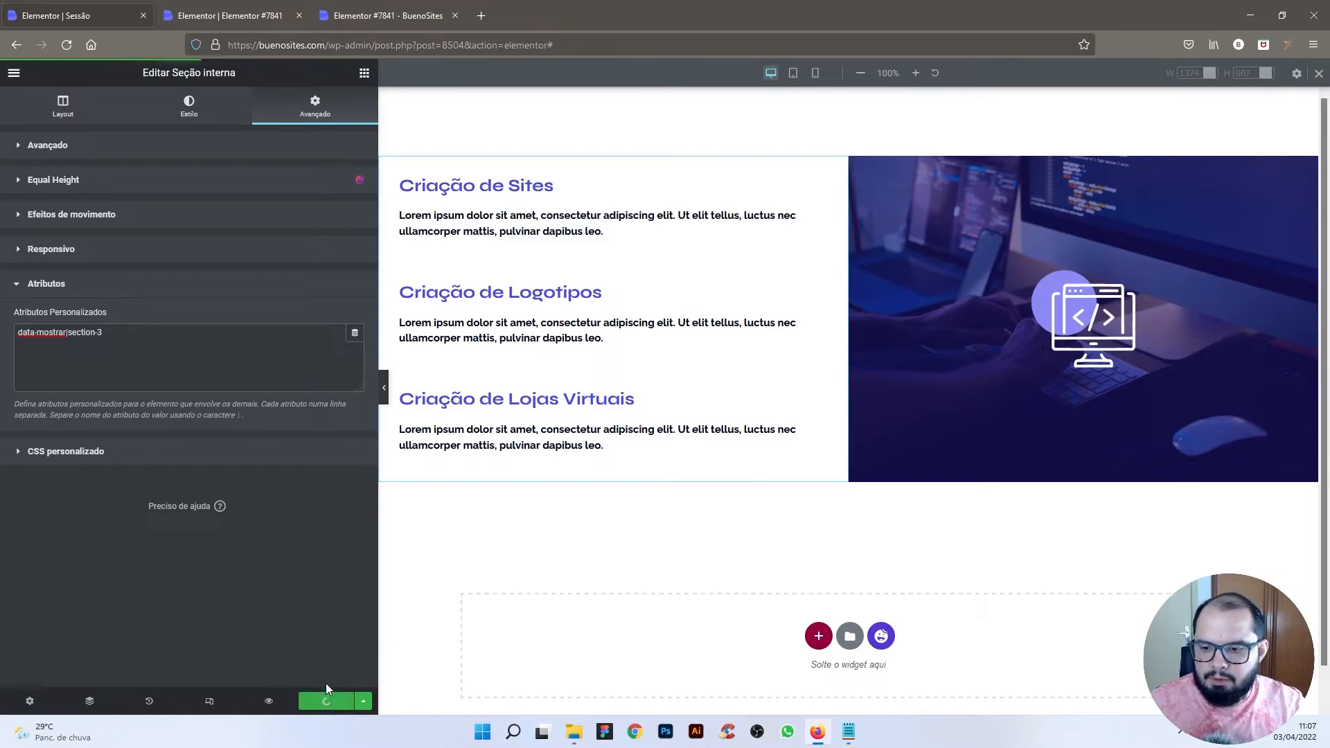
Step: Clear the padding on all sides of the HTML widget below the services section and update the page
click(488, 513)
click(294, 111)
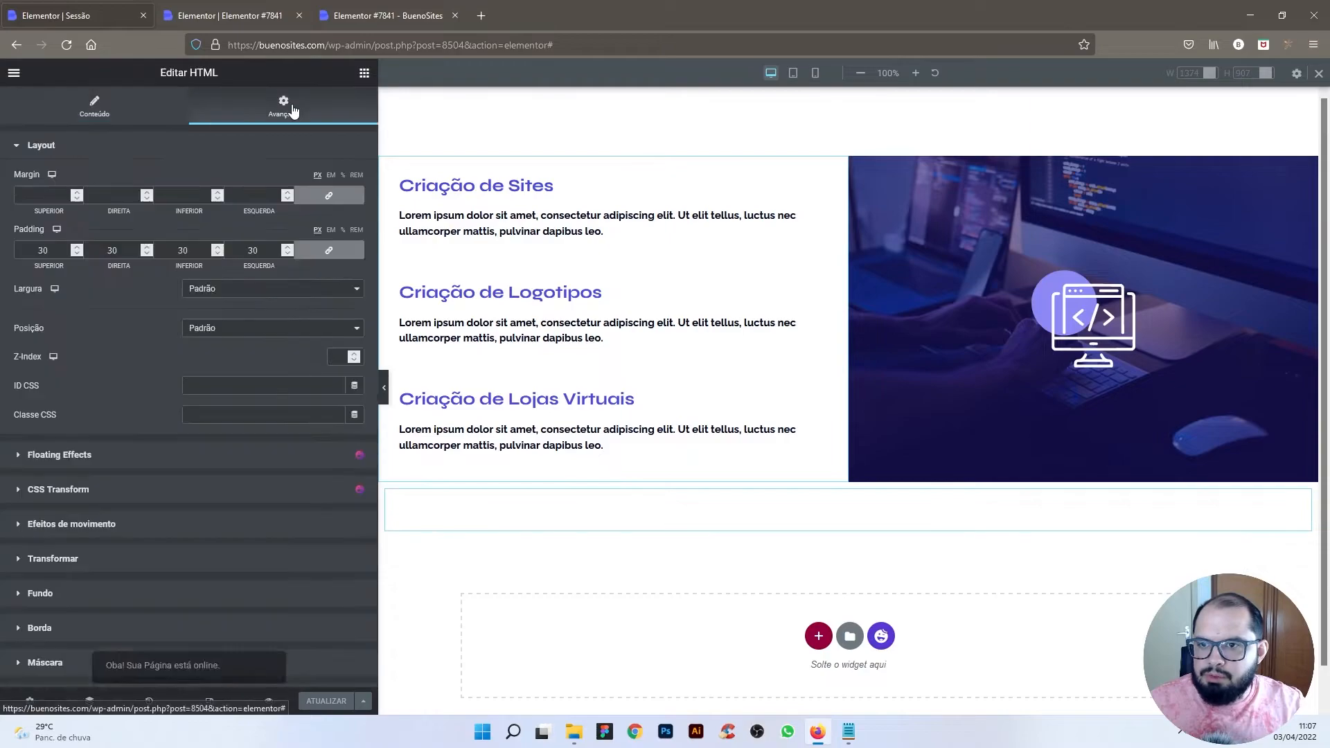
drag(258, 251, 243, 250)
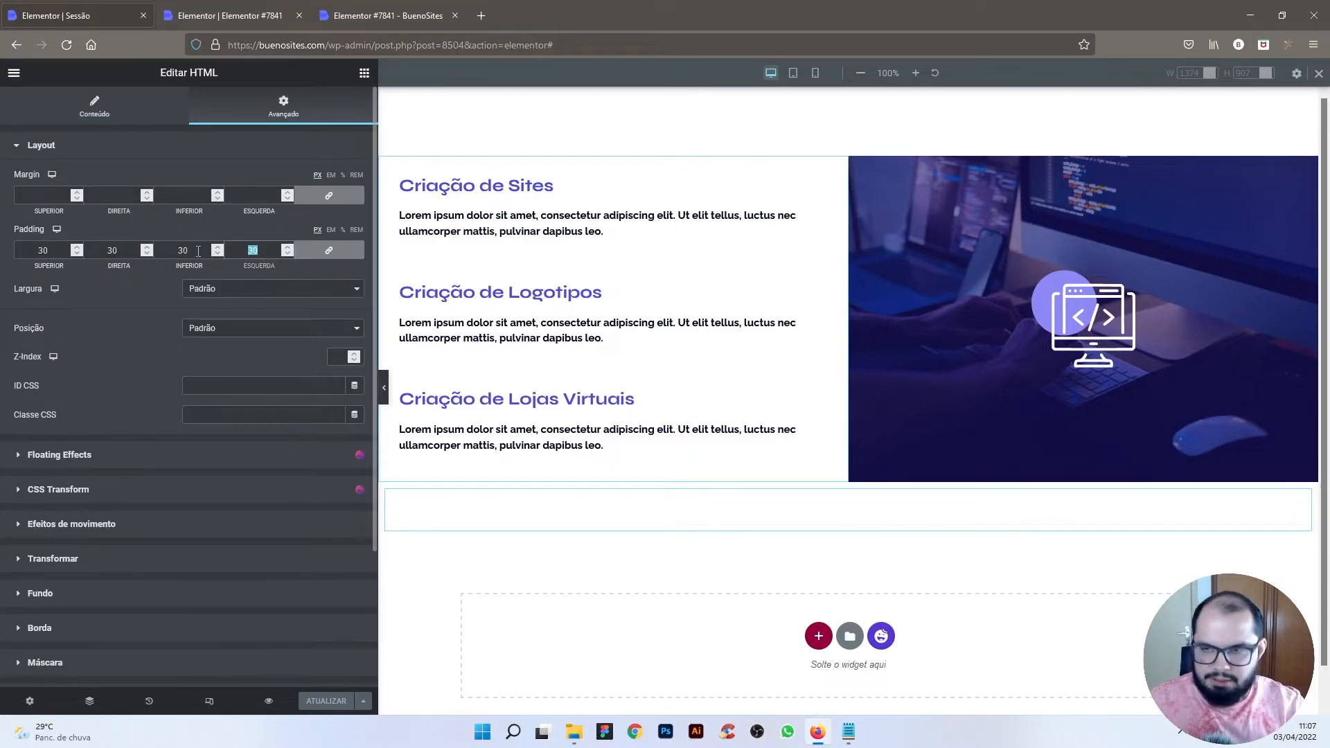
key(BackSpace)
click(320, 701)
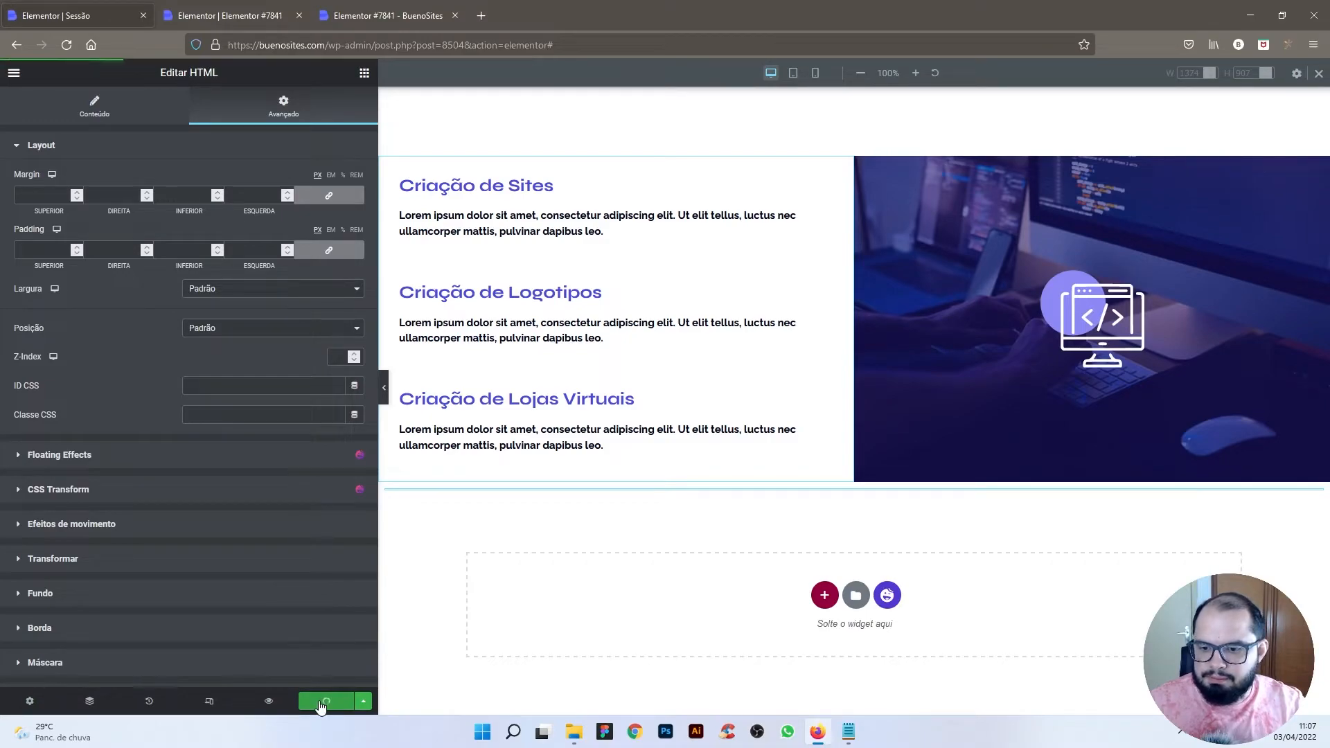
Step: Preview the page and test the image switching for the Criação de Sites and Criação de Logotipos services
click(269, 704)
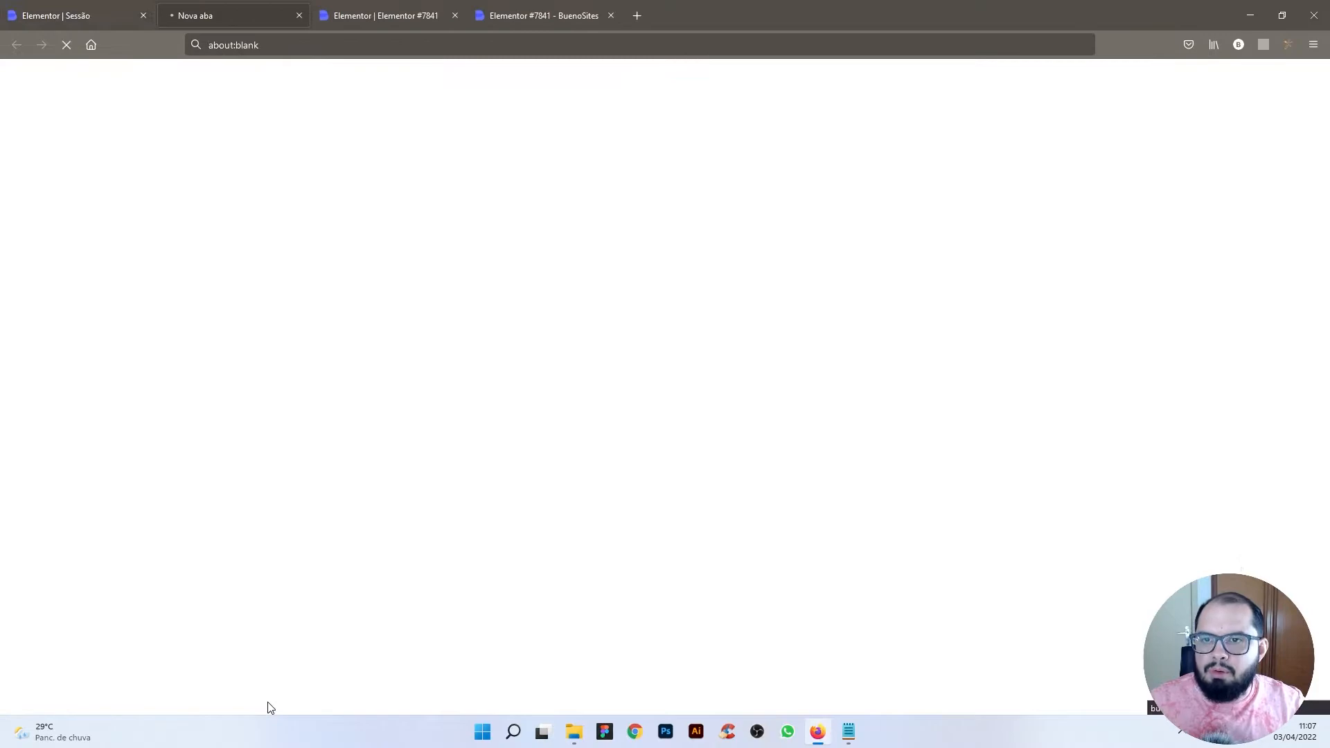
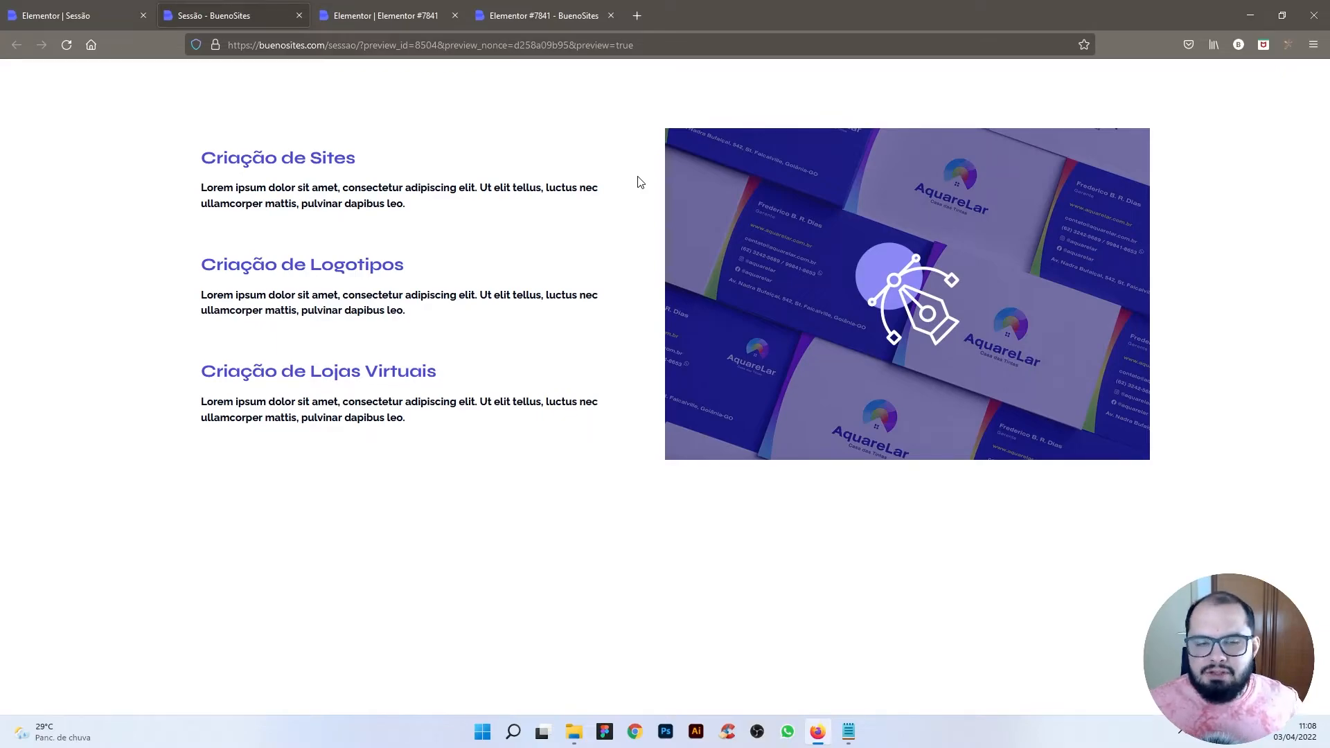
mouse_move(431, 140)
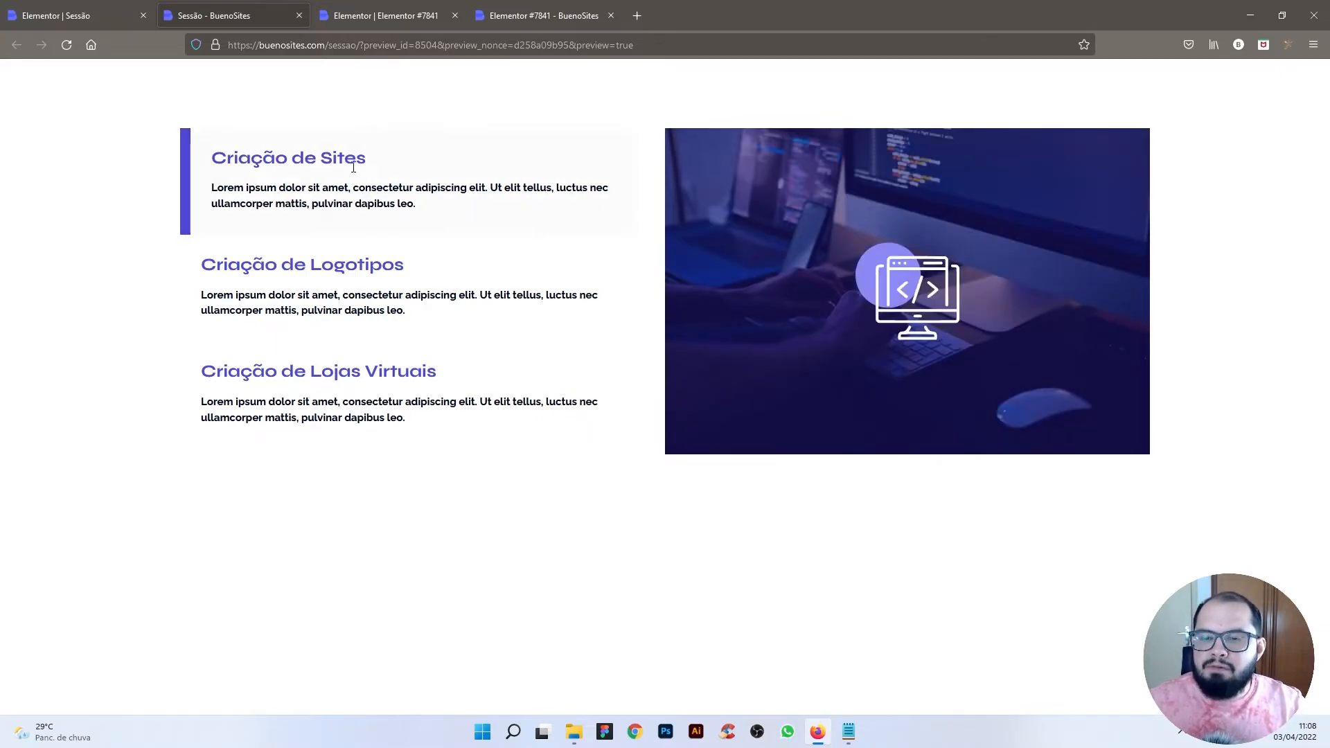
mouse_move(327, 278)
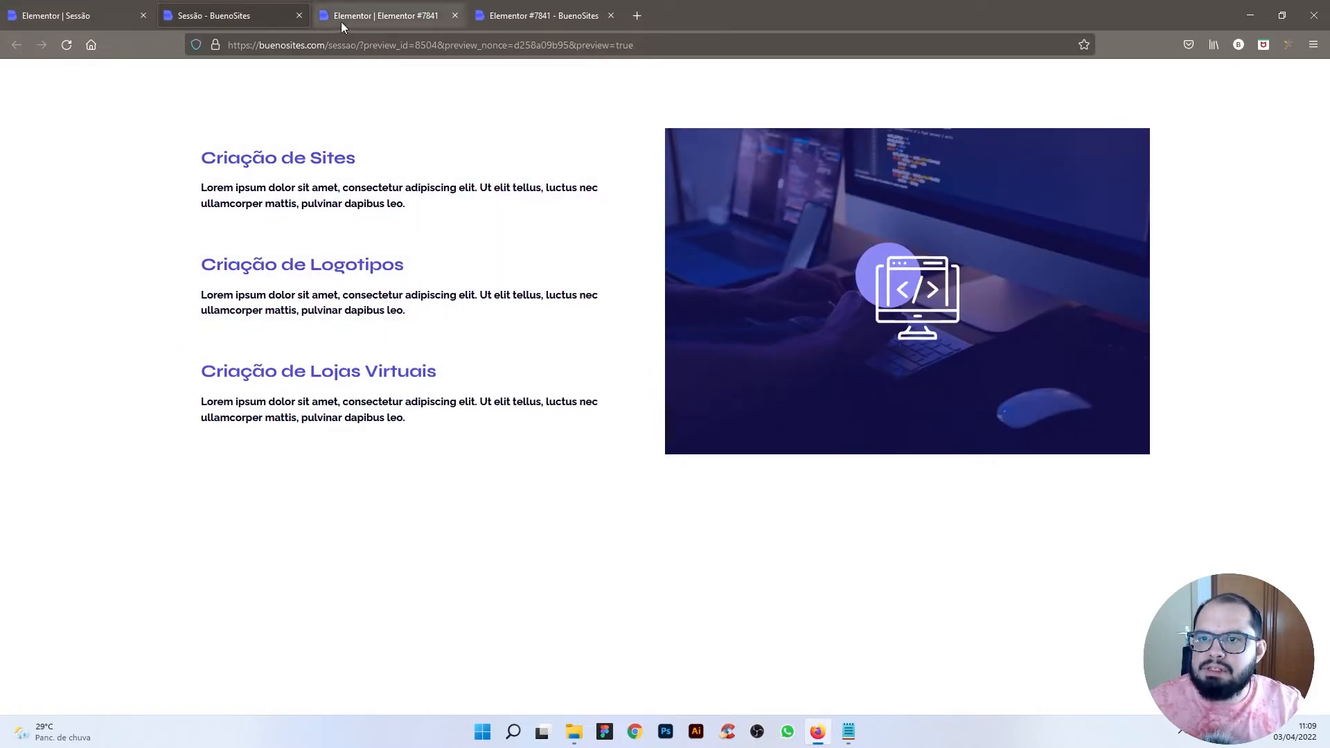
Step: Return to the Elementor editor and give the website icon image a Fade In Up entrance animation with a 250 ms delay
click(97, 14)
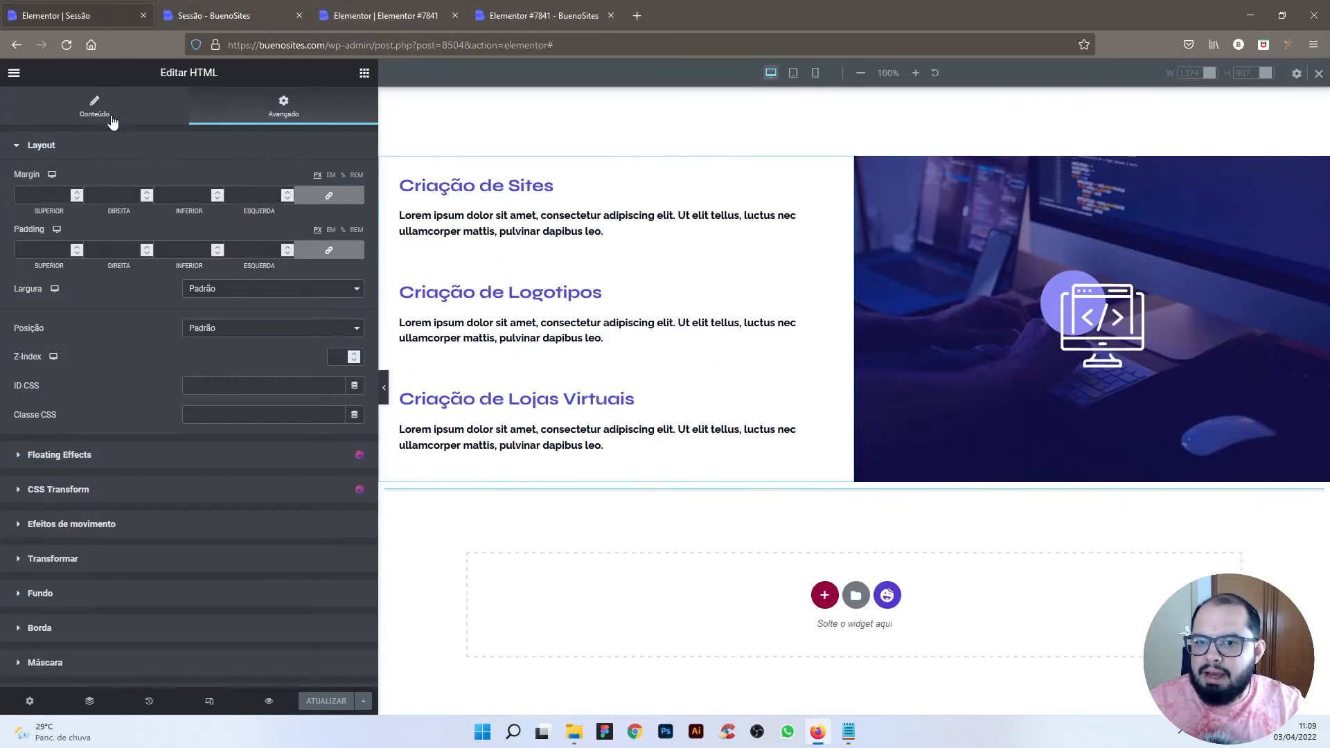
click(1083, 307)
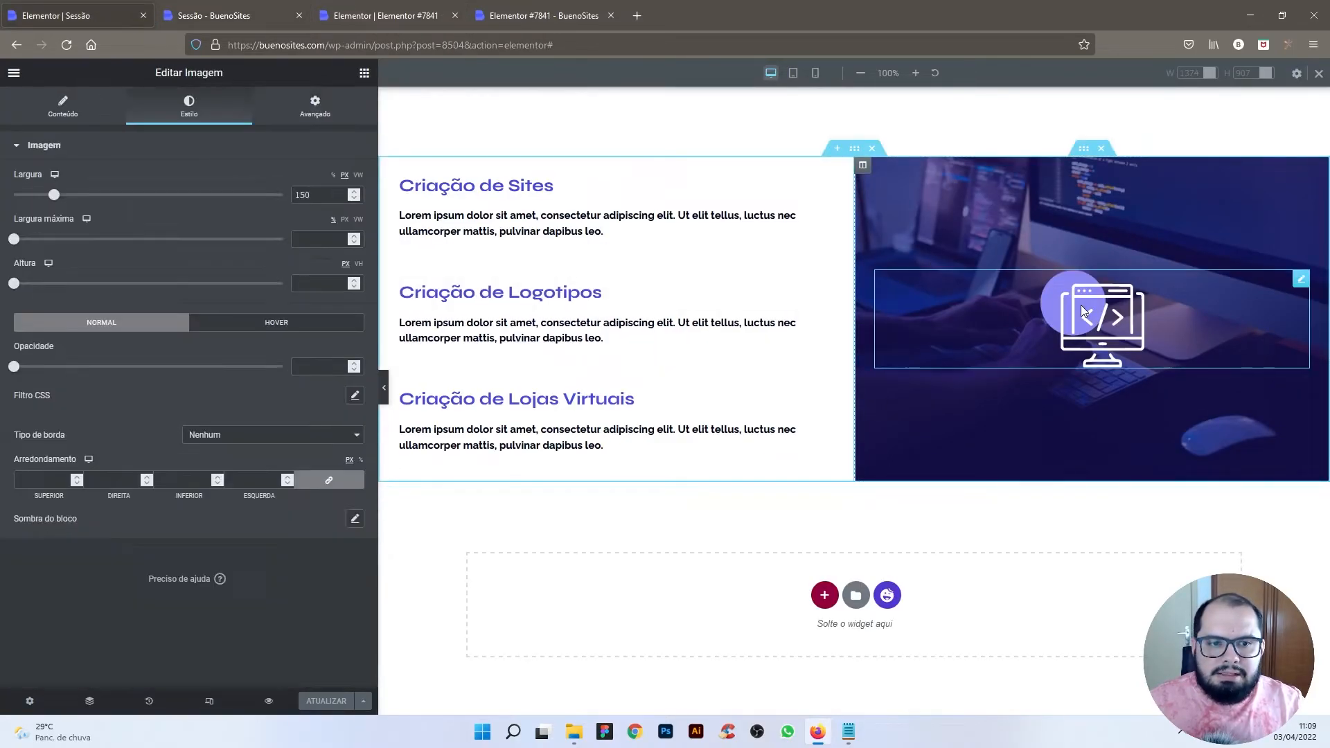
click(321, 120)
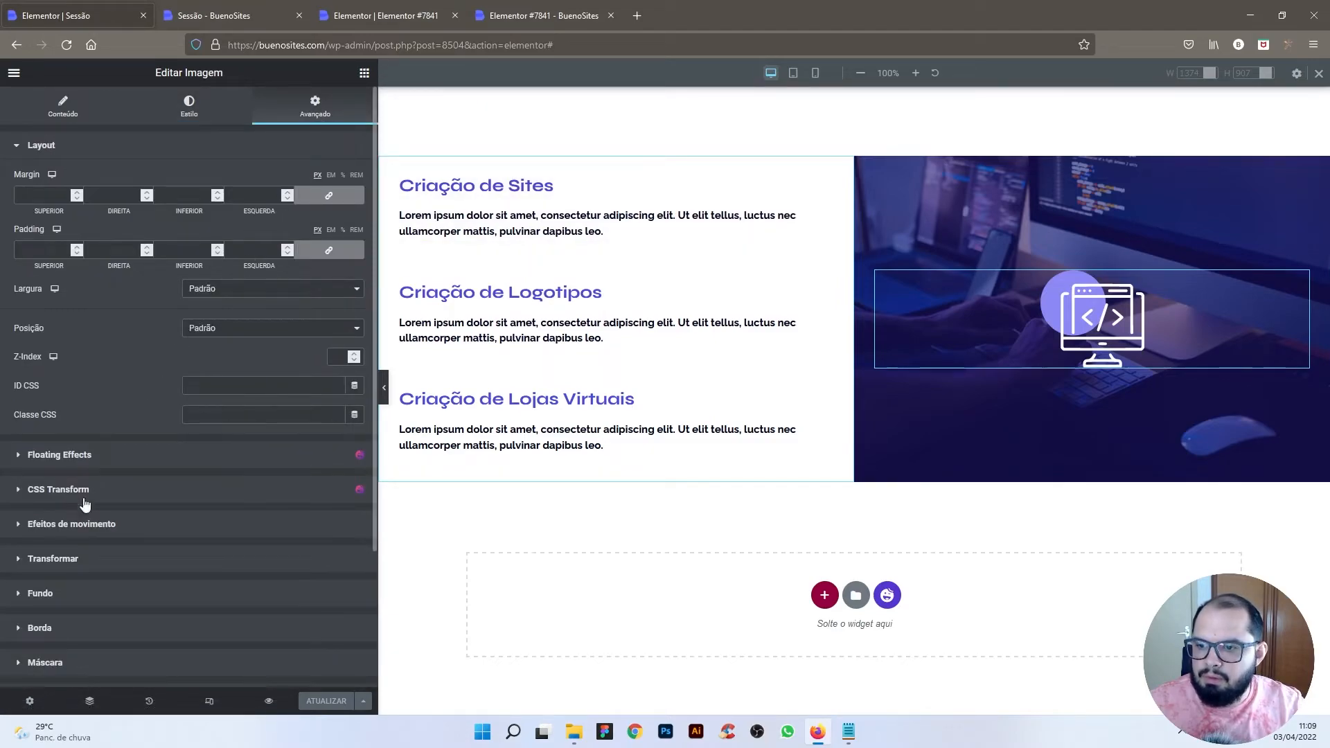
click(81, 528)
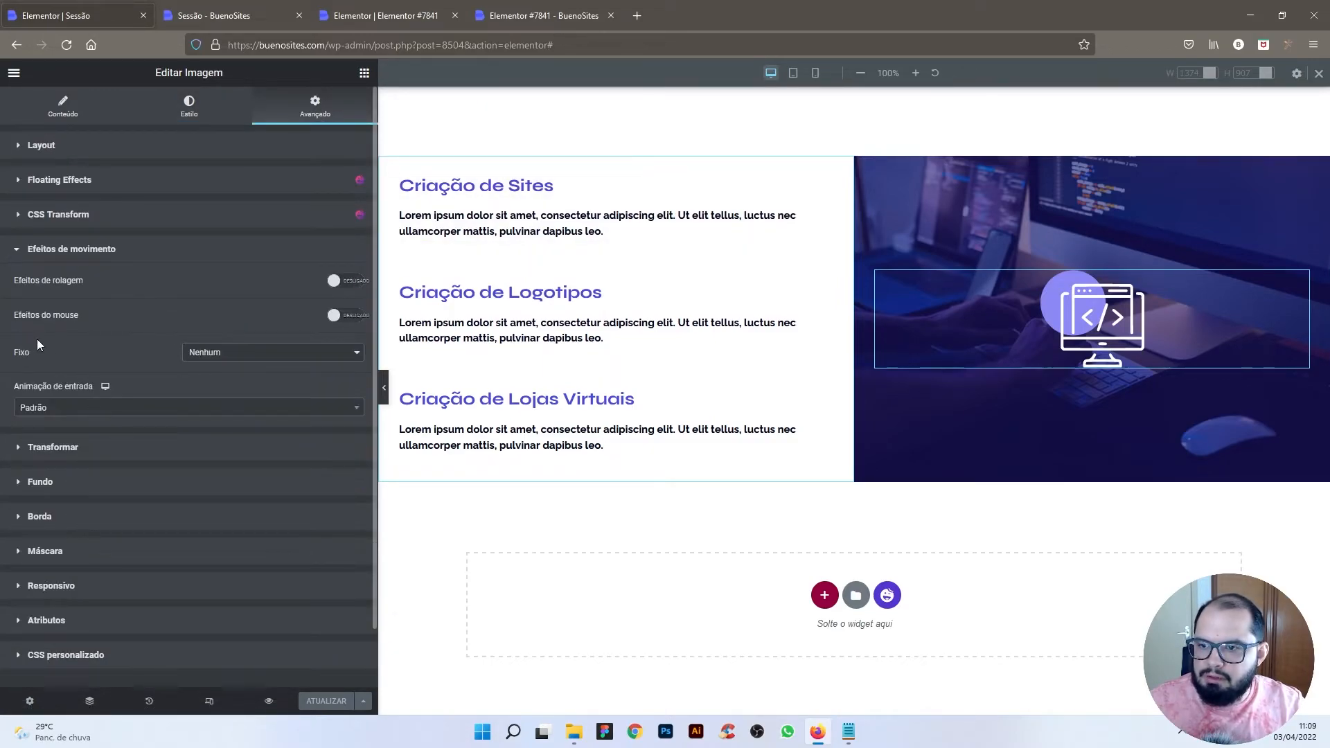
click(90, 406)
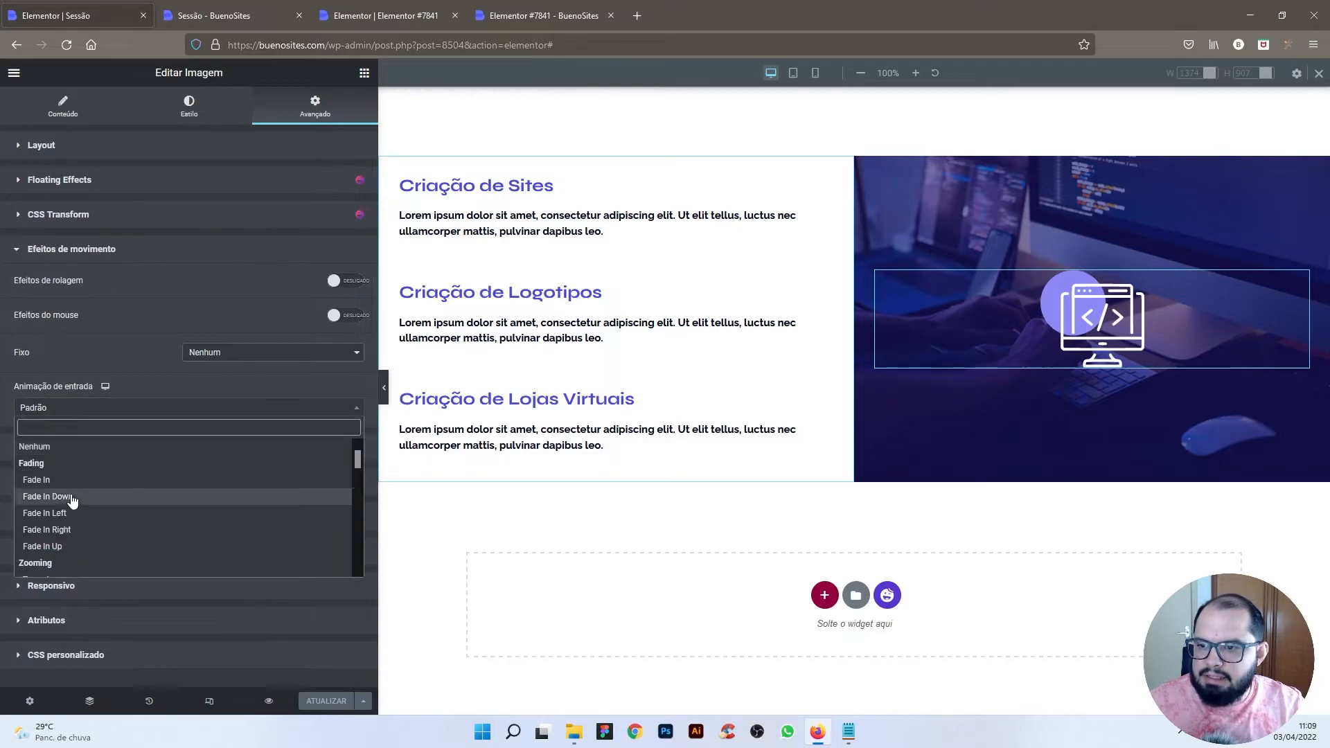
click(66, 546)
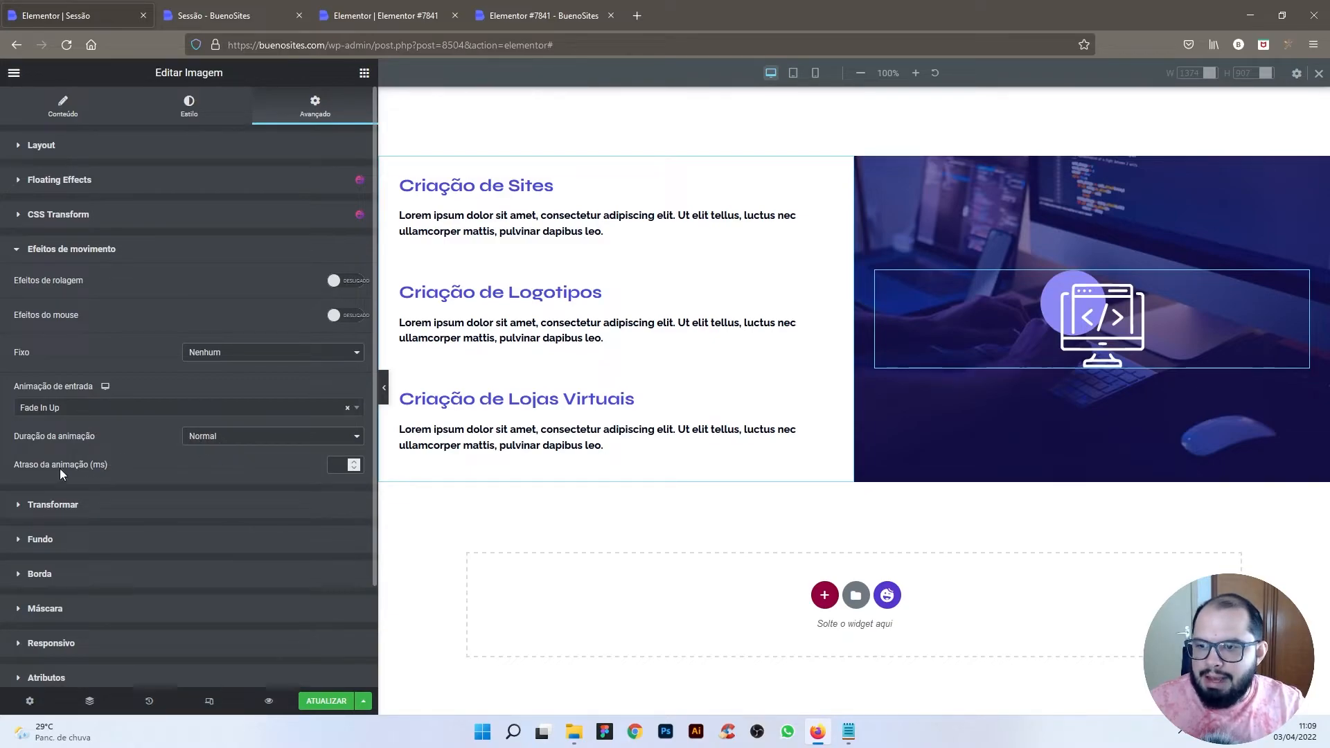
text(250)
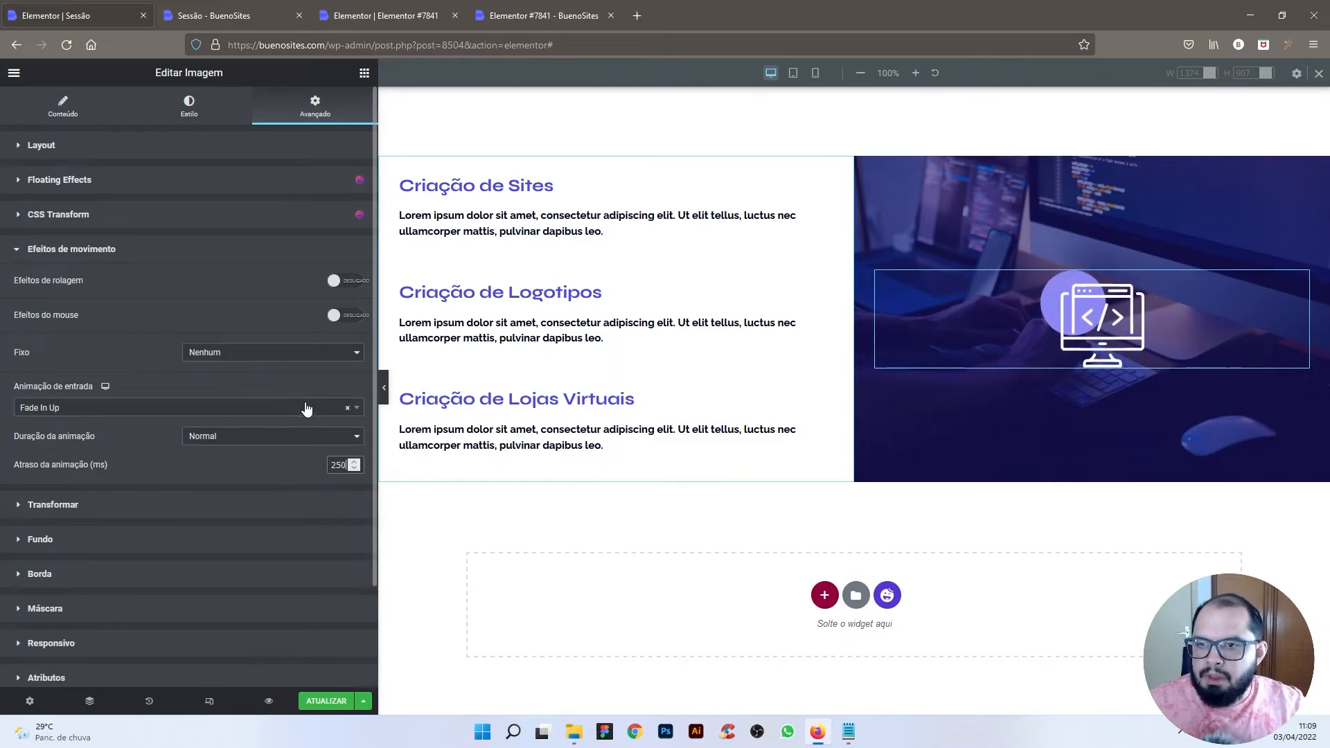
click(104, 256)
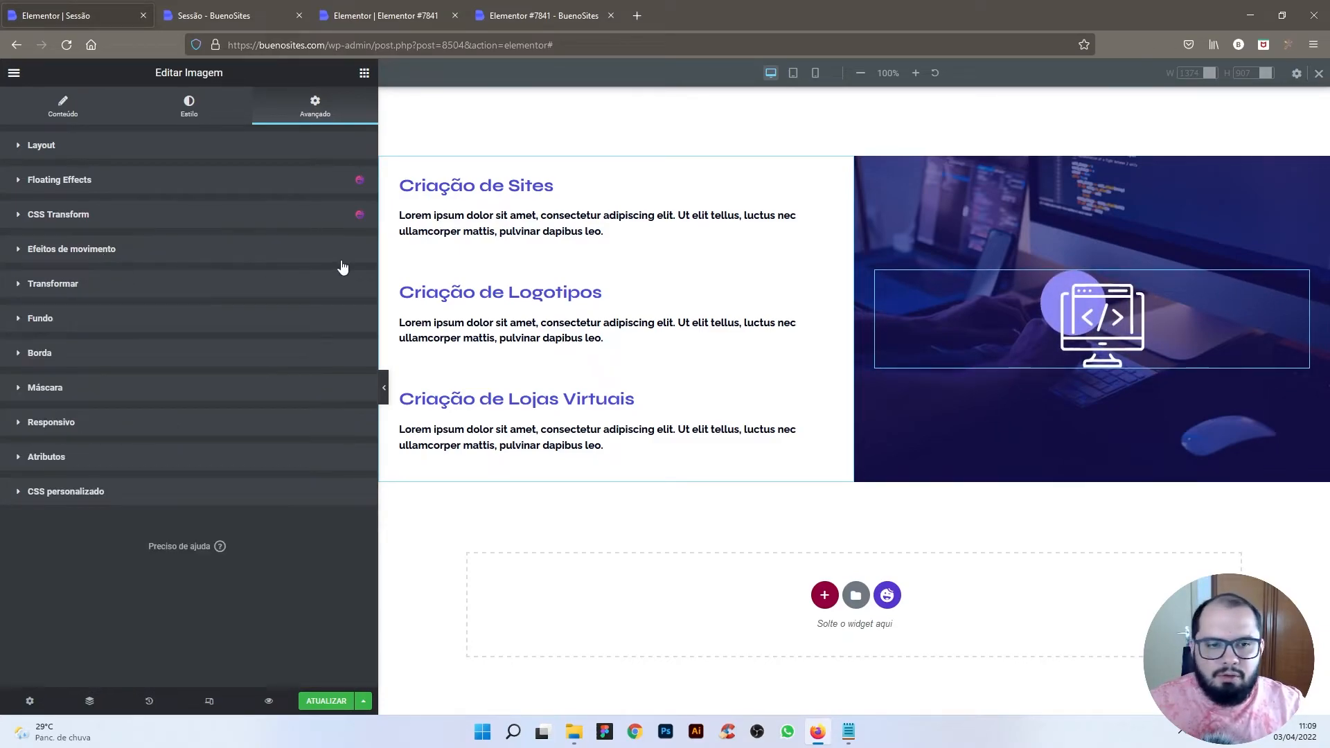
Step: Give the column behind the website icon a Fade In entrance animation
mouse_move(968, 228)
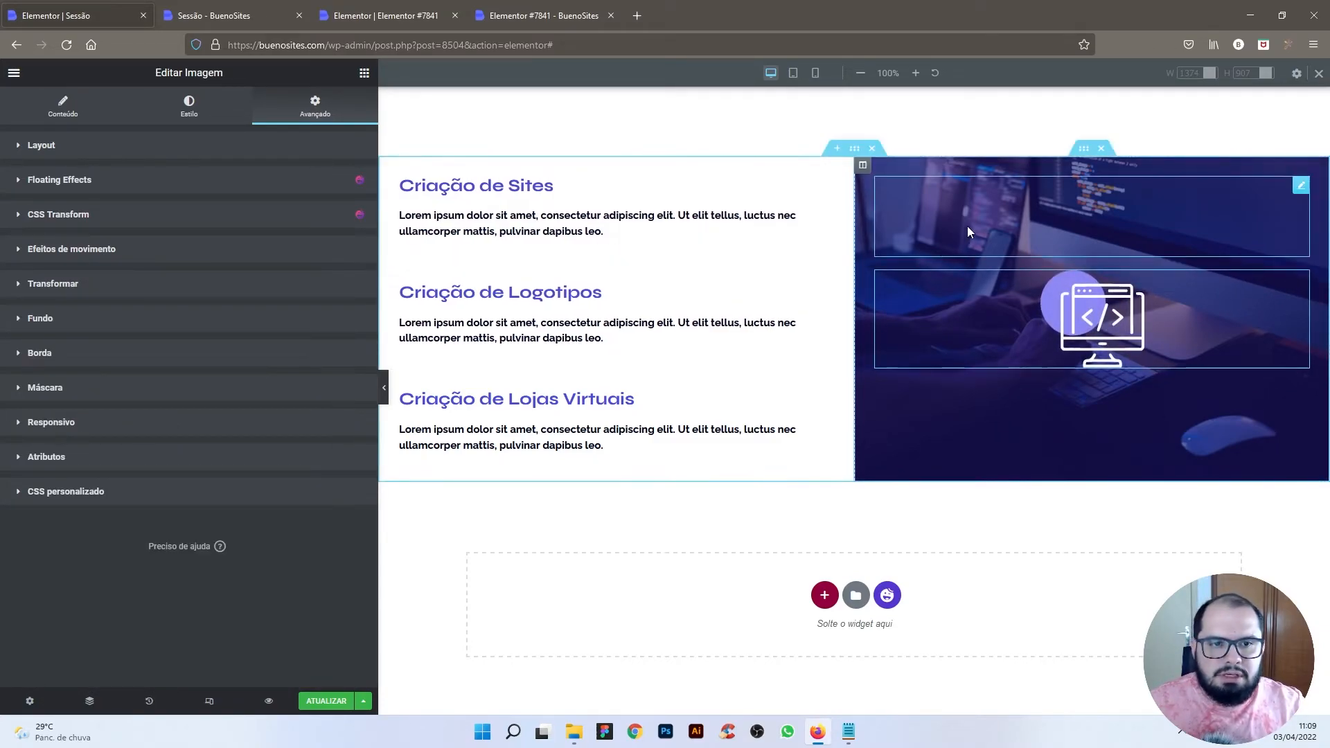
right_click(863, 168)
click(882, 181)
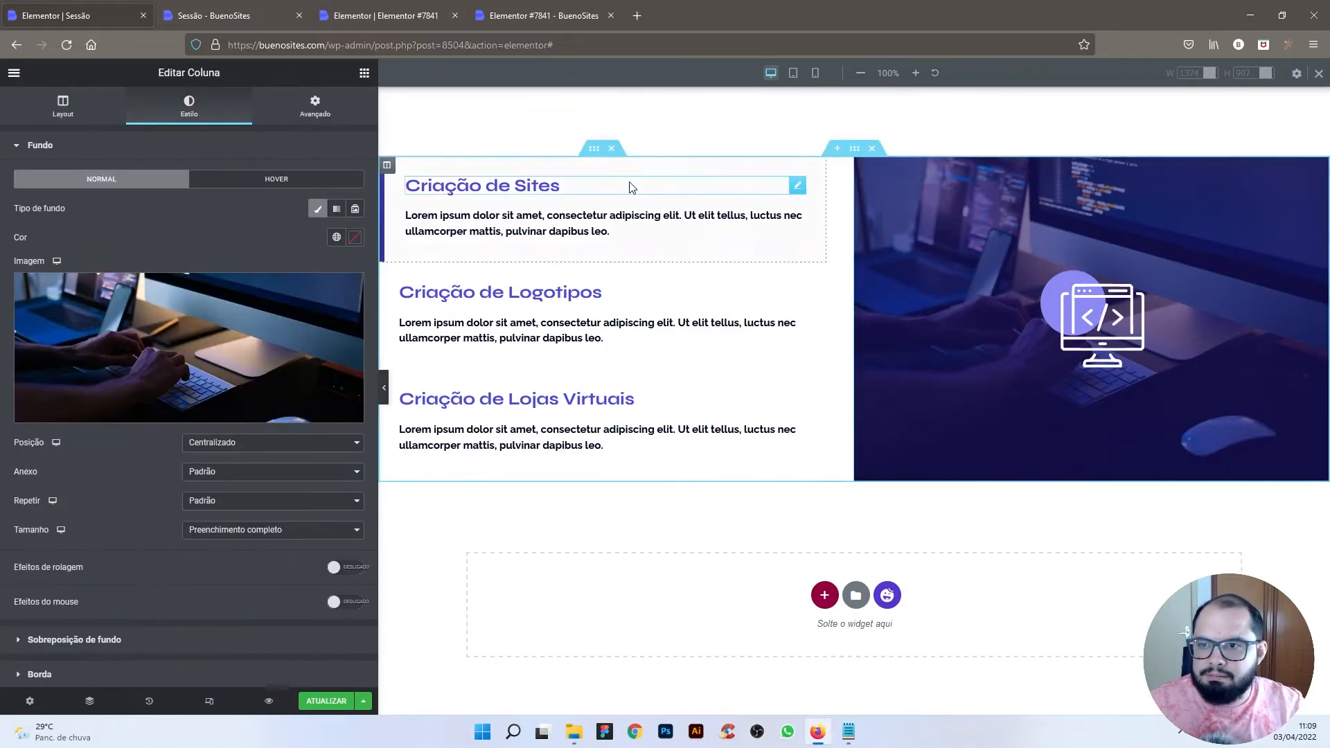
click(303, 116)
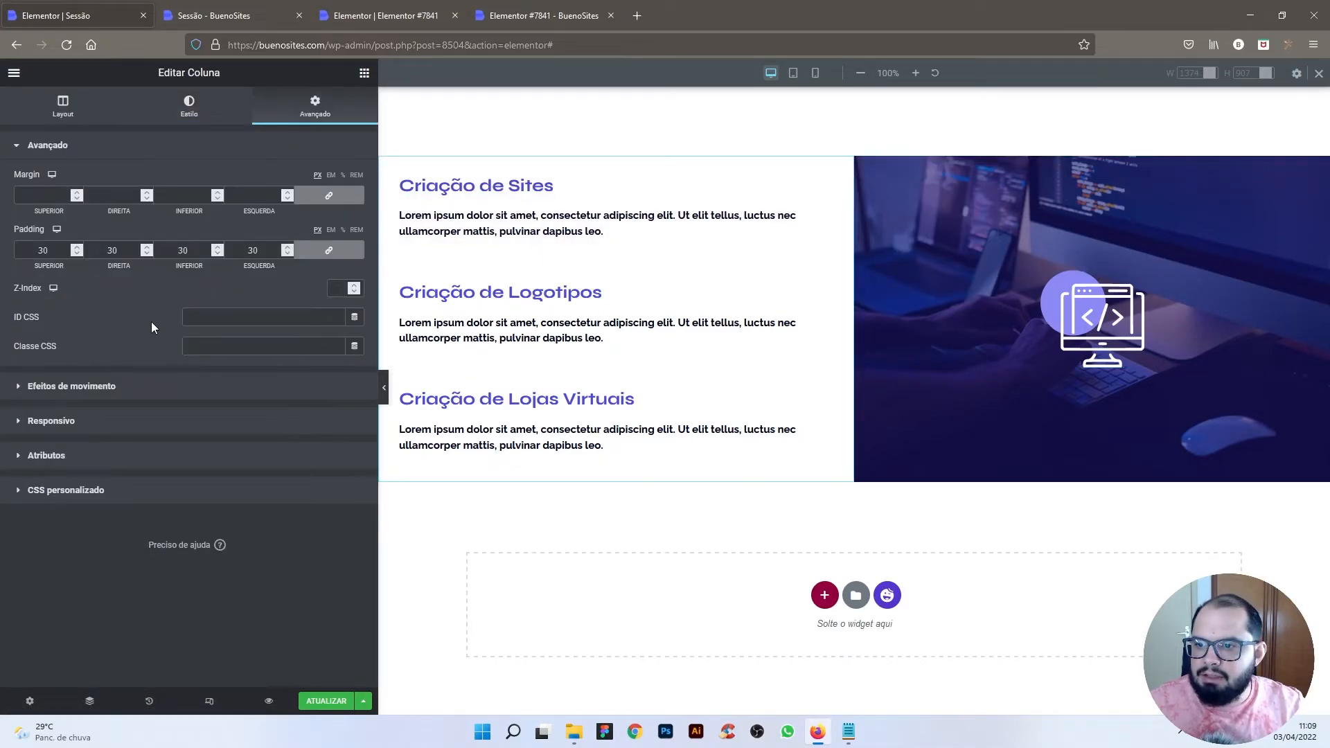
click(107, 388)
click(80, 289)
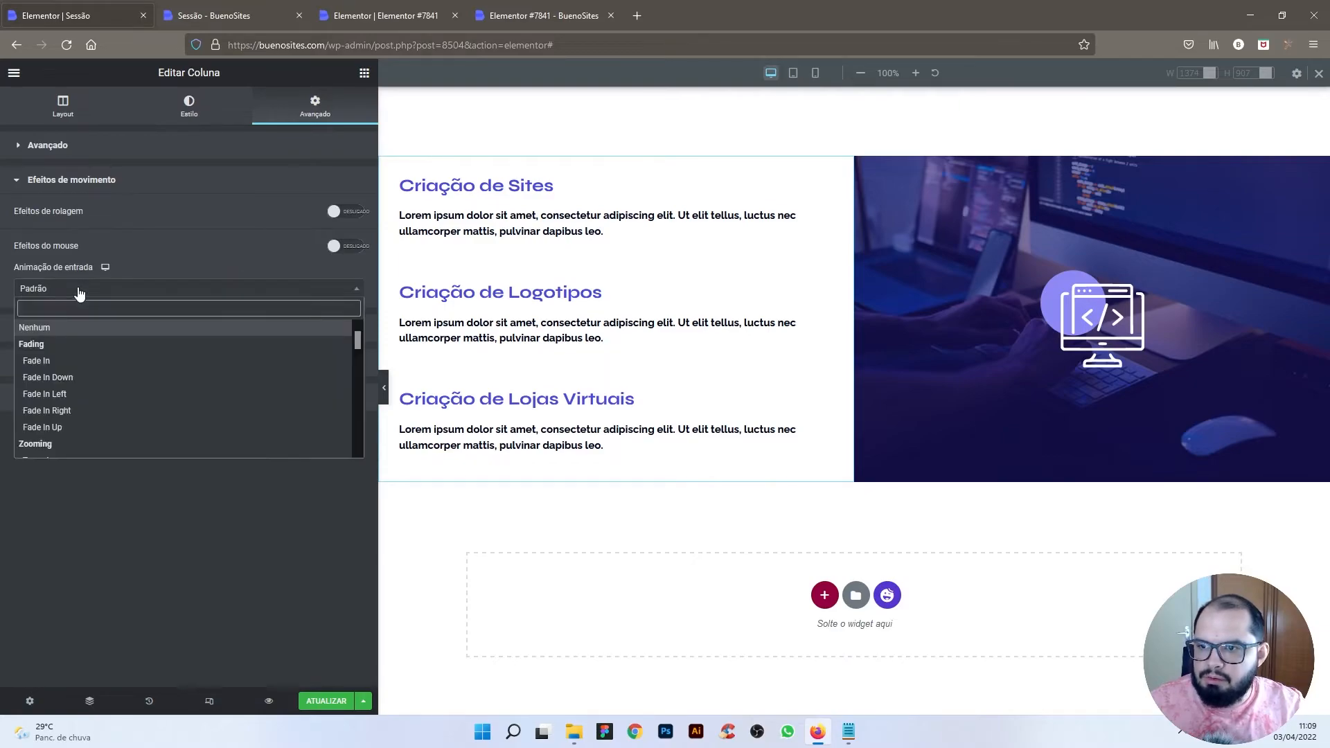
click(47, 359)
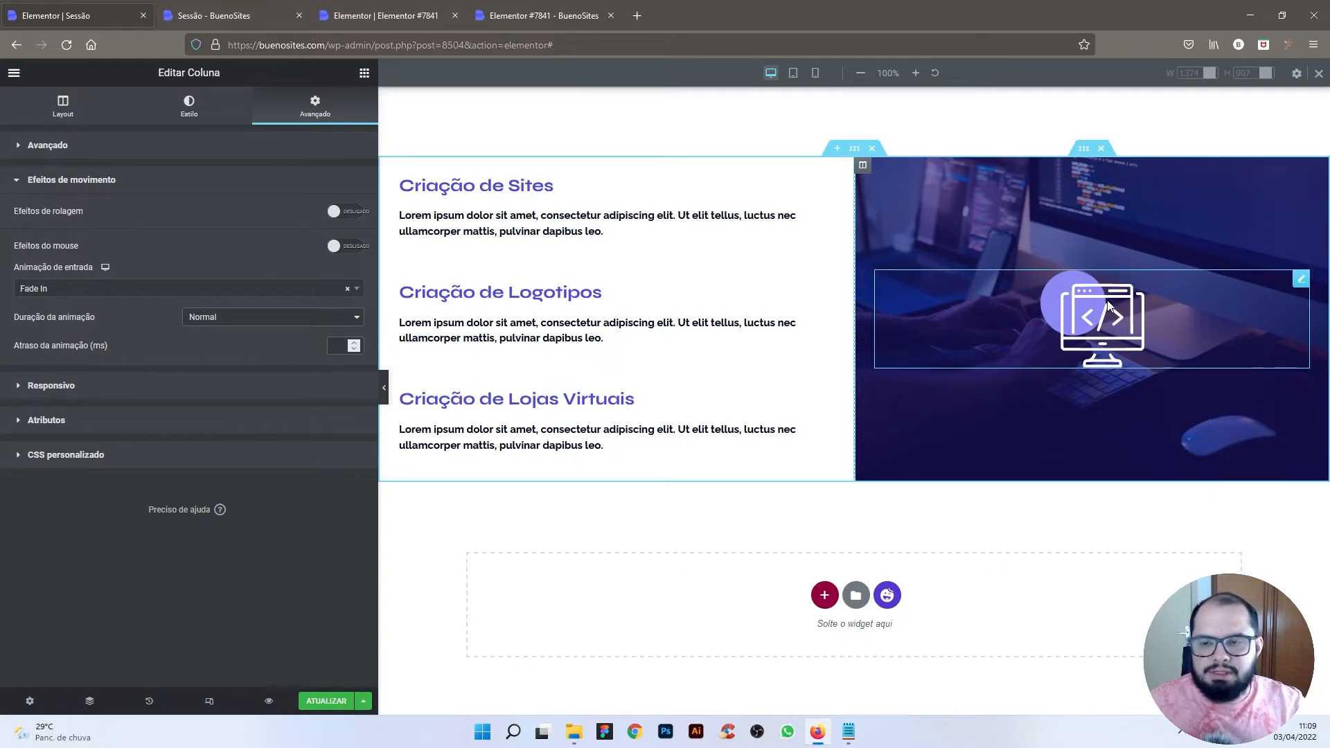
Step: Delete all script and style code from the HTML widget below the services section
right_click(700, 493)
click(721, 507)
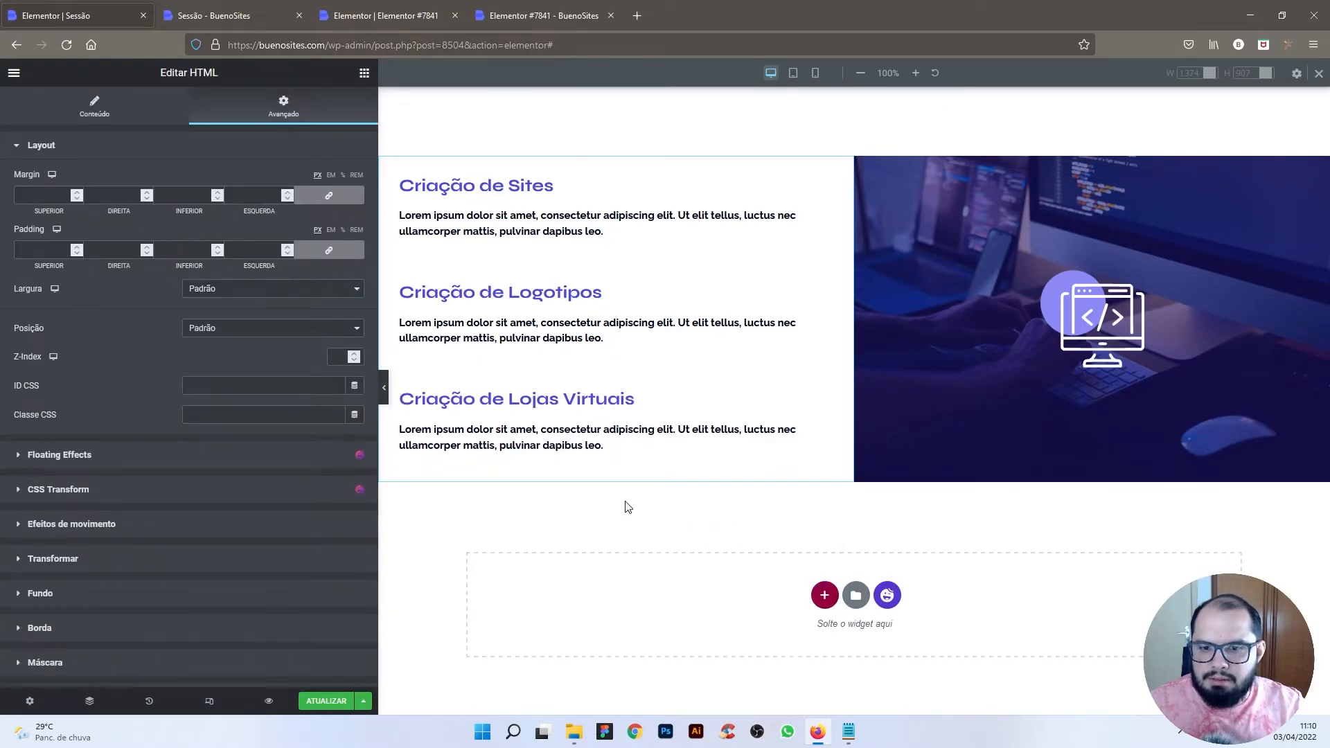
click(104, 112)
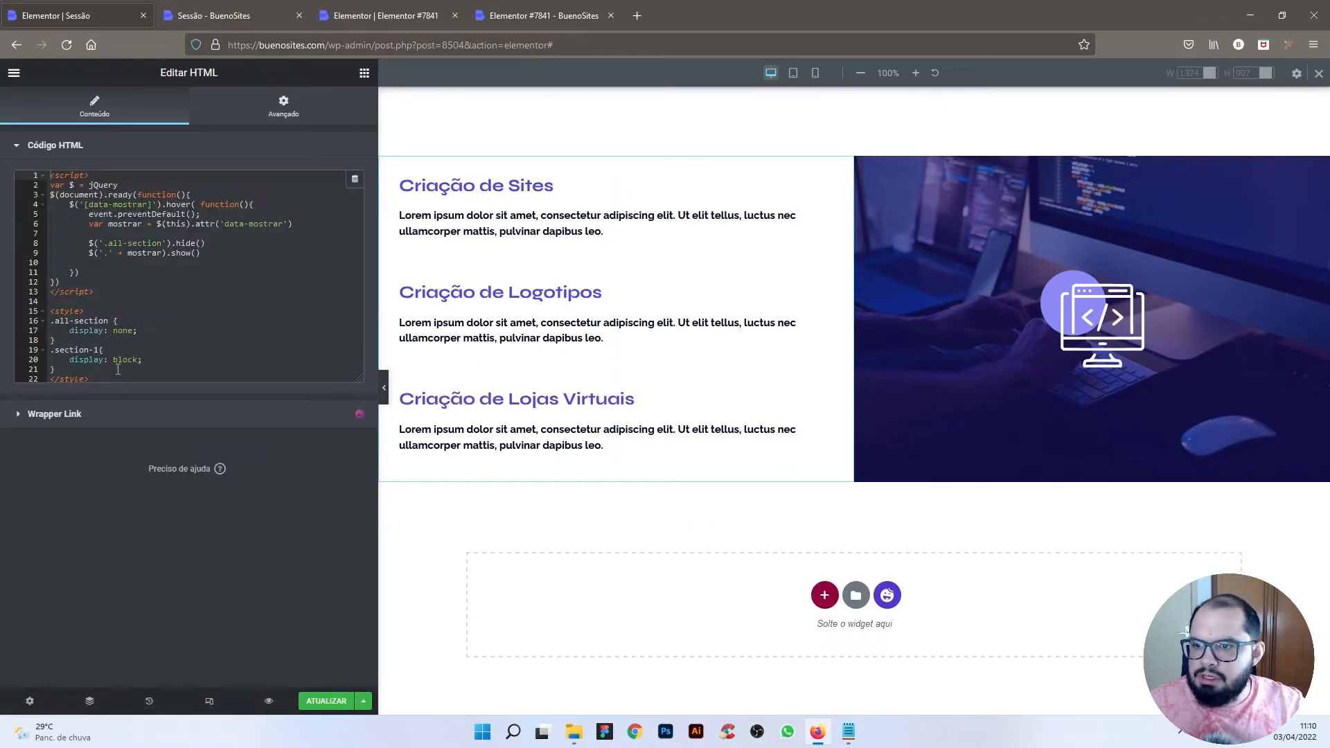
drag(358, 377, 359, 539)
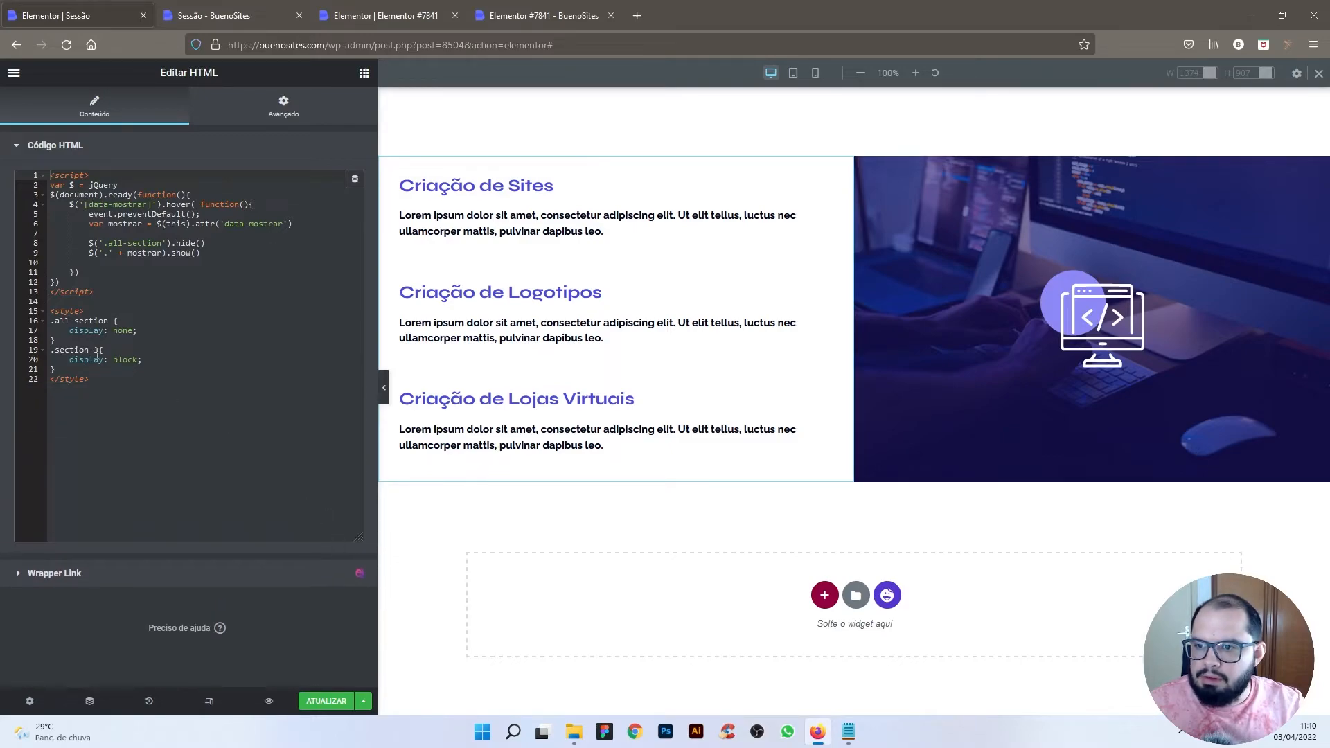
drag(97, 380, 49, 175)
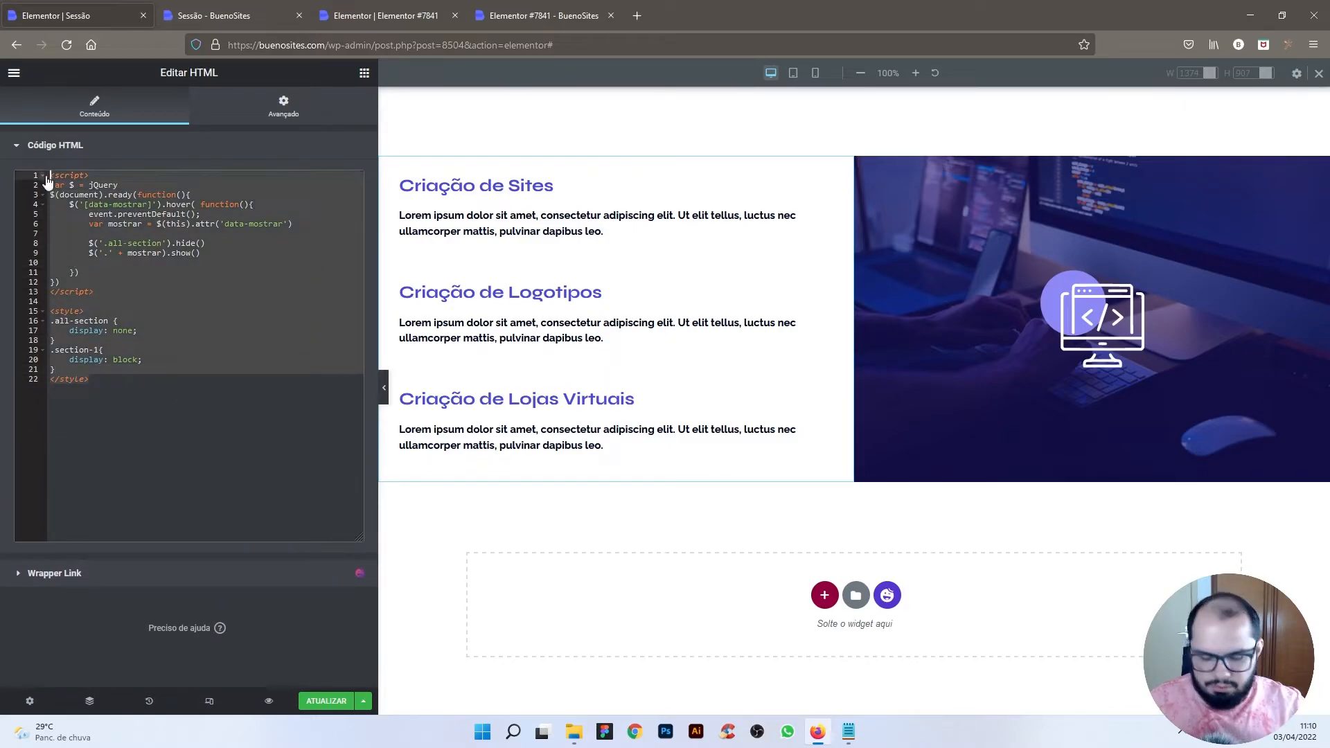
key(BackSpace)
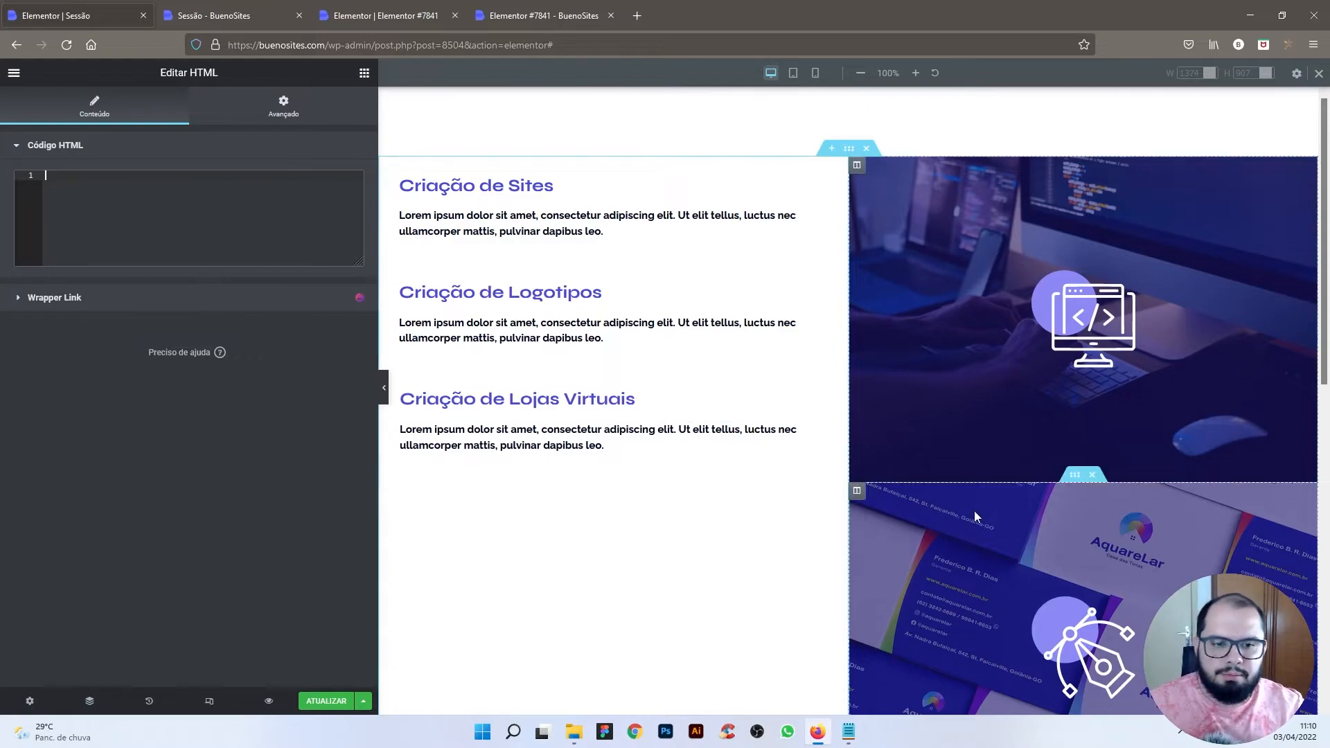
Step: Give the pen-tool icon image in the logo column a Fade In Up entrance animation with a 250 ms delay
scroll(1096, 434, down, 3)
click(1096, 434)
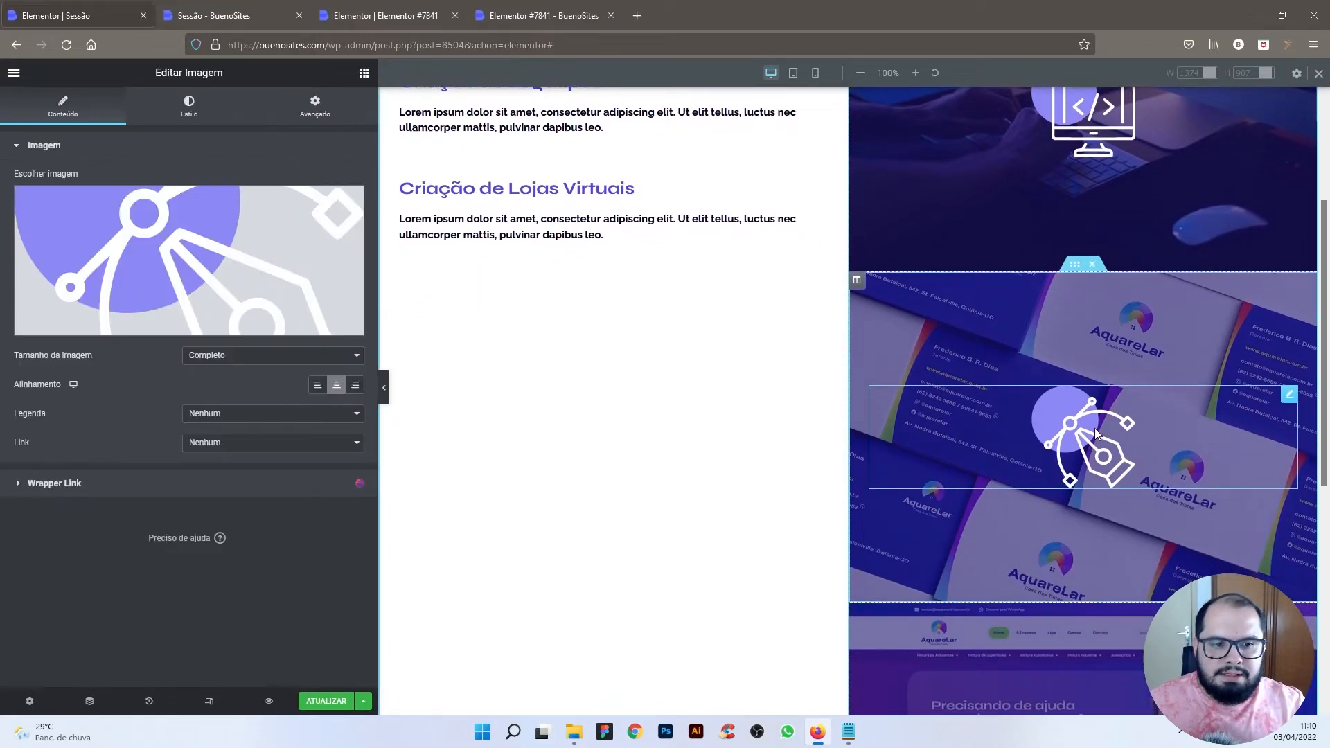
click(323, 115)
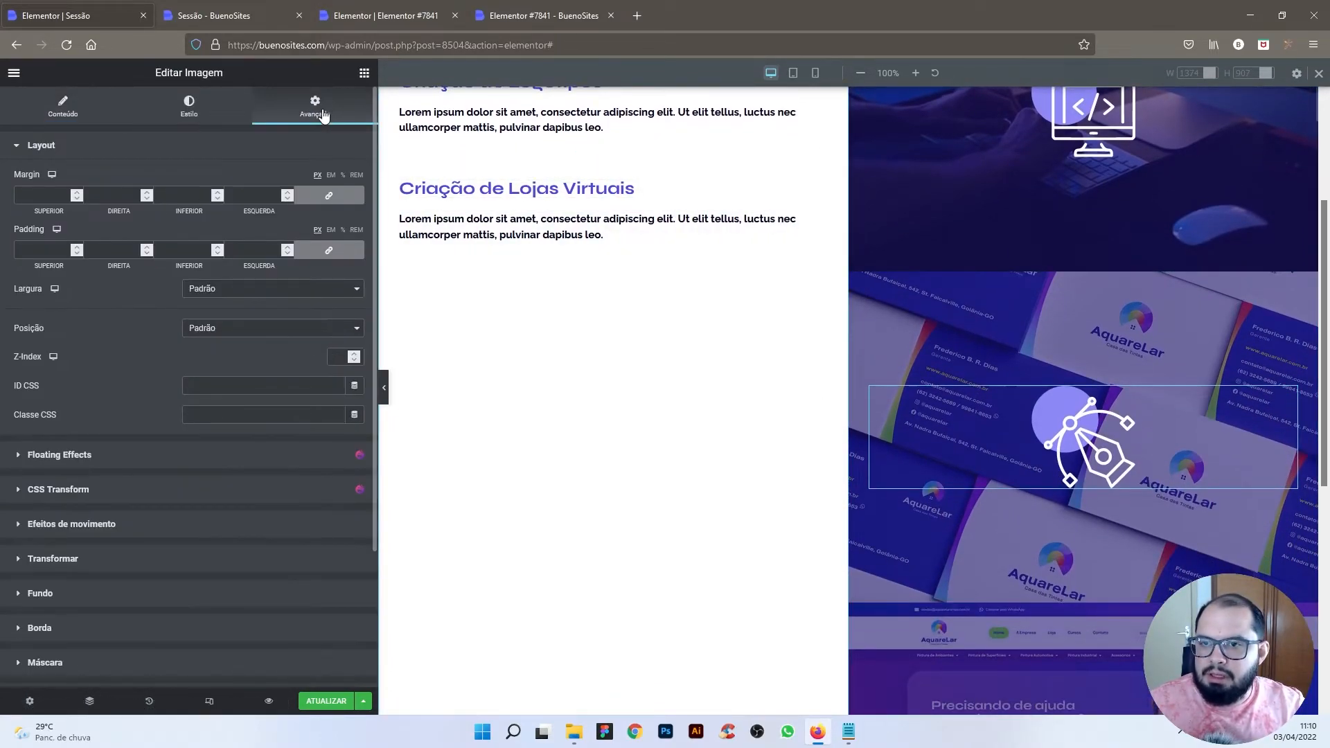
click(81, 531)
click(75, 411)
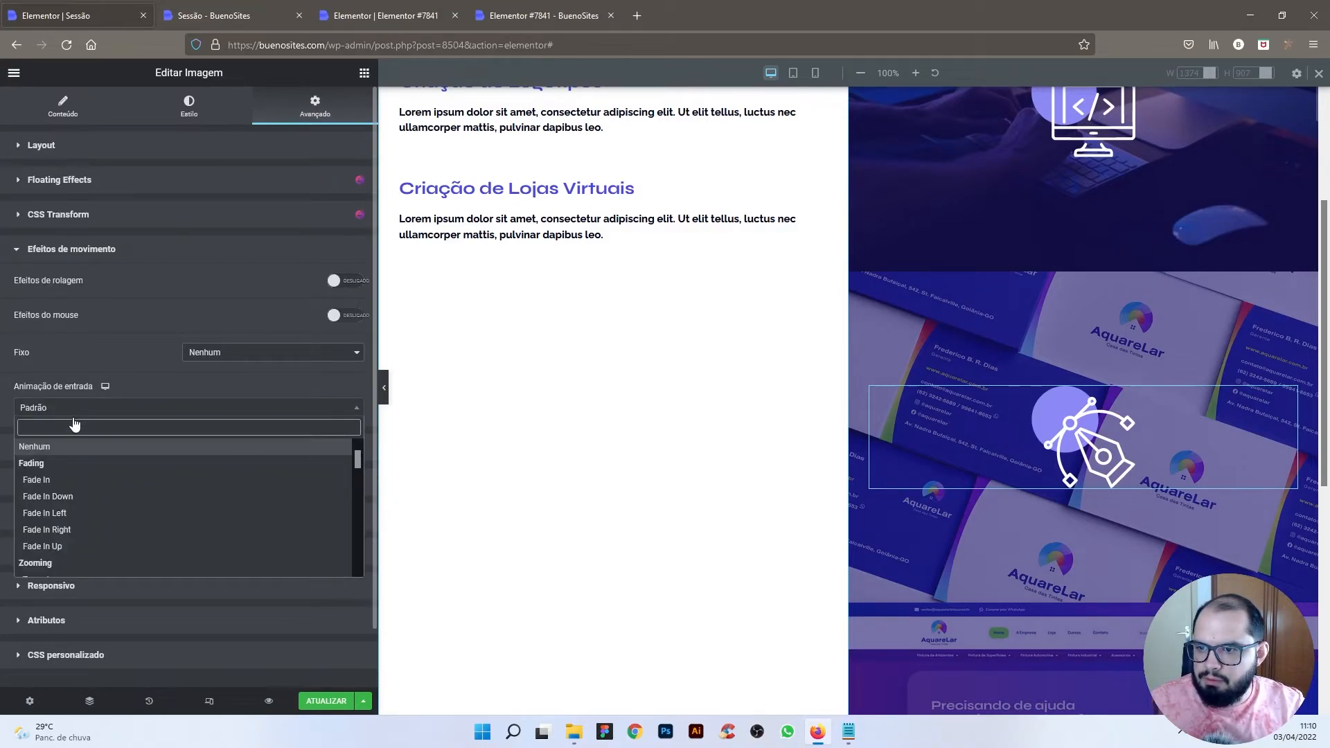
click(55, 546)
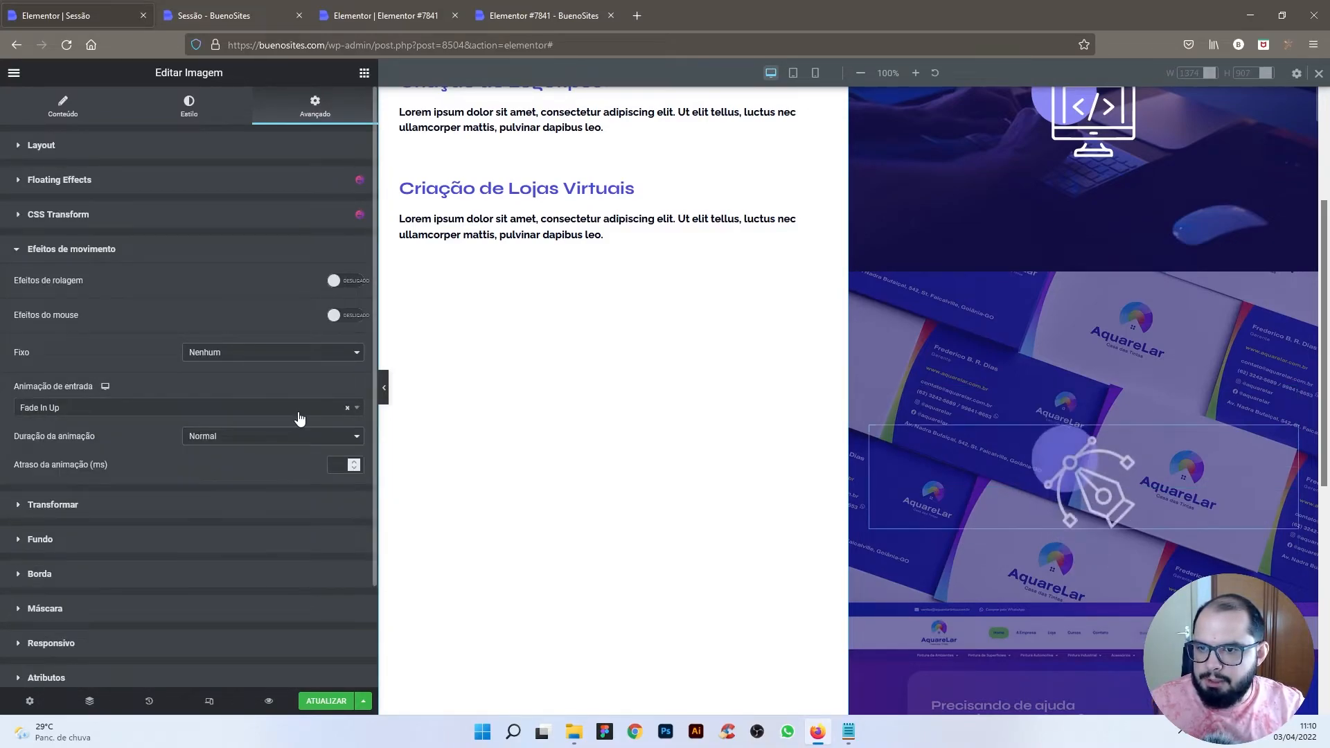
click(333, 465)
text(250)
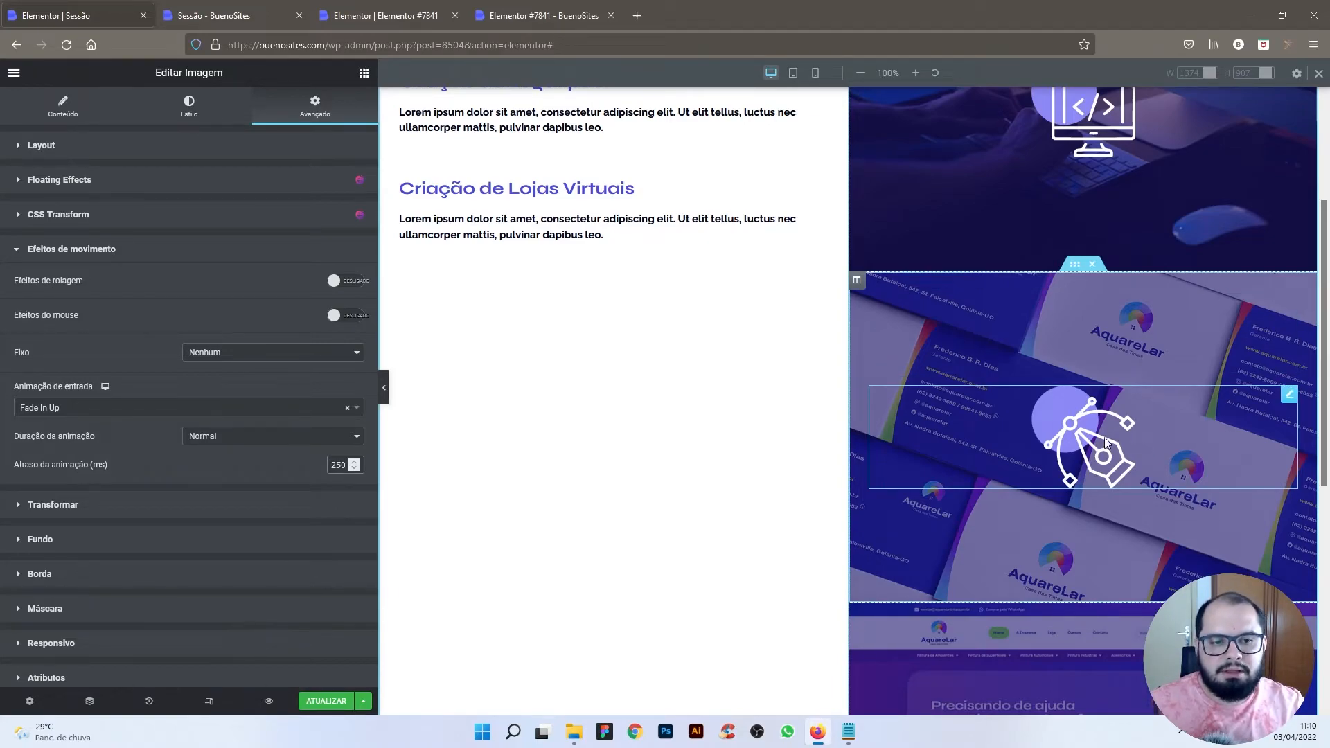
Step: Give the business-card image column behind the pen-tool icon a Fade In entrance animation
right_click(860, 289)
click(875, 297)
click(315, 106)
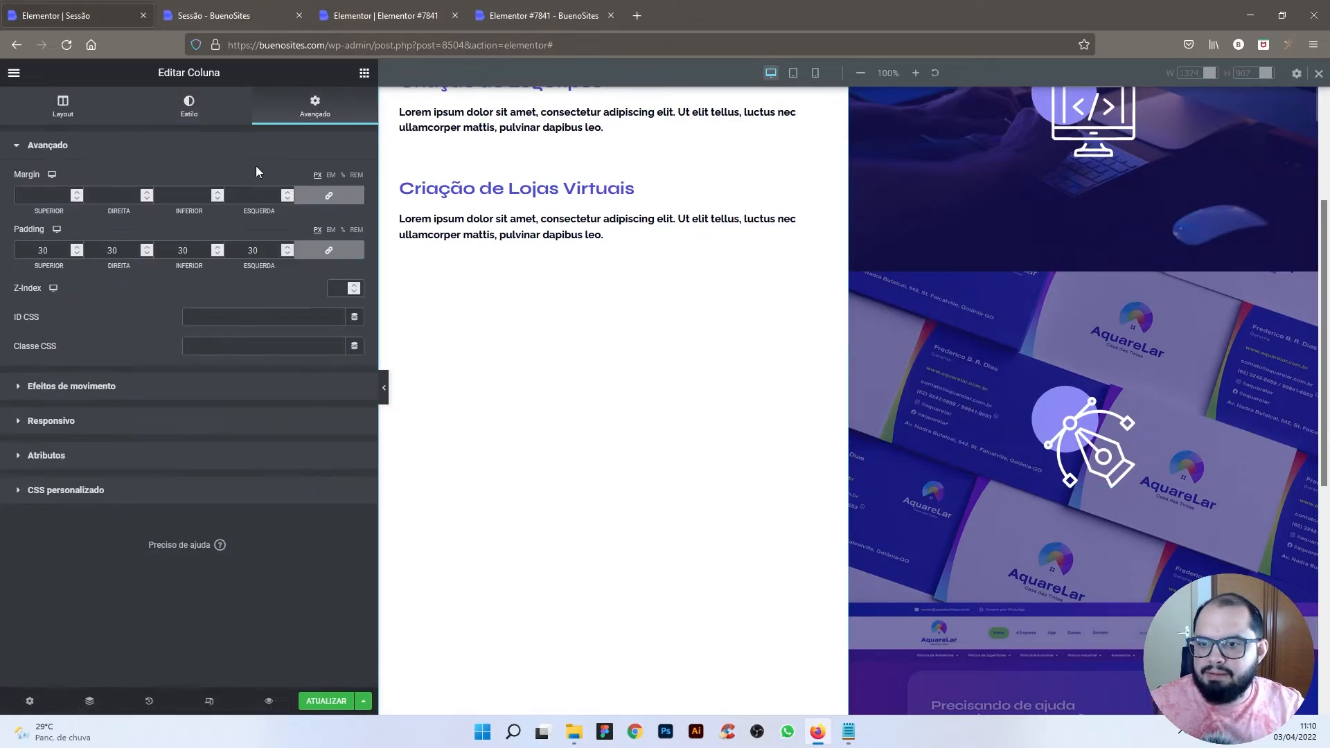
click(71, 393)
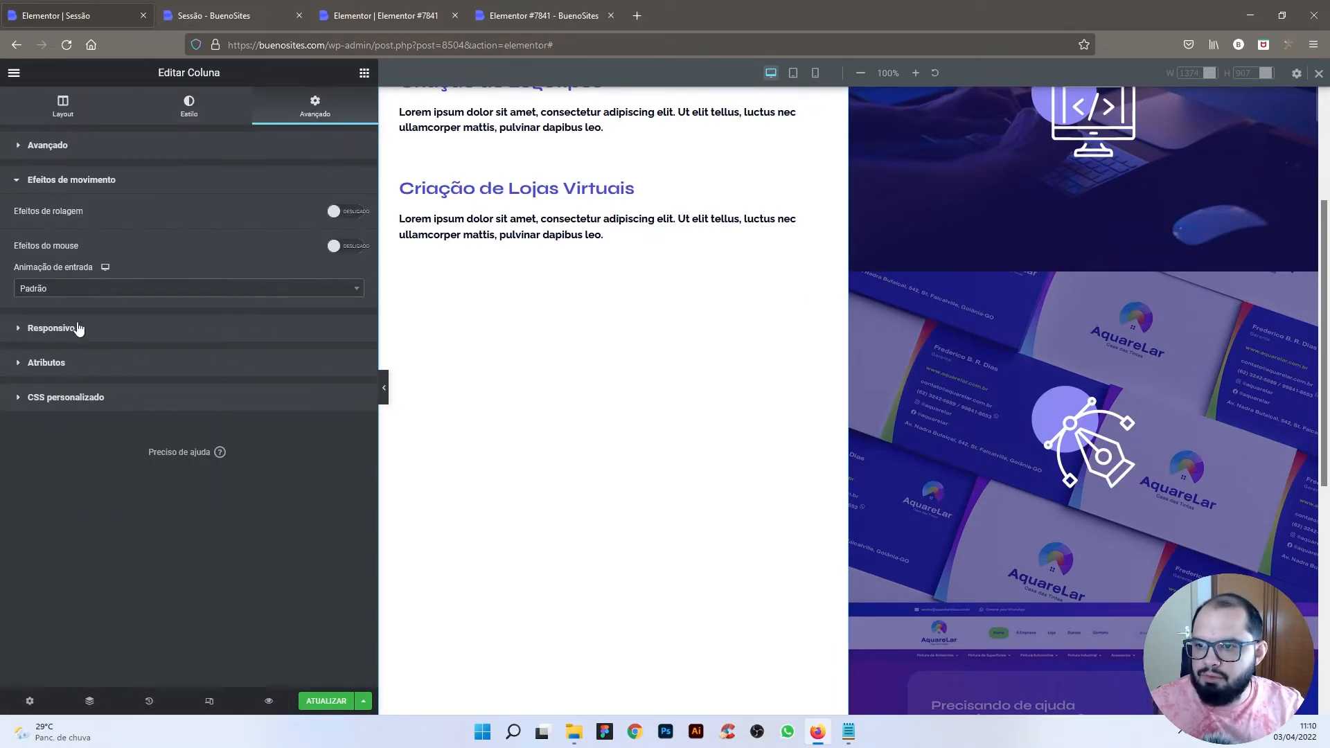
click(76, 294)
click(52, 361)
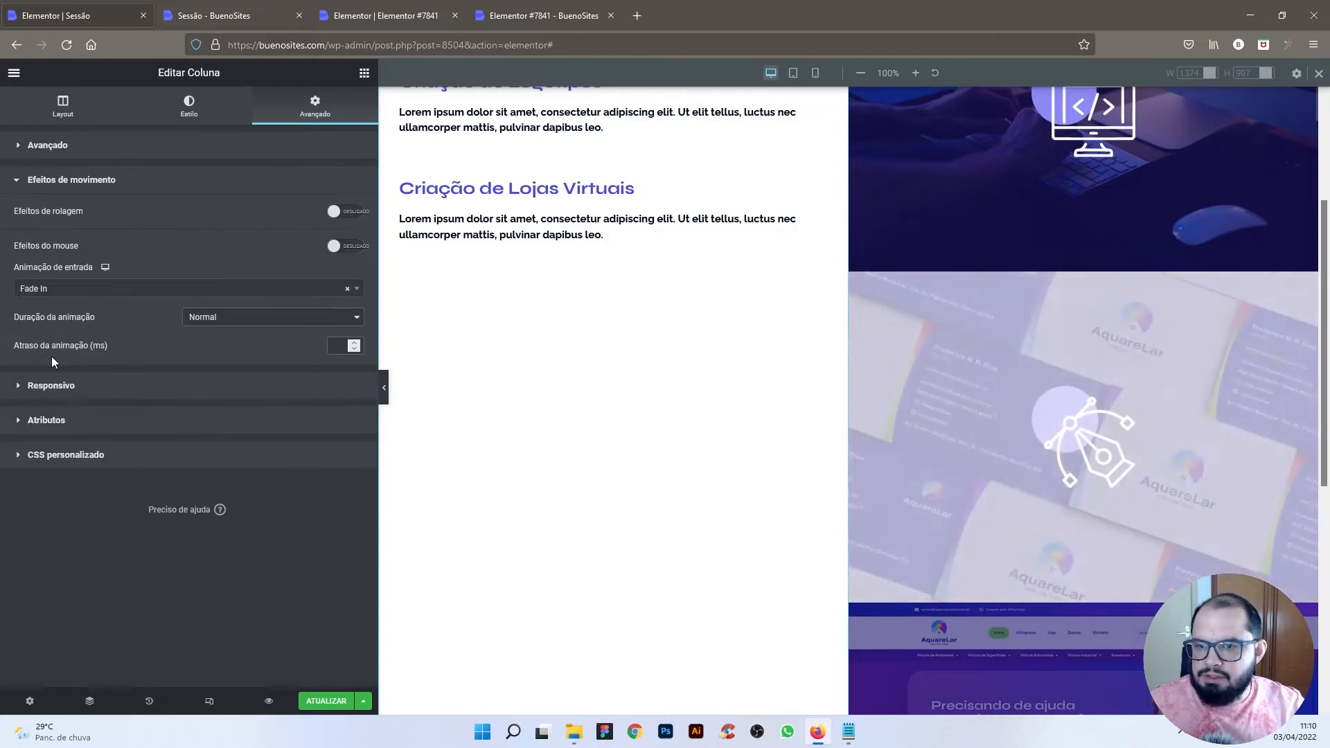
Step: Give the online store icon image a Fade In Up entrance animation with a 250 ms delay
scroll(824, 443, down, 3)
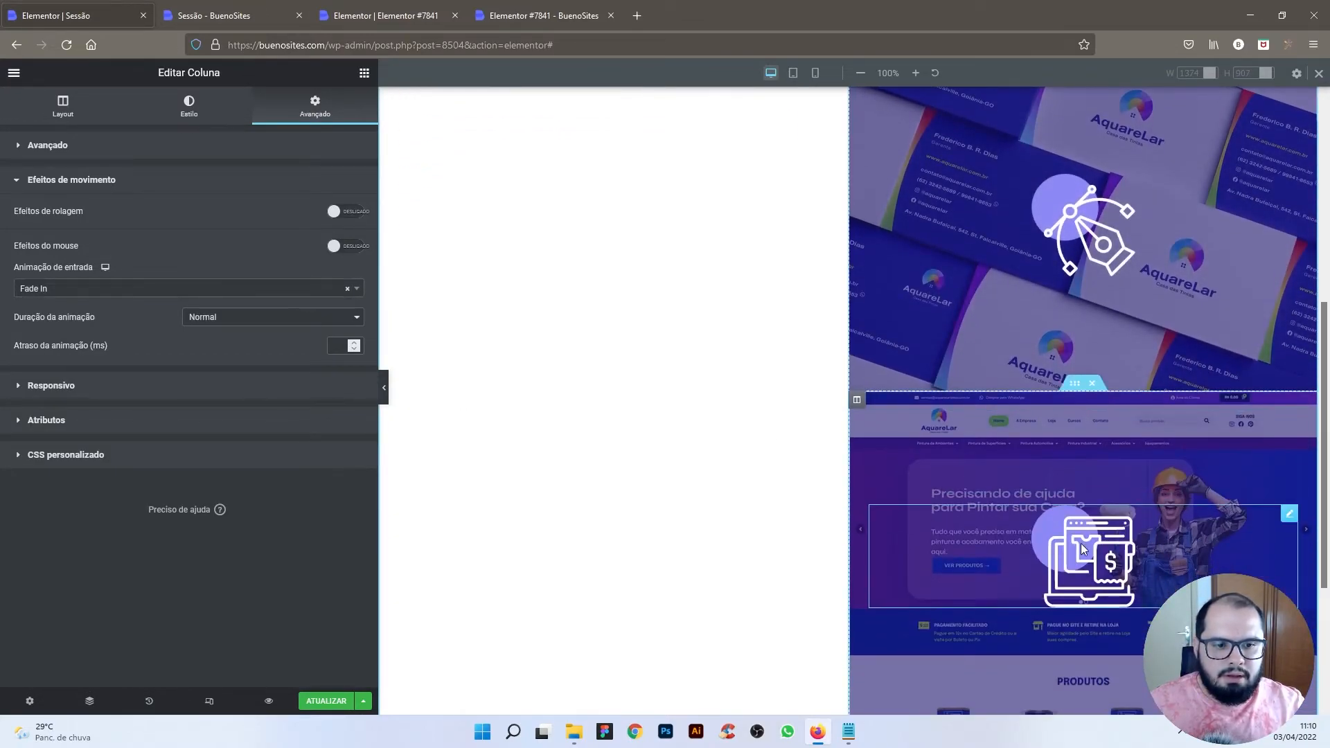
right_click(1093, 508)
click(1109, 513)
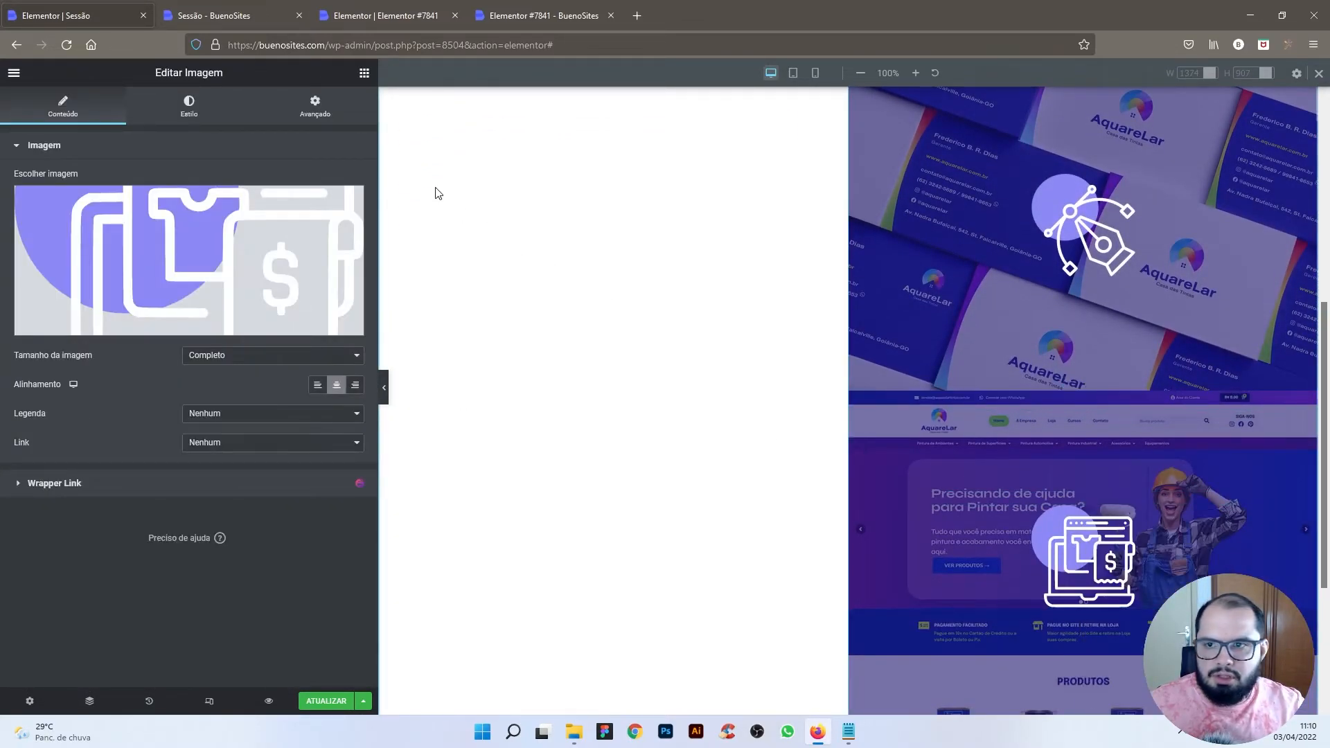
click(315, 106)
scroll(201, 312, down, 3)
click(102, 350)
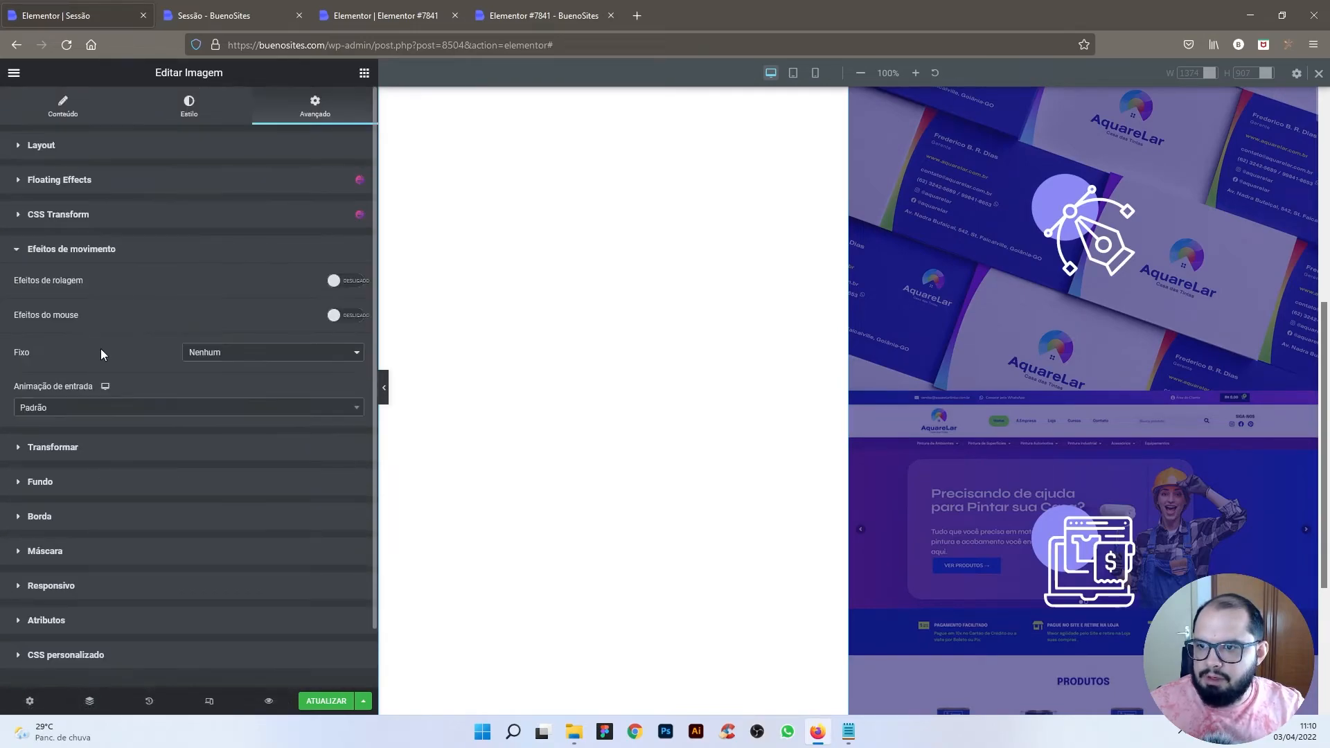
click(107, 409)
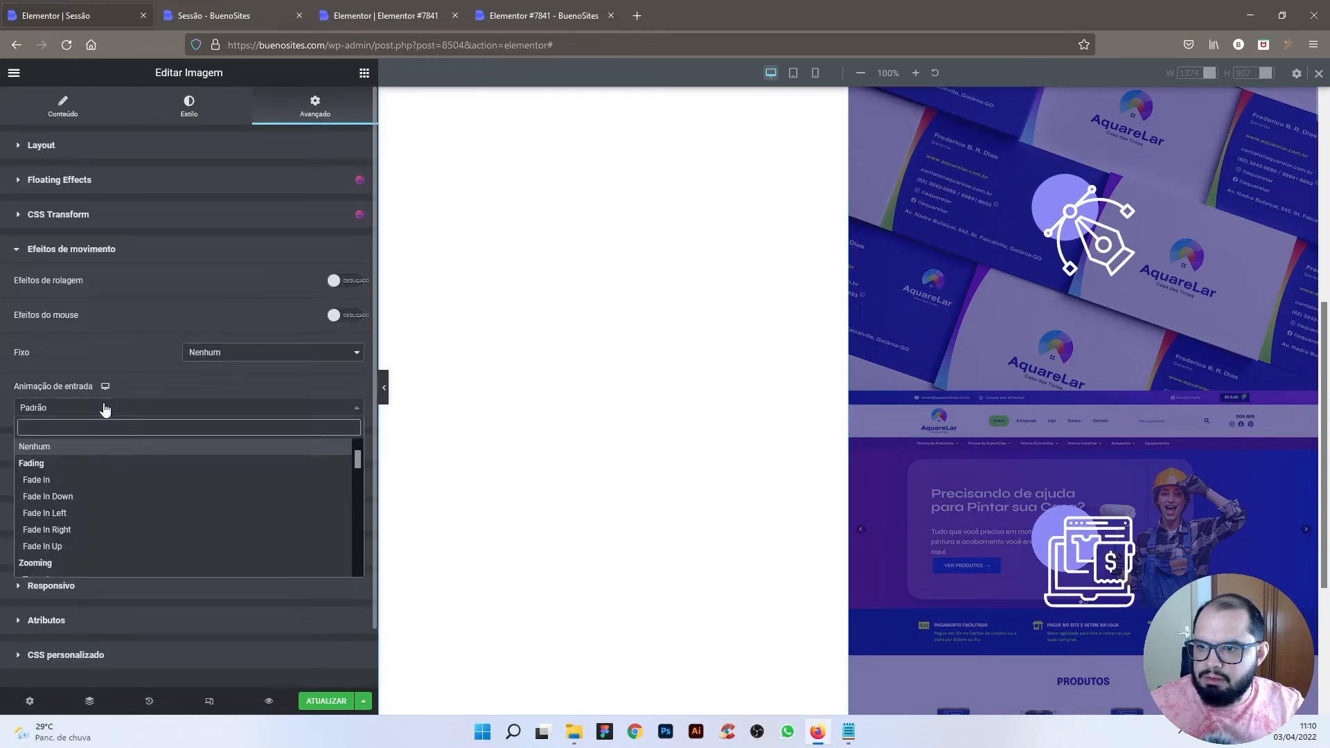
click(59, 550)
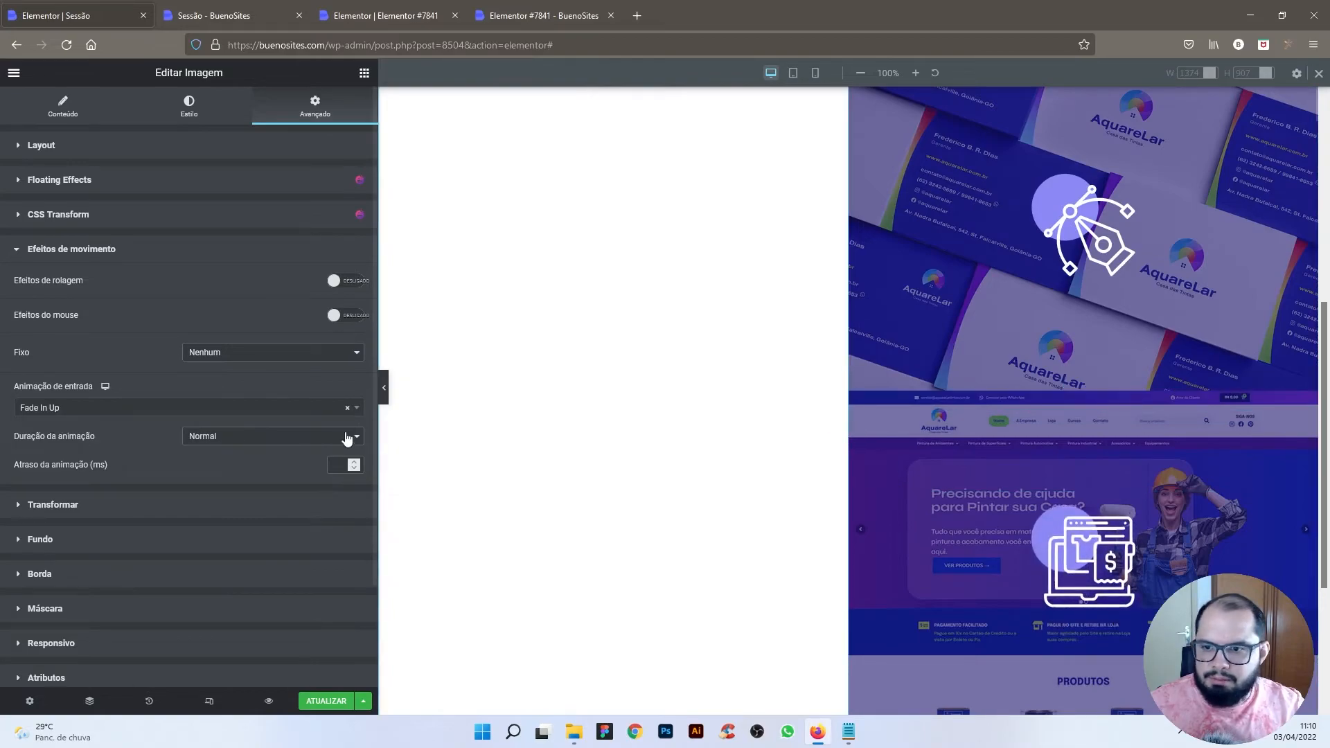
click(345, 465)
text(250)
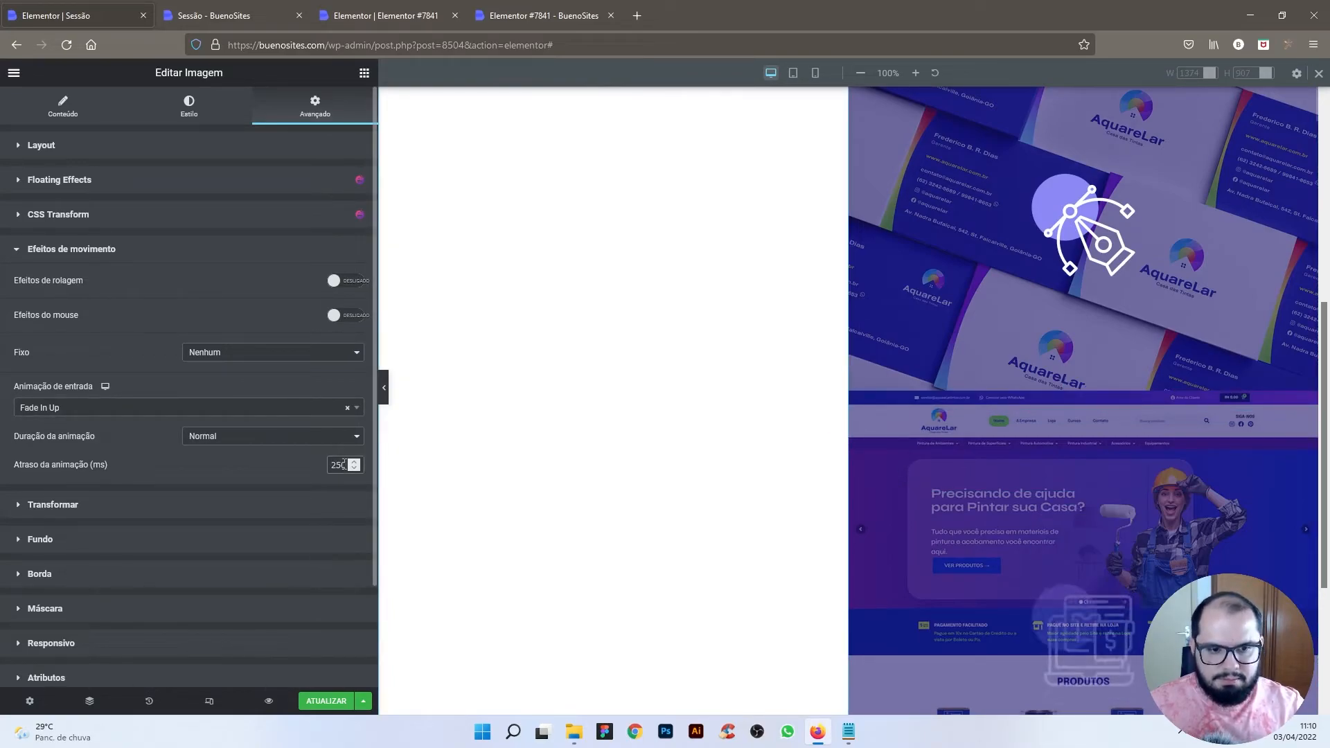
Step: Give the column behind the online store icon a Fade In entrance animation
right_click(857, 407)
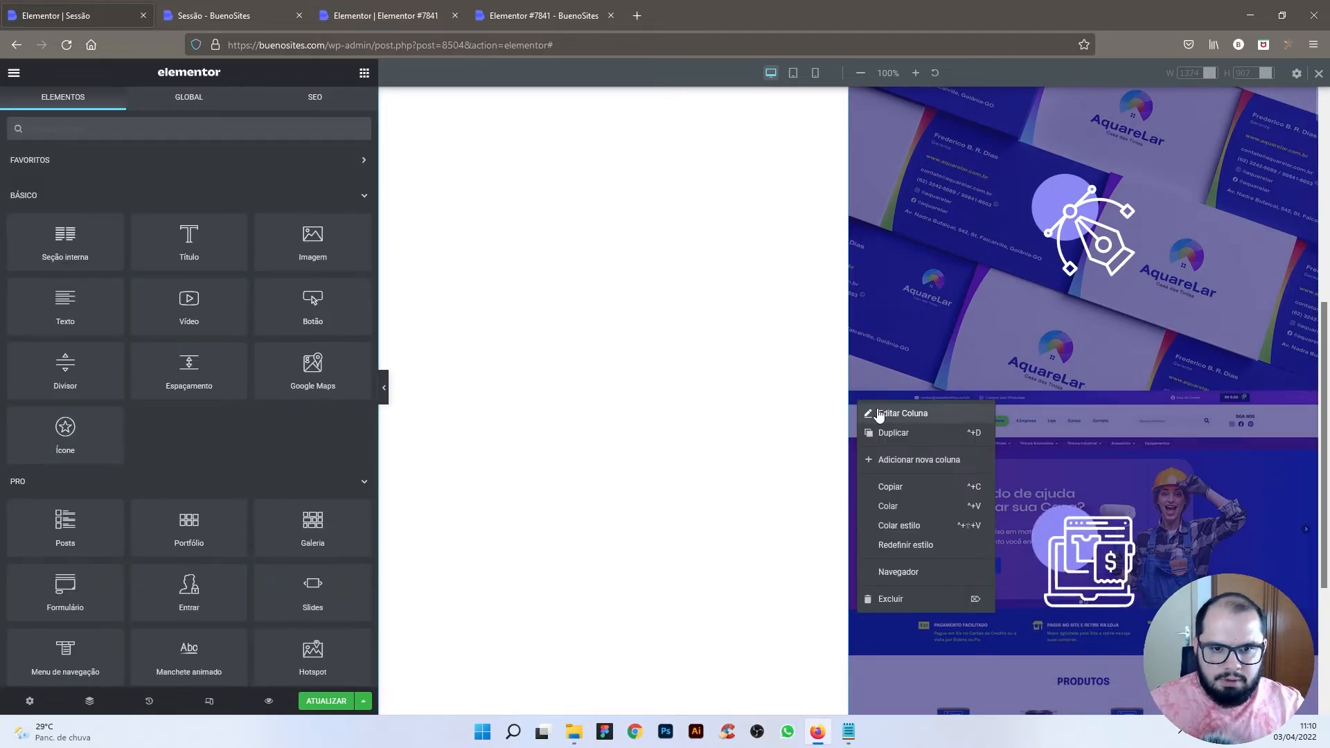
click(894, 415)
click(311, 108)
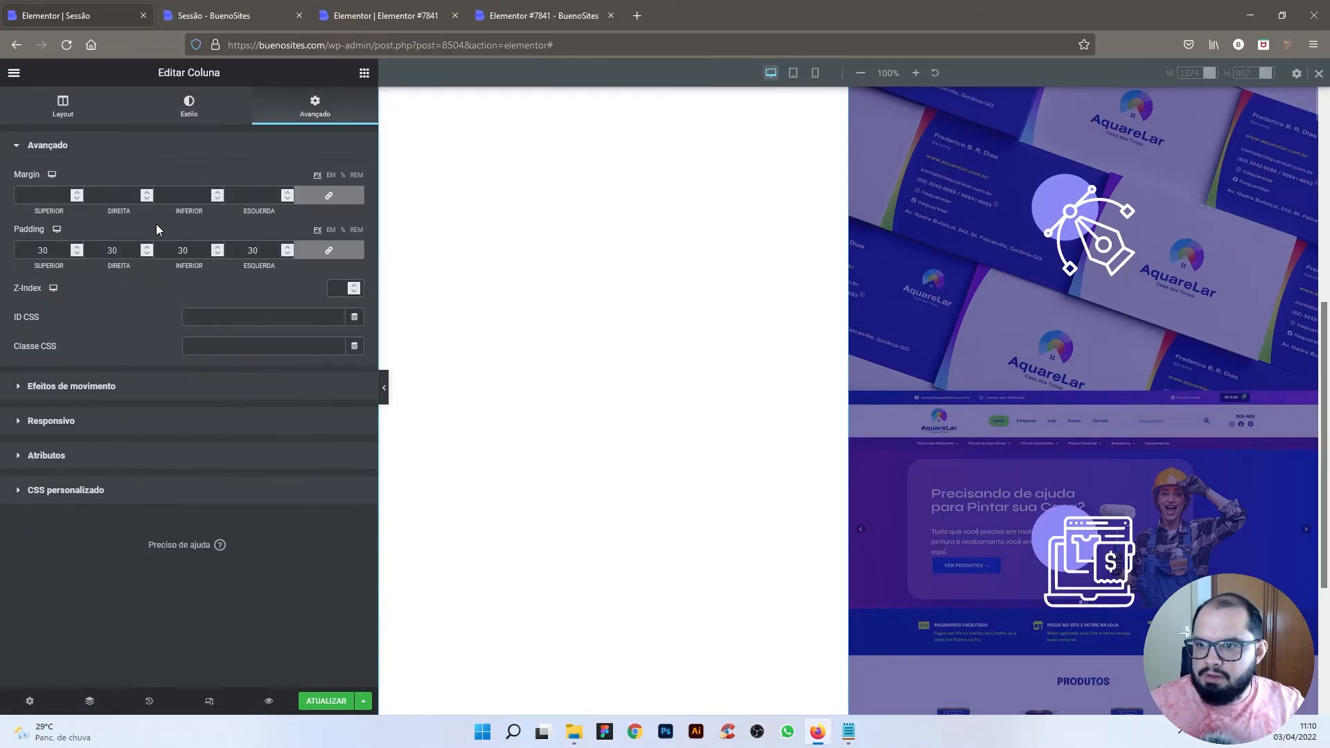
click(61, 388)
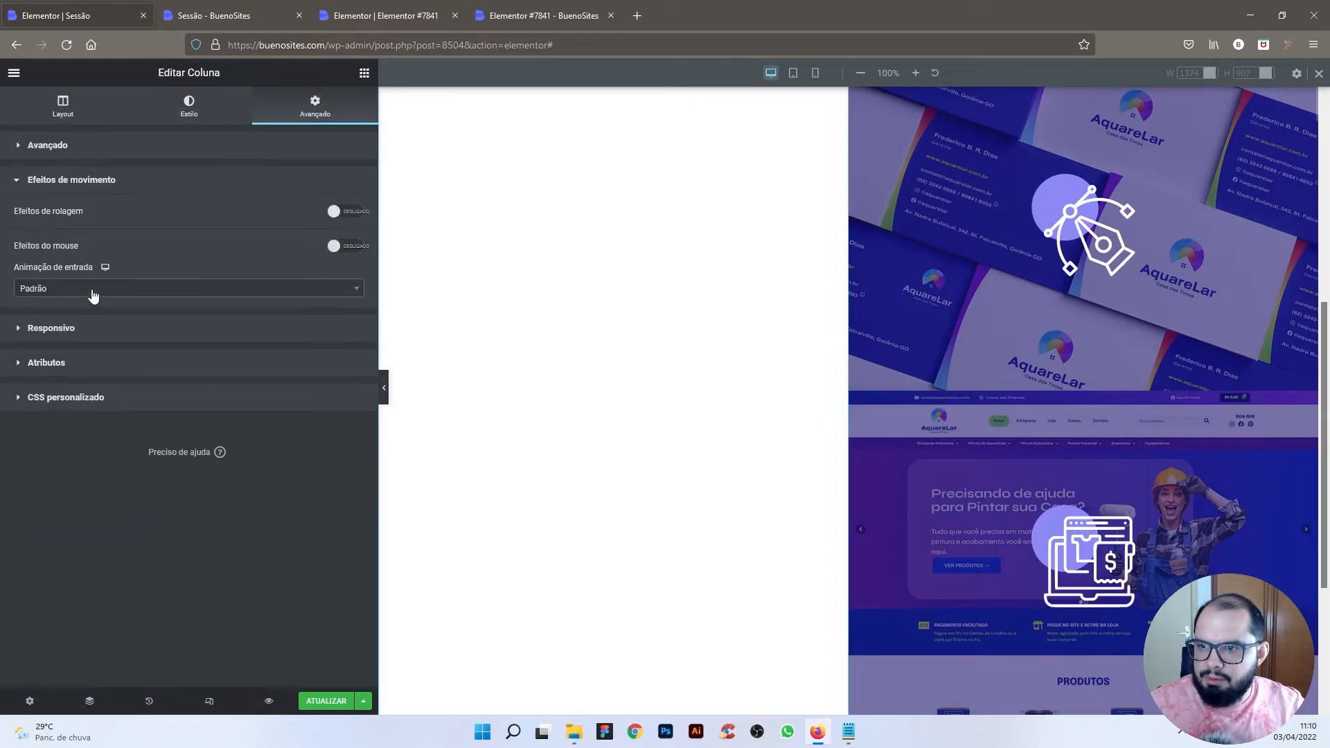
click(94, 296)
click(62, 362)
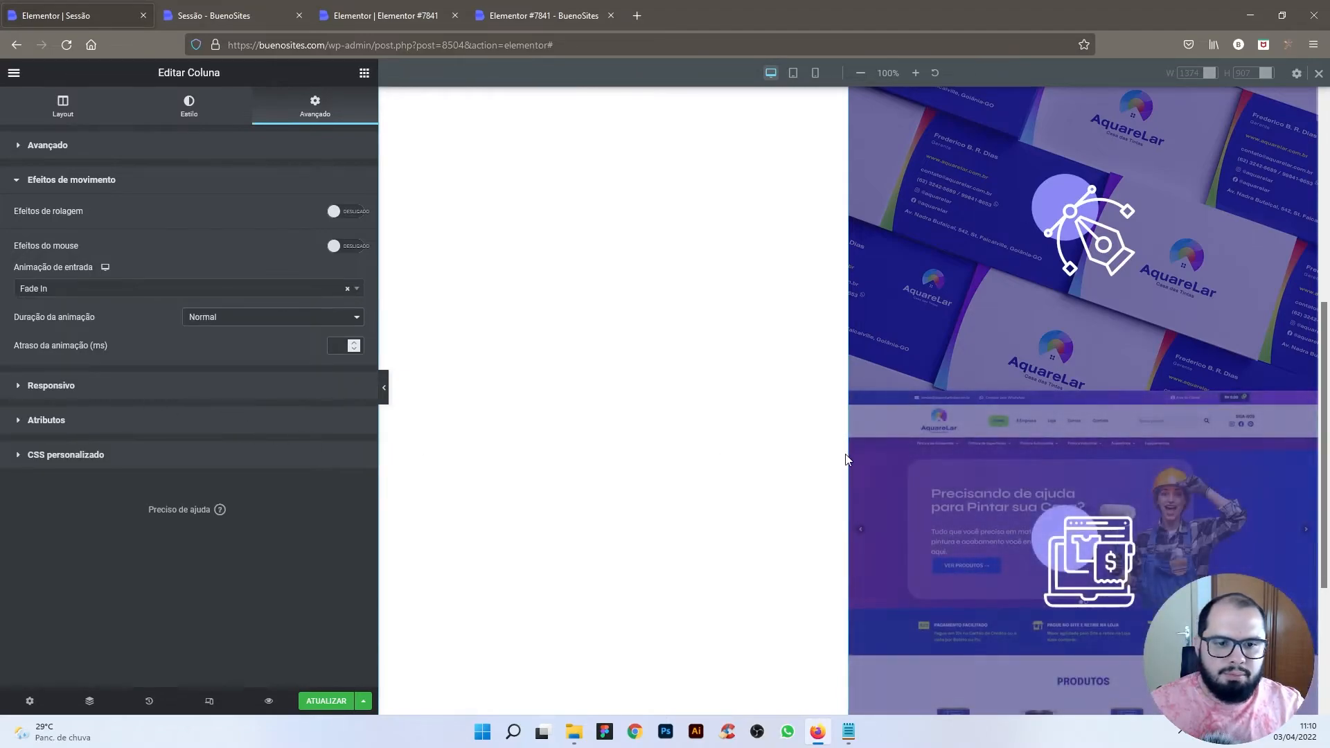
Step: Switch to the codigos file in Notepad and copy the full block from <script> to </style>
scroll(916, 462, up, 5)
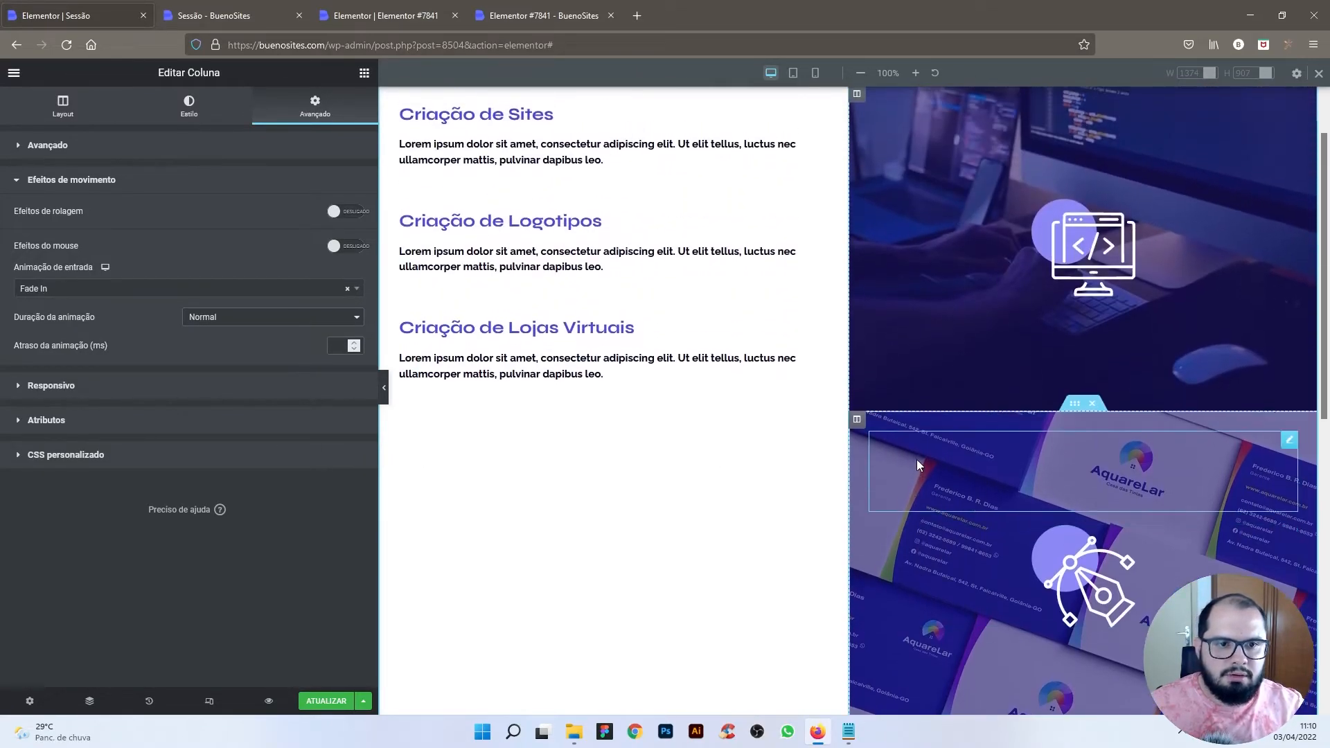
scroll(917, 459, up, 1)
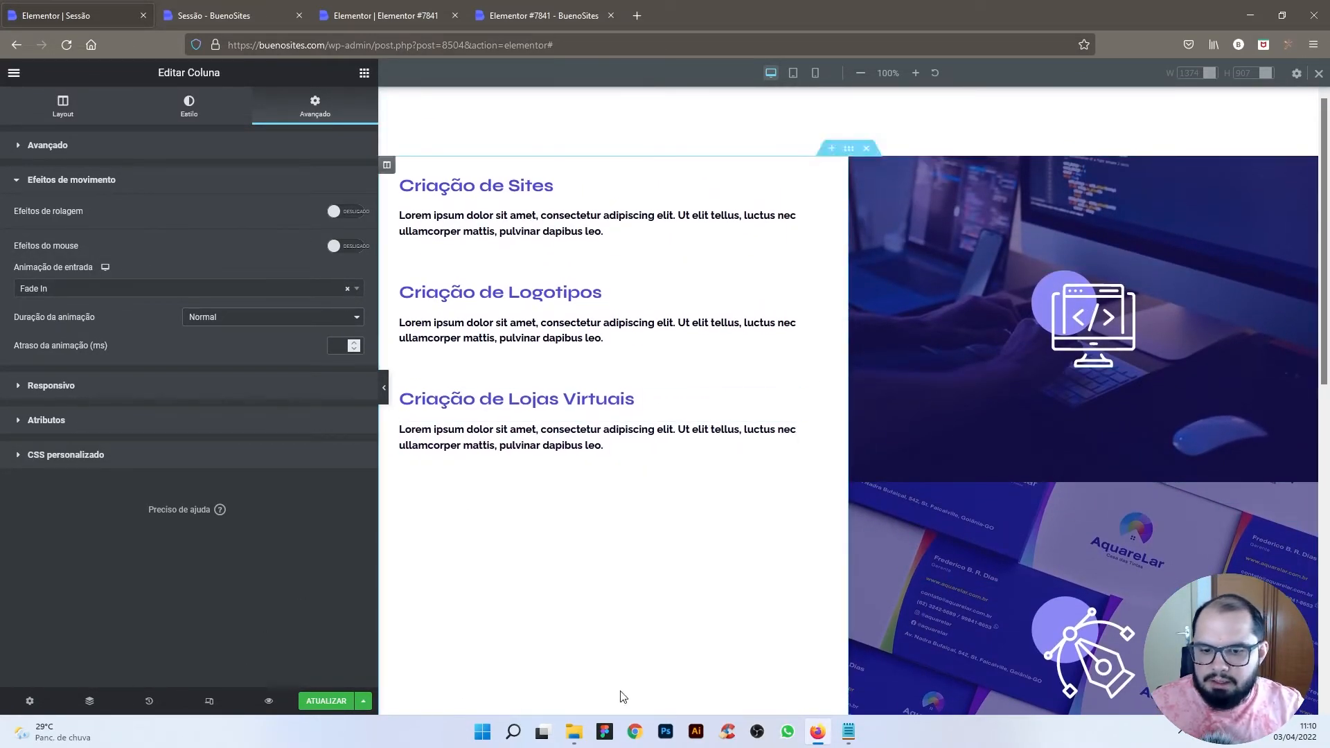
click(848, 732)
drag(341, 413, 297, 217)
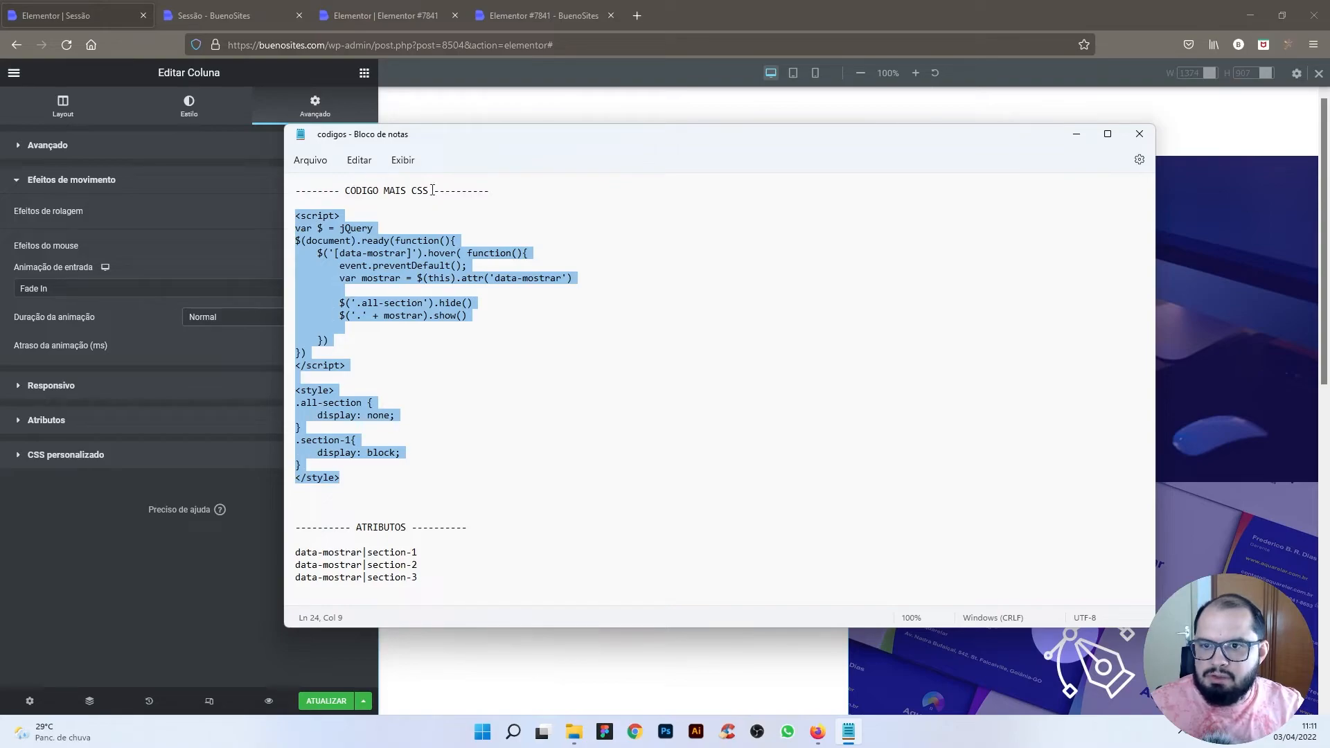
right_click(342, 208)
click(381, 290)
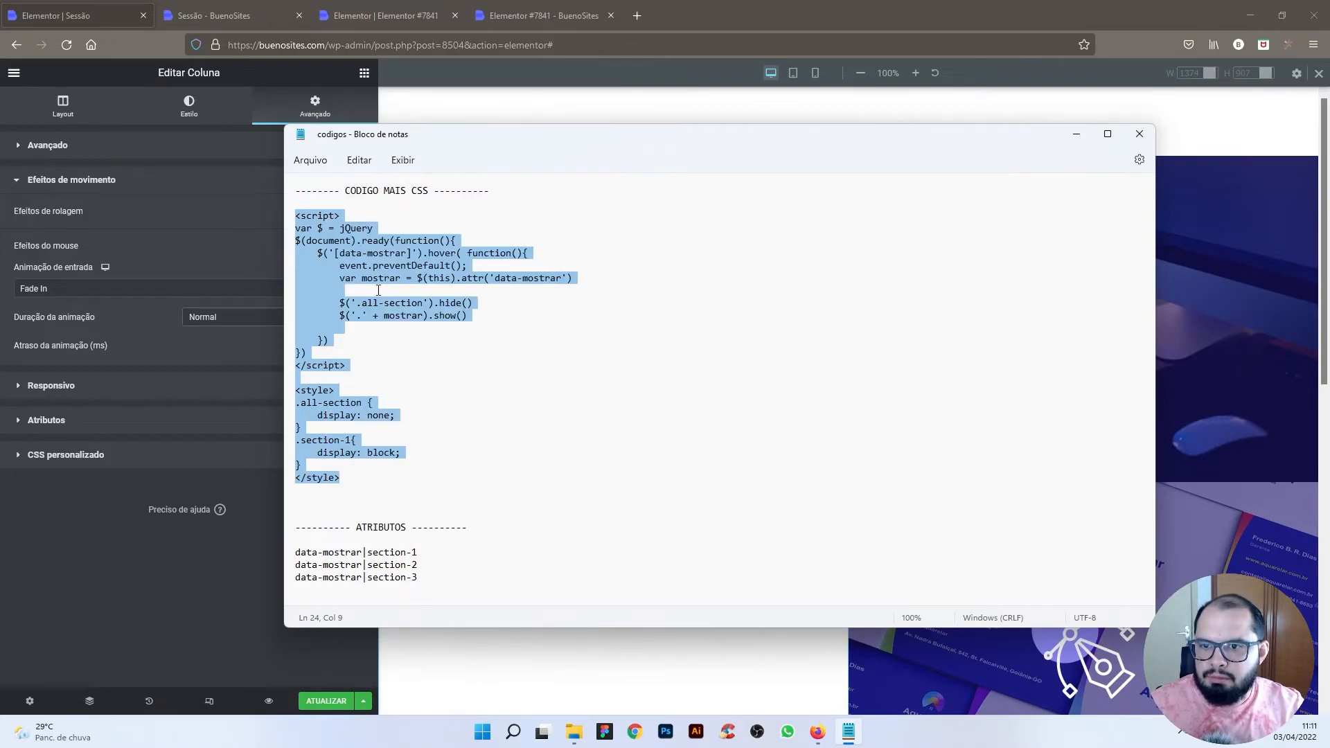
Step: Return to the Elementor editor and paste the copied script and style code into the empty HTML widget
click(269, 582)
scroll(466, 603, down, 5)
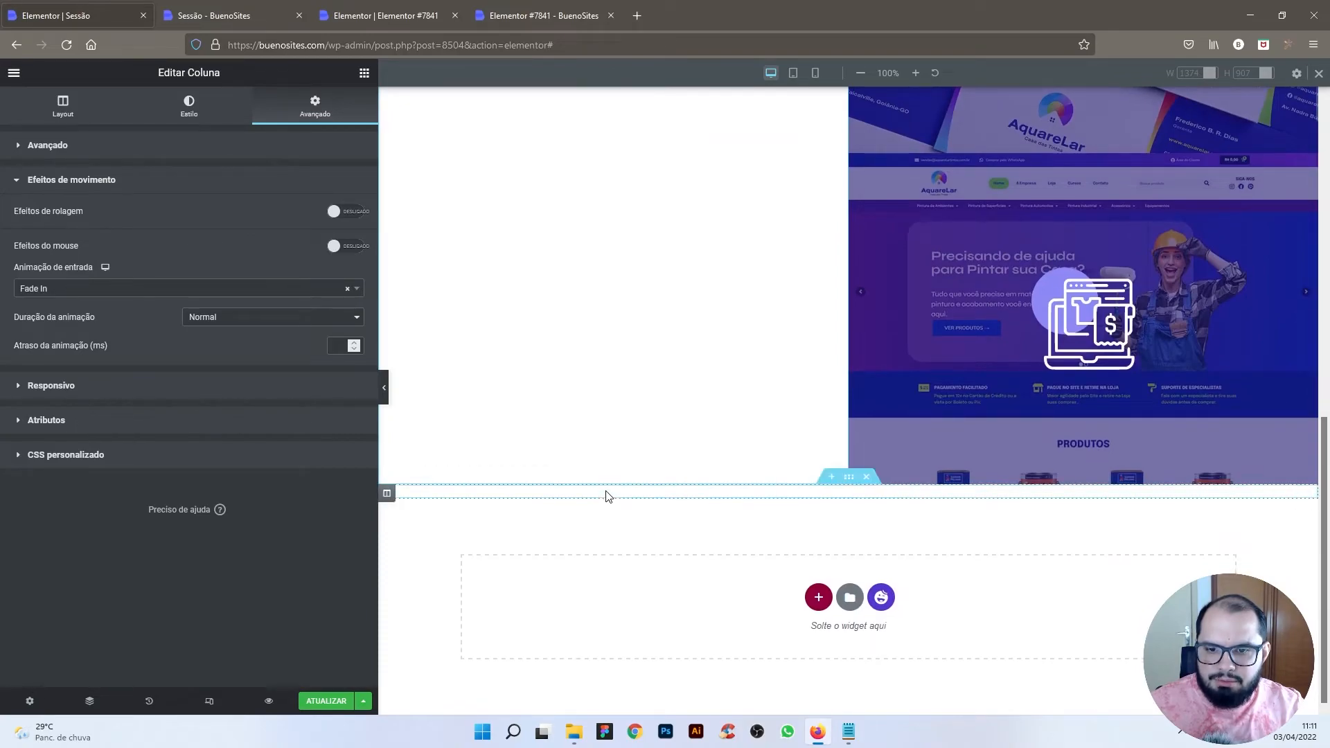
click(607, 497)
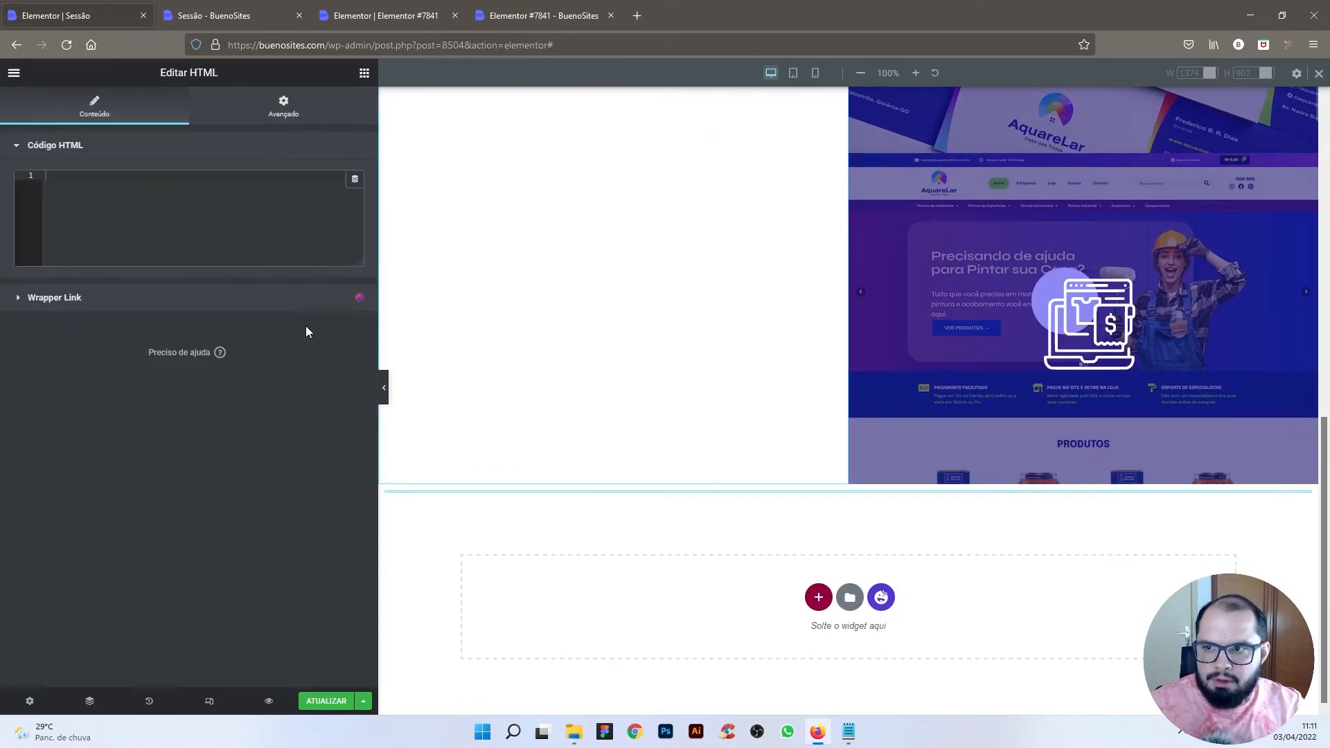
key(ctrl+v)
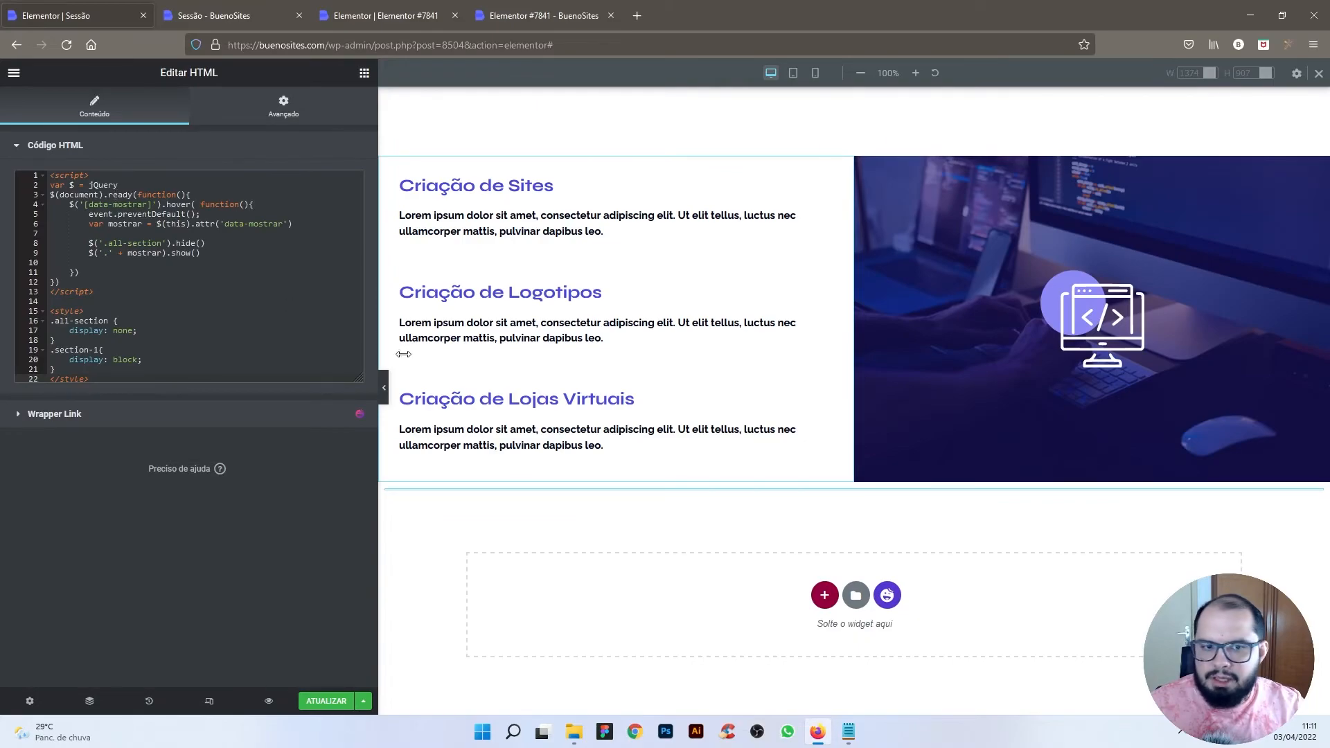
Step: Update the page and test the image switching for all three services on the published preview
click(320, 702)
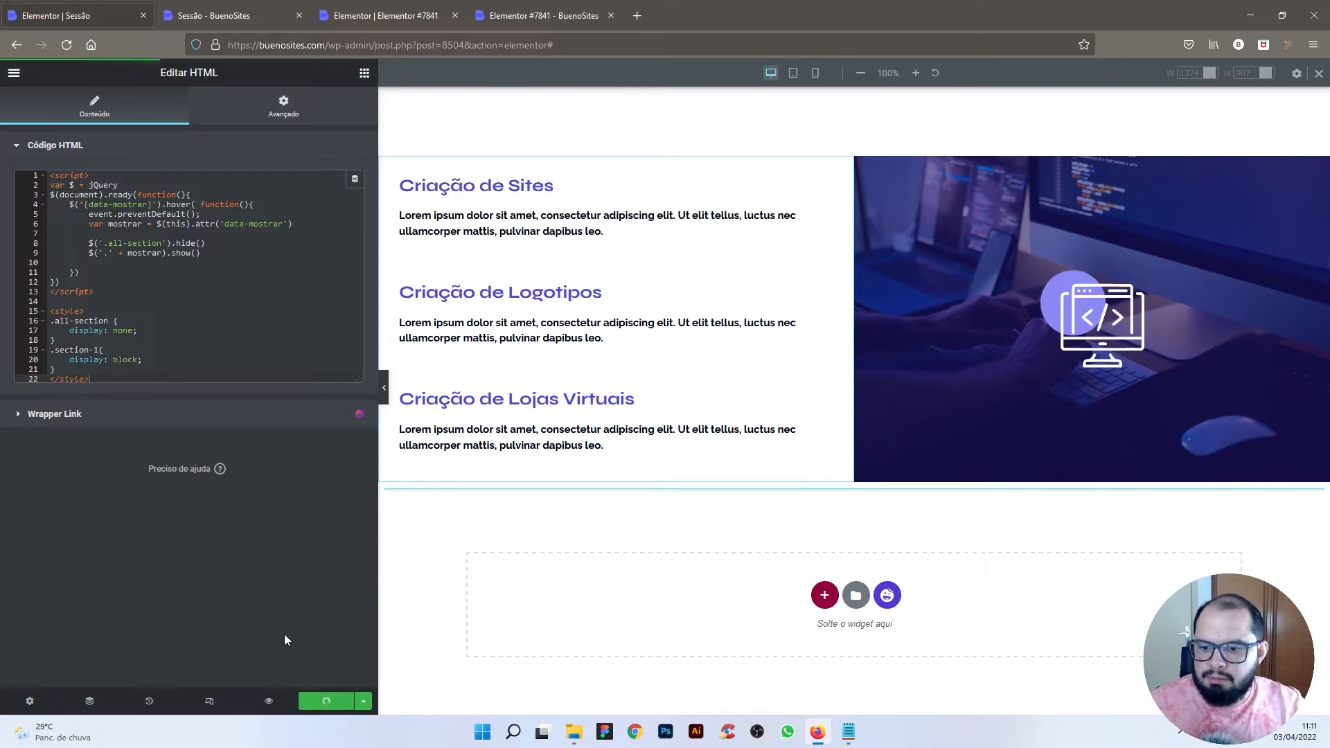
click(235, 27)
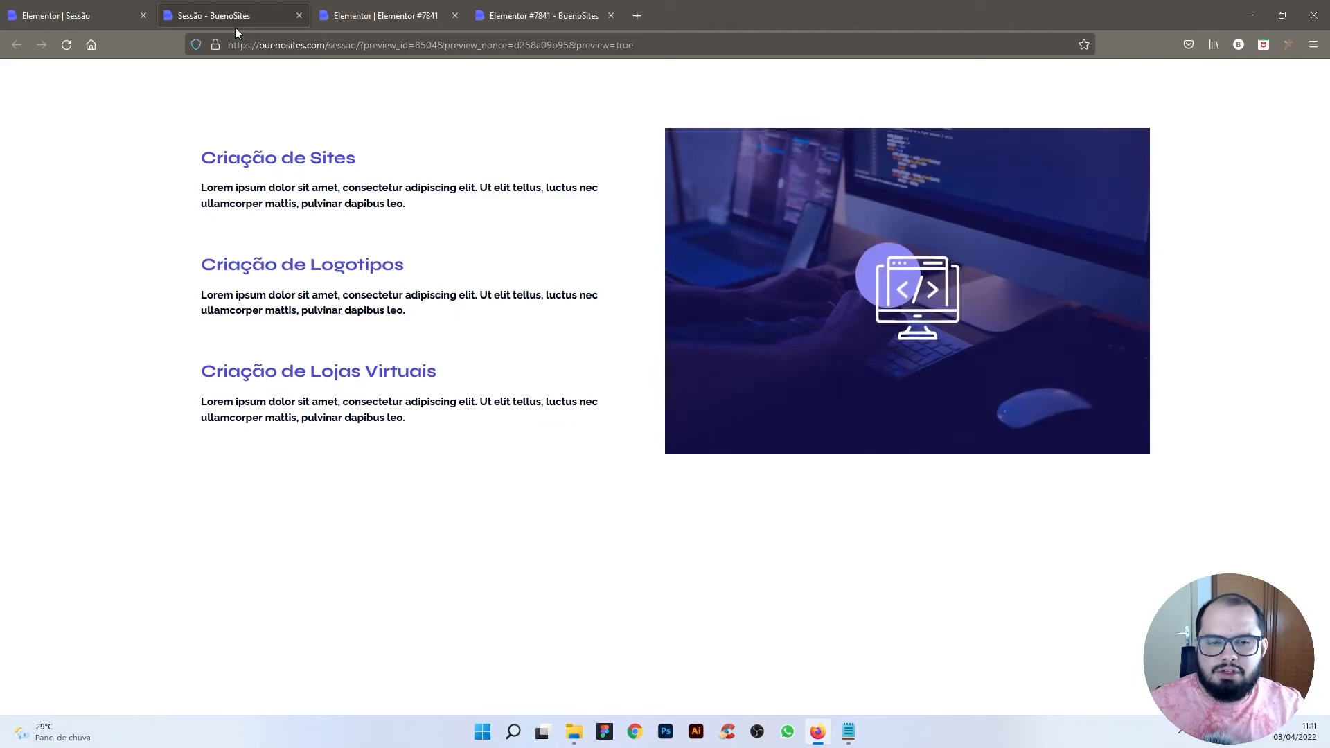
mouse_move(275, 279)
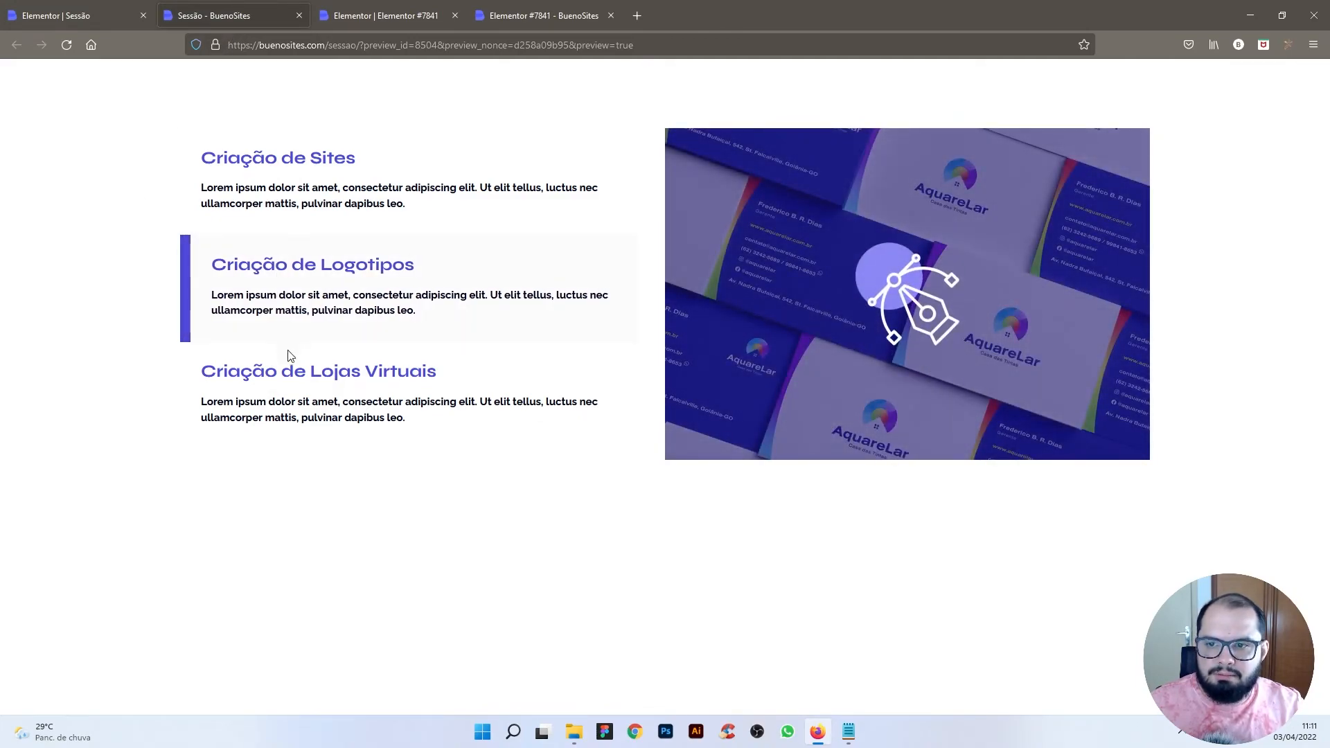
mouse_move(292, 374)
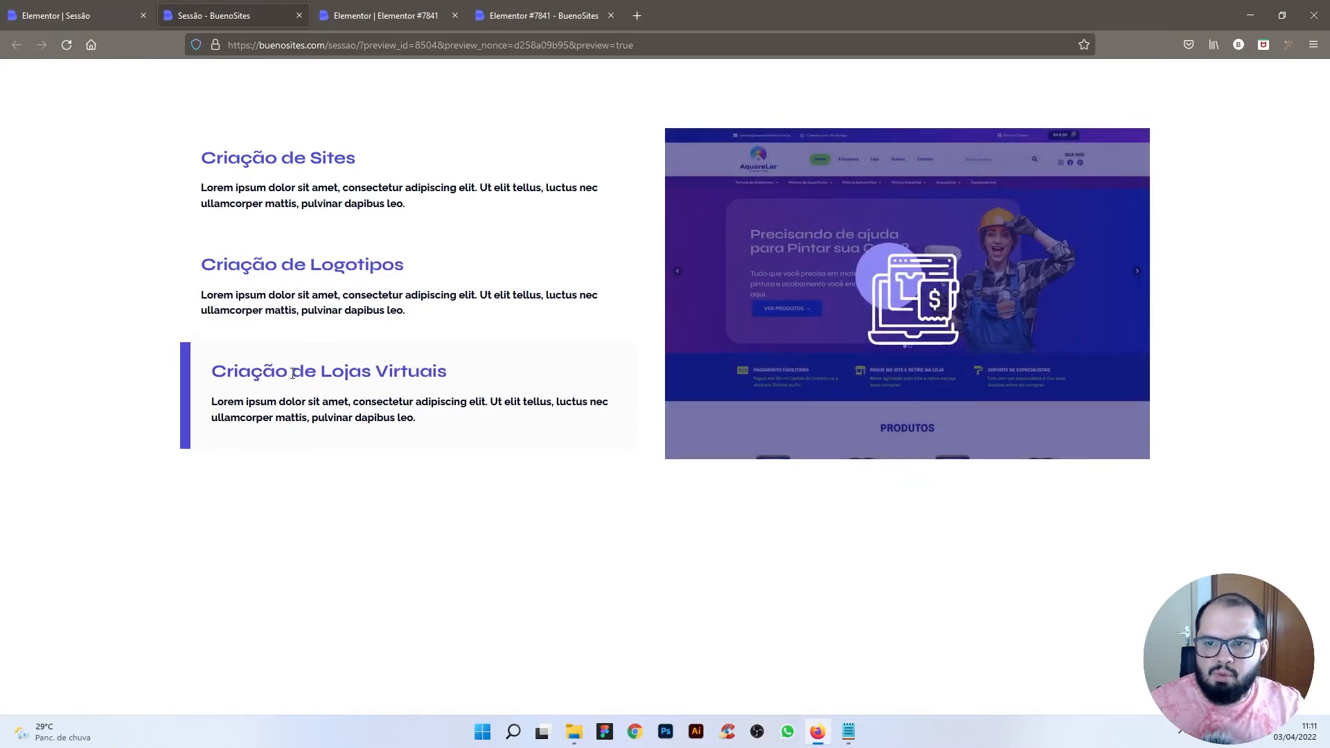
mouse_move(346, 202)
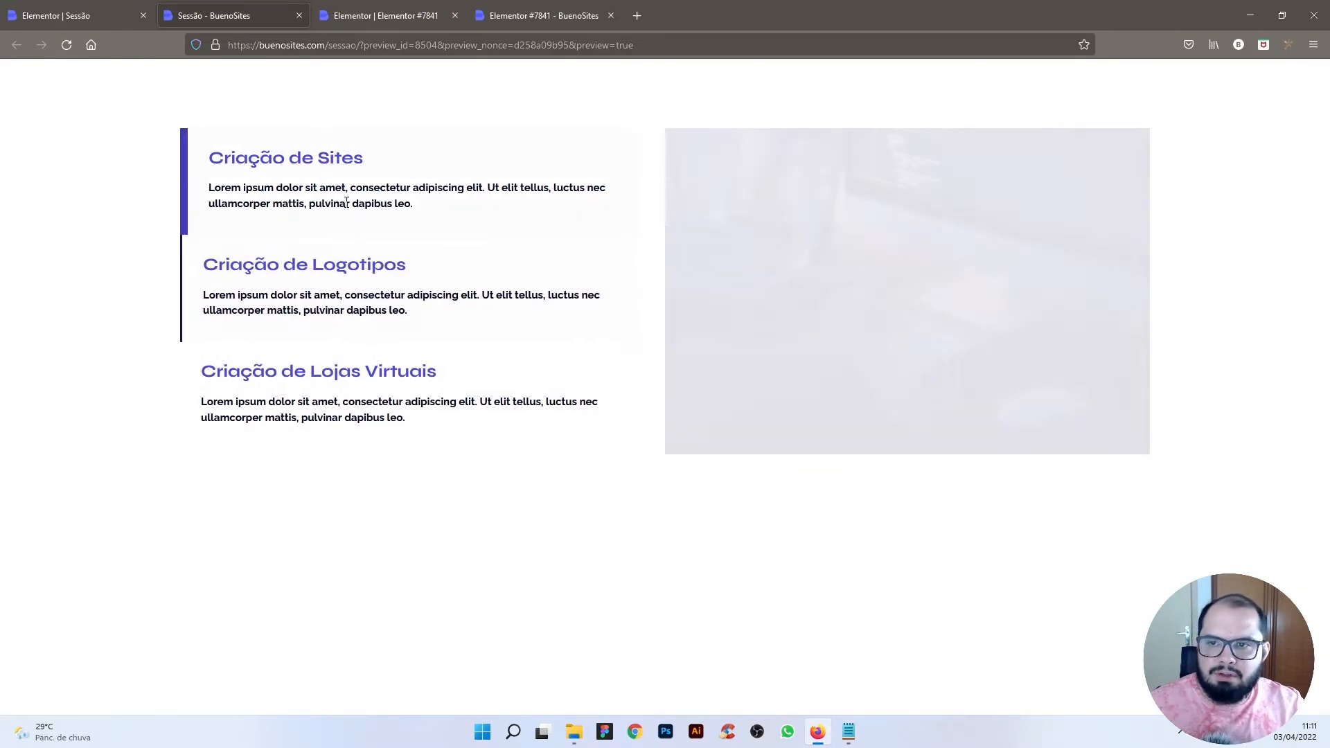
mouse_move(342, 261)
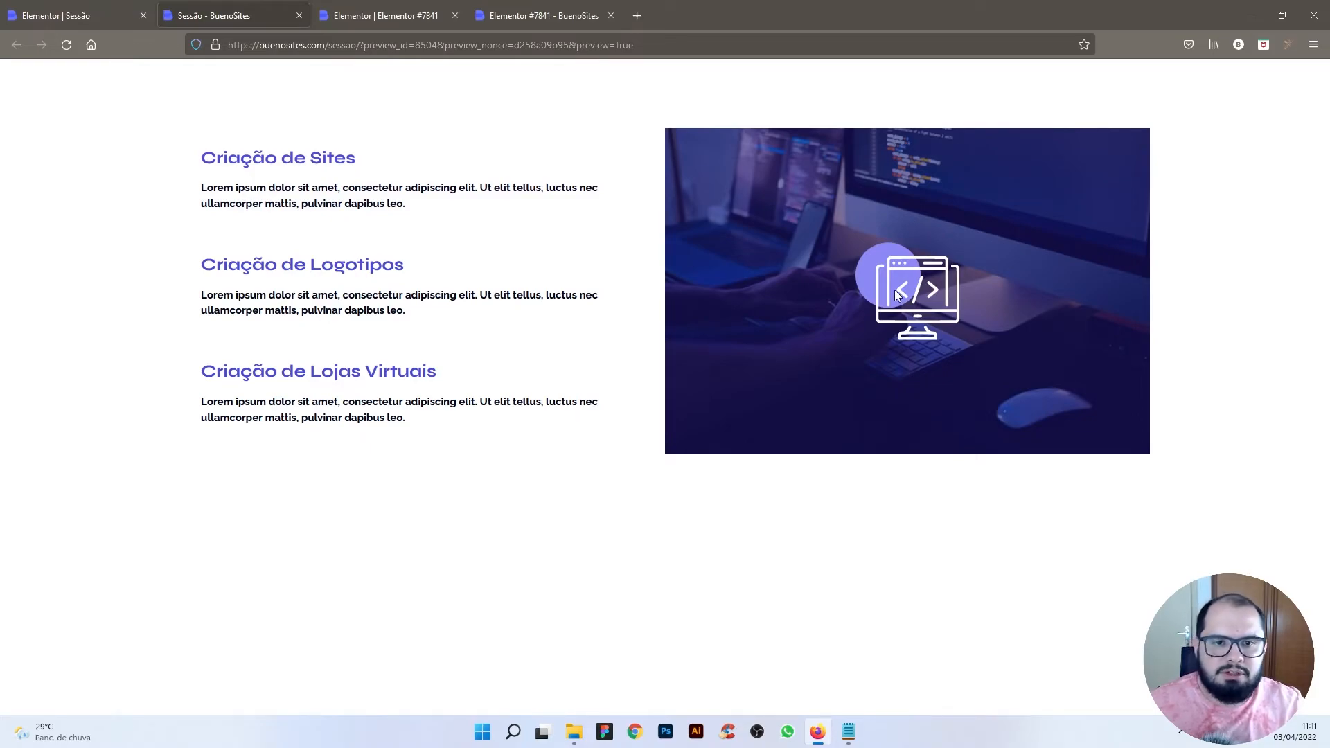
mouse_move(406, 285)
mouse_move(416, 416)
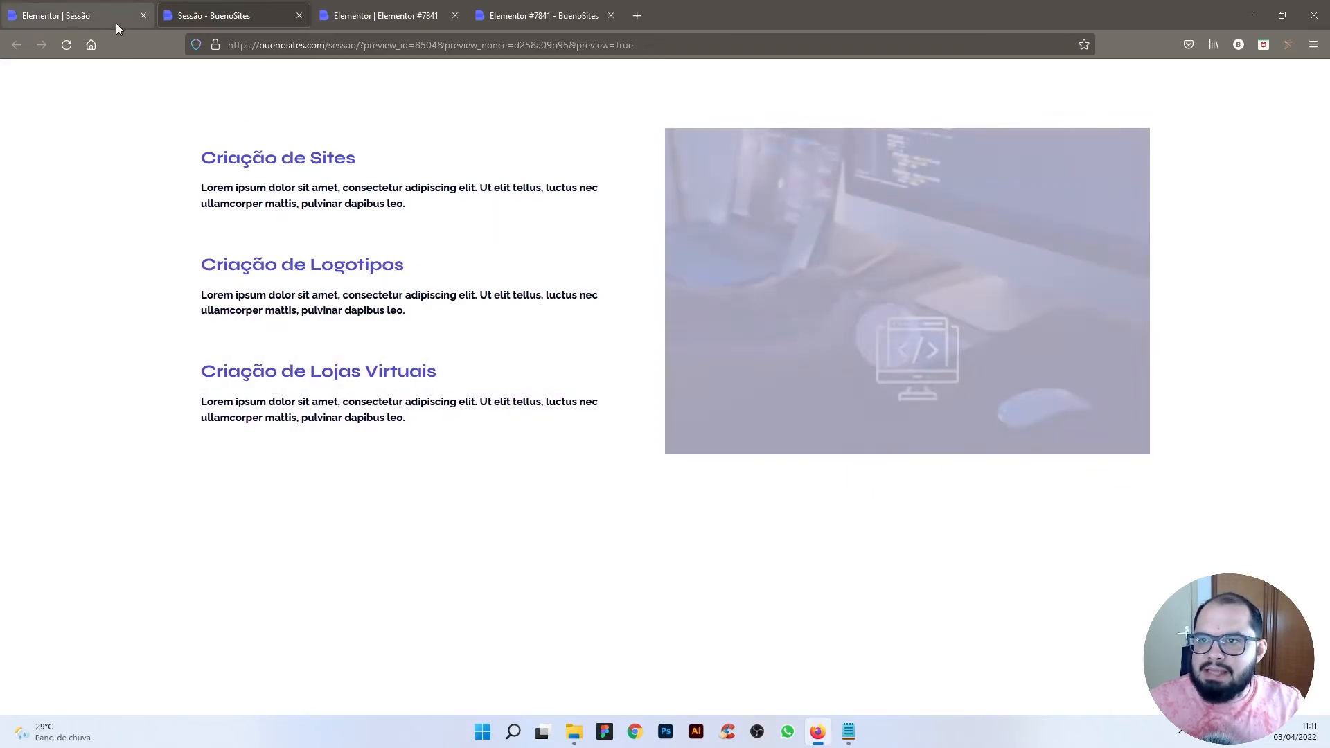
Step: Review the custom attributes of the Criação de Sites and Criação de Logotipos inner sections in the Elementor editor
click(101, 13)
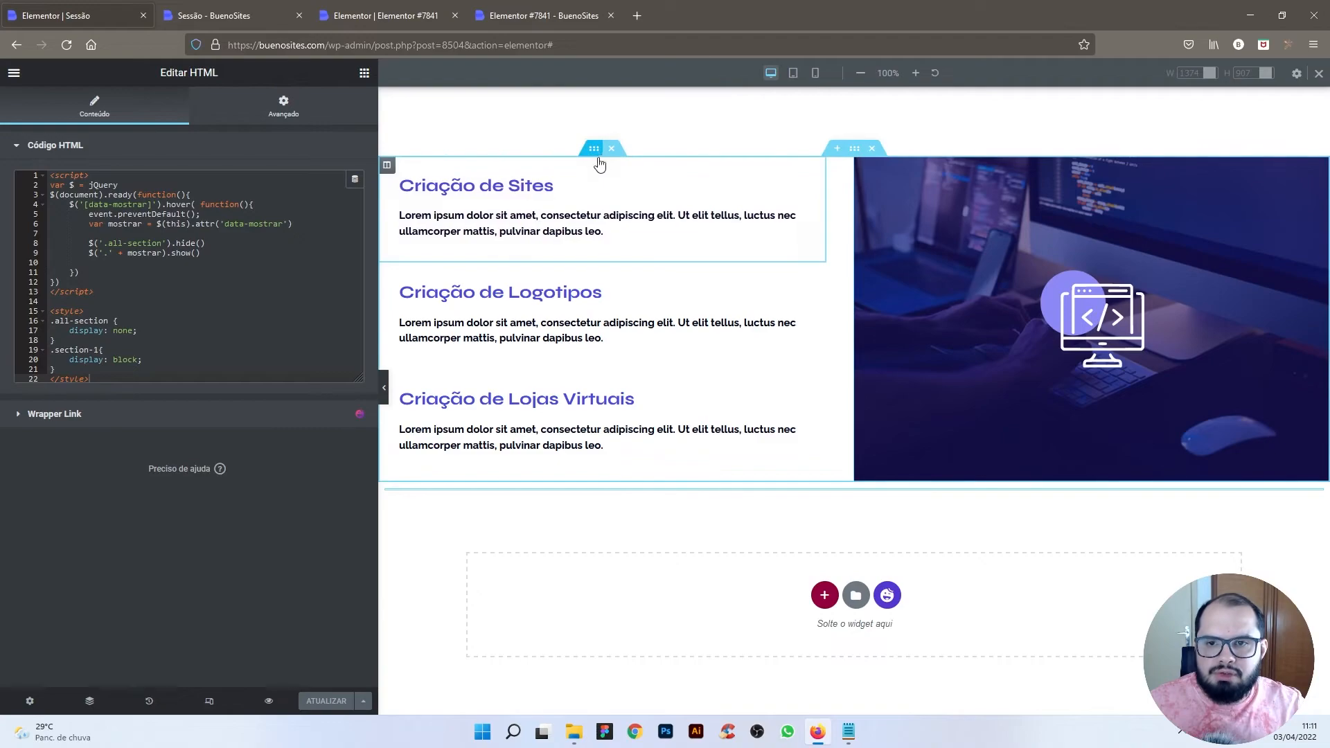
right_click(588, 156)
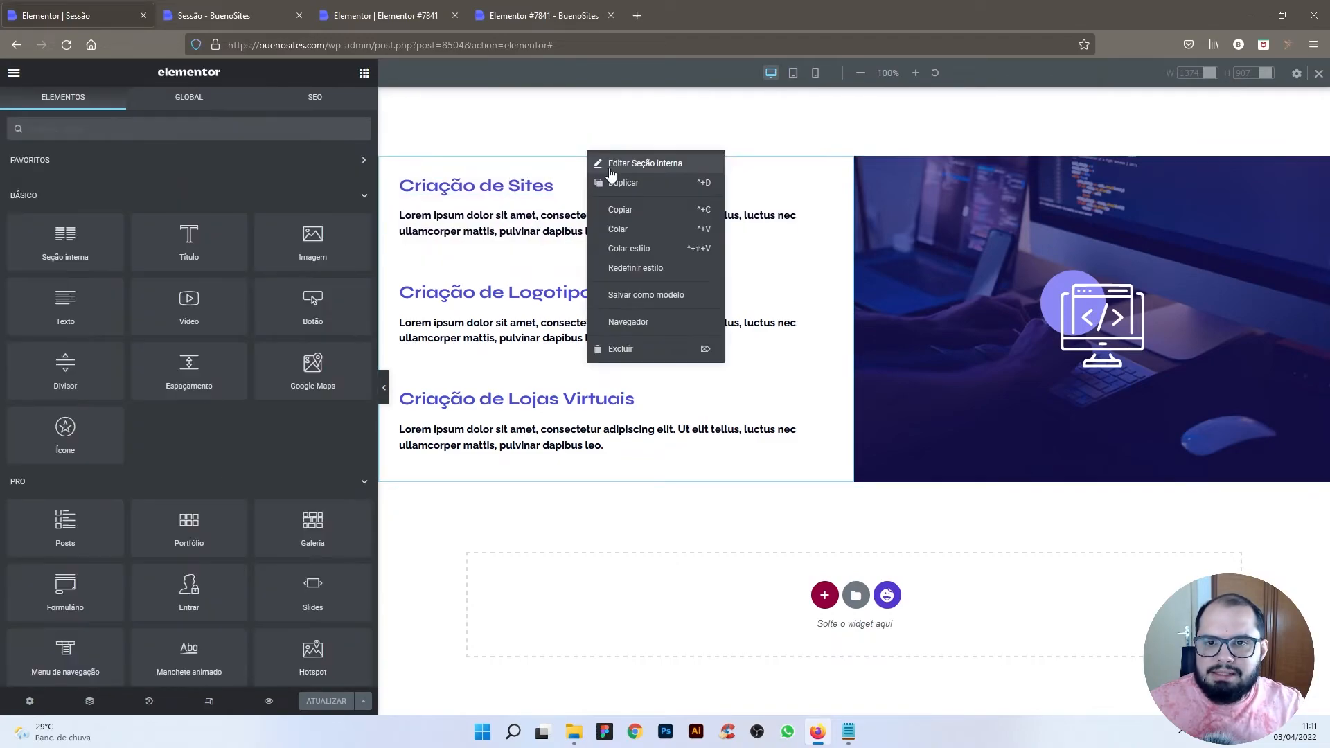
click(610, 165)
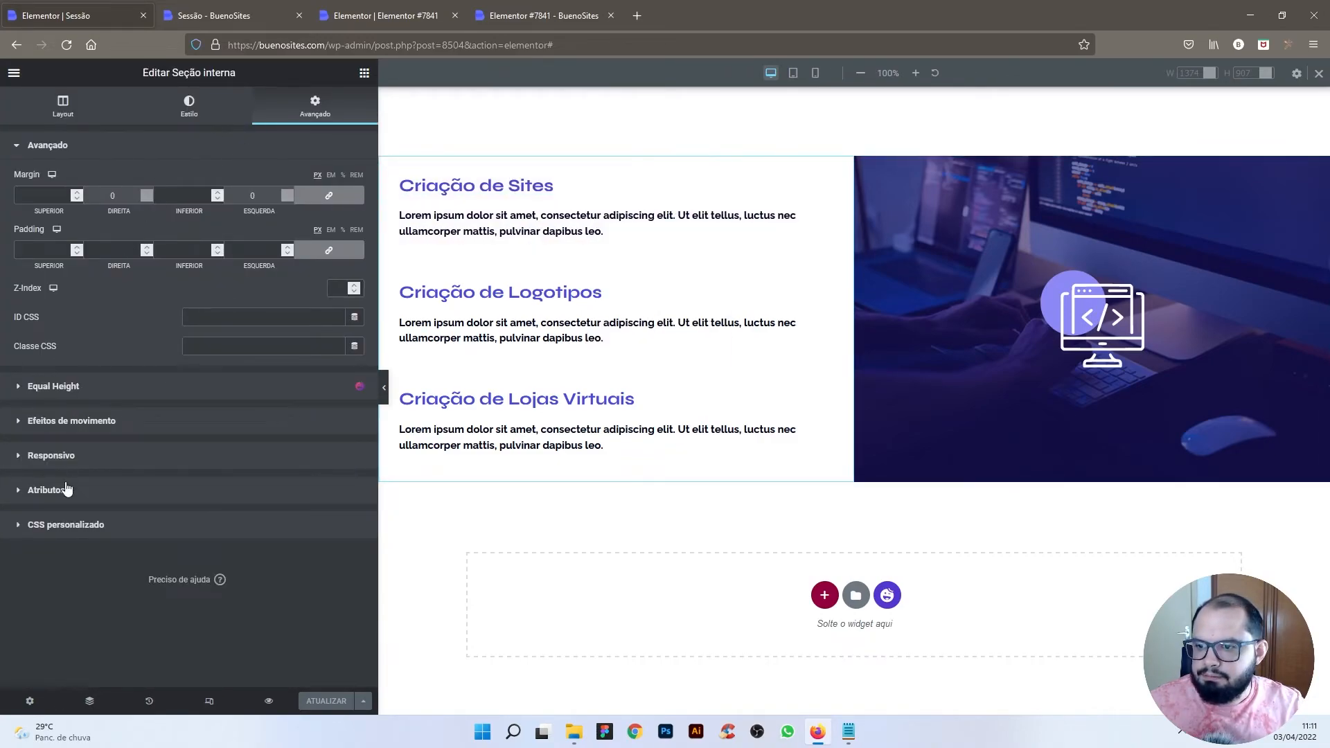
click(46, 490)
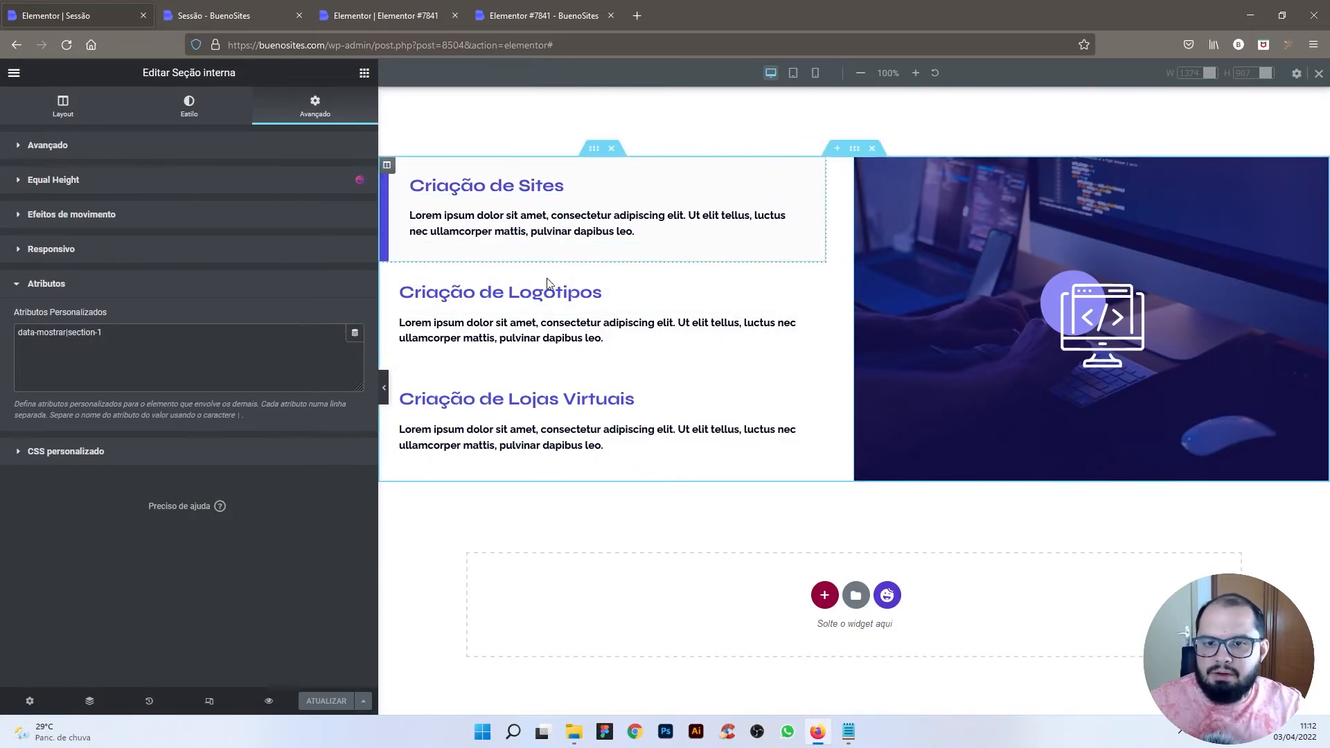
right_click(601, 283)
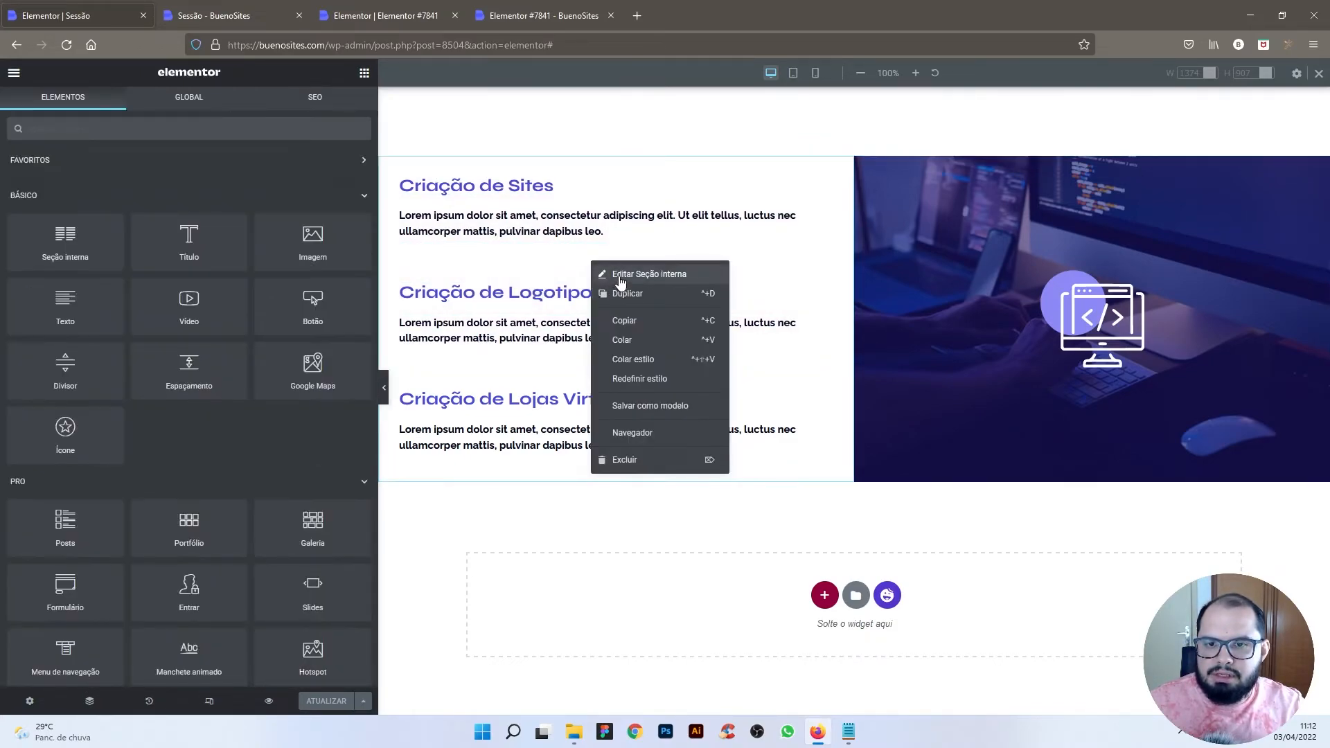
click(621, 275)
click(95, 491)
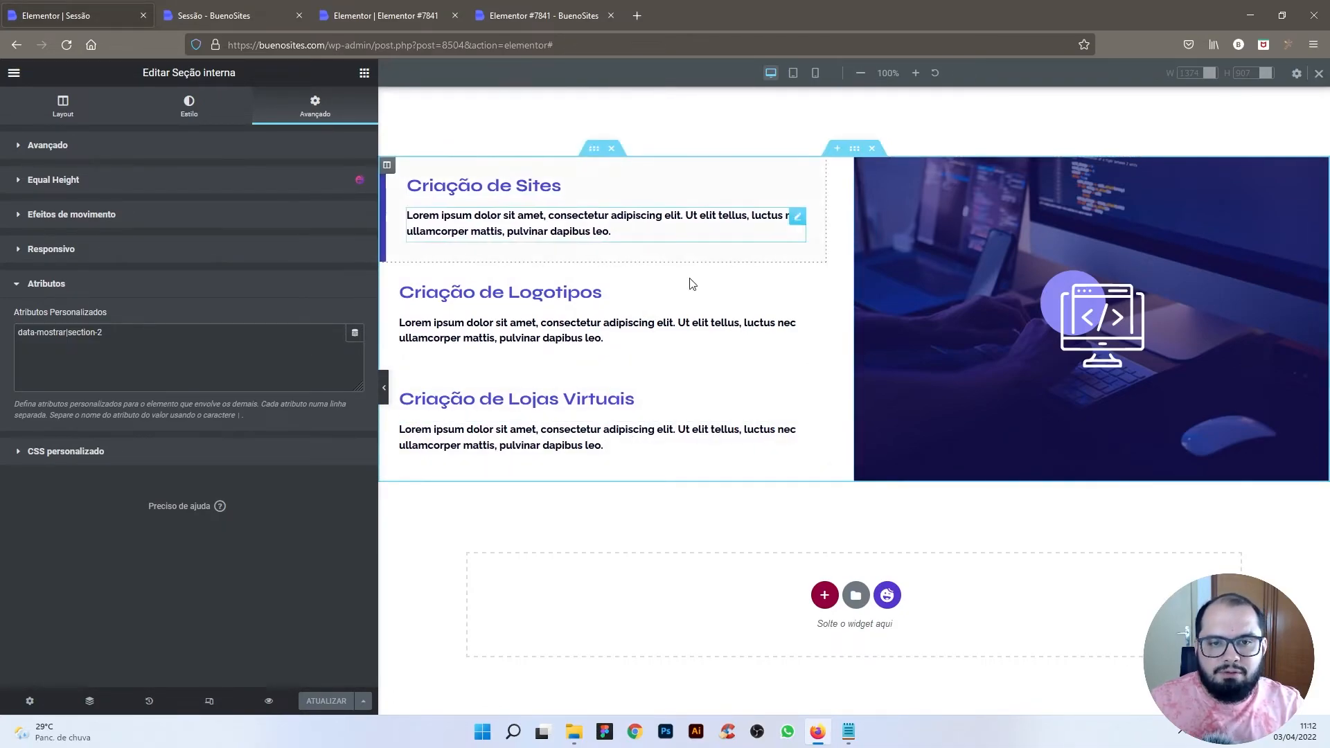
click(275, 26)
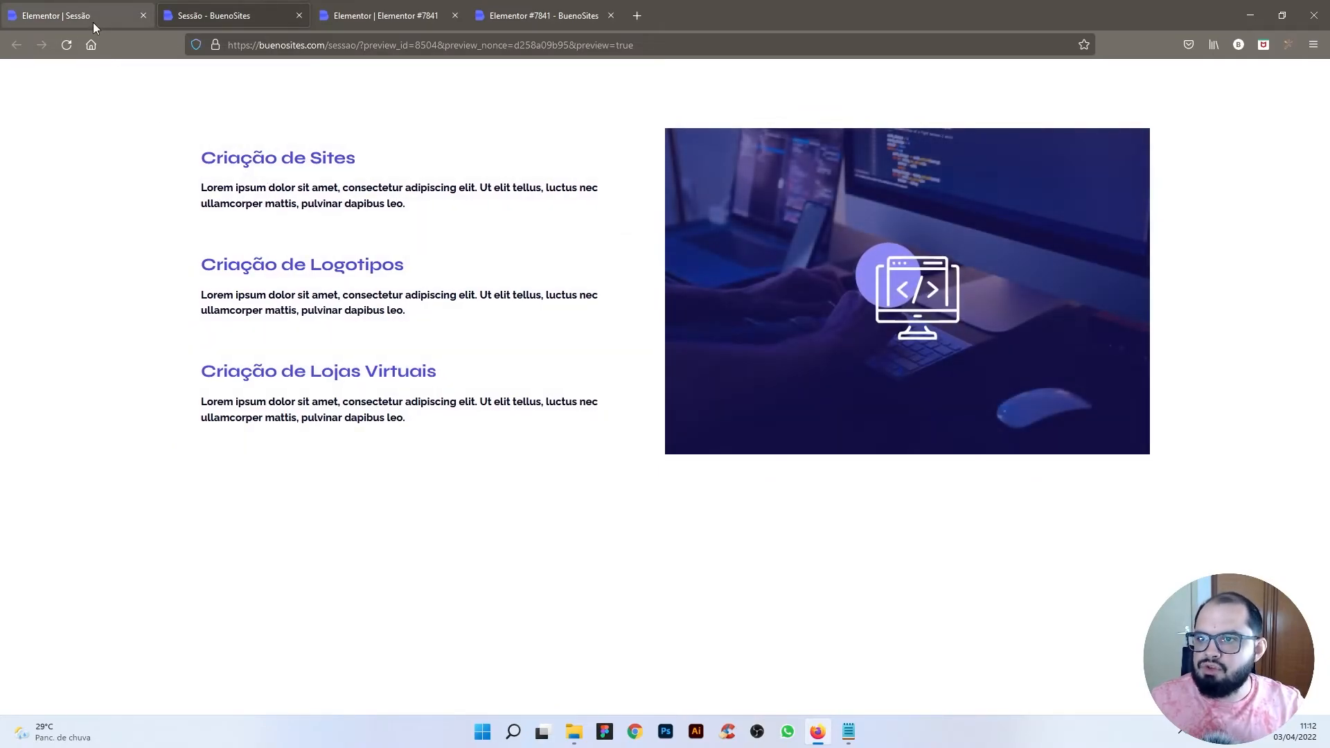
click(93, 23)
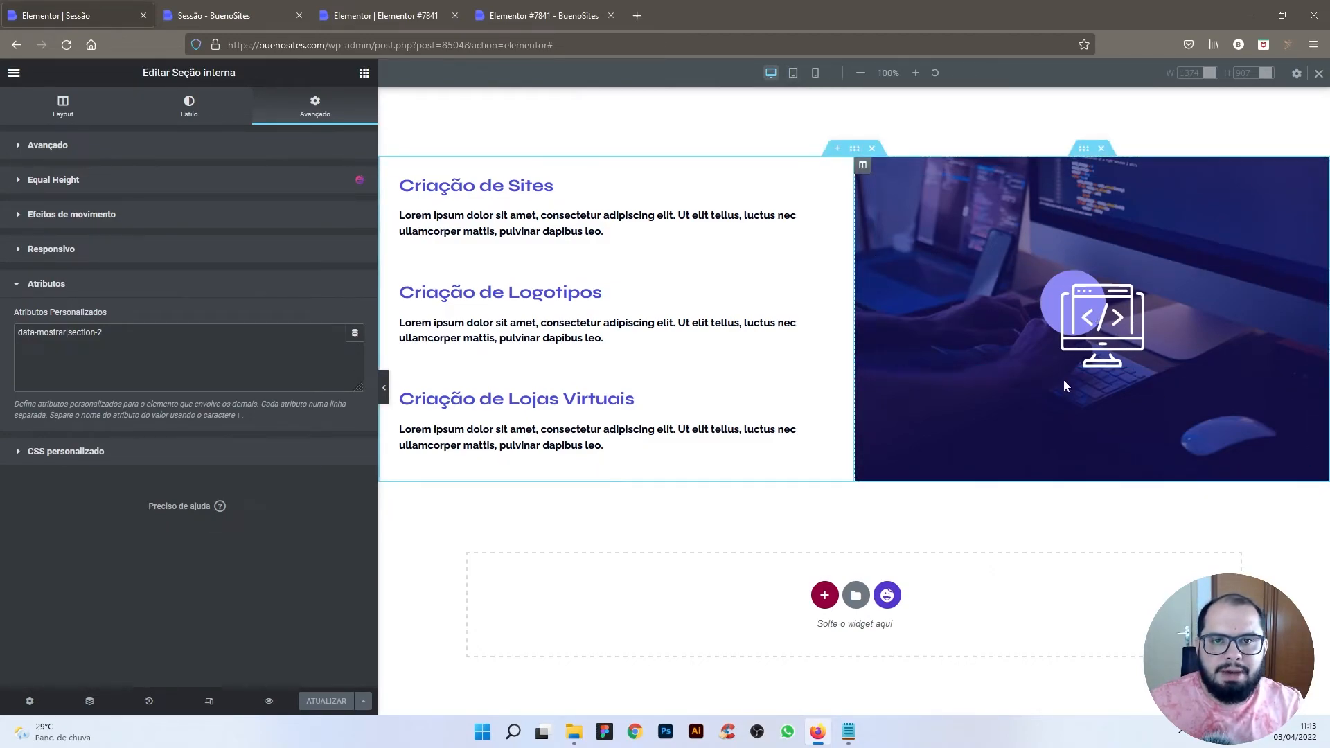
Step: Preview the section at mobile size and show the page structure with the image column and HTML section collapsed
click(815, 74)
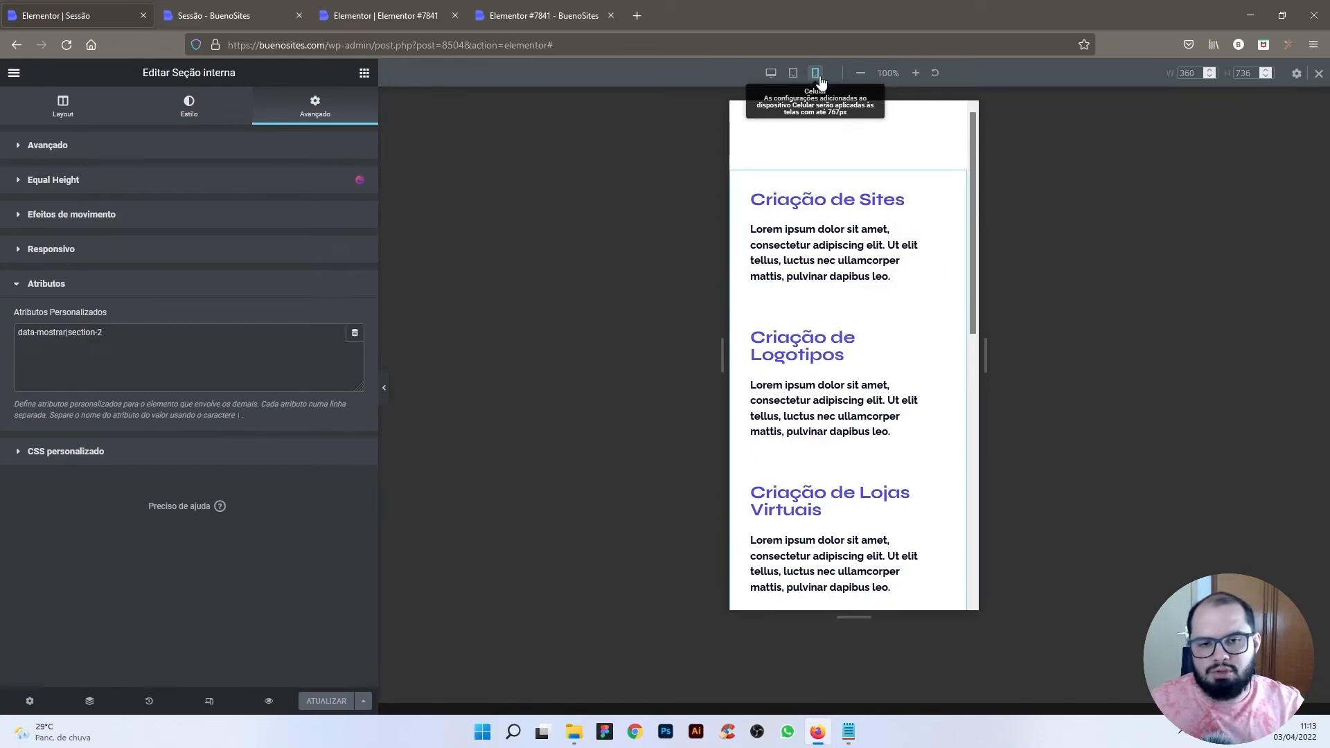
scroll(934, 243, down, 4)
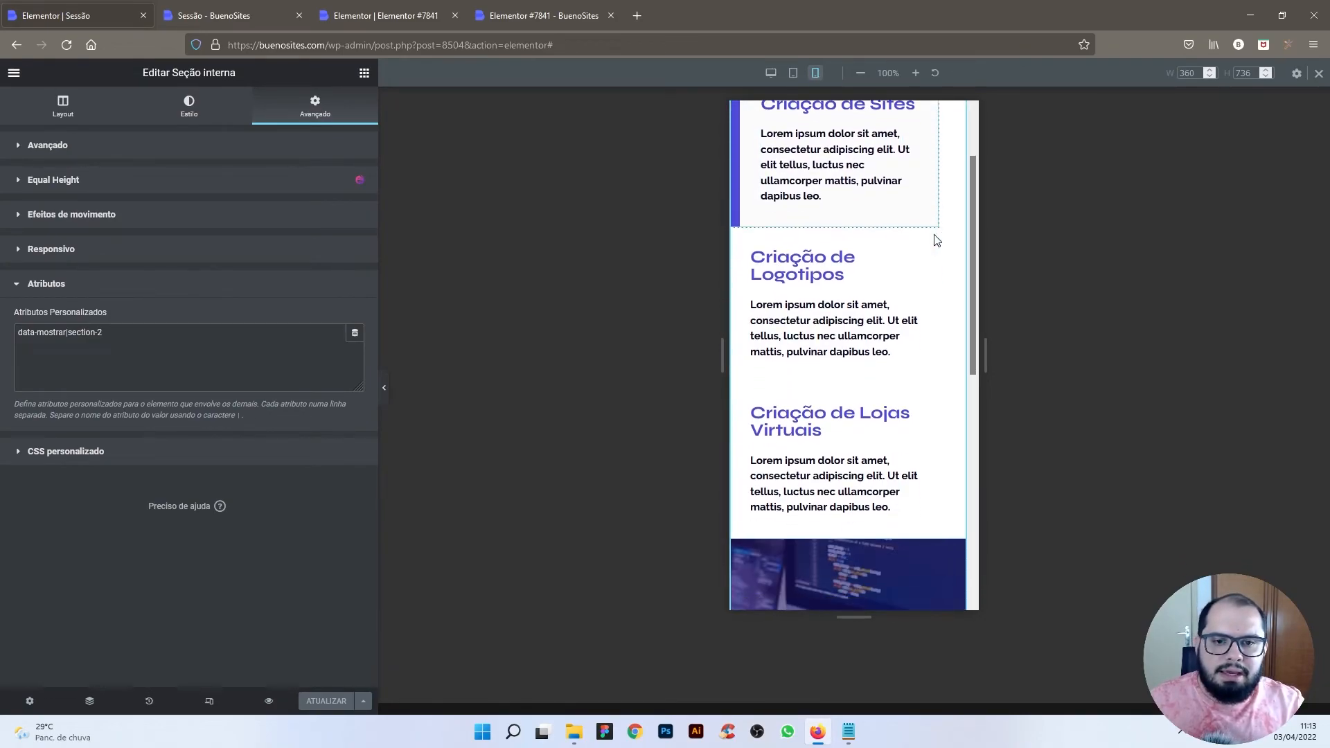
scroll(935, 253, down, 1)
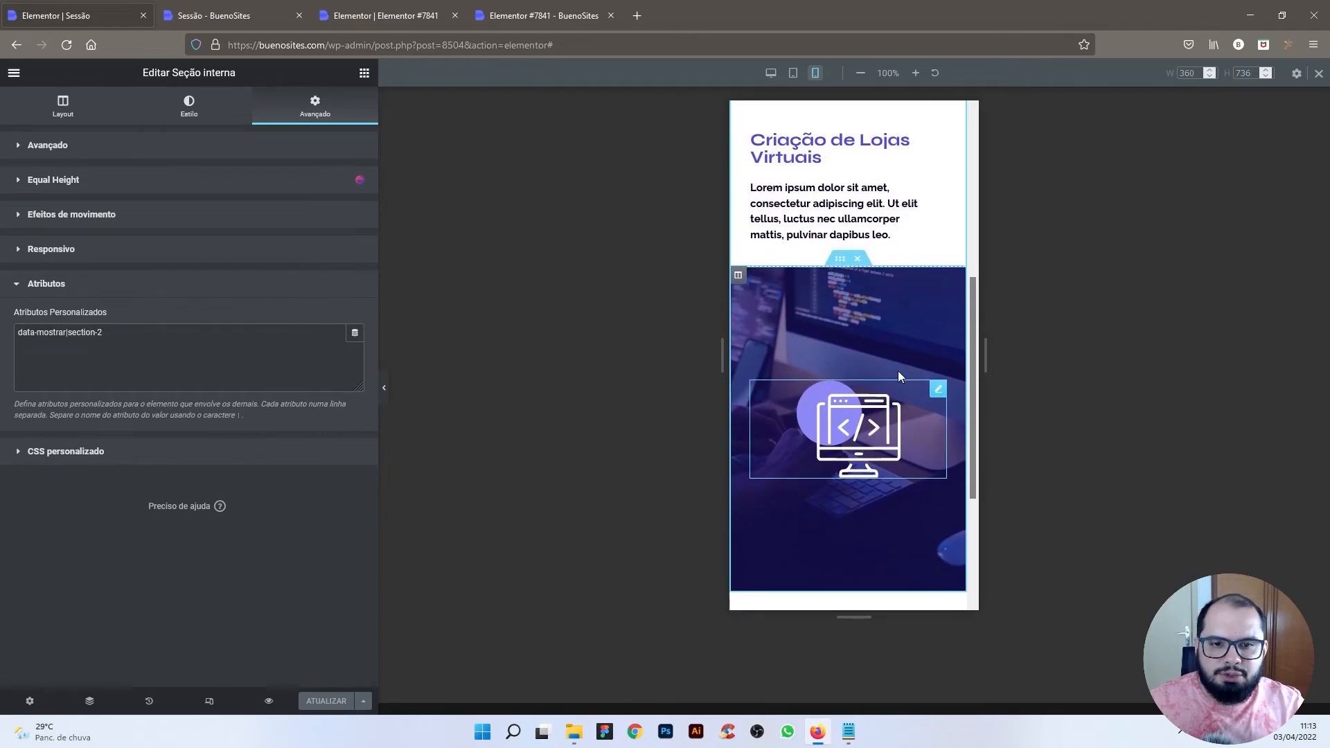
right_click(738, 277)
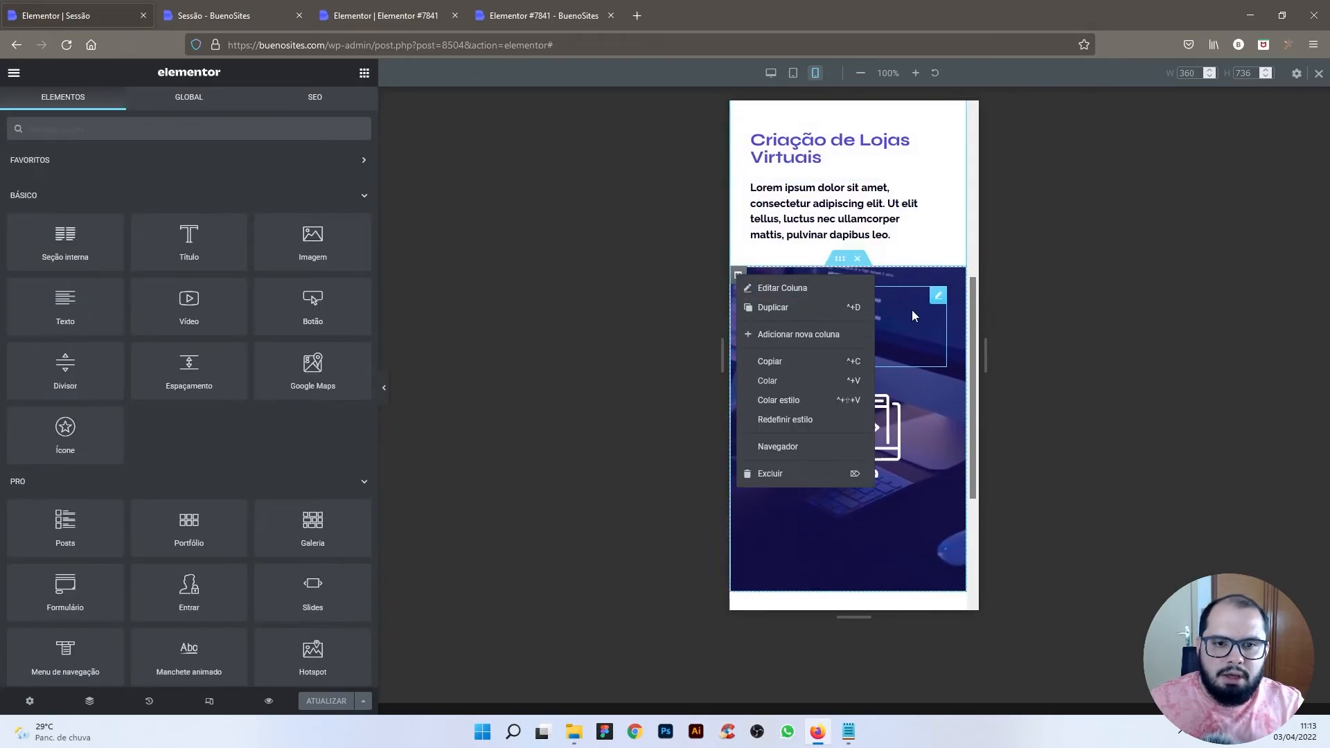
scroll(912, 316, up, 3)
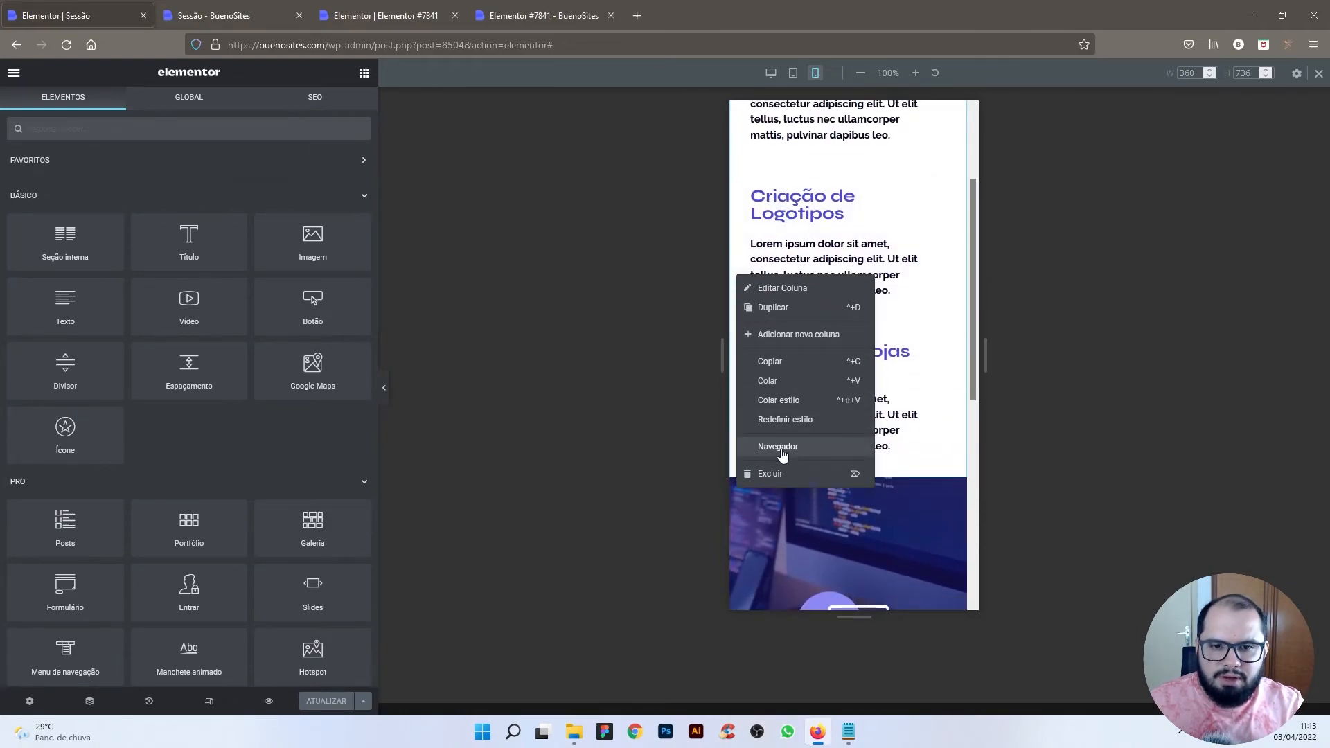
click(782, 454)
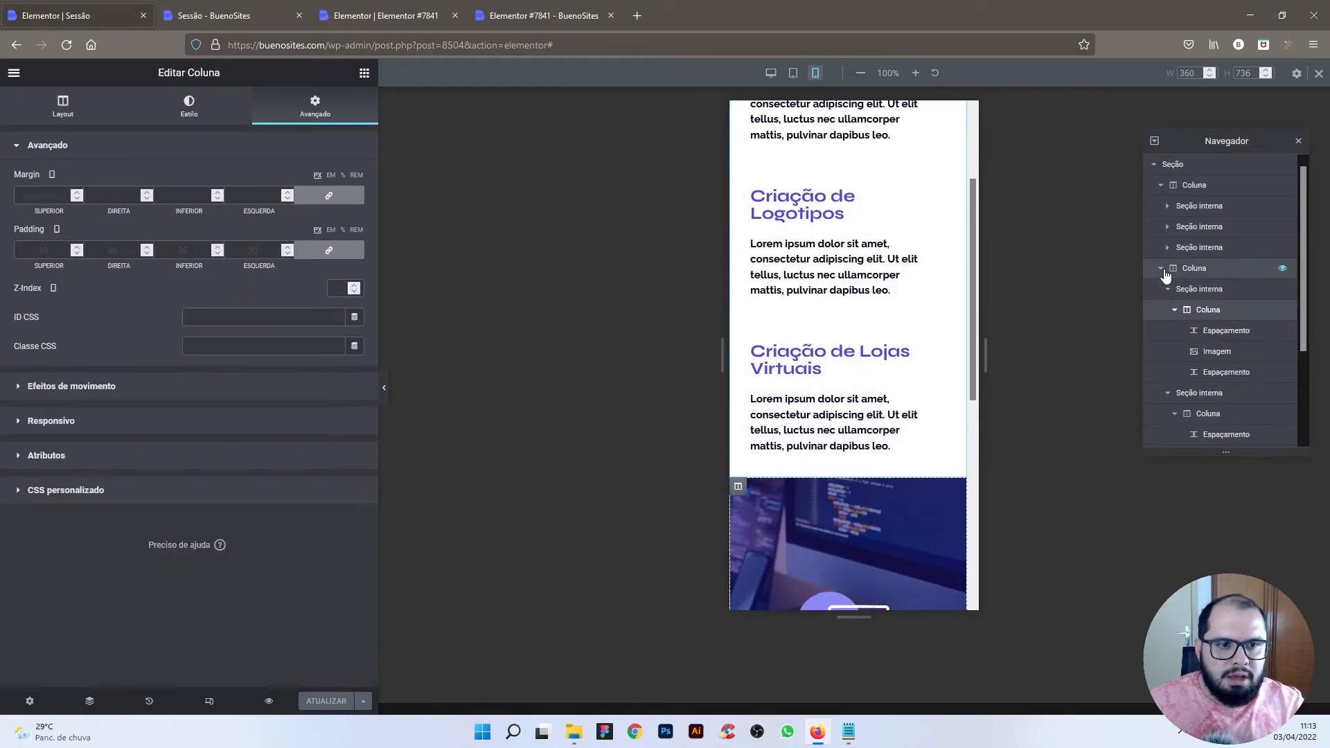
click(1163, 271)
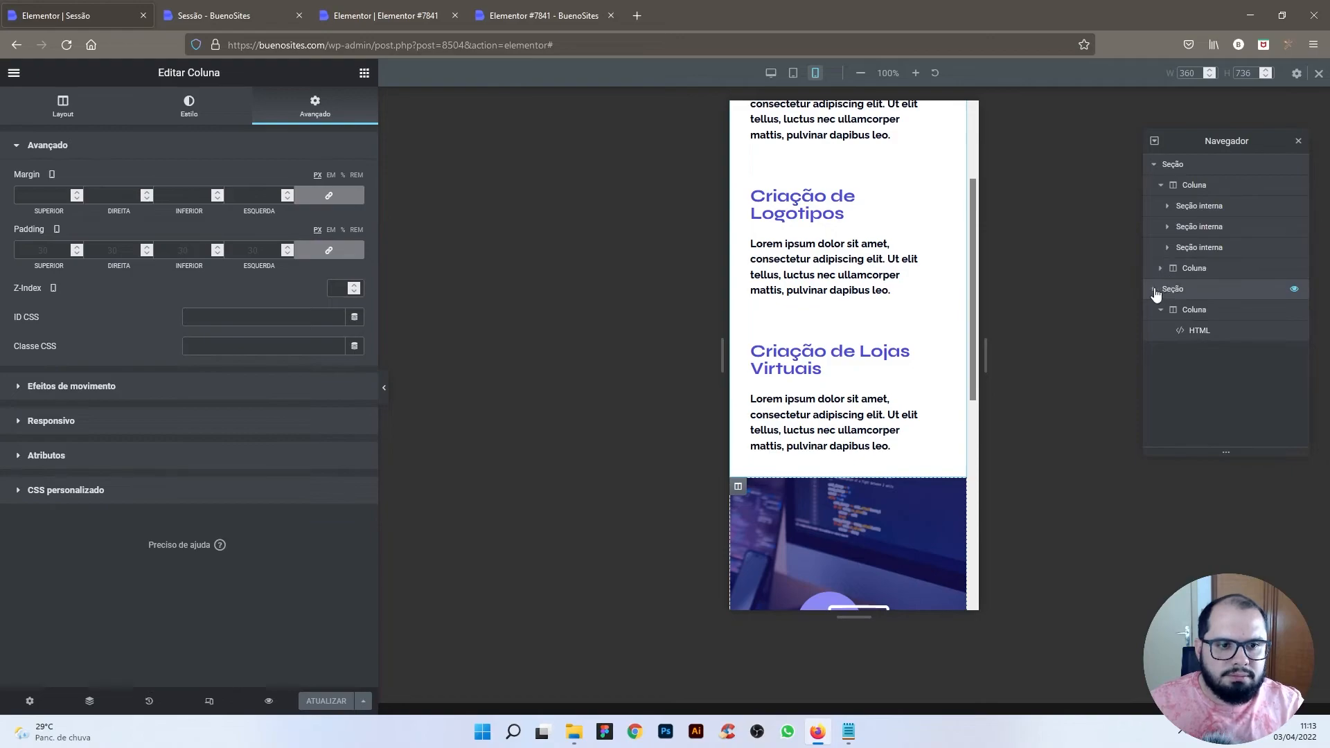
click(1154, 290)
Step: Hide the parent column holding the overlaid images on tablet and mobile
right_click(1192, 270)
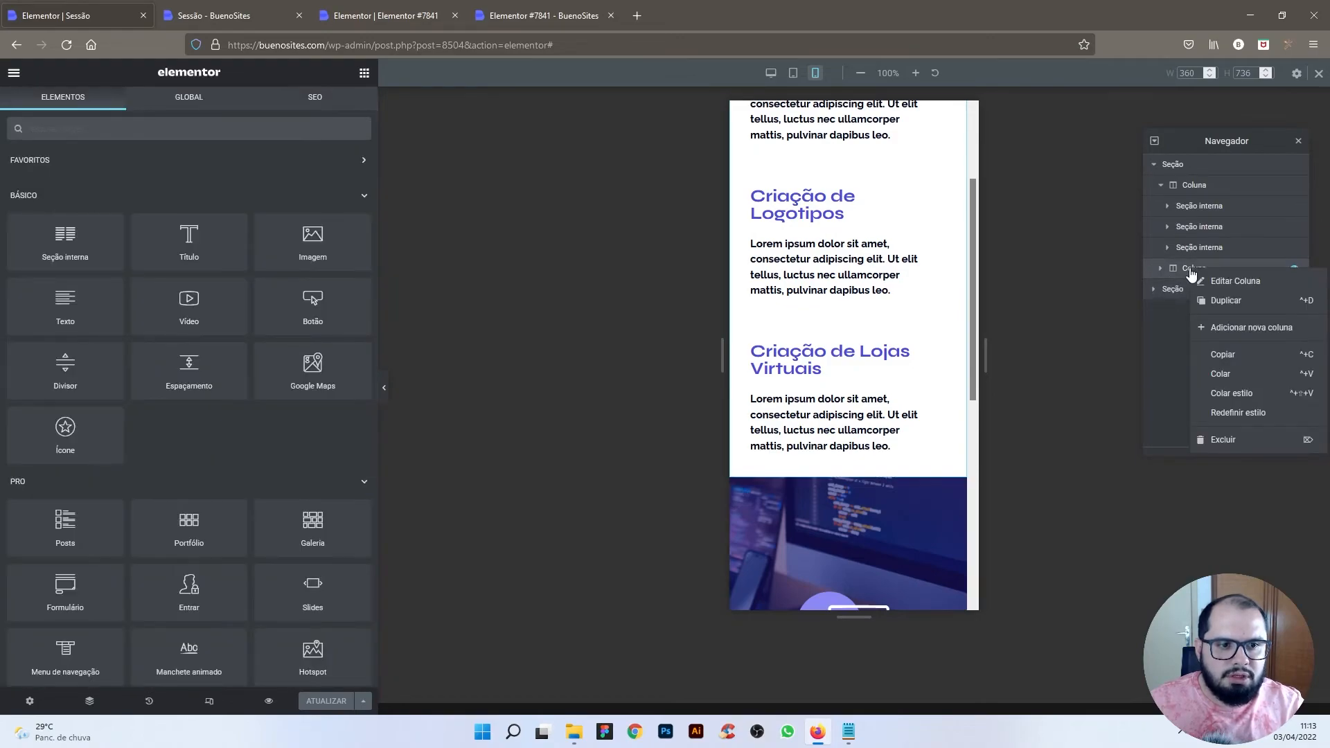
click(1228, 277)
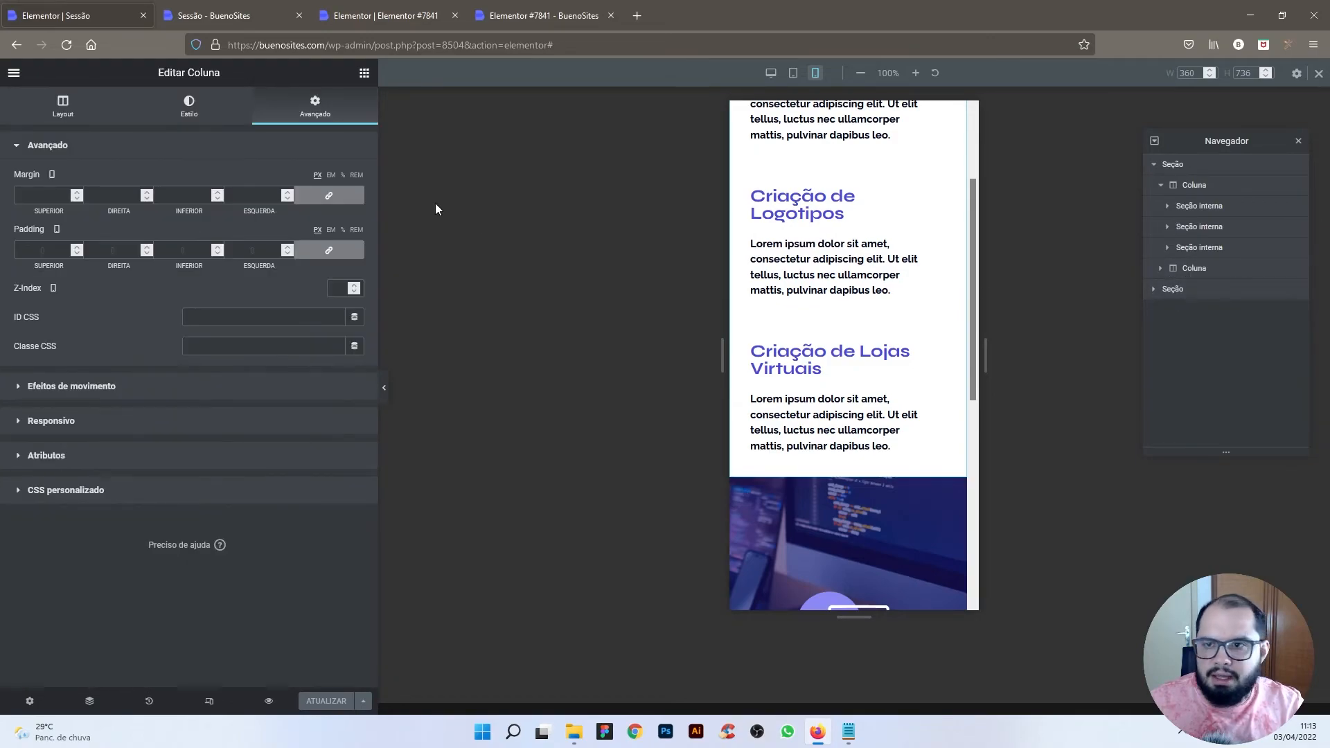
click(81, 422)
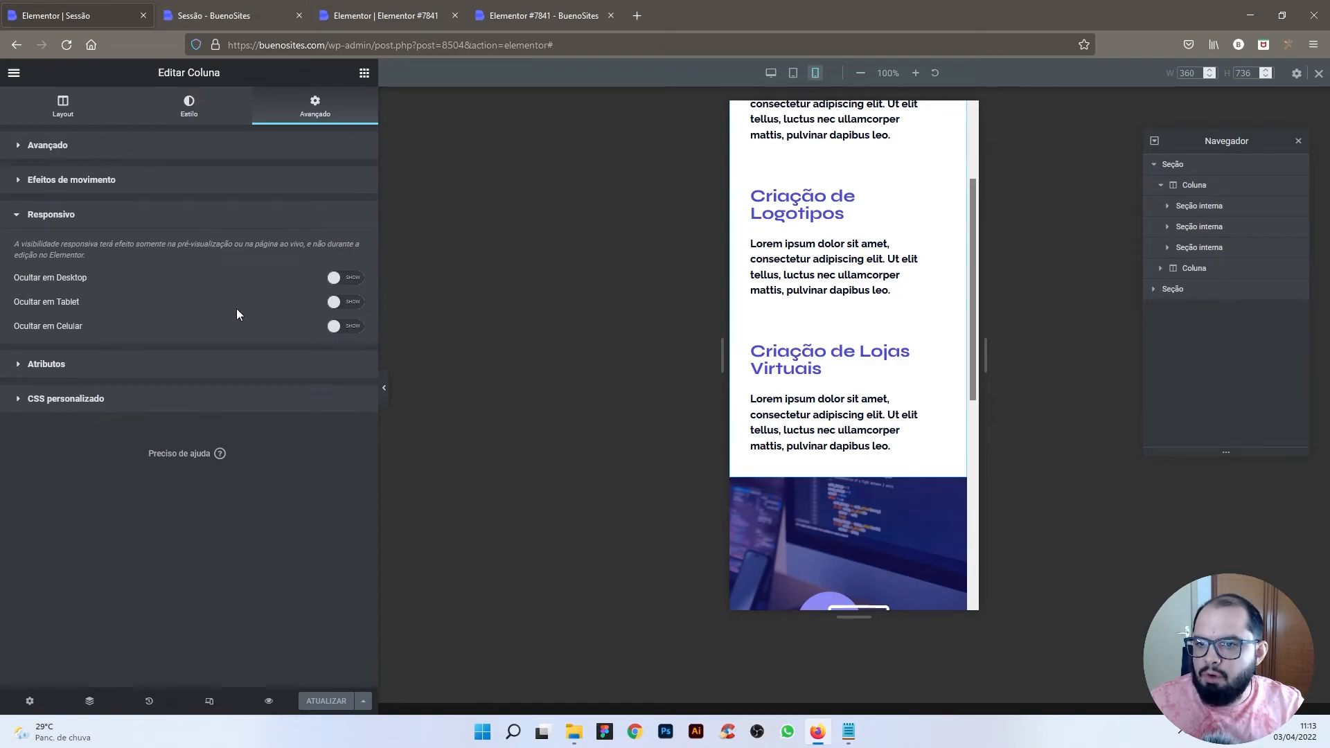
click(347, 303)
click(348, 327)
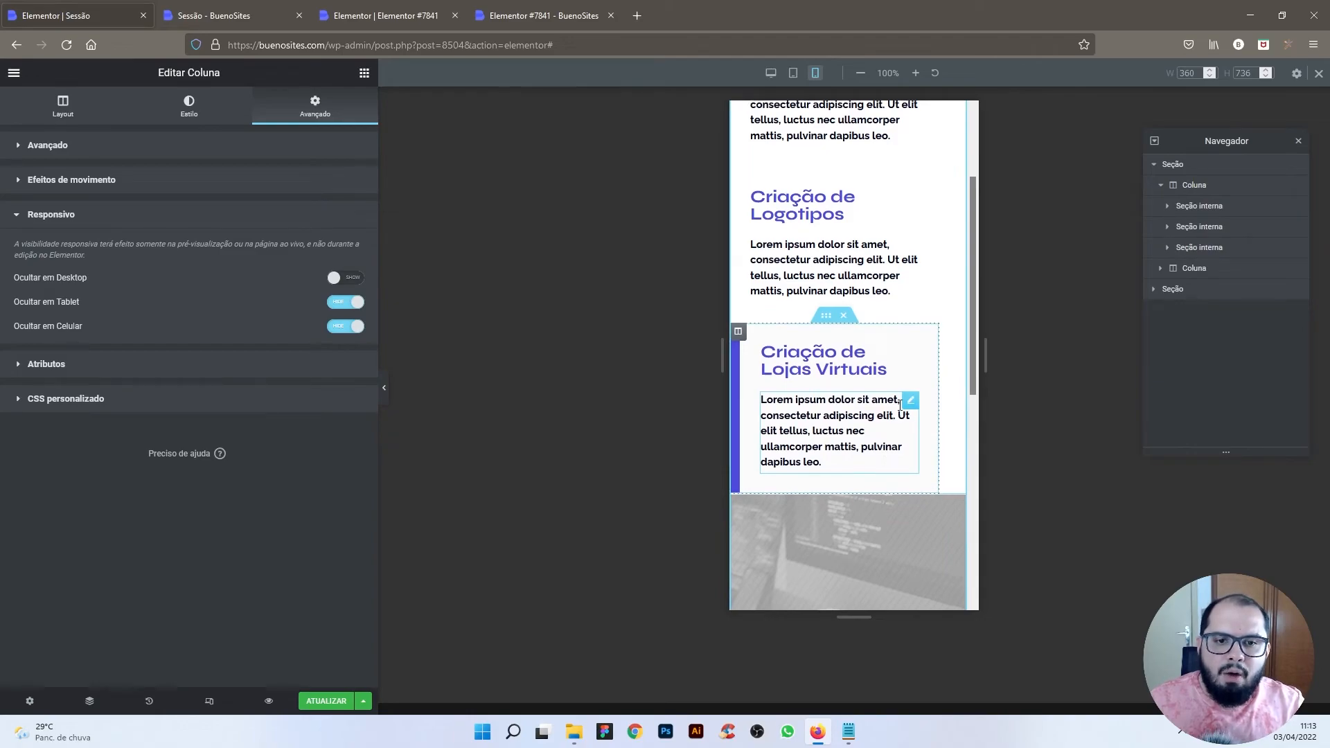
Step: Add an image widget above the Criação de Sites heading using the purple code monitor icon from the media library
scroll(900, 406, up, 3)
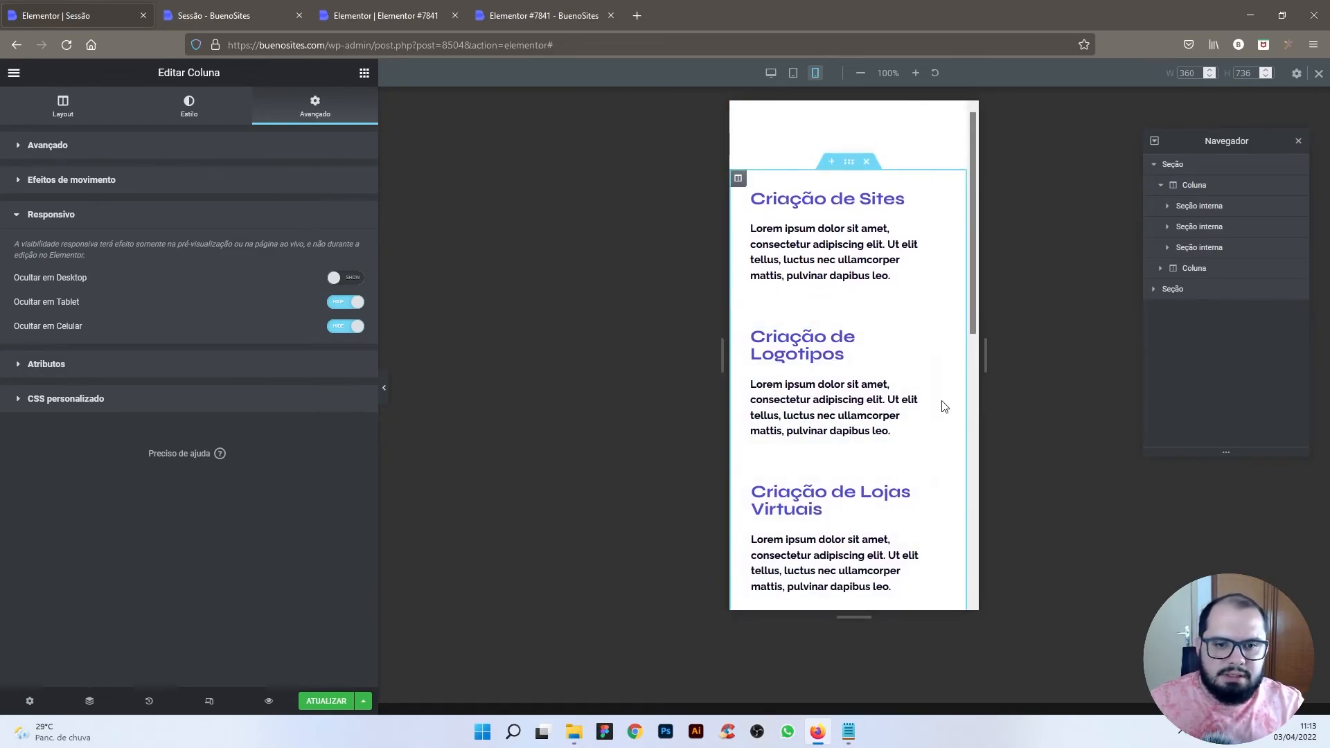
scroll(945, 407, down, 3)
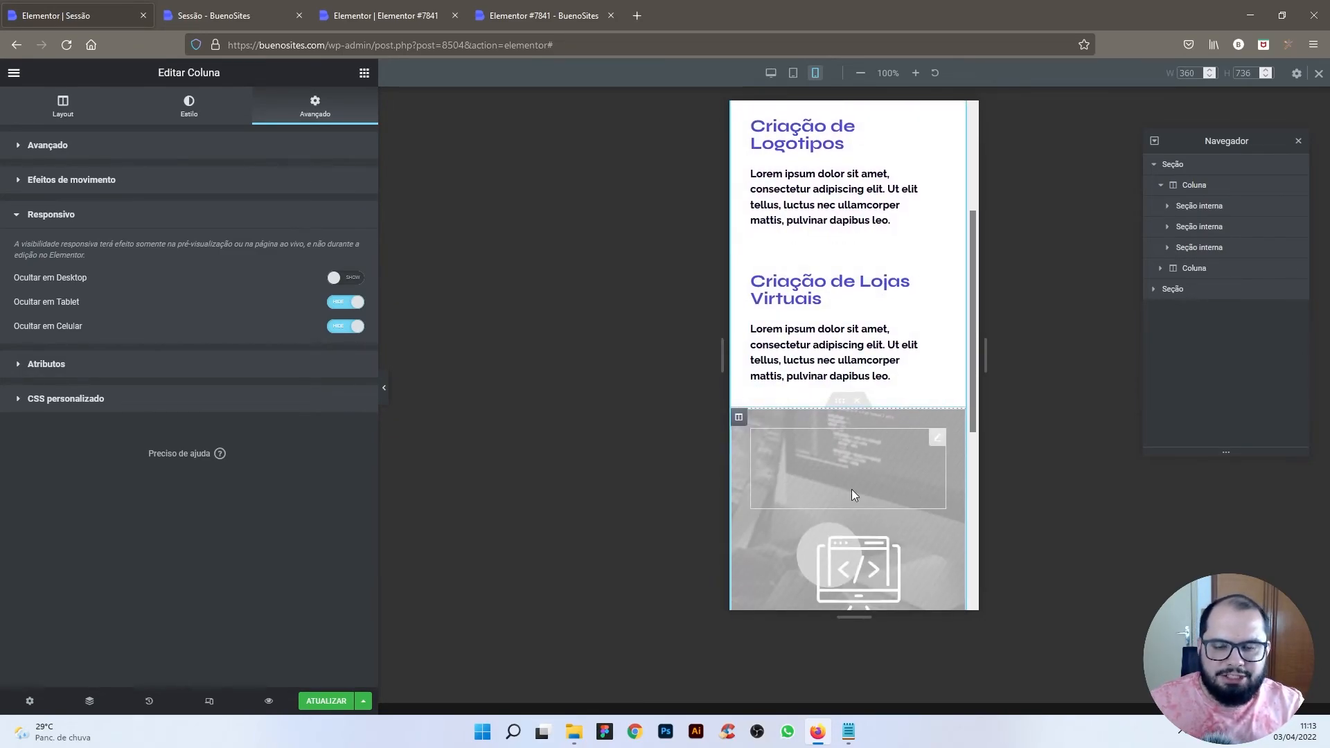
scroll(852, 494, up, 3)
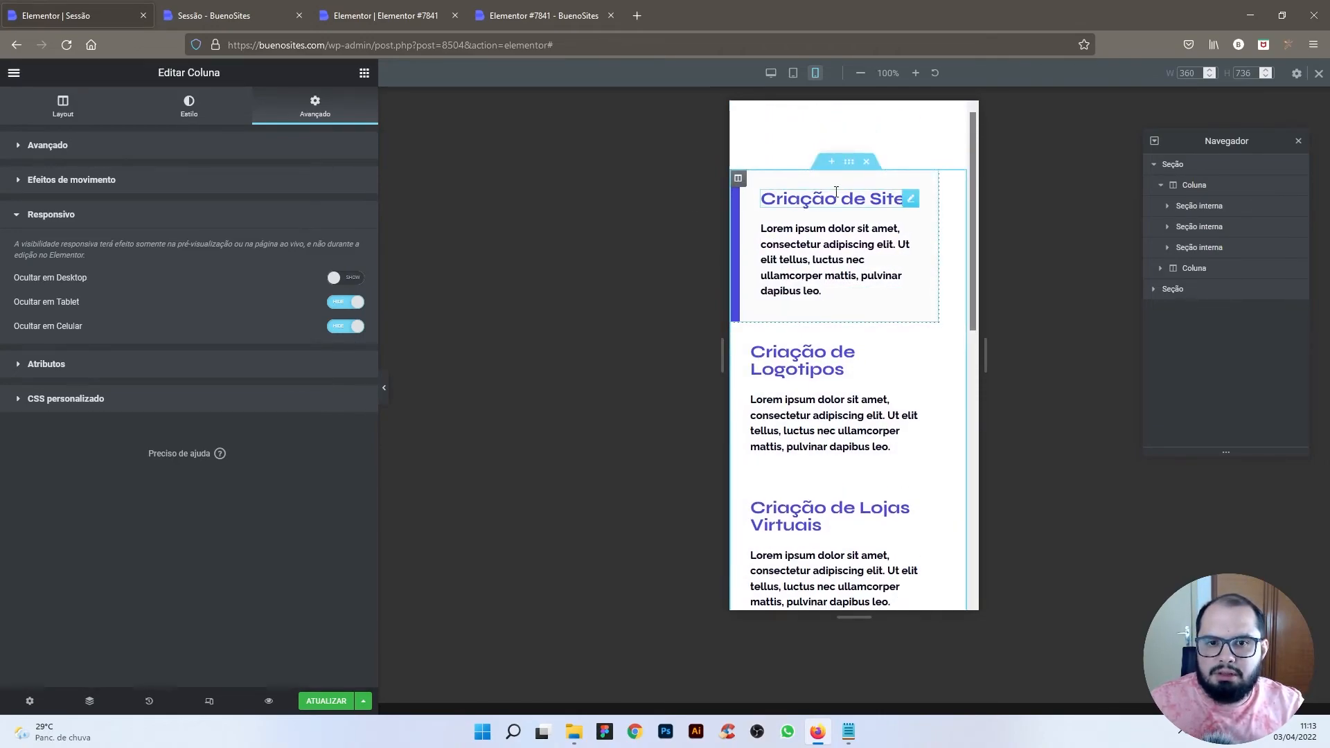
click(365, 73)
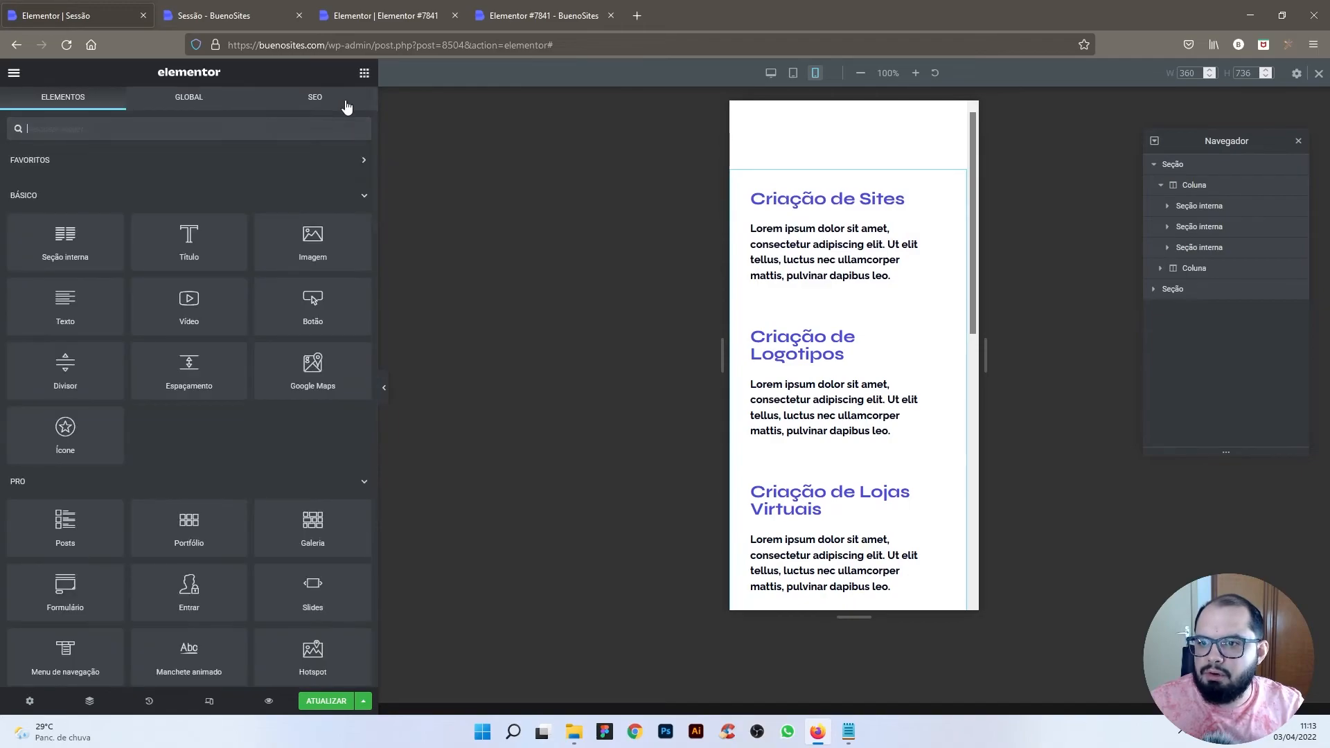
drag(313, 236, 822, 196)
click(291, 233)
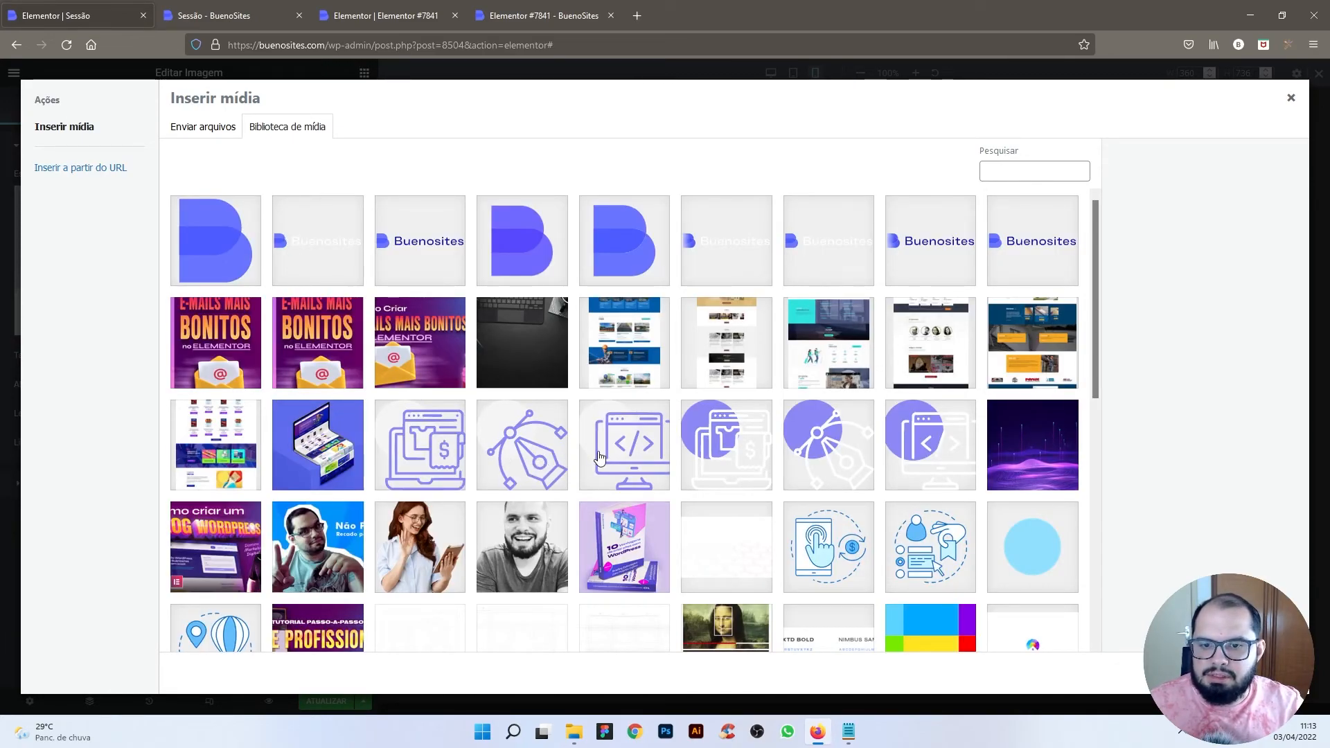
click(626, 454)
click(1262, 673)
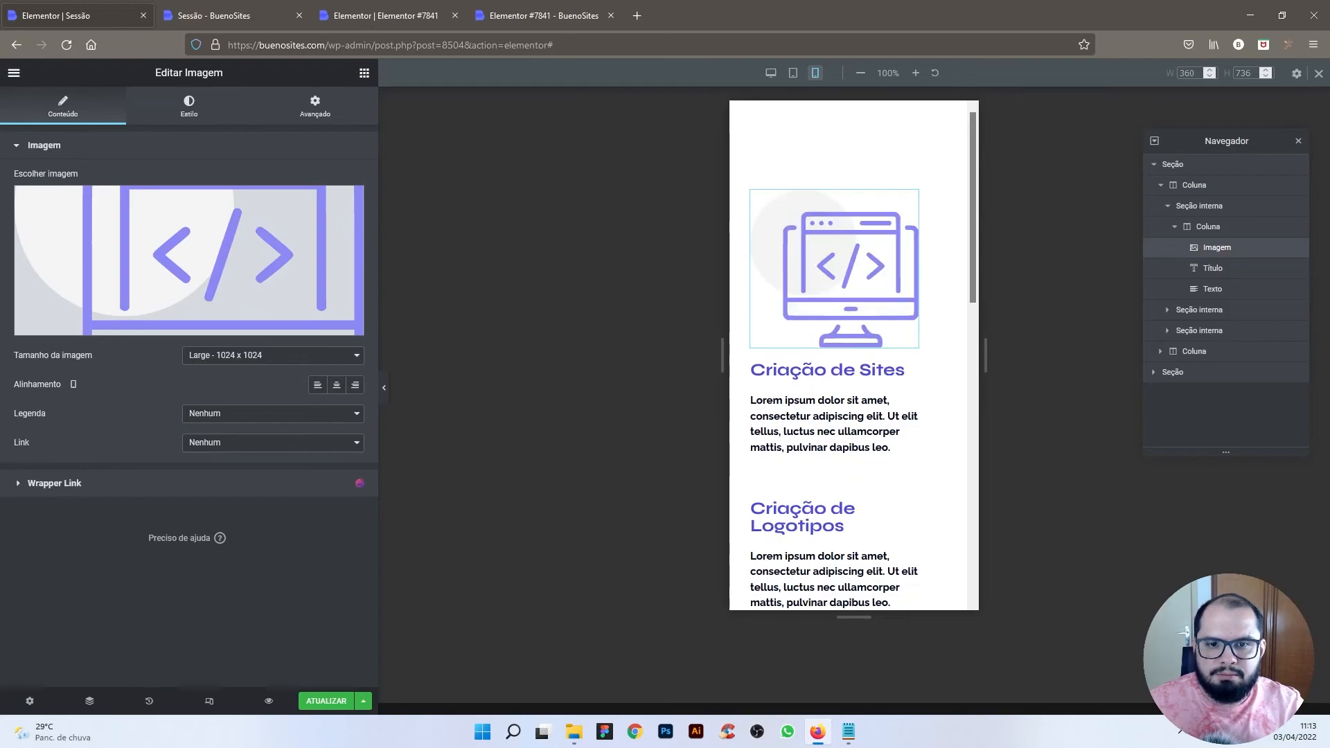
Step: Set the width of the Criação de Sites icon image to 81 px
click(189, 108)
click(345, 175)
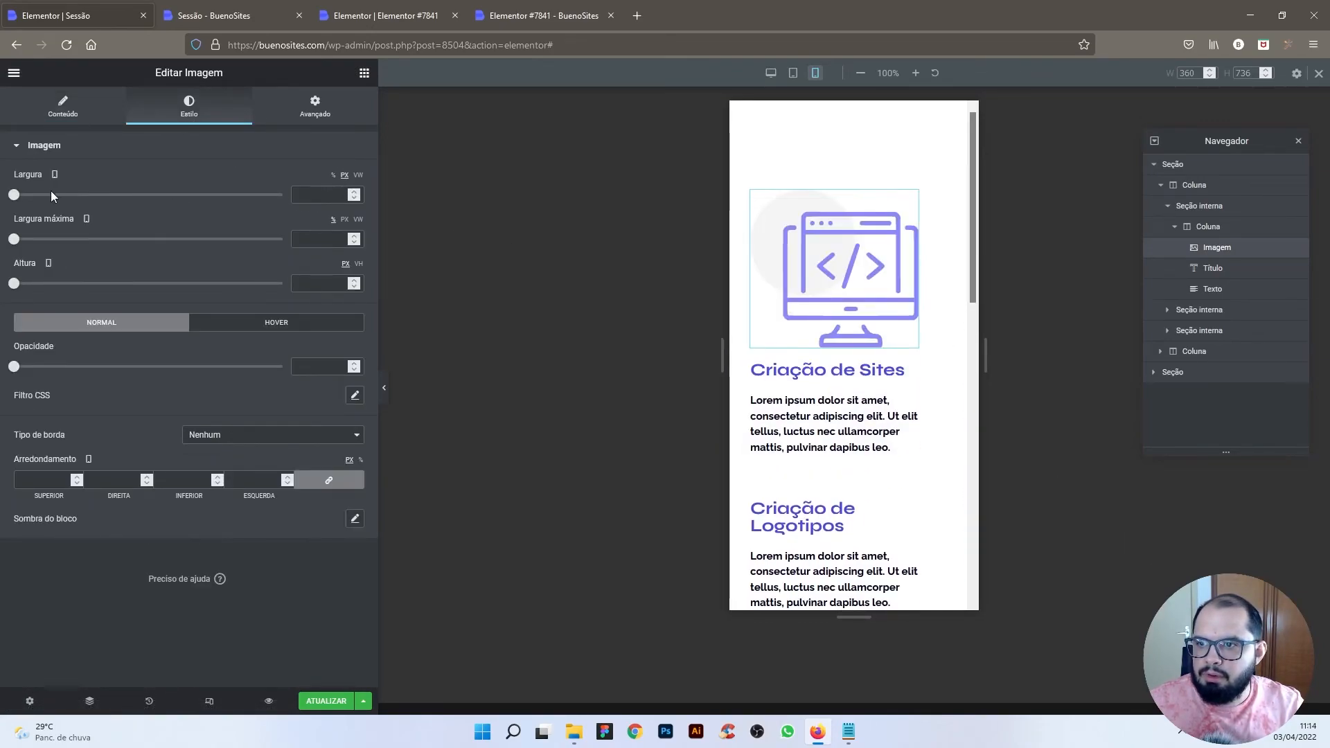
drag(14, 196, 36, 199)
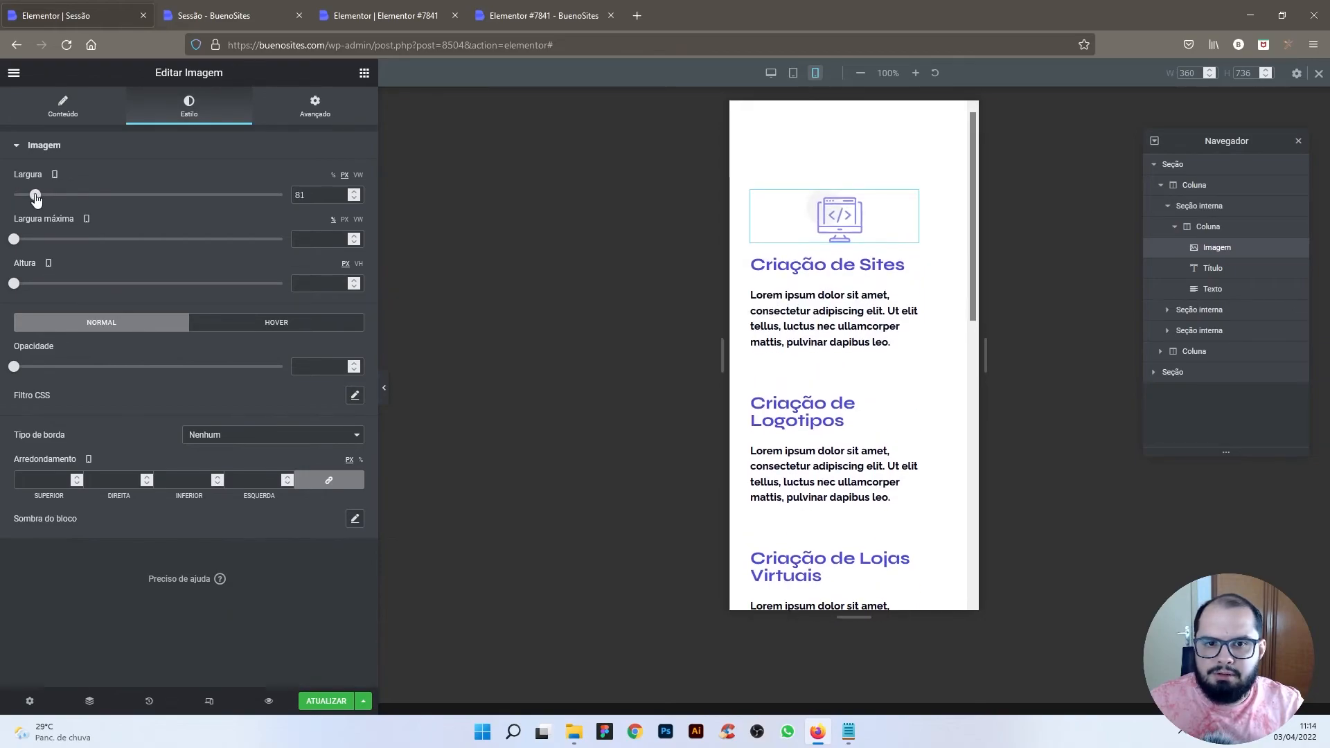
Step: Set the Criação de Sites icon's image size to Completo and align it left on mobile
click(63, 109)
click(314, 355)
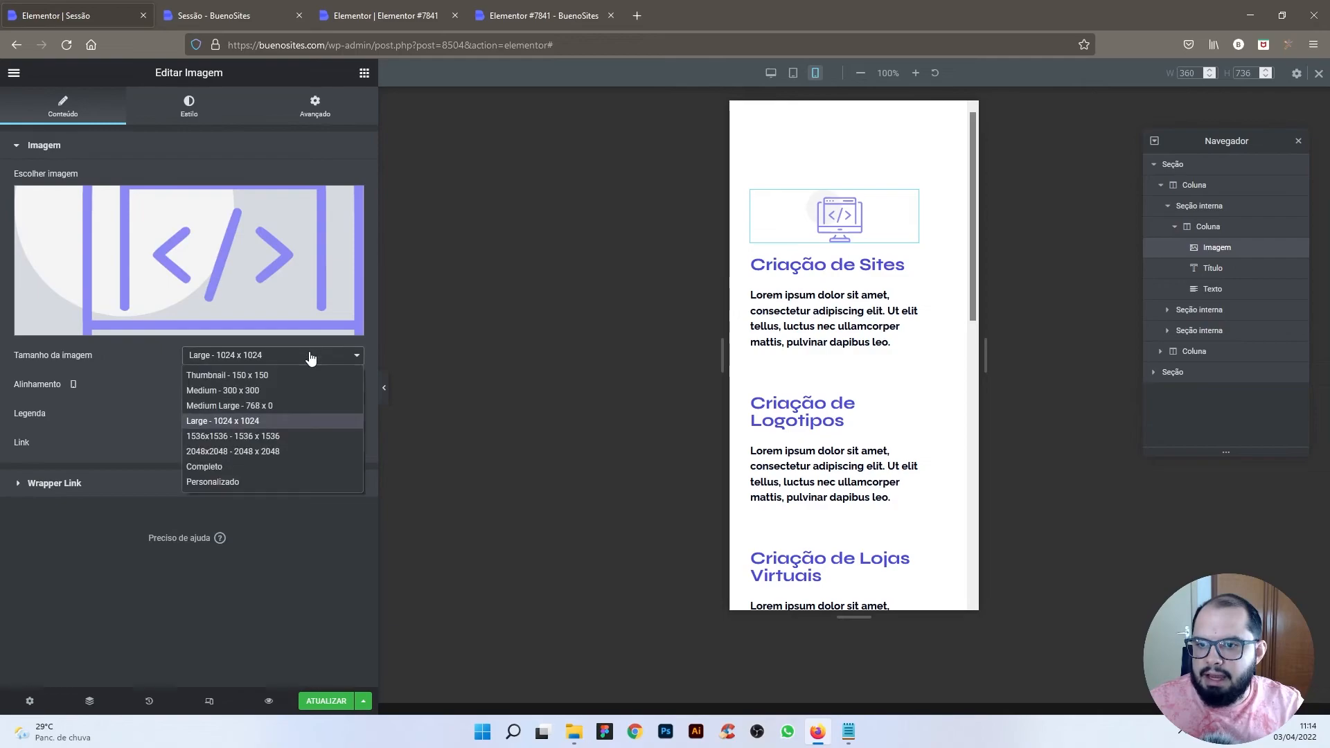
click(249, 467)
click(315, 386)
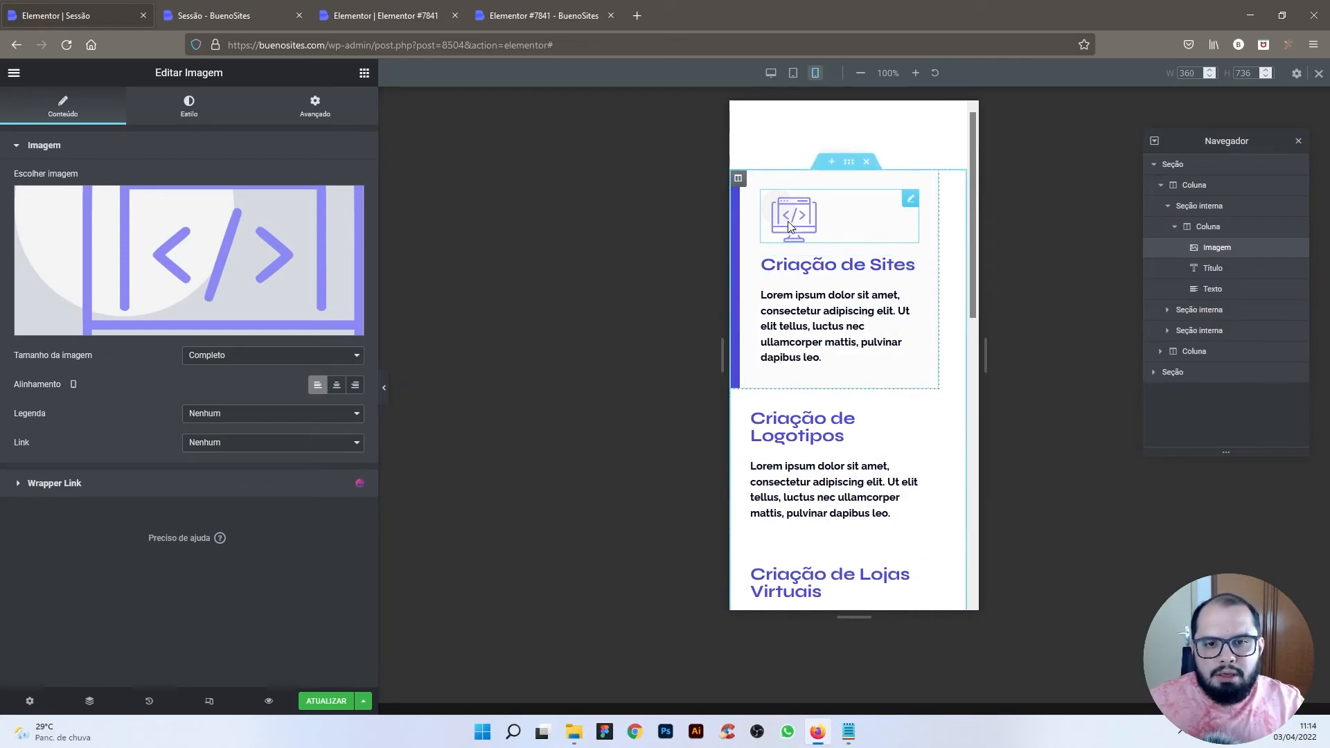
Step: Set all mobile margins of the parent column holding the services to 0 px
right_click(956, 196)
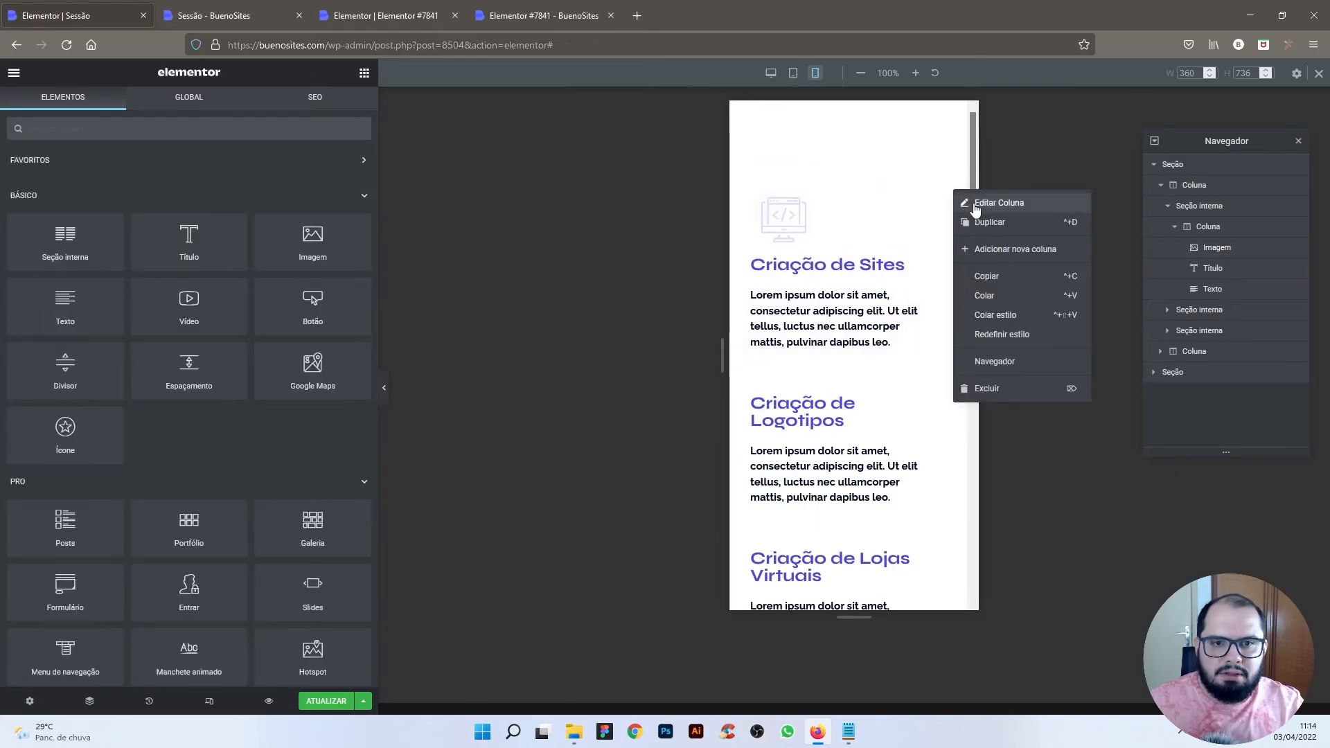
click(967, 202)
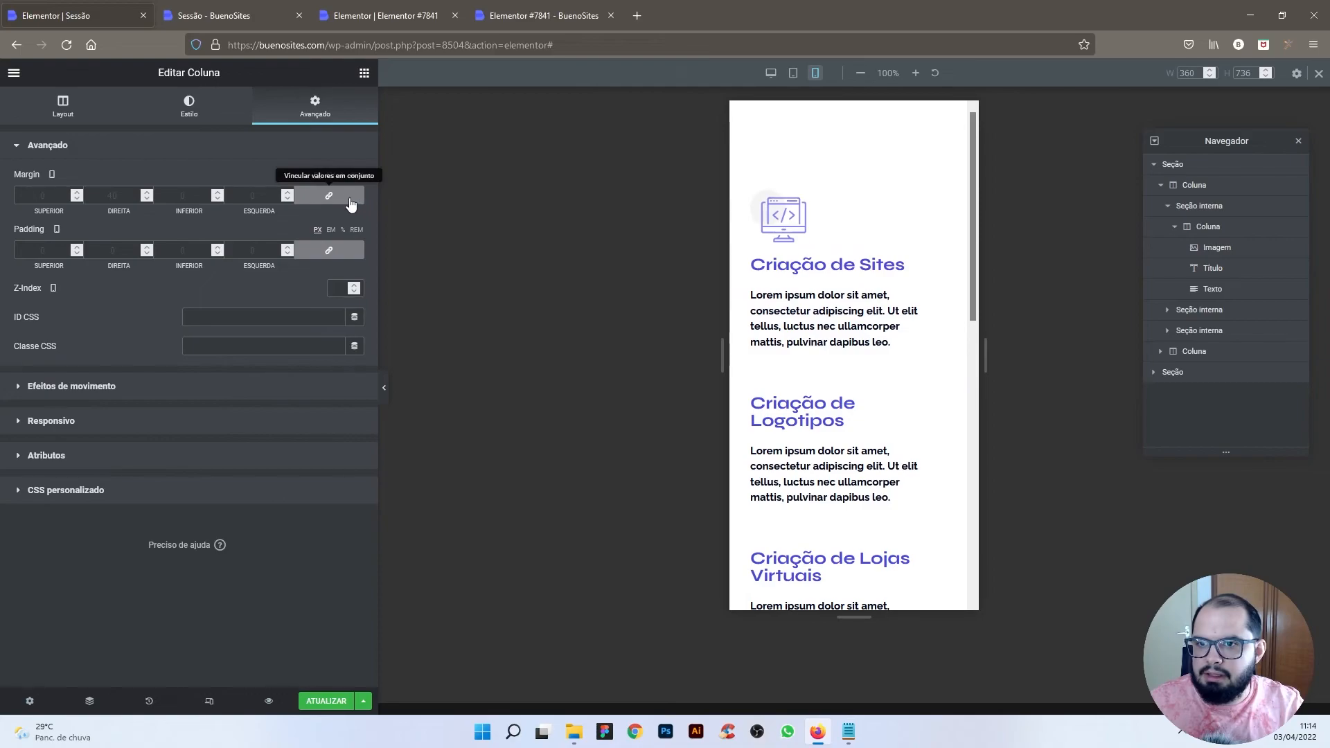
click(329, 195)
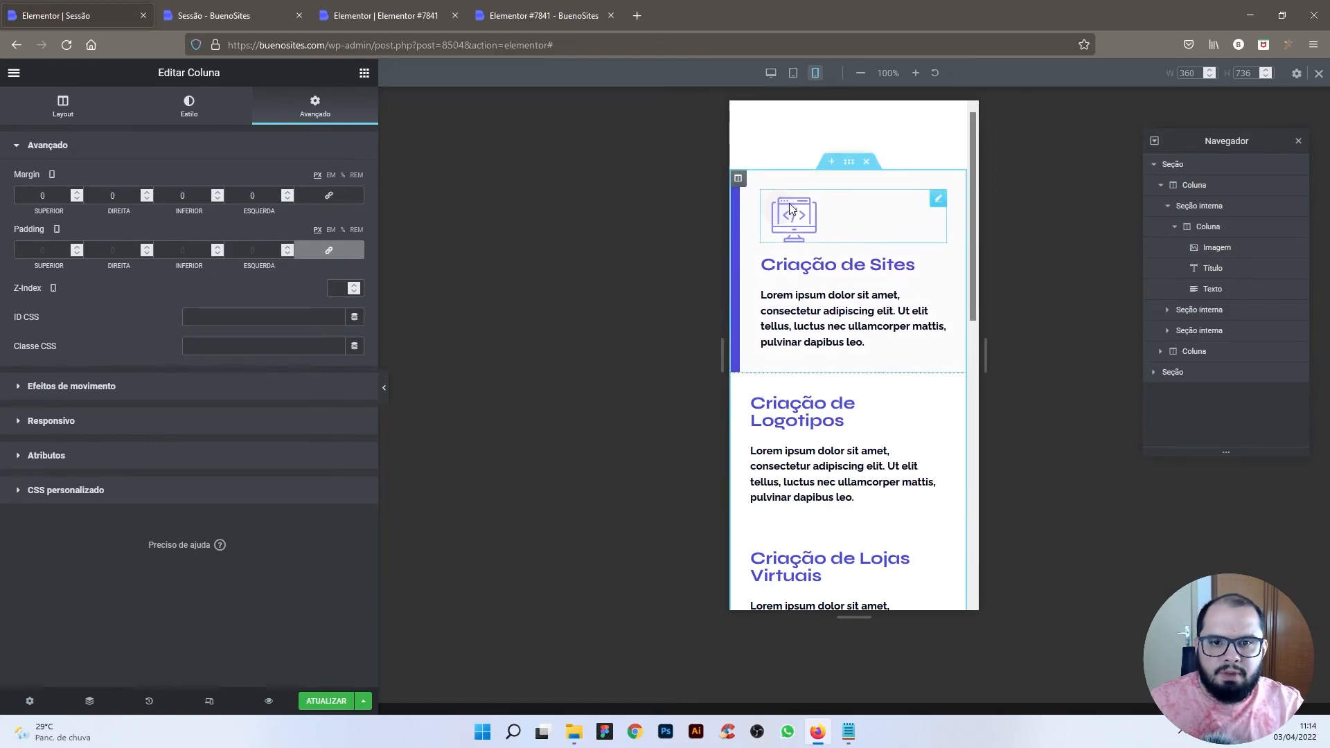
Step: Hide the Criação de Sites icon image on desktop through its responsive visibility settings
right_click(798, 220)
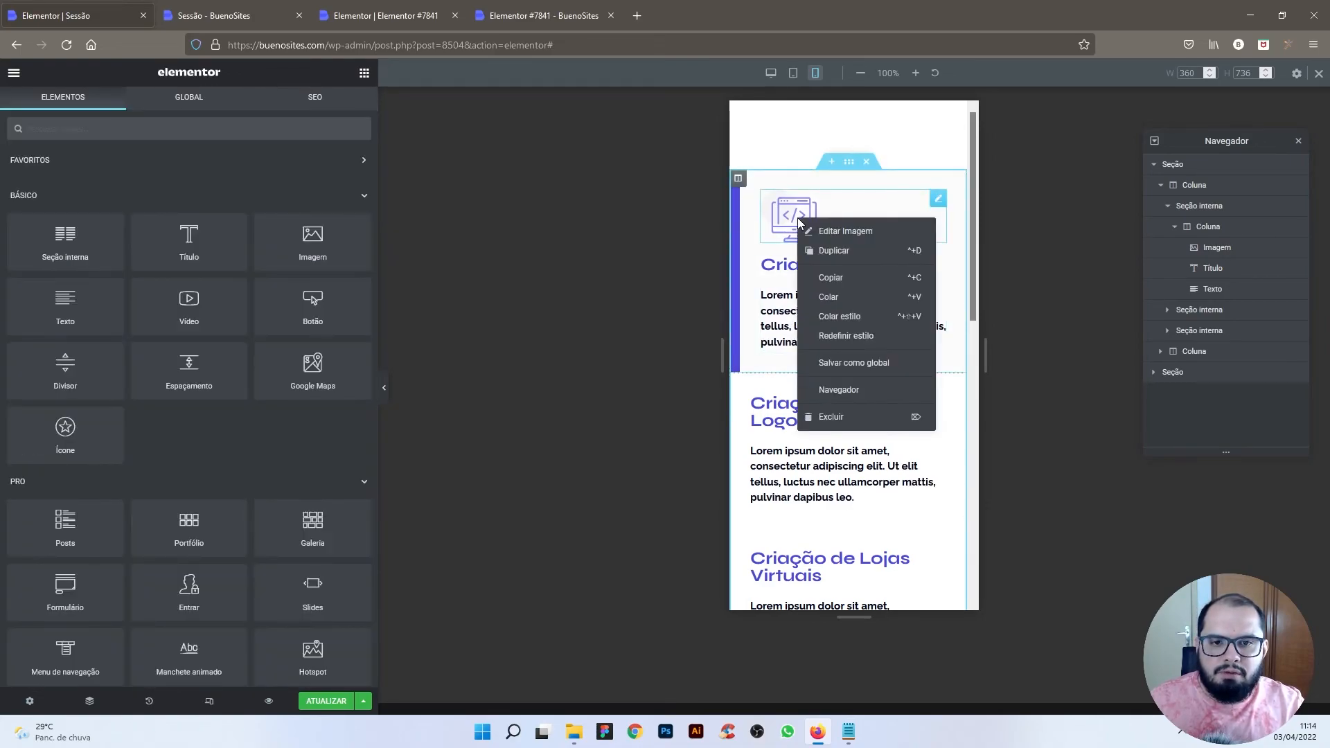
click(838, 233)
click(329, 122)
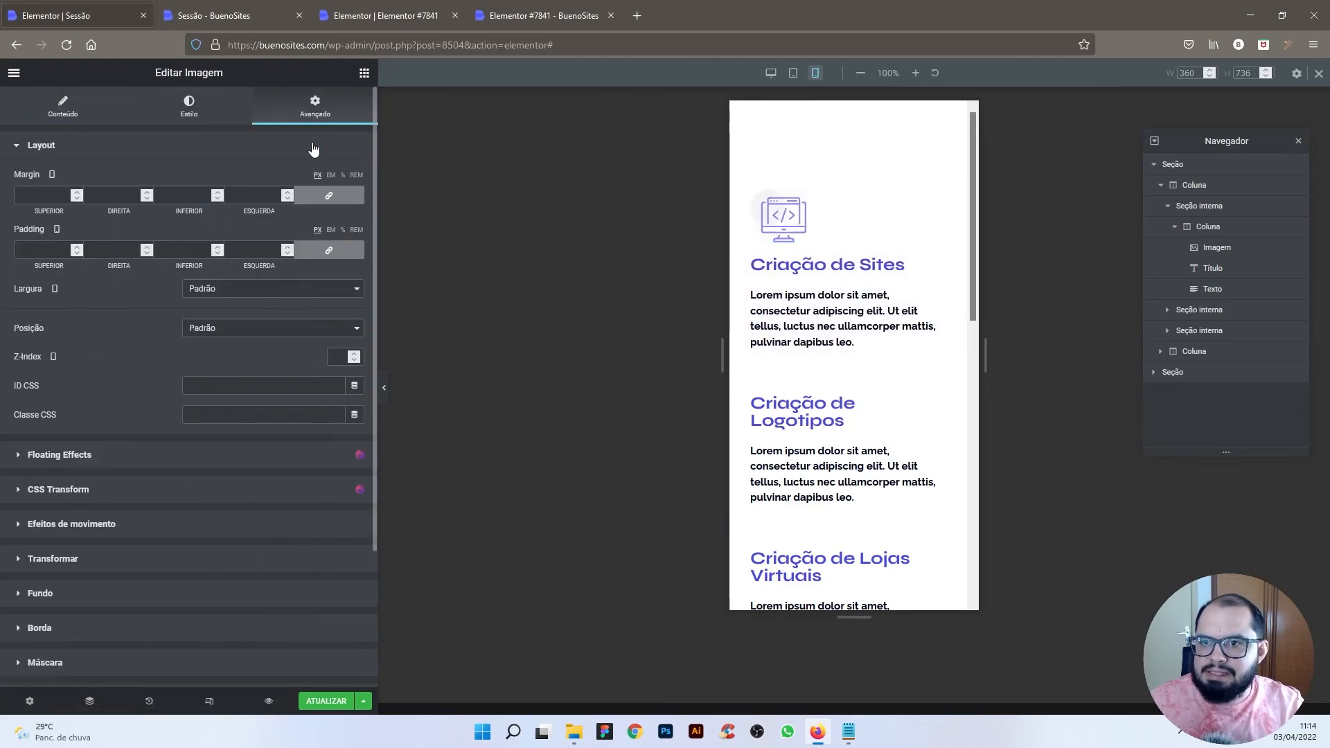
scroll(135, 414, down, 3)
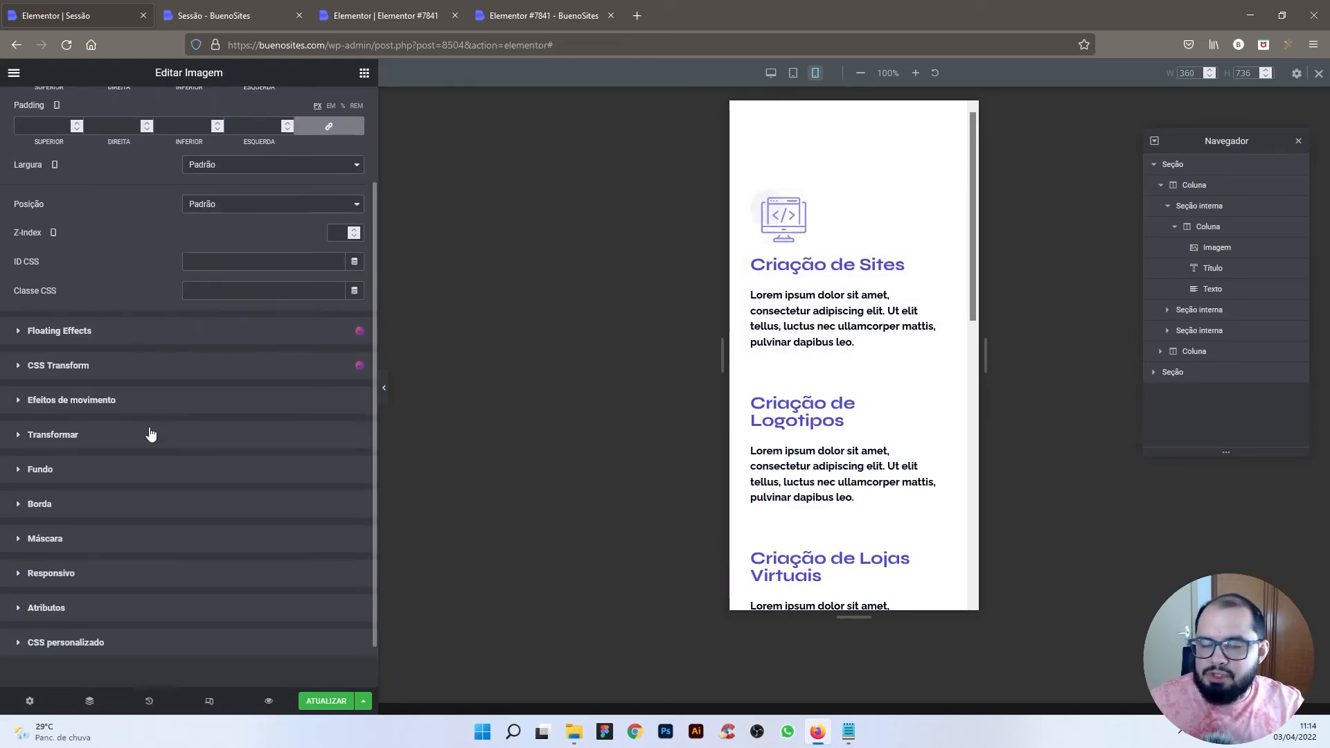
click(63, 574)
click(353, 488)
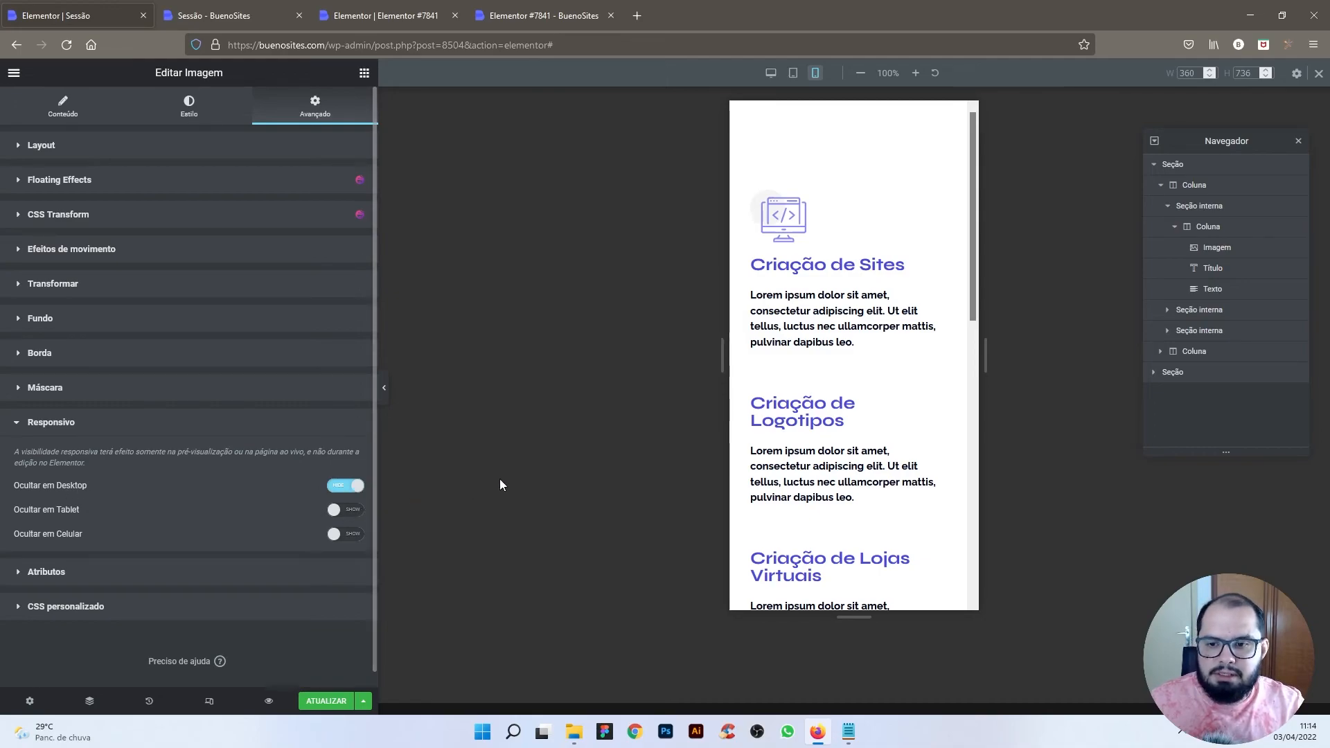
Step: Copy the Criação de Sites icon image into the Criação de Logotipos block and place it above the heading
right_click(795, 228)
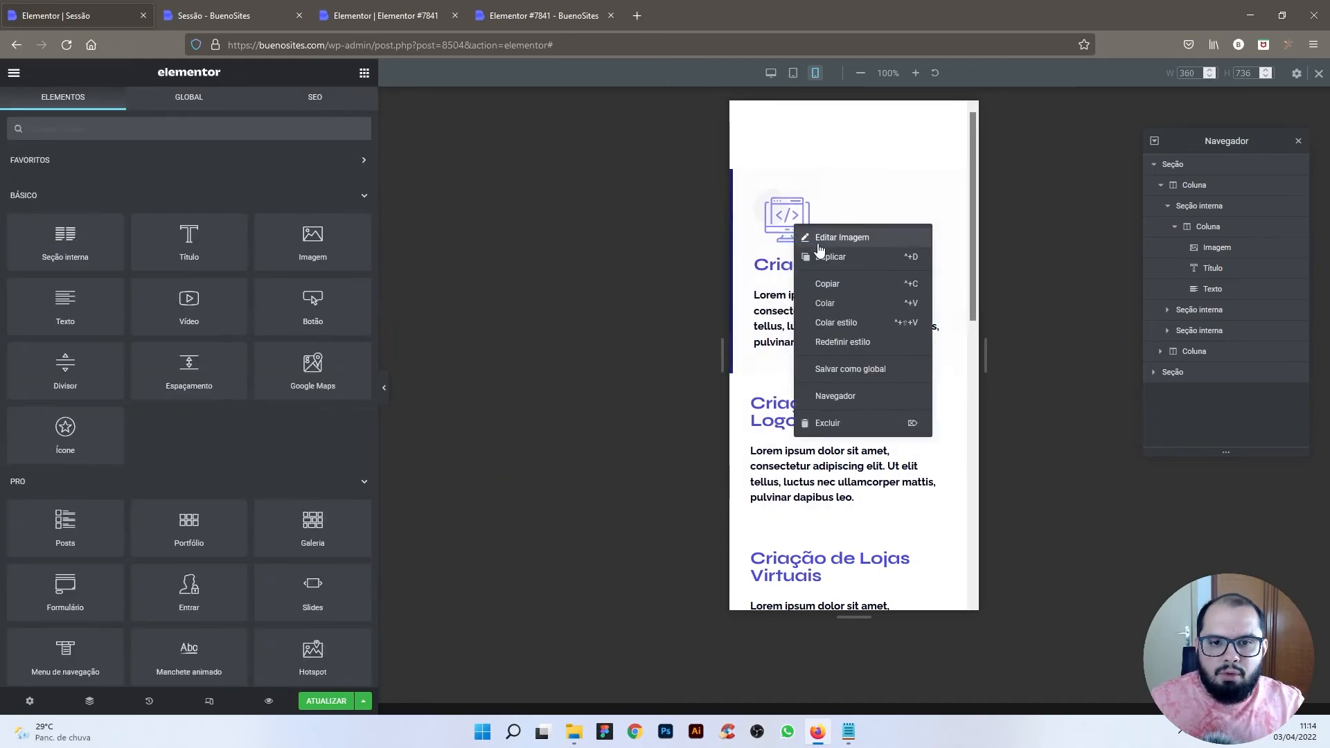
click(828, 290)
right_click(810, 397)
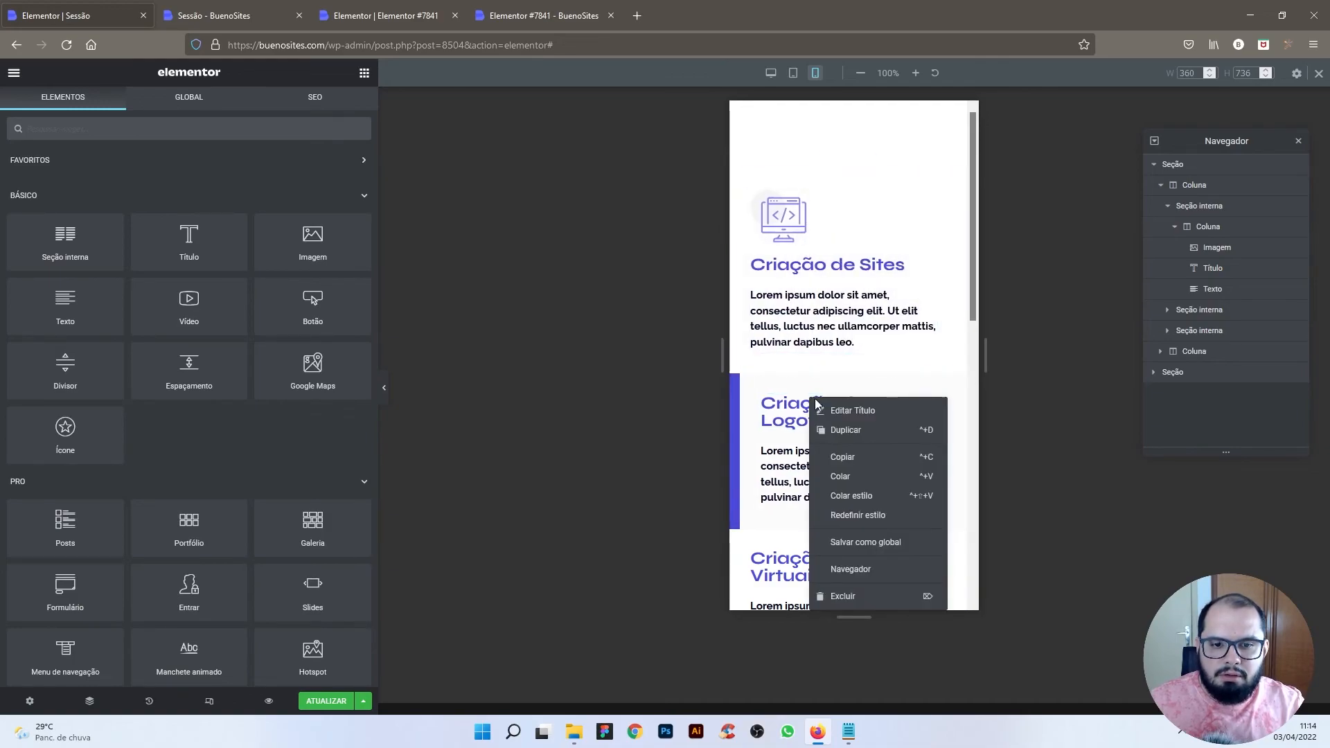
click(849, 477)
drag(938, 454, 918, 403)
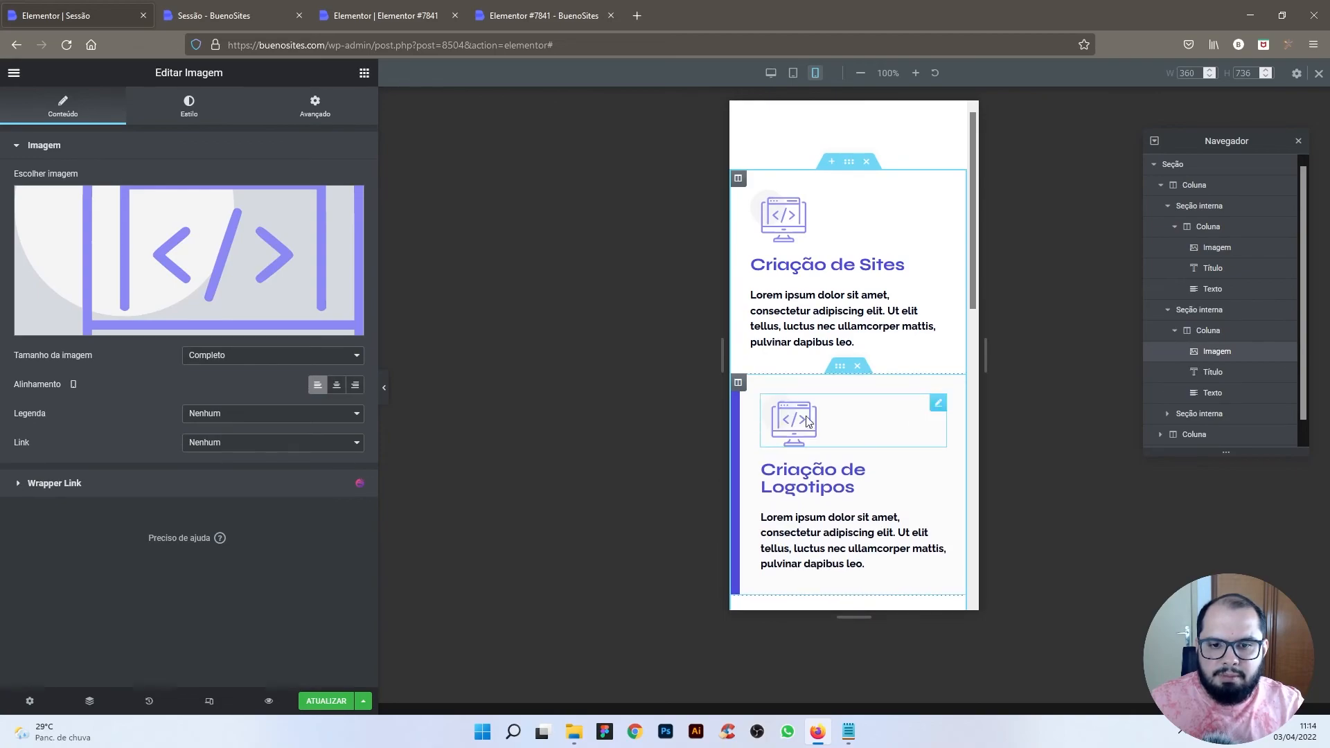
Step: Replace the Criação de Logotipos image with the purple pen tool icon from the media library
click(276, 253)
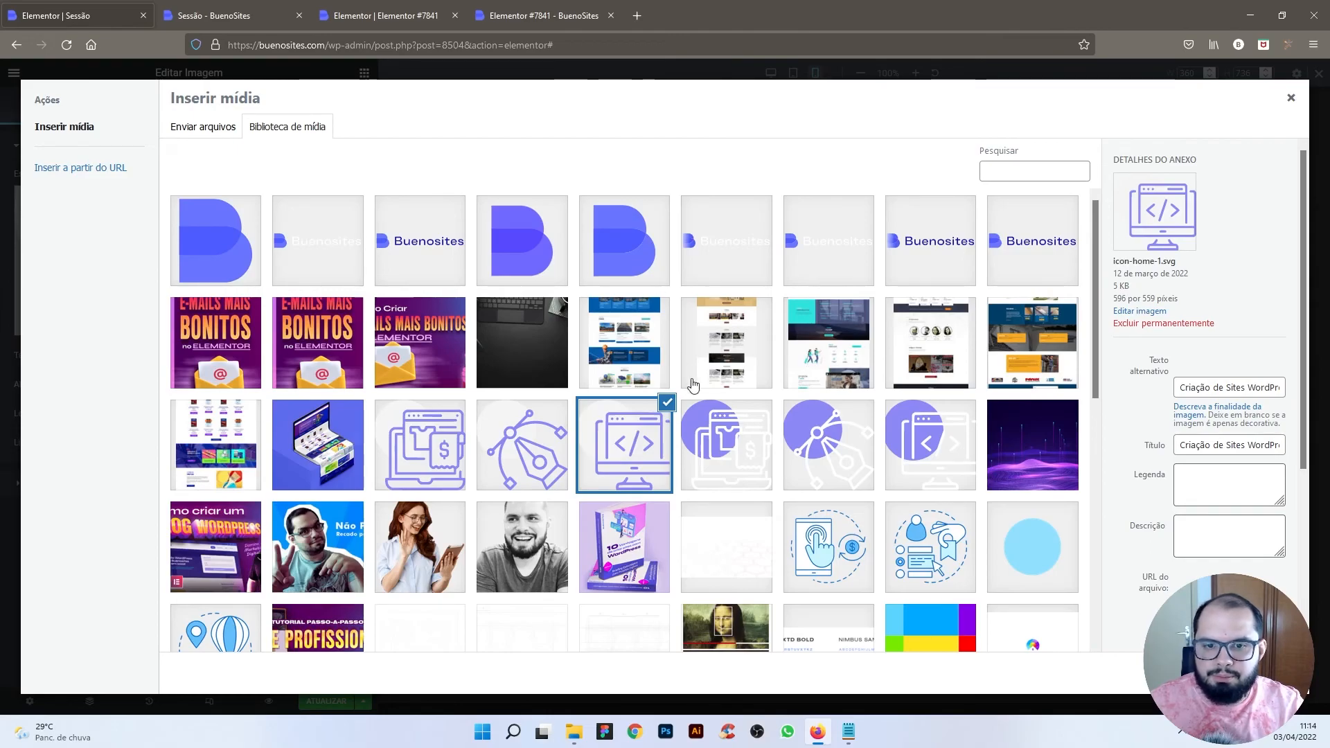
click(557, 438)
click(1261, 674)
Step: Paste the copied icon image into the Criação de Lojas Virtuais block and place it above the heading
scroll(950, 495, down, 3)
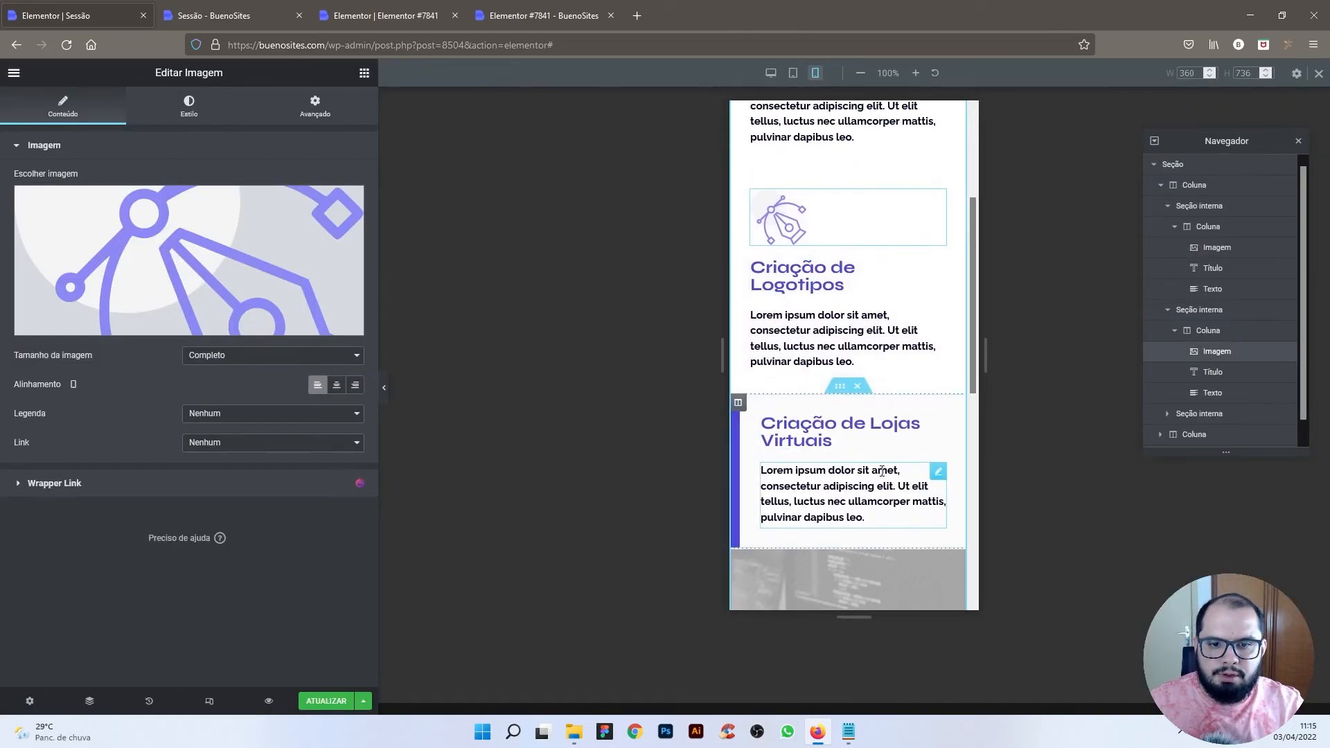
right_click(867, 418)
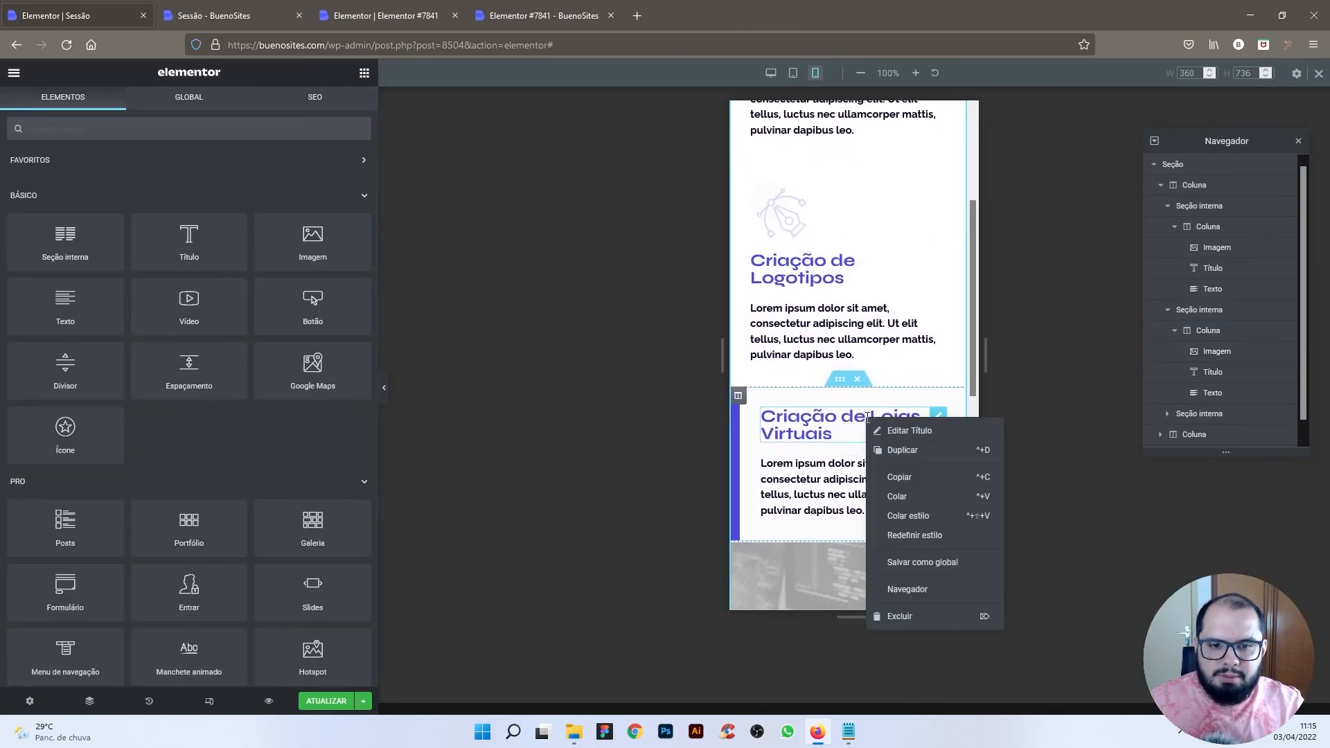
click(913, 498)
drag(935, 466, 862, 426)
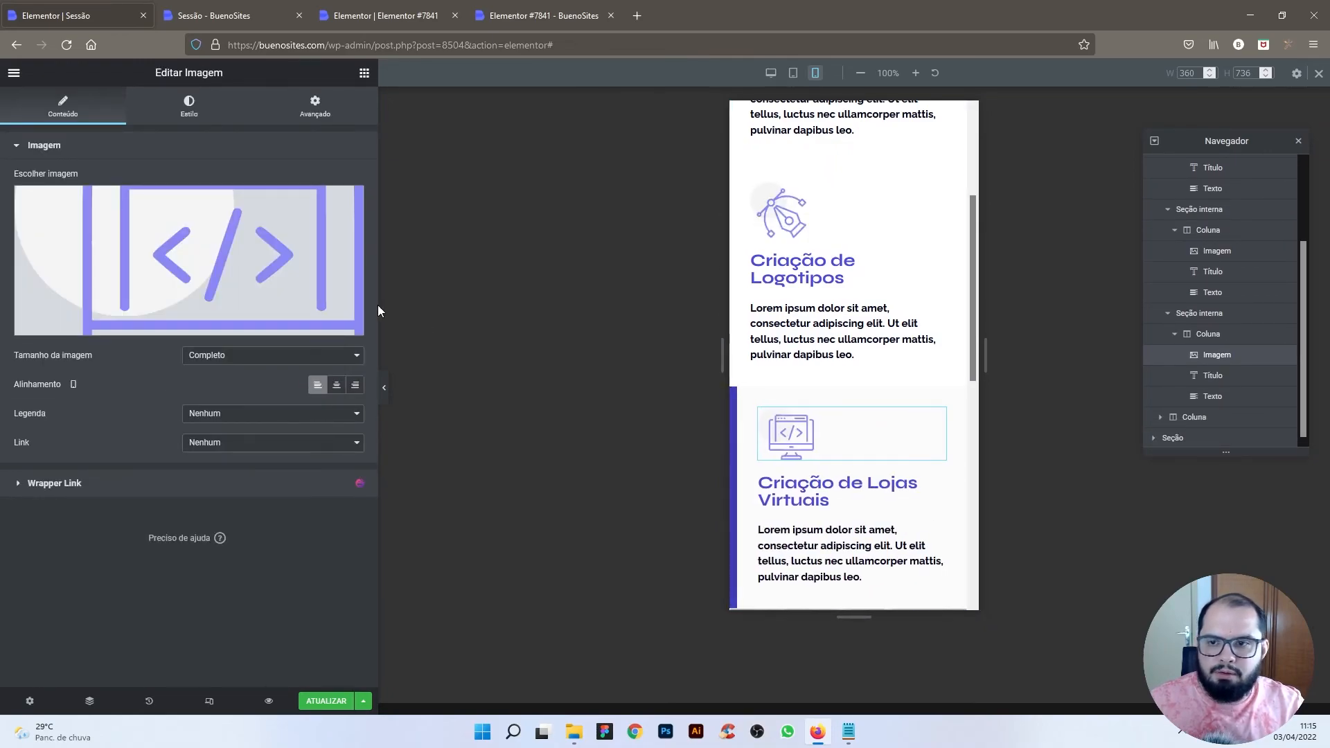
Step: Replace the Criação de Lojas Virtuais image with the purple online store icon icon-home-3.svg from the media library
click(274, 305)
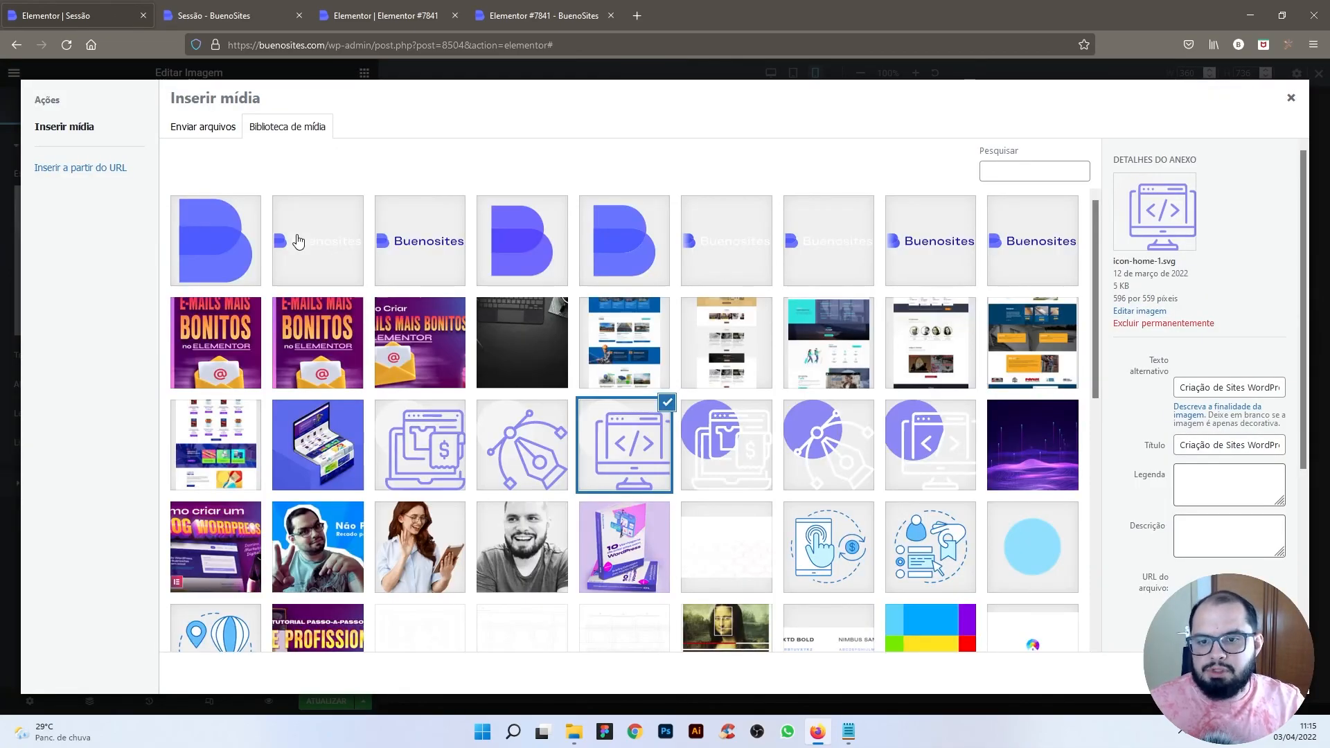
click(446, 444)
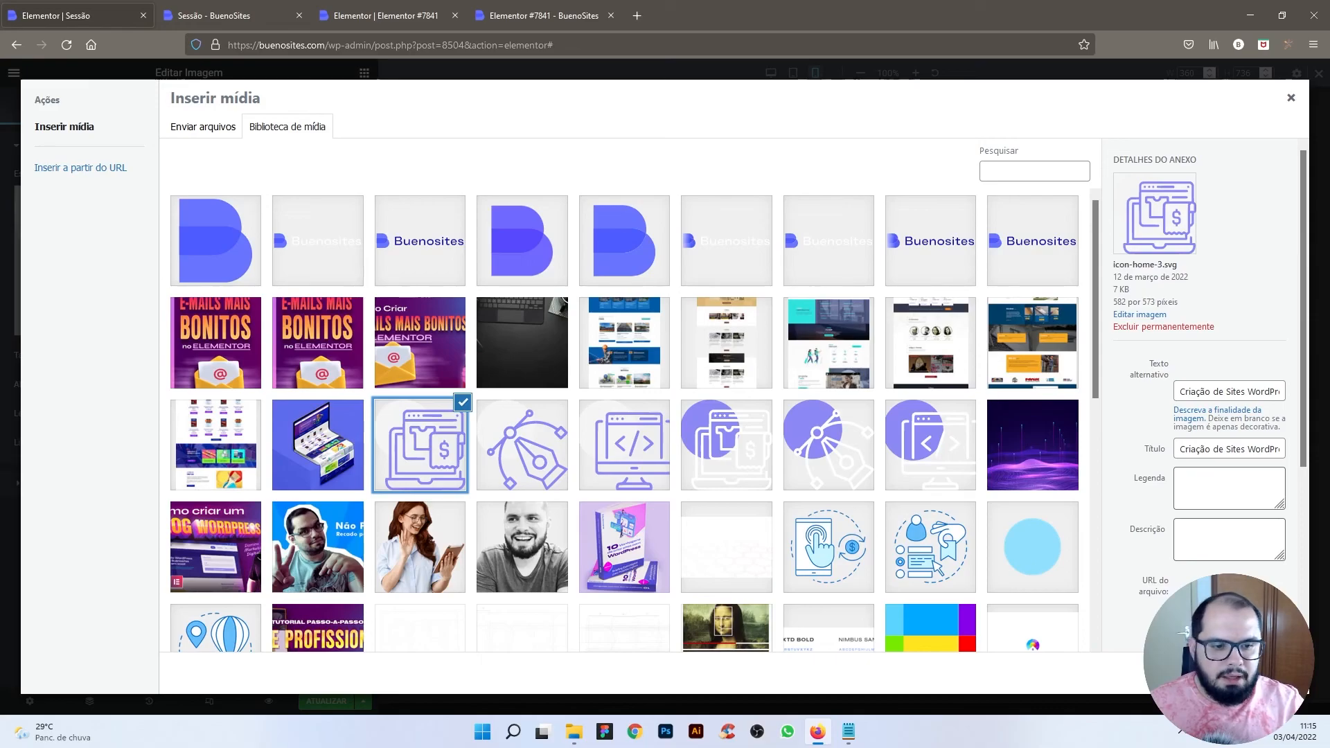
click(1261, 672)
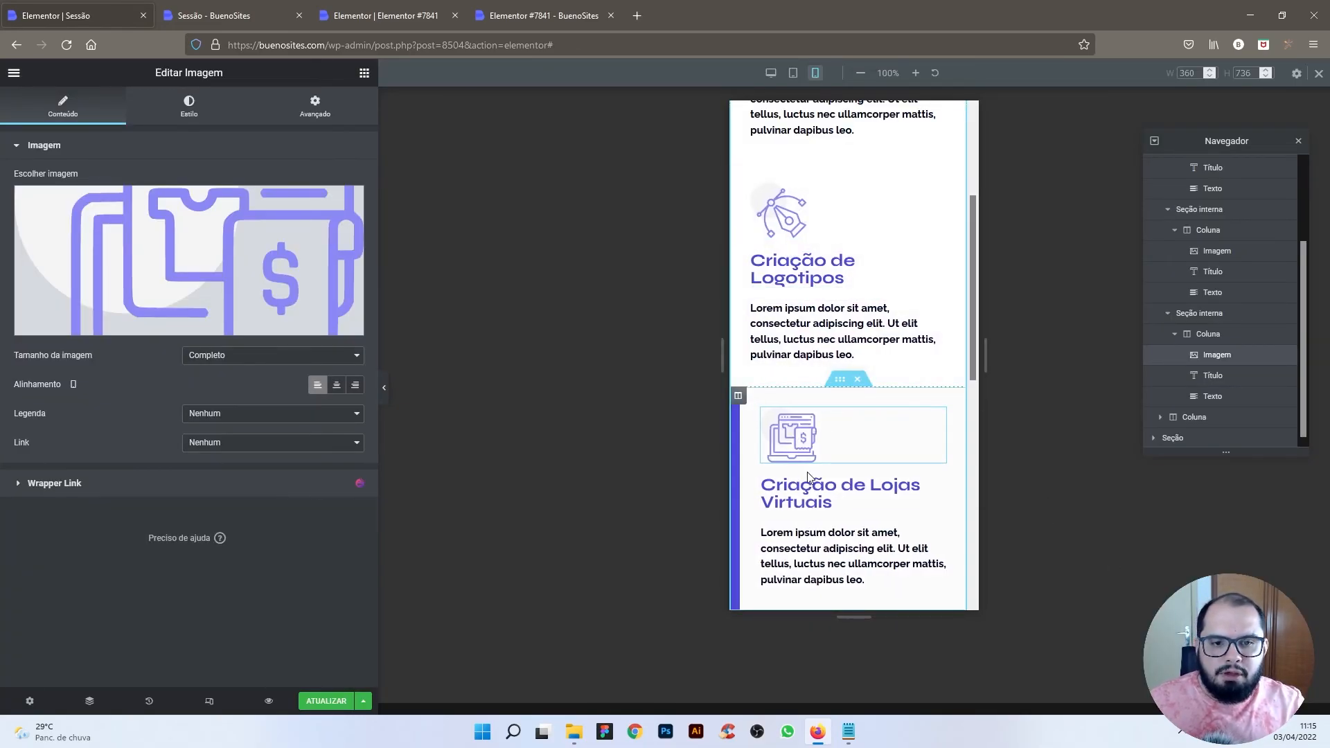
Step: Preview the mobile layout without the editing panel and check the icons above all three services
scroll(807, 478, down, 1)
click(385, 389)
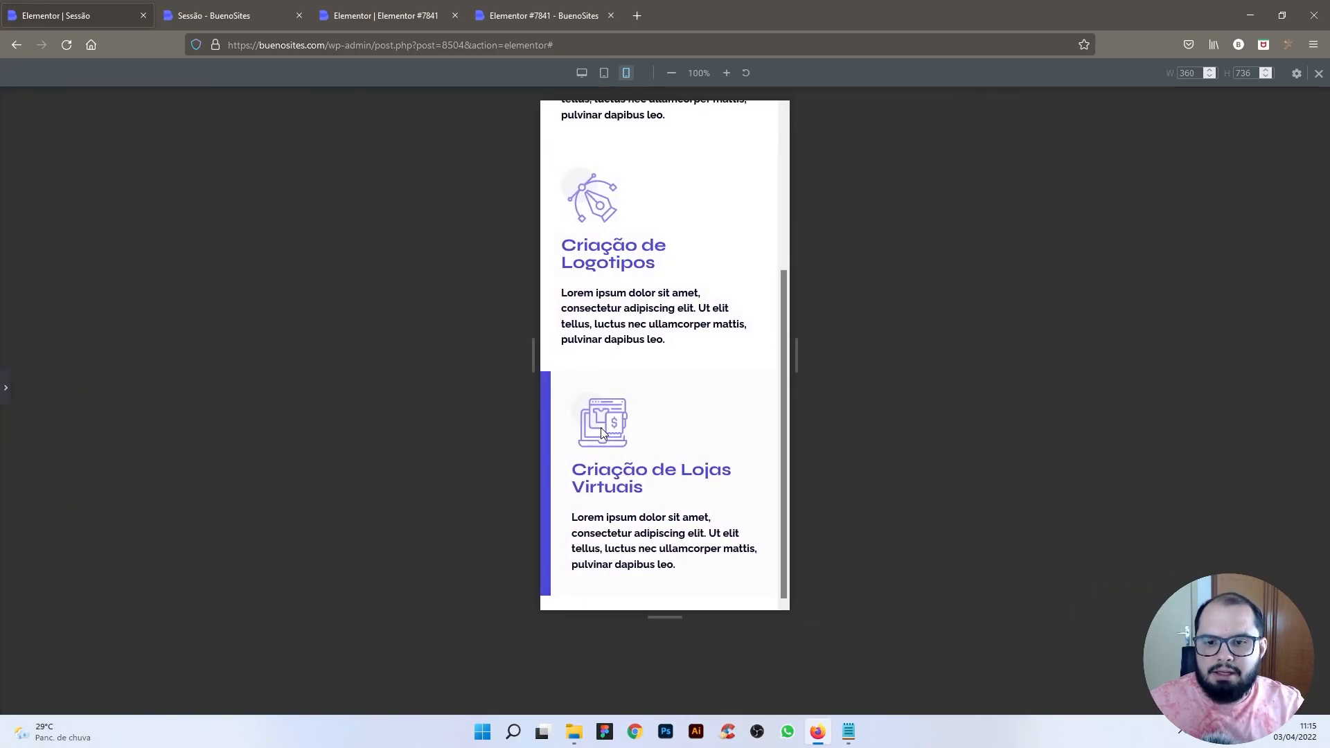
scroll(601, 433, up, 4)
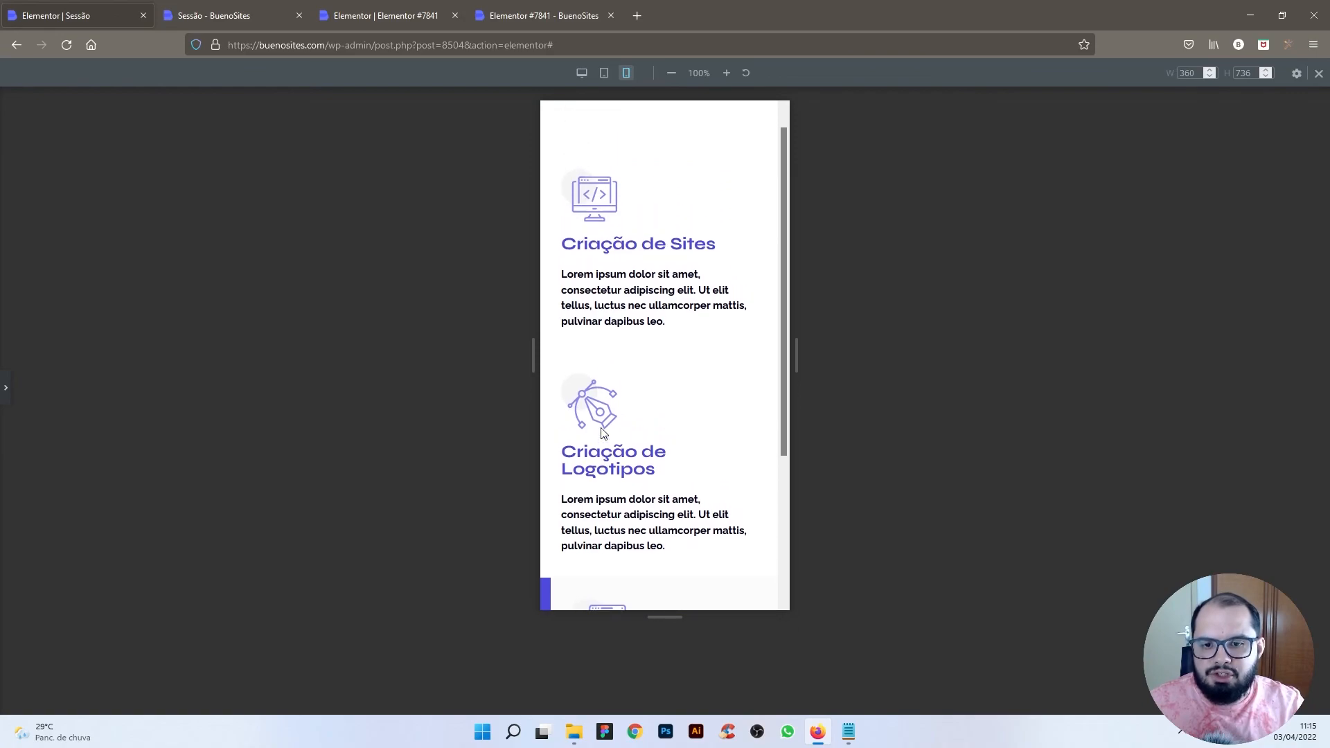
scroll(652, 444, down, 4)
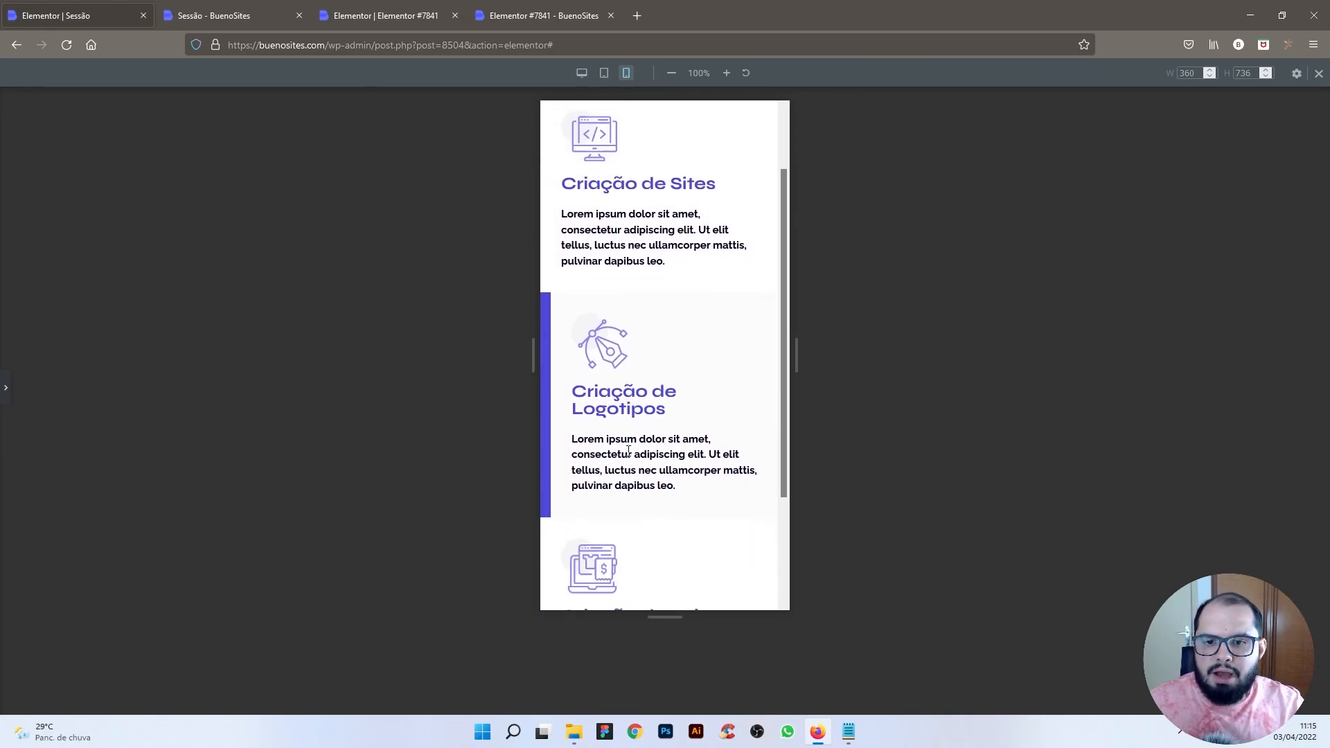
scroll(647, 416, up, 4)
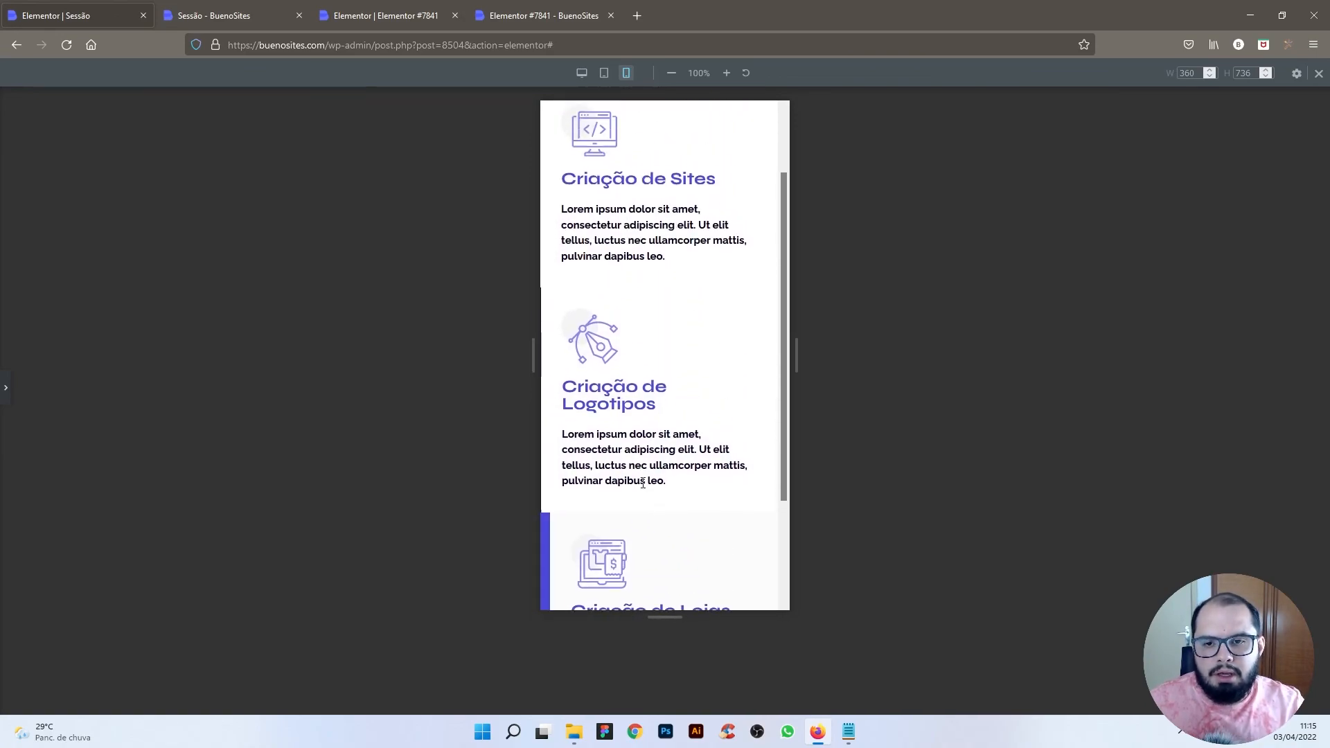
scroll(639, 257, down, 3)
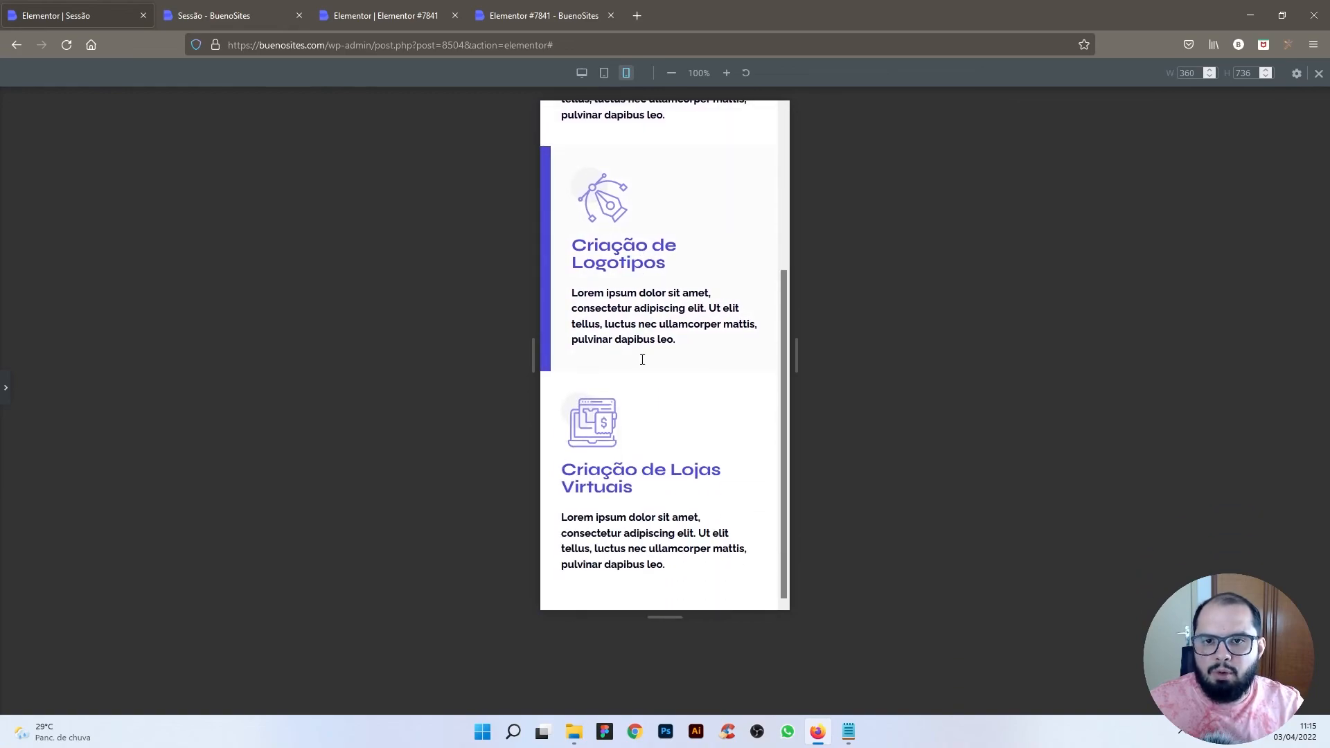
click(5, 390)
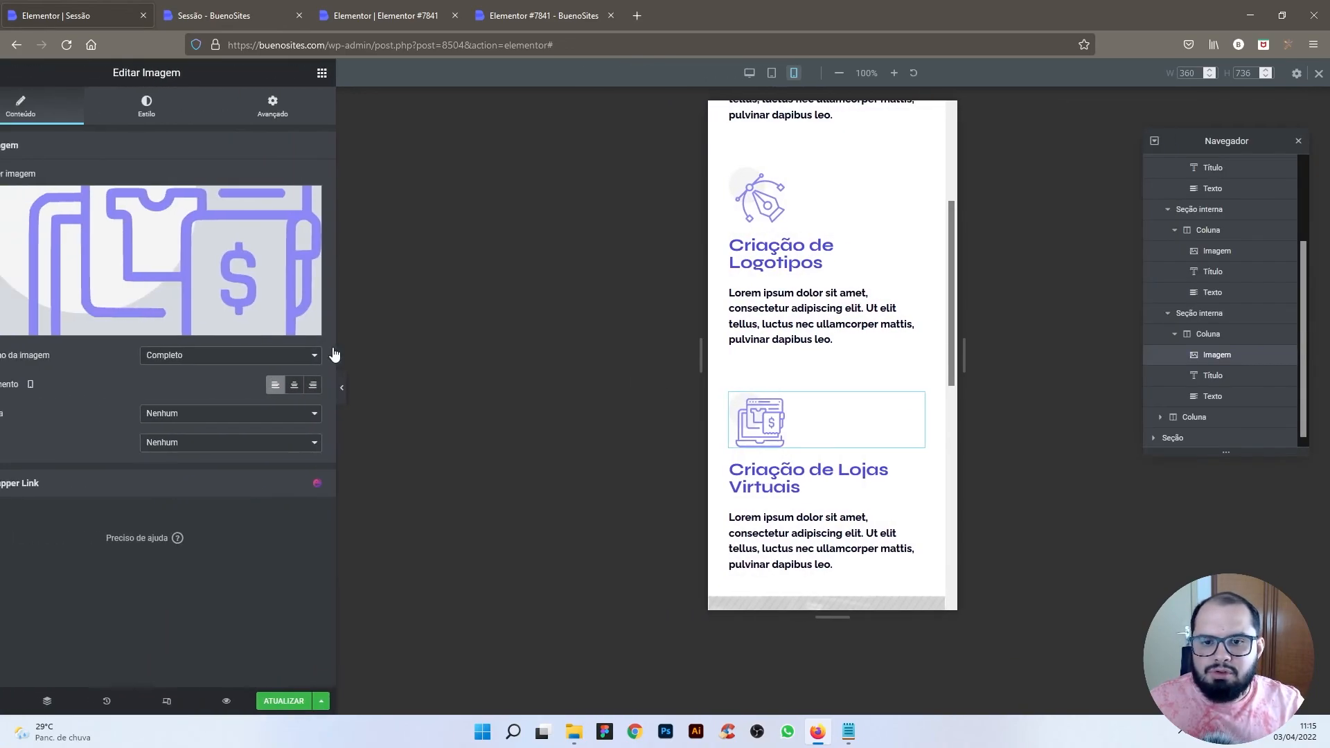
Step: Close the page structure navigator and update the page
click(1299, 145)
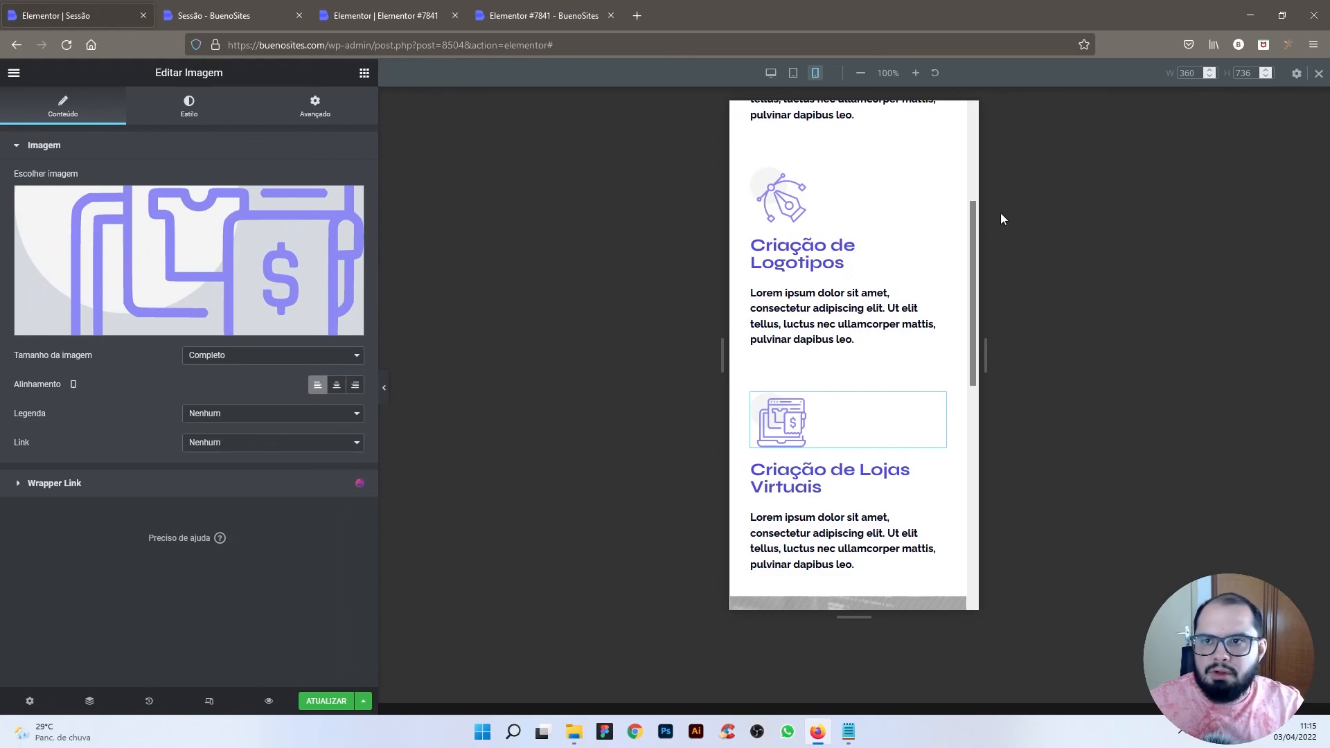
click(323, 702)
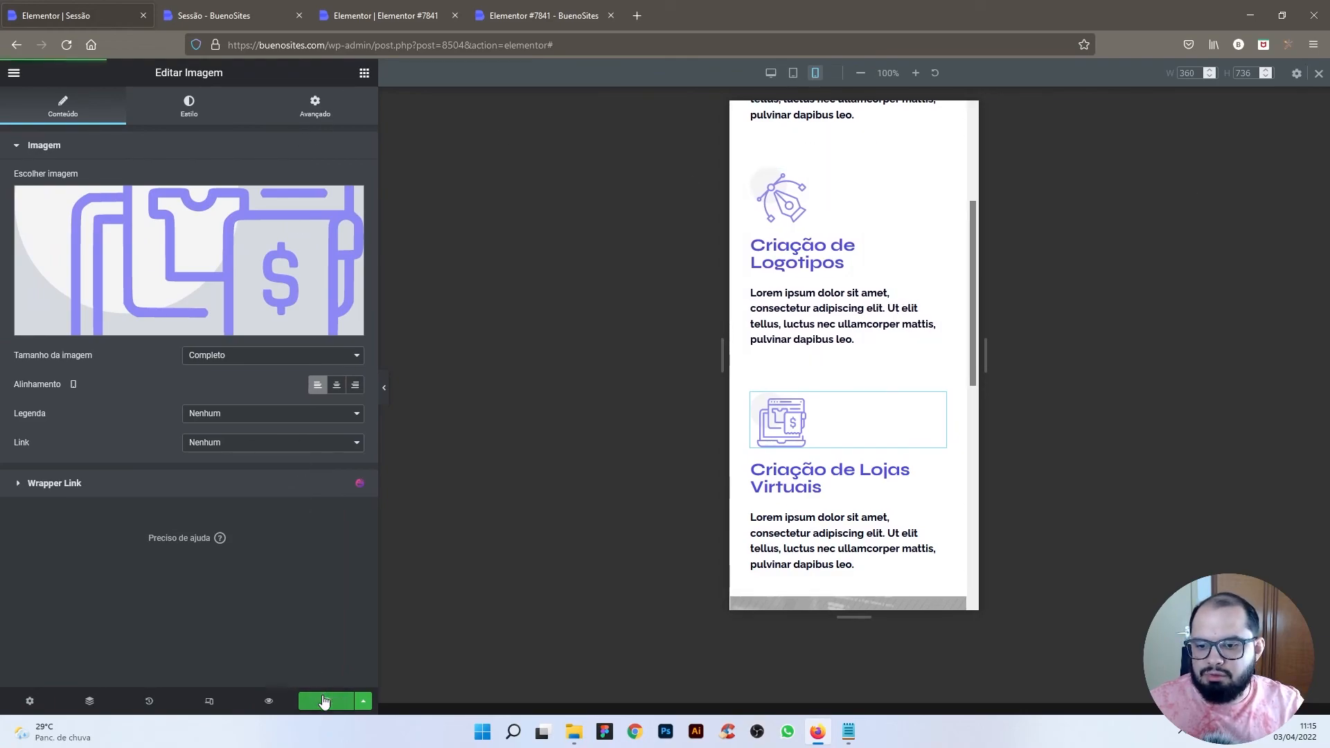
Step: Switch to the desktop layout and examine how the service icons appear in preview and in the editor
click(772, 72)
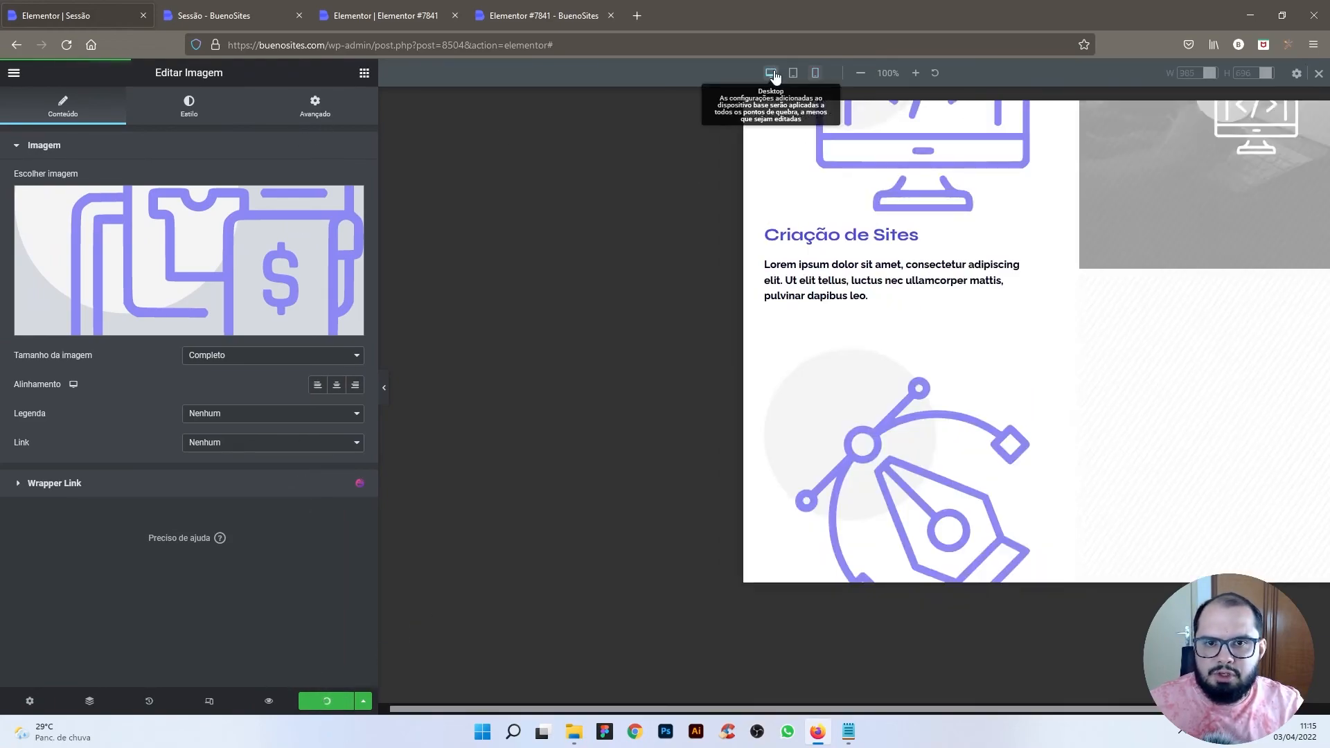
scroll(852, 360, down, 3)
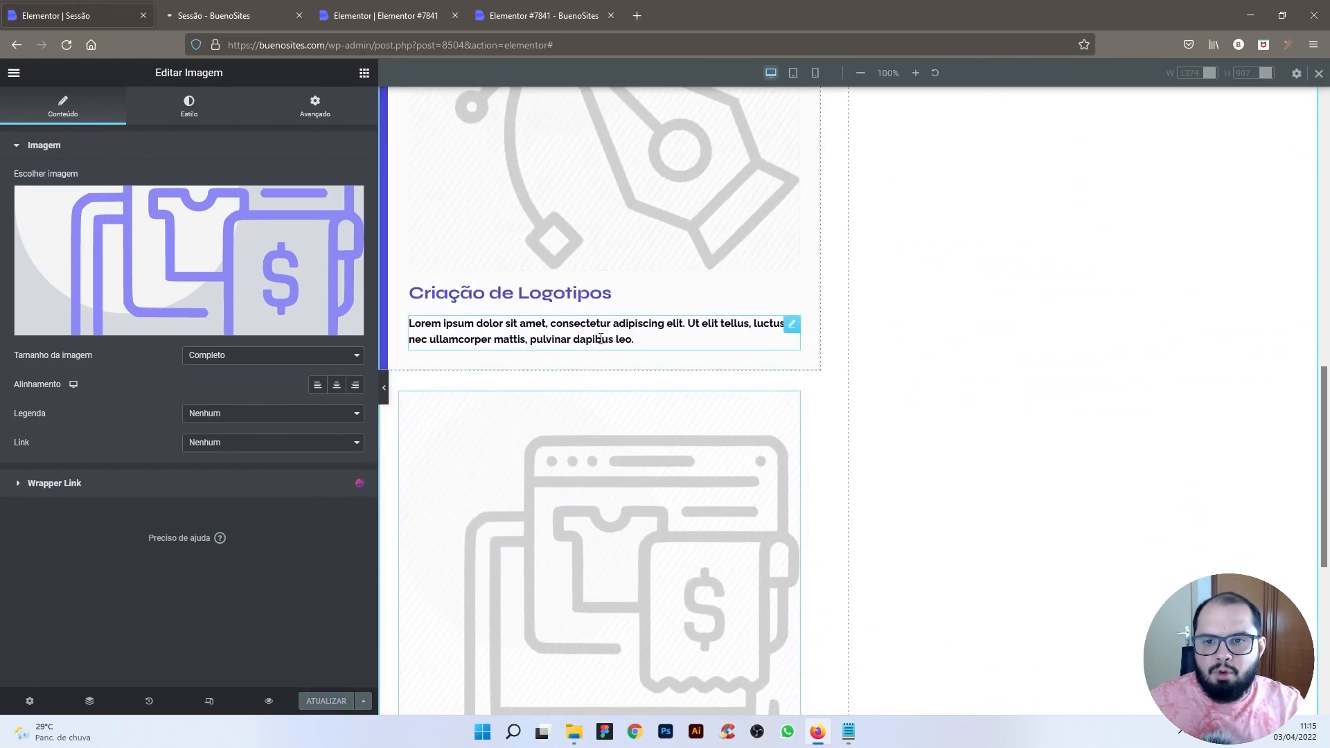
scroll(599, 337, up, 5)
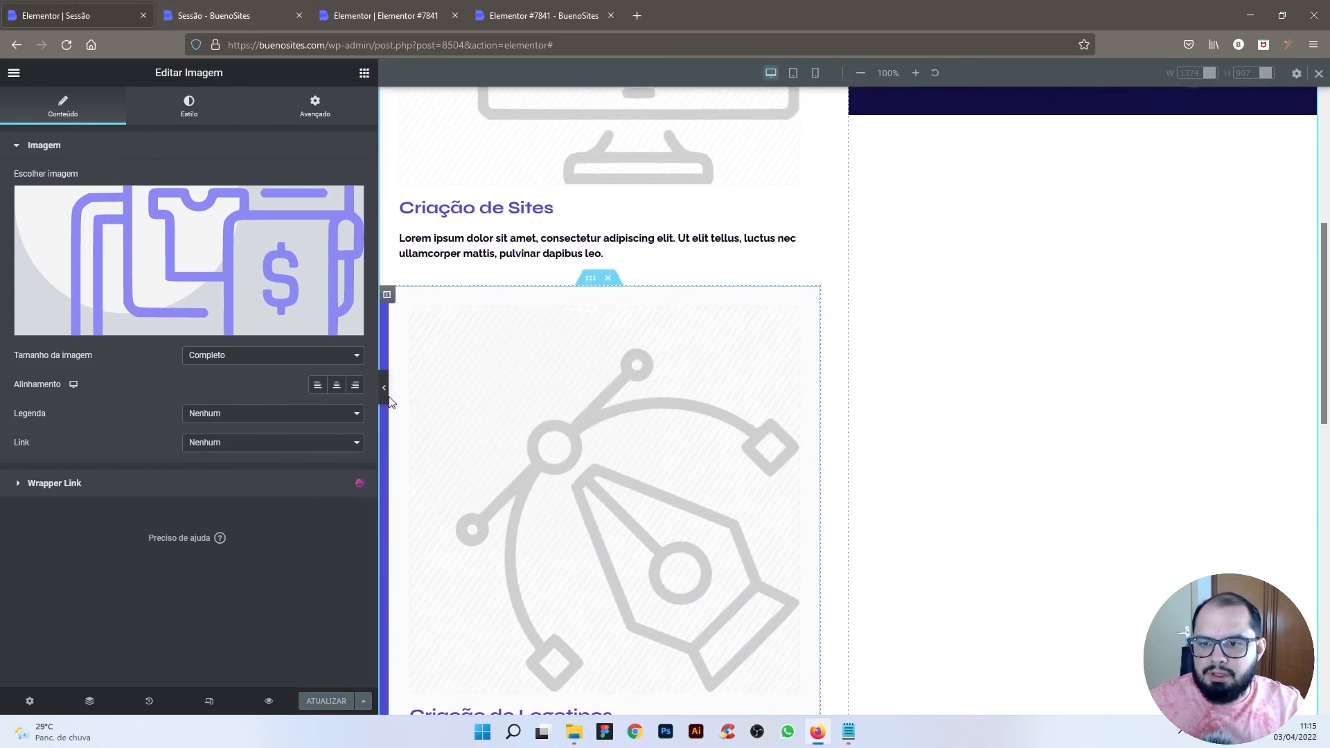
click(384, 390)
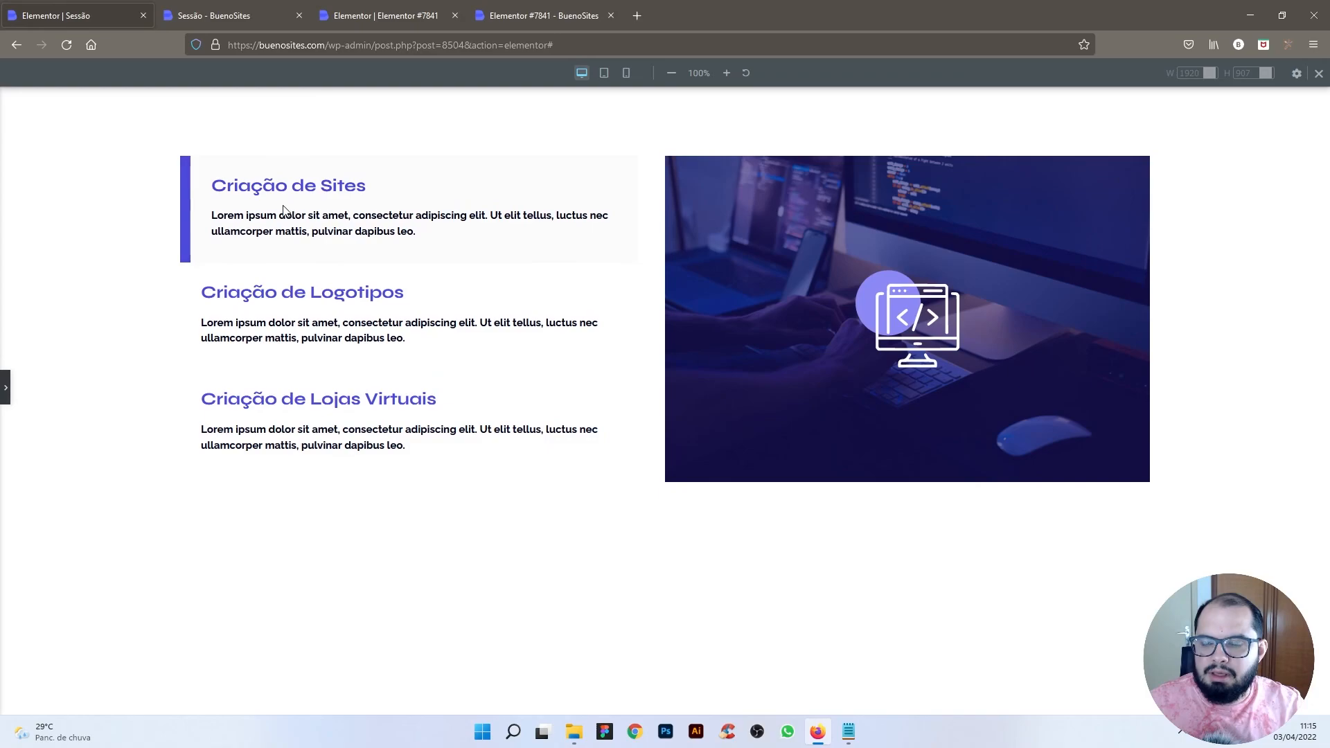
click(8, 391)
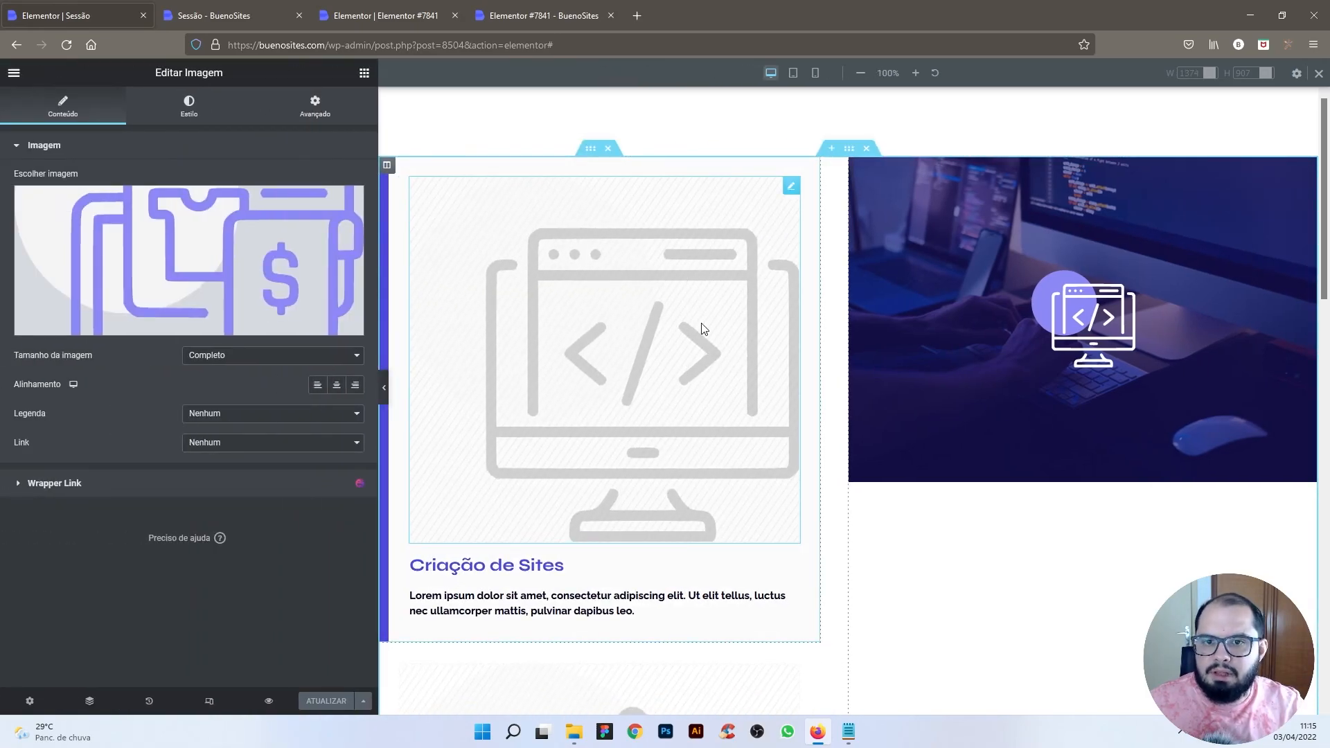
scroll(608, 260, down, 4)
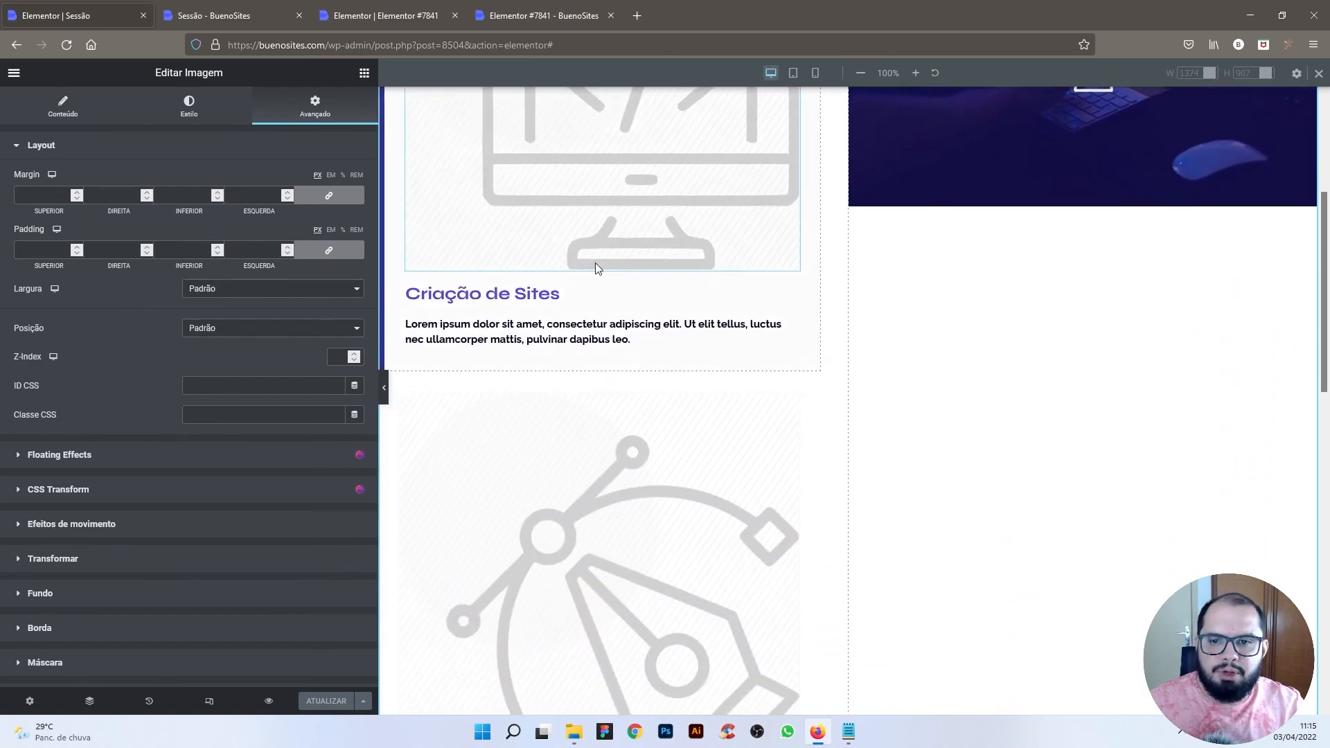
scroll(668, 306, down, 6)
scroll(670, 307, up, 10)
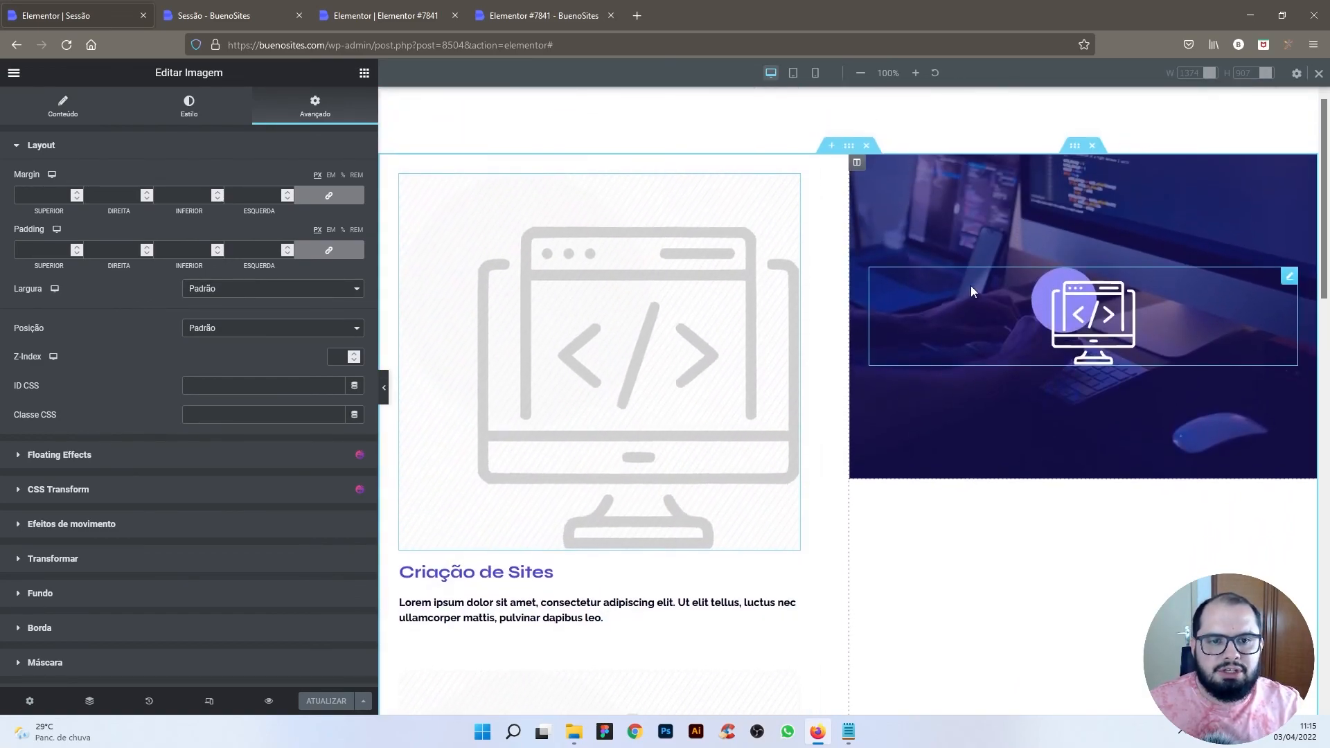